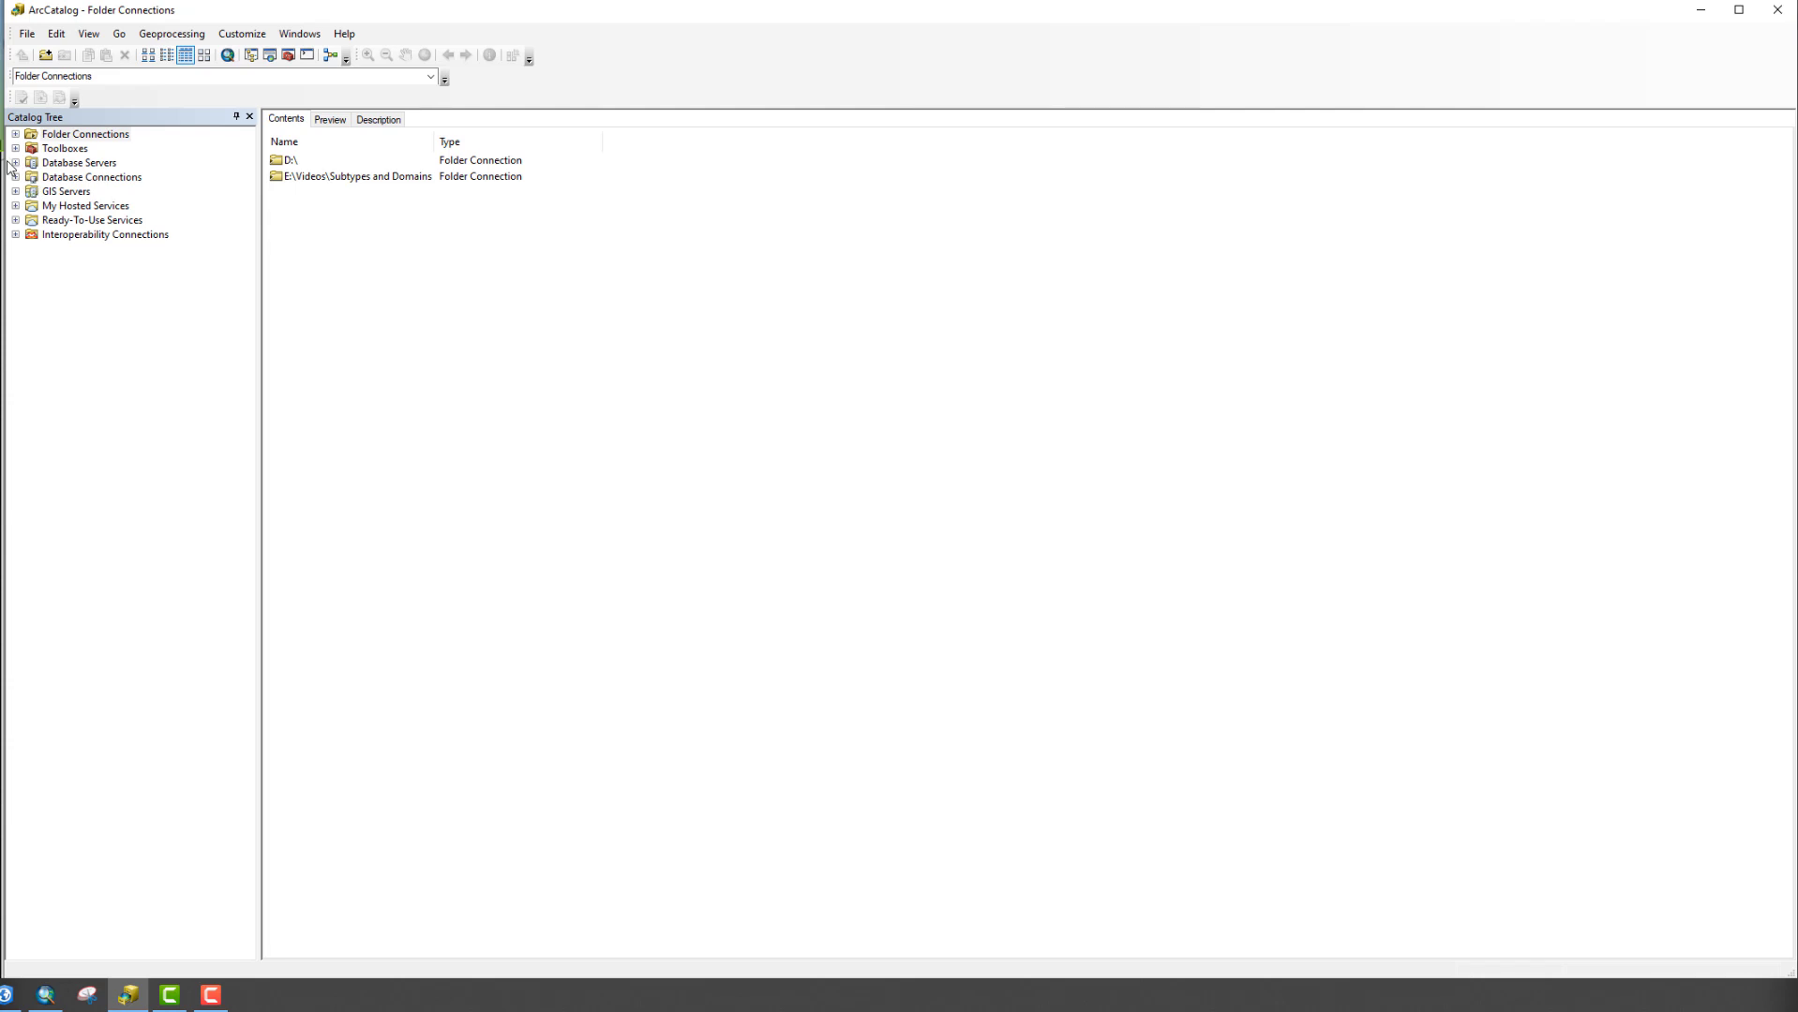
Expand Folder Connections and open SubtypesDomainsDemo.gdb to list Transporation, fire_hyd, manhole, sewer_lines and wtr_lines
left_click(15, 134)
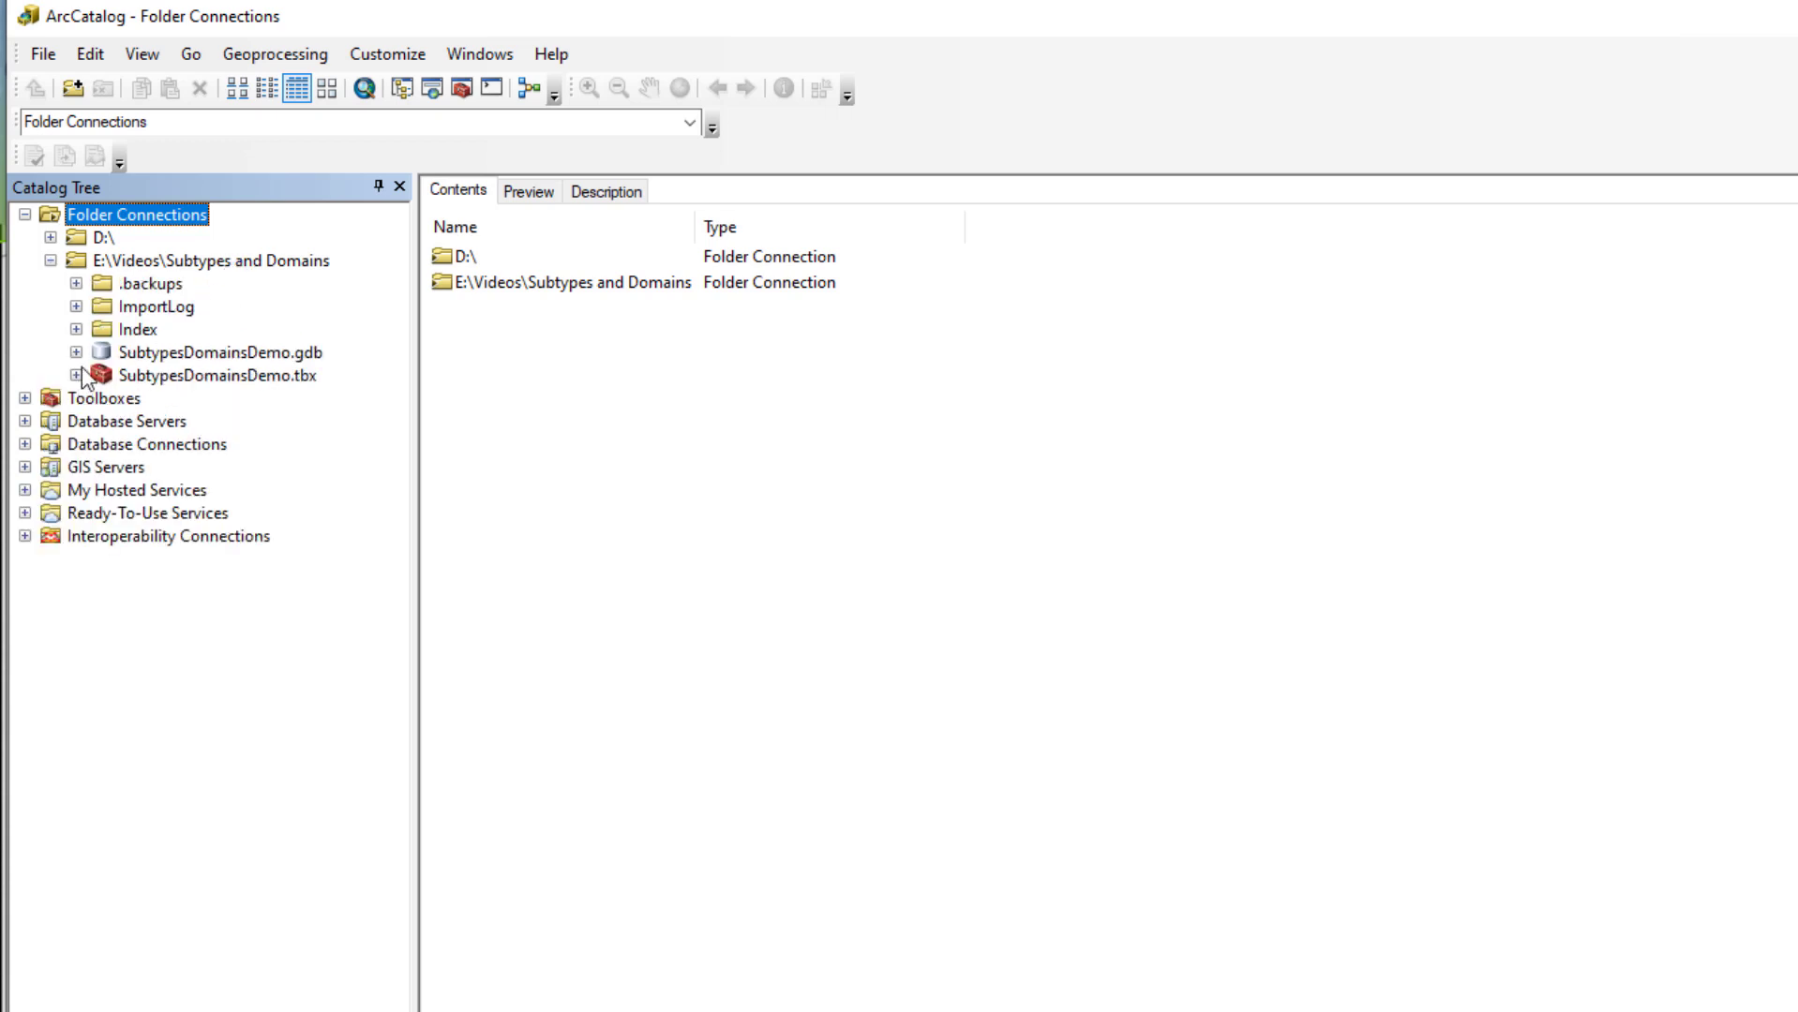
left_click(75, 354)
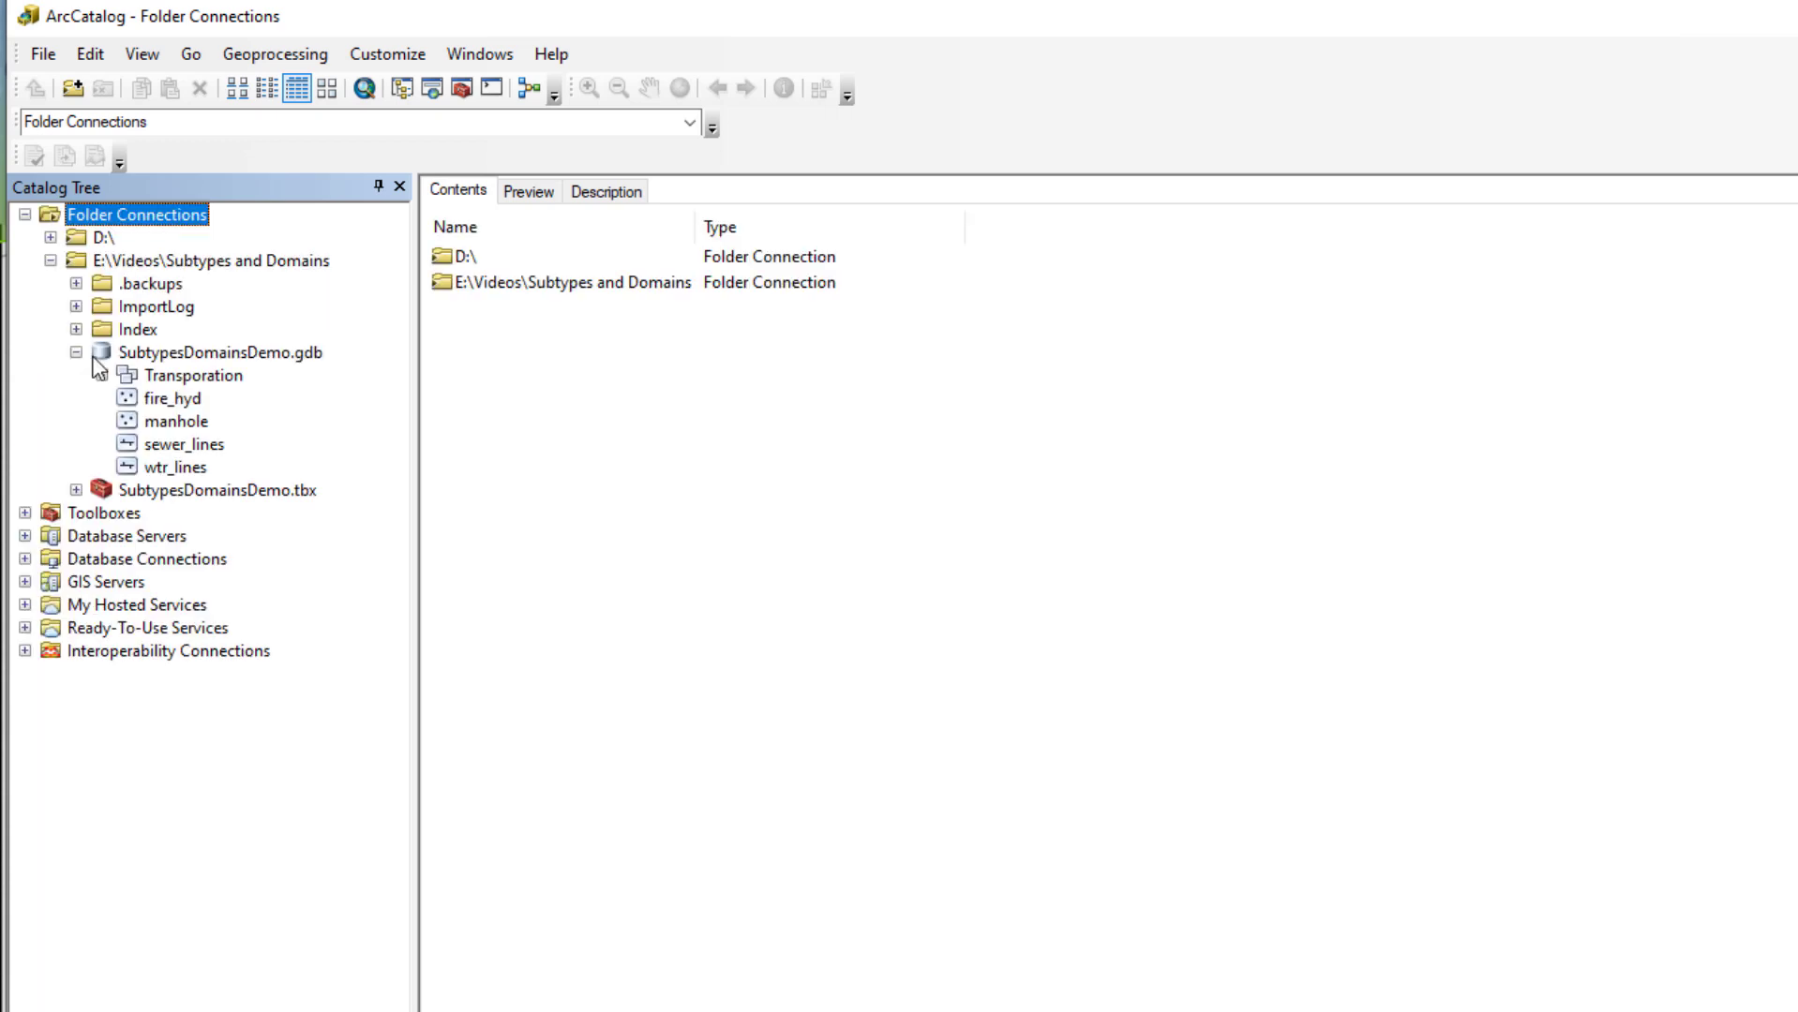
left_click(225, 354)
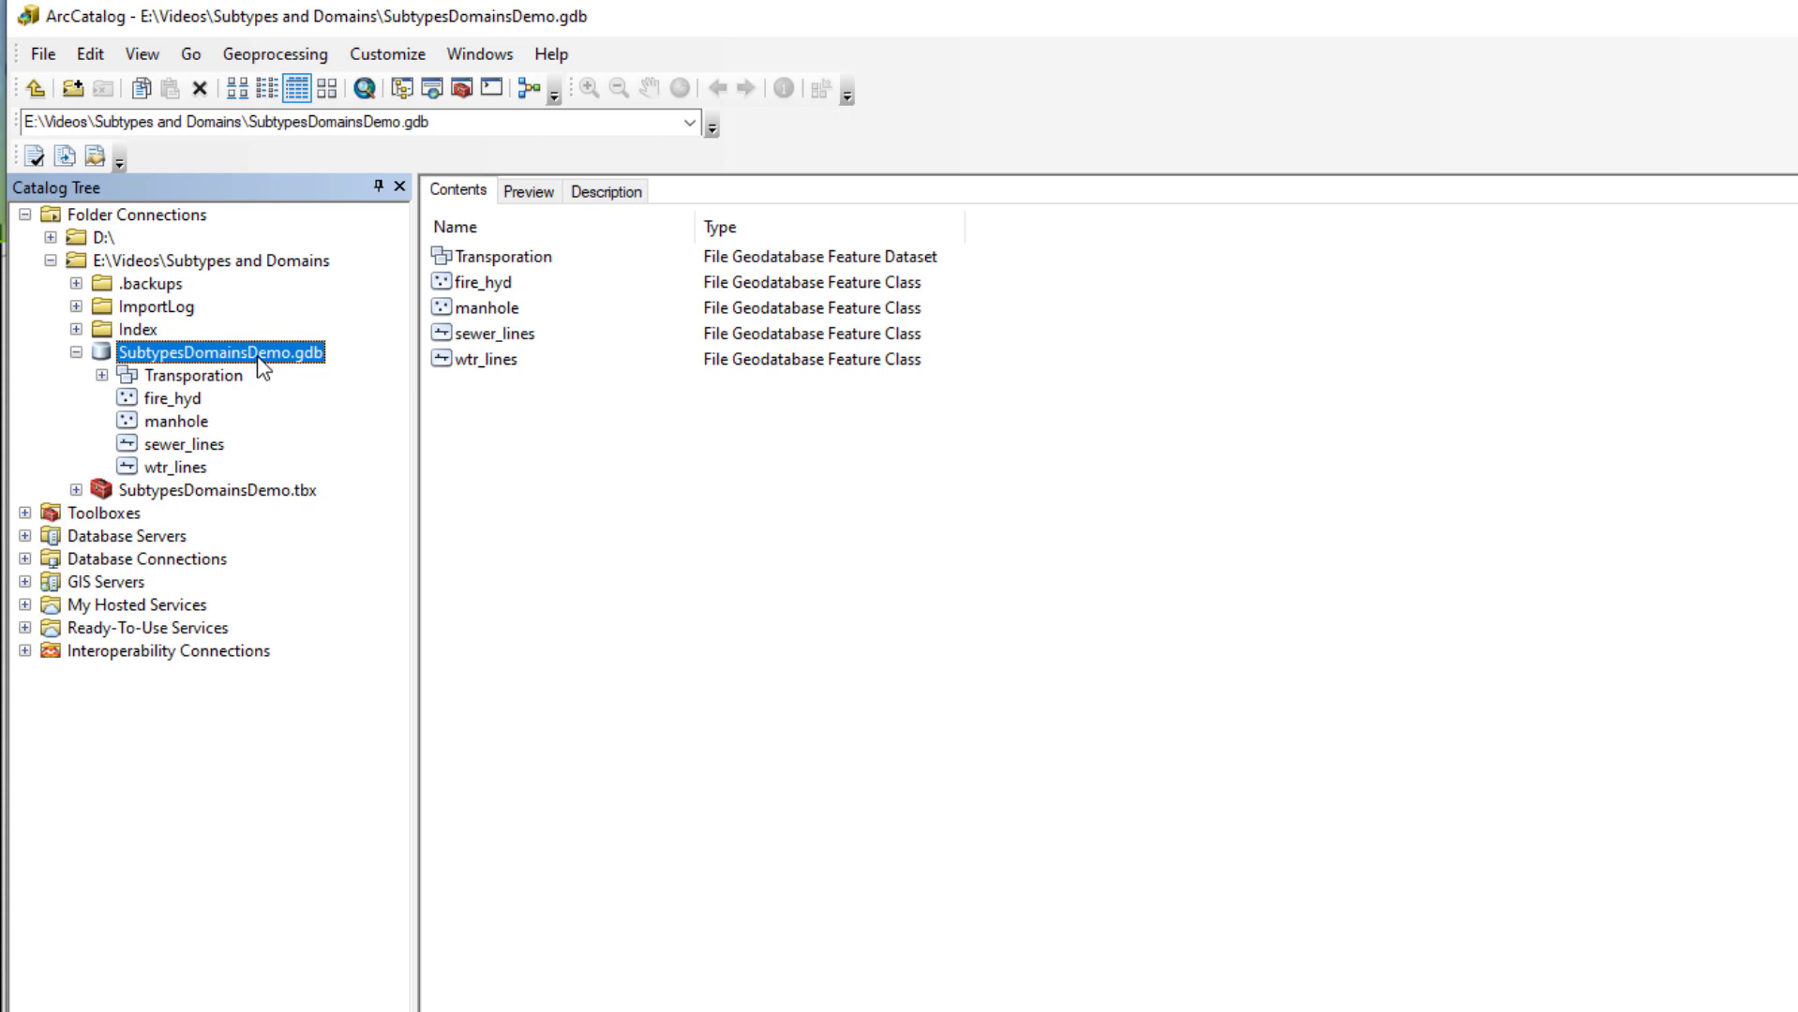
Open SubtypesDomainsDemo.gdb's Database Properties and view its Condition and pipe_mat domains
right_click(260, 362)
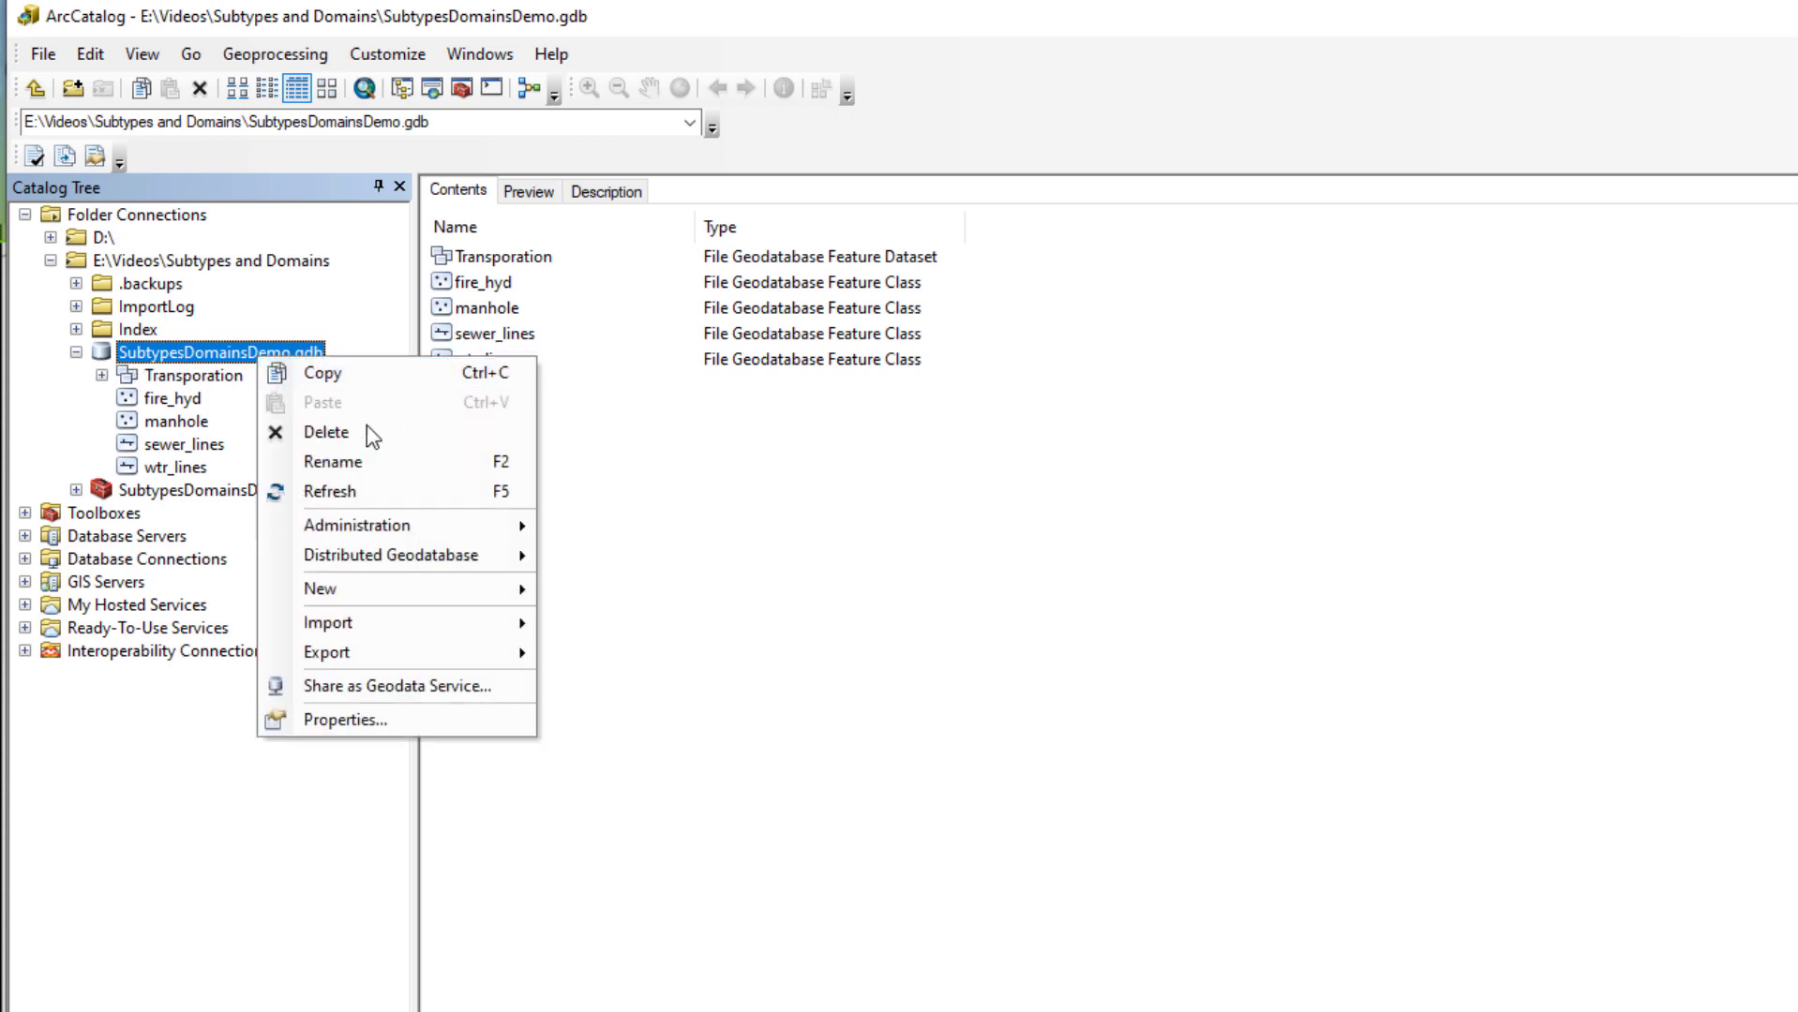
left_click(398, 738)
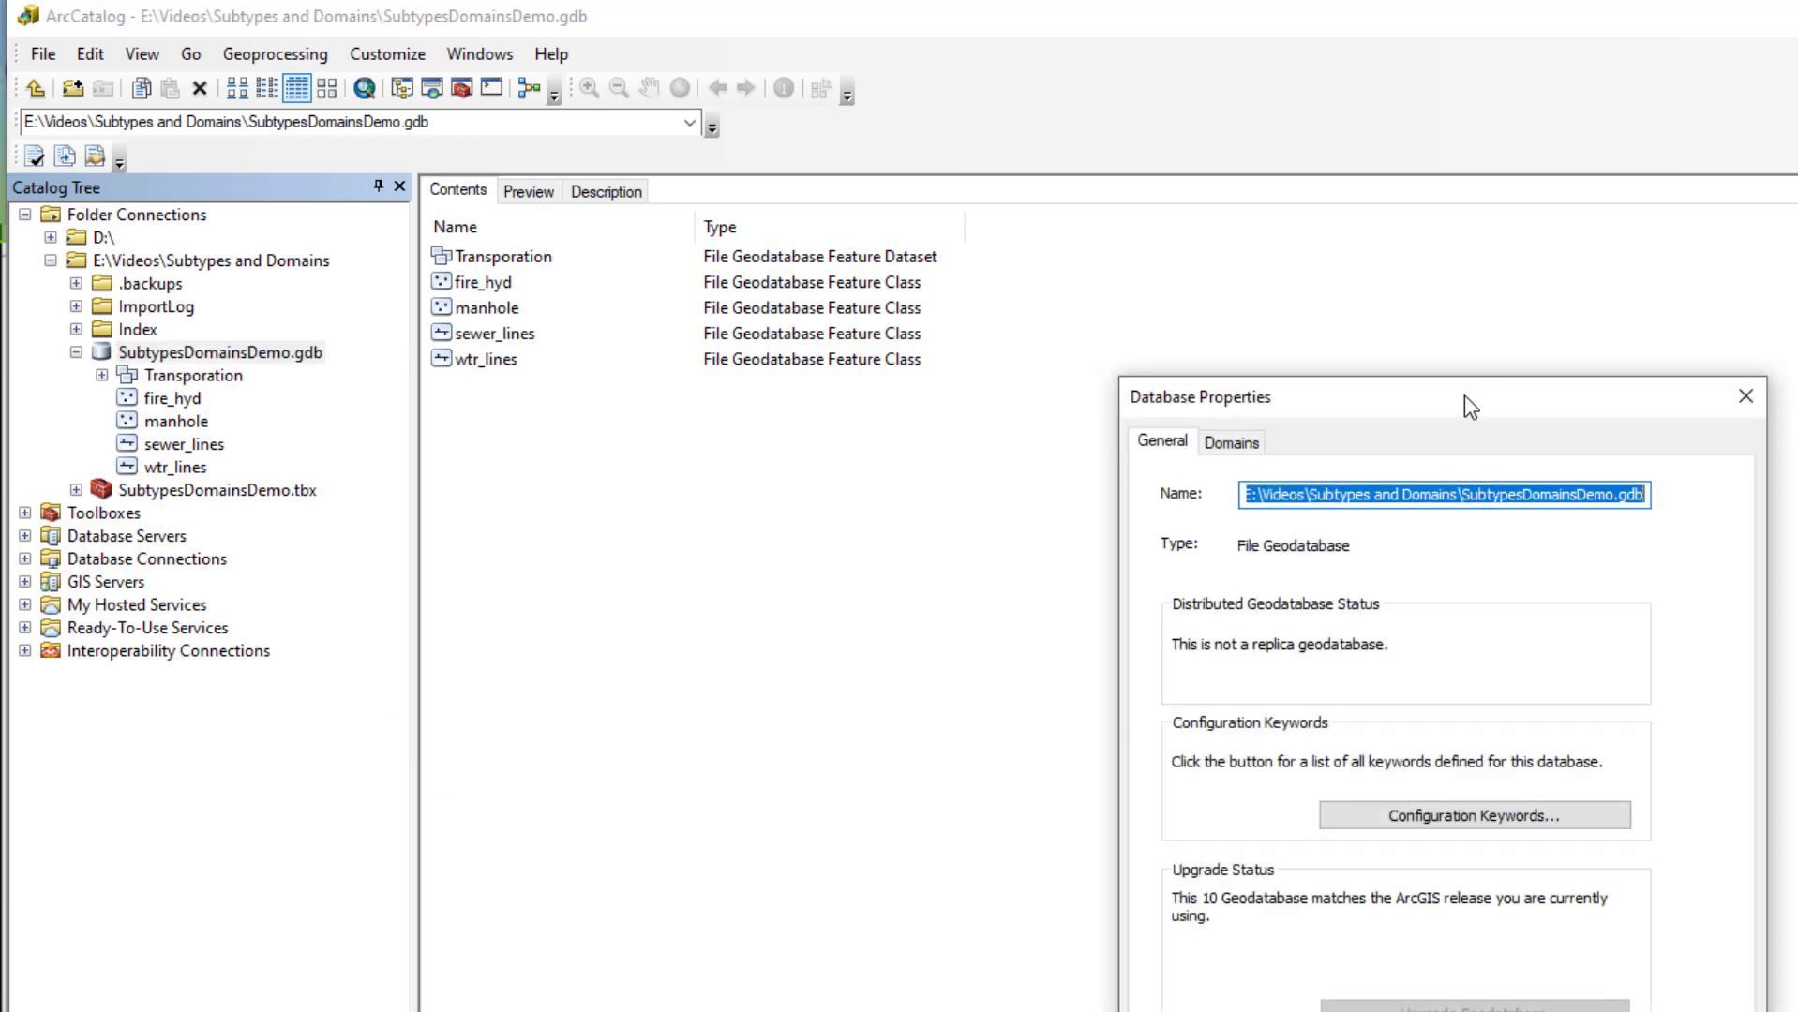
left_click_drag(1464, 395, 1370, 296)
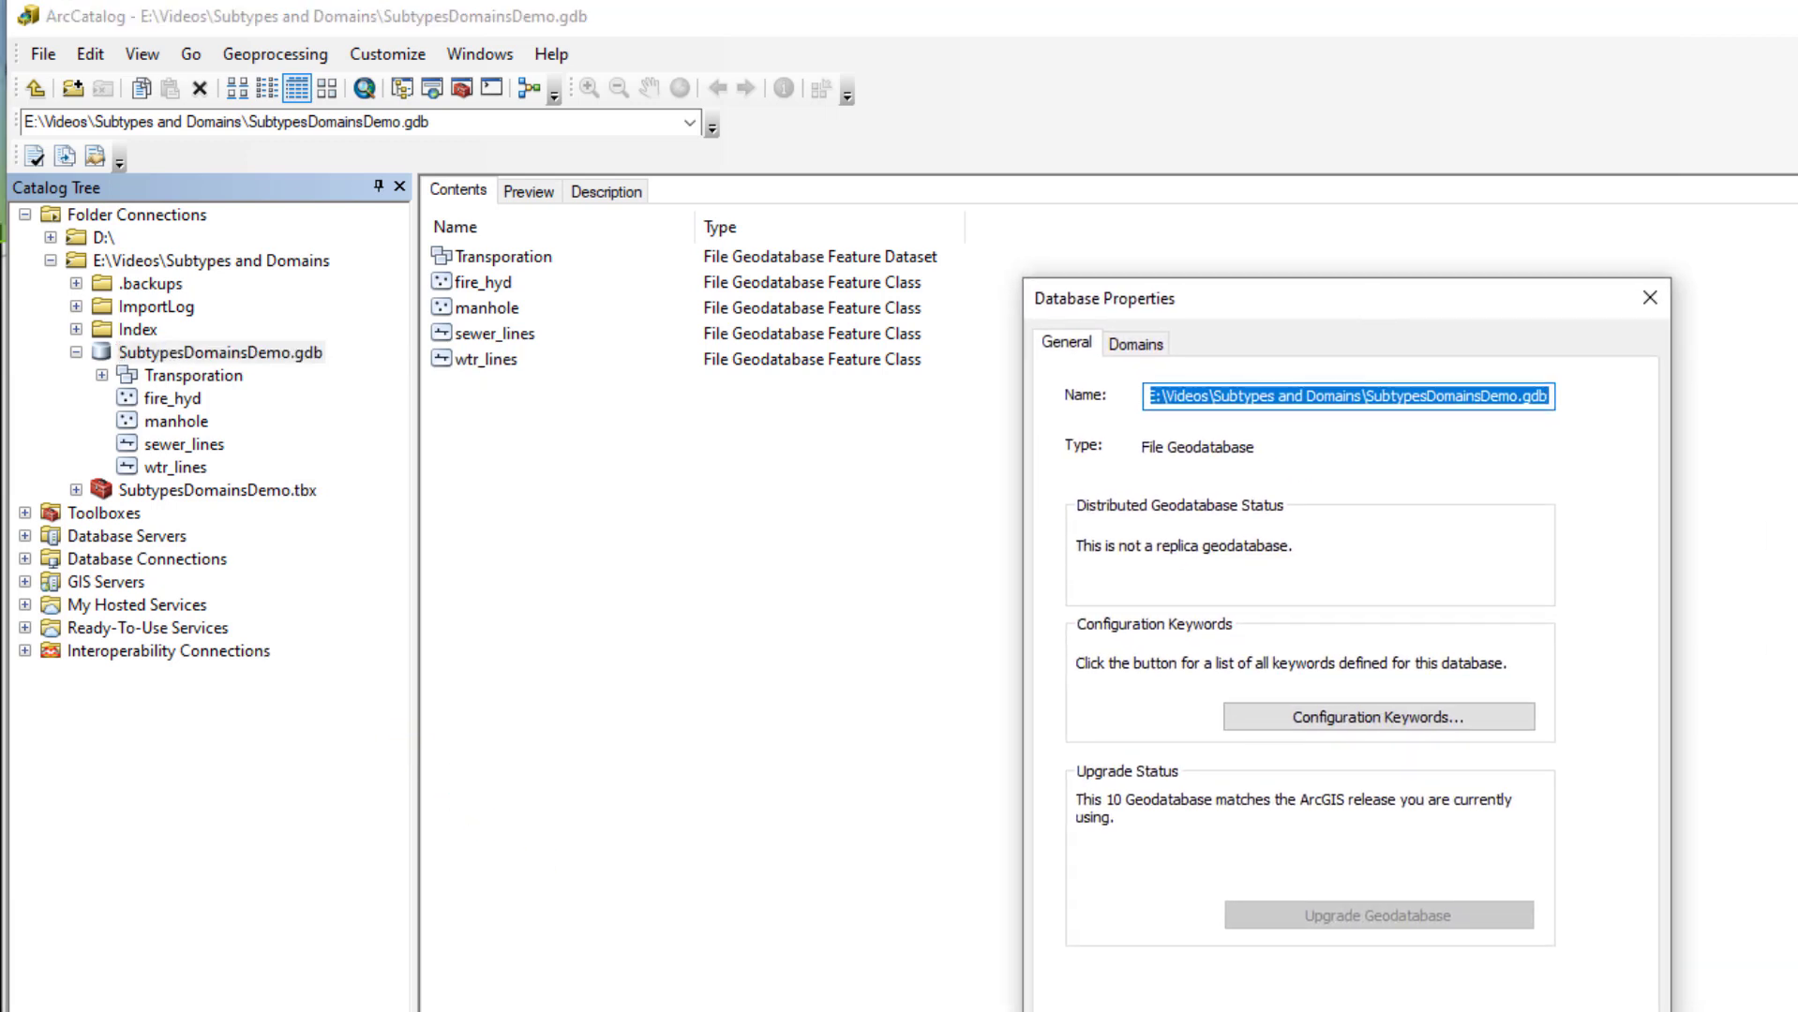
left_click(1125, 347)
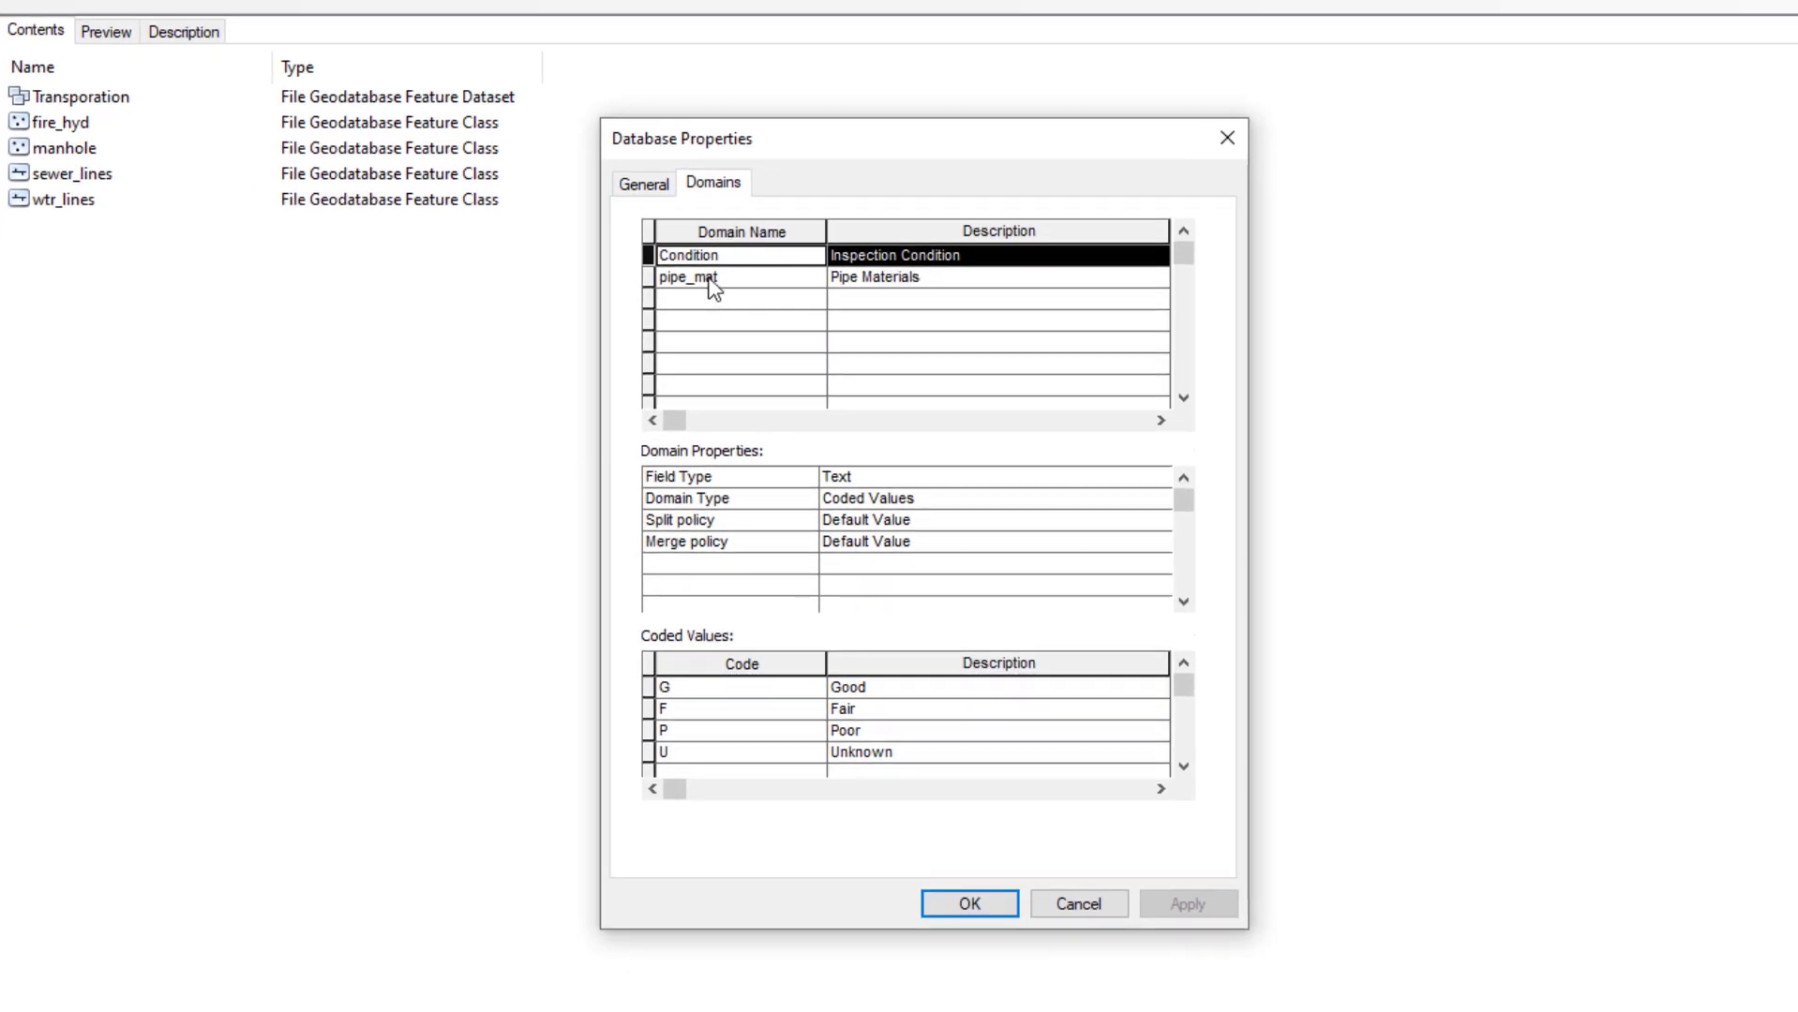
Add a new domain named pipe_size with the description 'Acceptible pipe sizes'
left_click(926, 278)
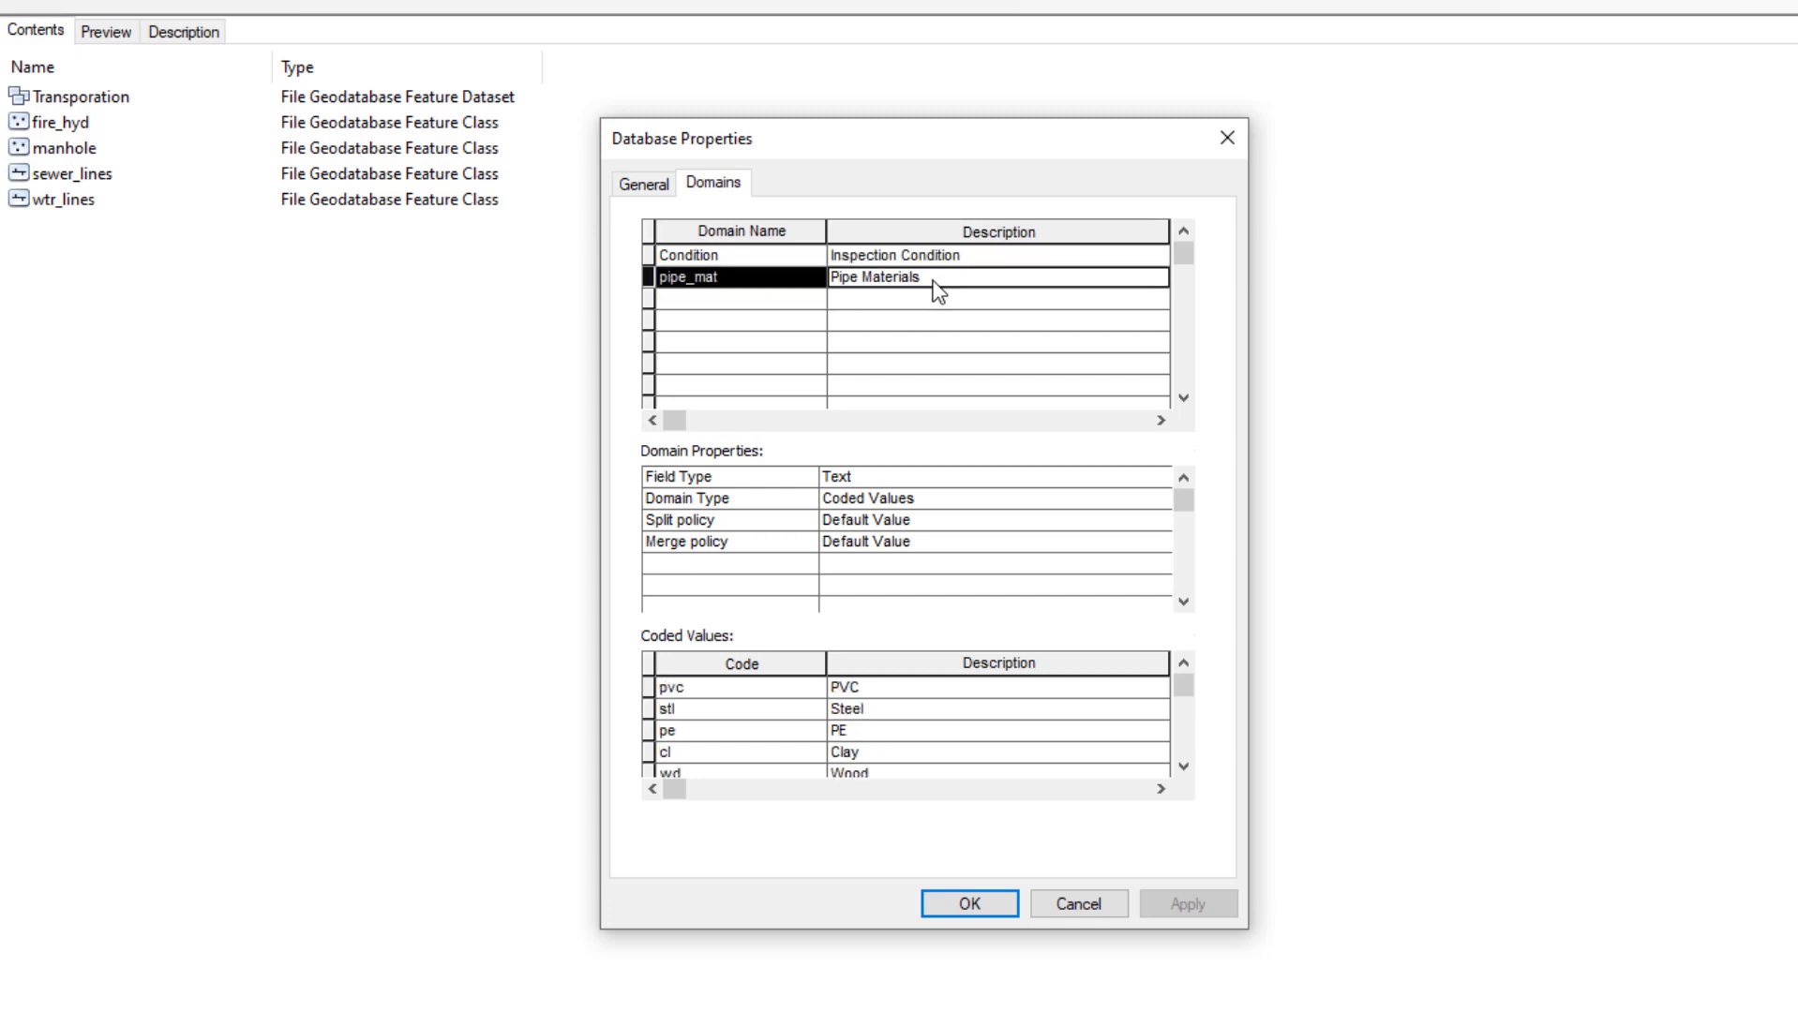
left_click(733, 320)
left_click(718, 302)
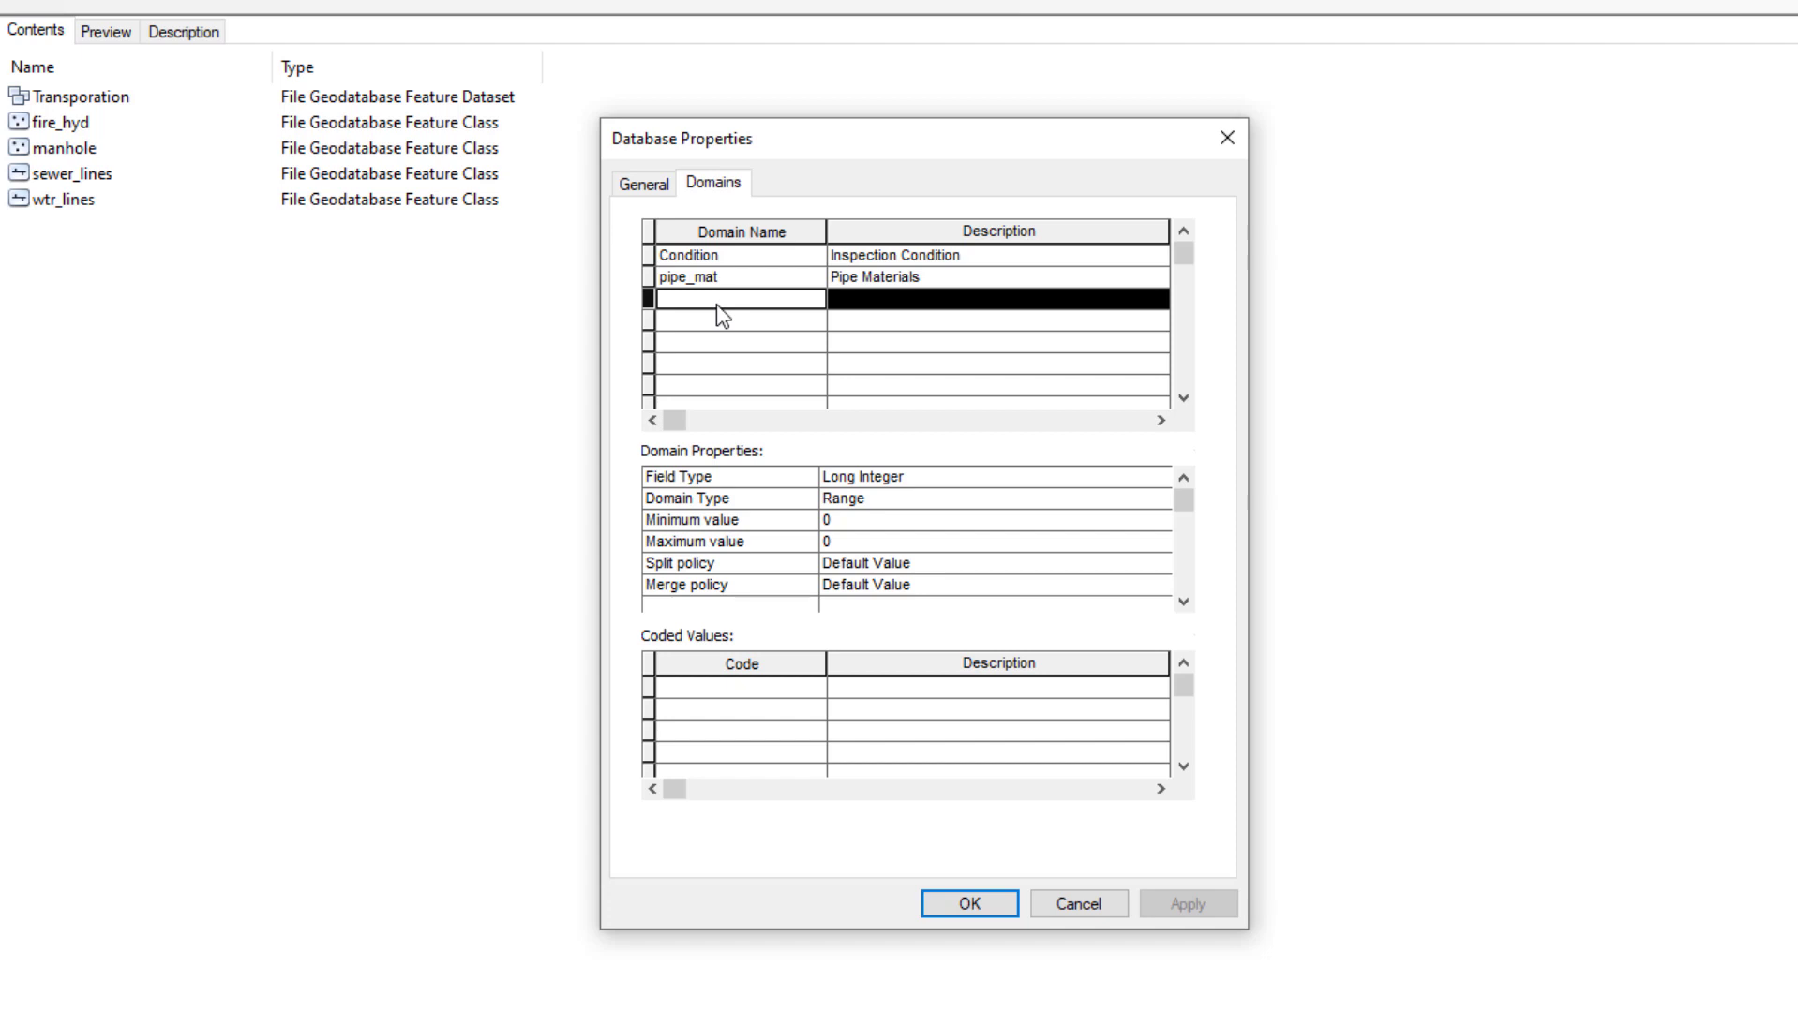
type("pipe_")
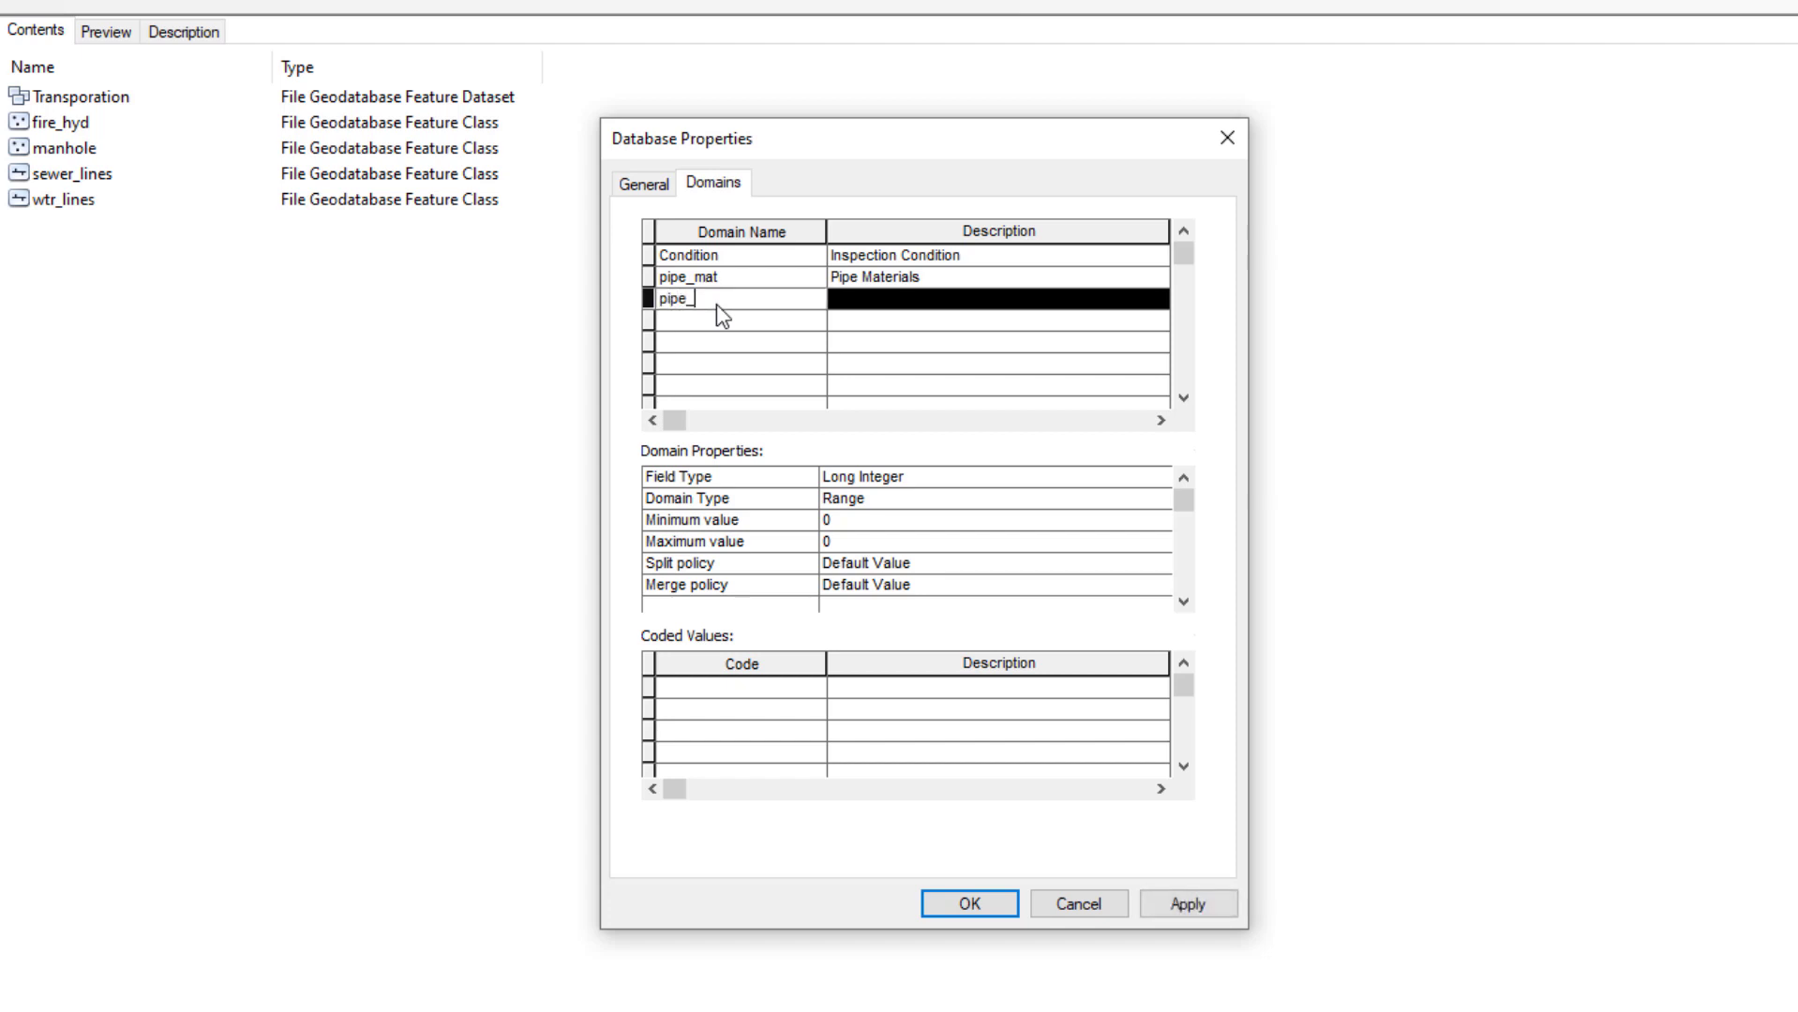
type("size")
left_click(875, 300)
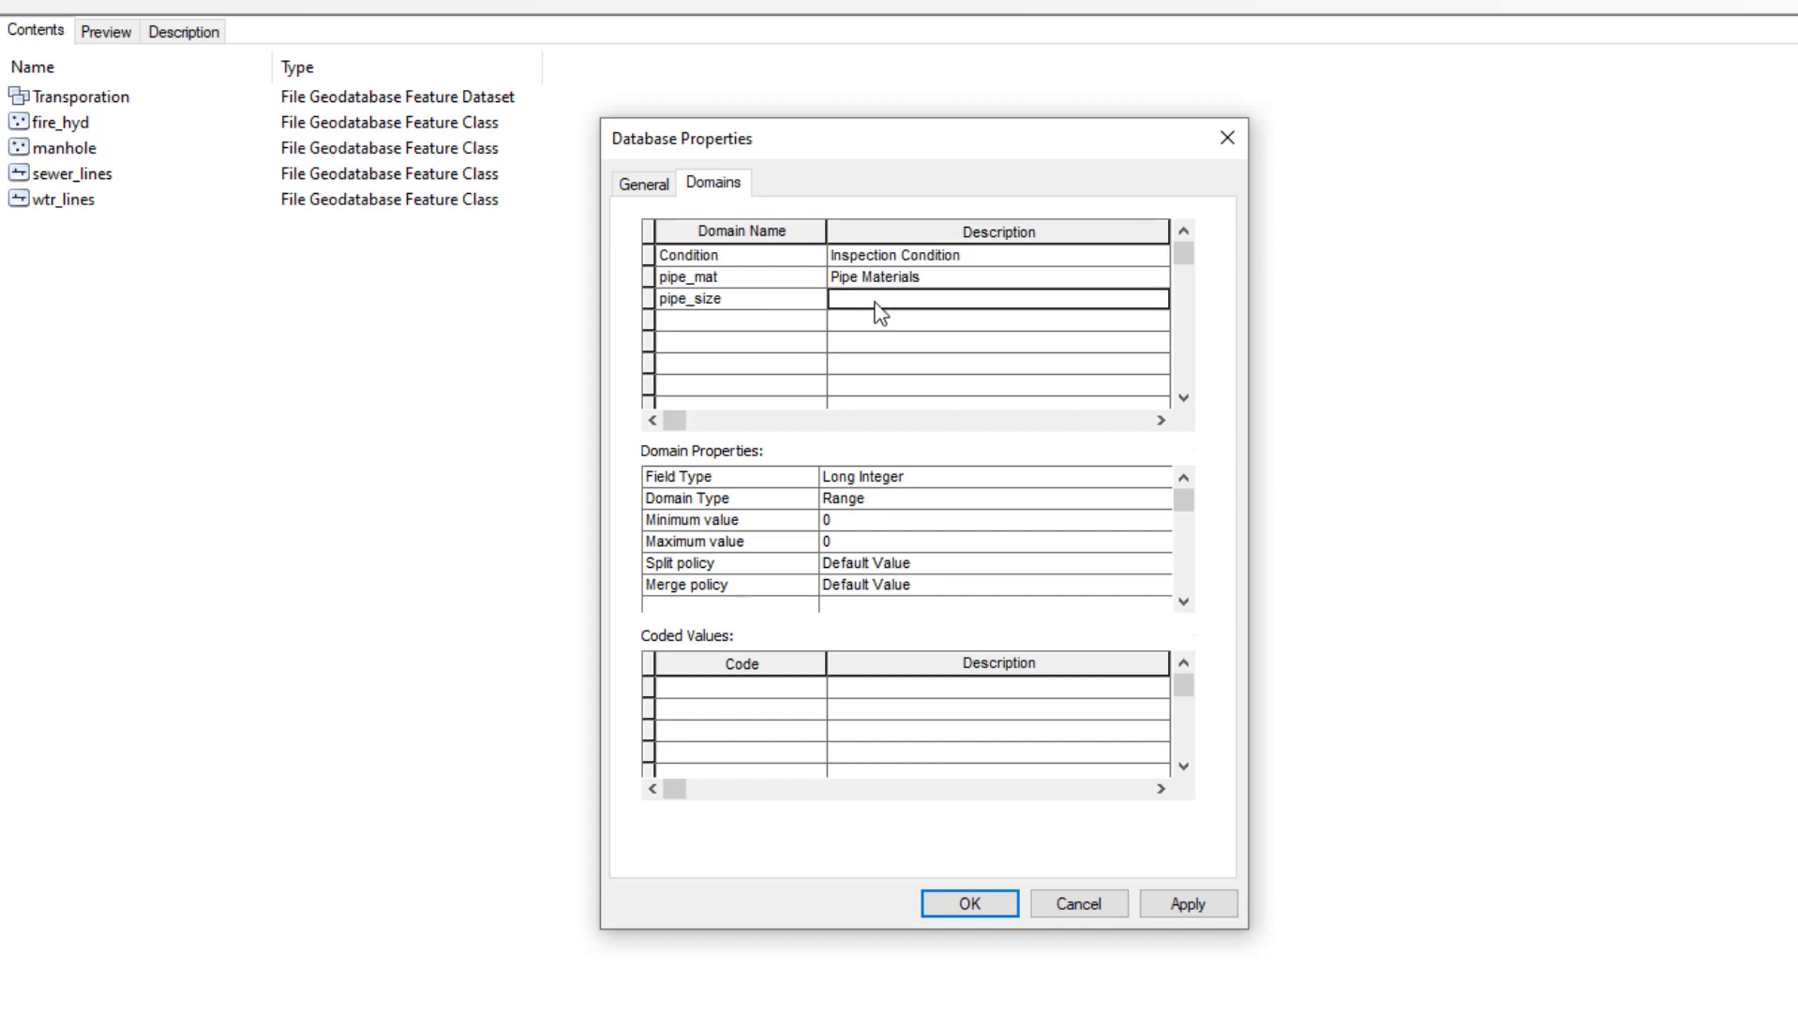
type("Acc")
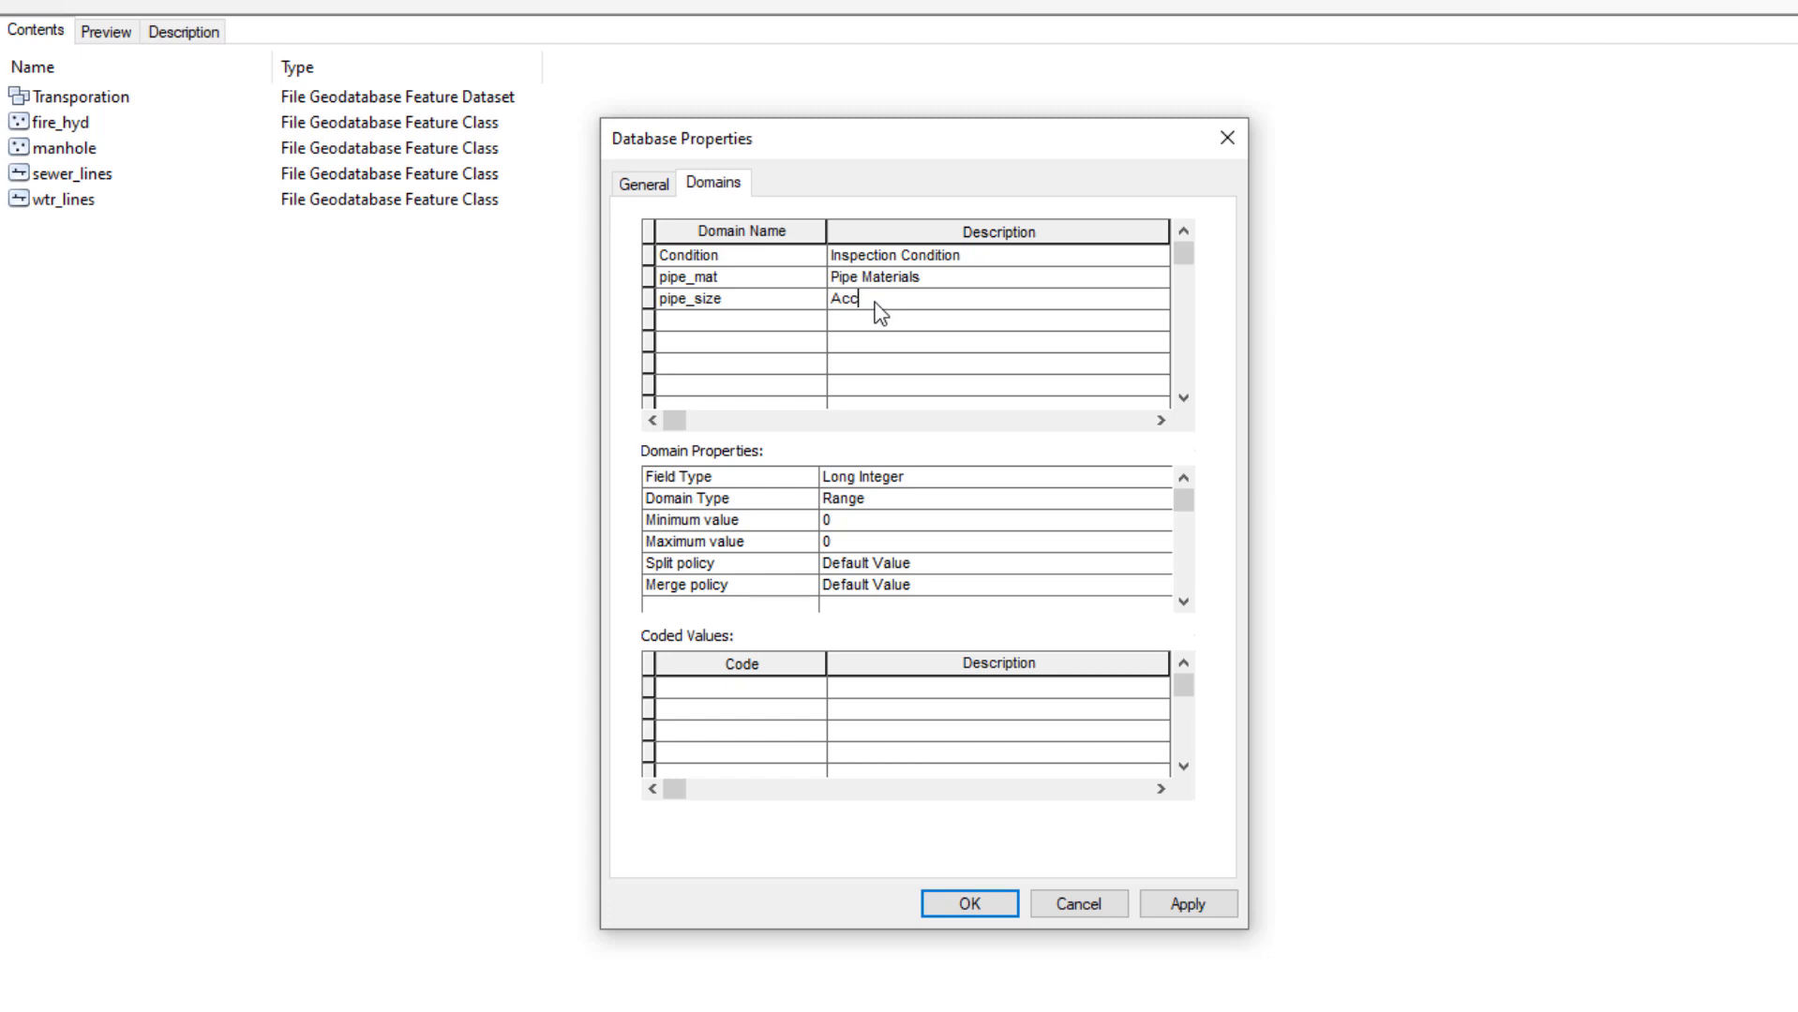
type("eptible pipe sizes")
left_click(966, 476)
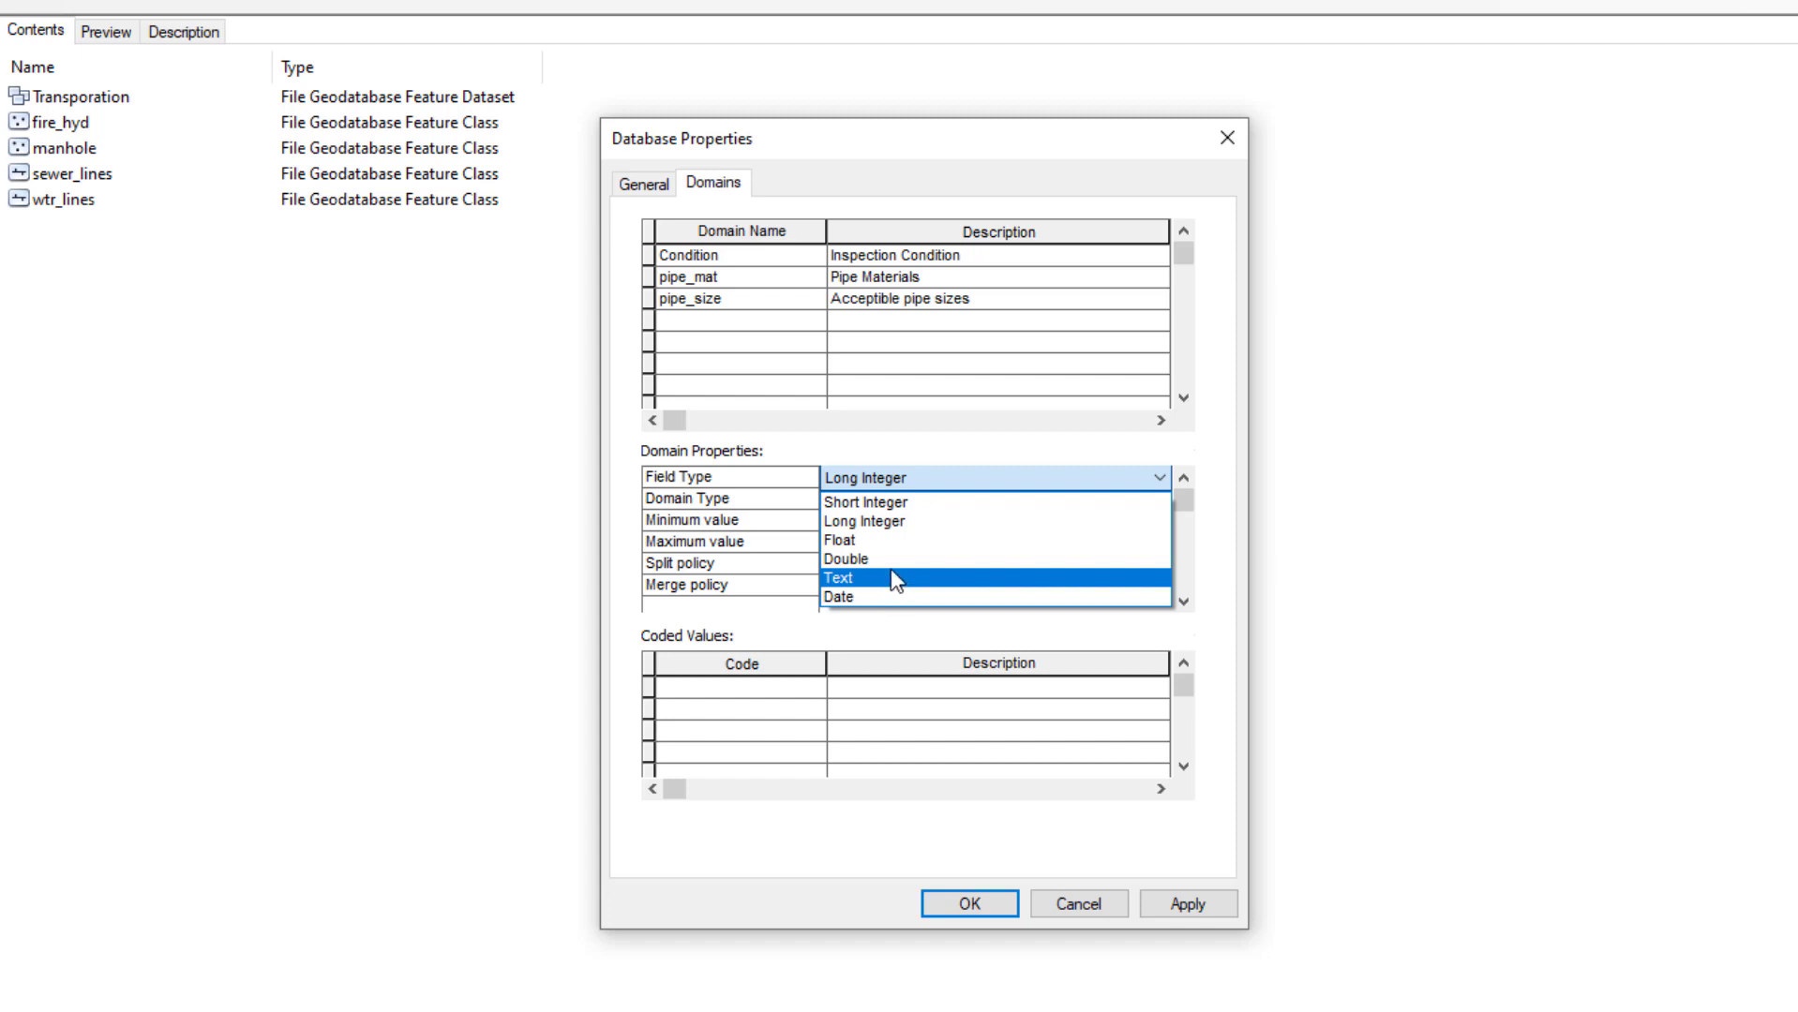
Set pipe_size to Short Integer field type, Range domain type, minimum 4 and maximum 48
left_click(911, 504)
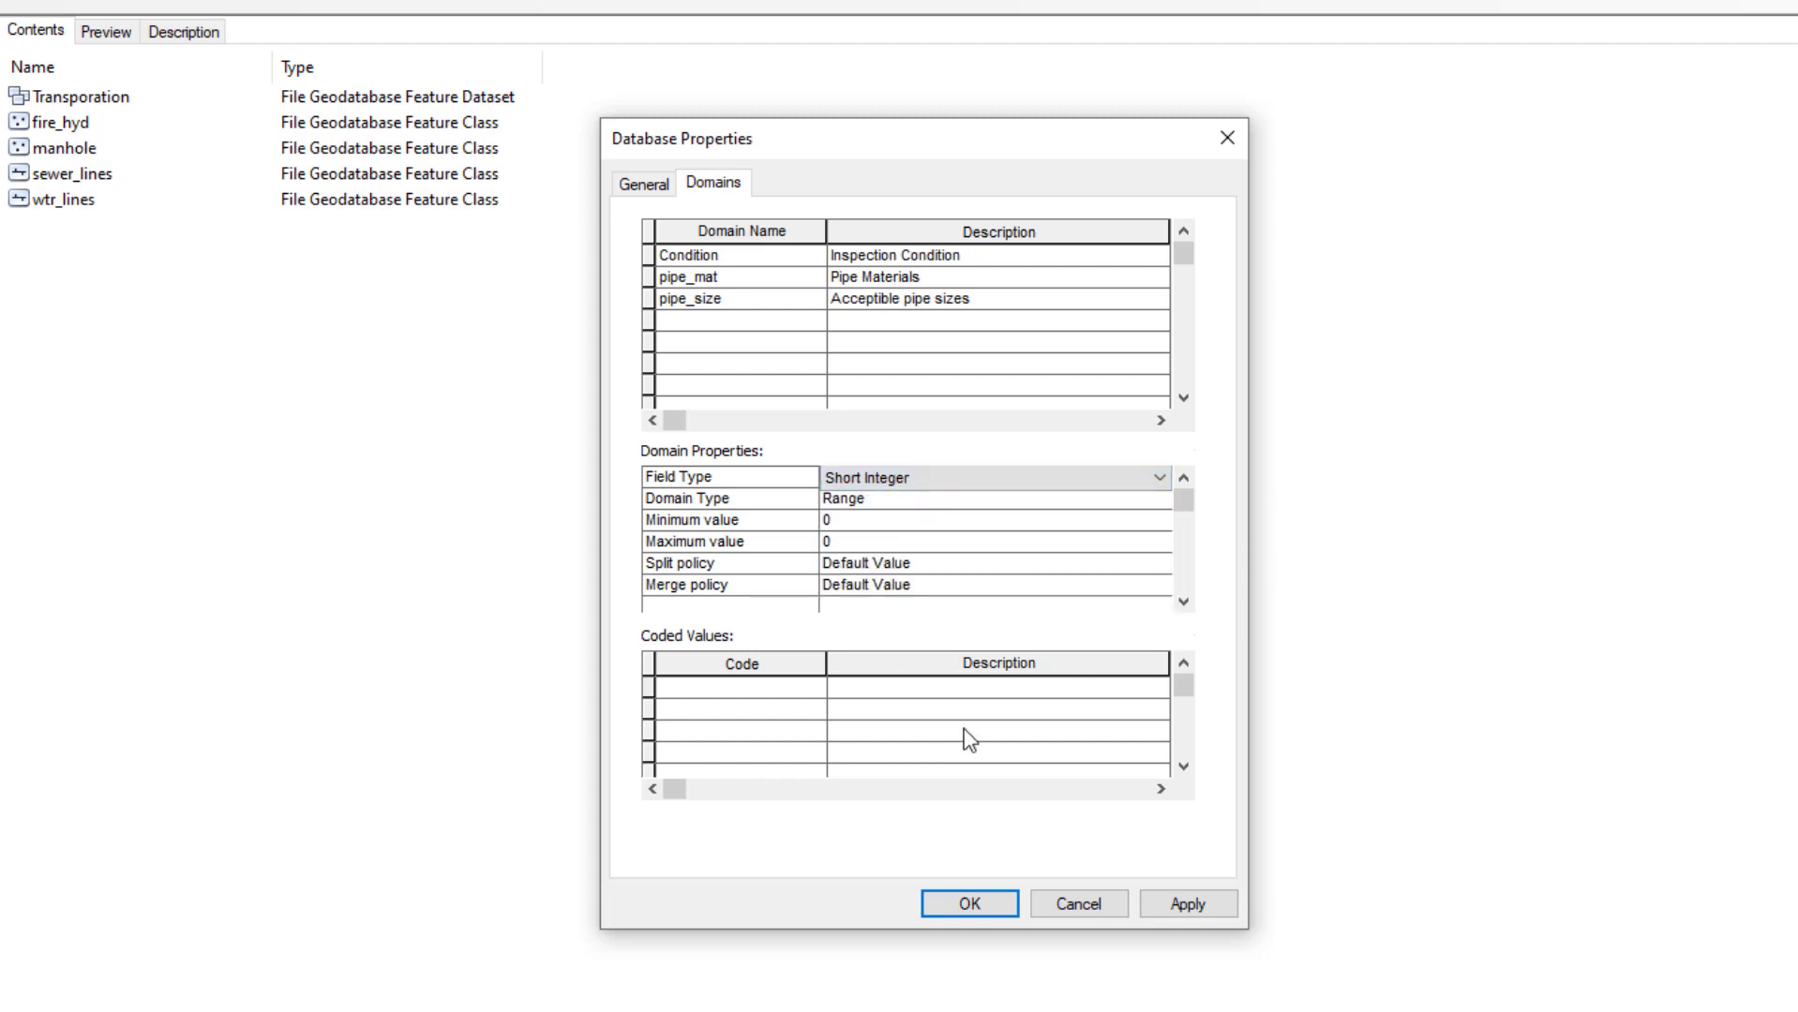
left_click(884, 497)
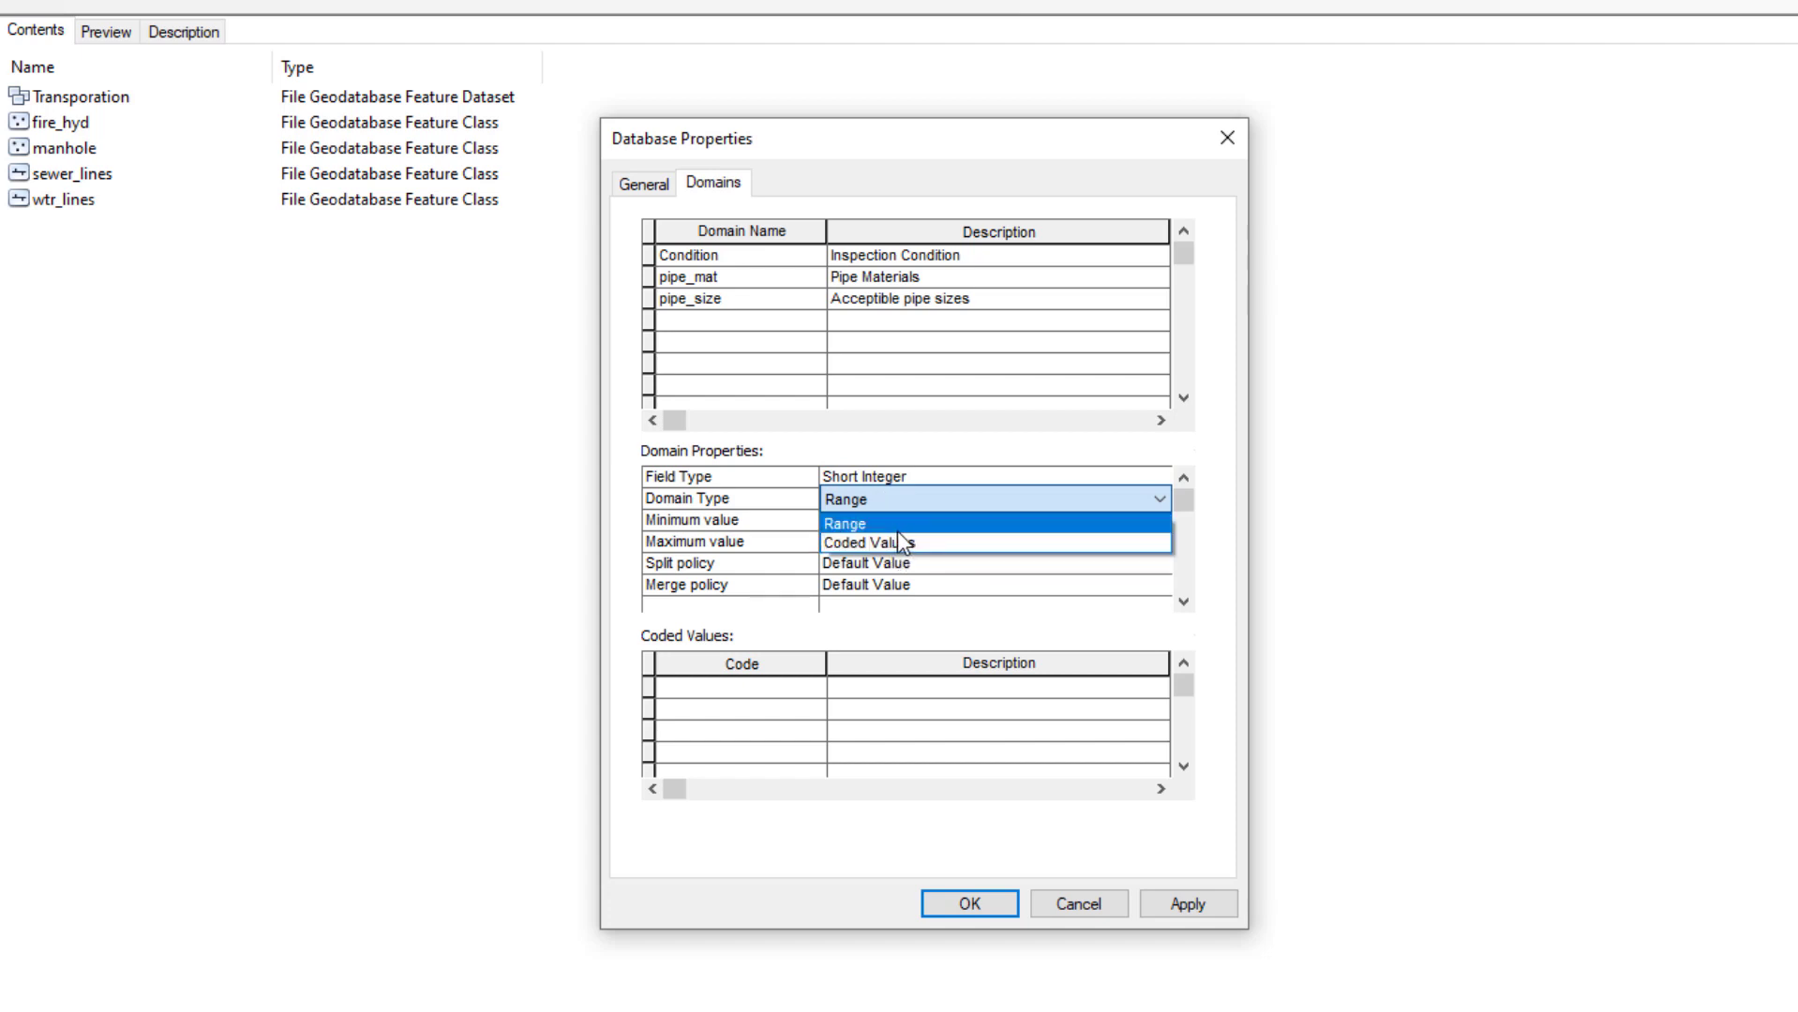
left_click(917, 558)
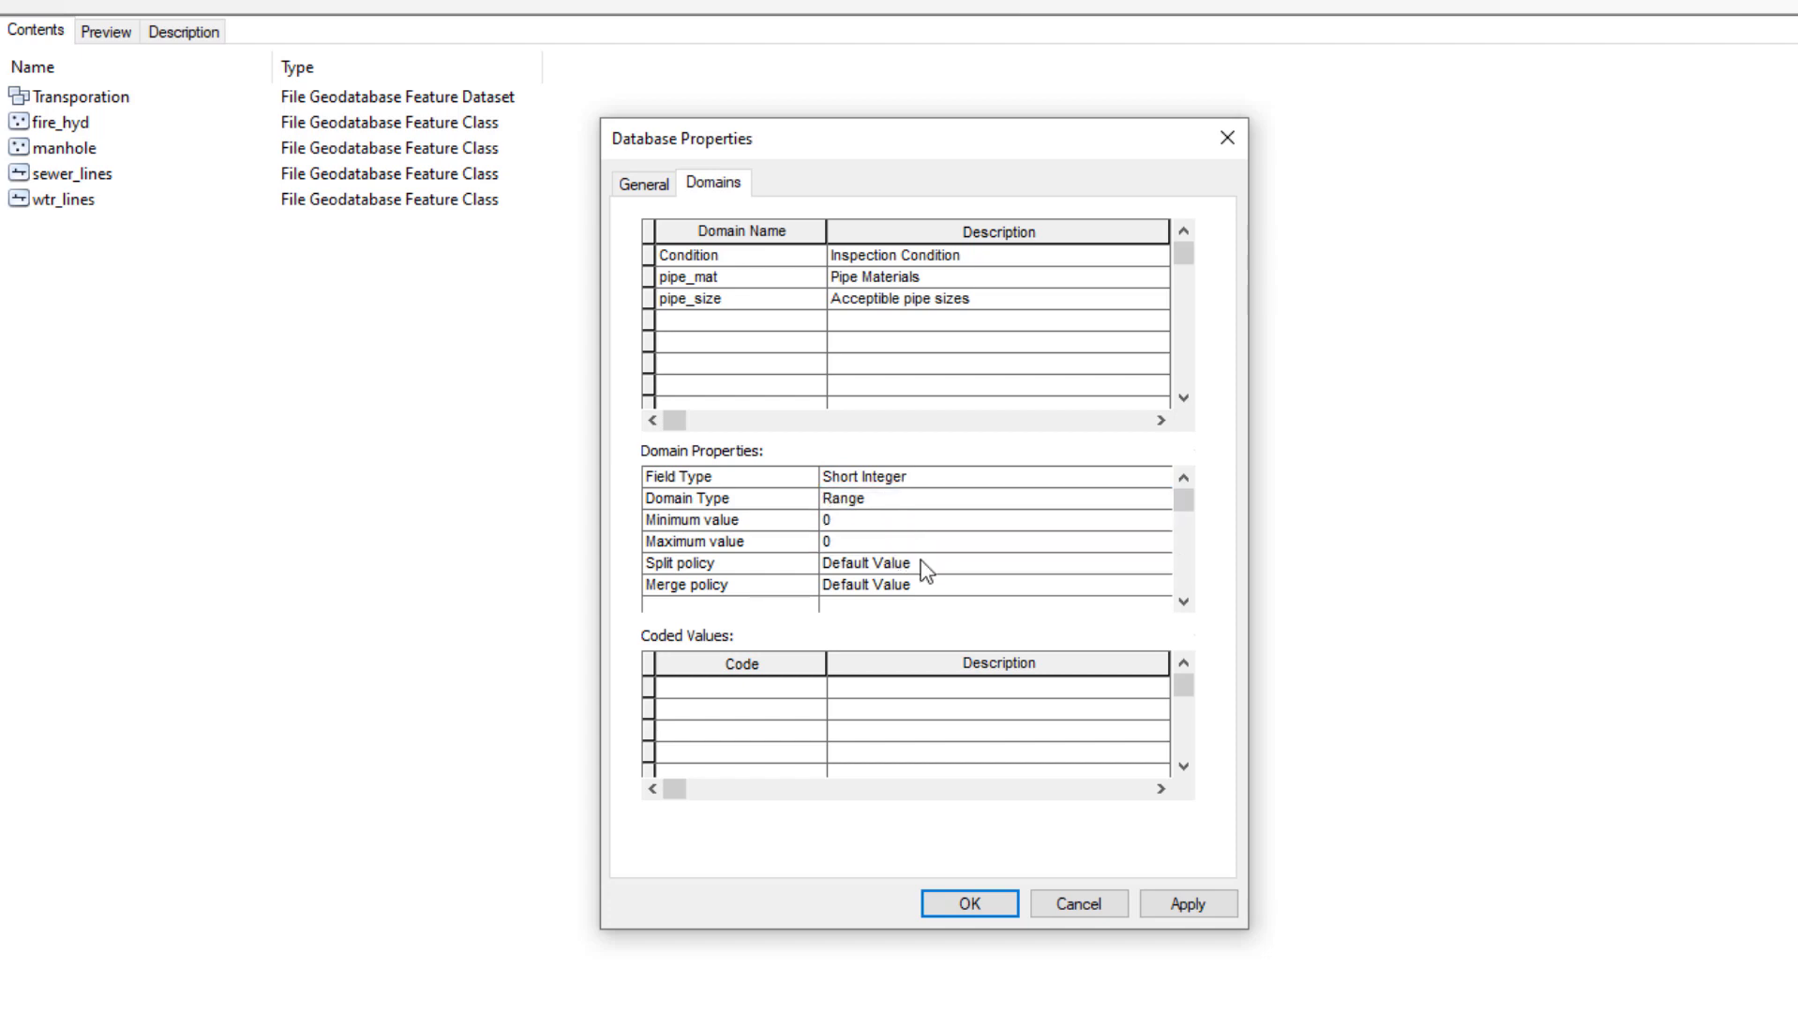
left_click(842, 521)
double_click(843, 521)
type("4")
left_click(823, 542)
type("48")
left_click(977, 566)
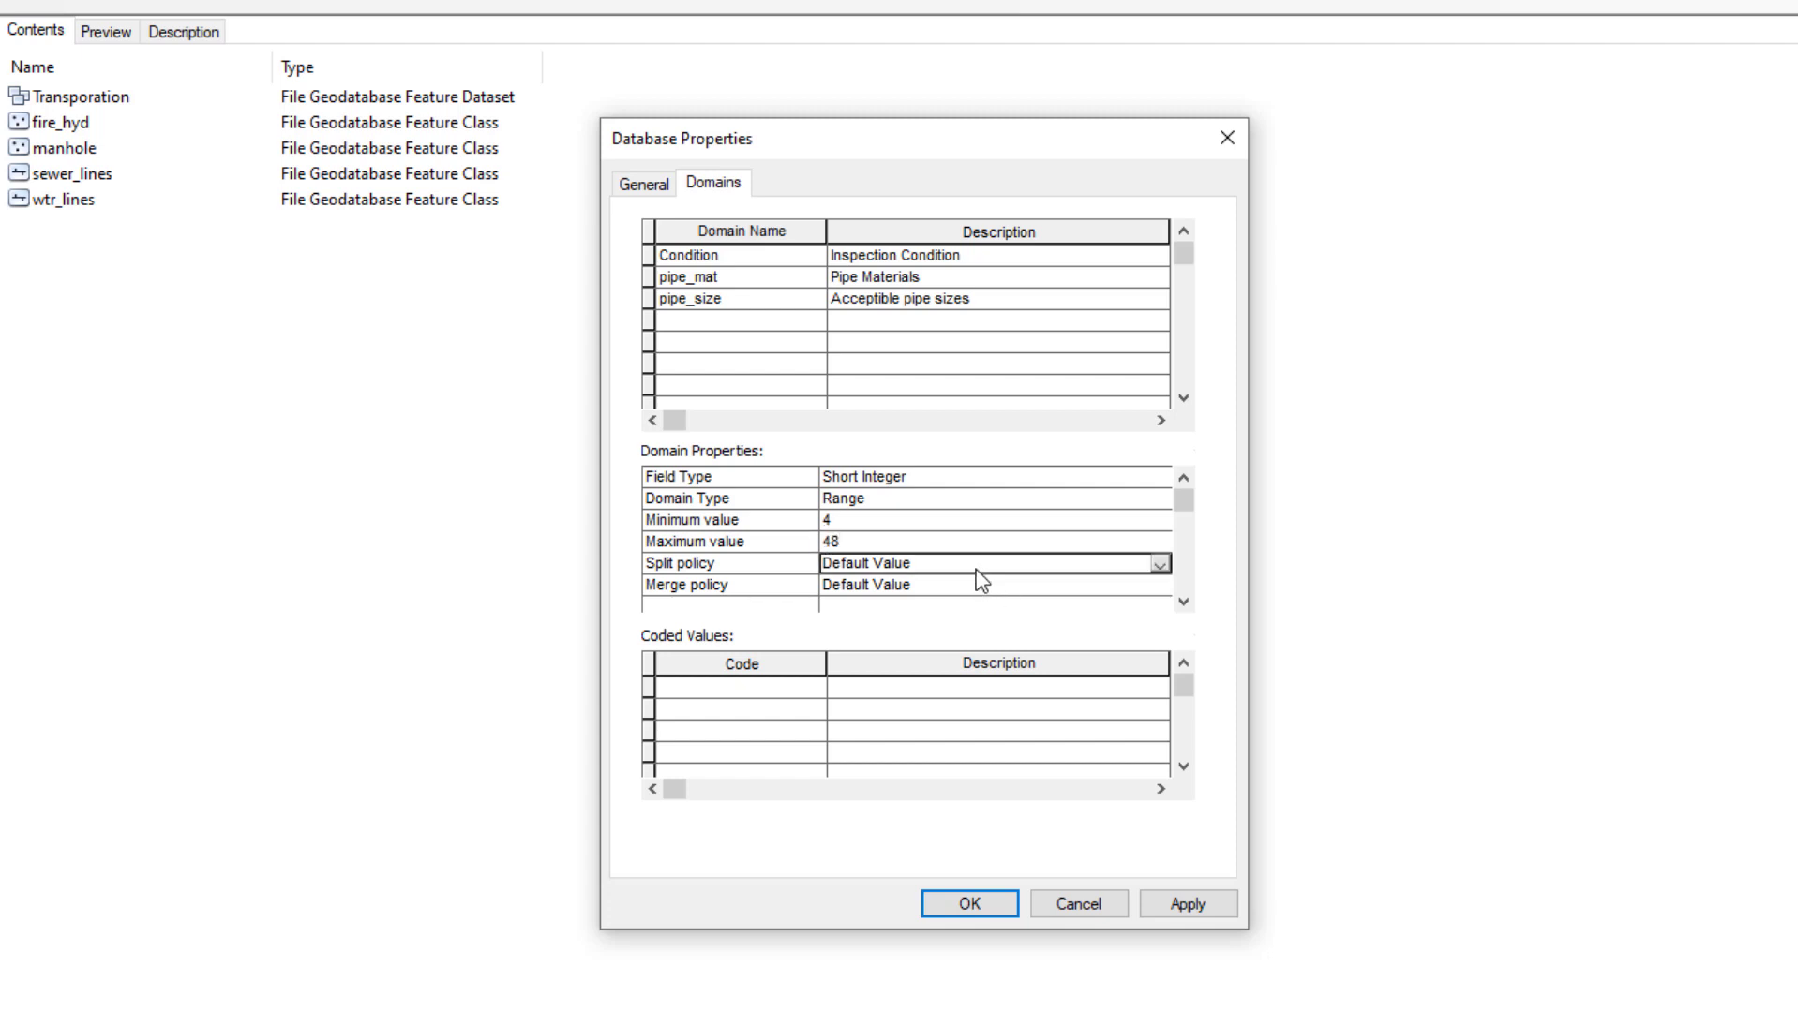
left_click(975, 568)
left_click(975, 570)
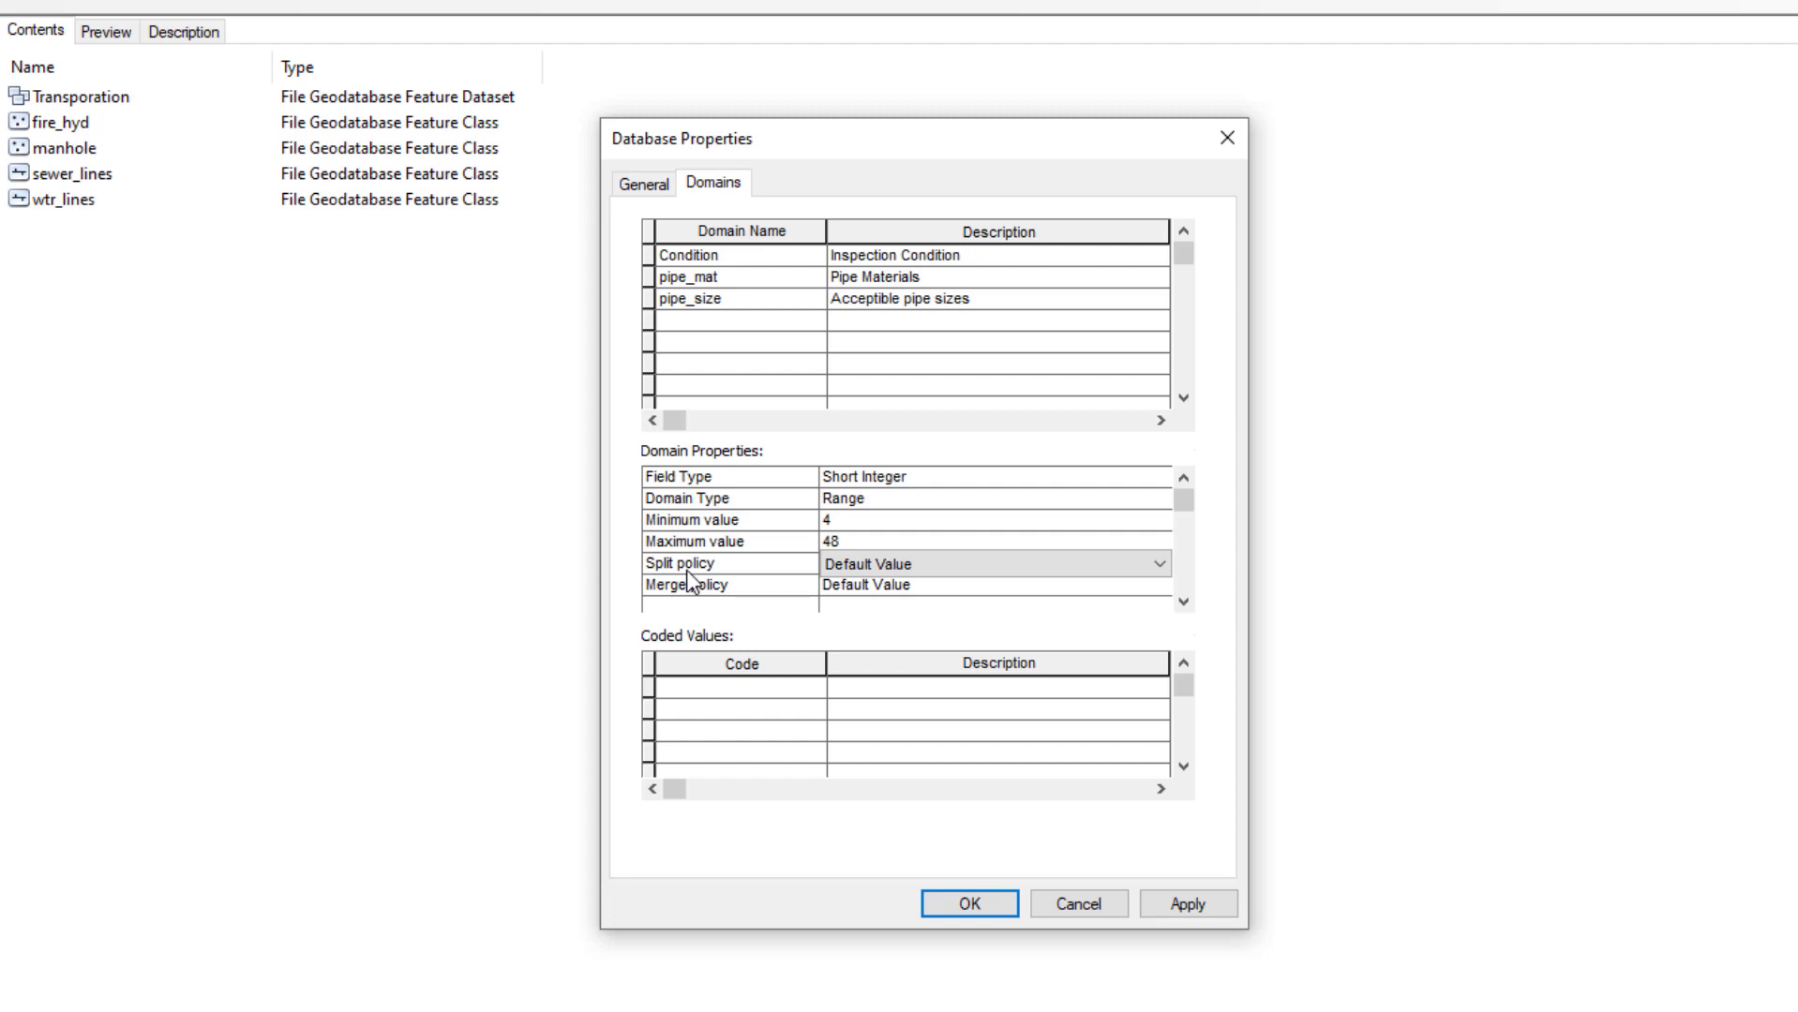
Set pipe_size's split policy to Duplicate and keep the merge policy as Default Value
left_click(936, 565)
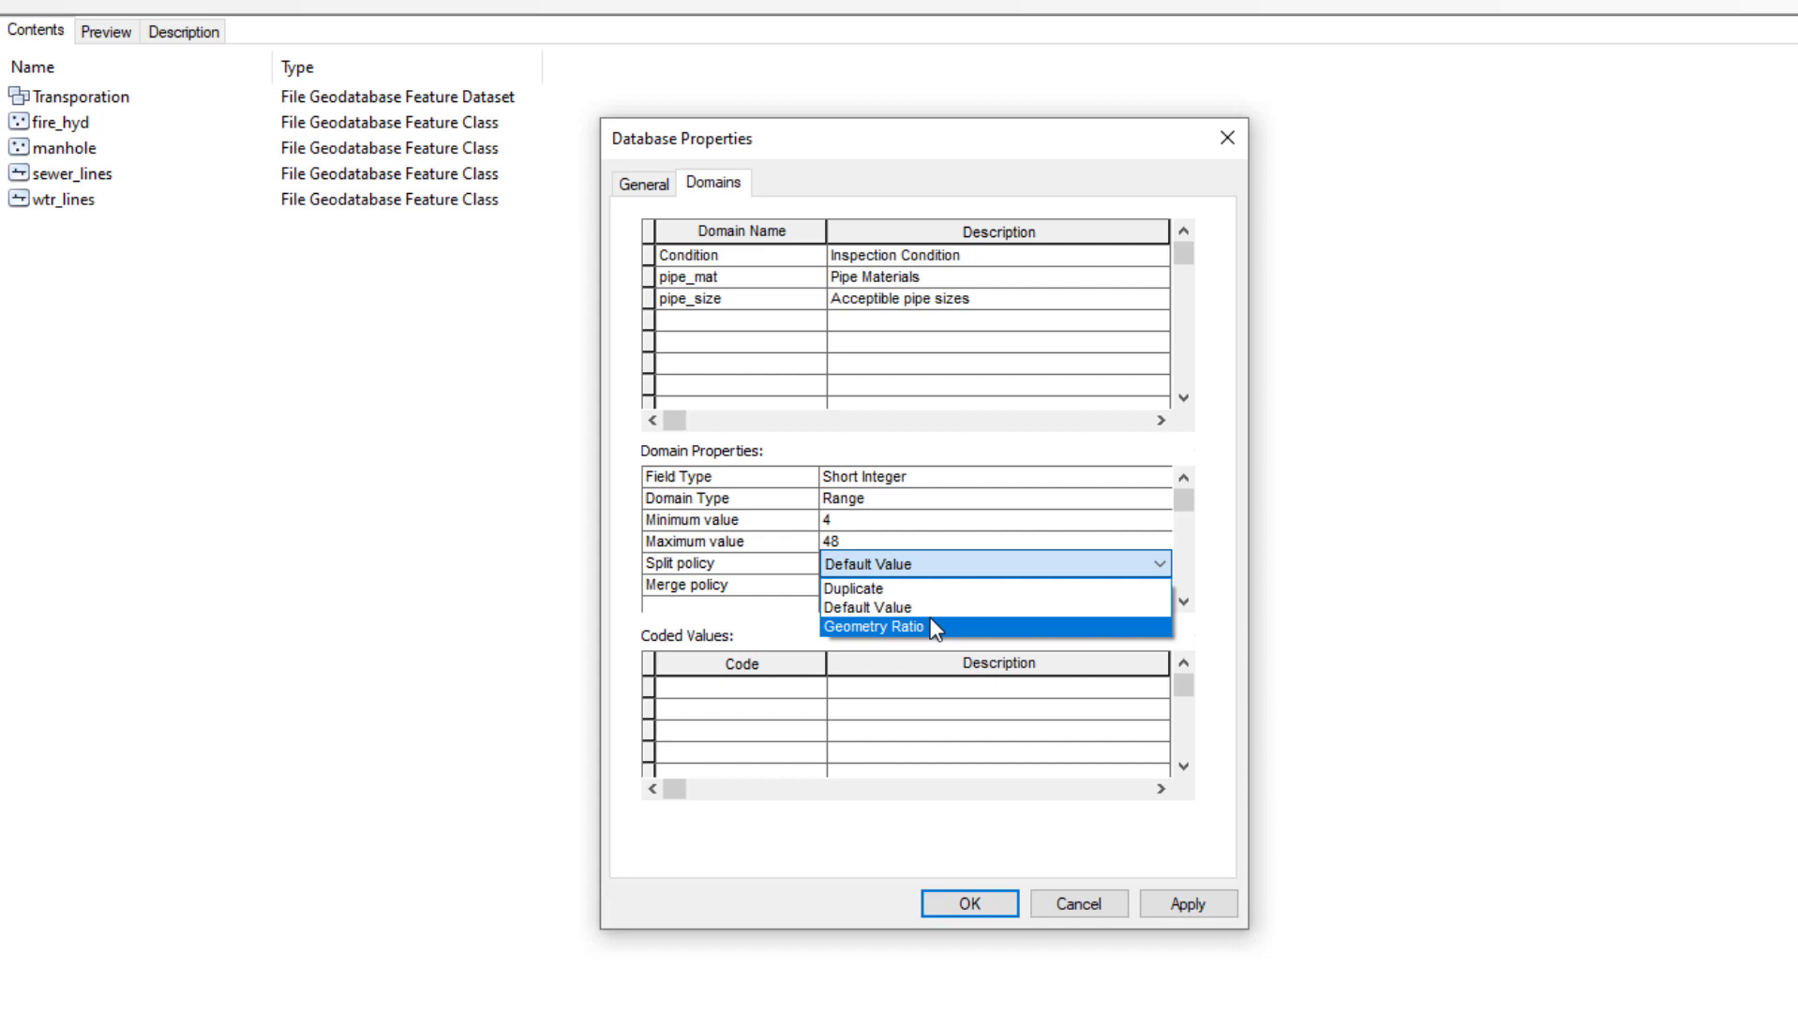
left_click(886, 591)
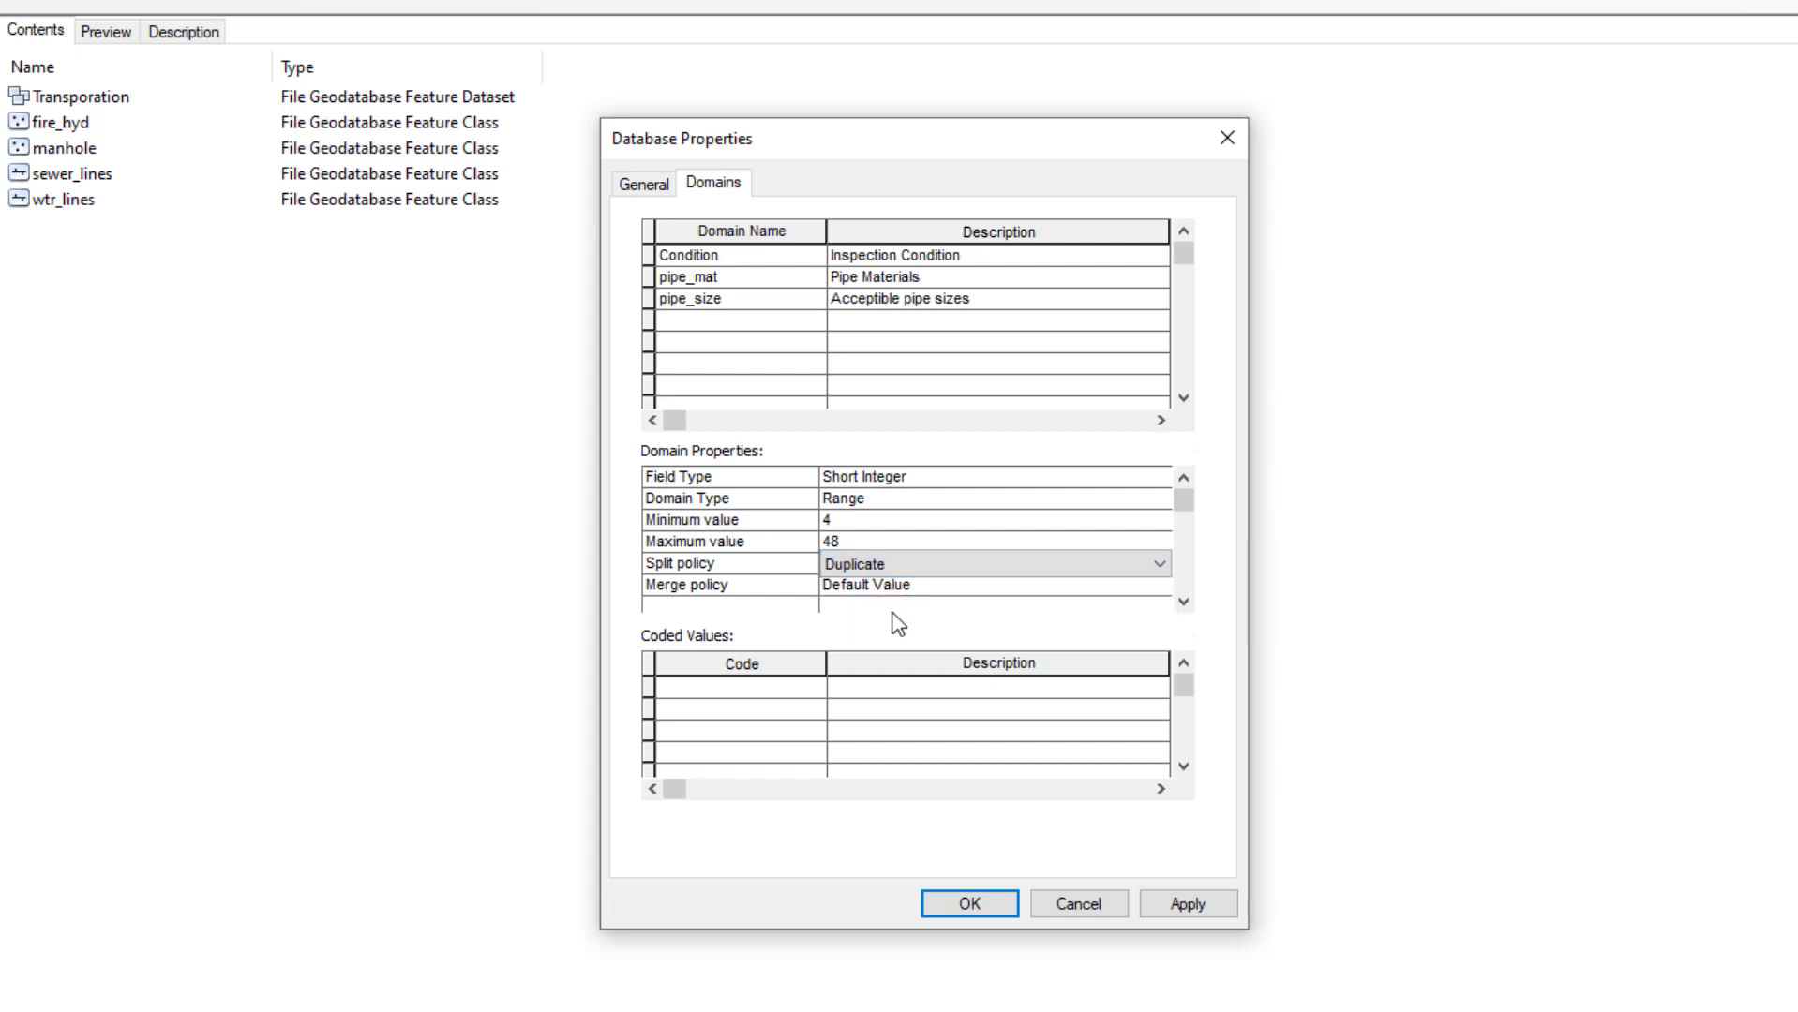
scroll(892, 615, "down", 1)
left_click(898, 560)
left_click(898, 564)
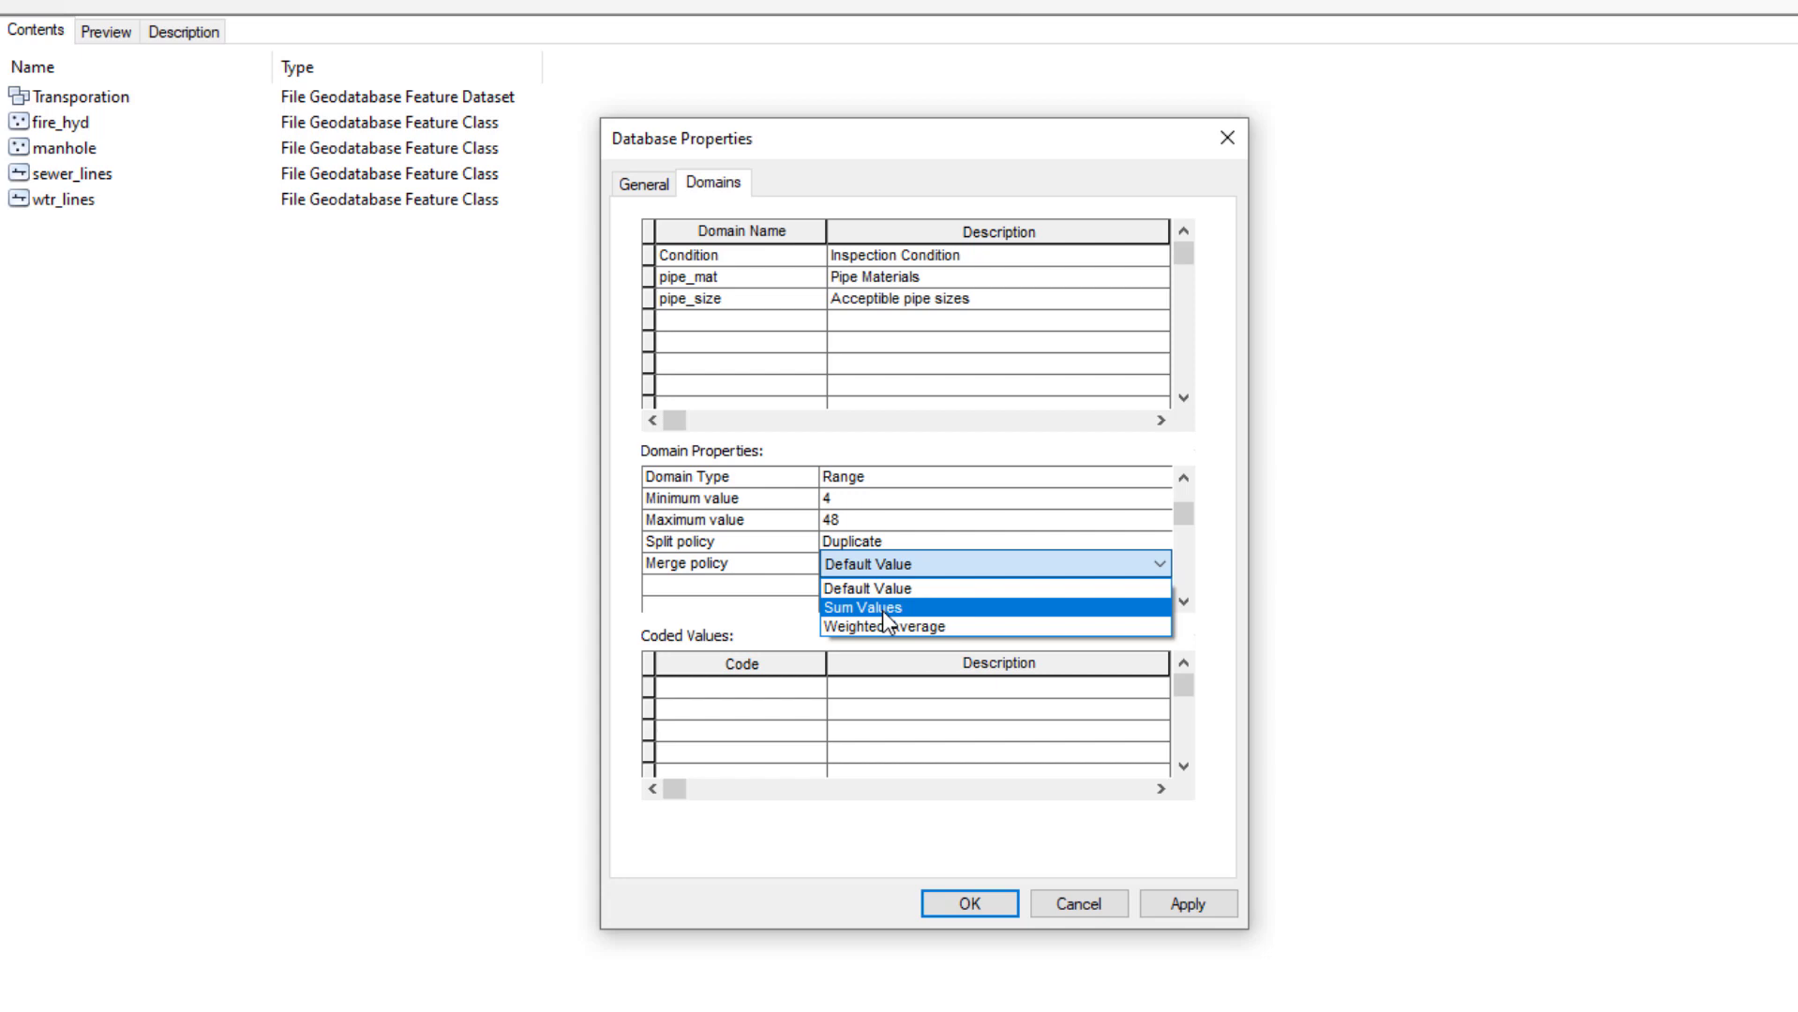
left_click(867, 588)
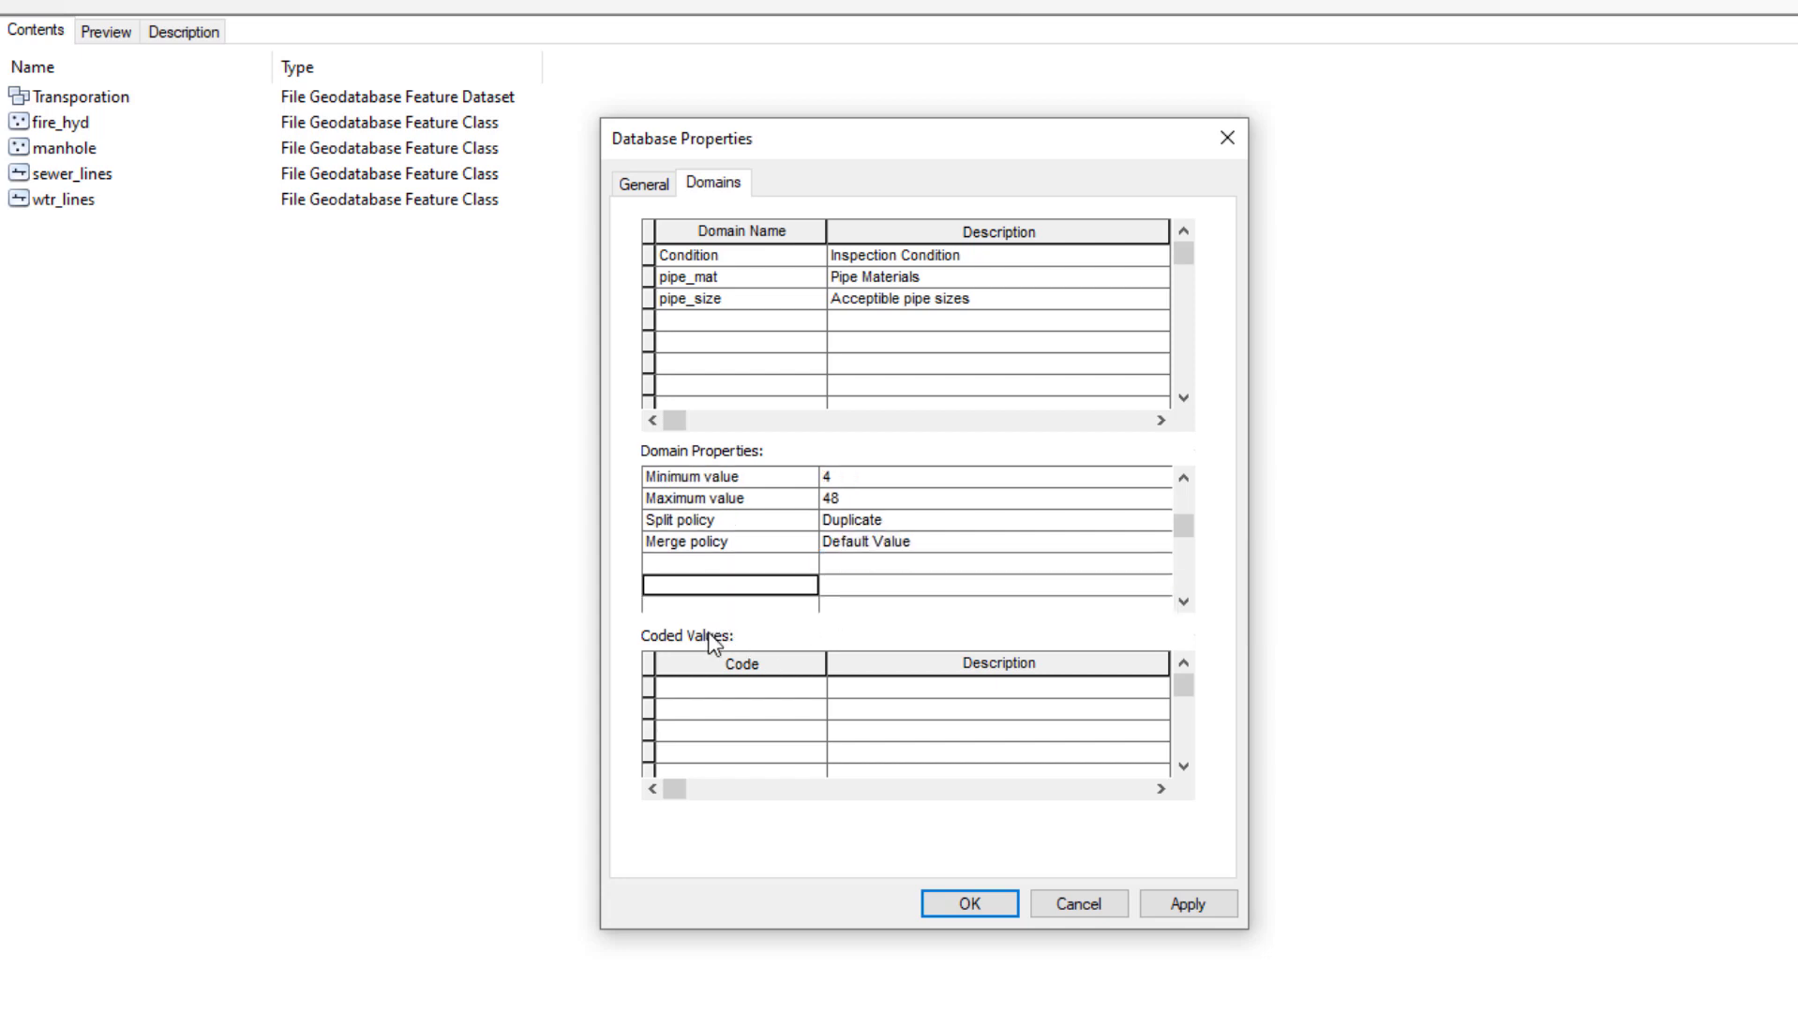
Apply the new domain and close Database Properties with OK
scroll(774, 574, "up", 1)
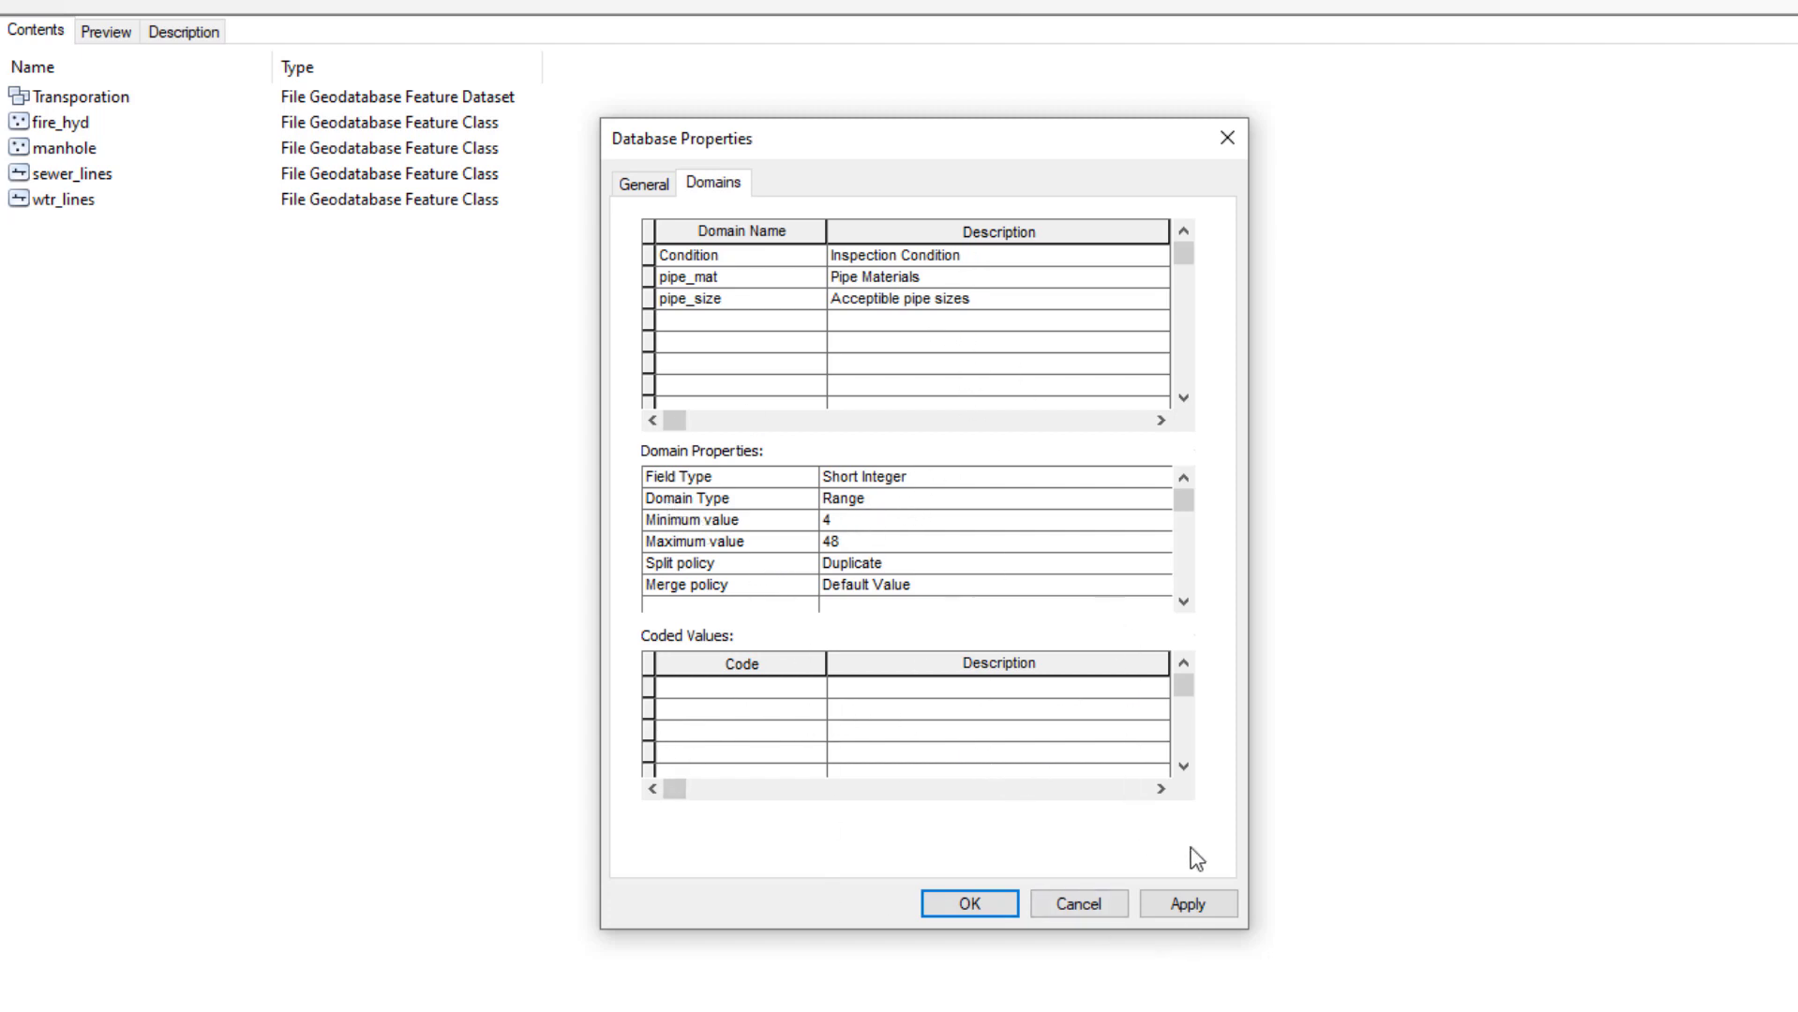
left_click(1209, 906)
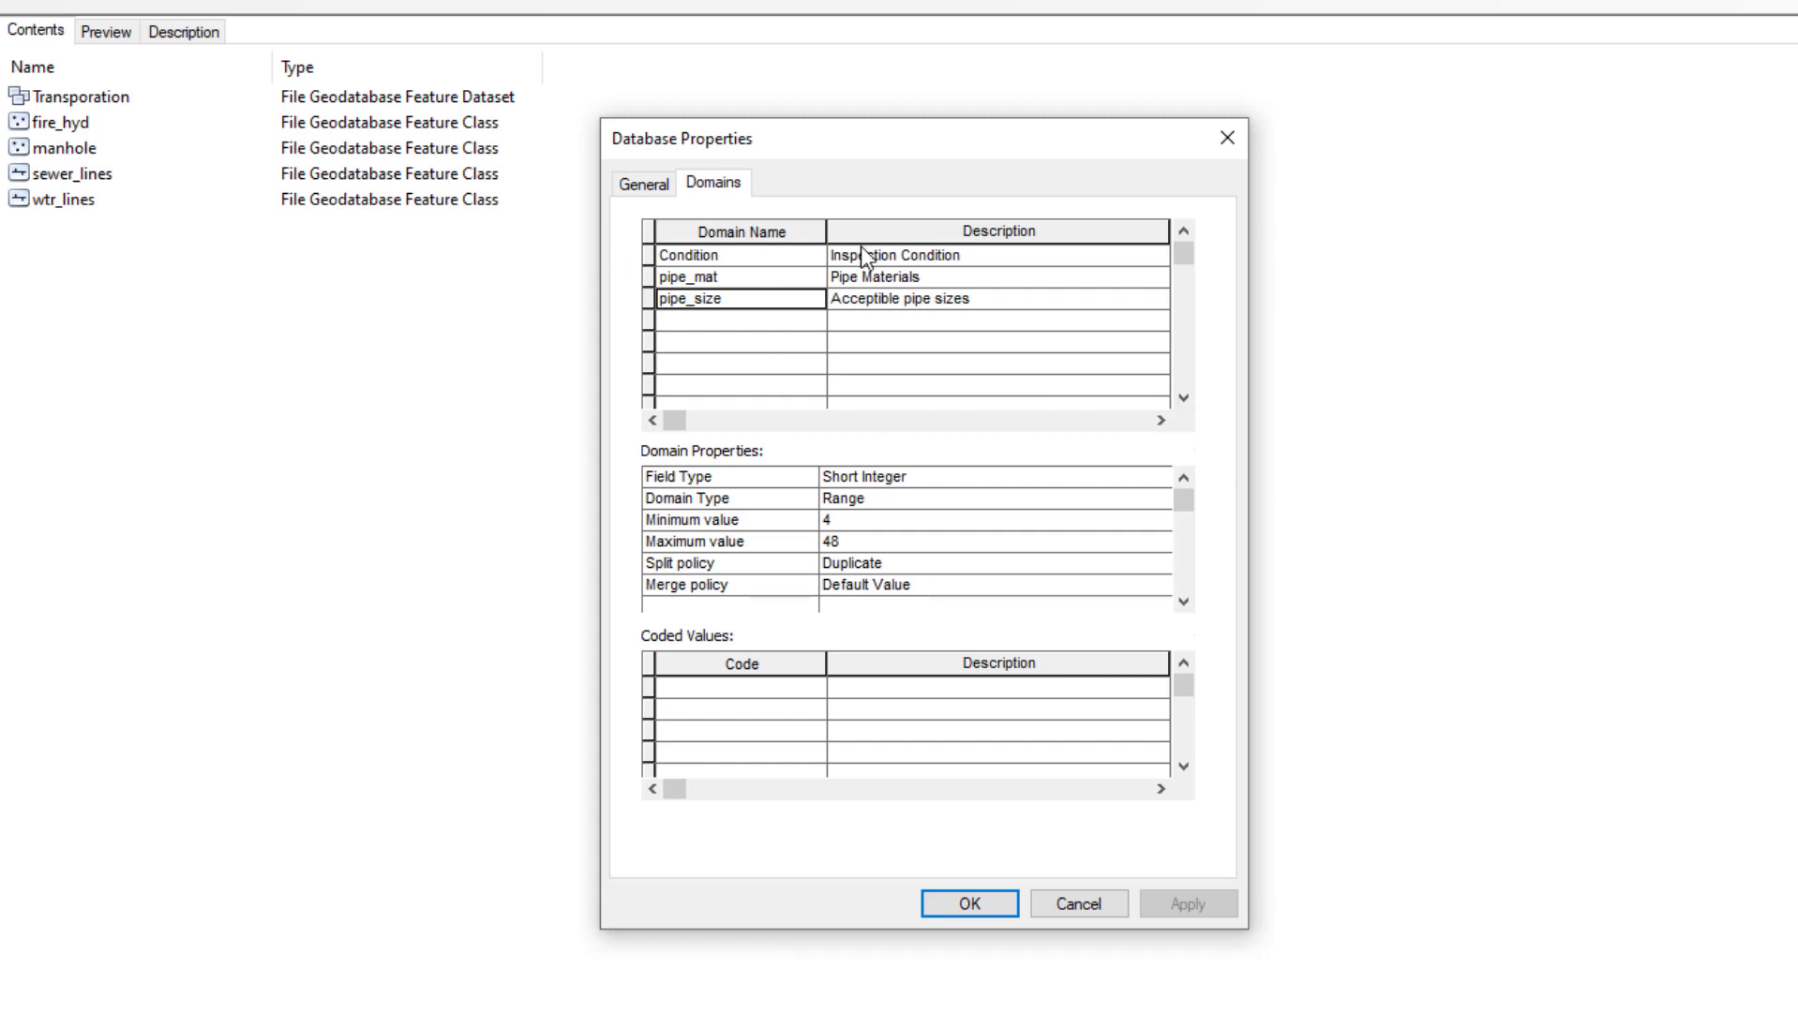
left_click(970, 905)
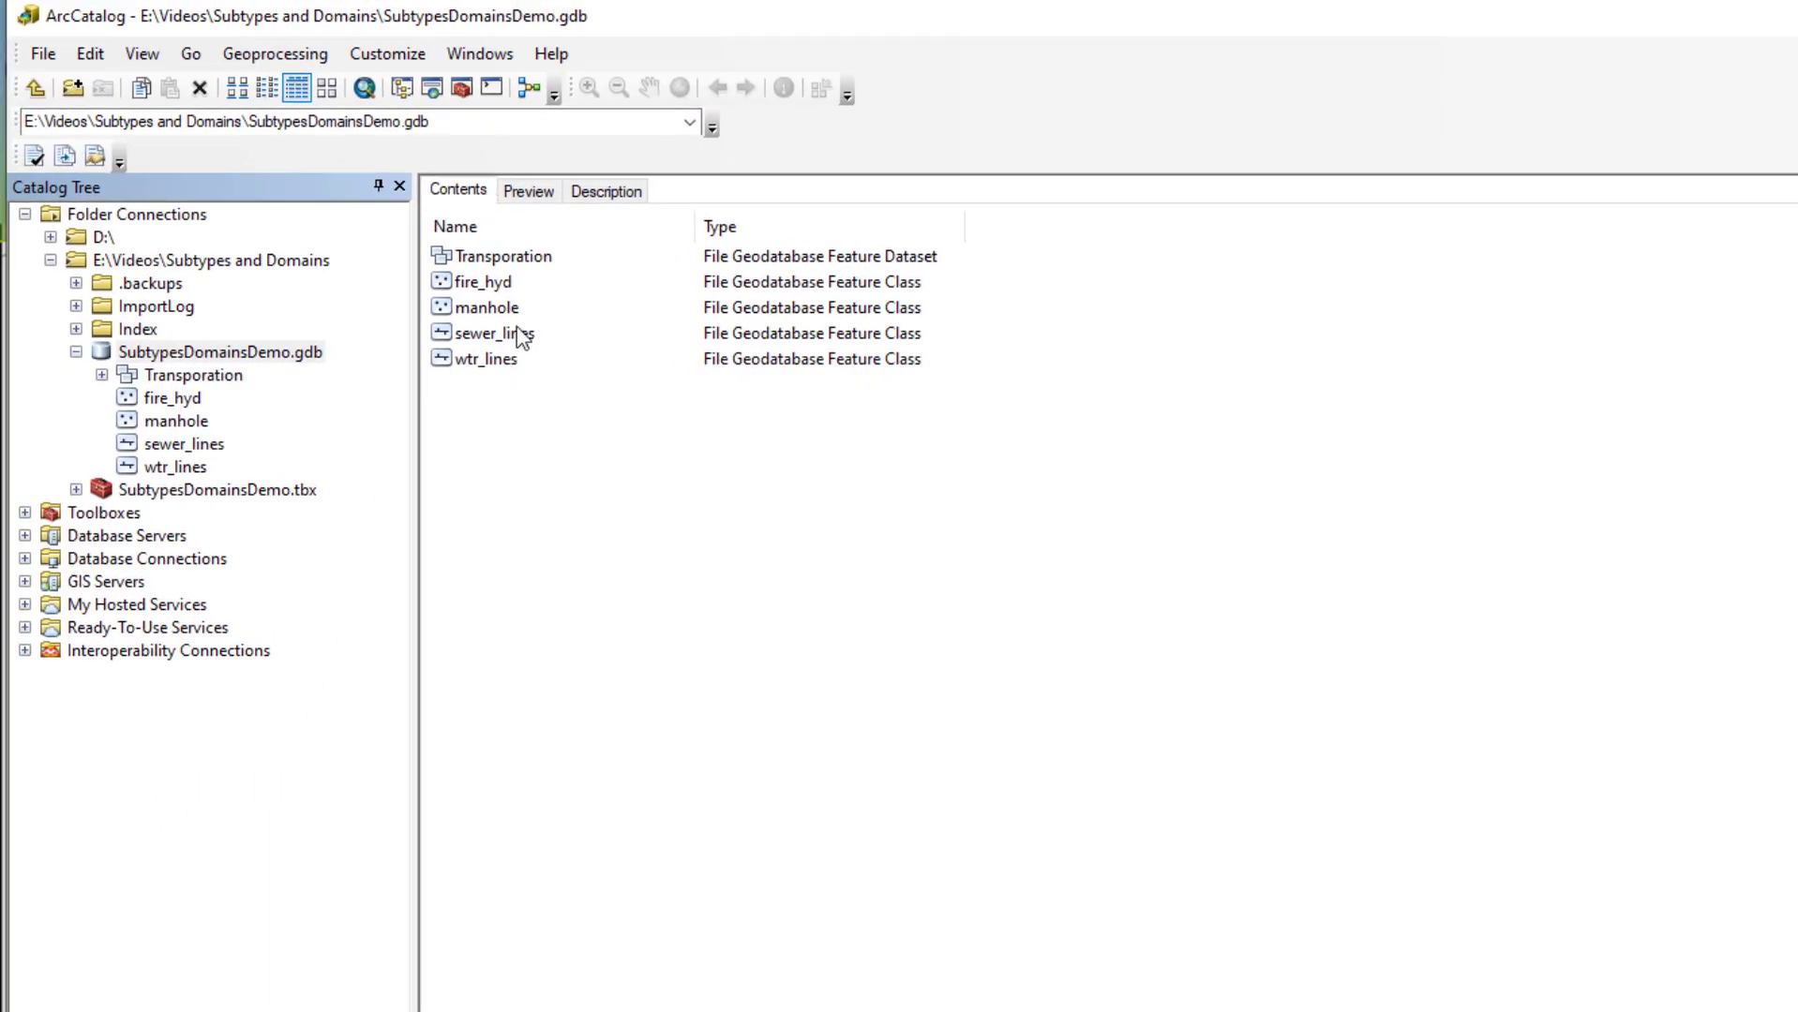
Open sewer_lines' Feature Class Properties and review its fields
right_click(518, 332)
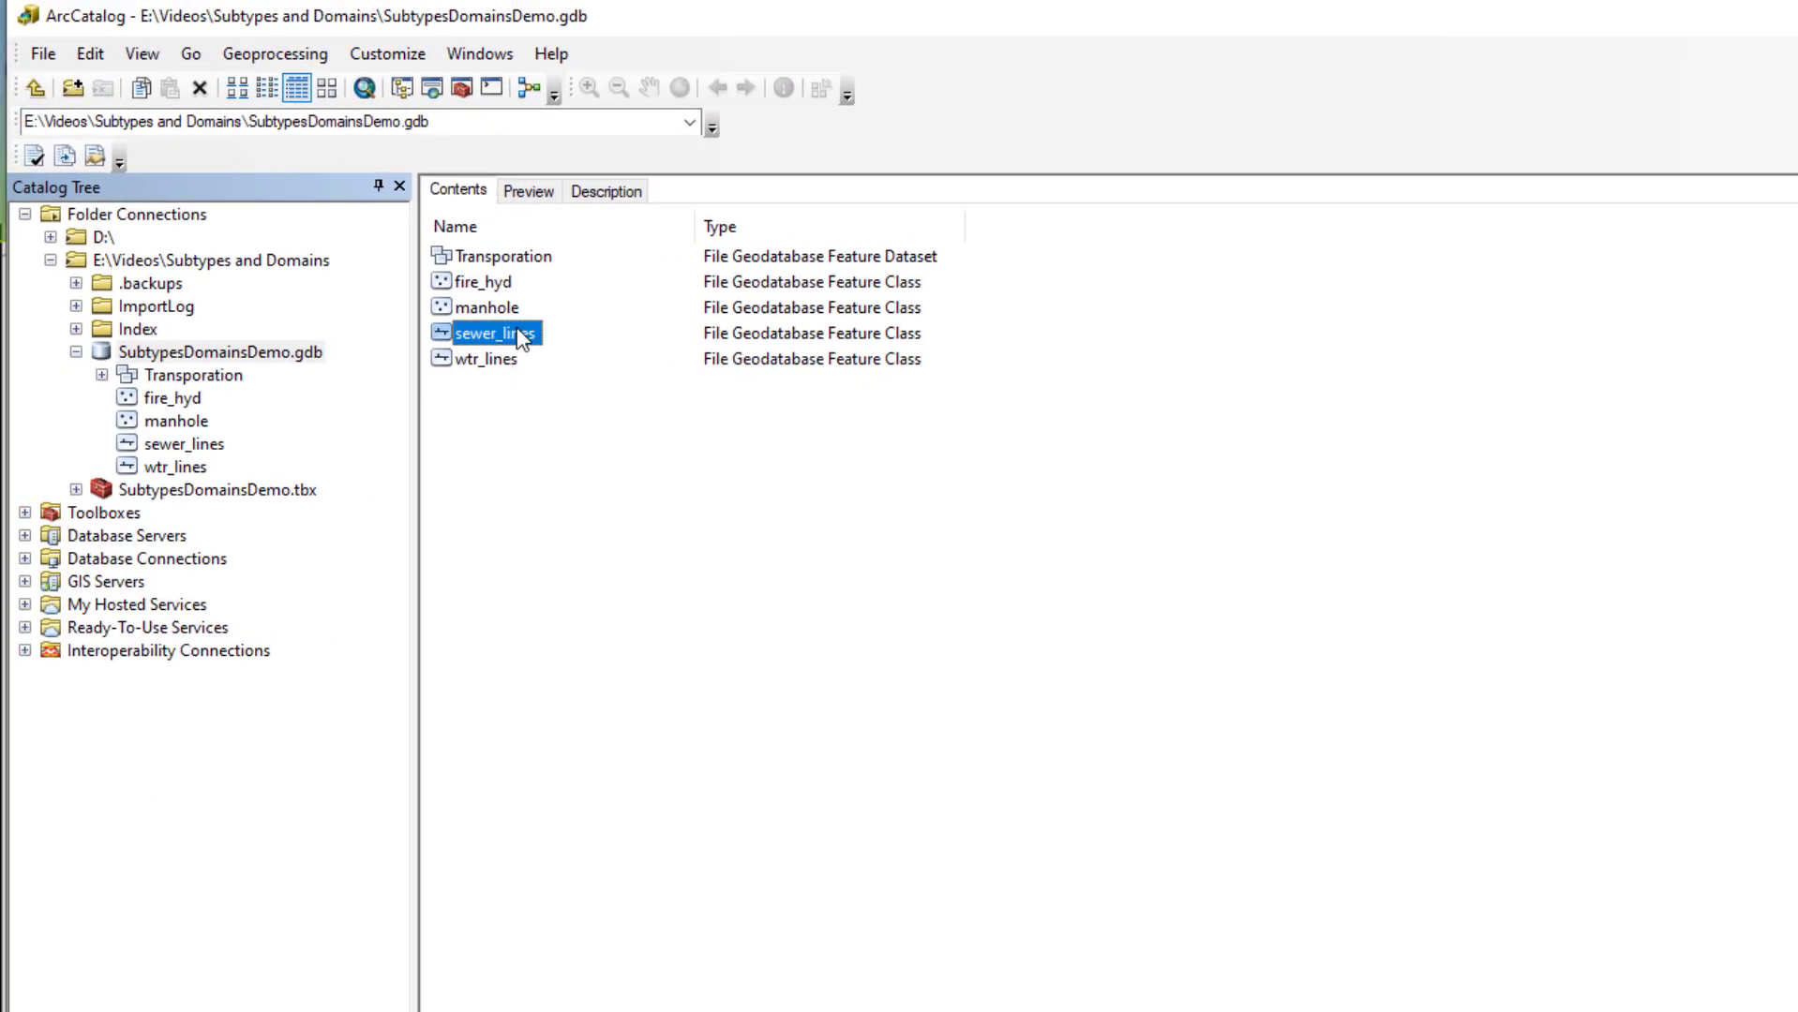
left_click(605, 602)
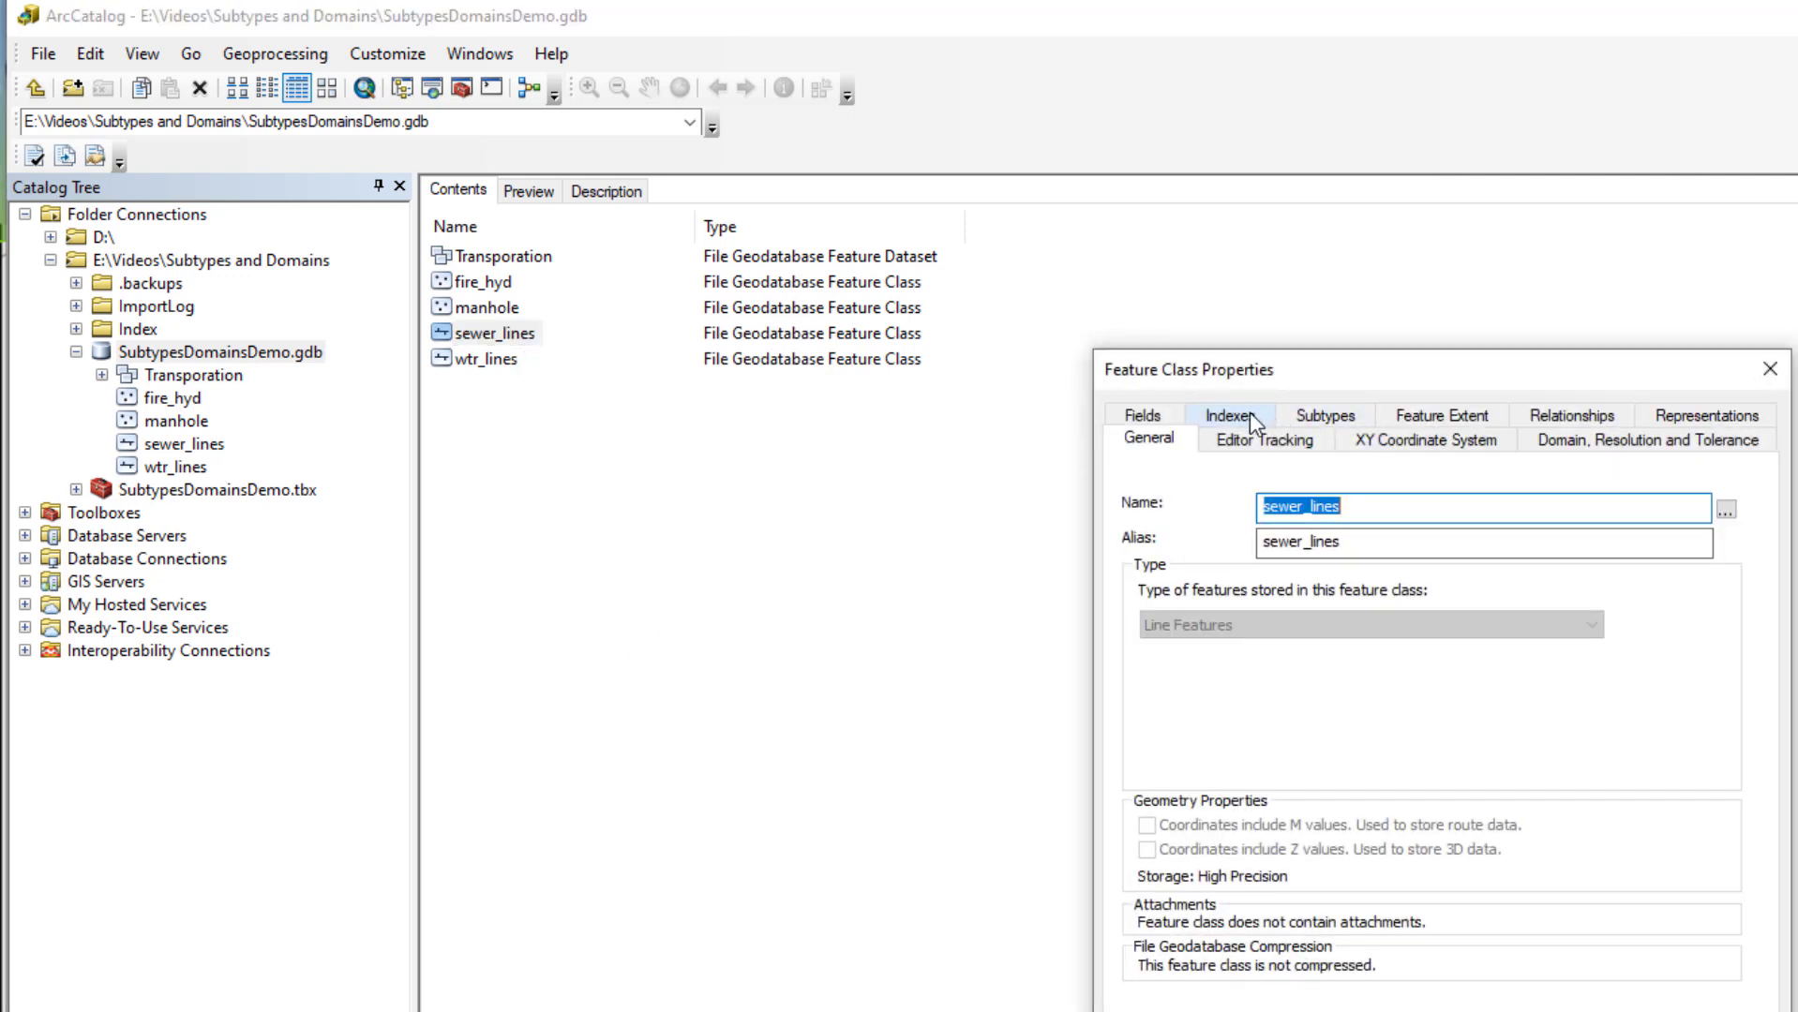
left_click(1139, 420)
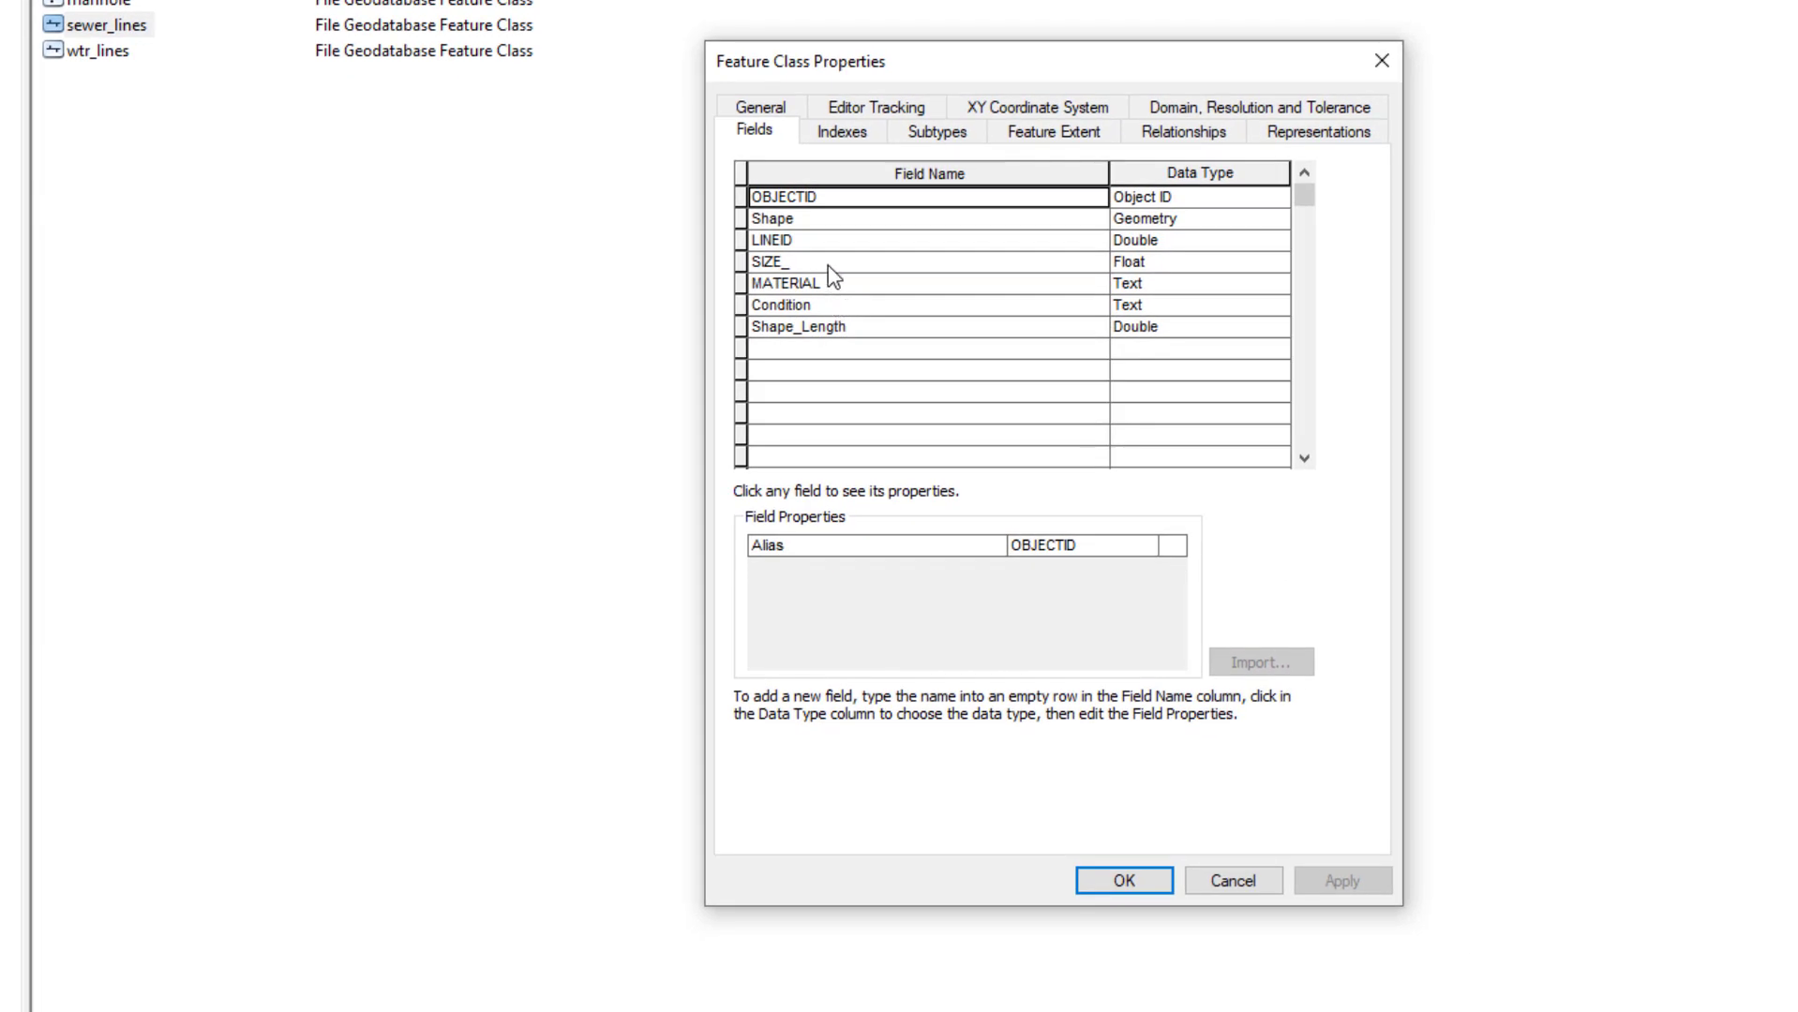
left_click(1199, 263)
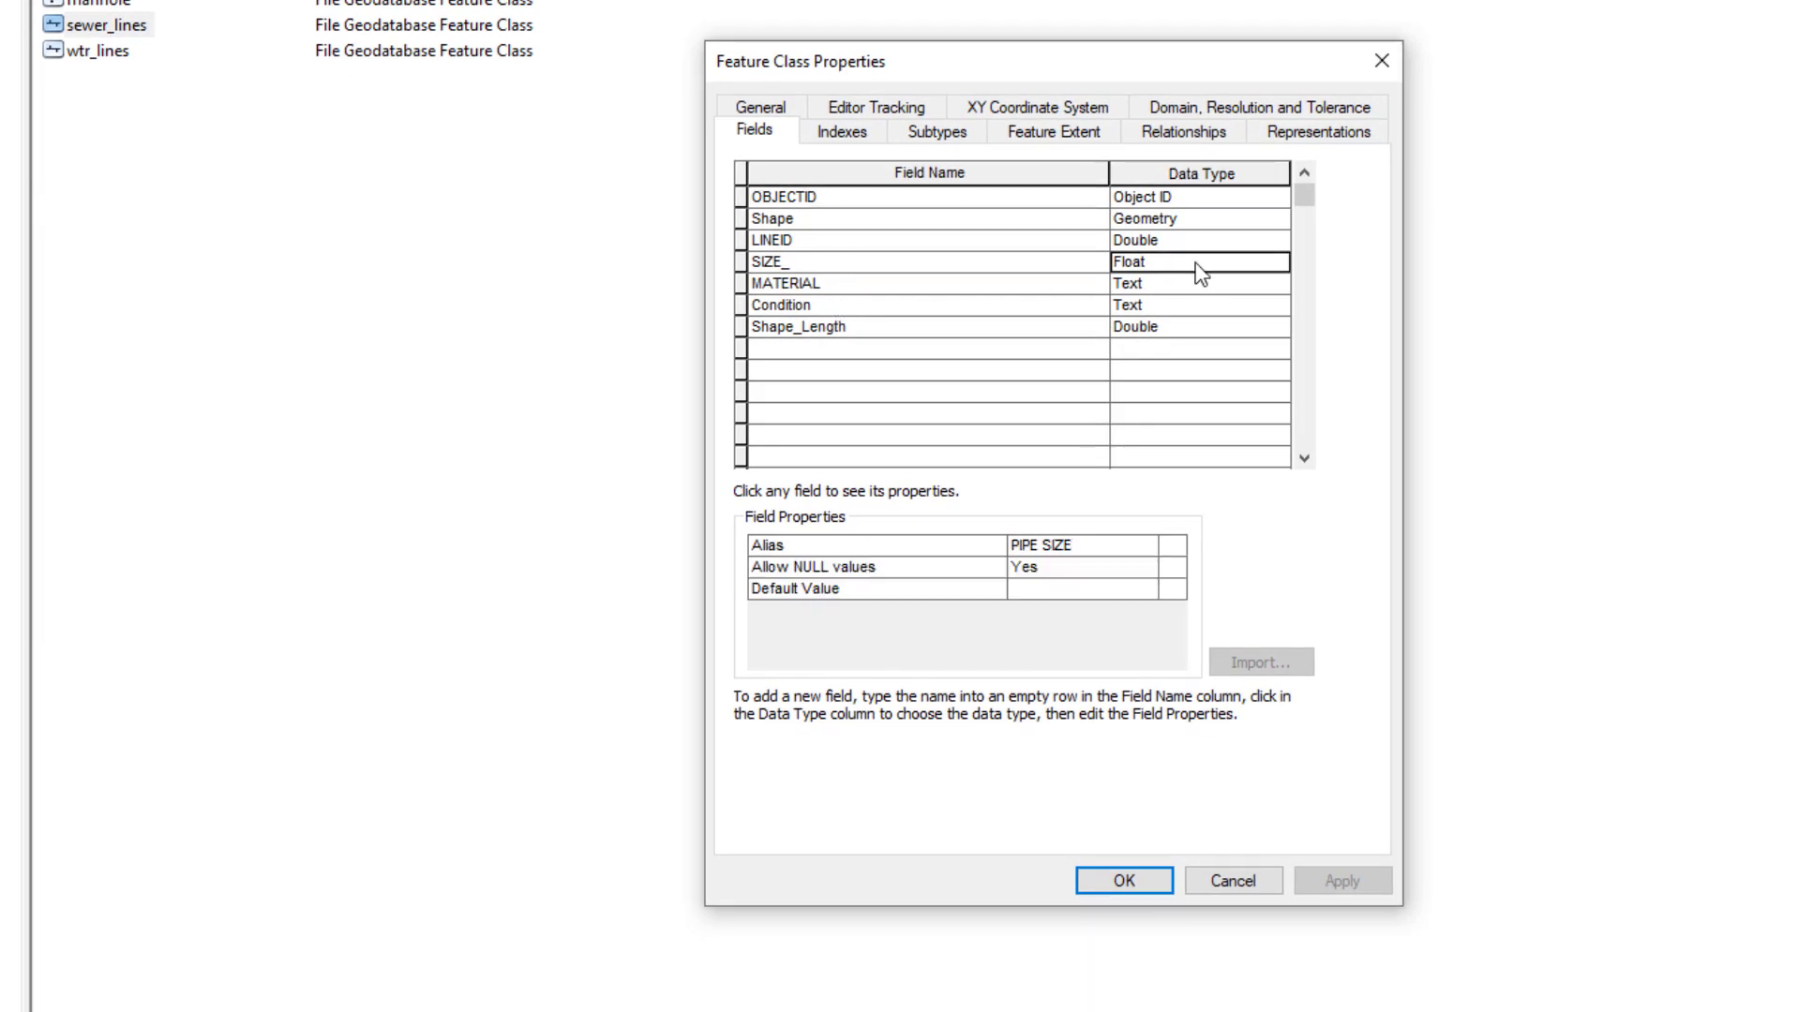
Add a Short Integer Diameter field using the pipe_size domain and save with OK
left_click(796, 348)
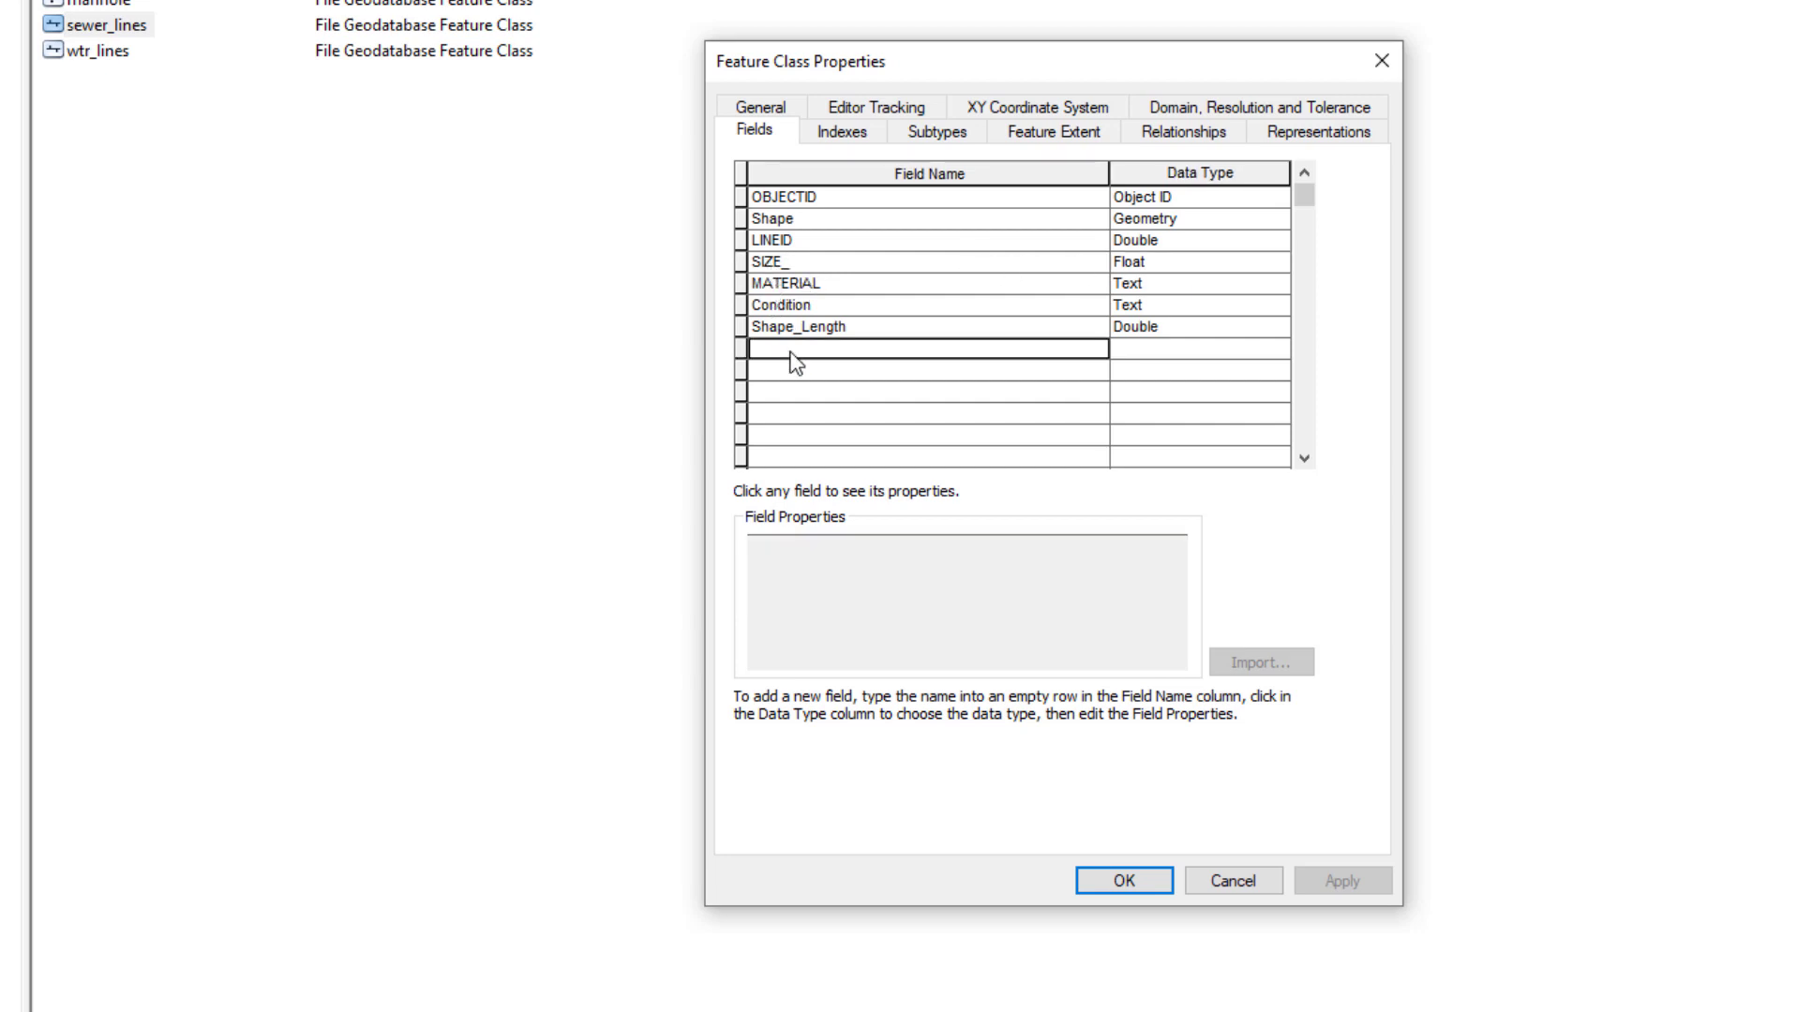
type("Diameter")
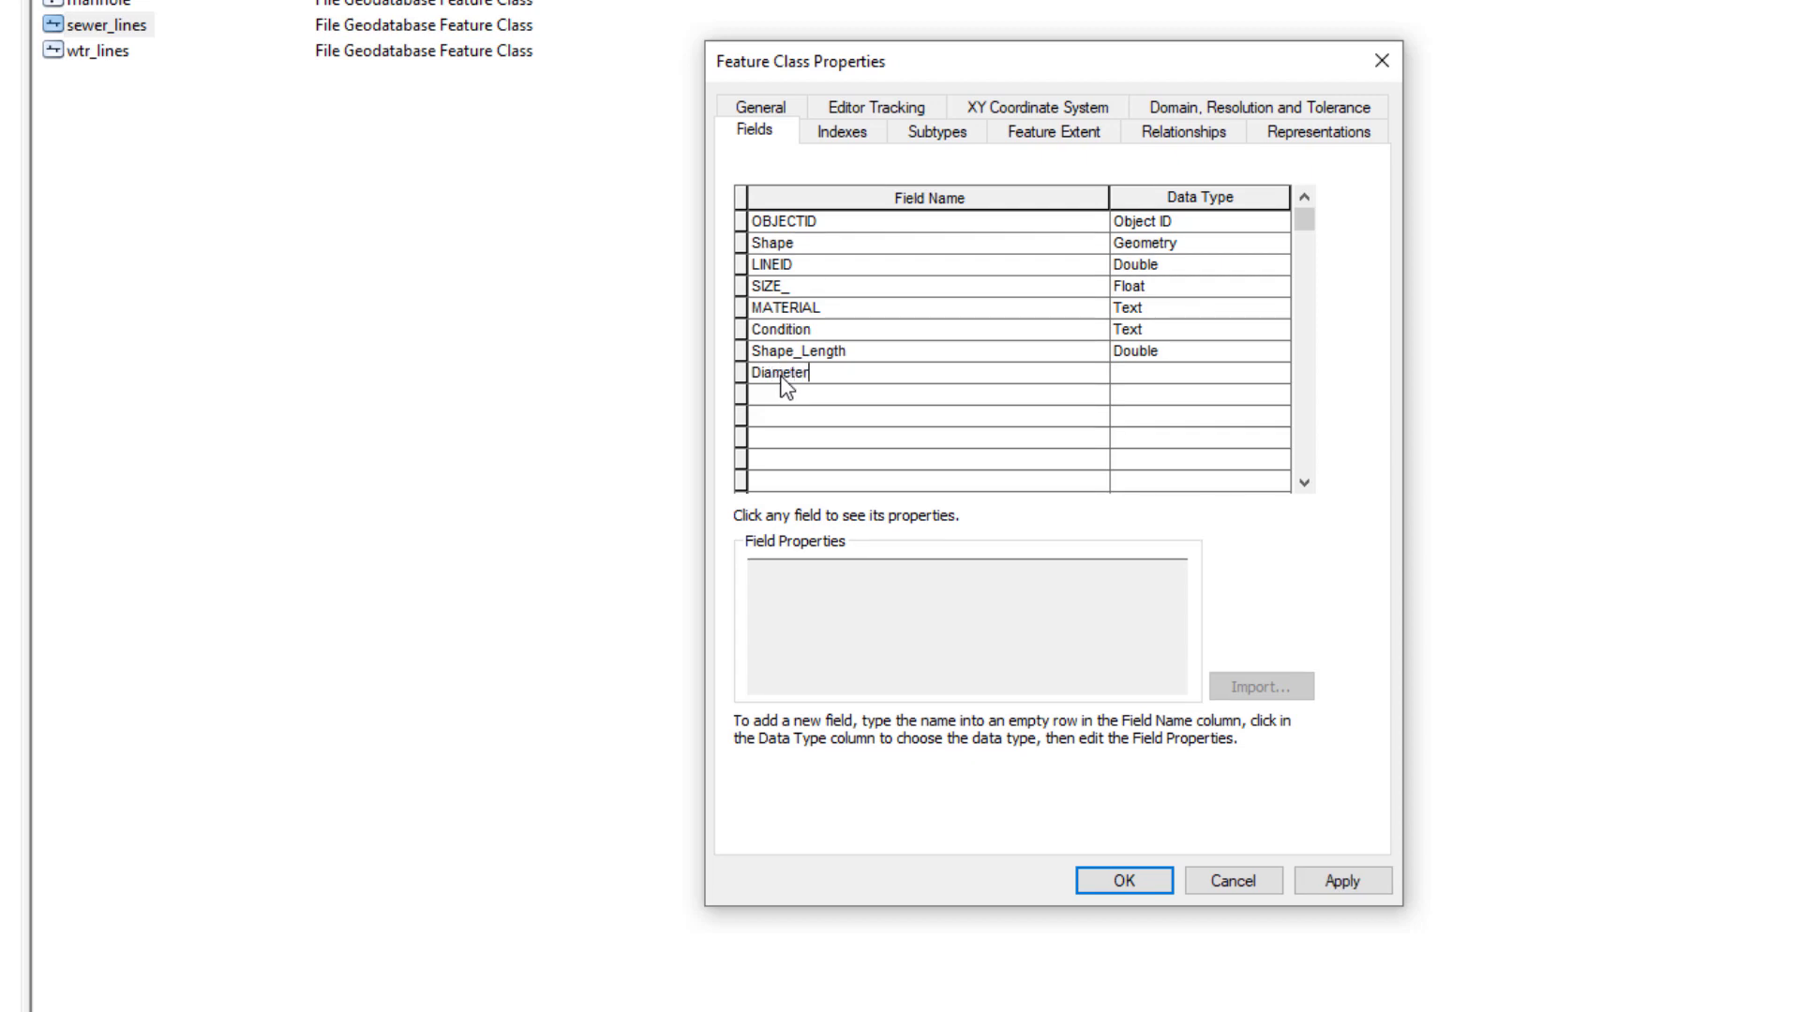
left_click(1142, 375)
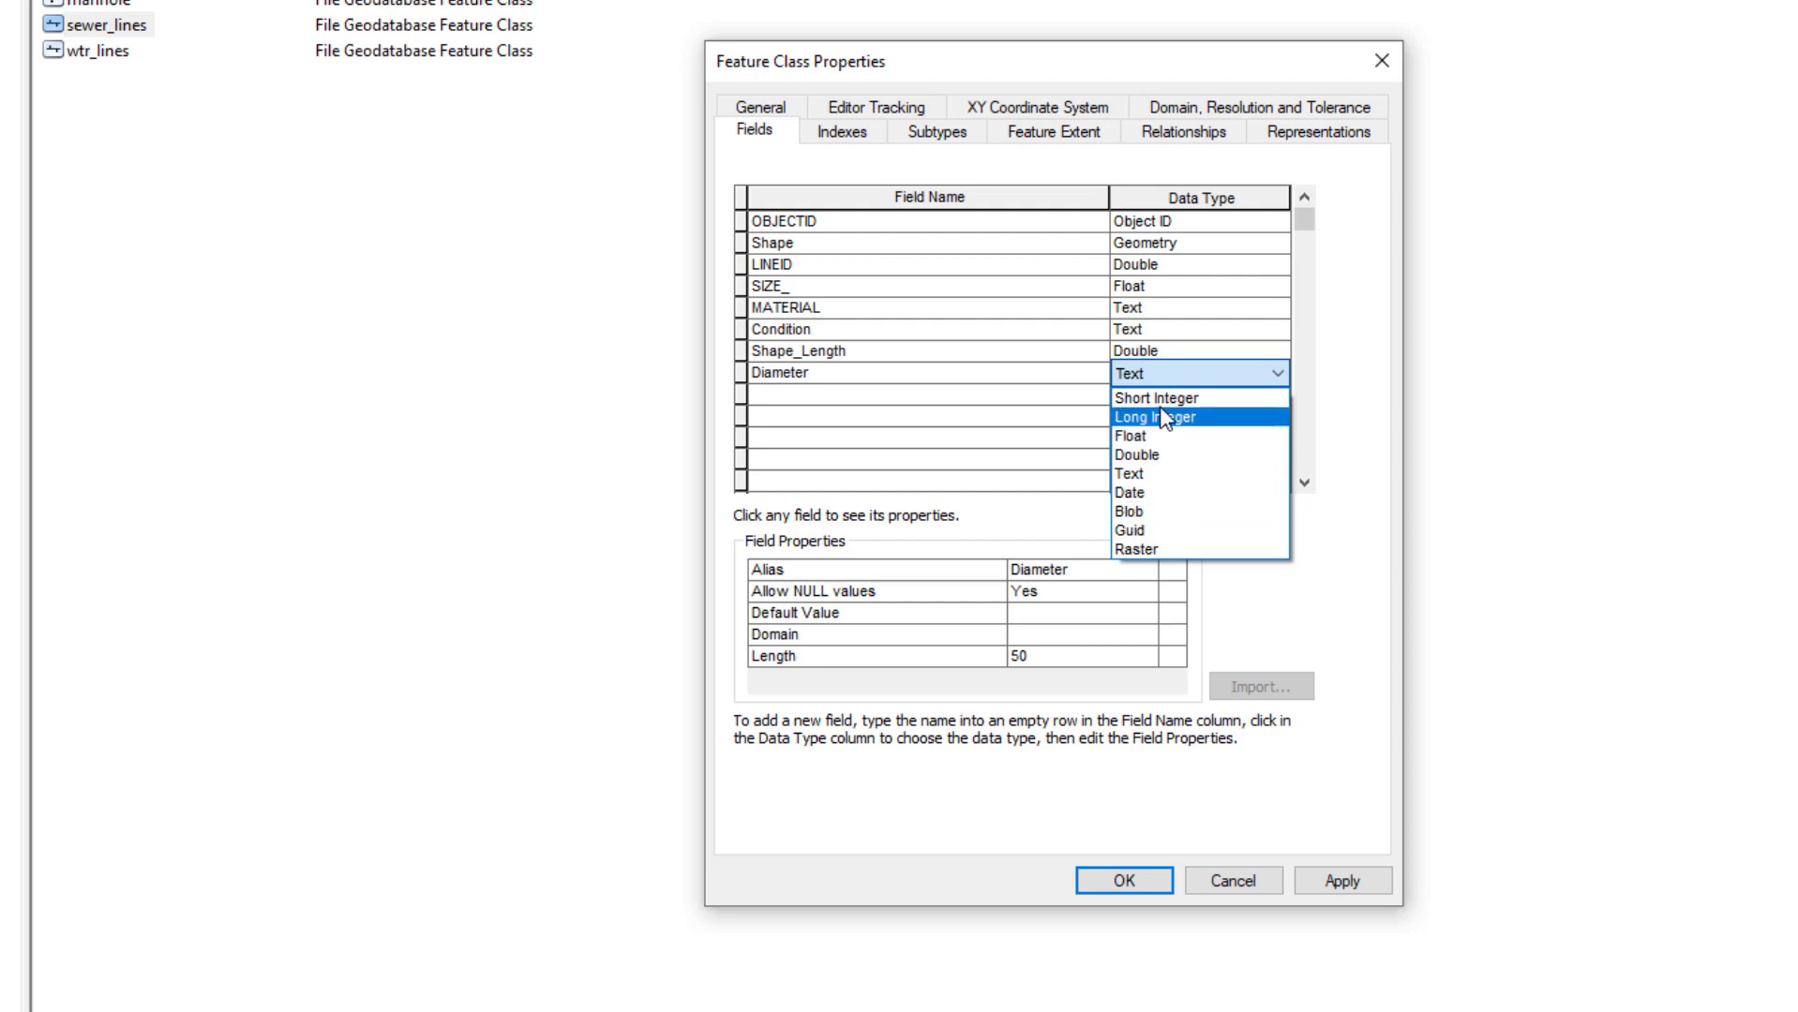
left_click(1156, 398)
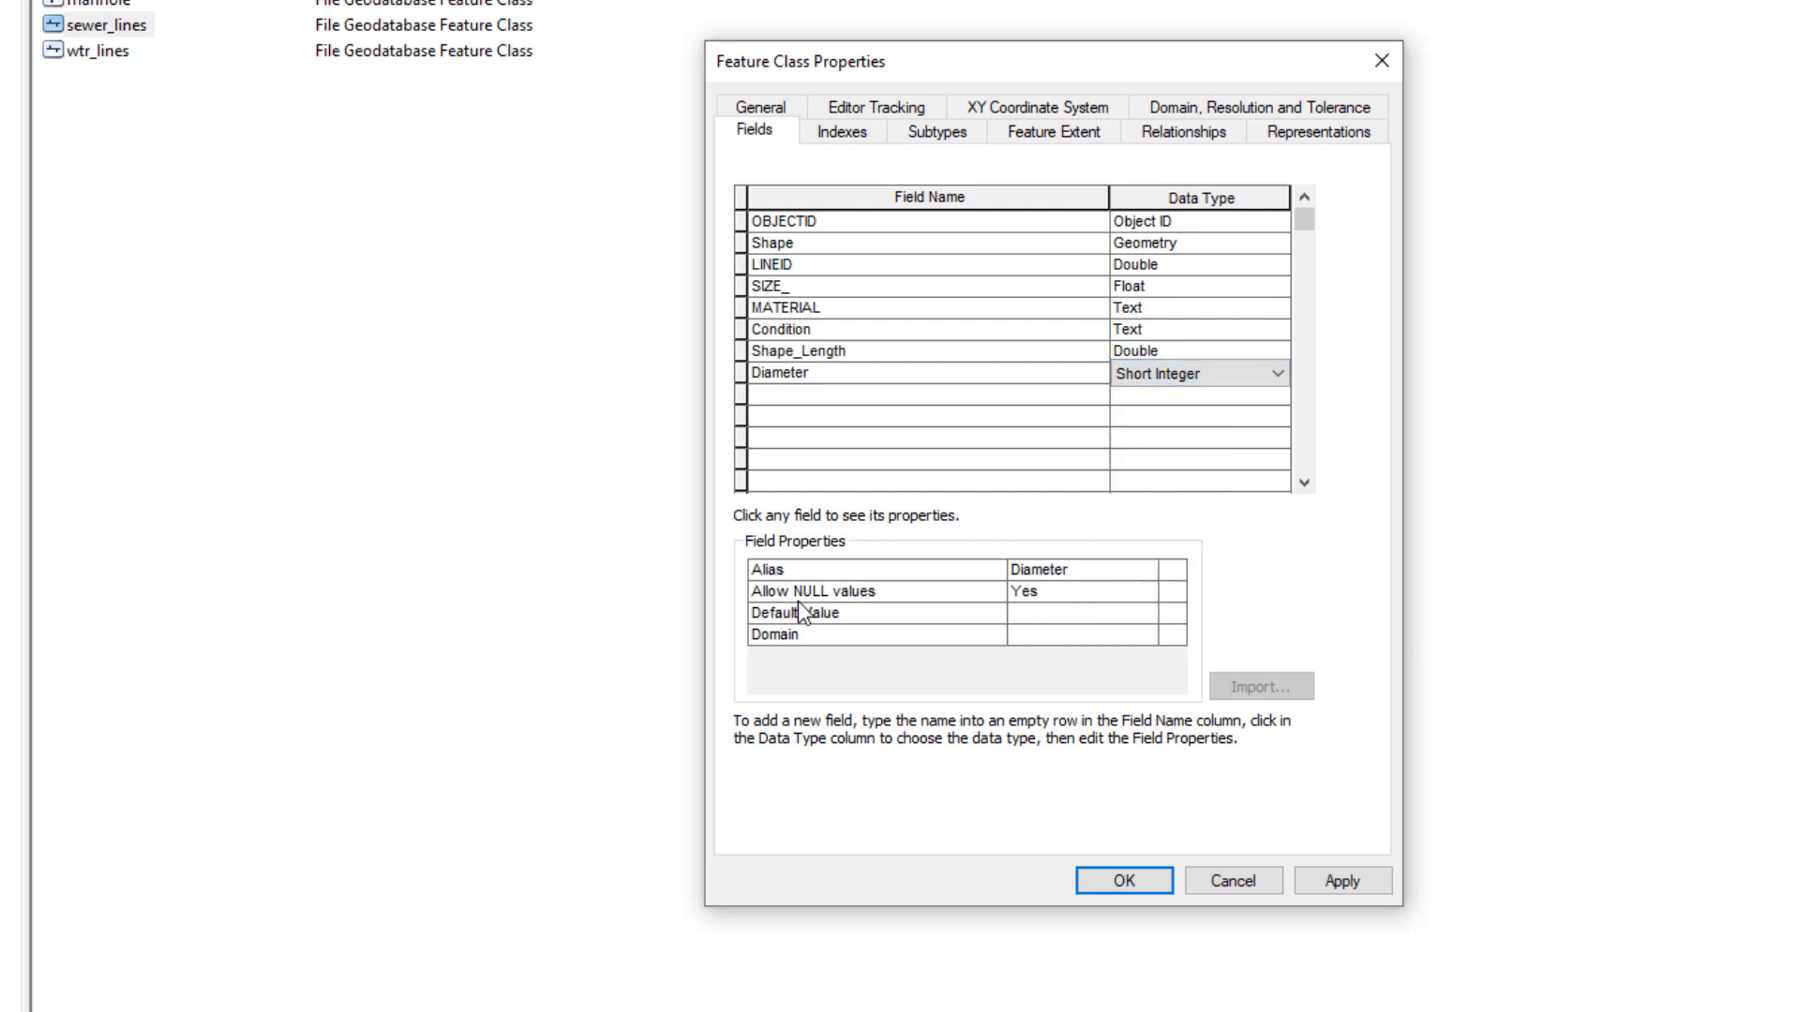
left_click(1052, 637)
left_click(1052, 636)
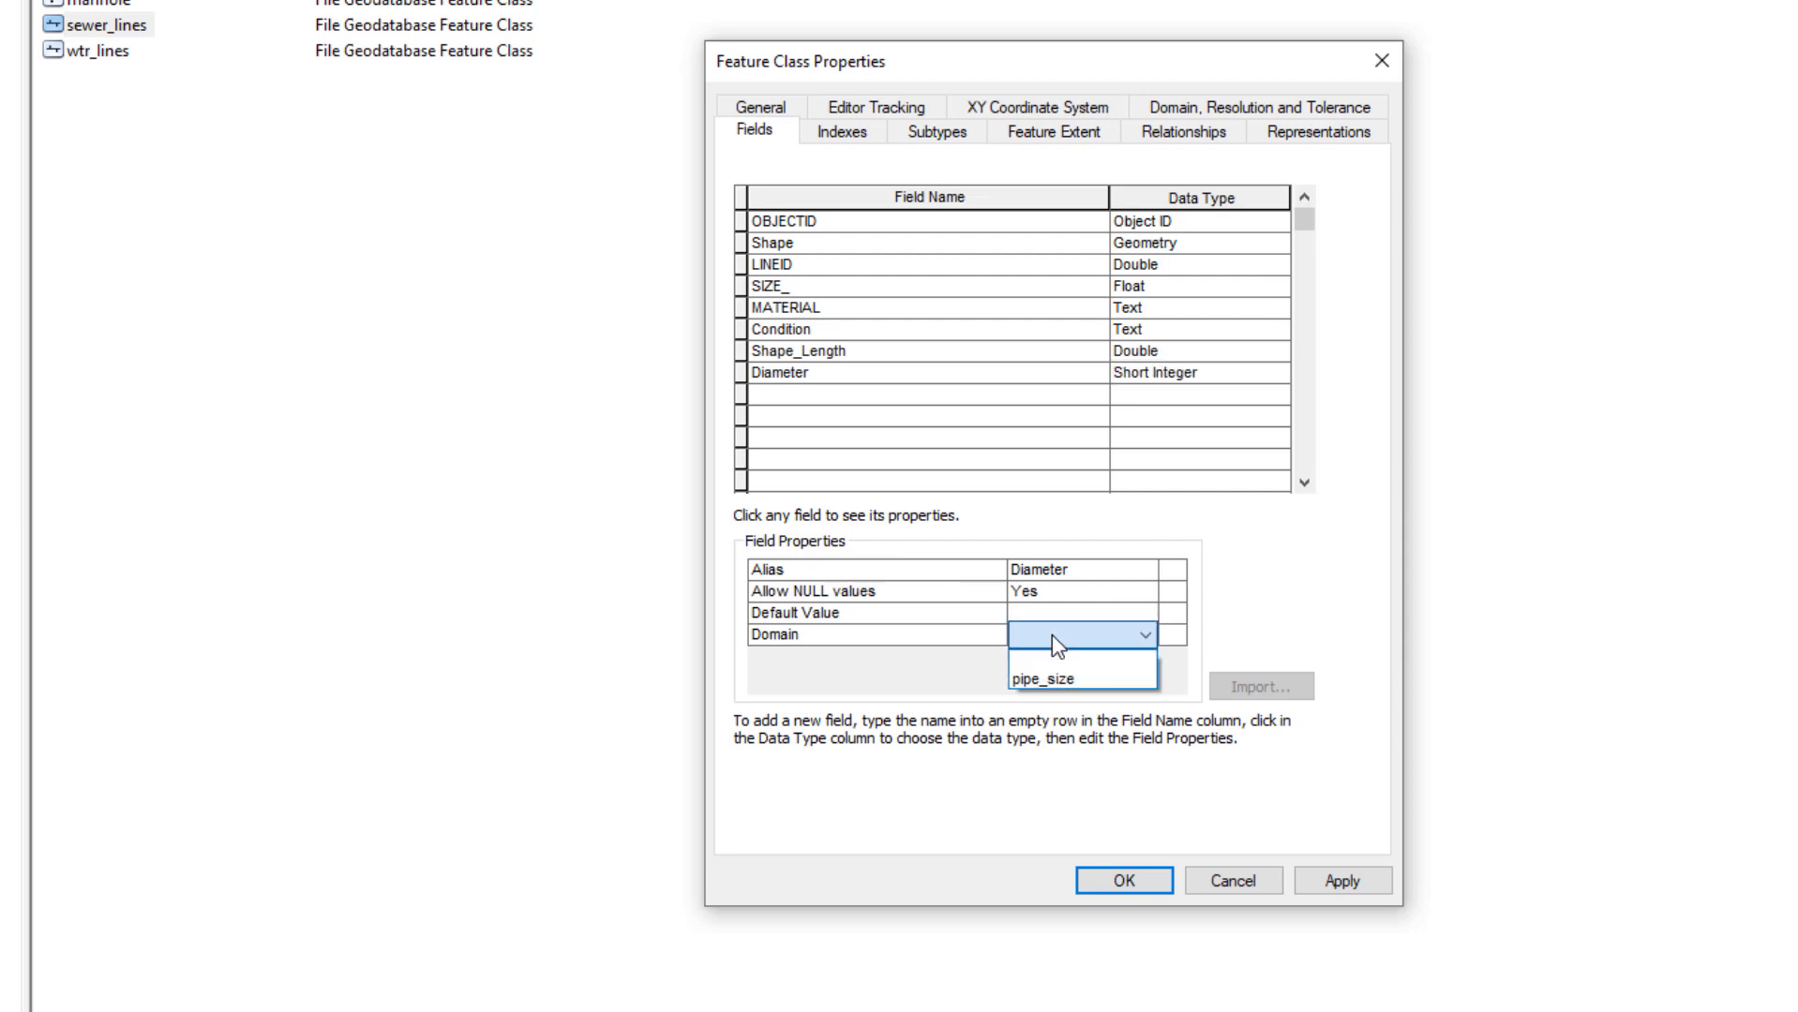
left_click(1064, 681)
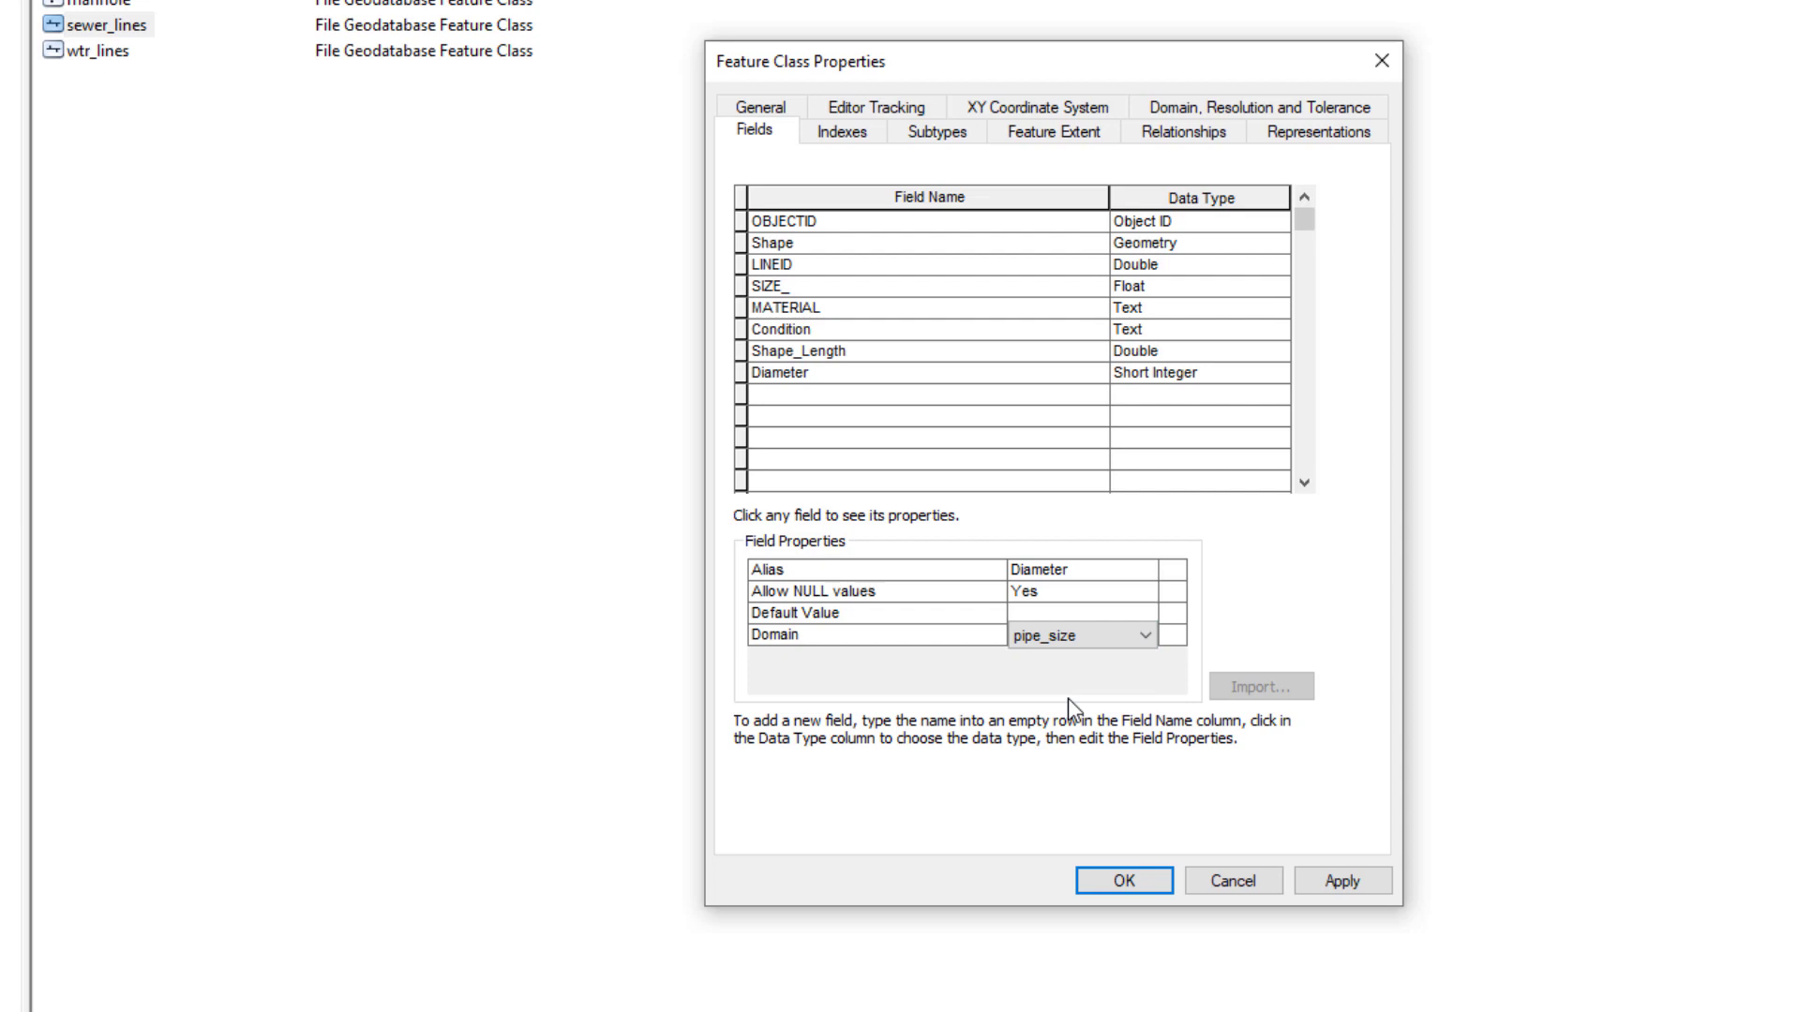
left_click(1124, 881)
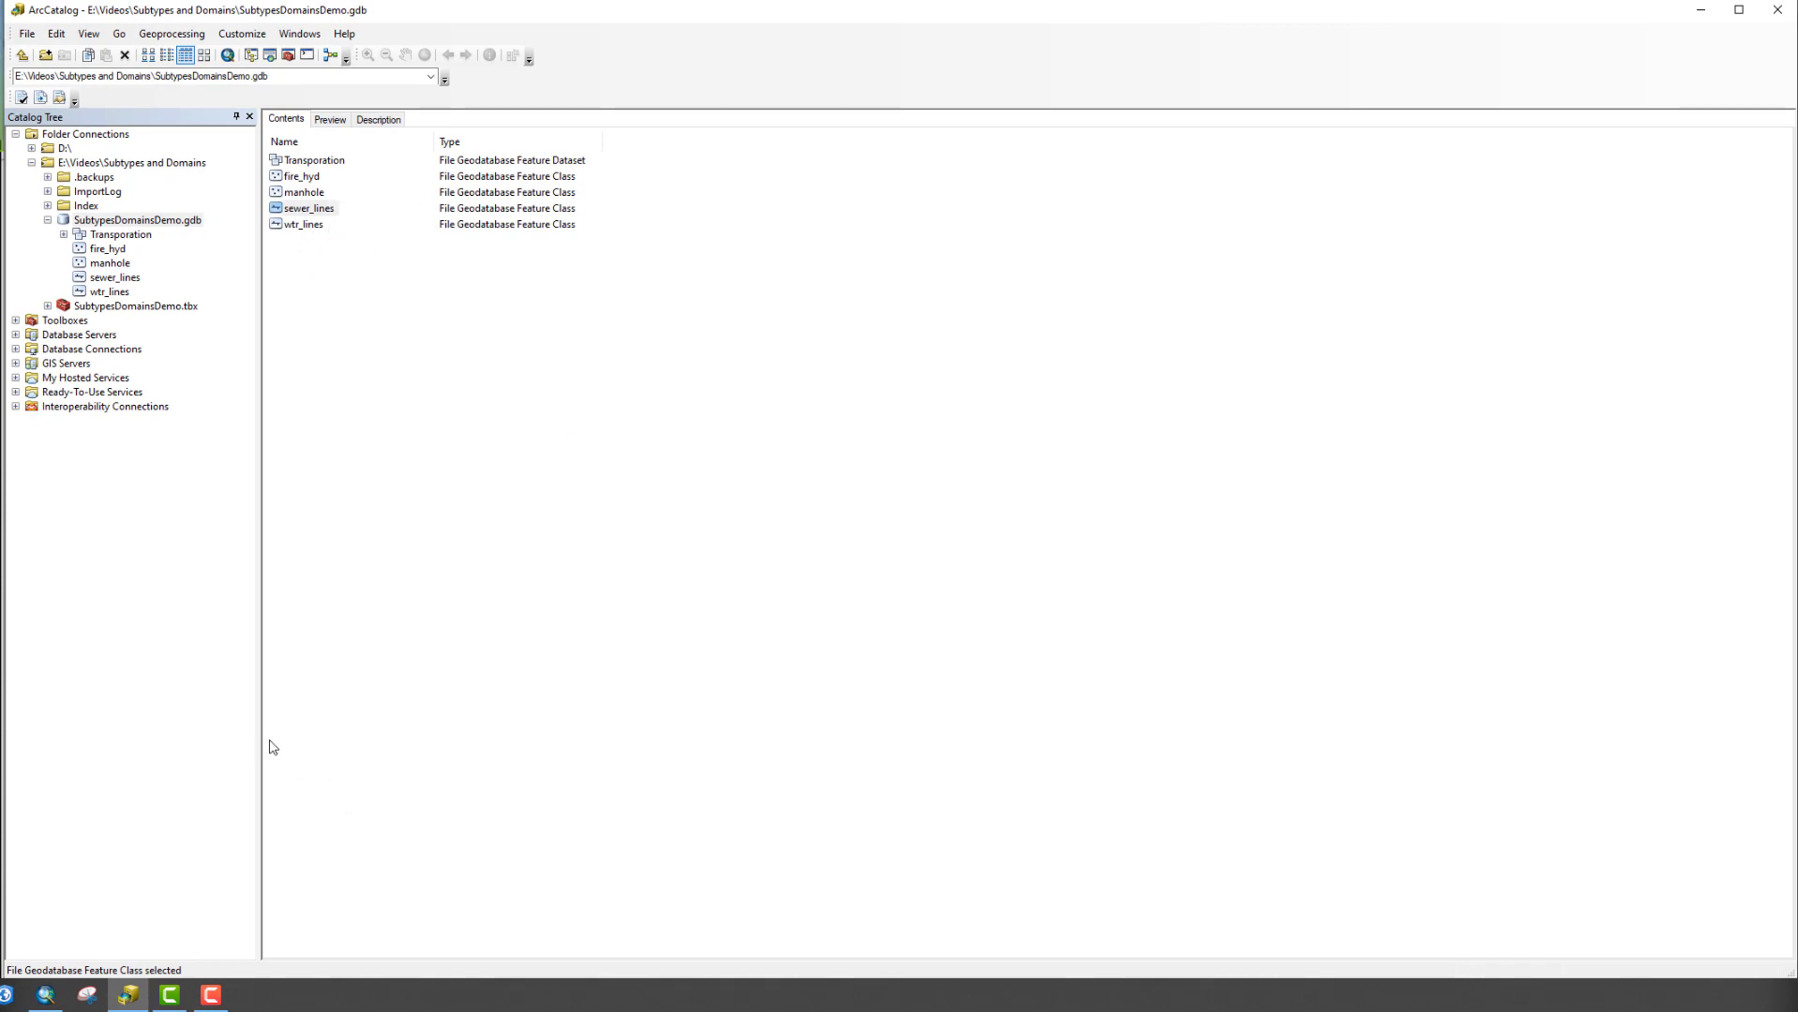
Drag sewer_lines from ArcMap's Catalog window onto the map as a new layer
left_click(47, 996)
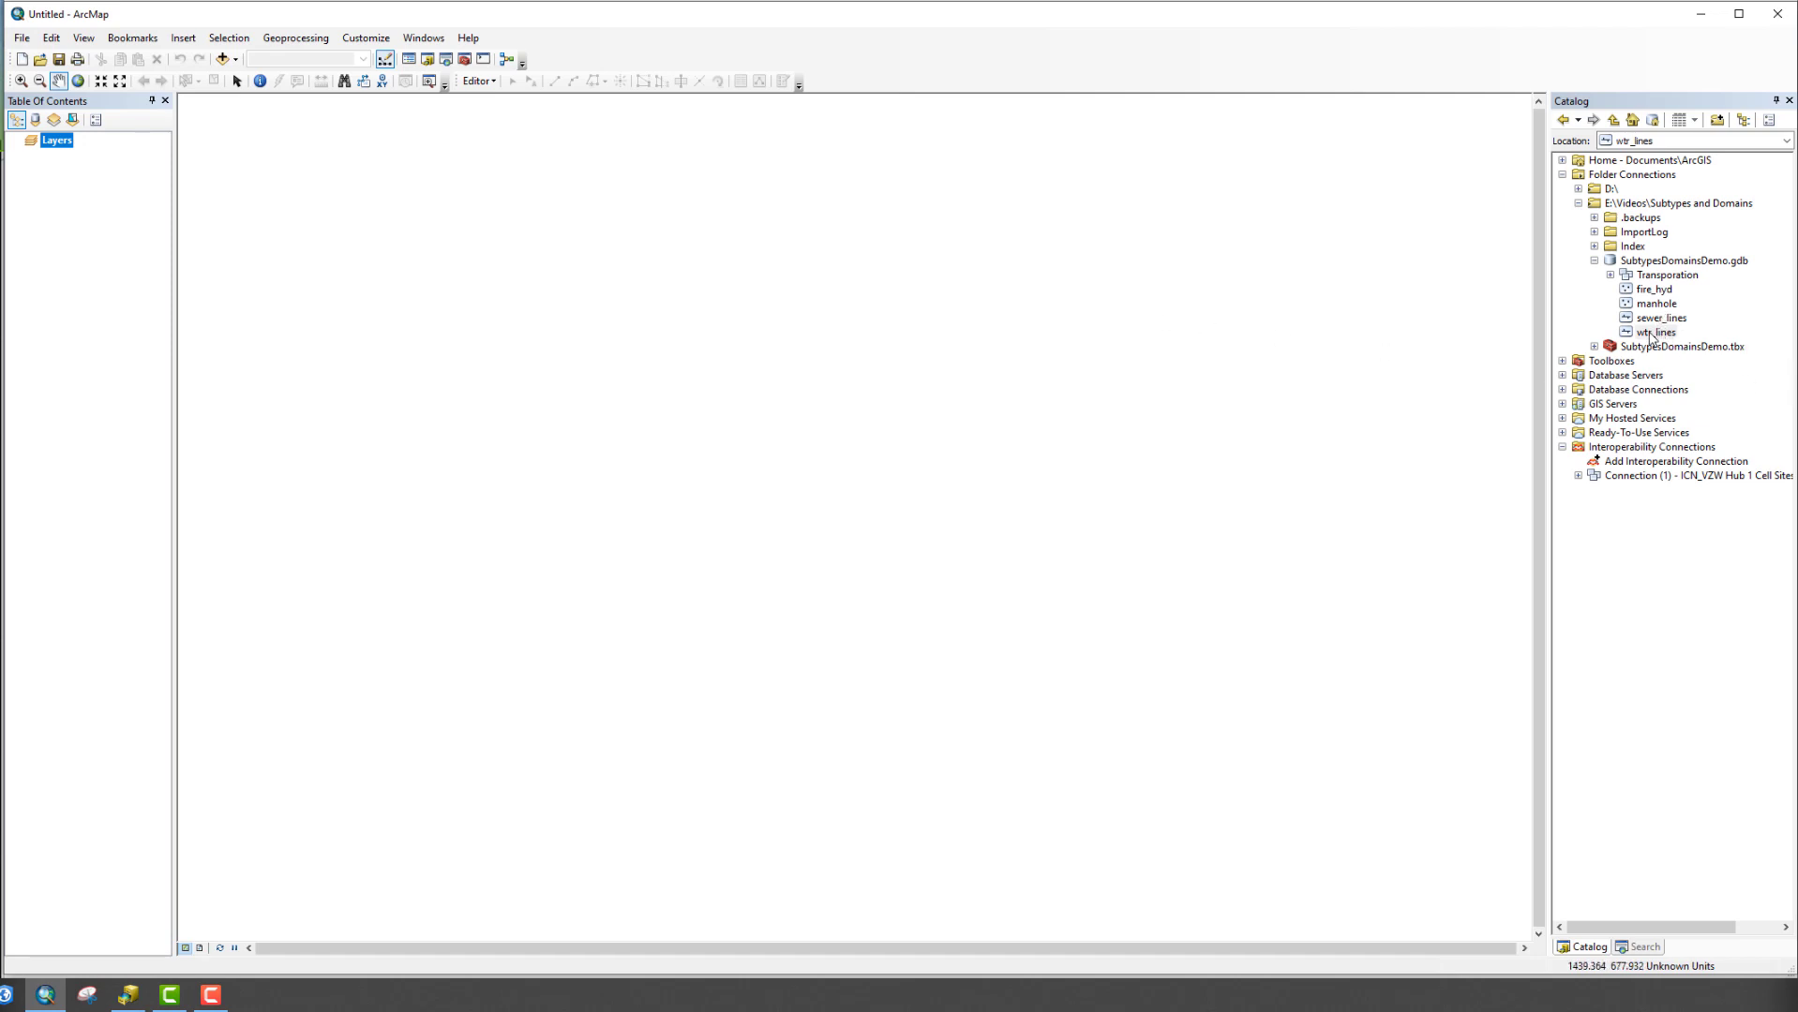
left_click(1652, 334)
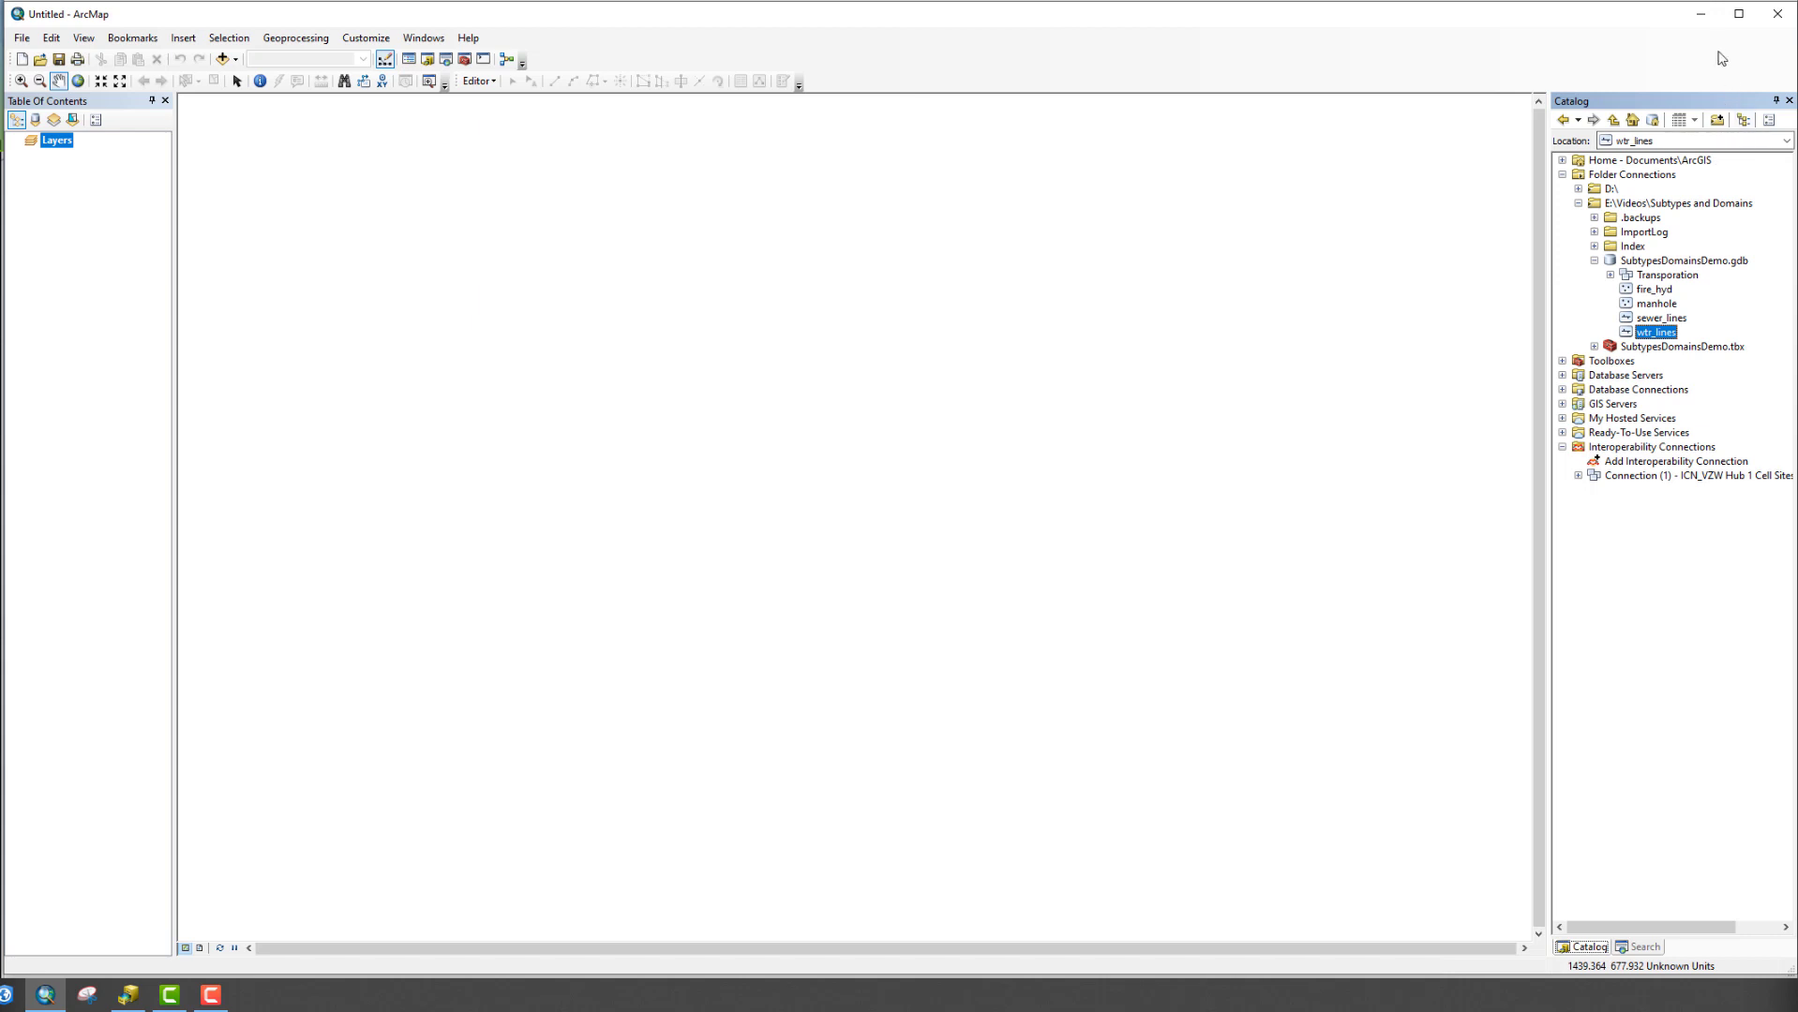
left_click(1706, 14)
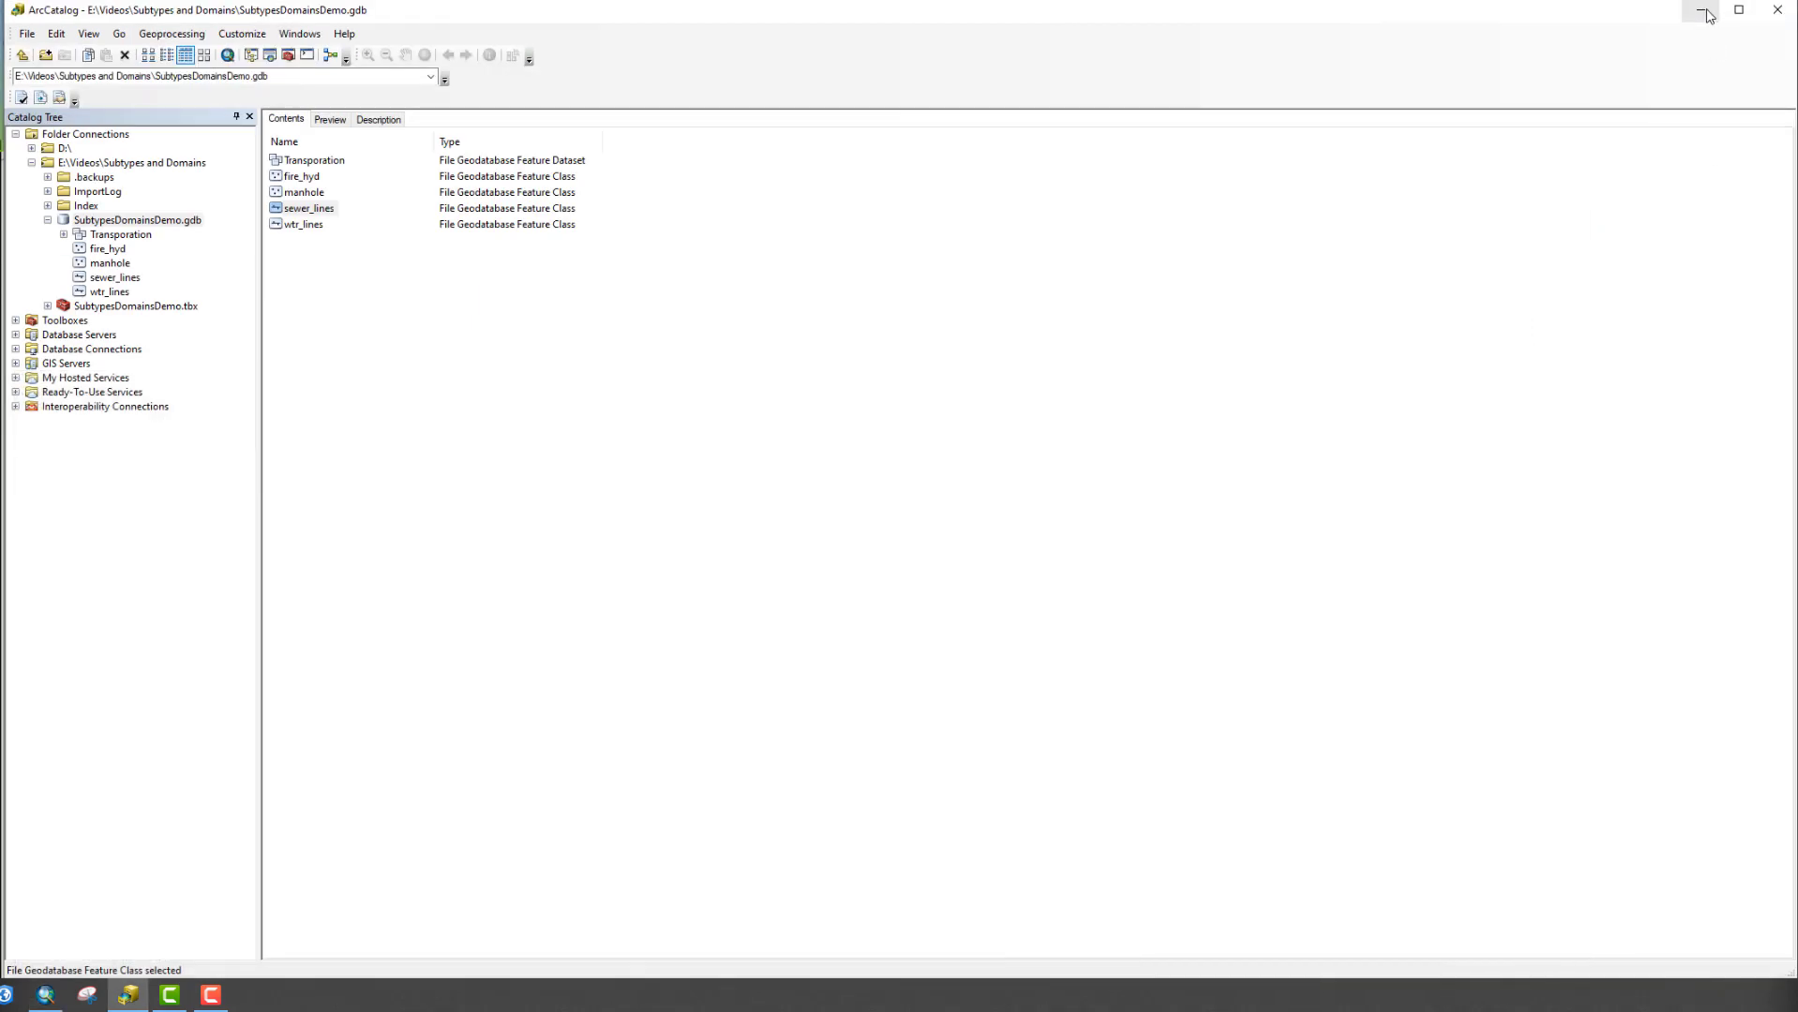
left_click(53, 997)
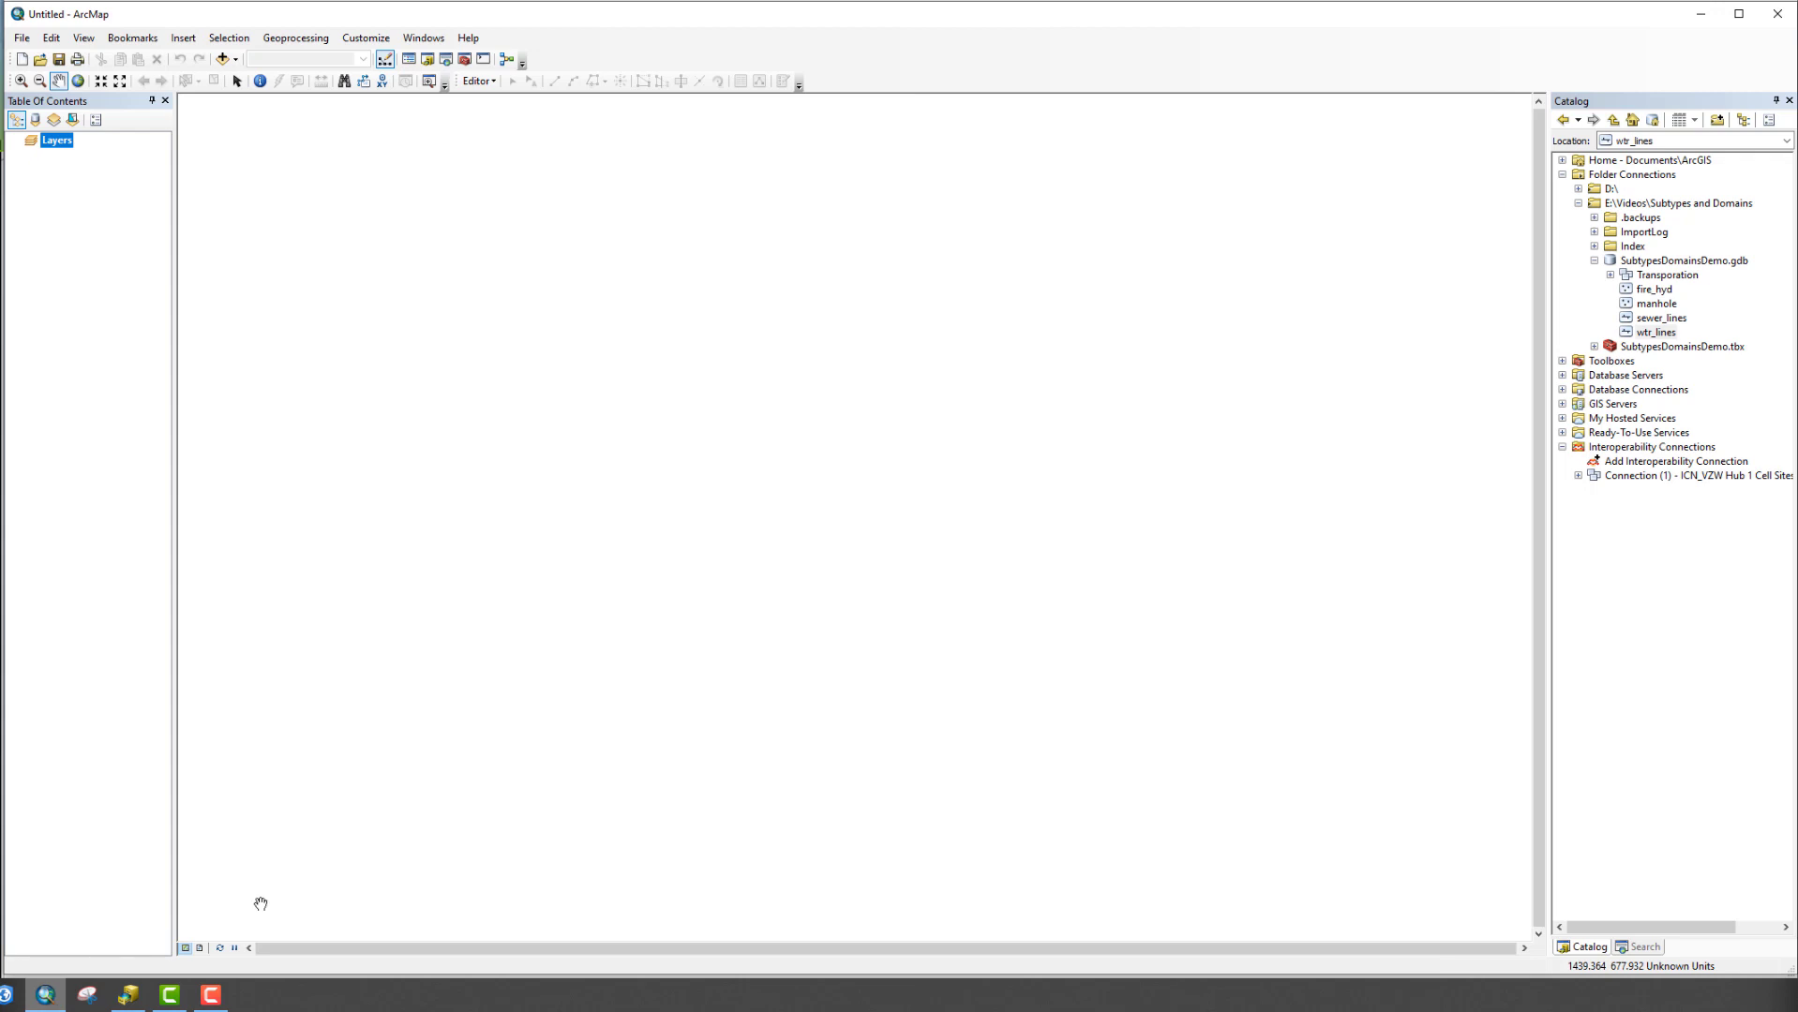
left_click(1658, 319)
mouse_move(1657, 319)
left_mouse_down()
mouse_move(943, 354)
mouse_move(844, 561)
left_mouse_up()
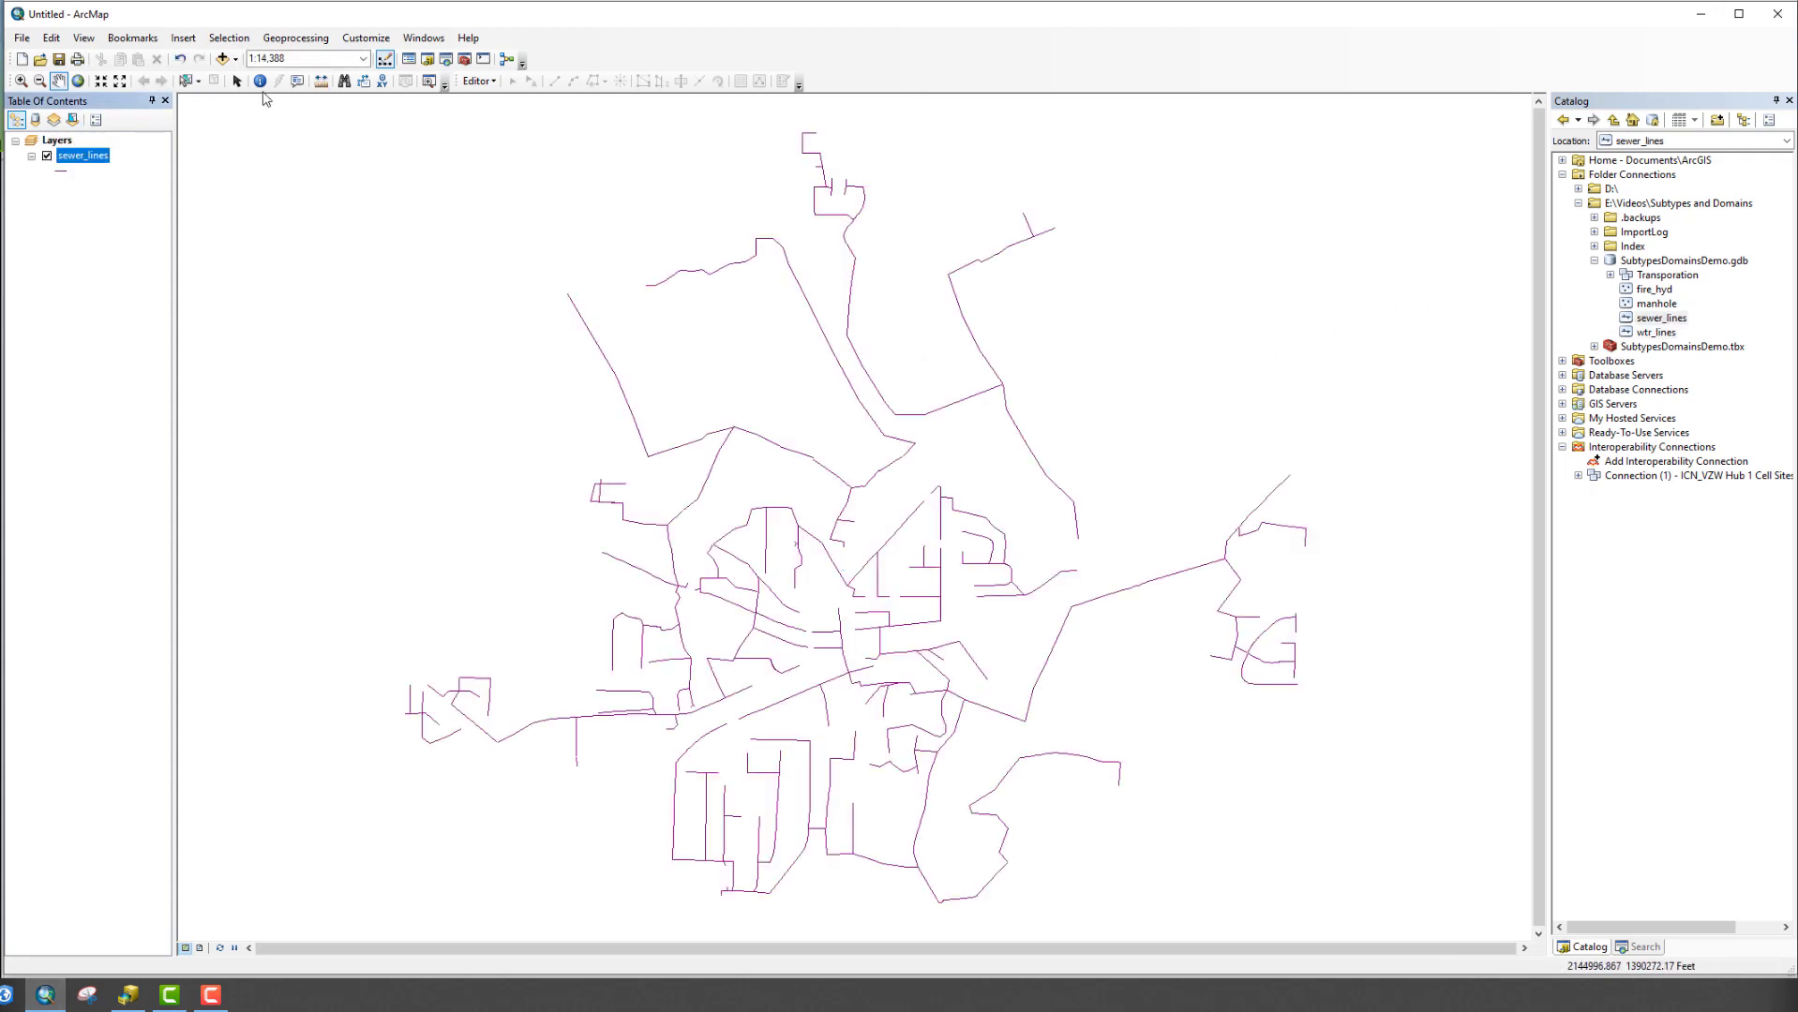
Start an edit session and show attributes of the sewer line in the map's upper left
left_click(494, 84)
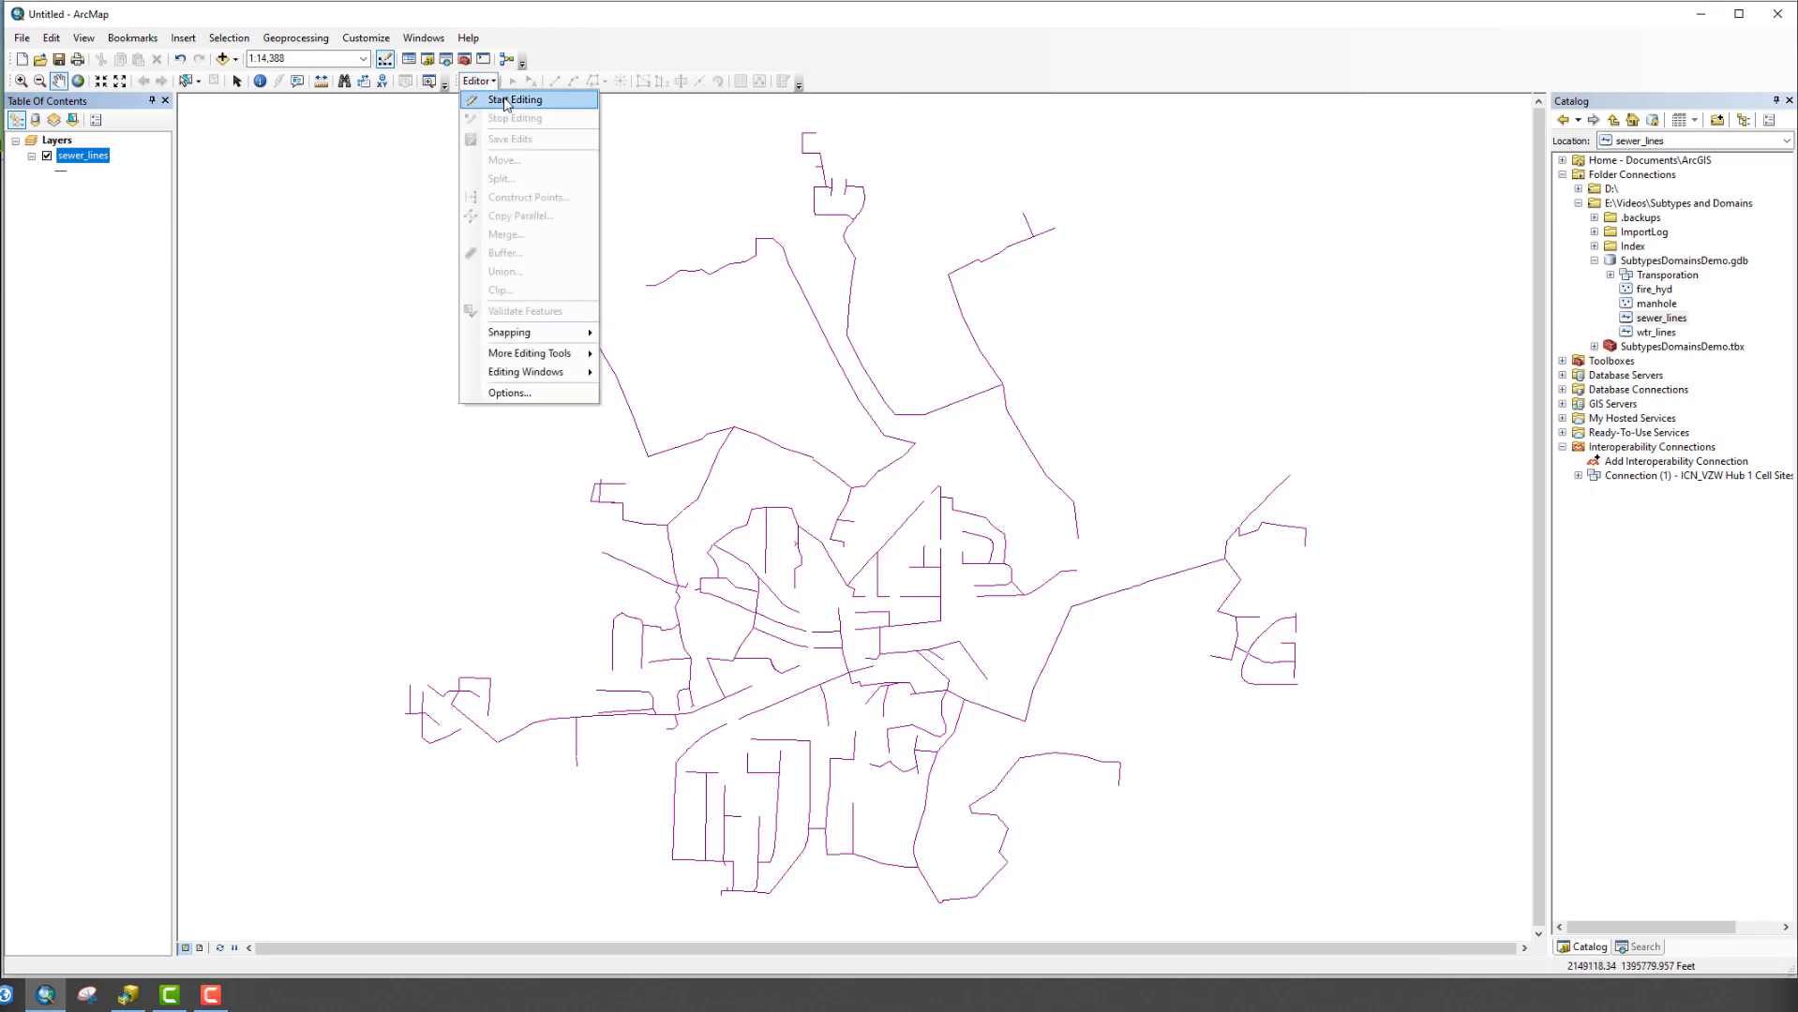
left_click(506, 102)
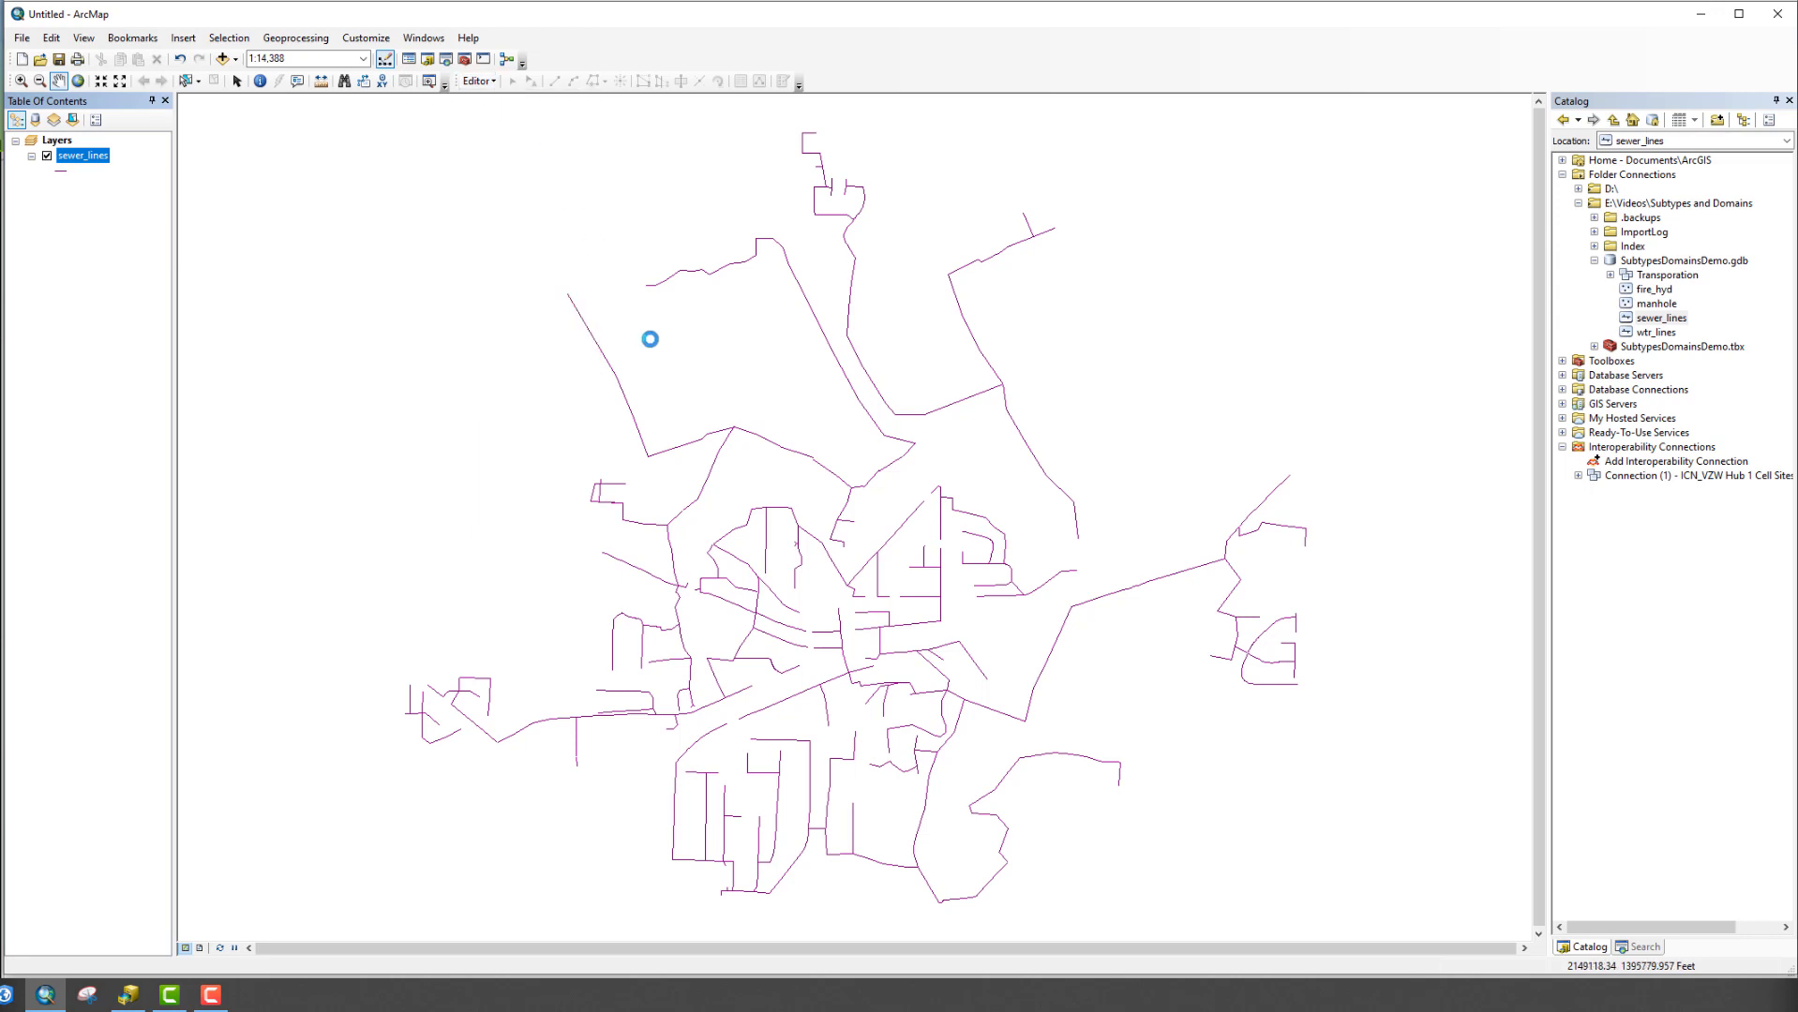
left_click(621, 395)
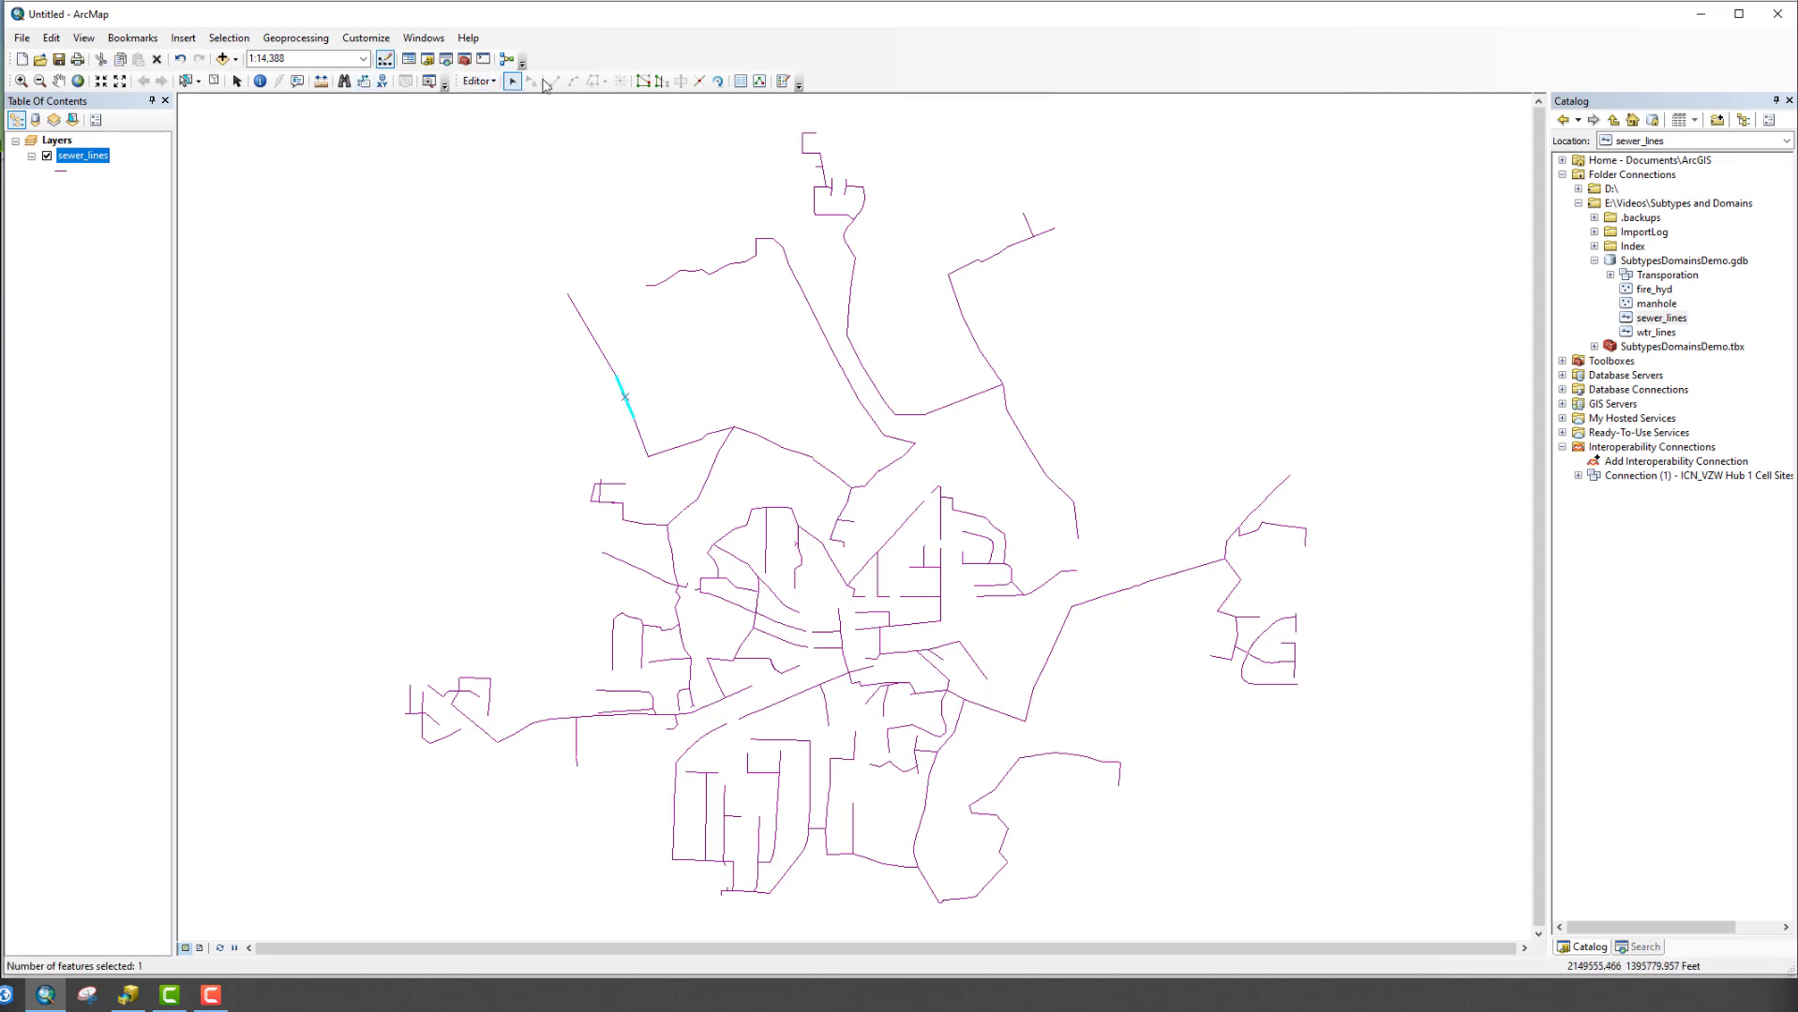
left_click(748, 84)
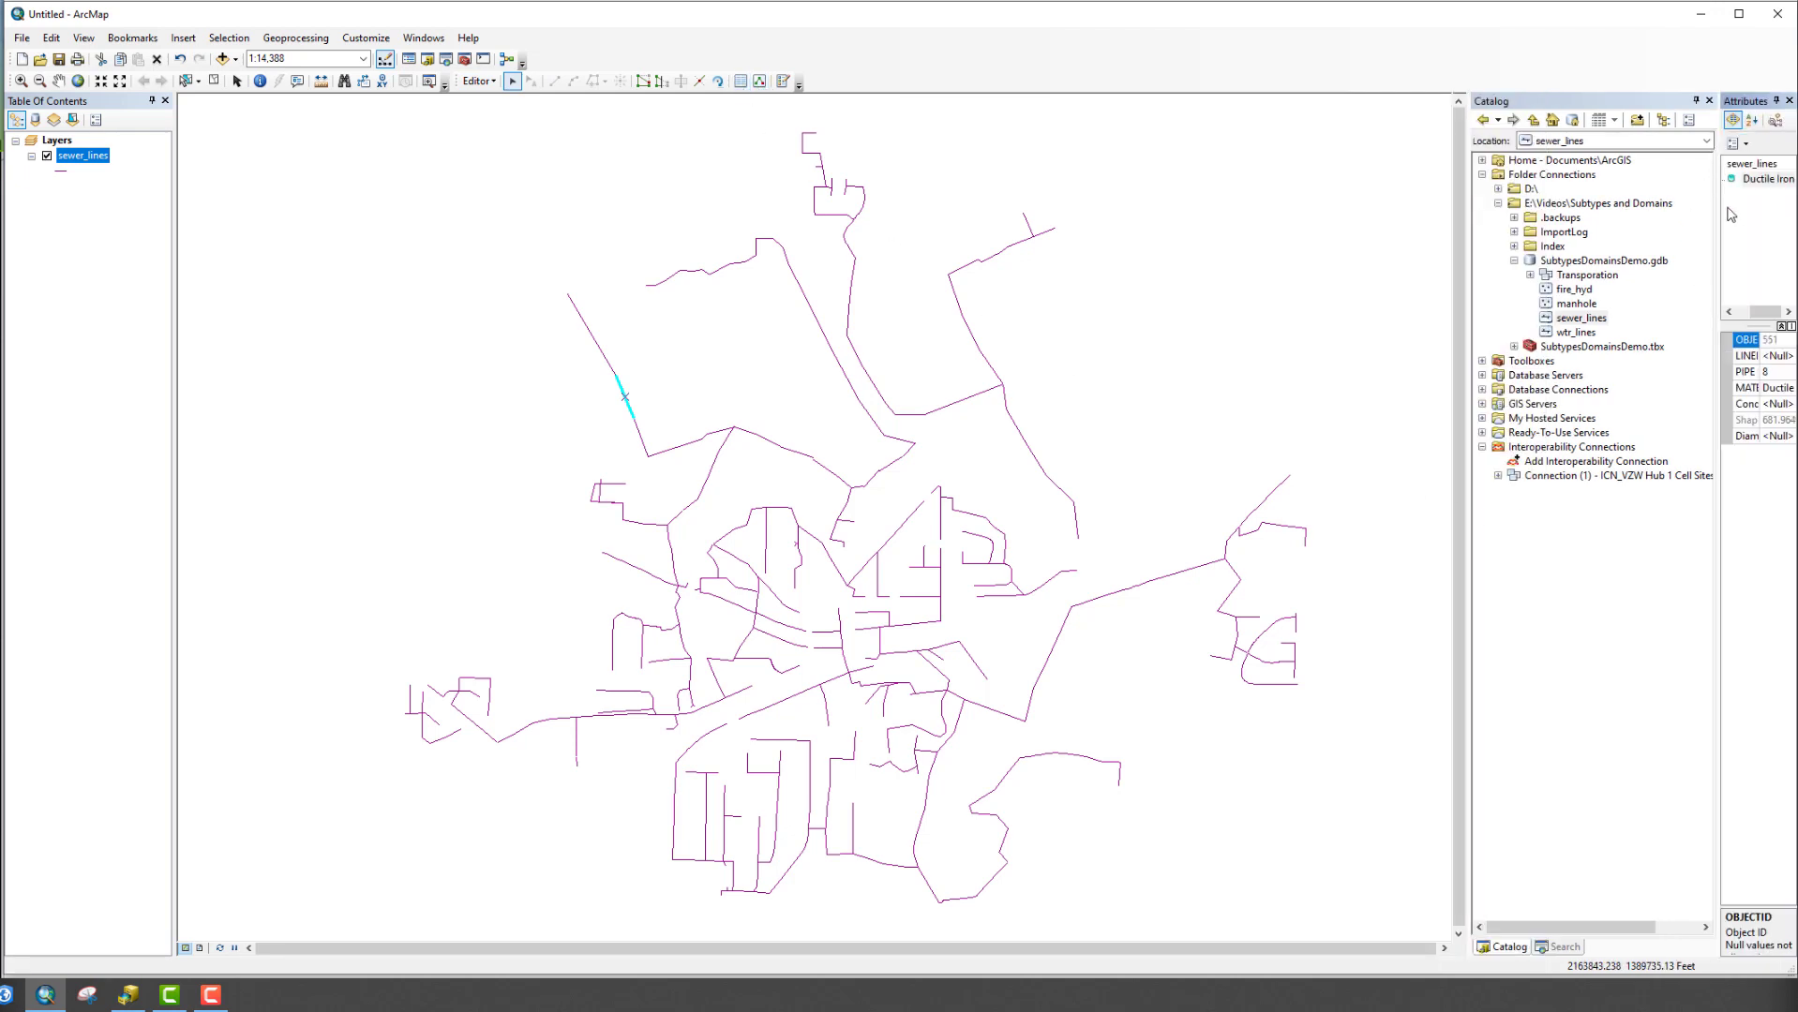
Widen the Attributes window and enter a Diameter of 6 for the selected line
left_click_drag(1717, 113, 1697, 105)
left_click(1696, 101)
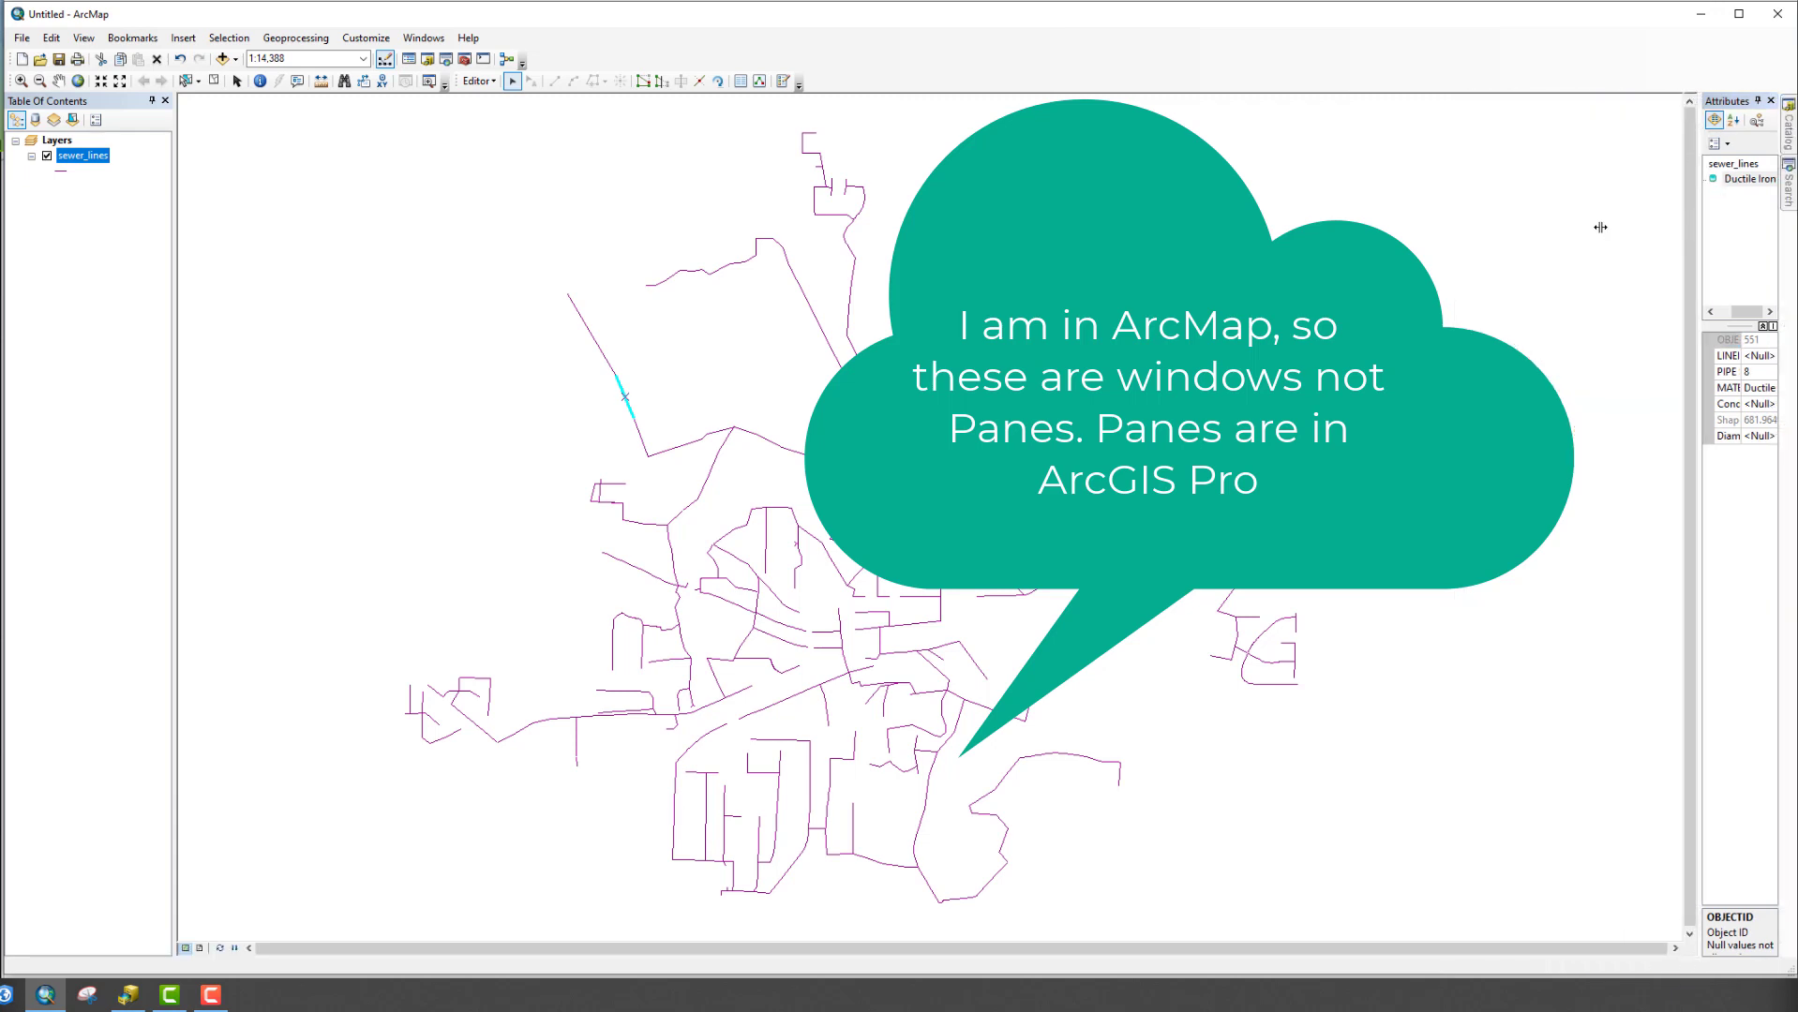
left_click_drag(1488, 230, 1481, 229)
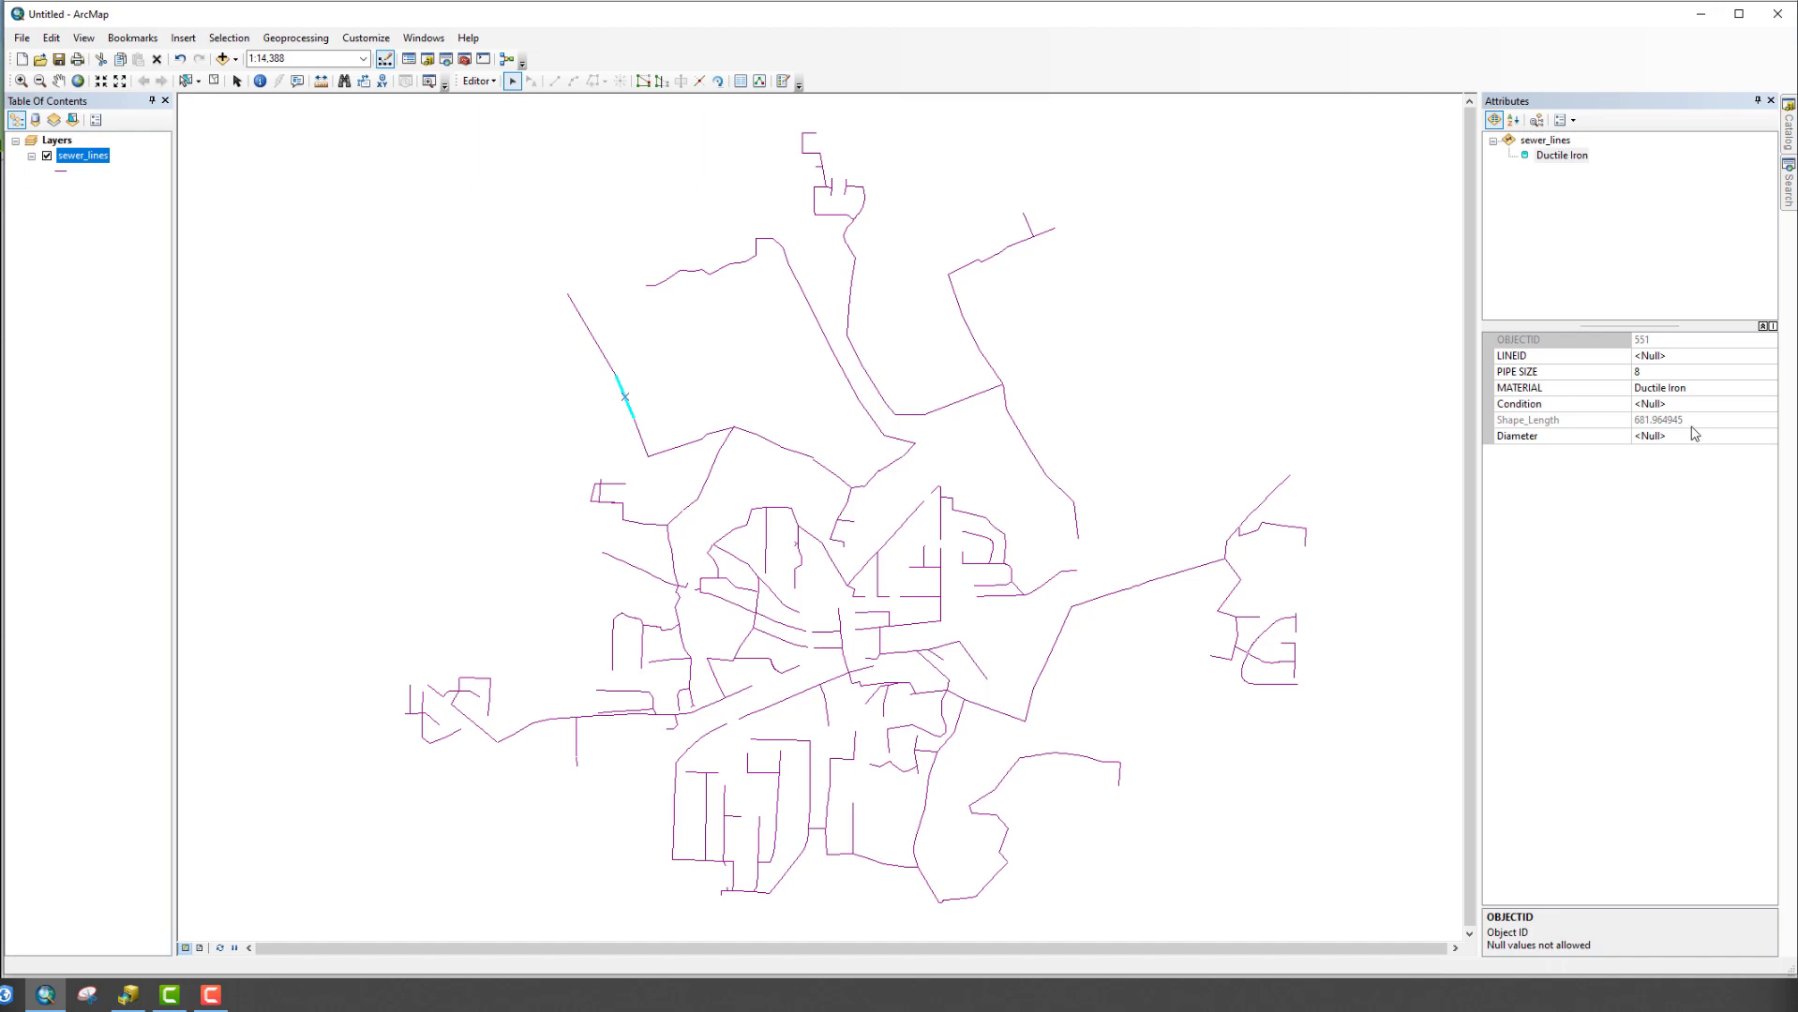
left_click(1690, 437)
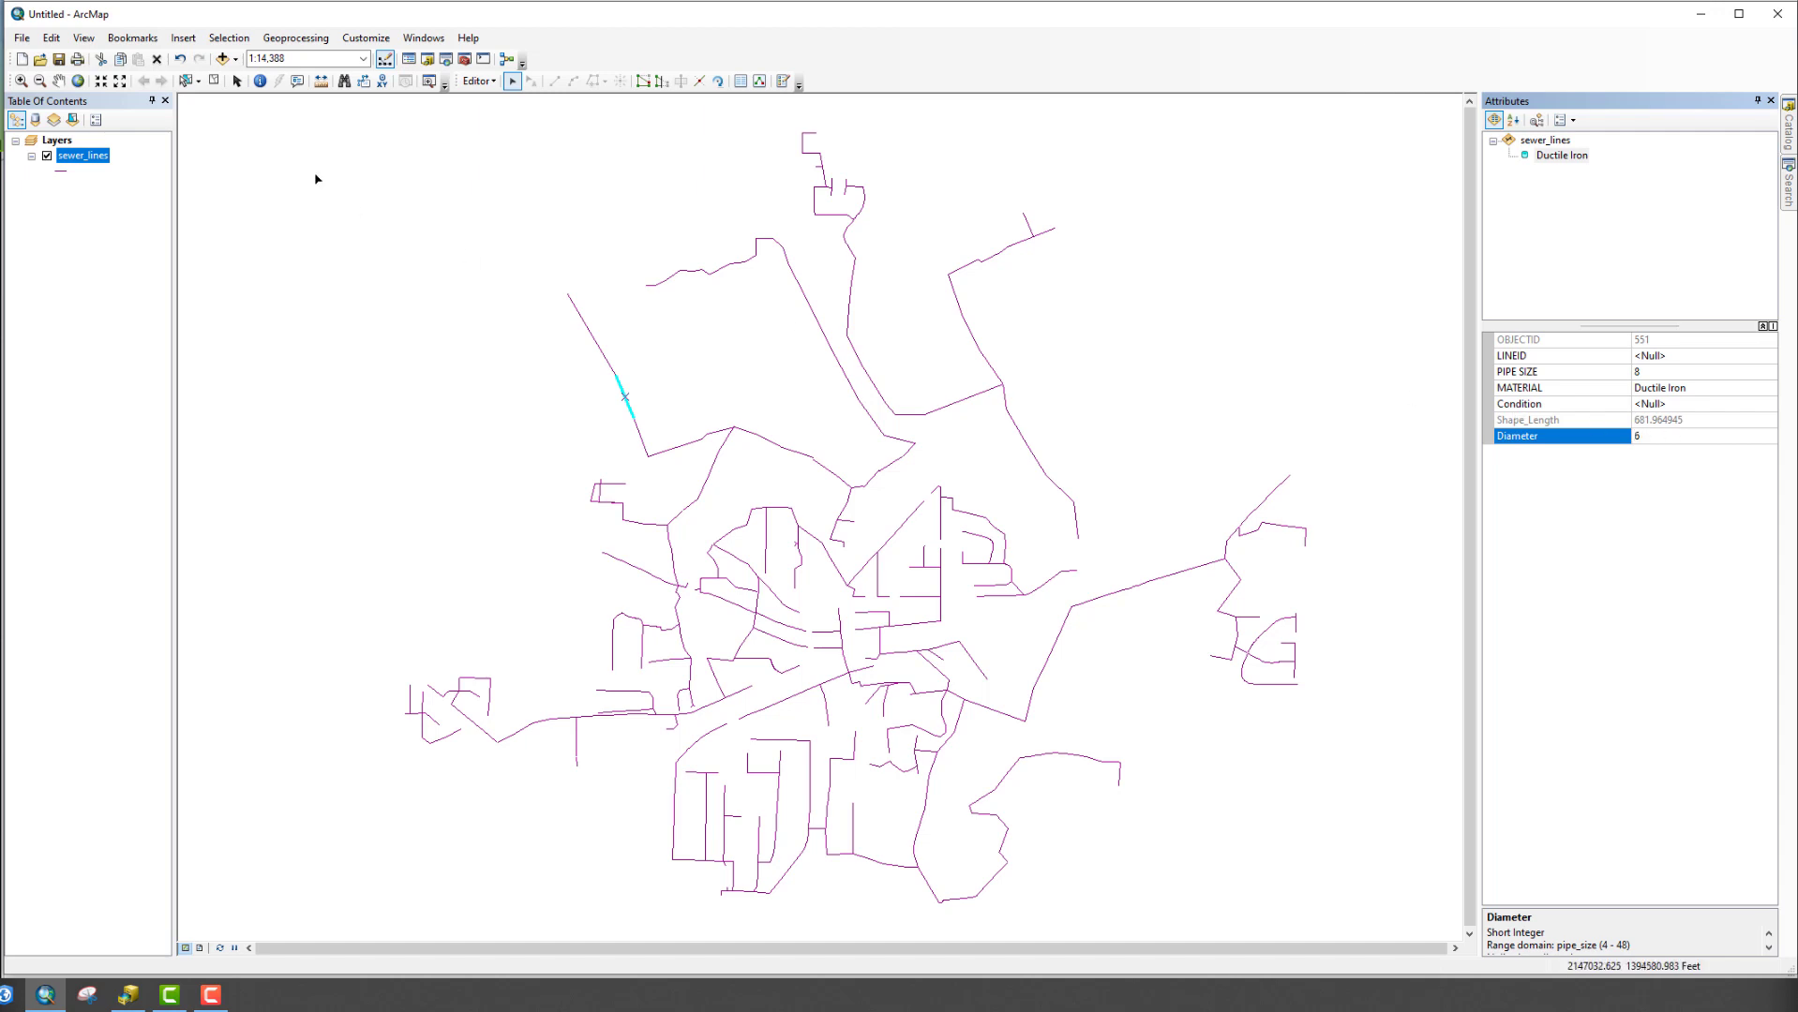
left_click(487, 81)
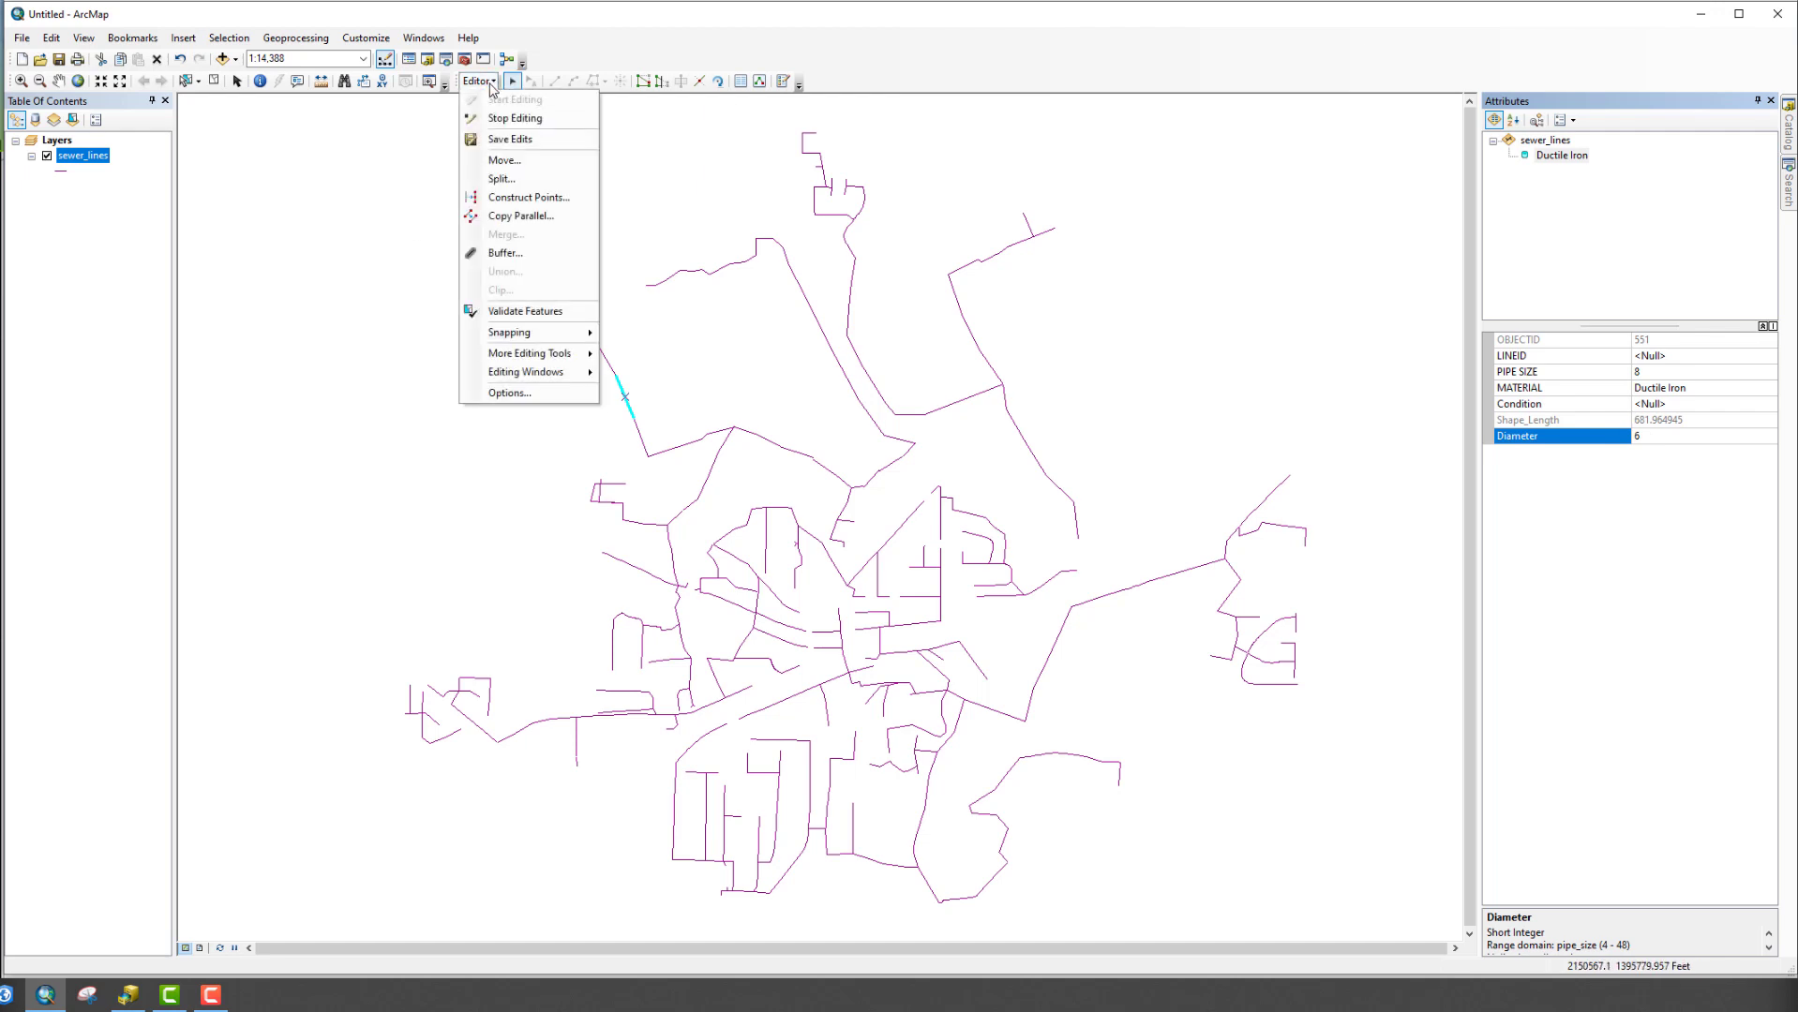
Run Validate Features and dismiss the 'All features are valid' message
left_click(520, 318)
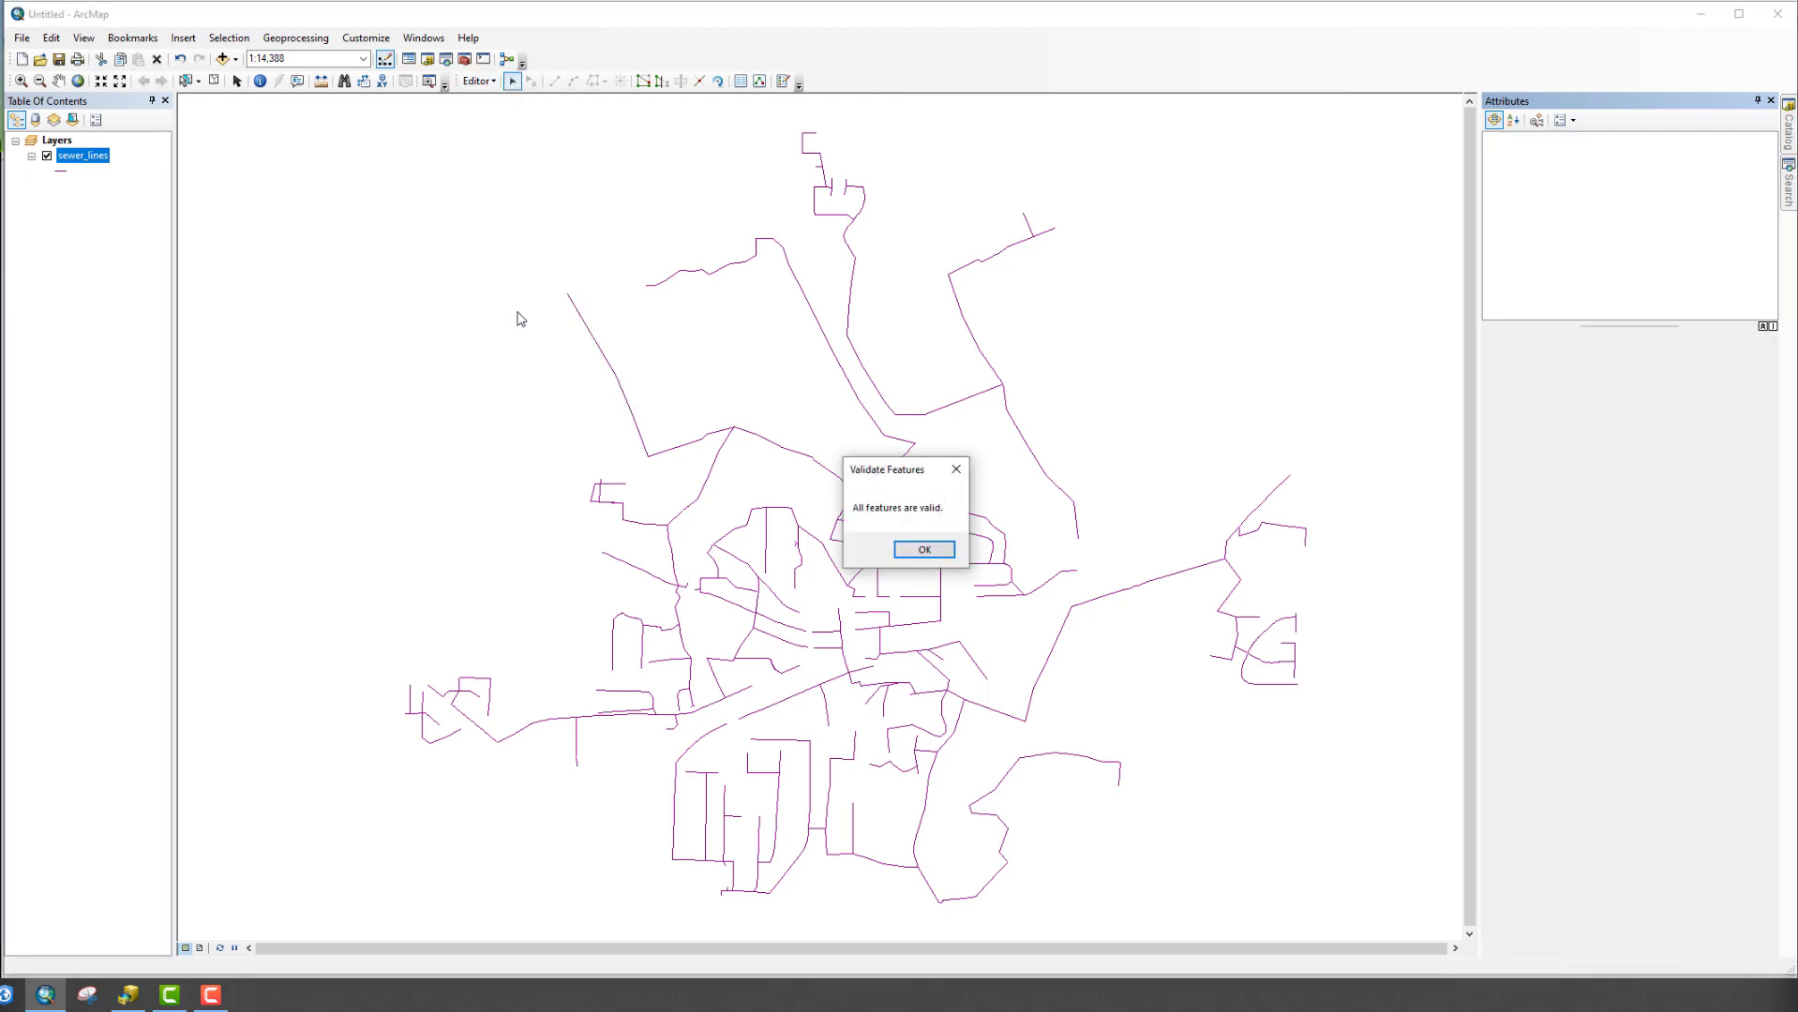
left_click(907, 549)
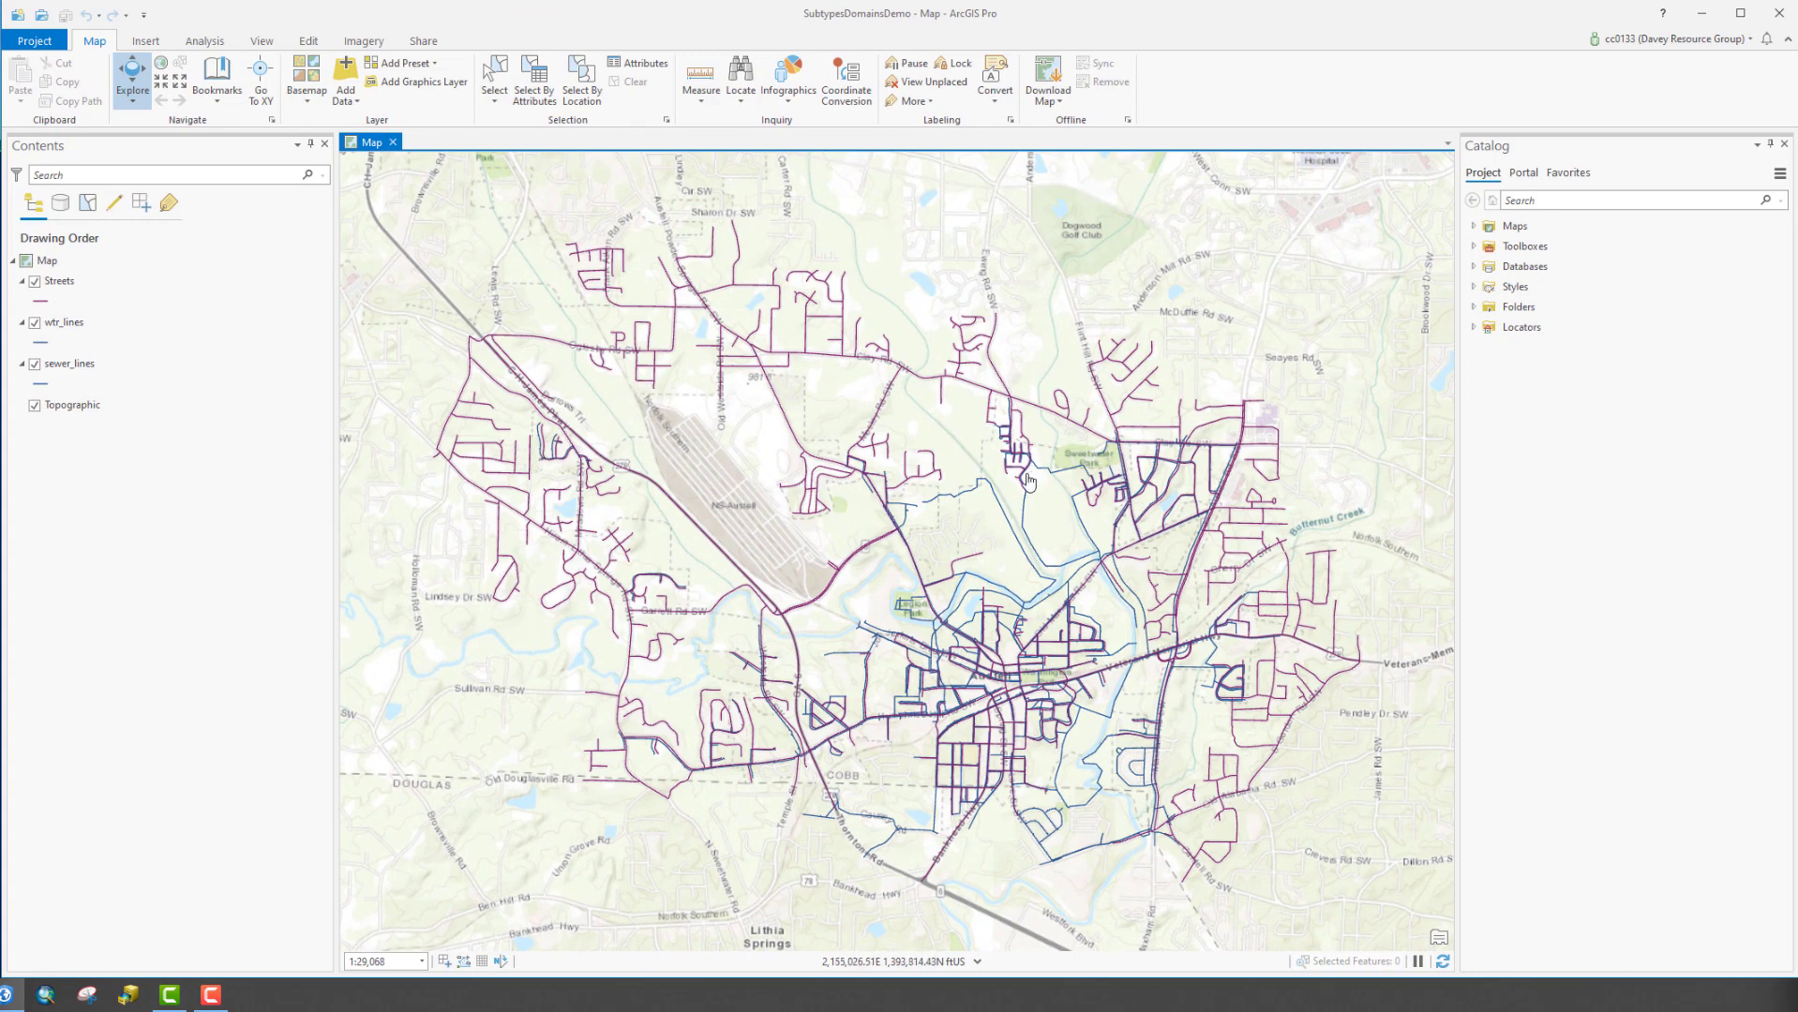
With Streets selected, open the Domains view from the Data tab and select its empty row
left_click(98, 284)
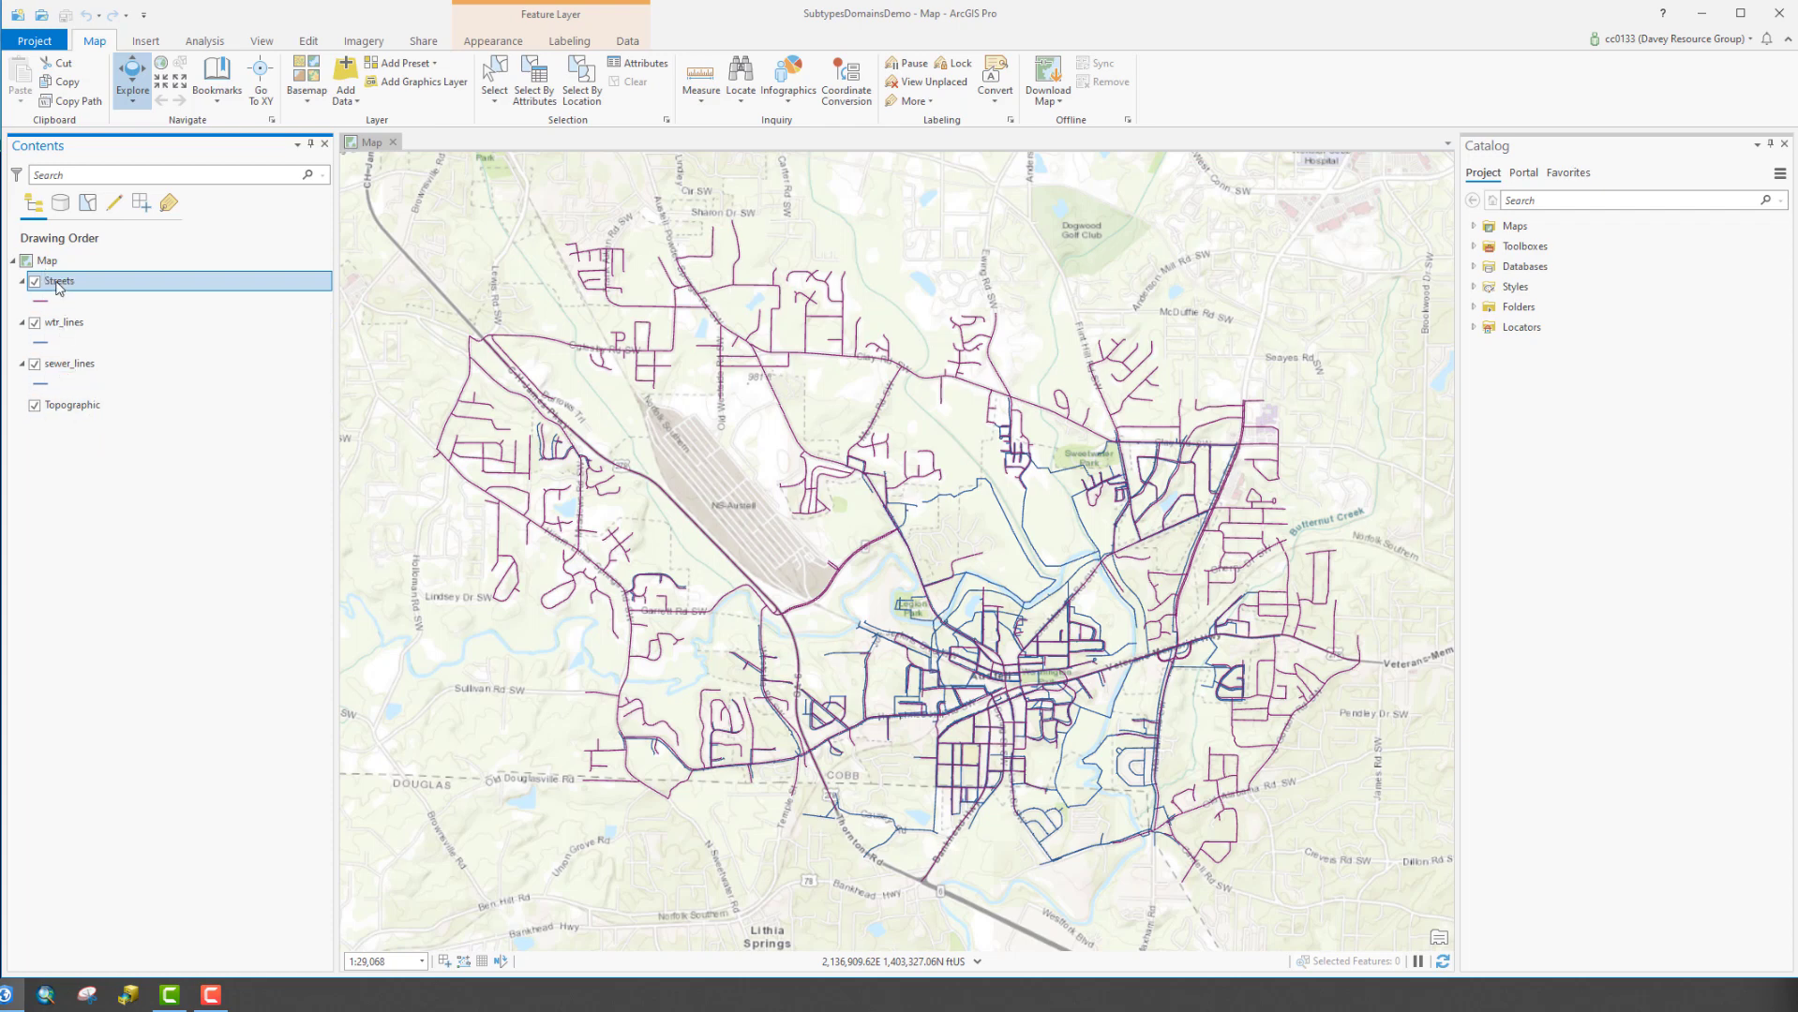
left_click(56, 283)
left_click(625, 42)
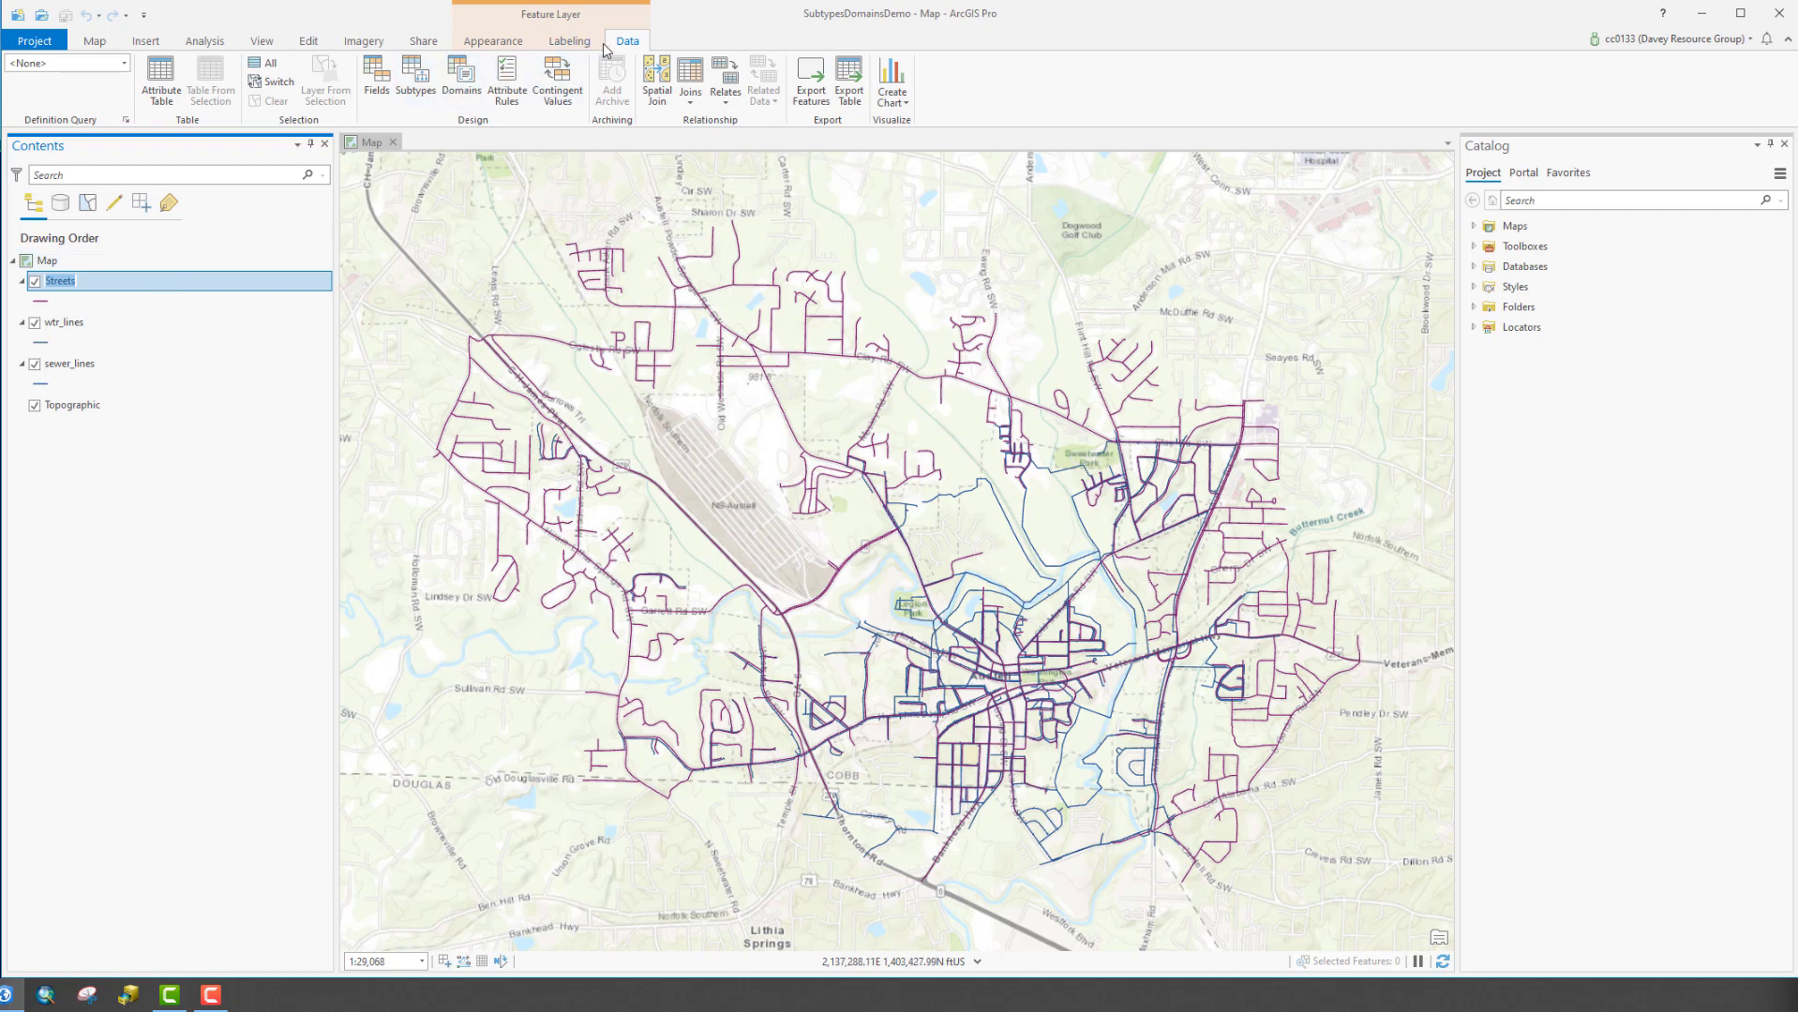
left_click(465, 89)
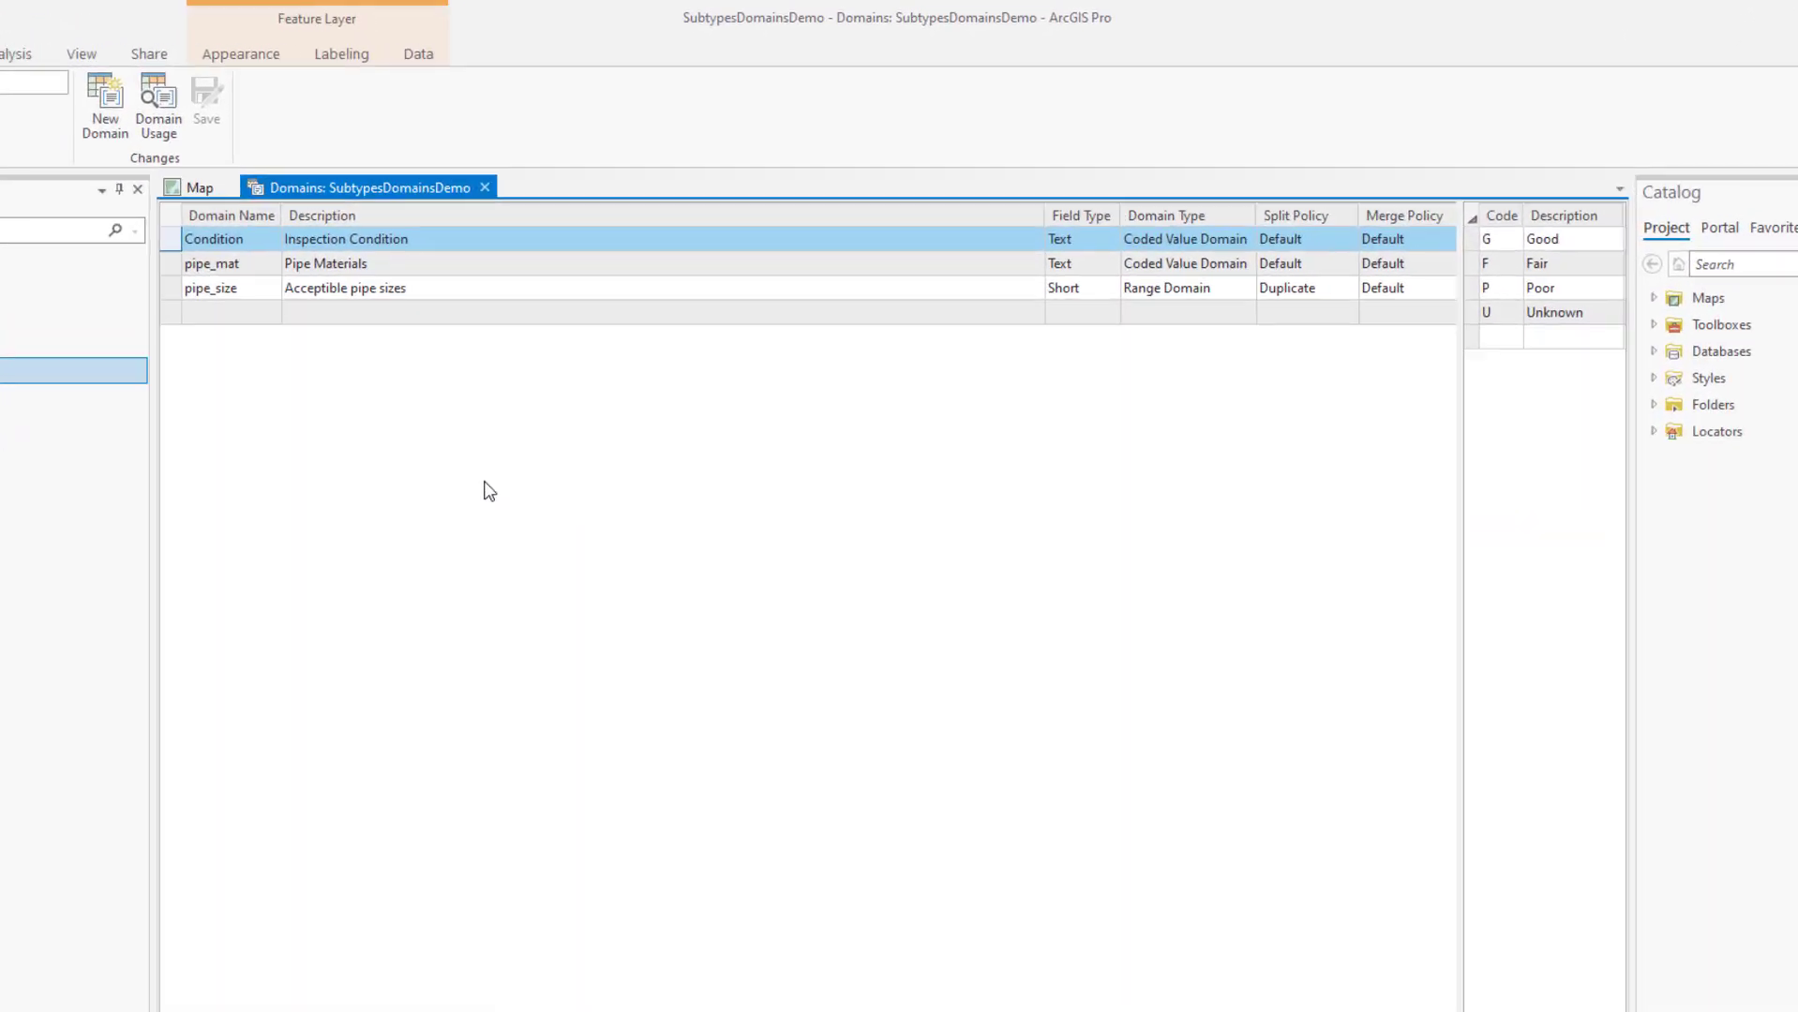
left_click(239, 319)
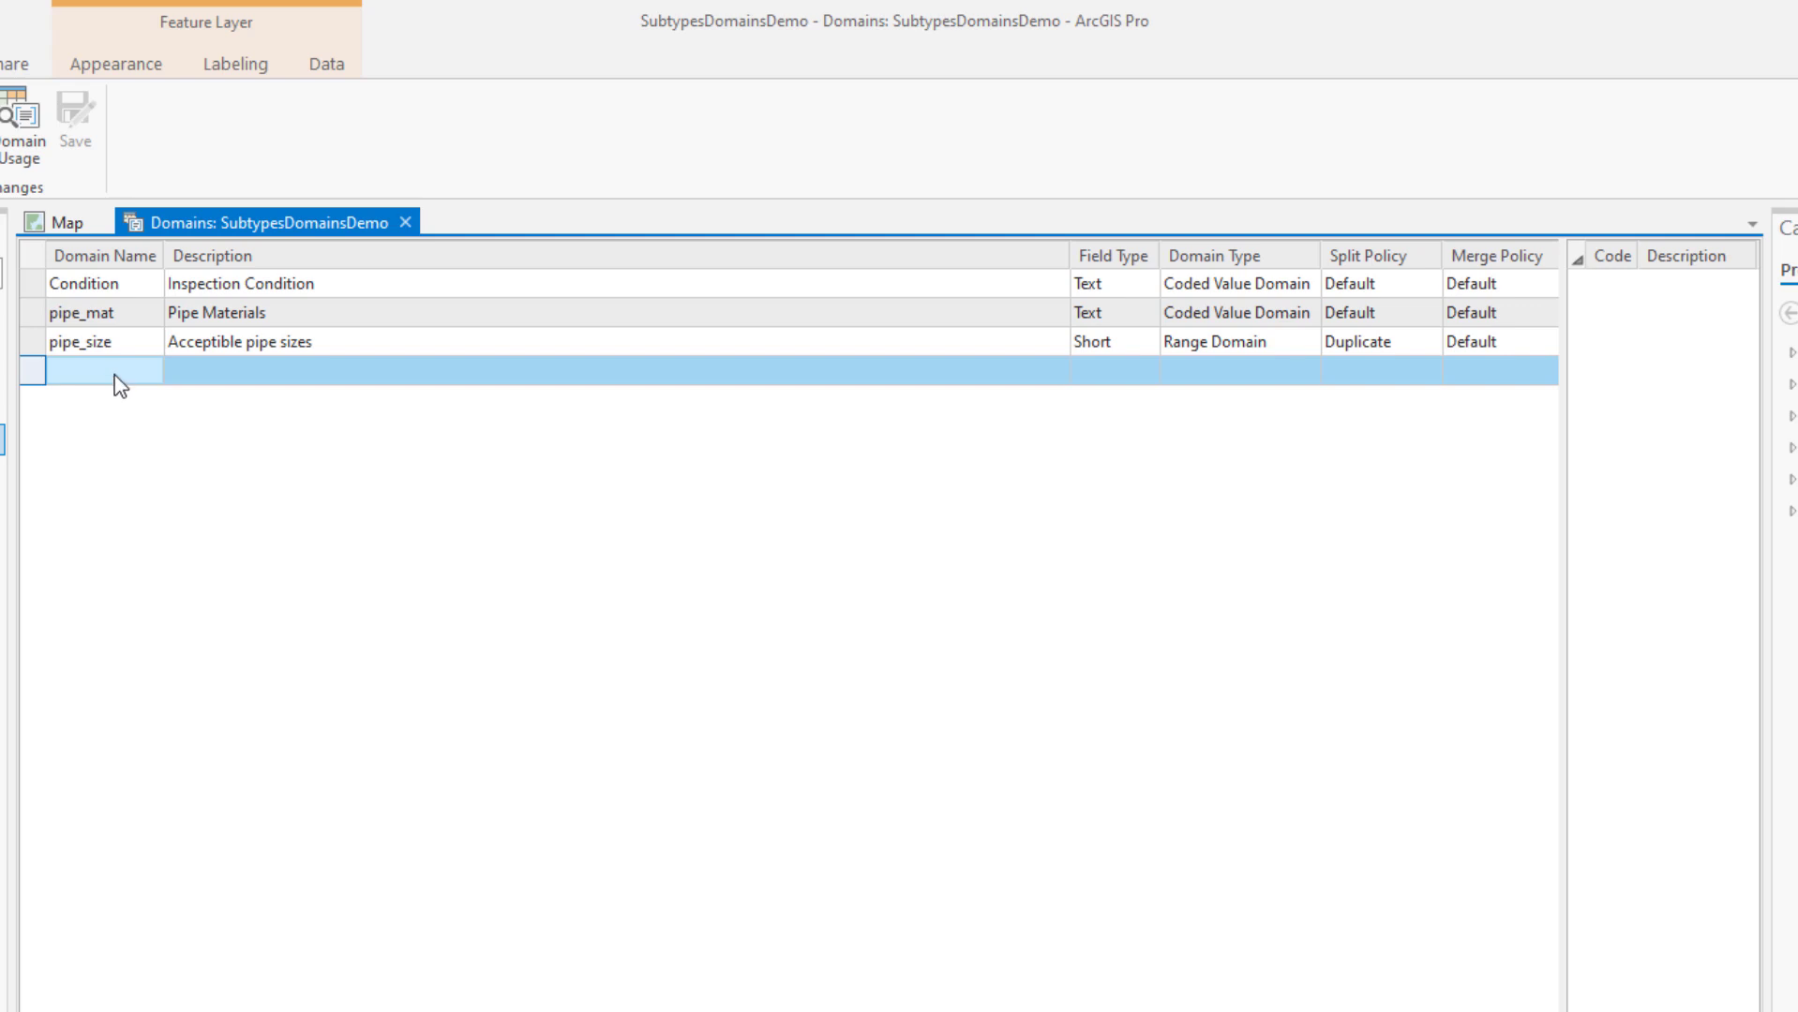
Name the new domain Insp_Name with the description 'Inspector Name'
left_click(116, 375)
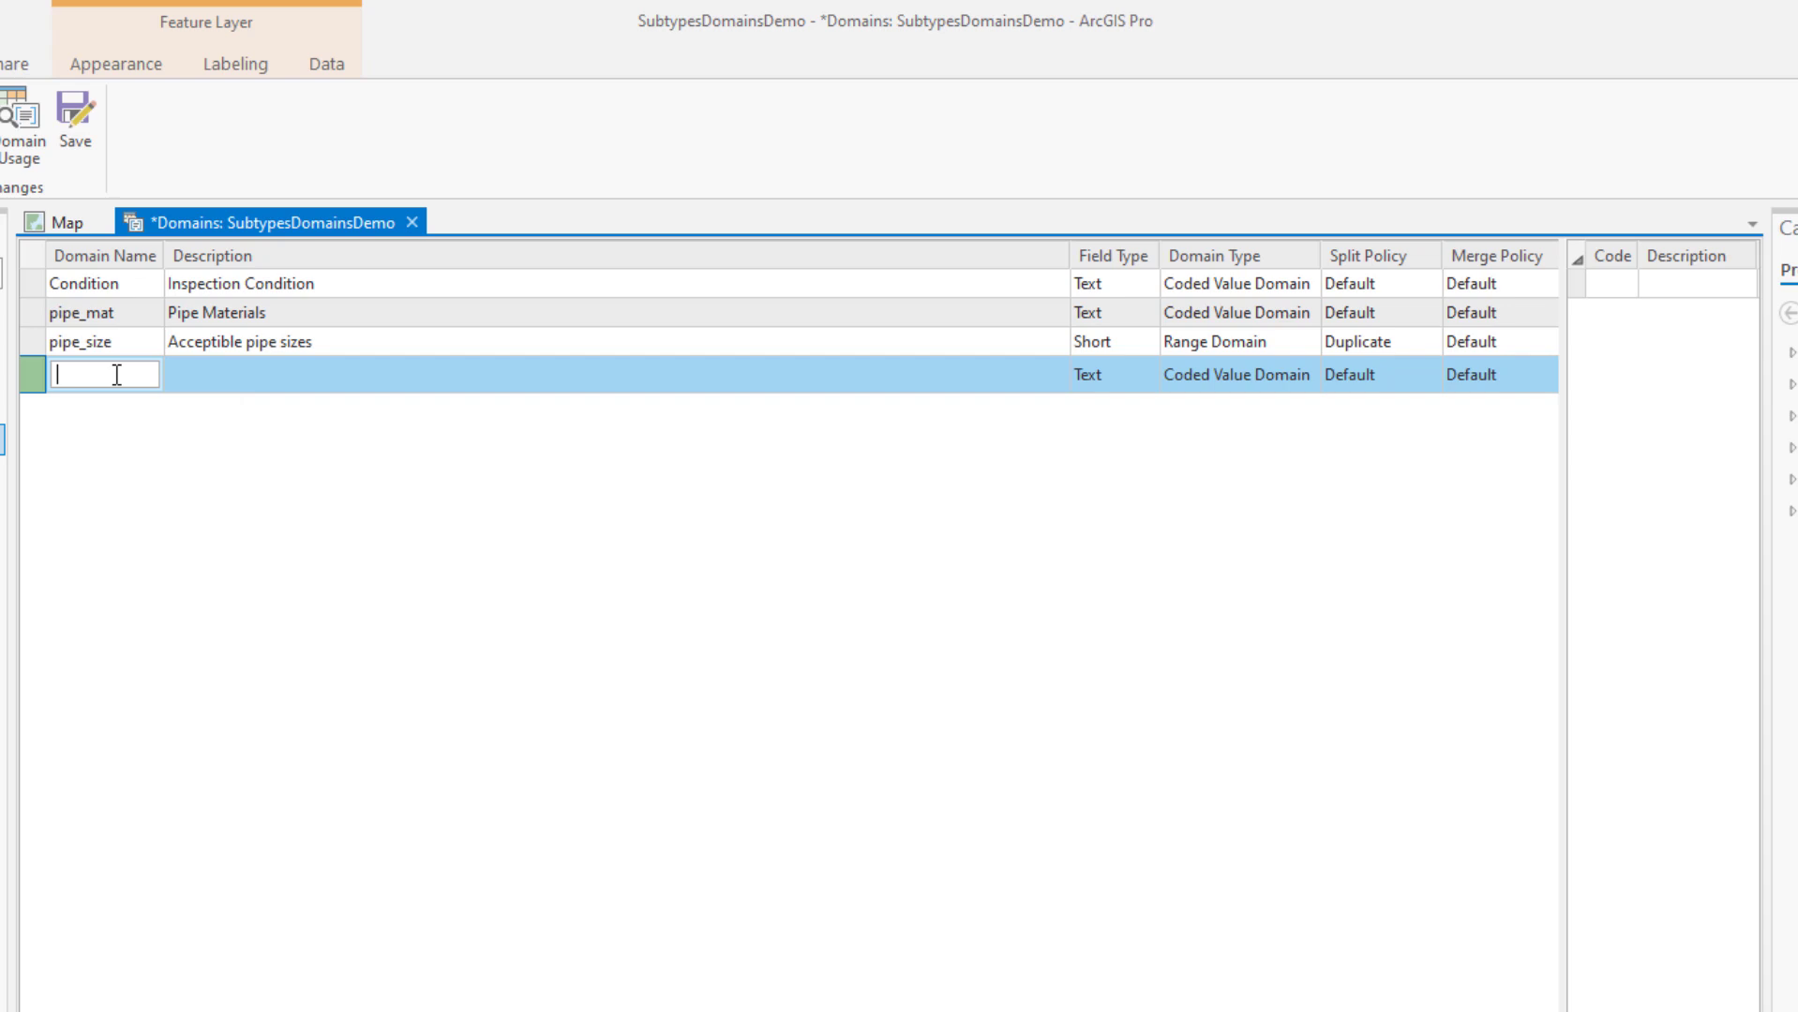
type("l")
type("ns")
type("p_")
type("Name")
left_click(206, 371)
left_click(205, 371)
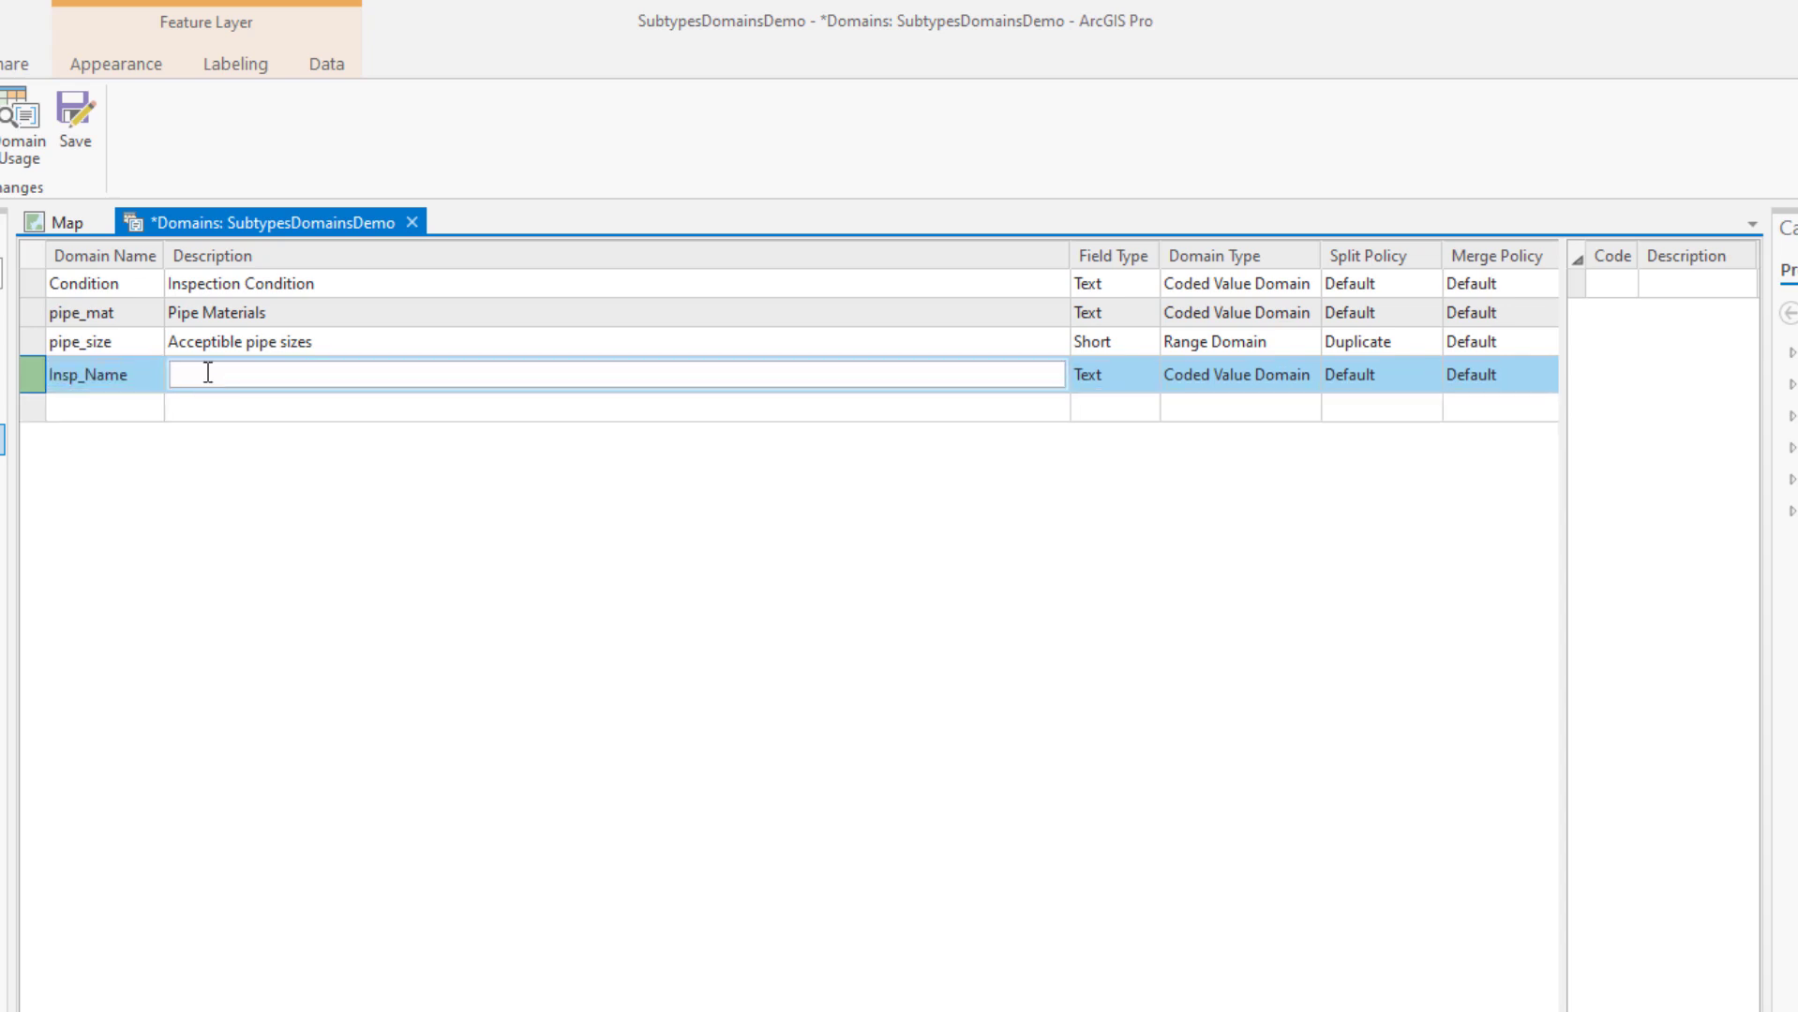
type("Inspector Name")
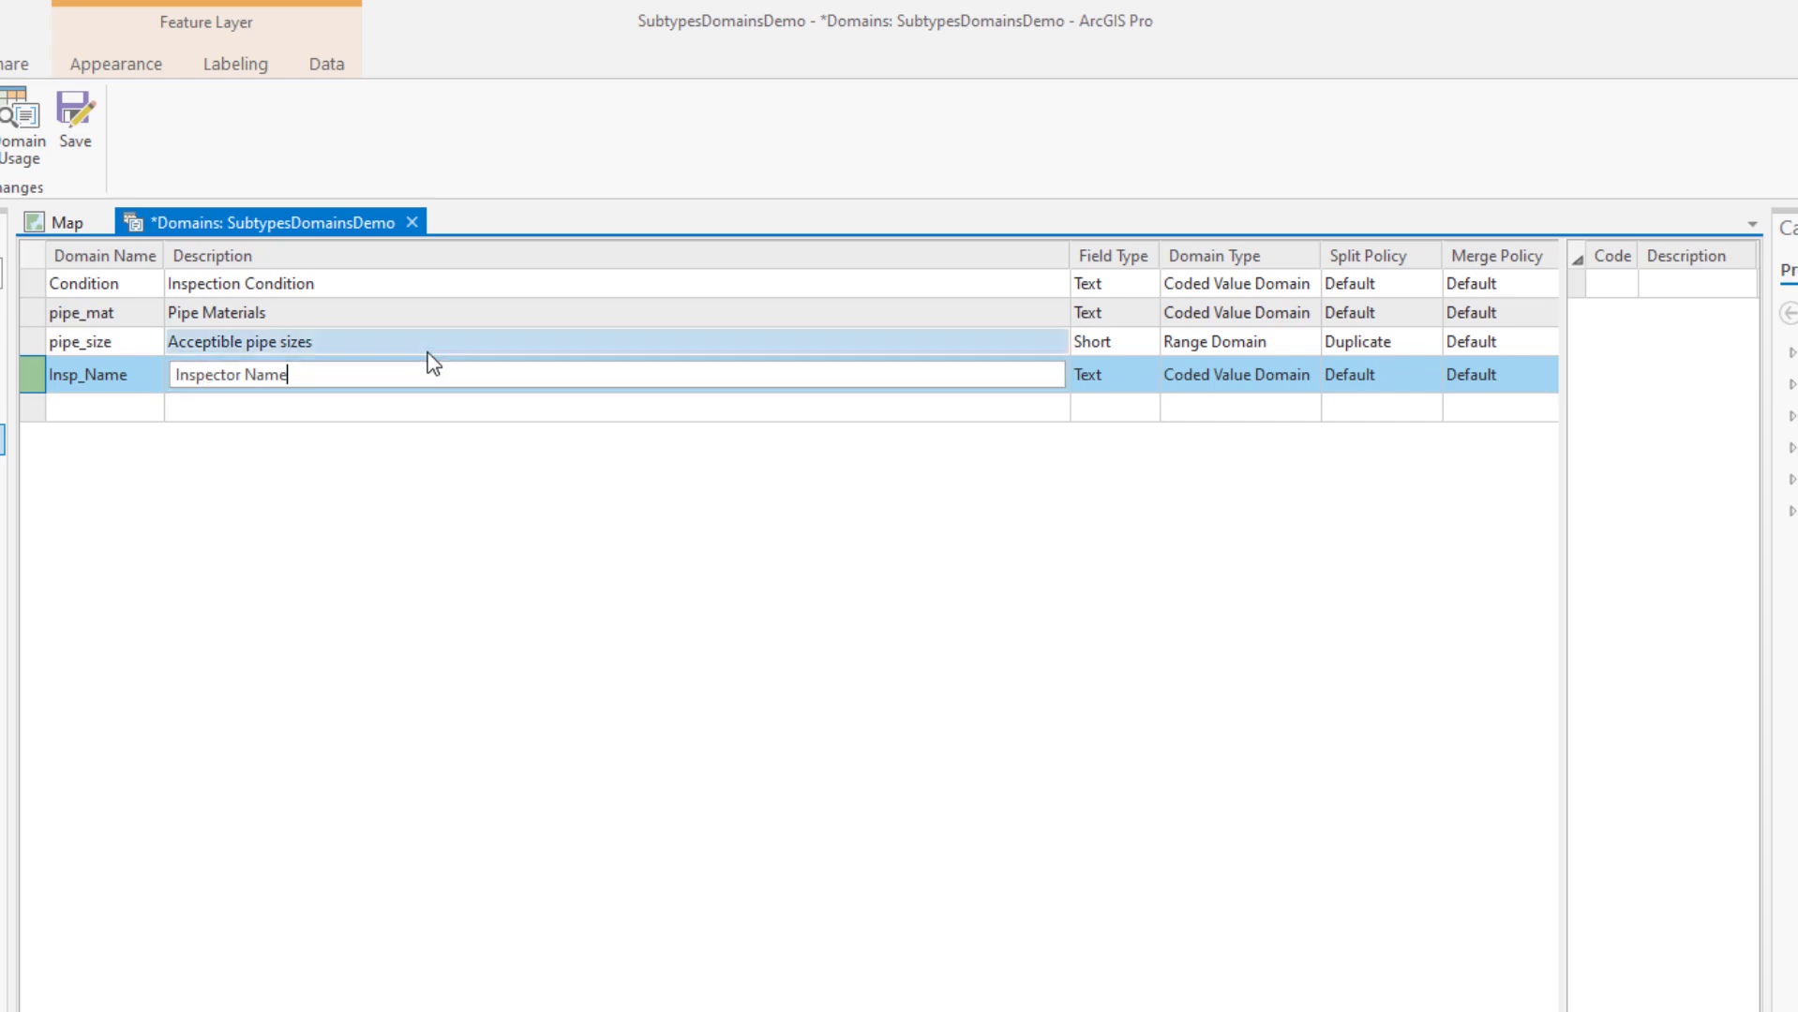
left_click(1128, 375)
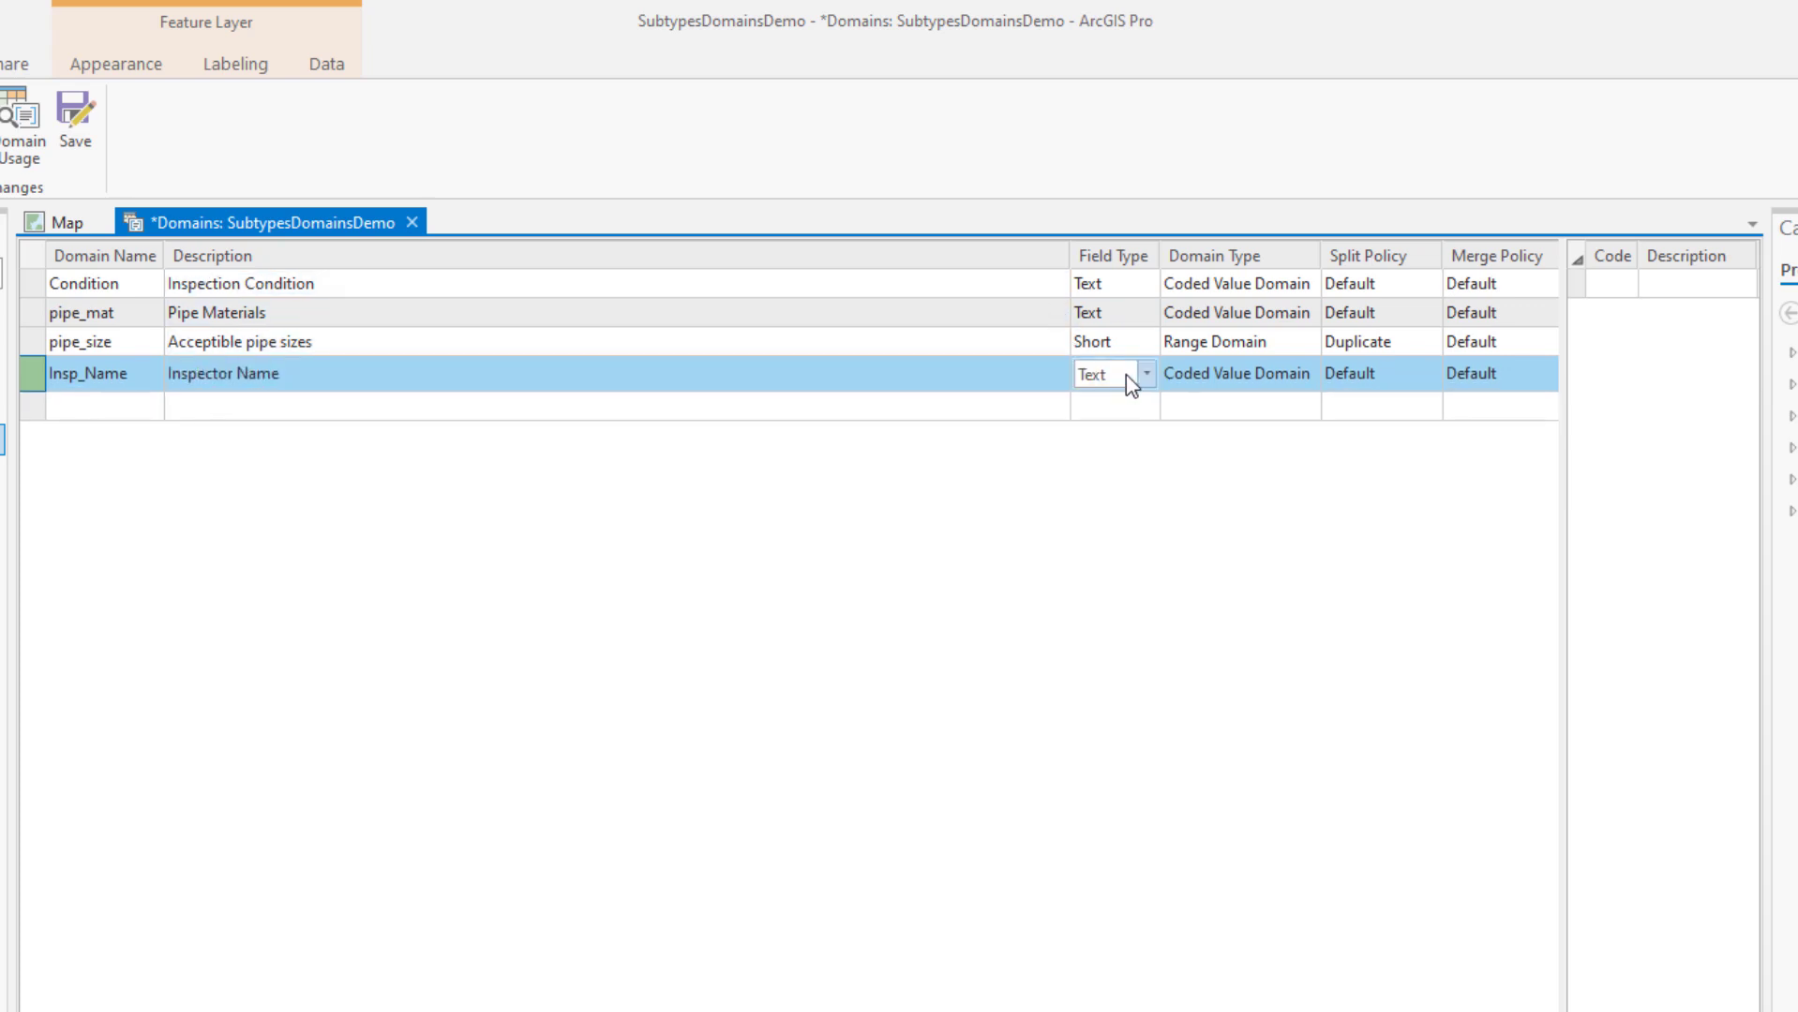
Keep field type Text, set split policy Duplicate and merge policy Default, then widen the coded values grid
left_click(1132, 381)
left_click(1109, 506)
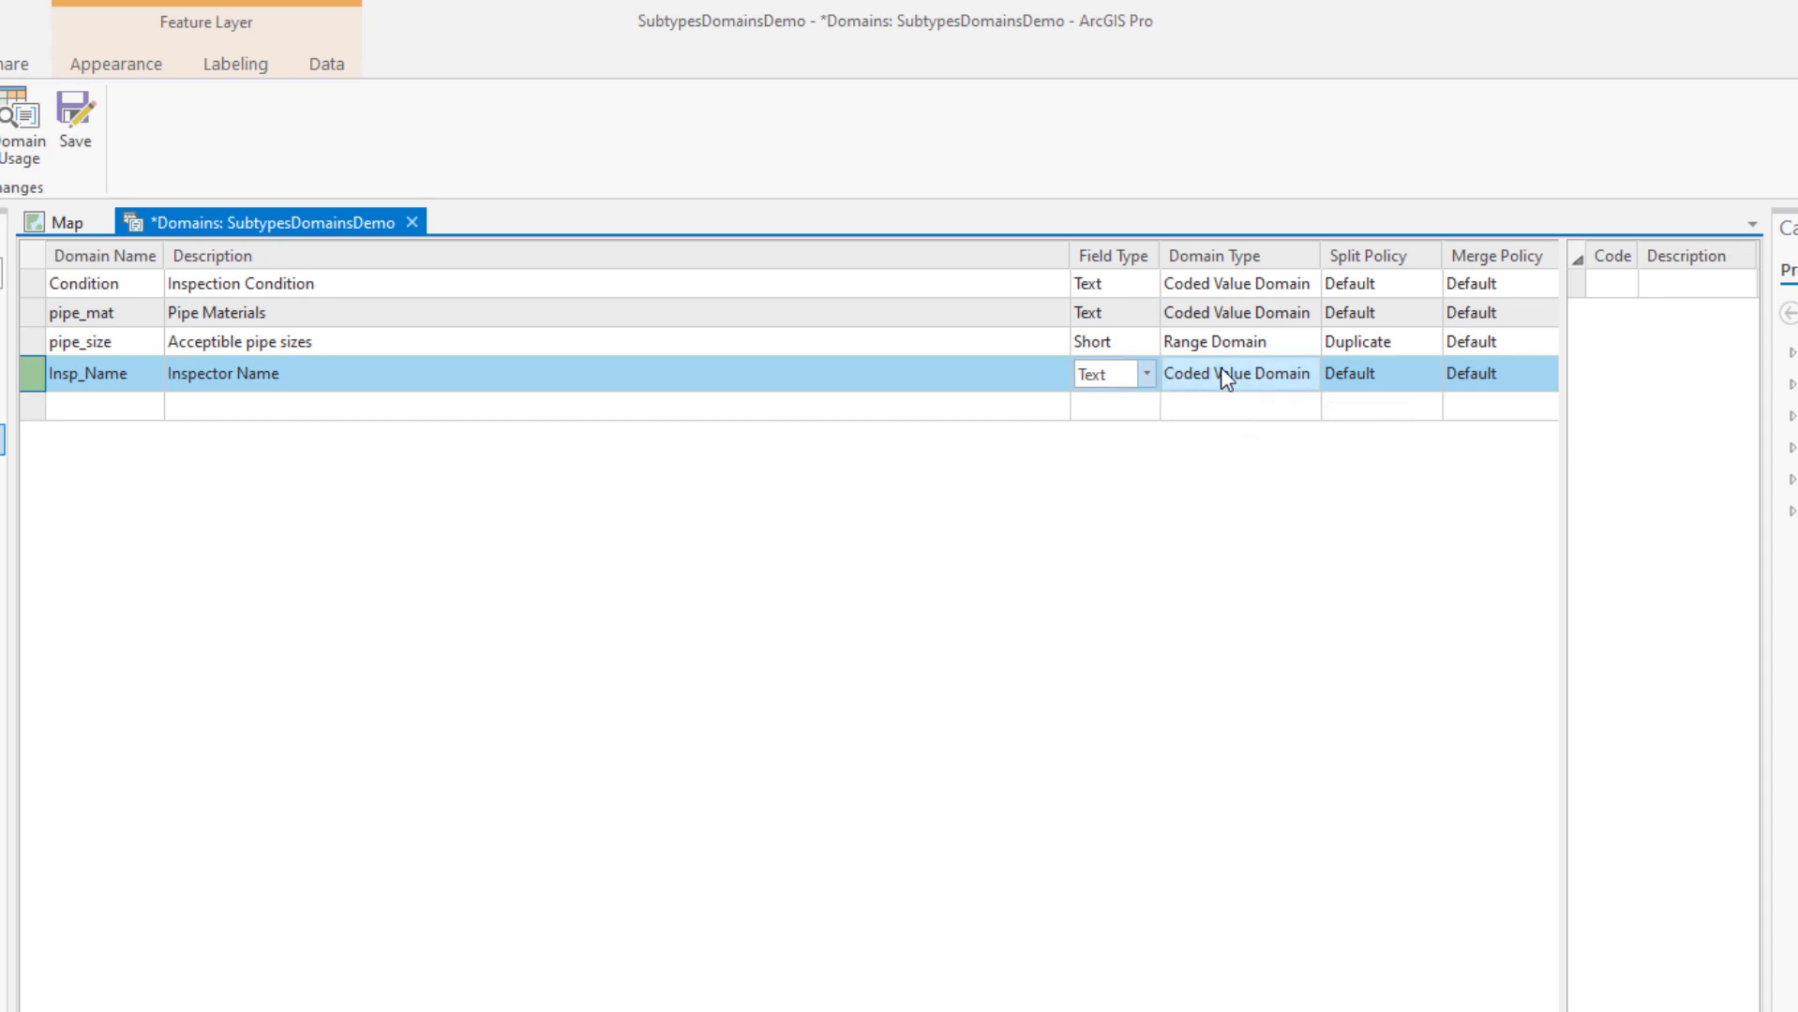
left_click(1419, 373)
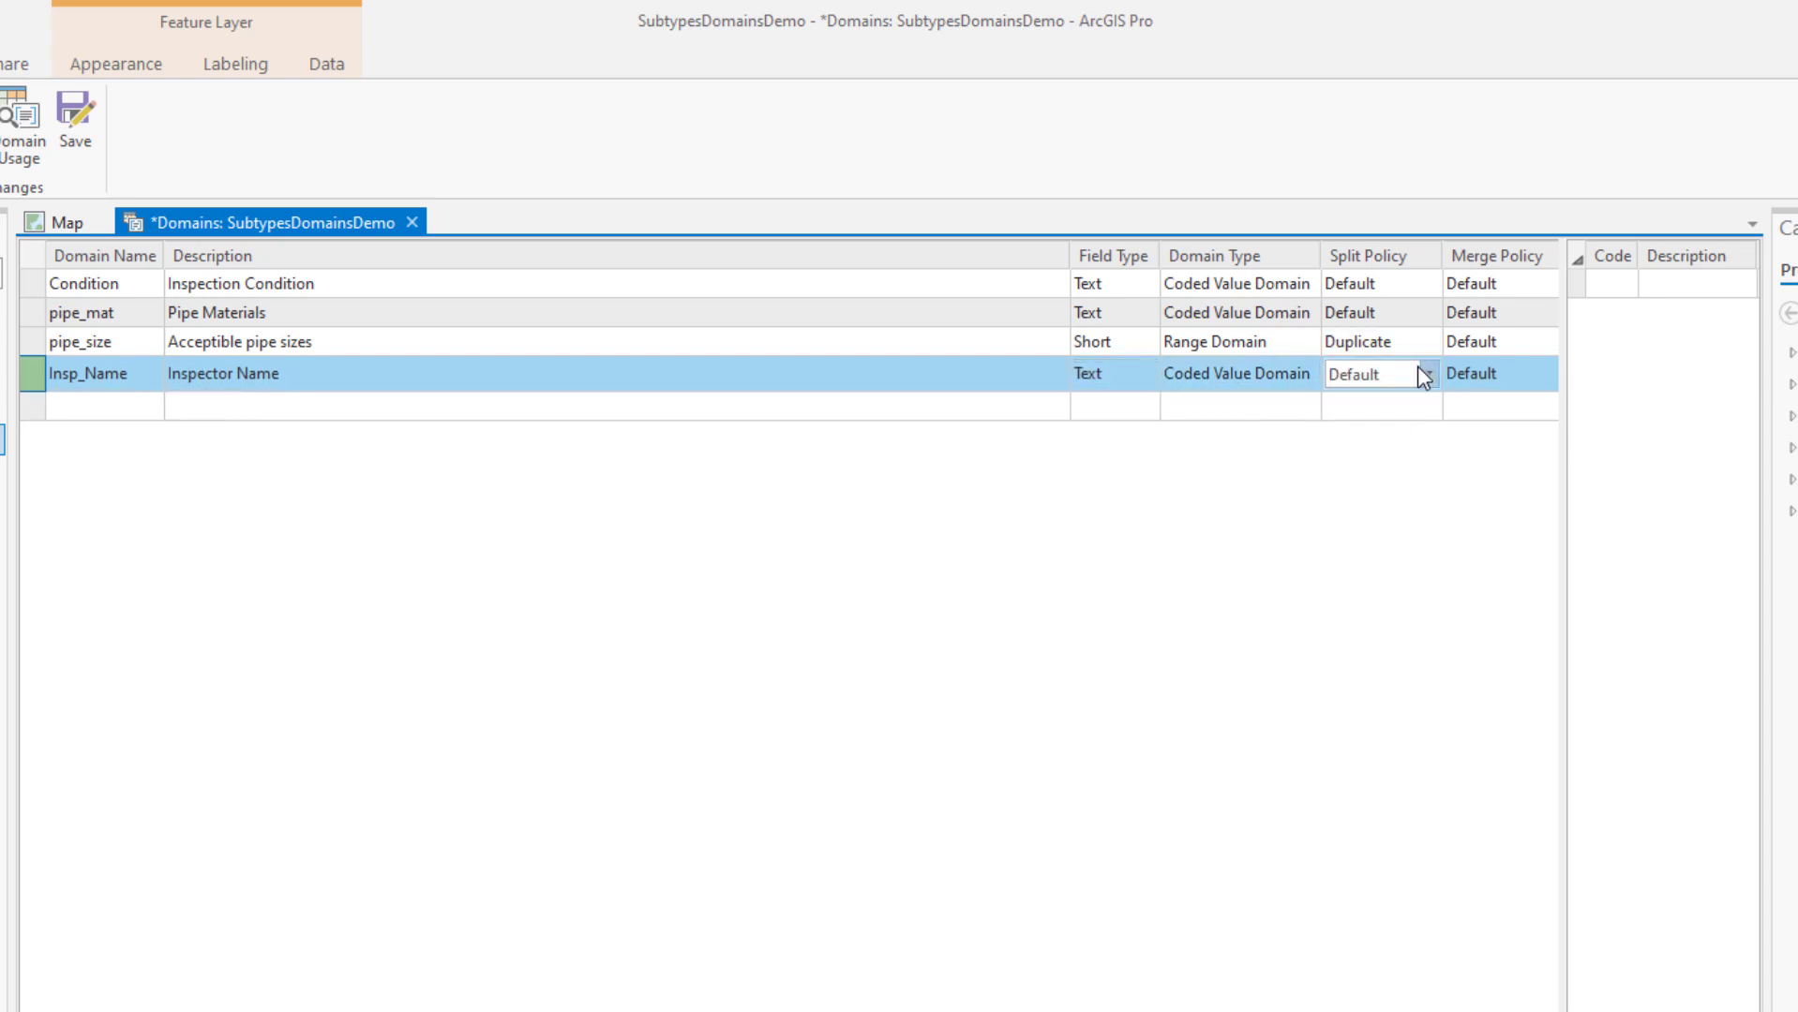
left_click(1417, 366)
left_click(1368, 424)
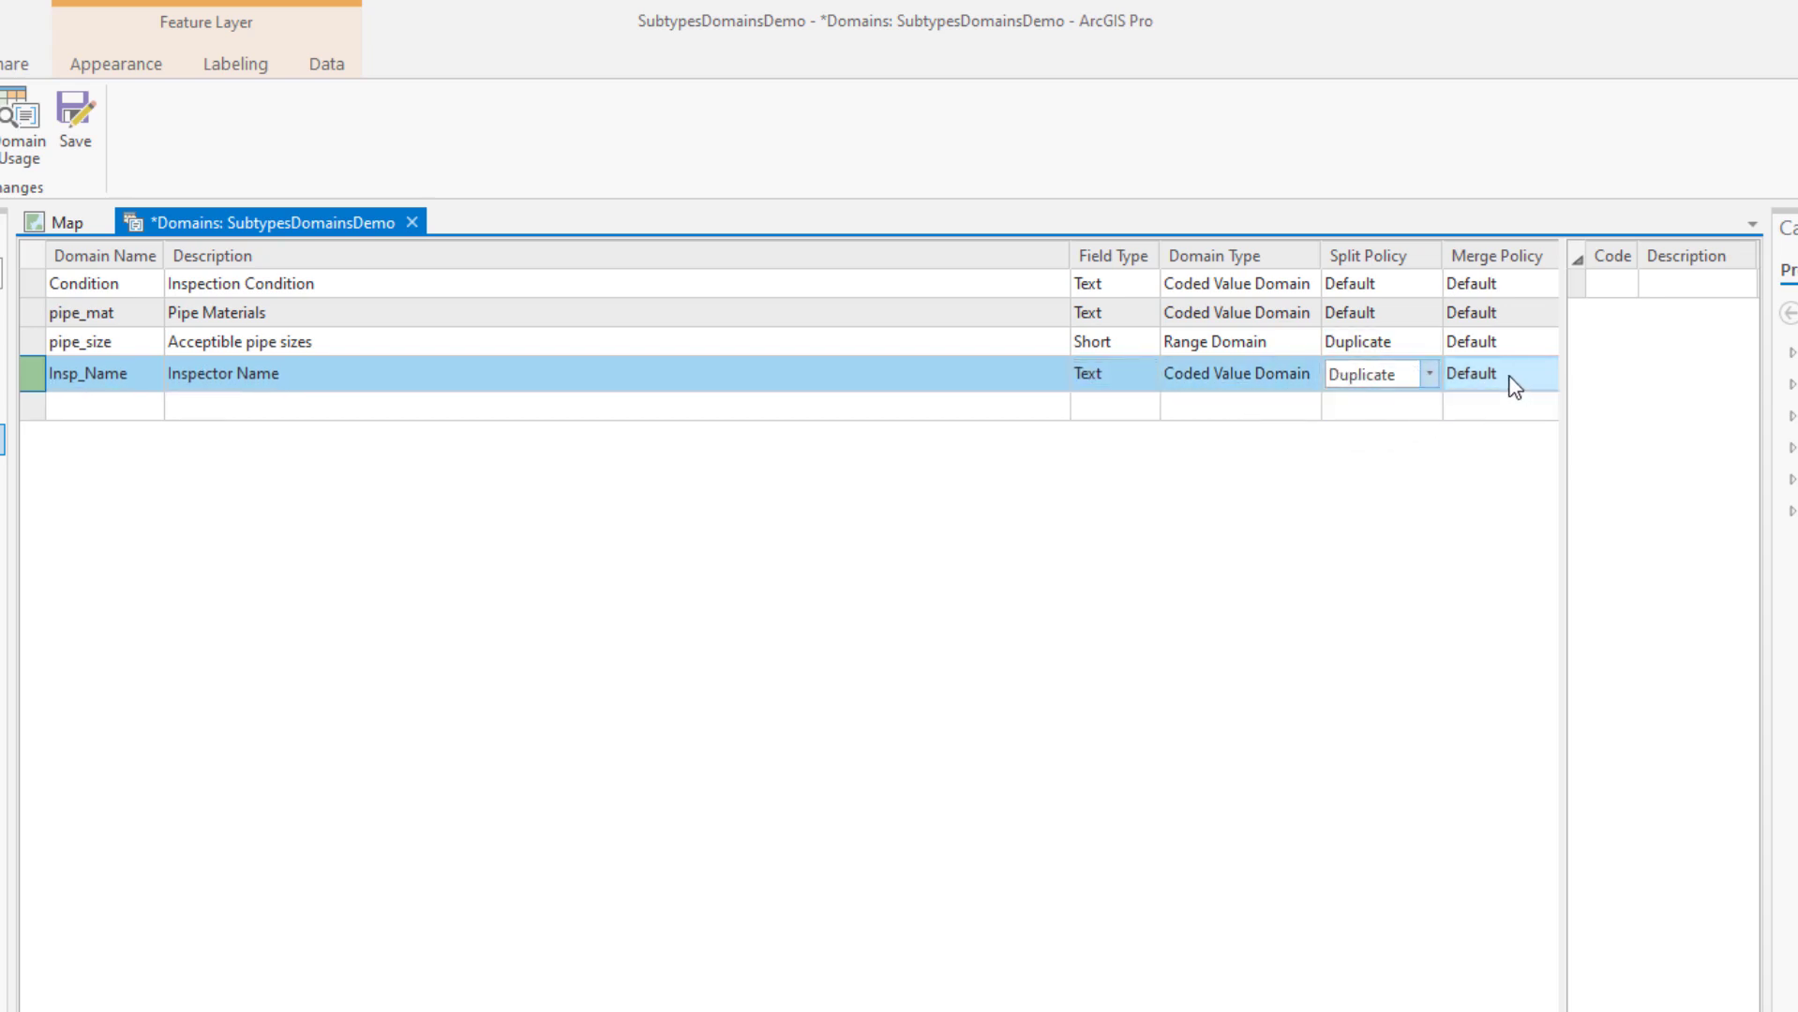
left_click(1513, 387)
left_click(1511, 386)
left_click(1540, 374)
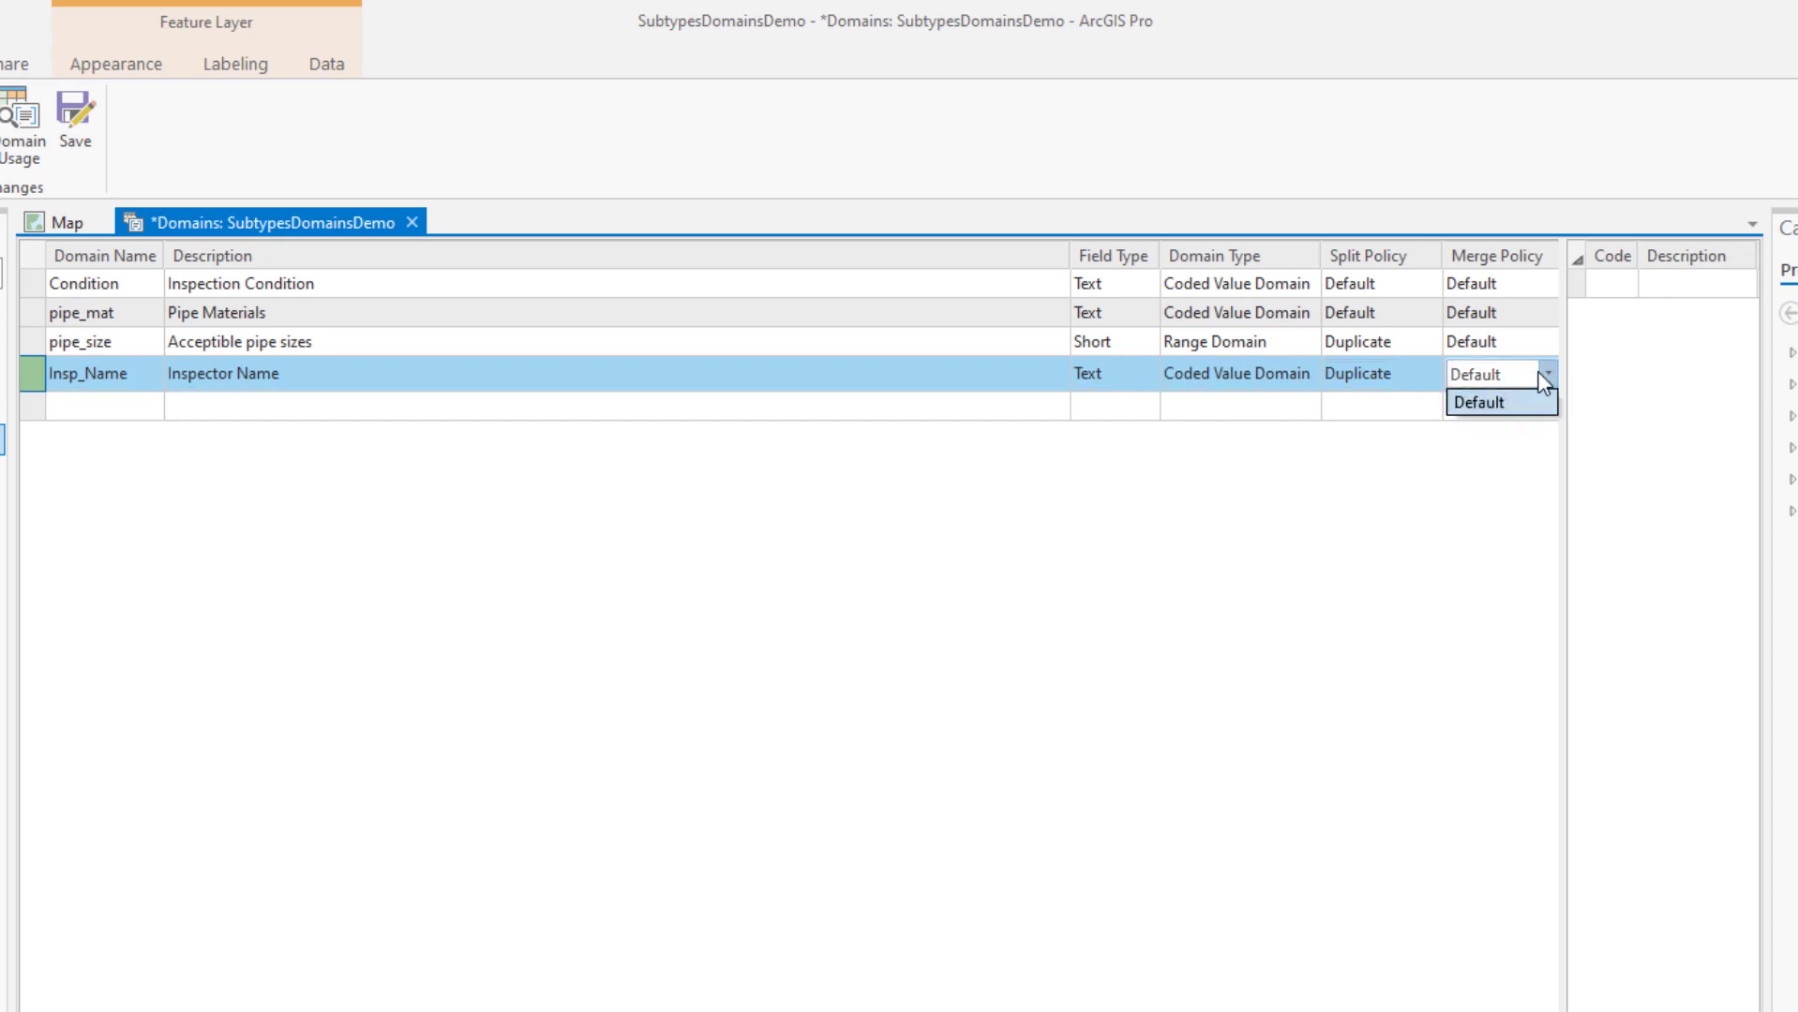
left_click(1522, 403)
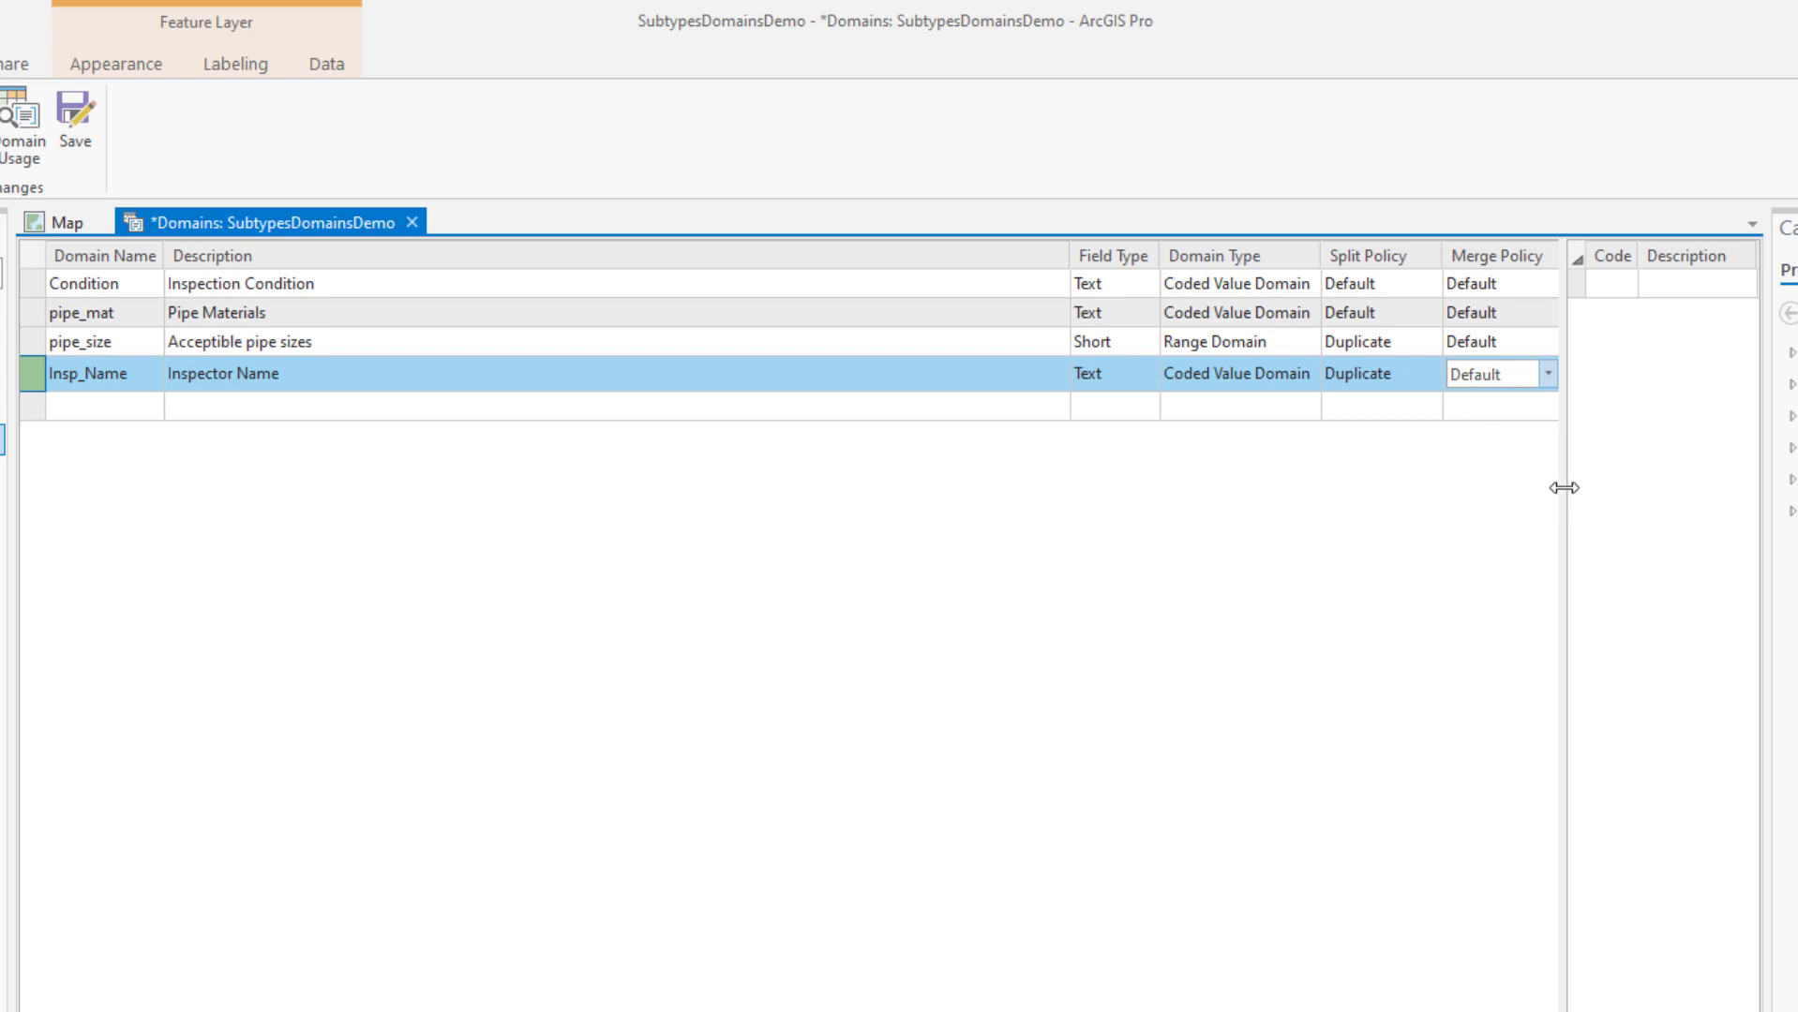
left_click_drag(1564, 487, 1034, 489)
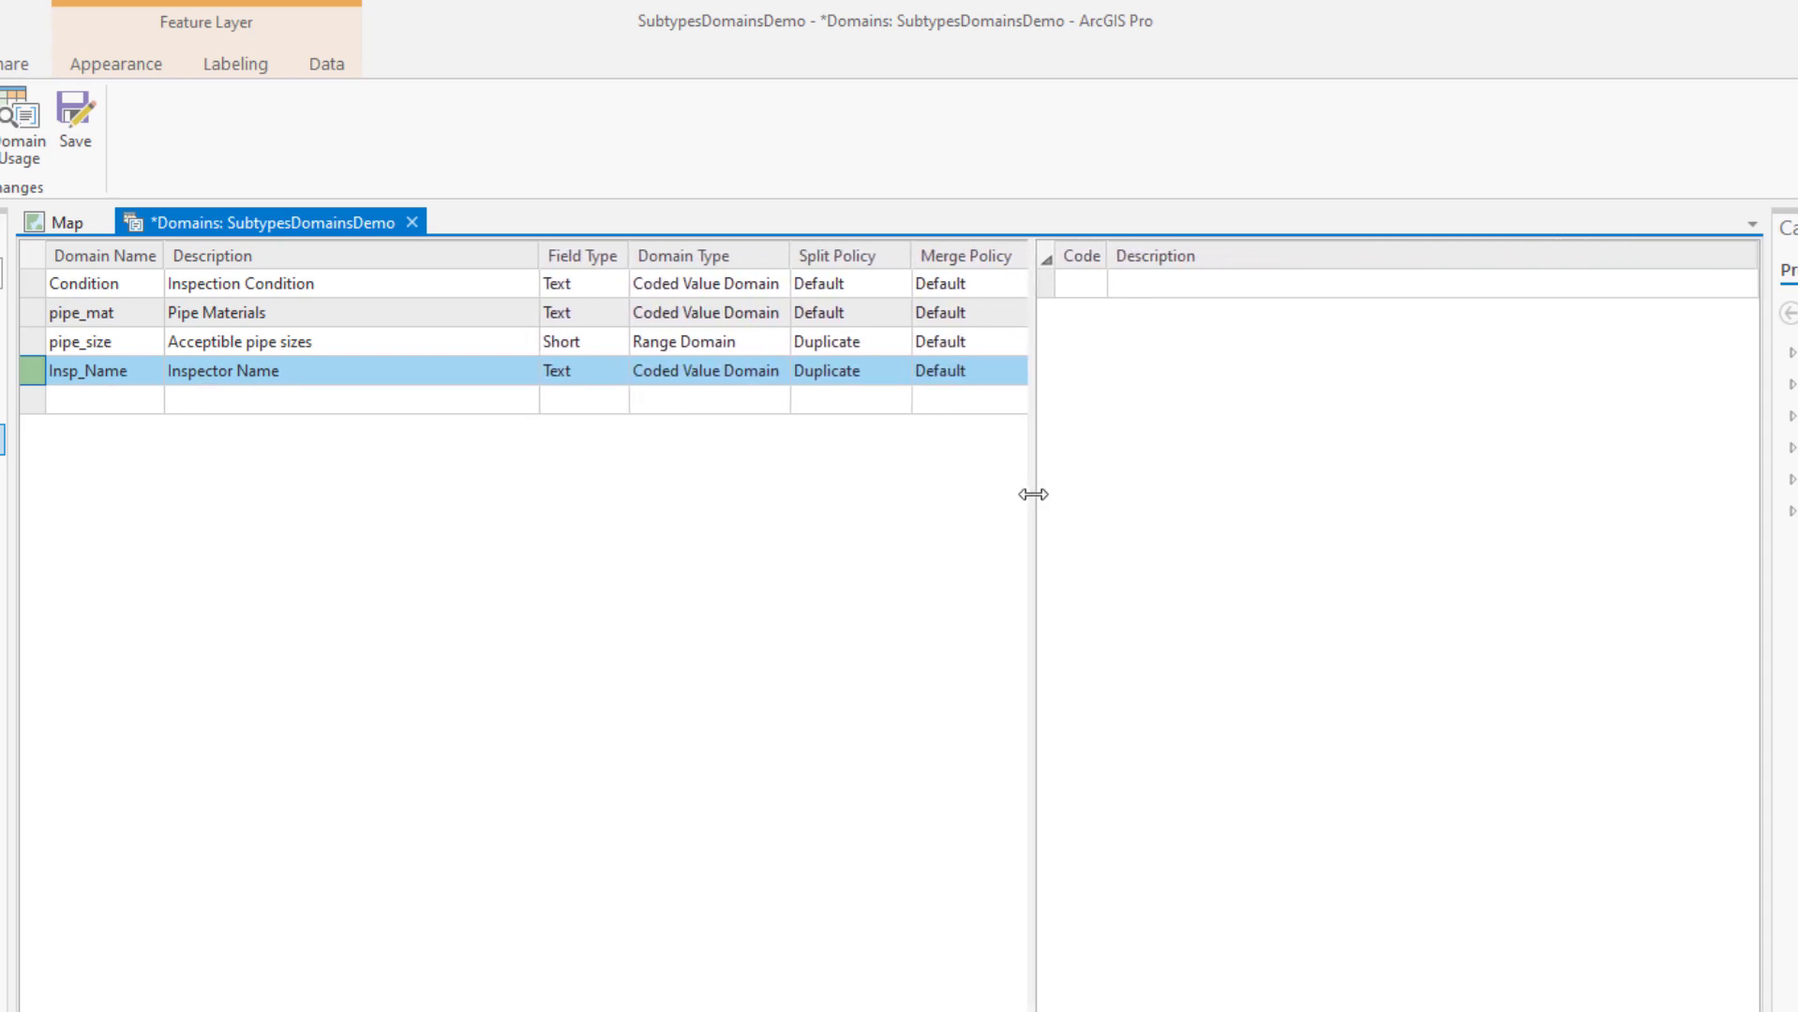
Enter the first two inspector codes, TC and NP, each with the inspector's full name
left_click(1089, 293)
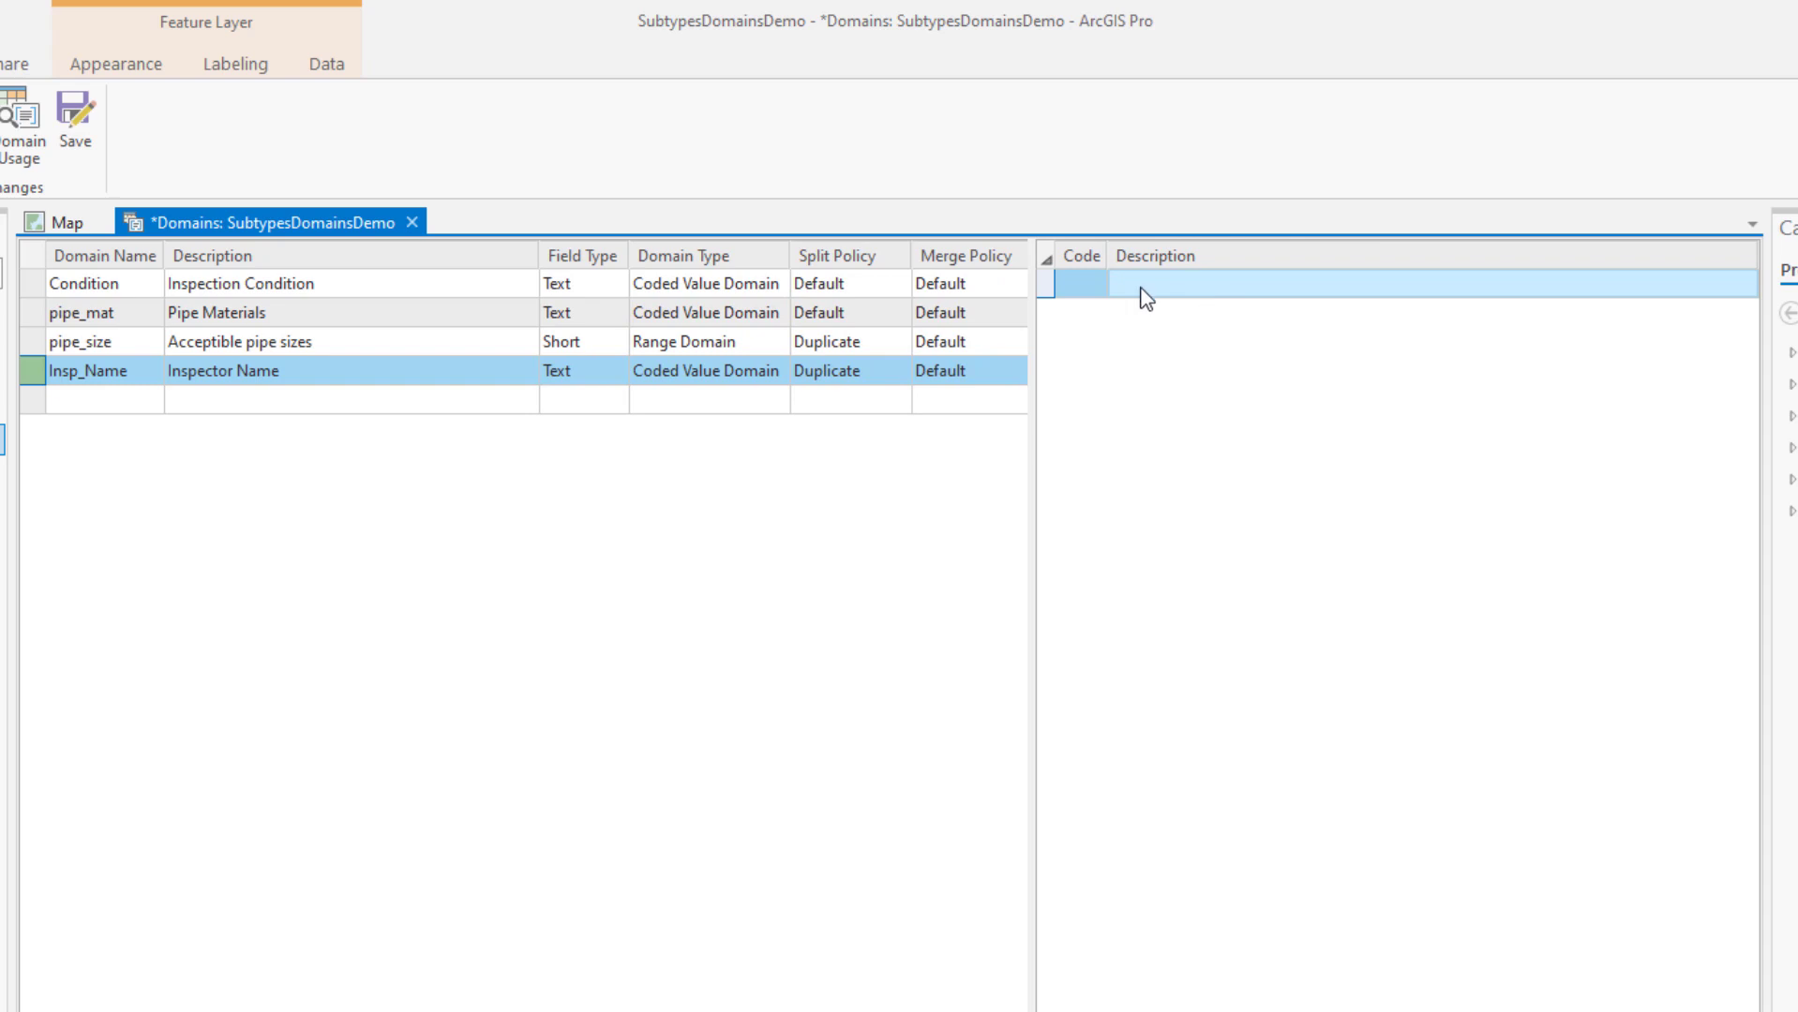
left_click(1091, 286)
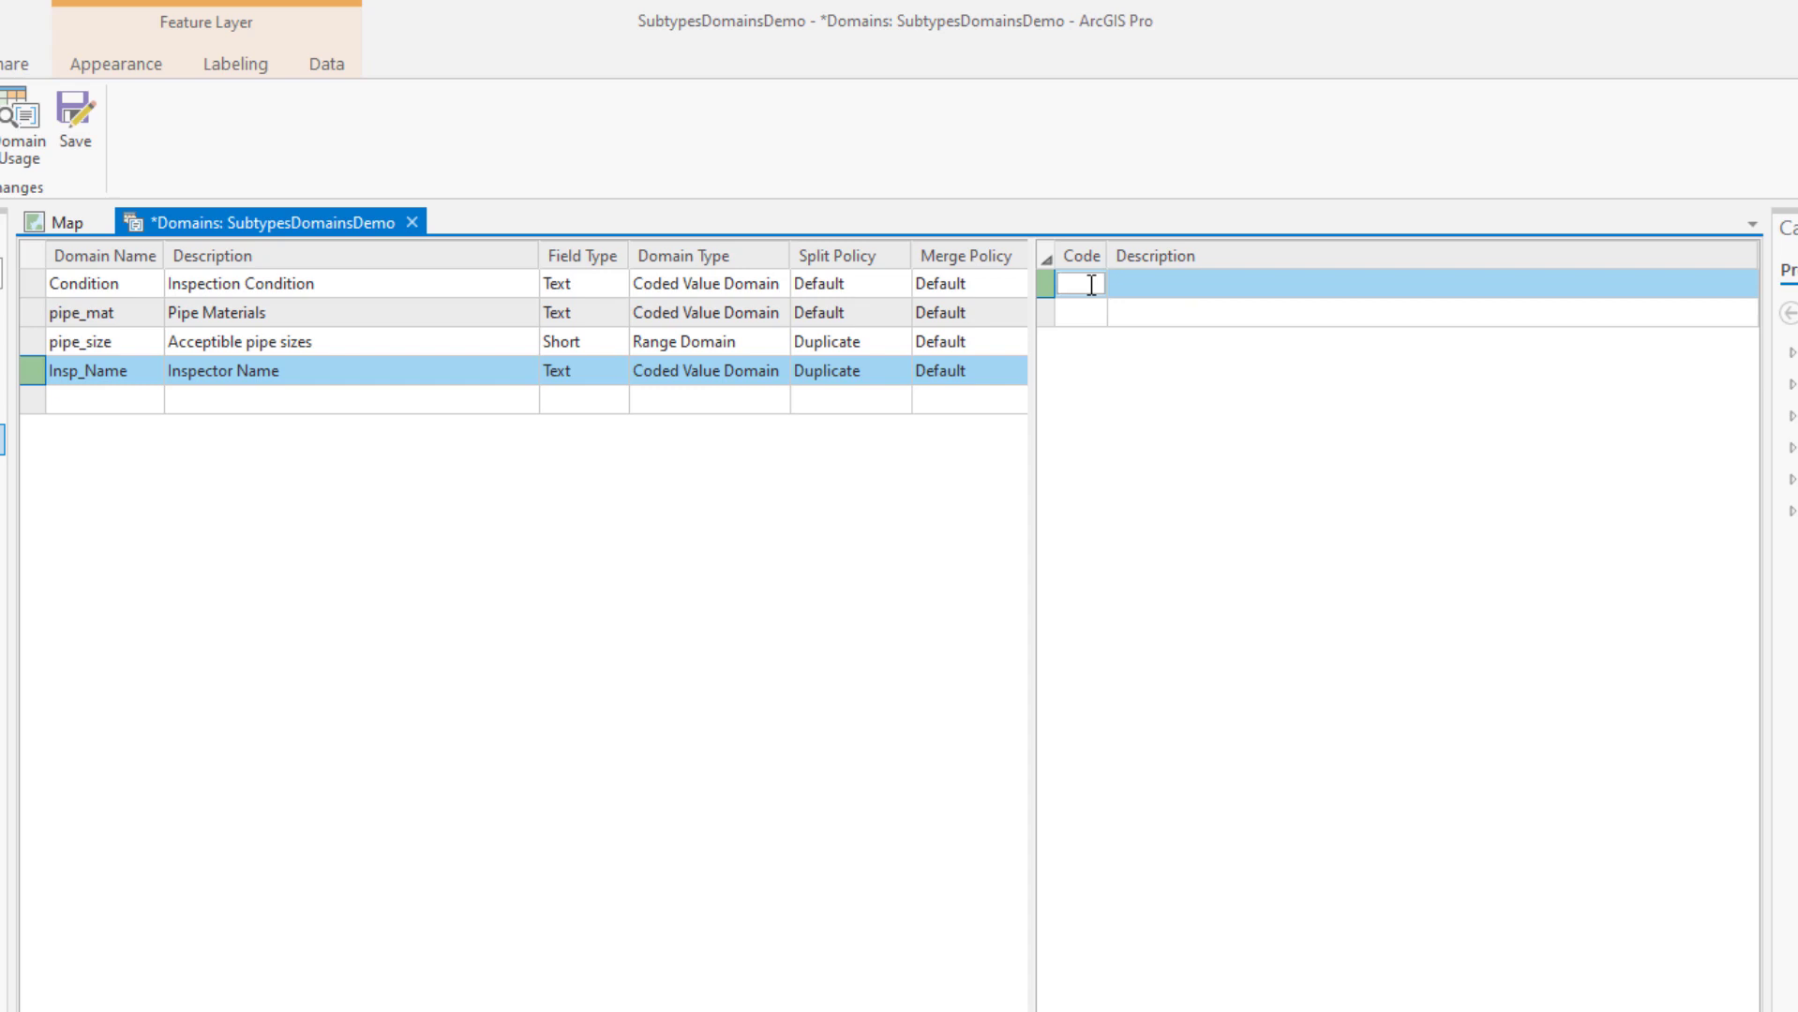
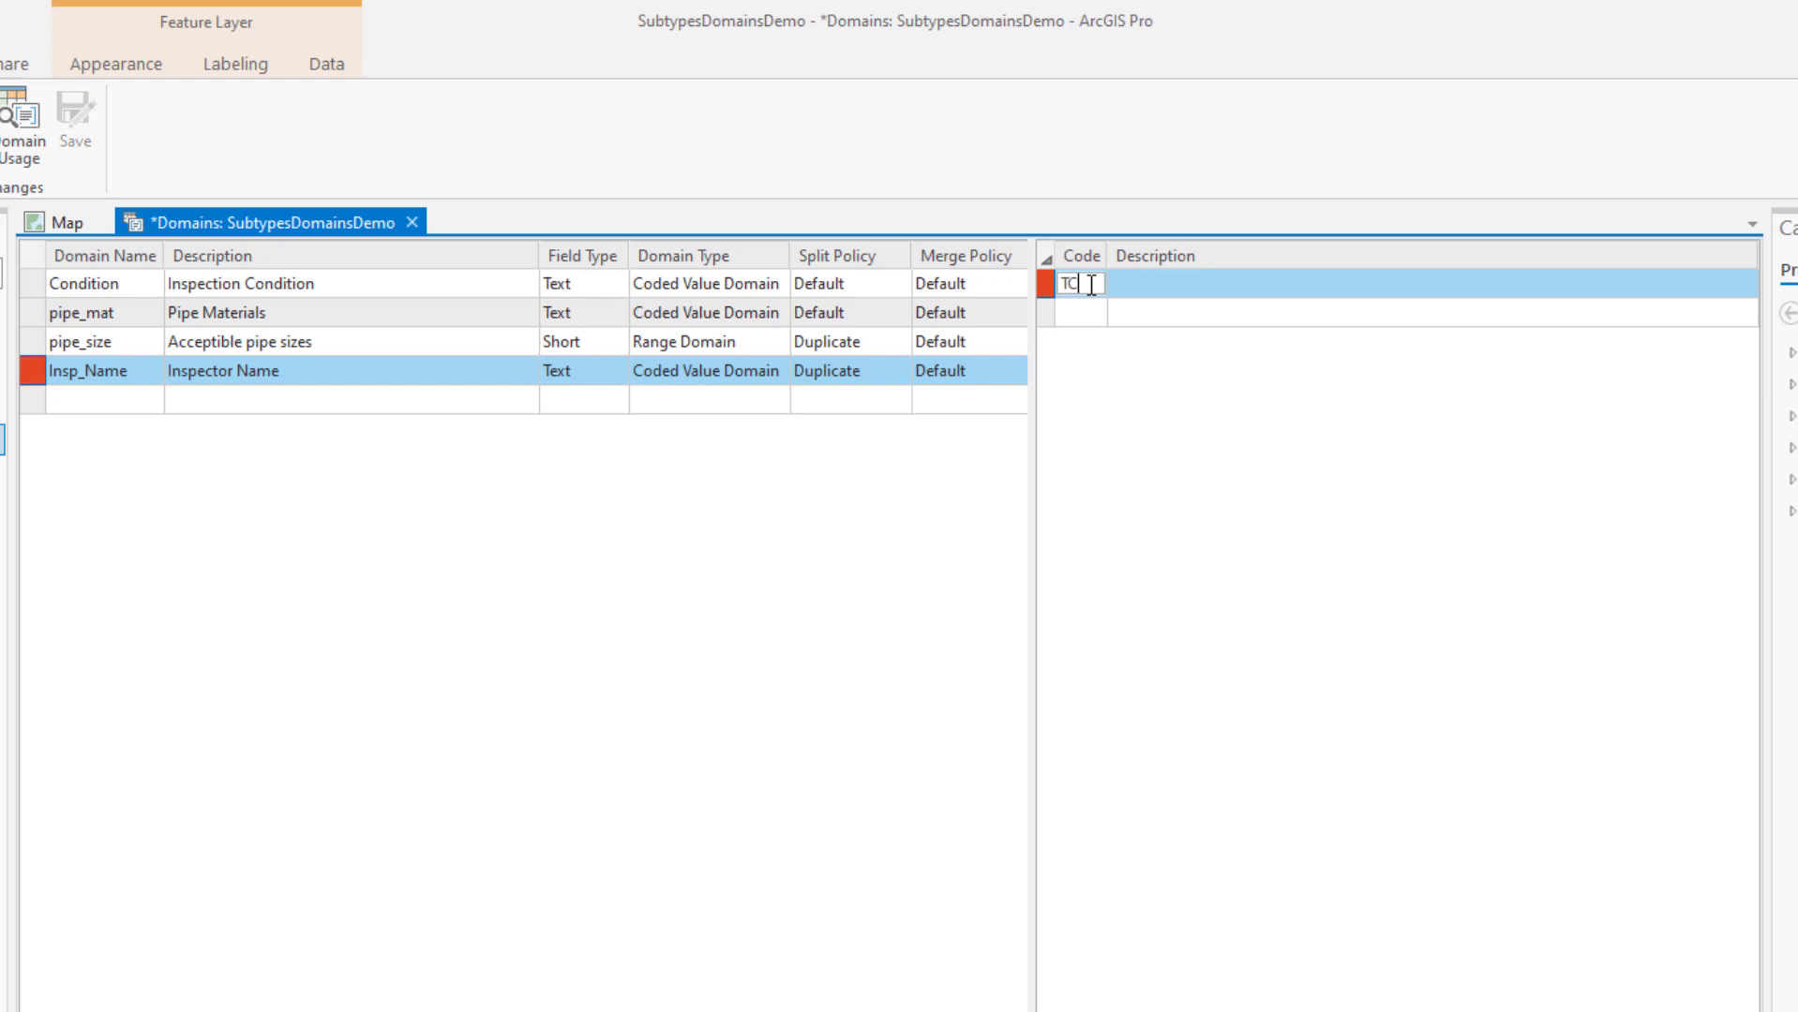
key("Tab")
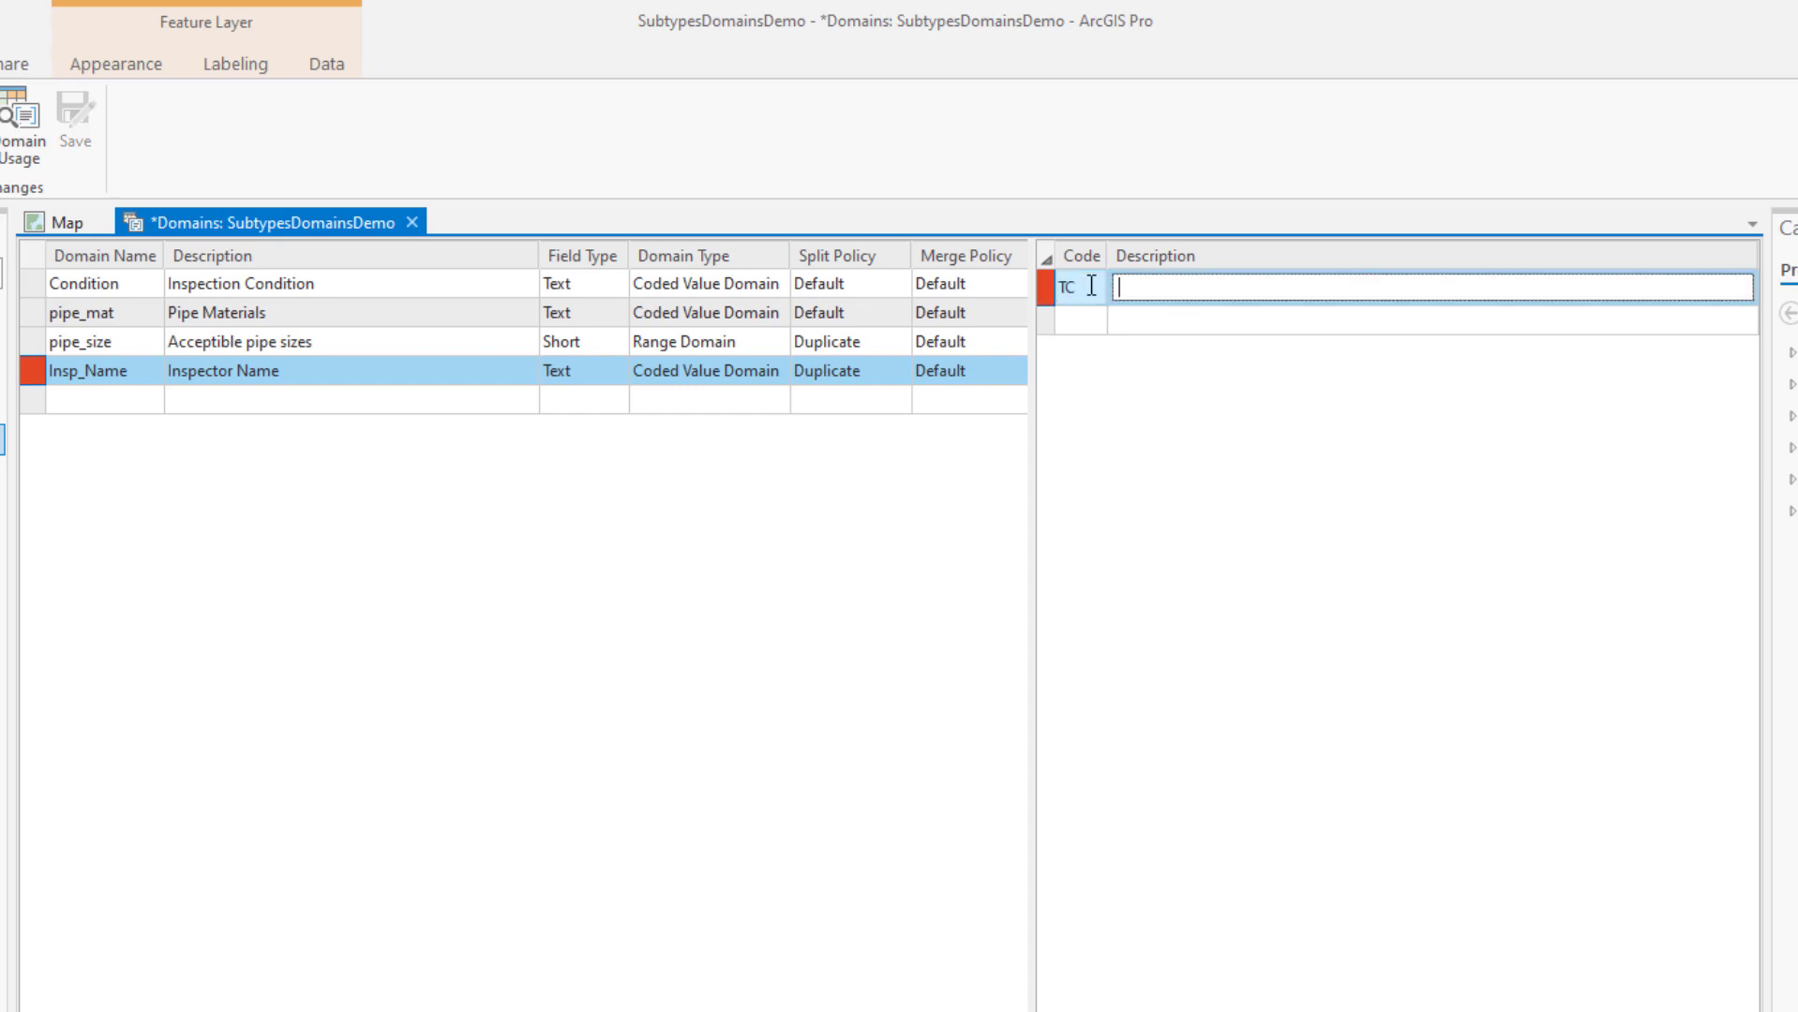
left_click(1078, 319)
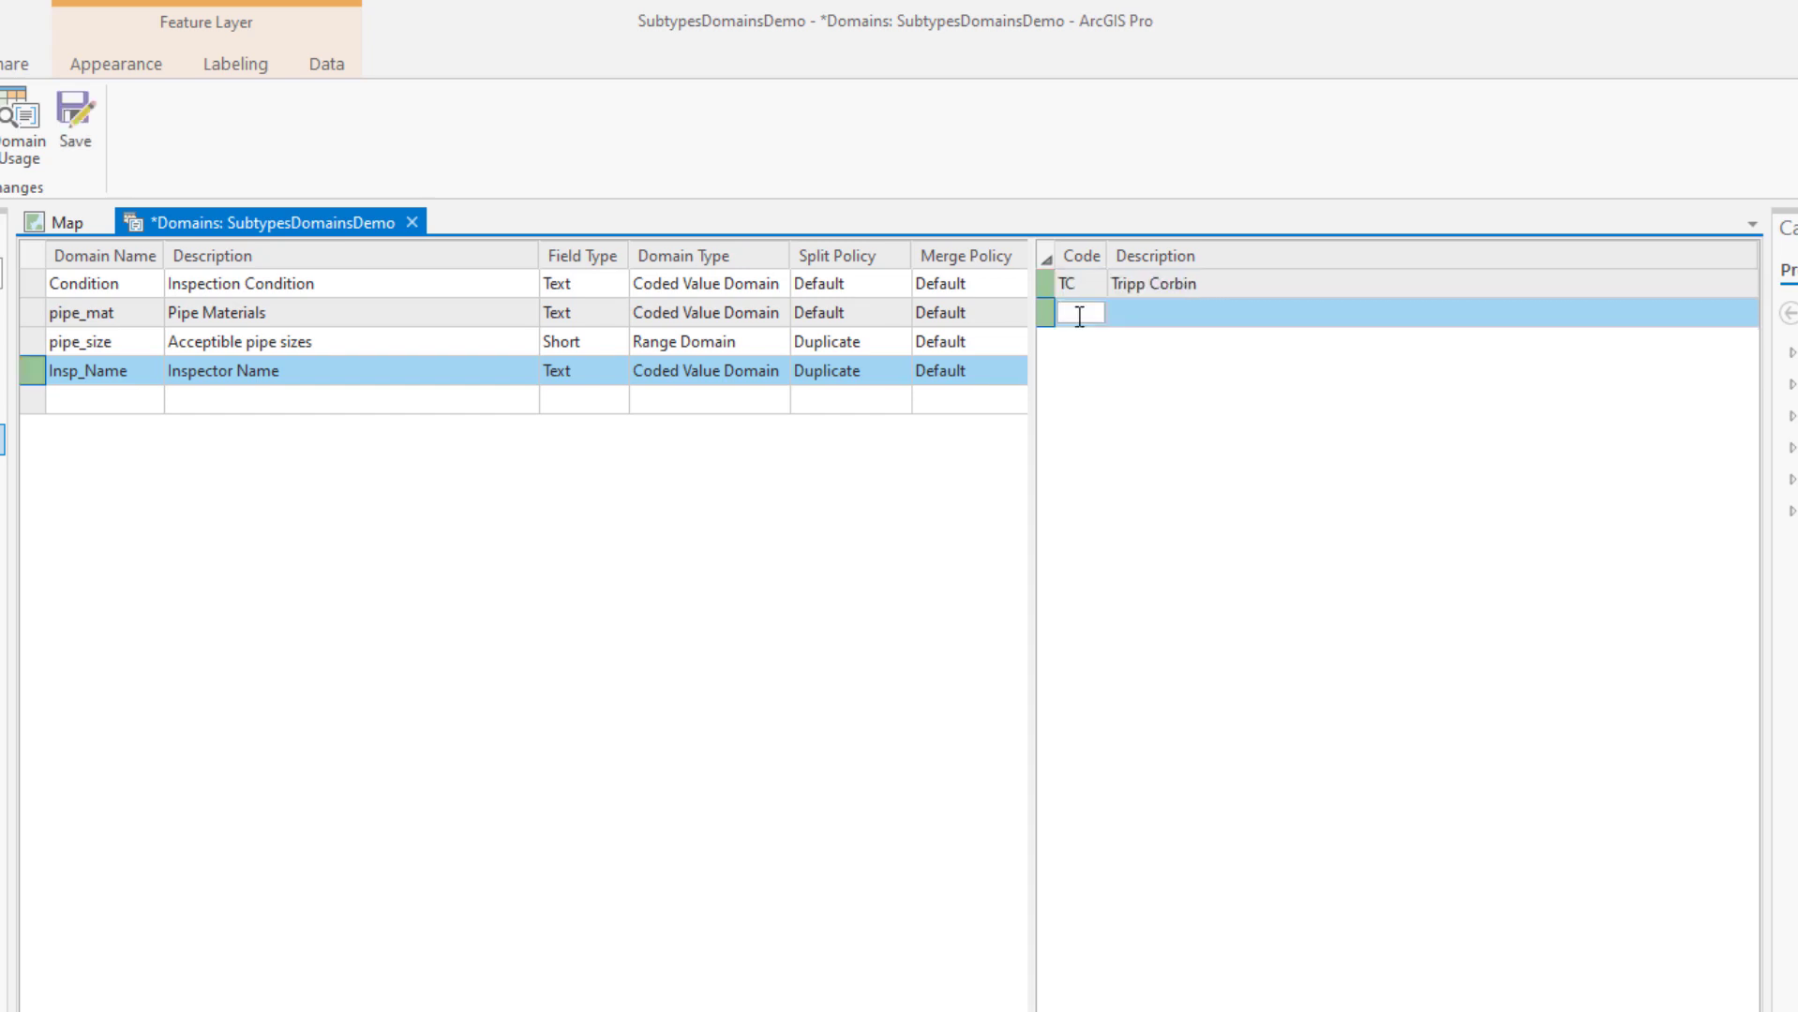
type("NP")
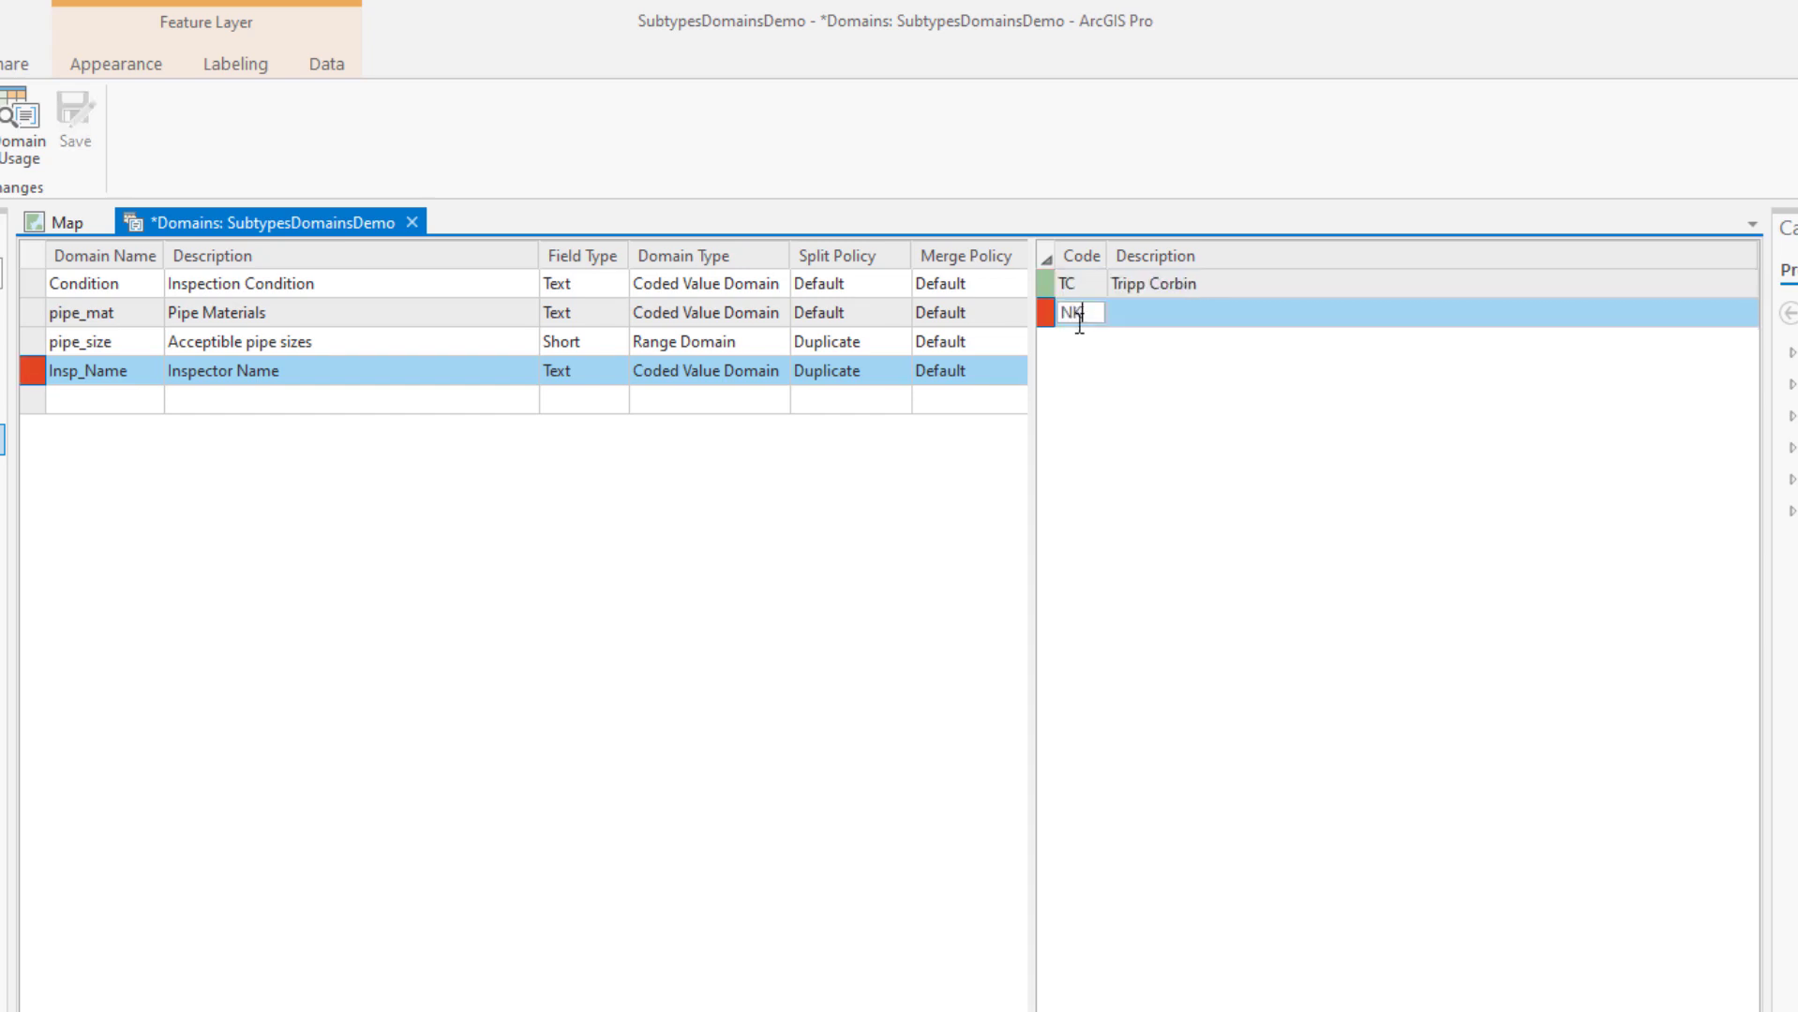
left_click(1122, 306)
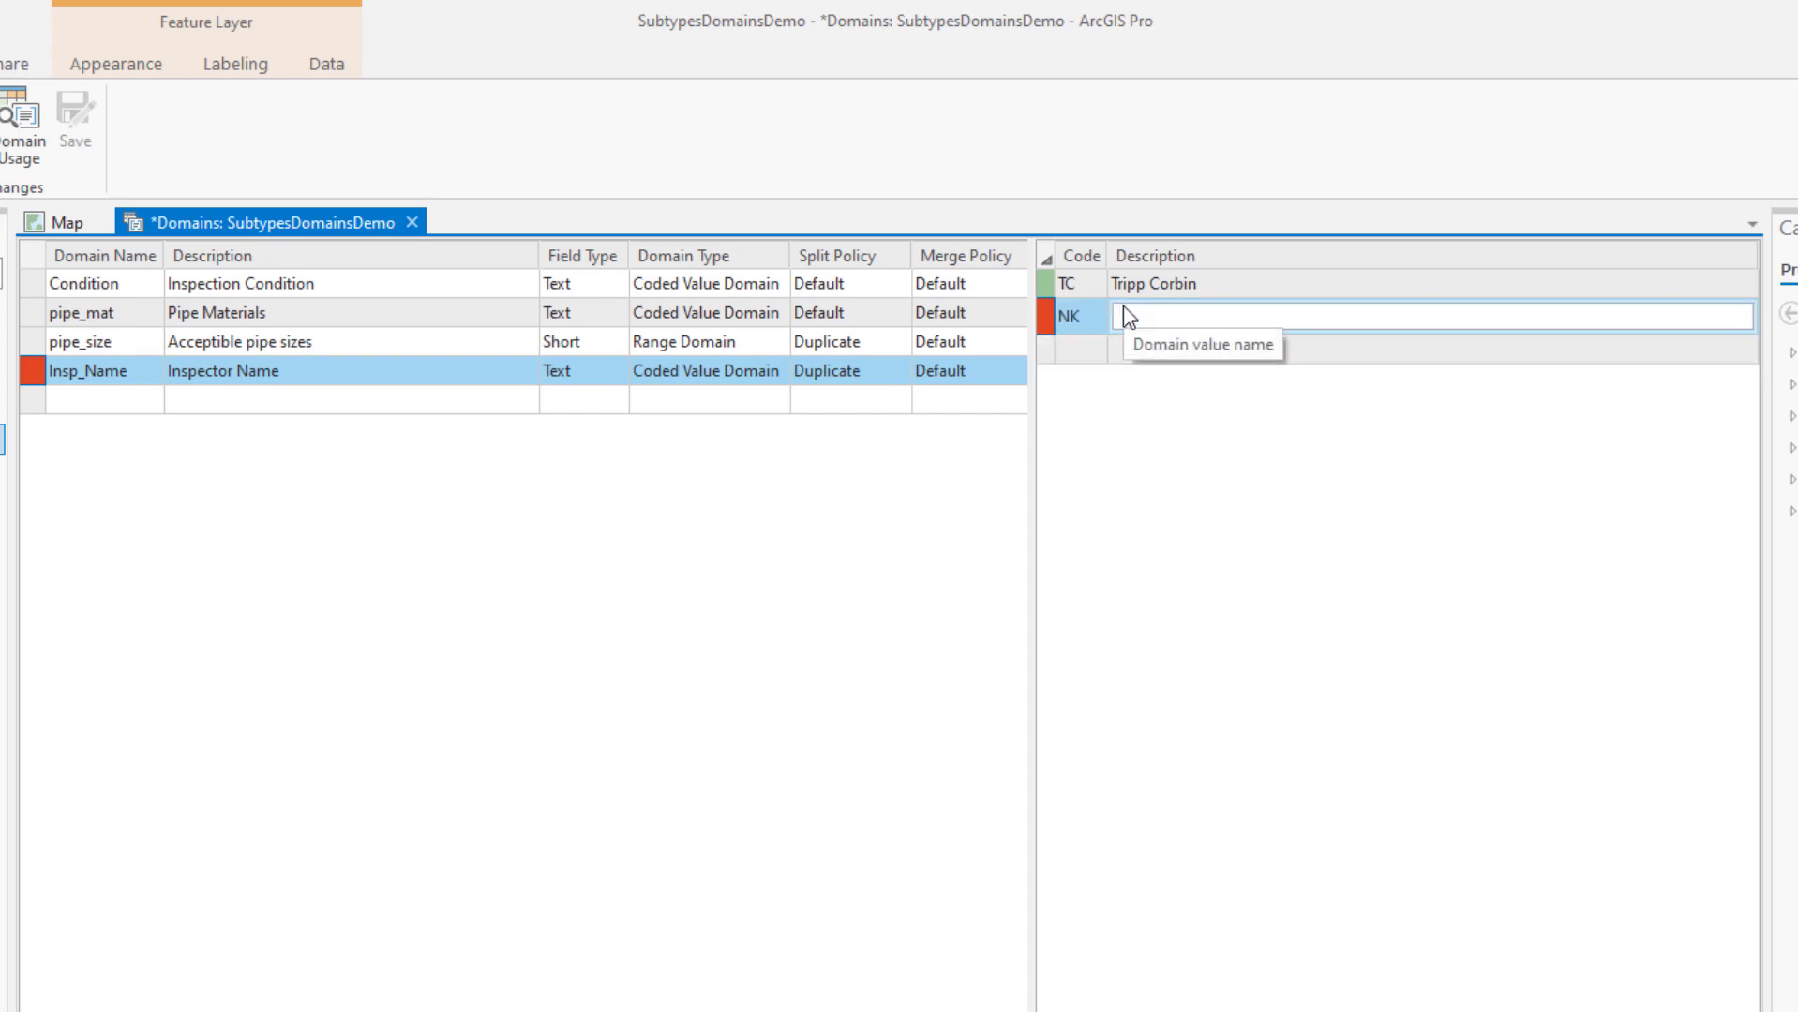
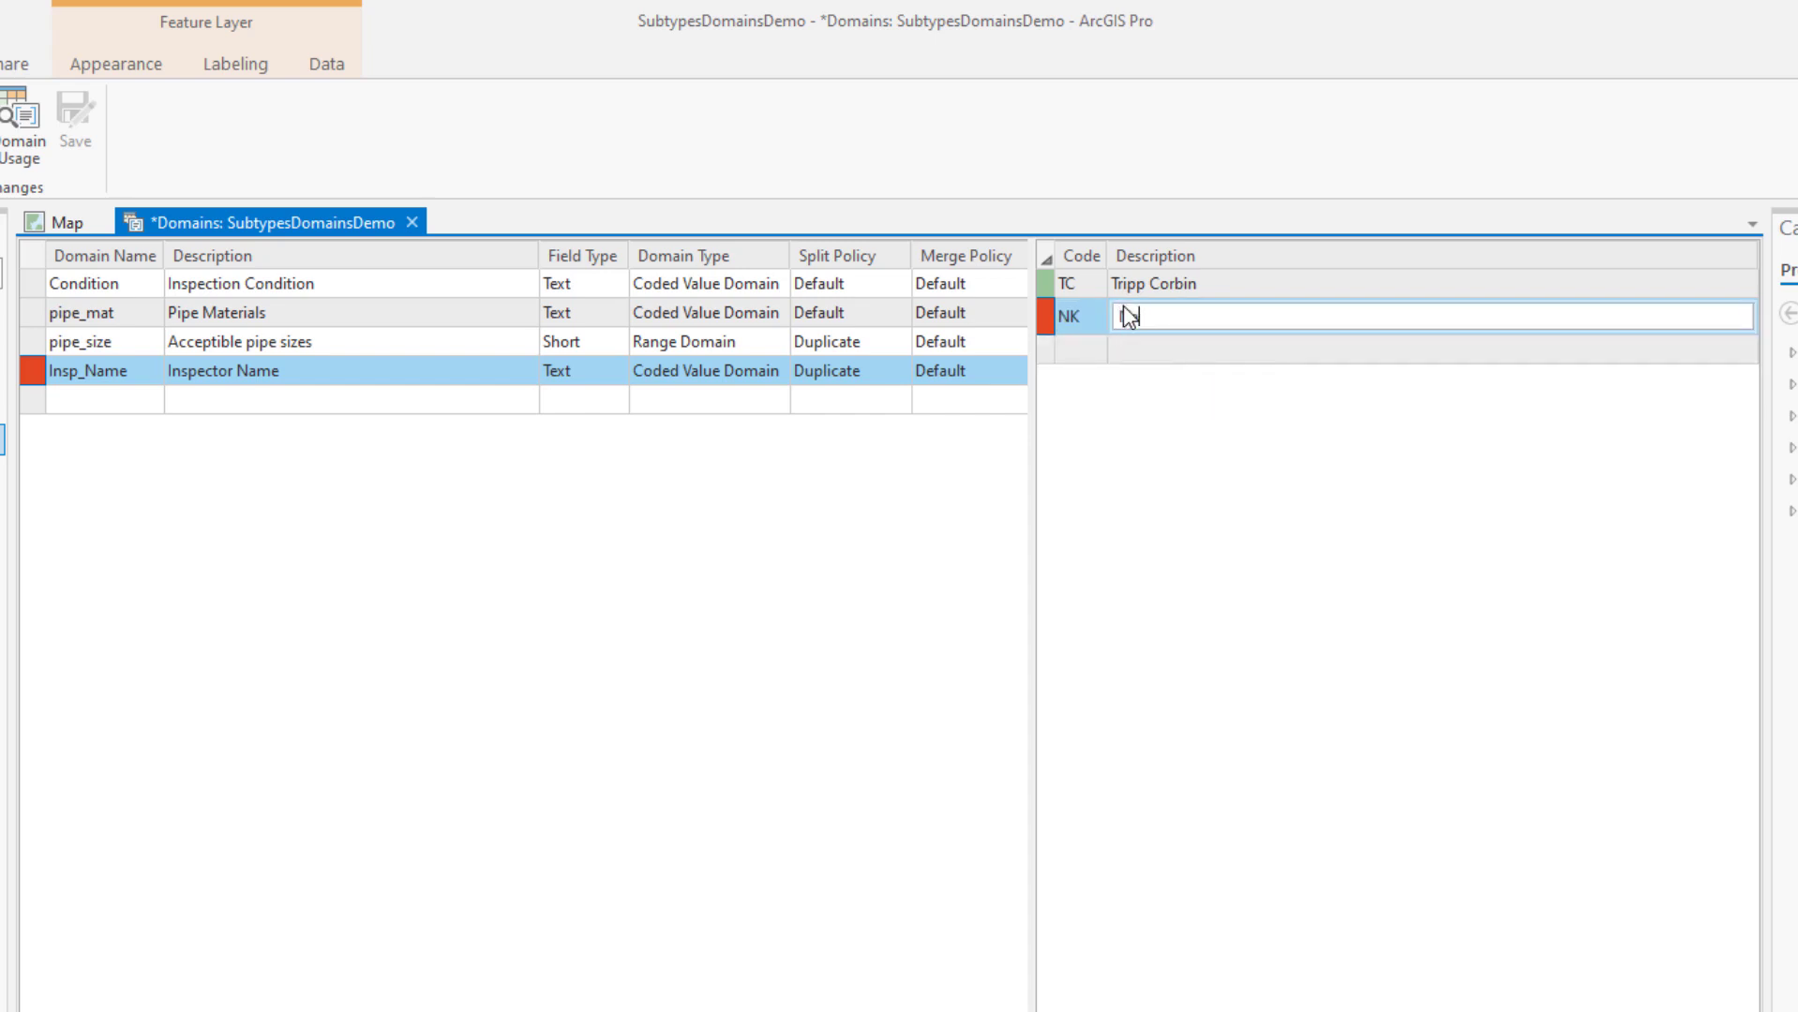
key("Return")
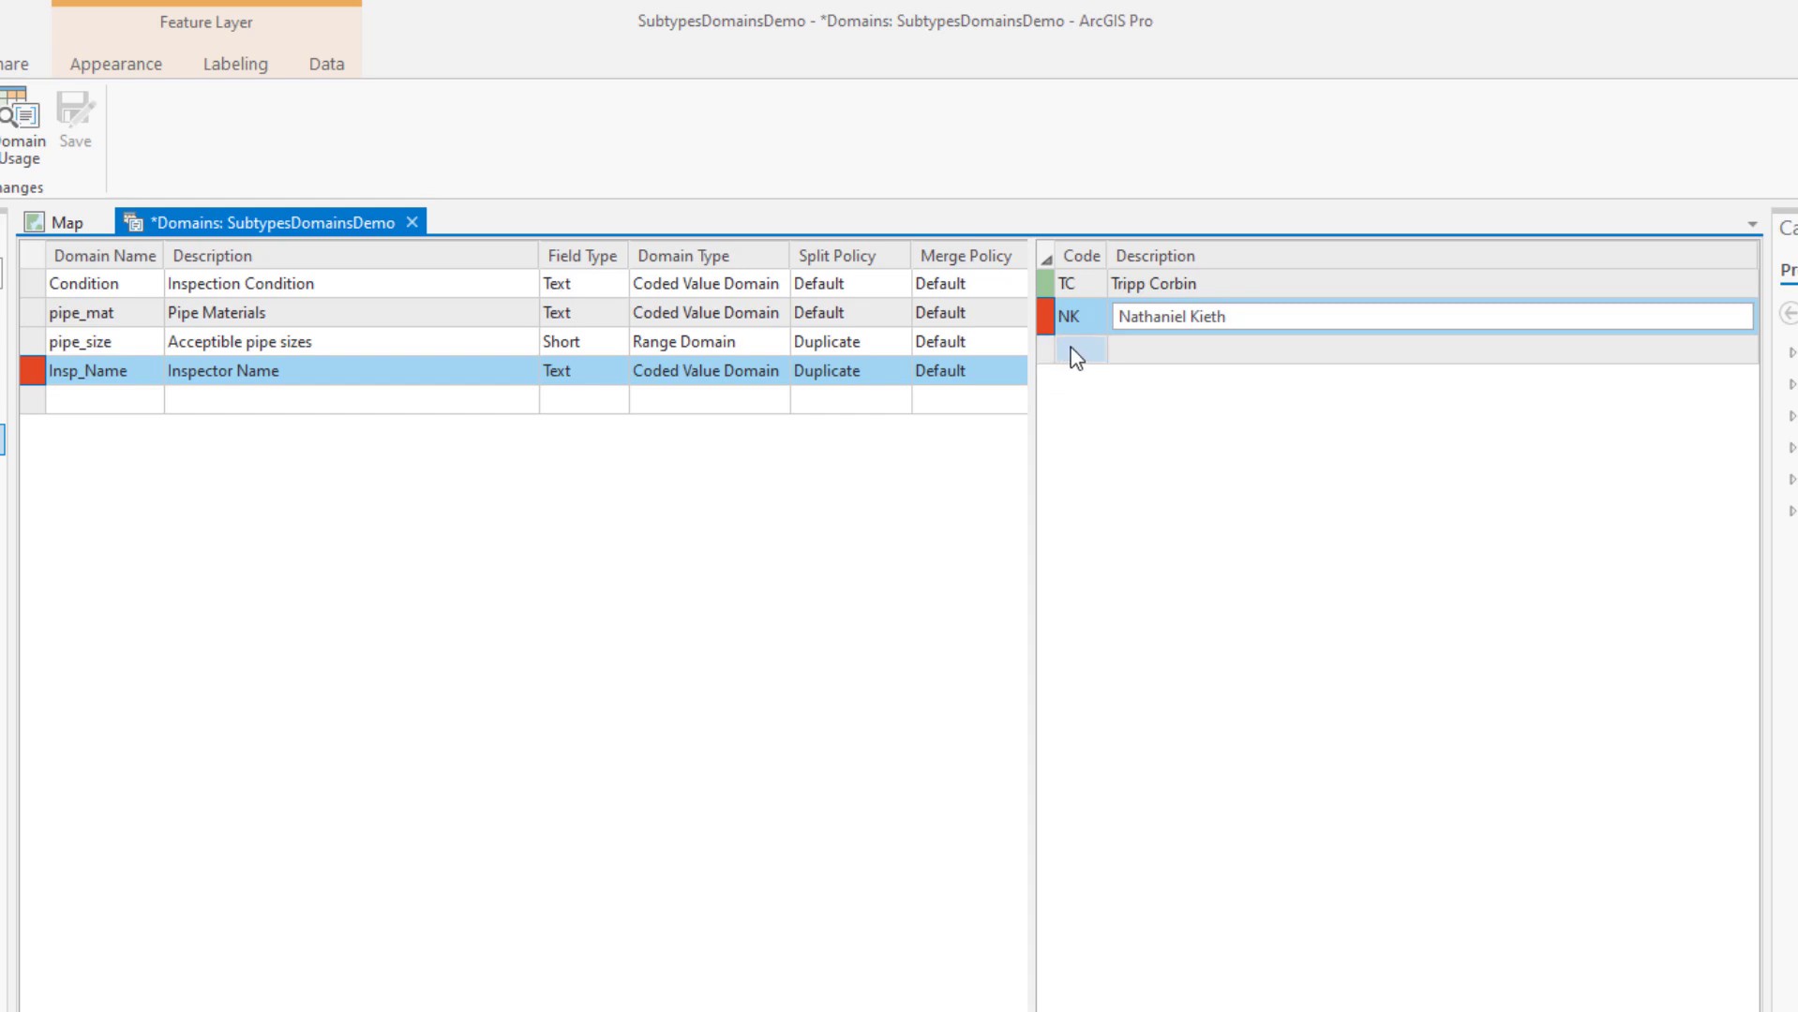
left_click(1070, 348)
Enter inspector codes CM and CW with their full names, correcting a surname typo
left_click(1070, 348)
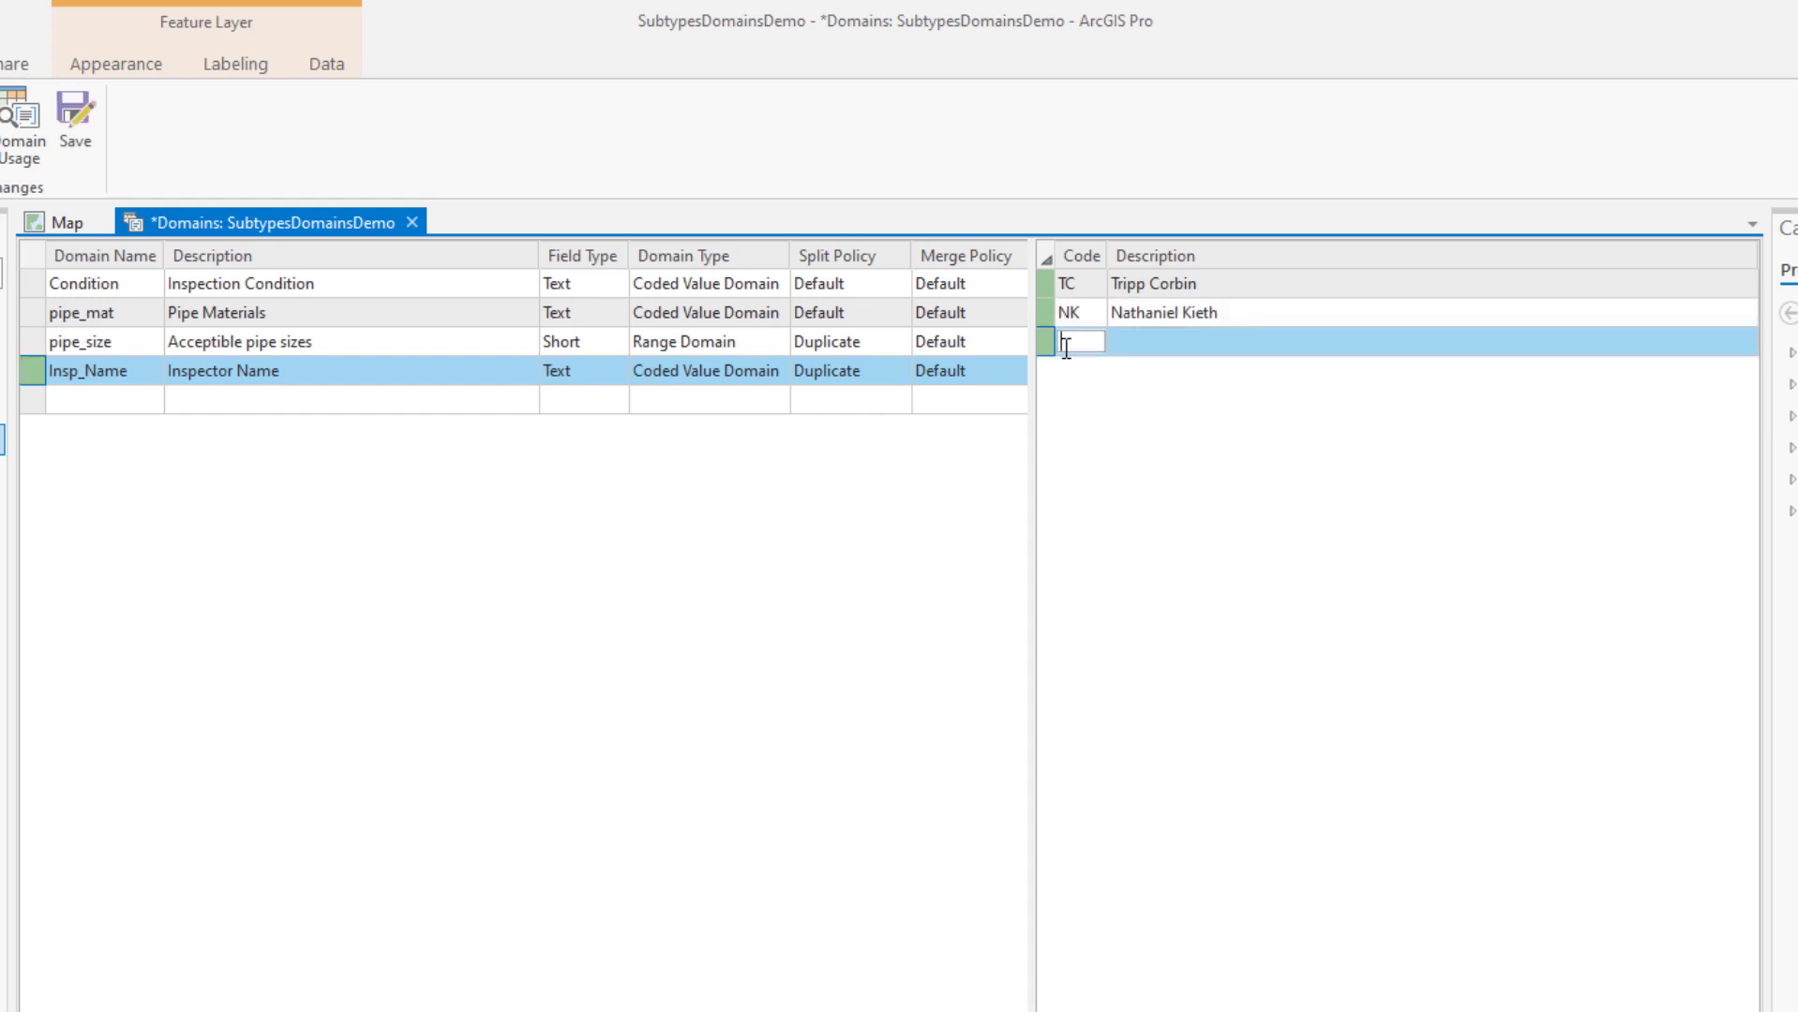
type("CM")
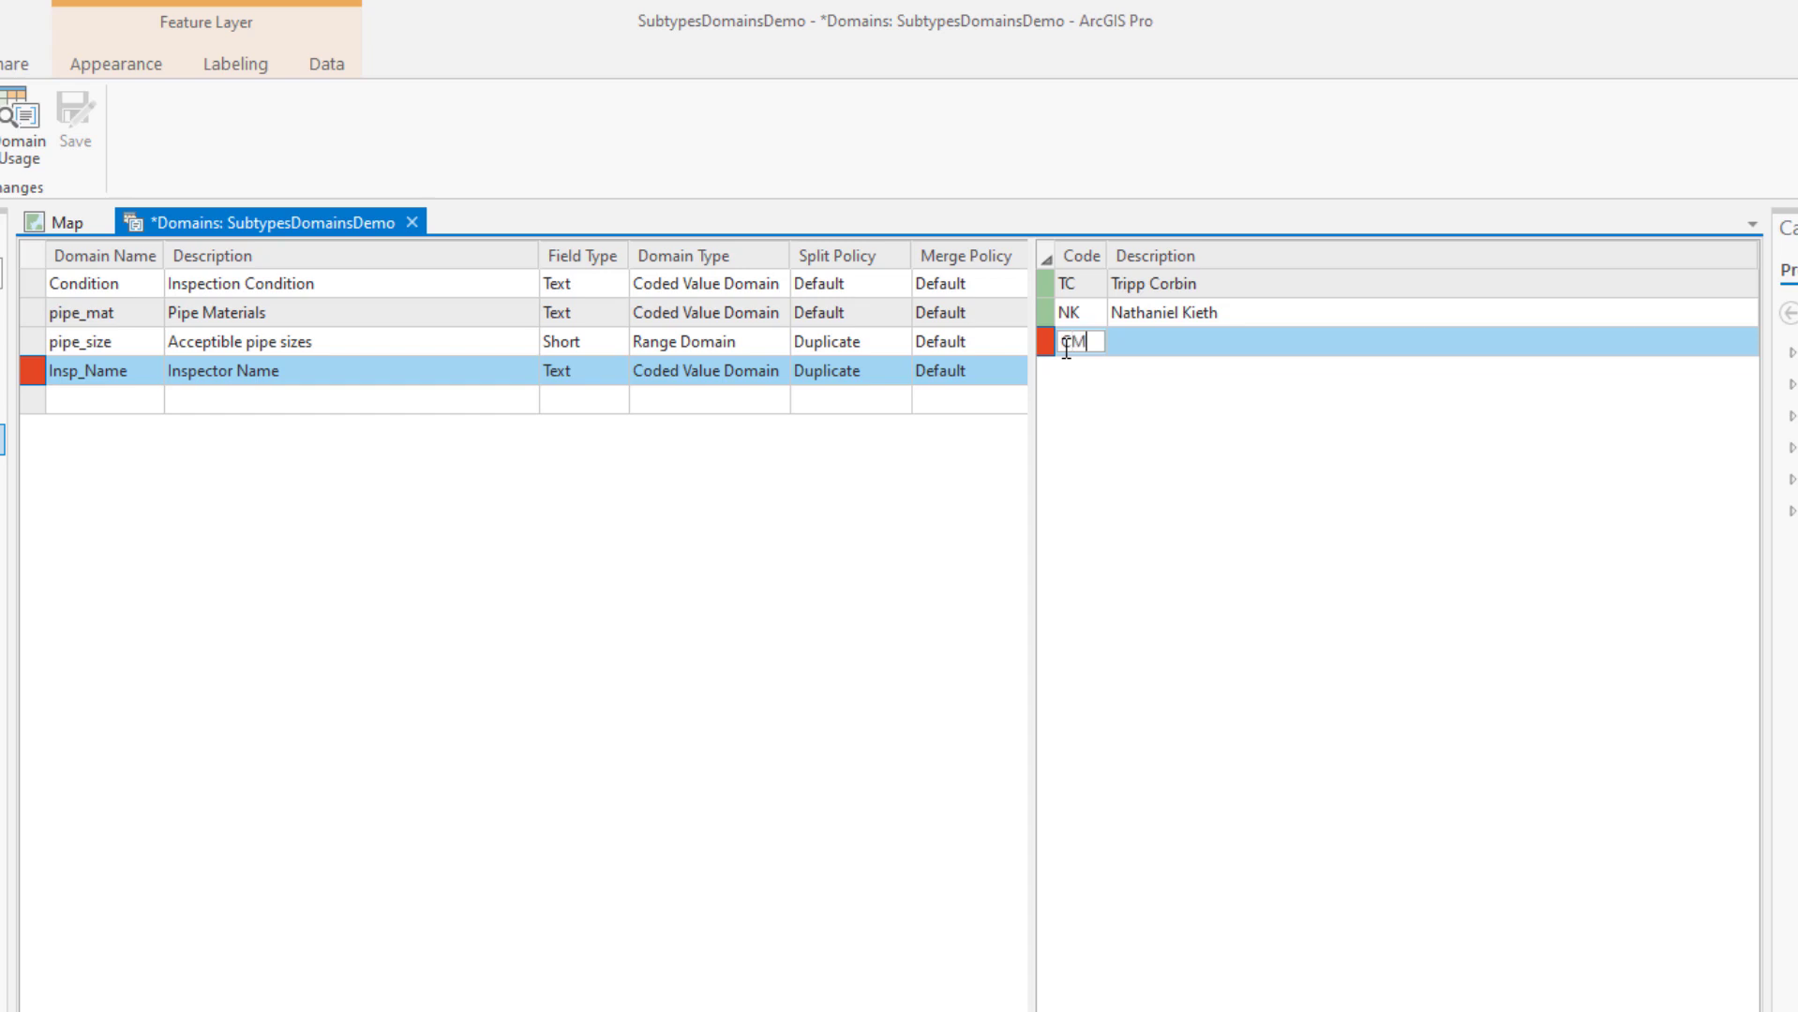
key("Tab")
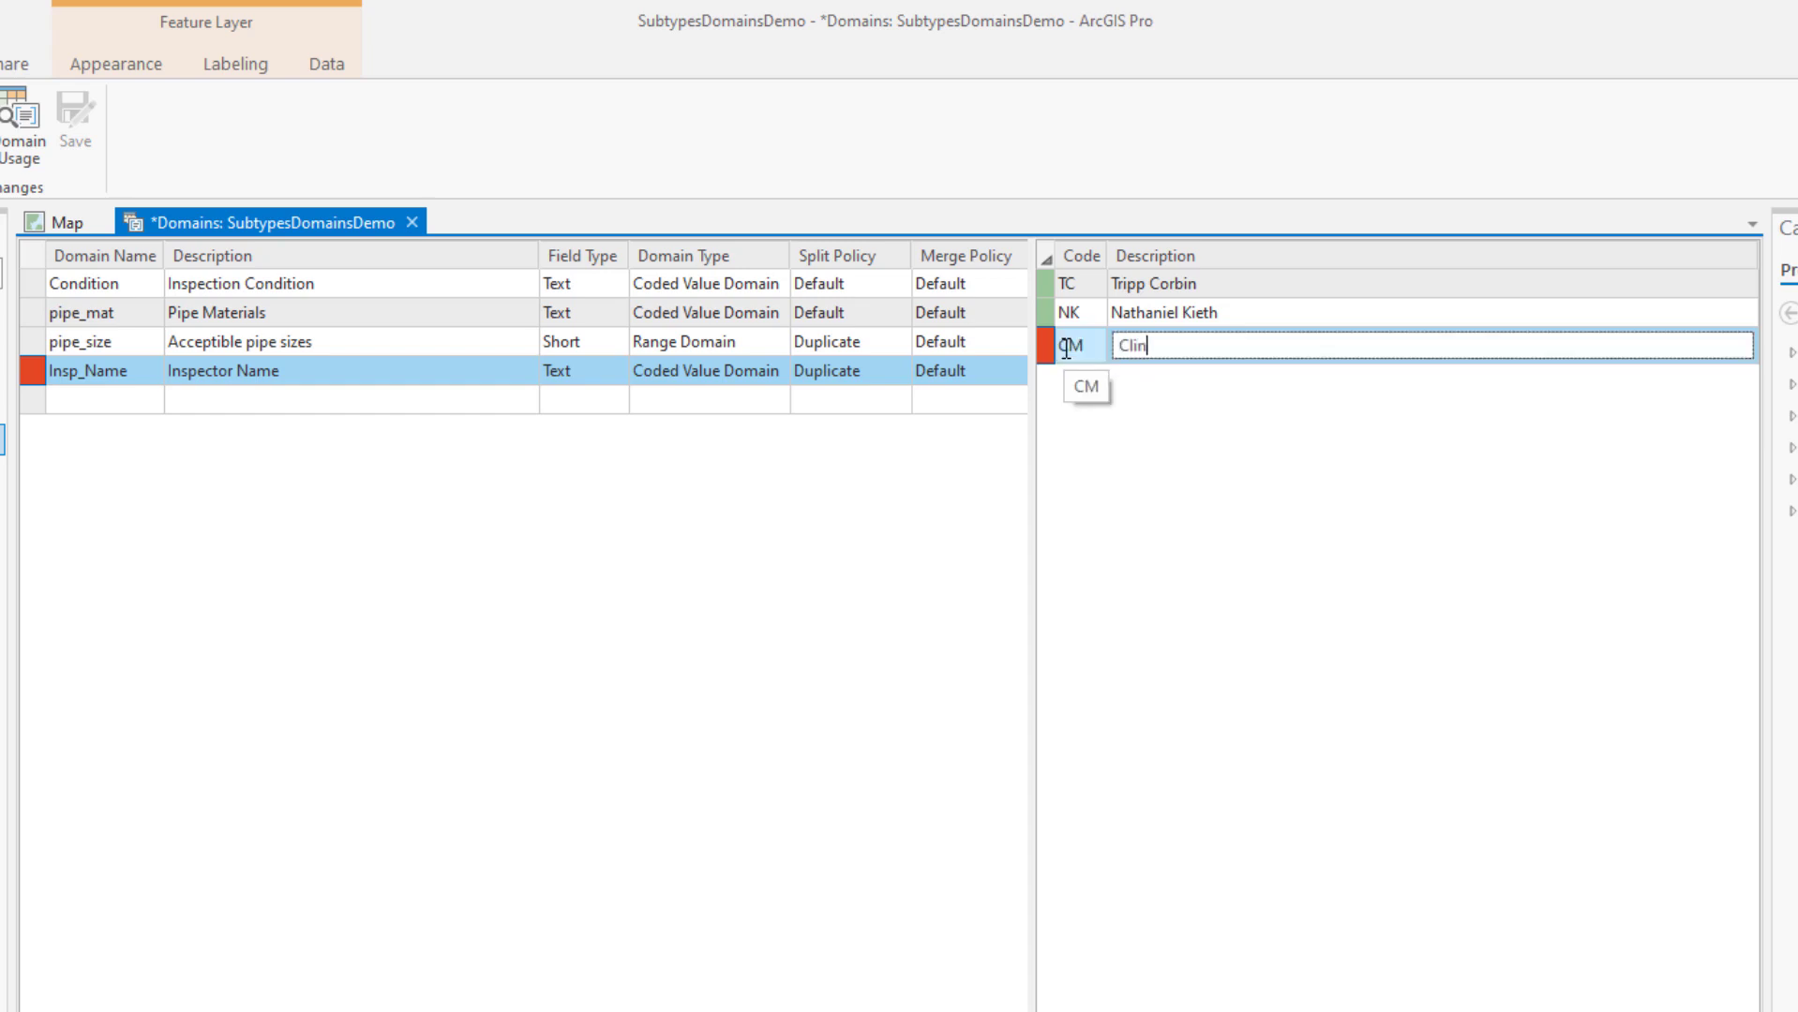
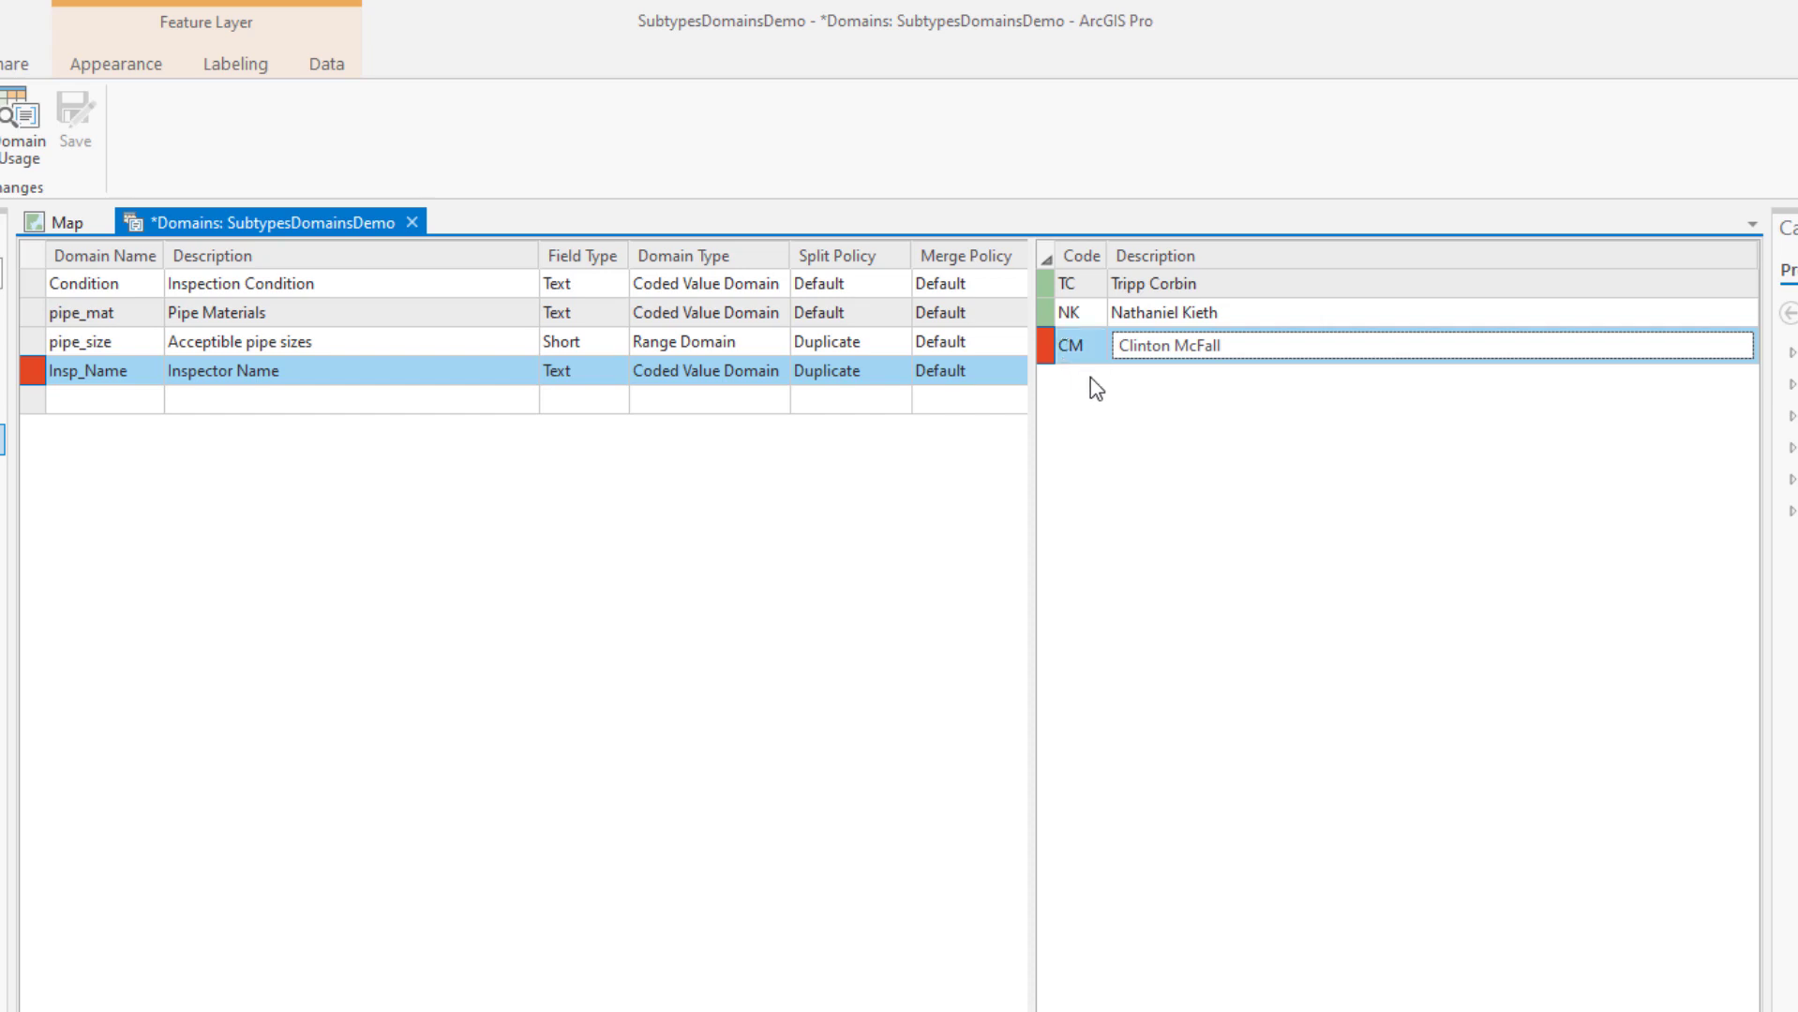
key("Return")
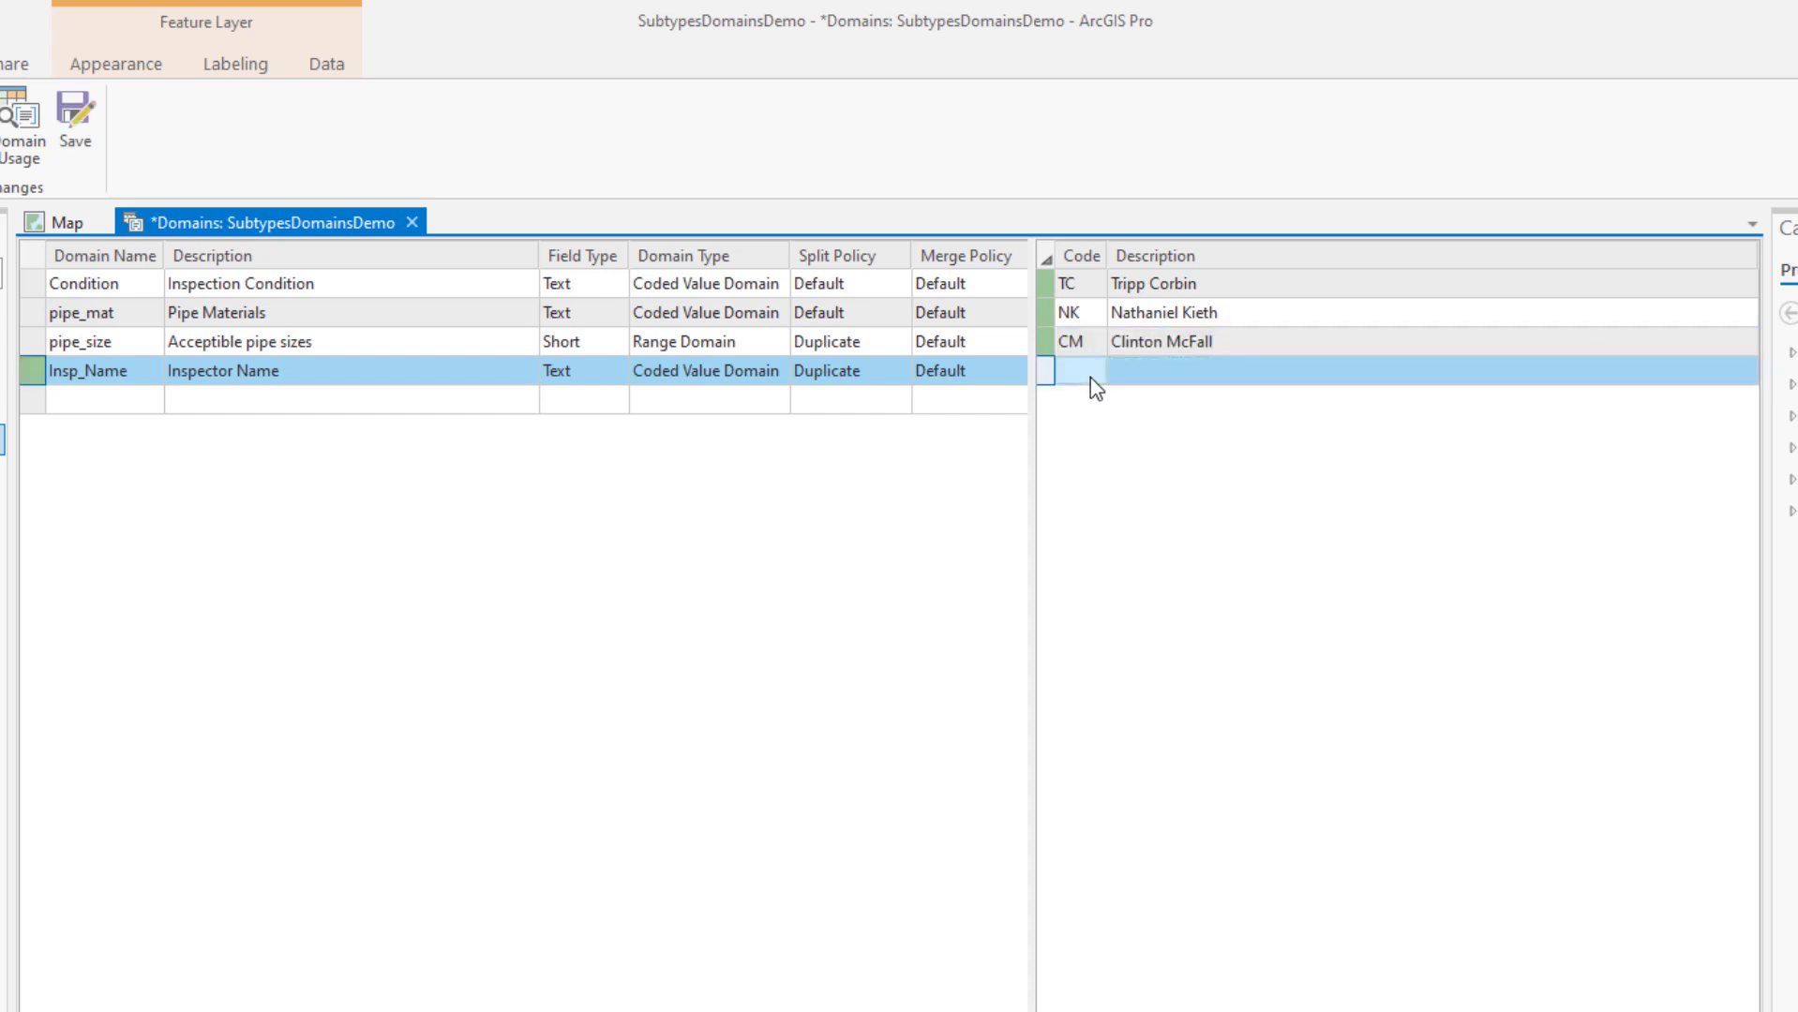
left_click(1085, 375)
type("C")
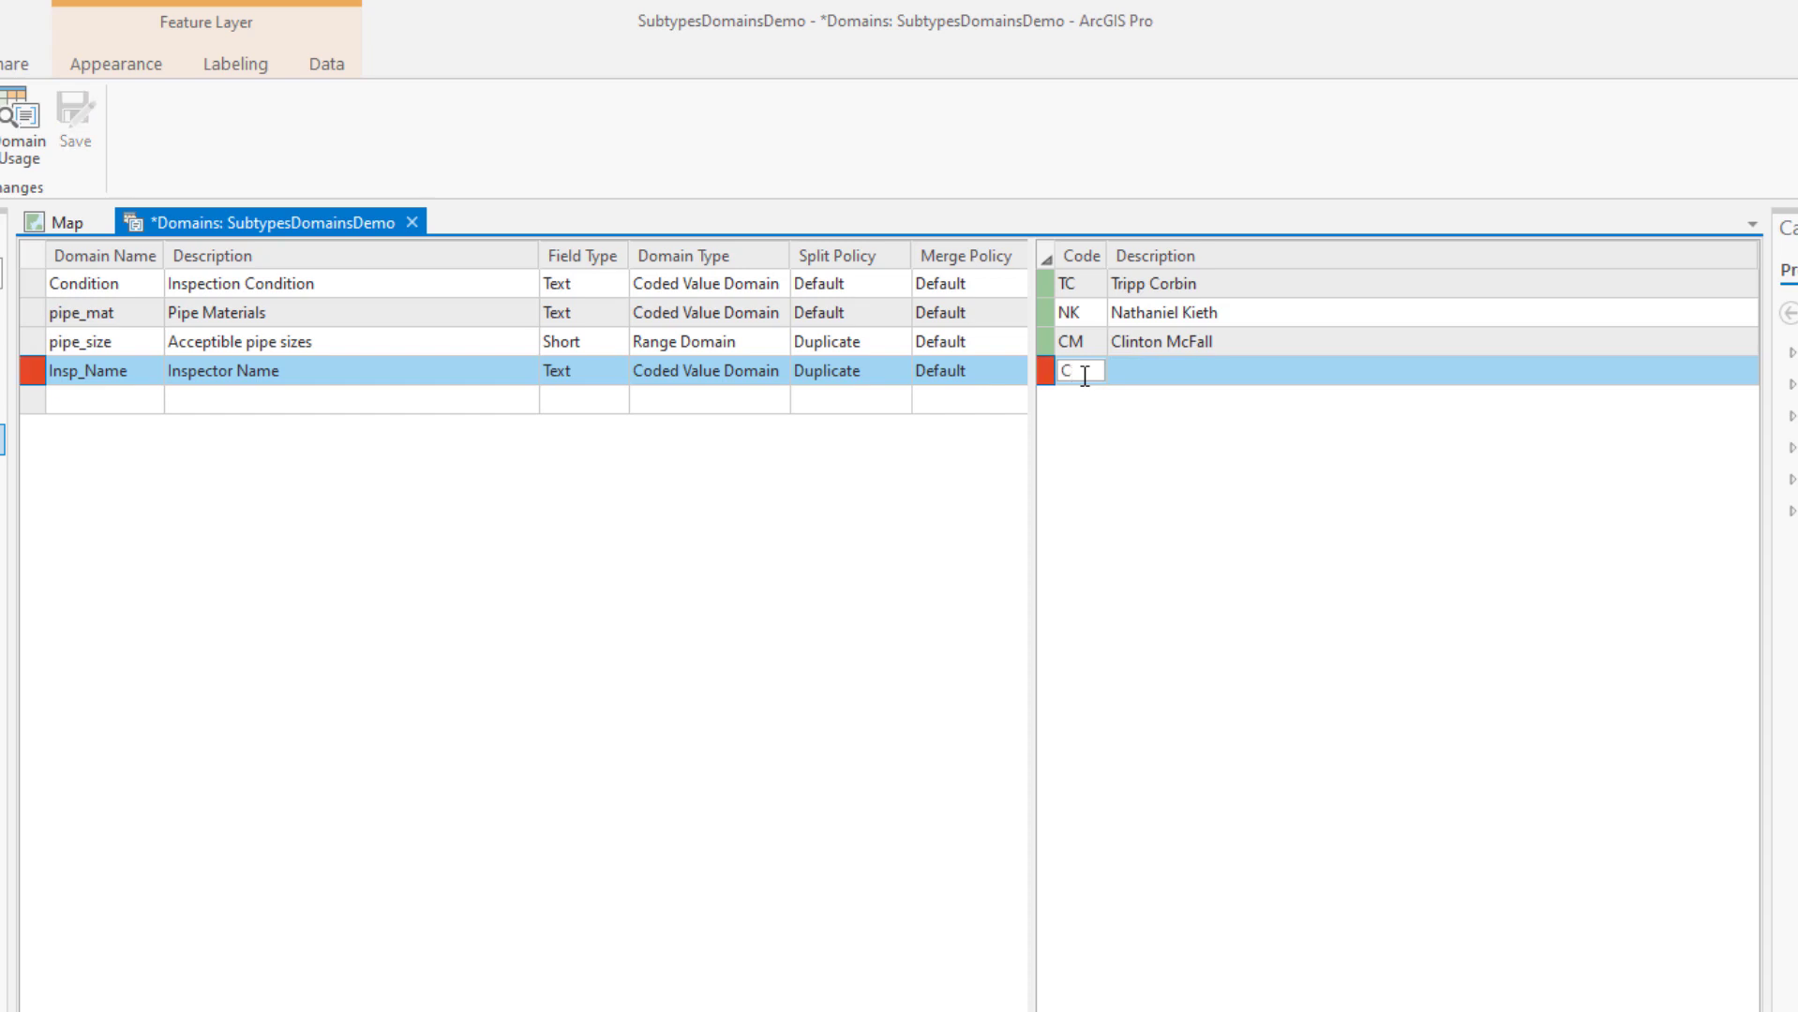
type("W")
key("Tab")
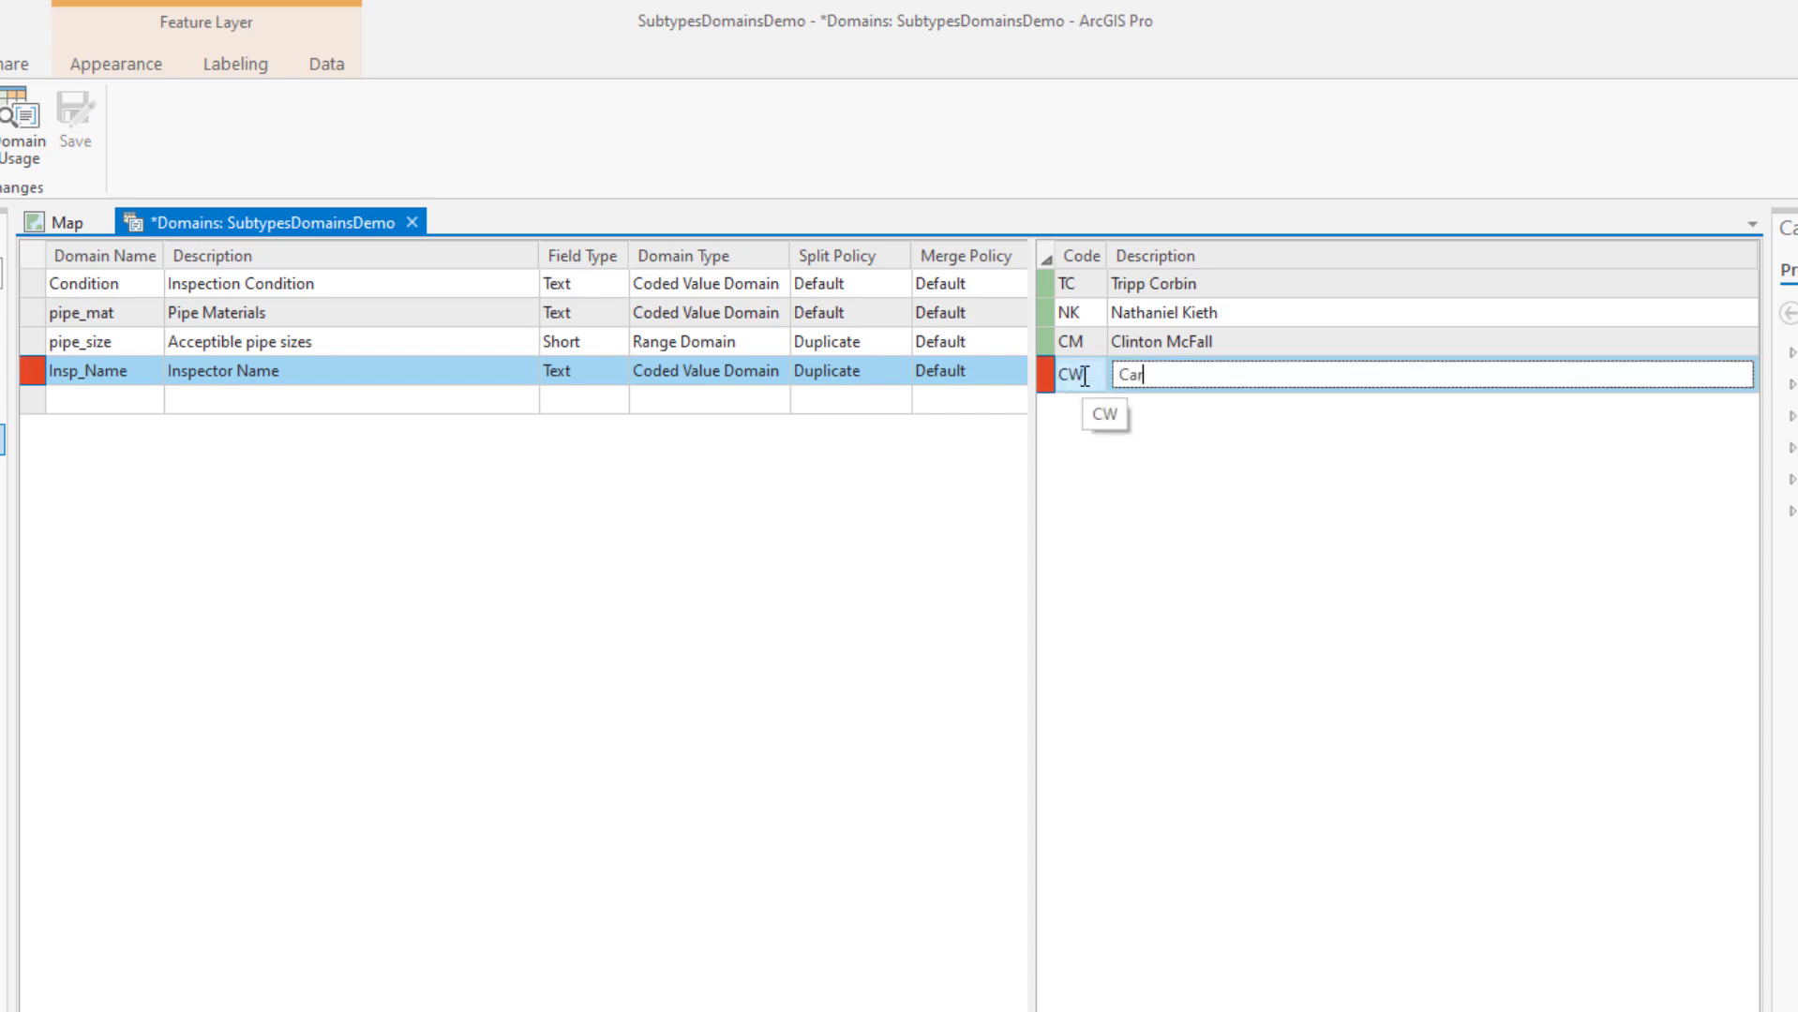
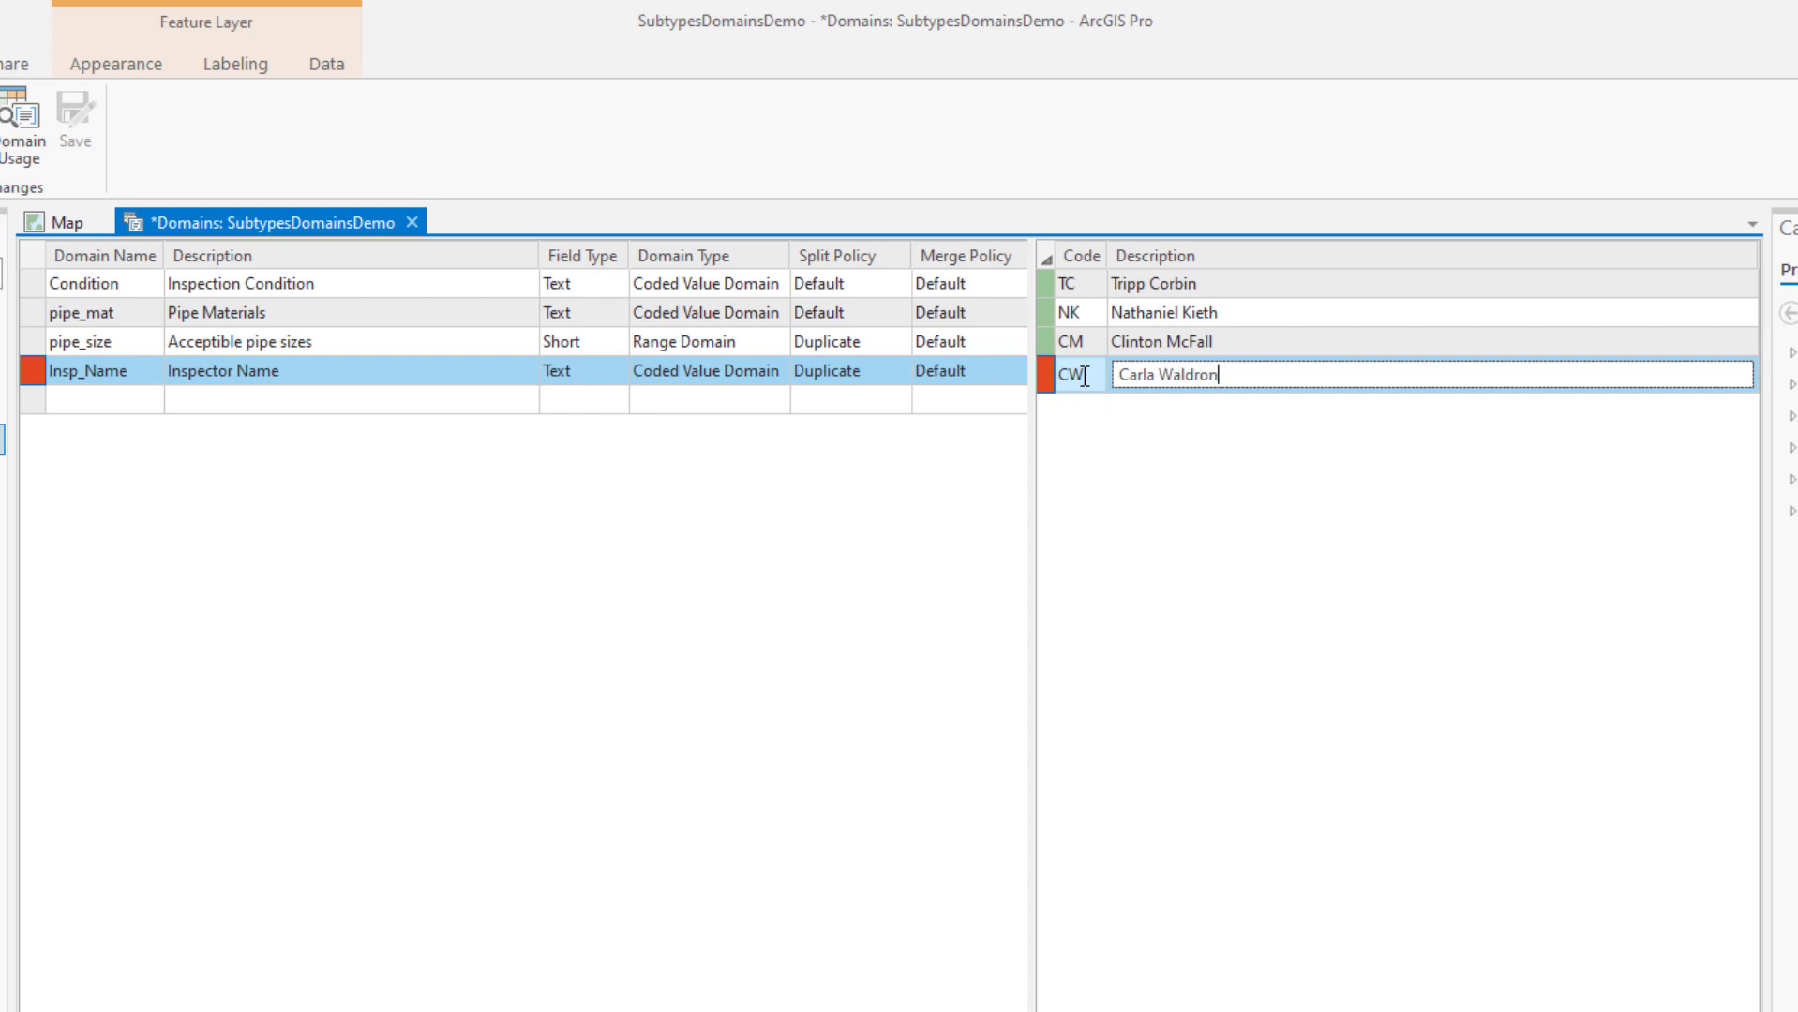
key("Return")
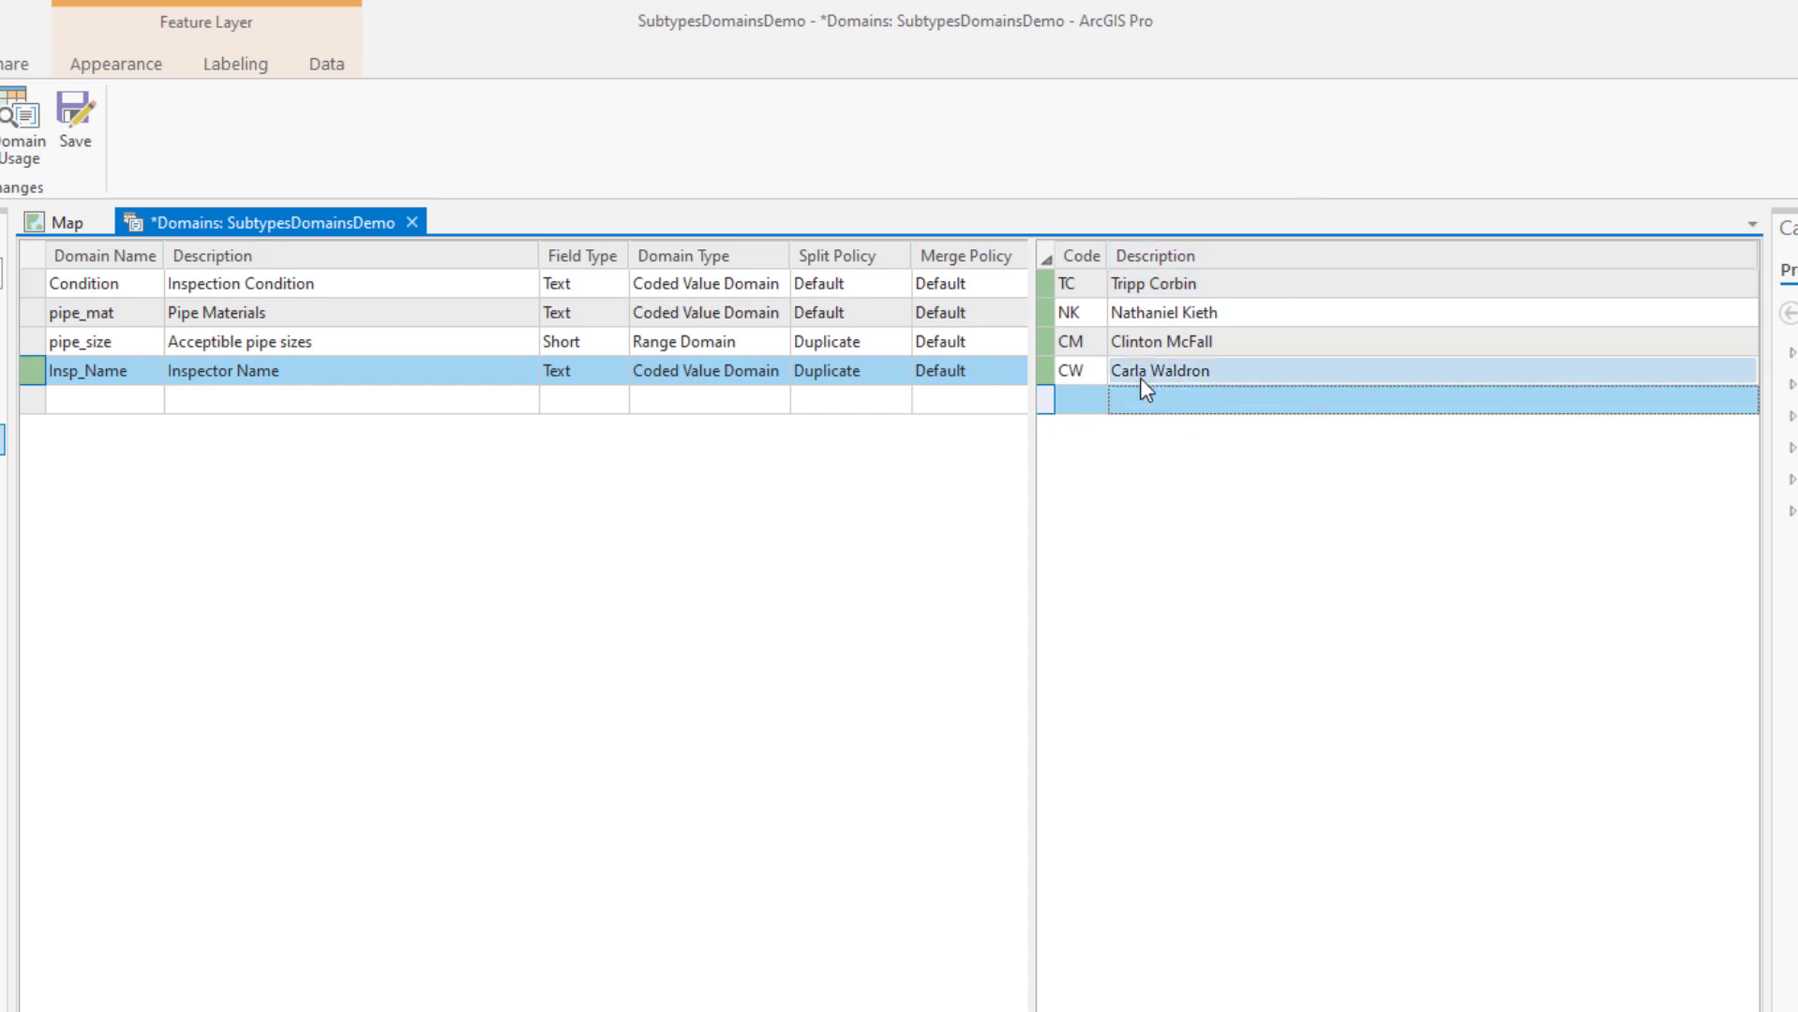
Add the code OTH described as 'Other' and save the domain changes
left_click(1085, 401)
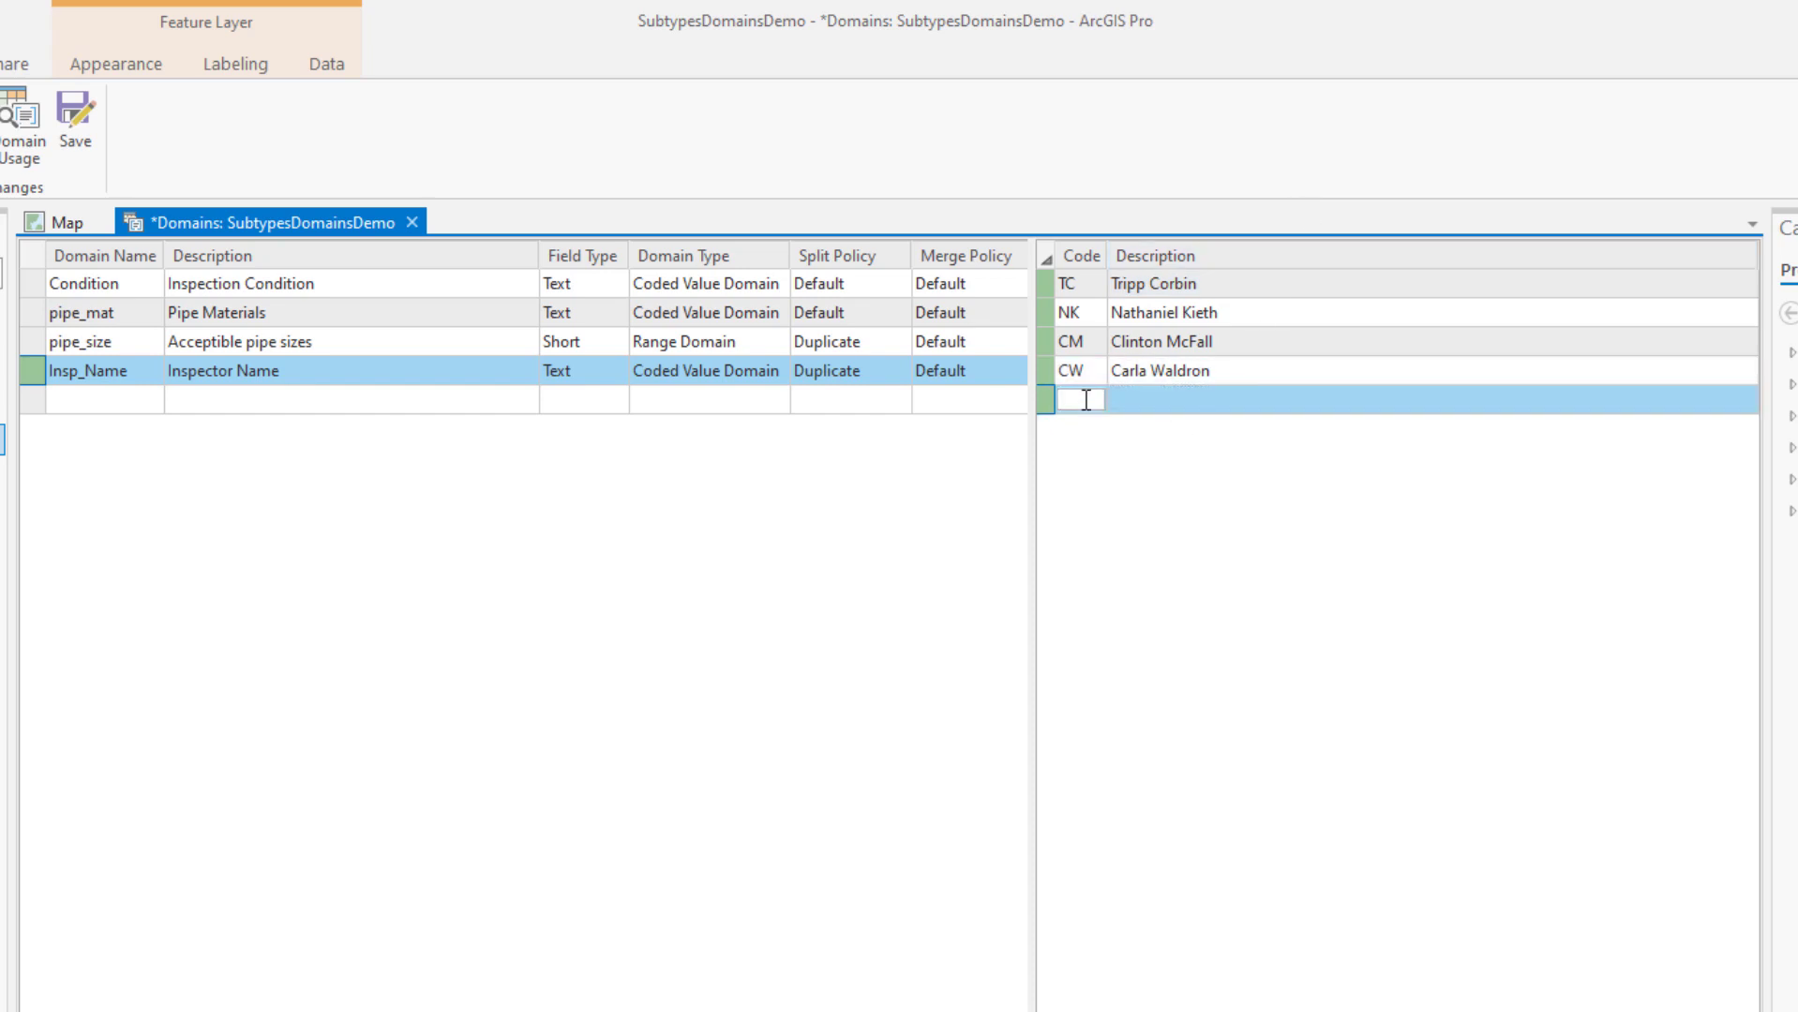
type("O")
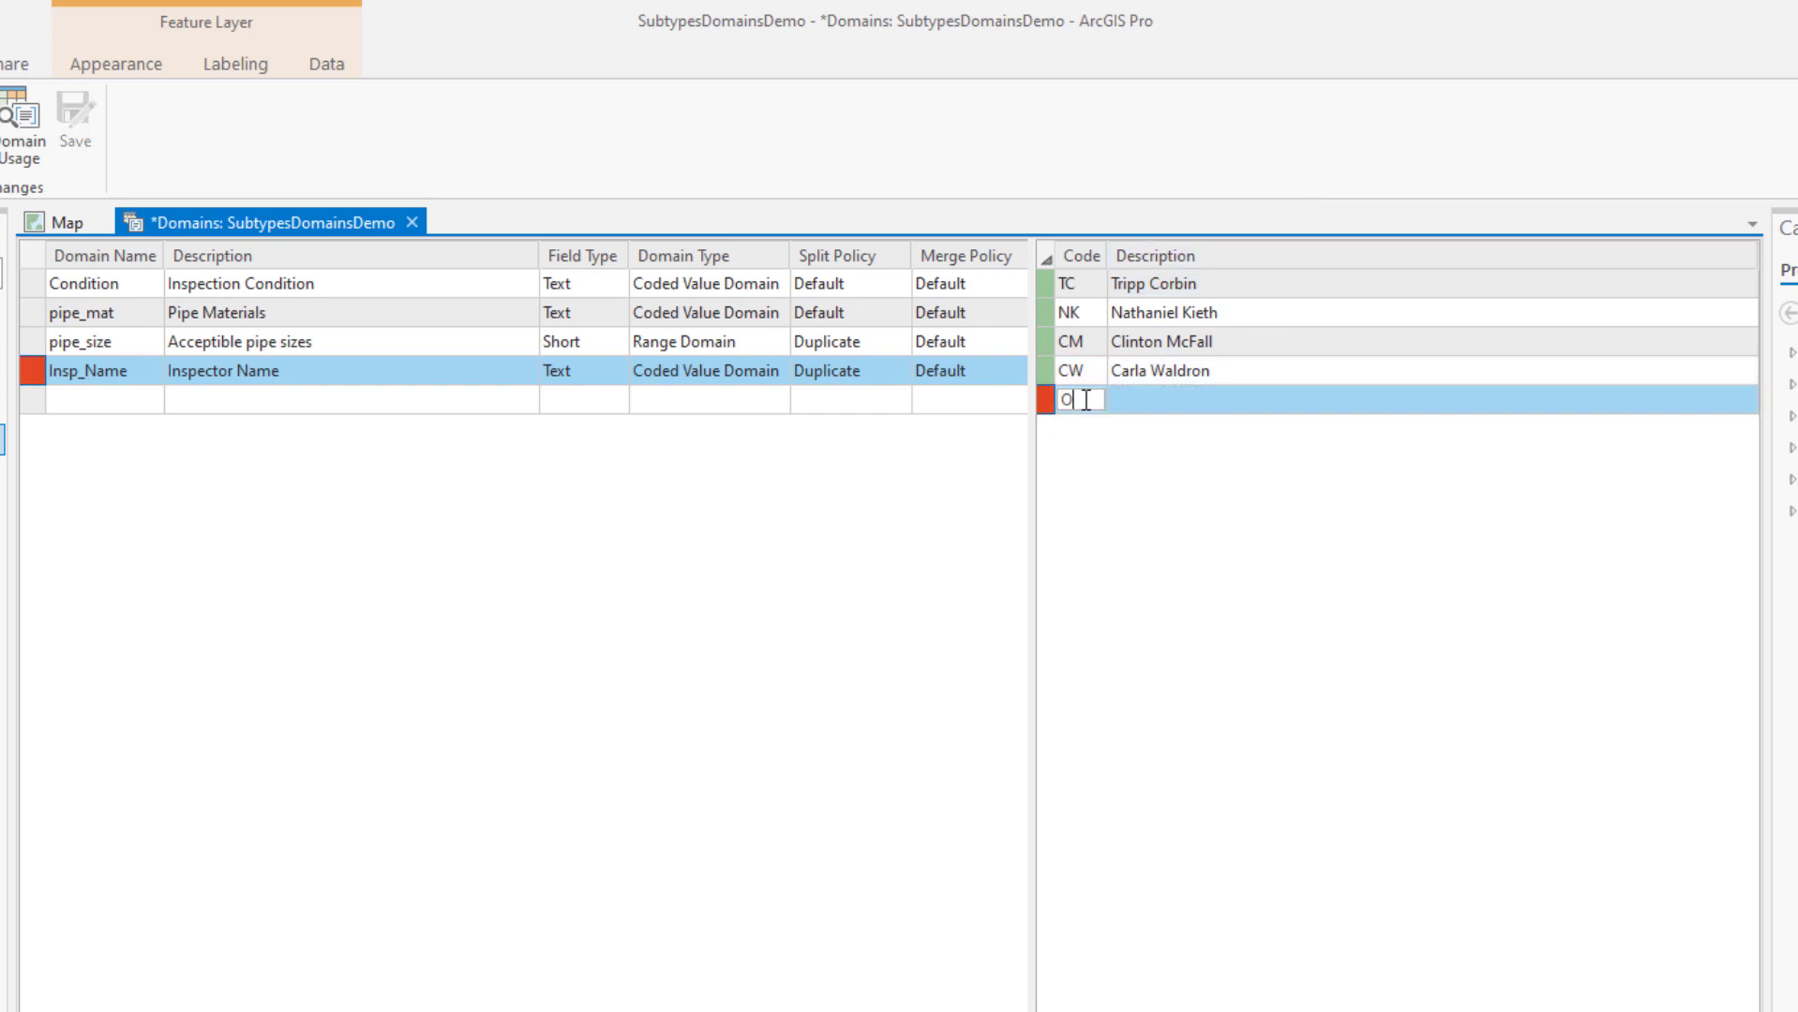
type("TH")
key("Tab")
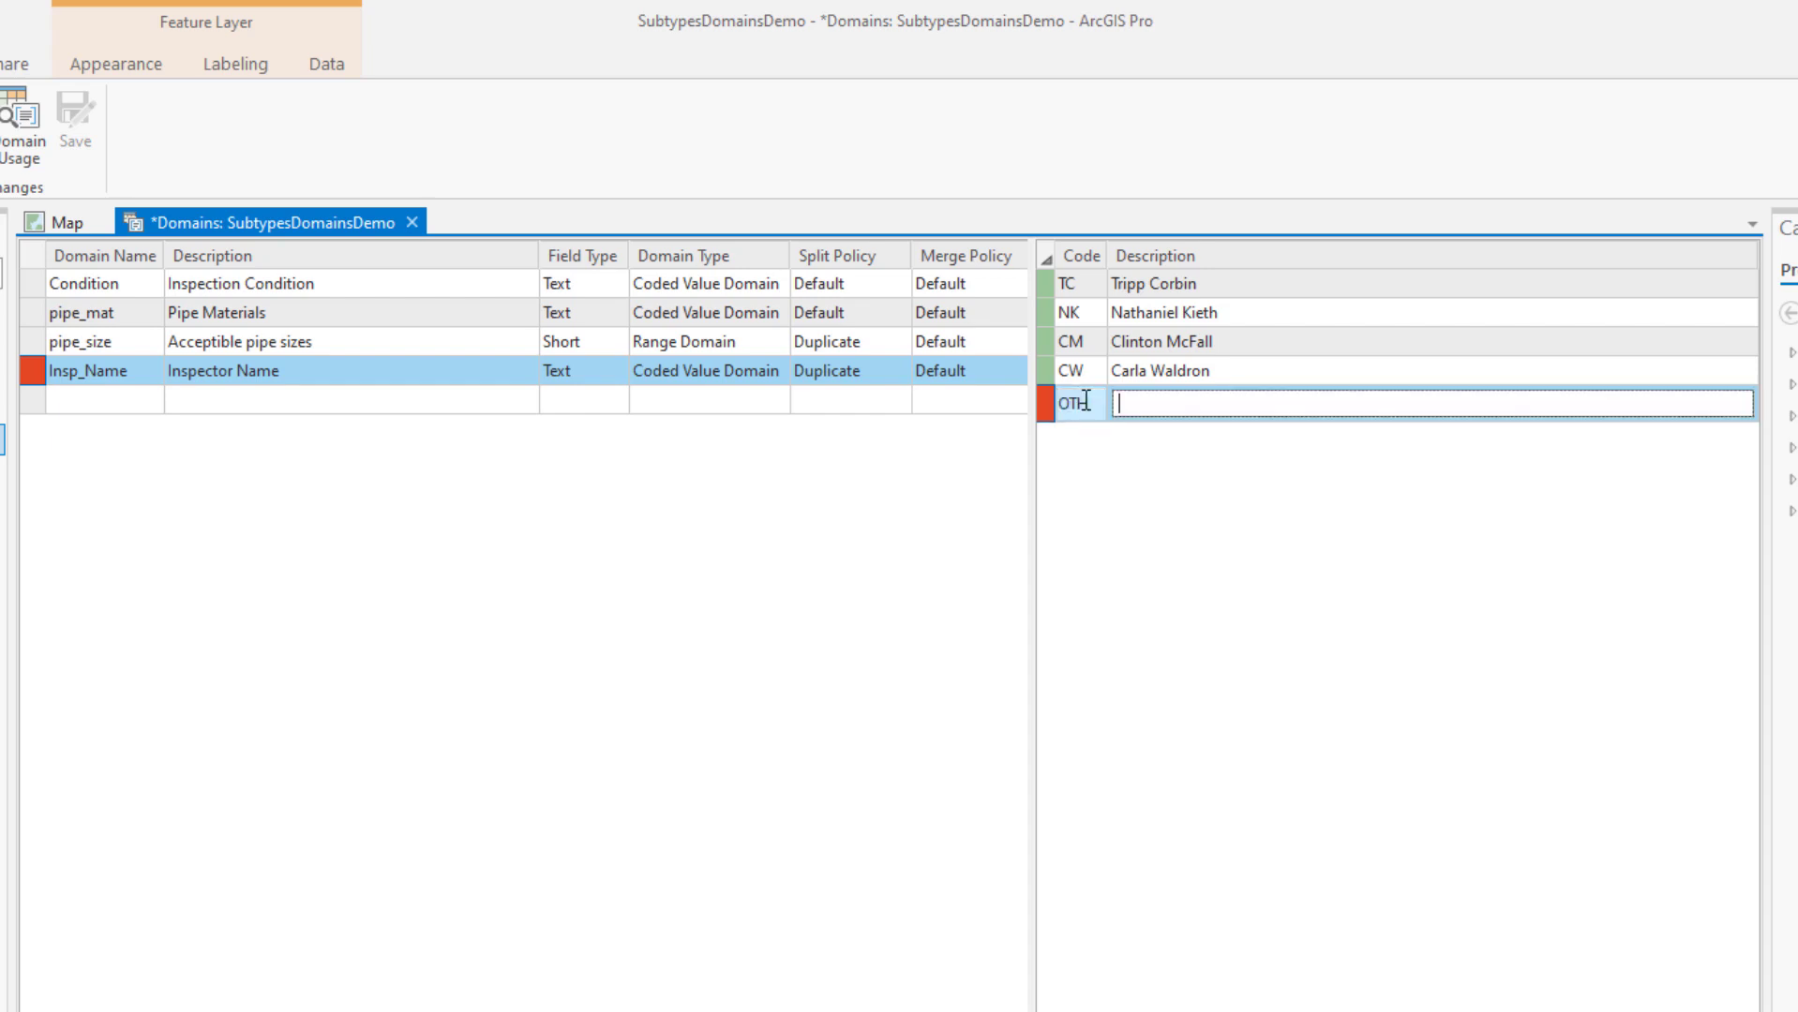
type("Other")
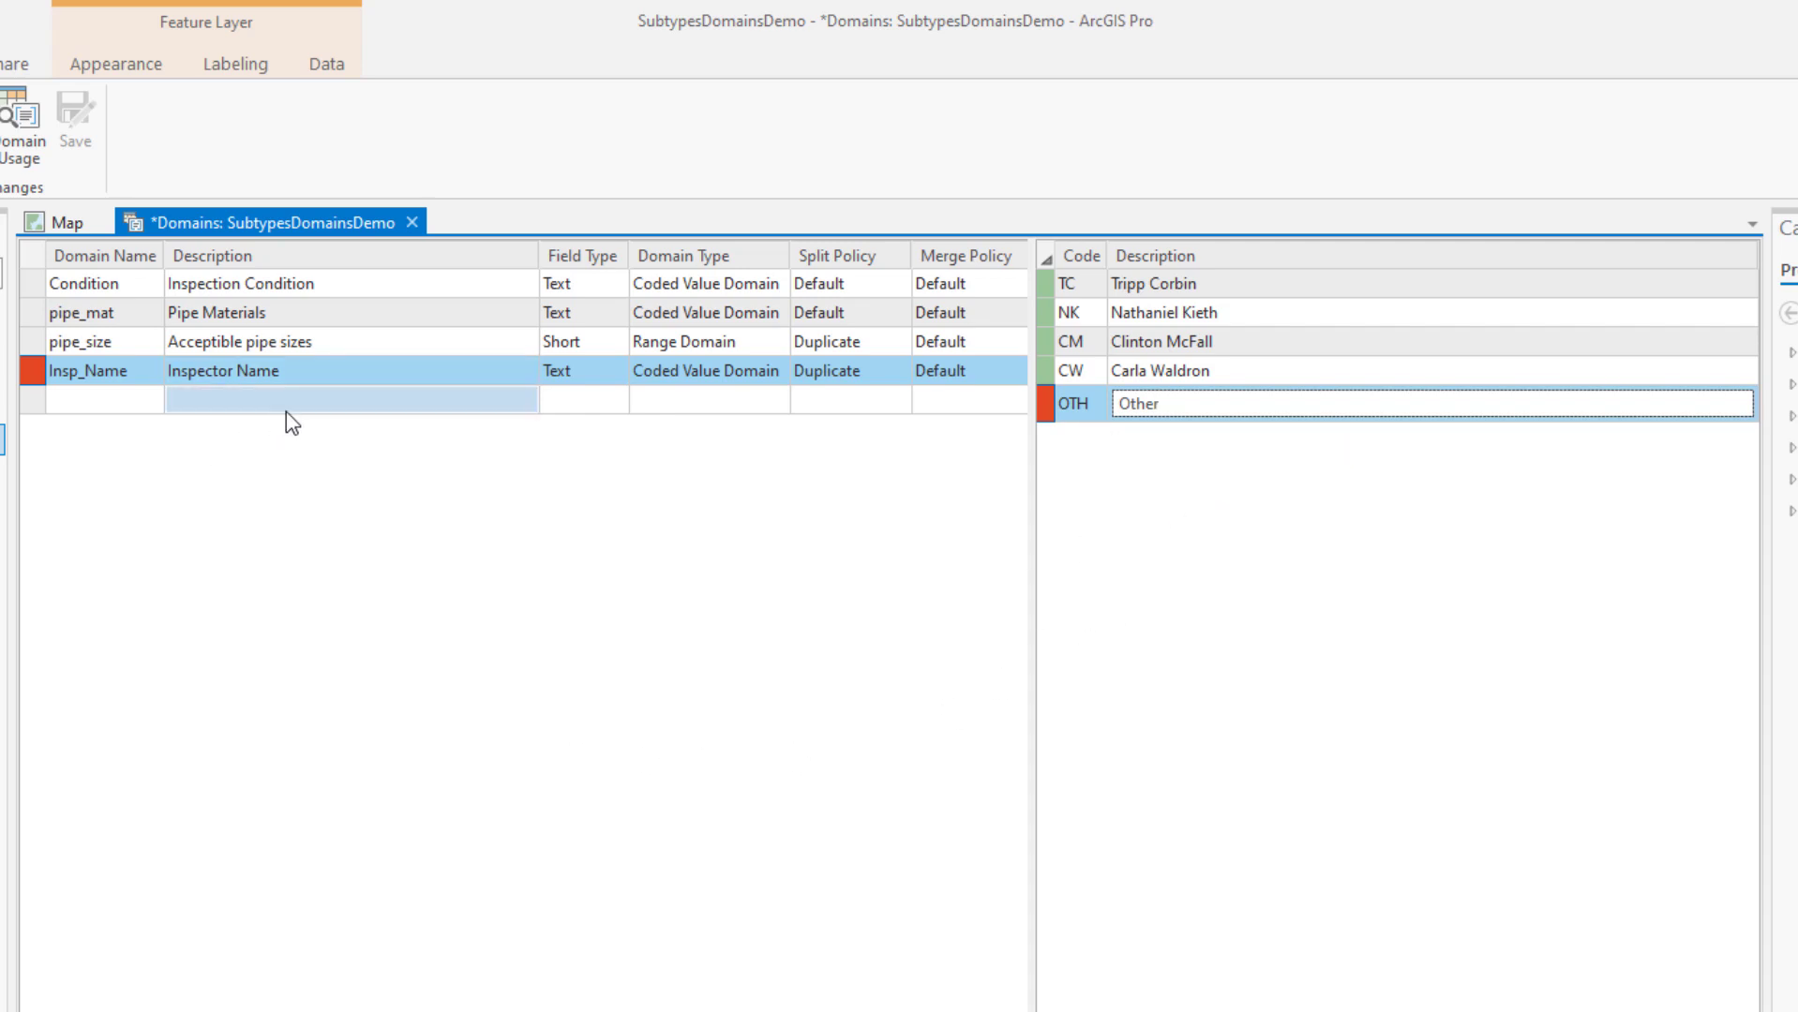
left_click(135, 361)
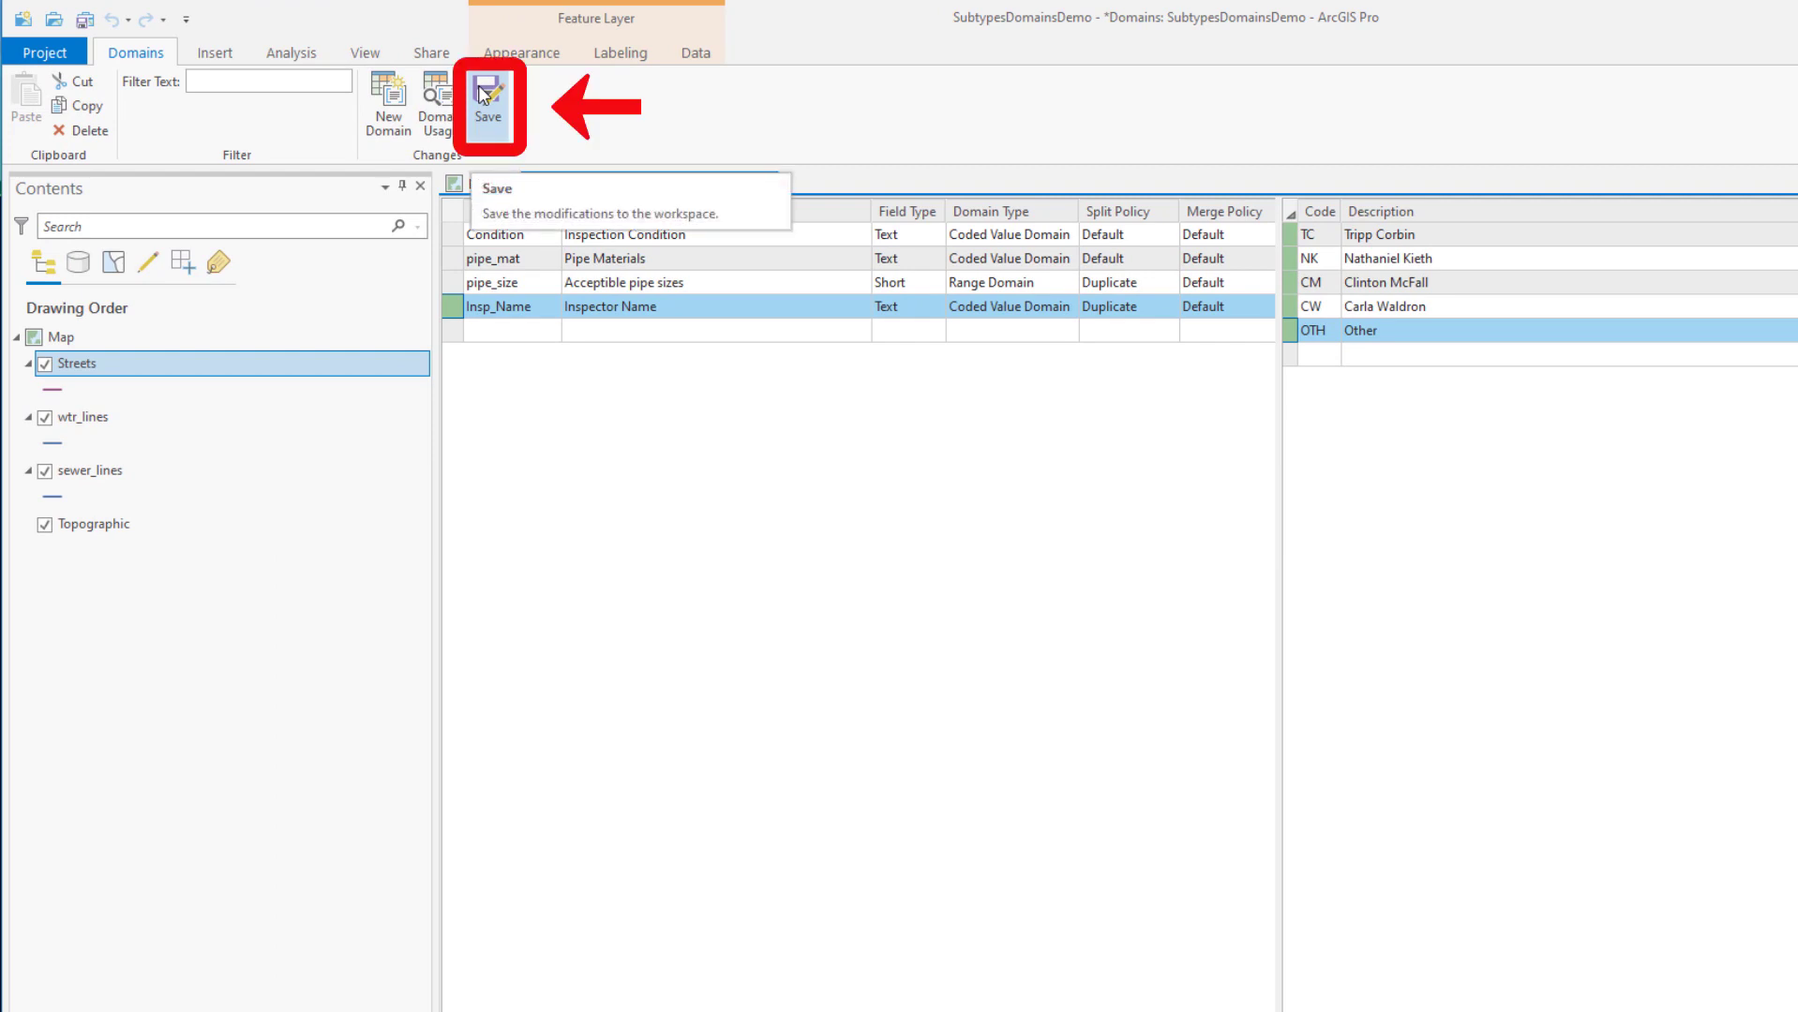
left_click(484, 94)
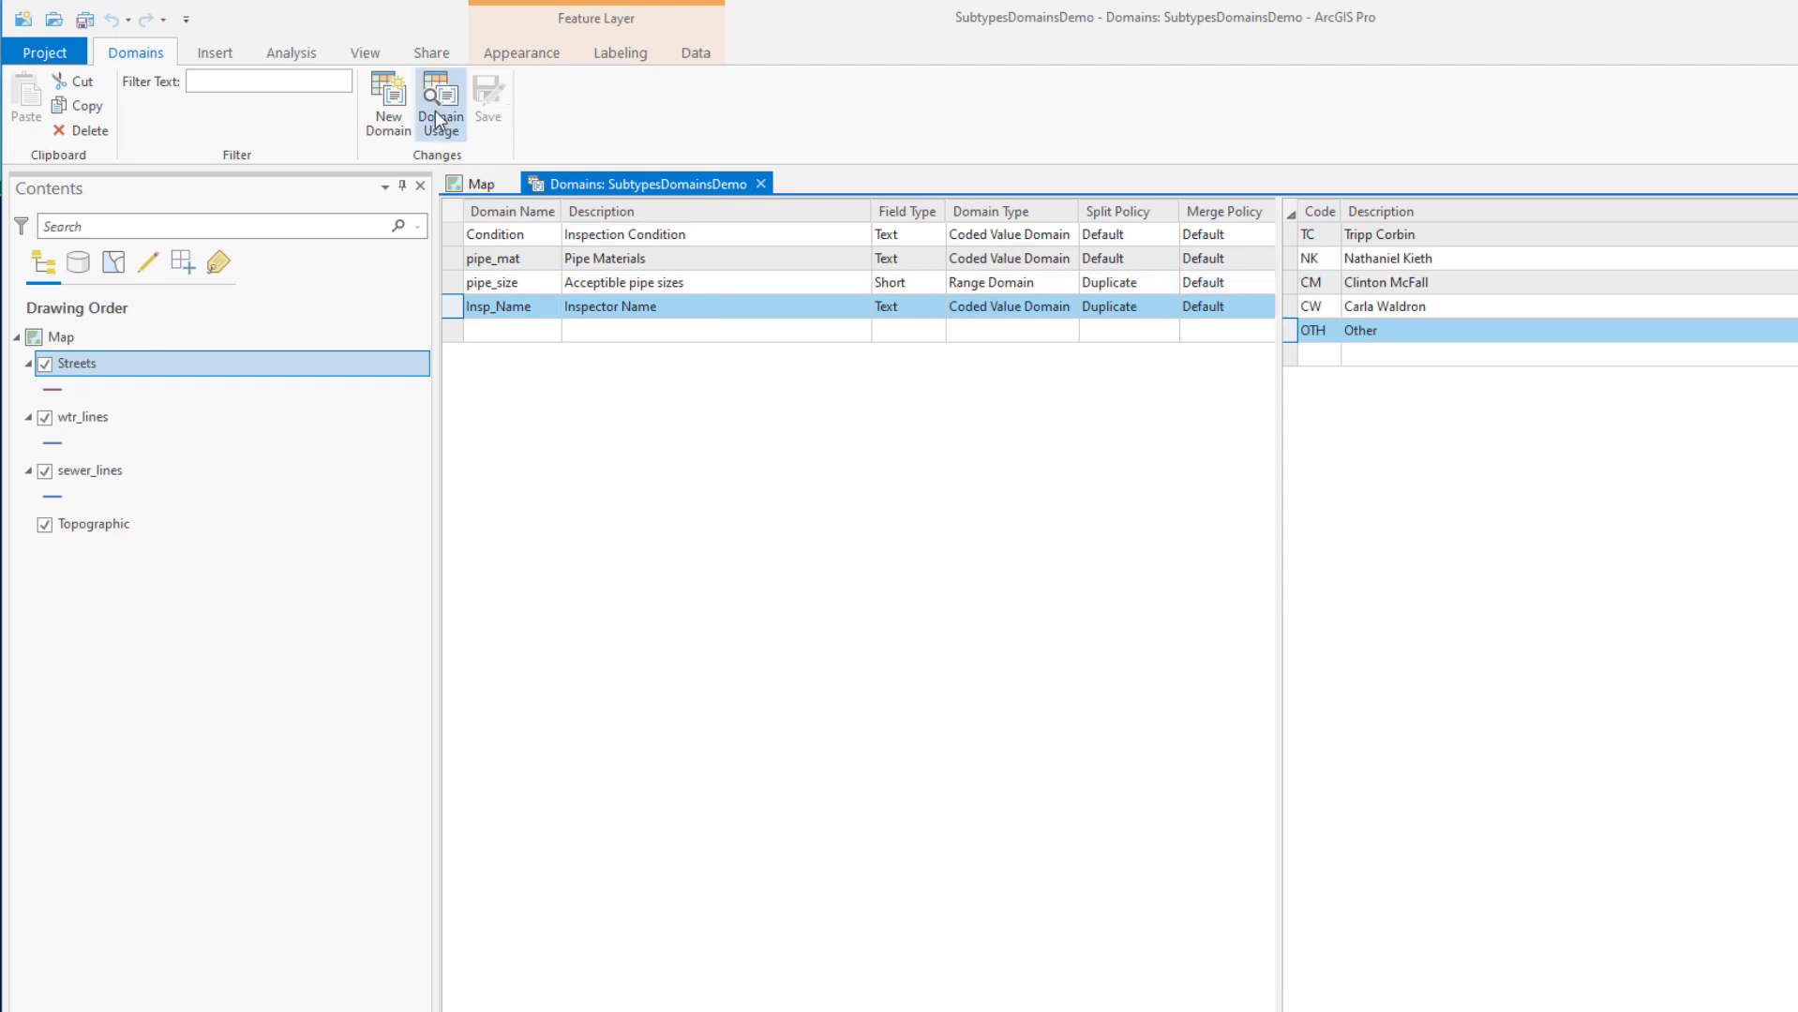
right_click(91, 360)
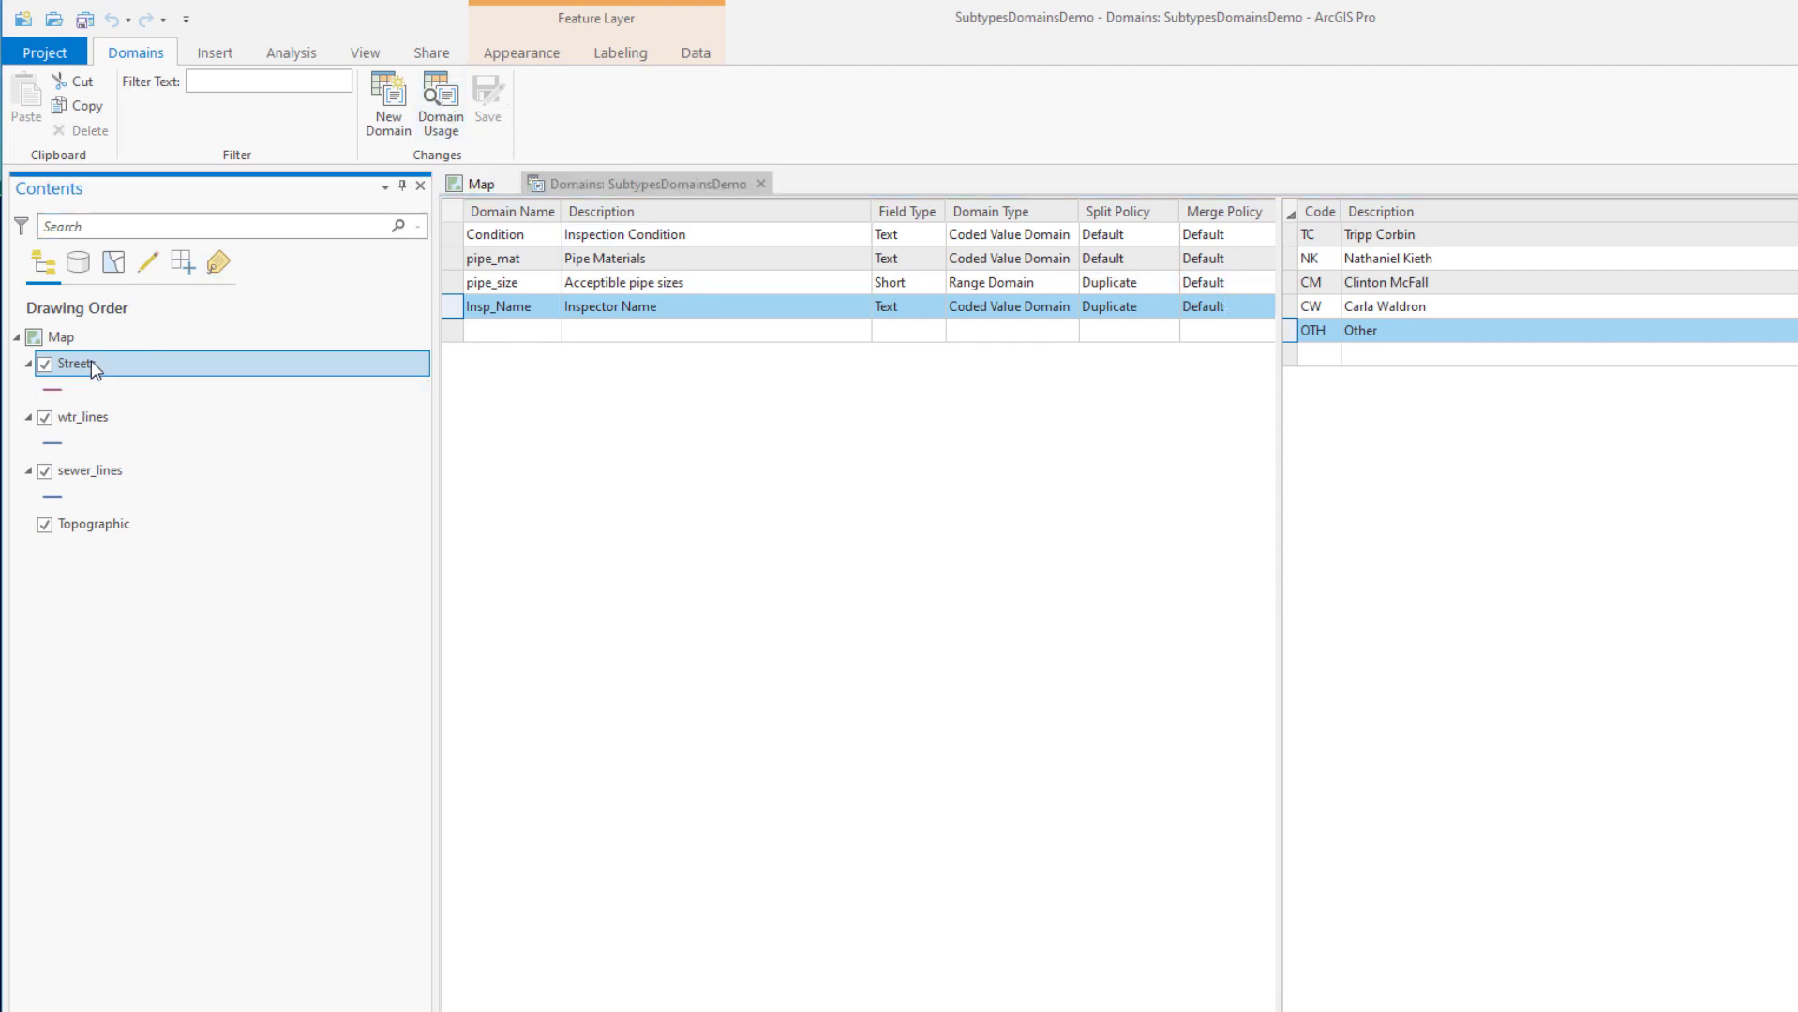
Open the Streets field list from the Data tab
key("Escape")
left_click(698, 57)
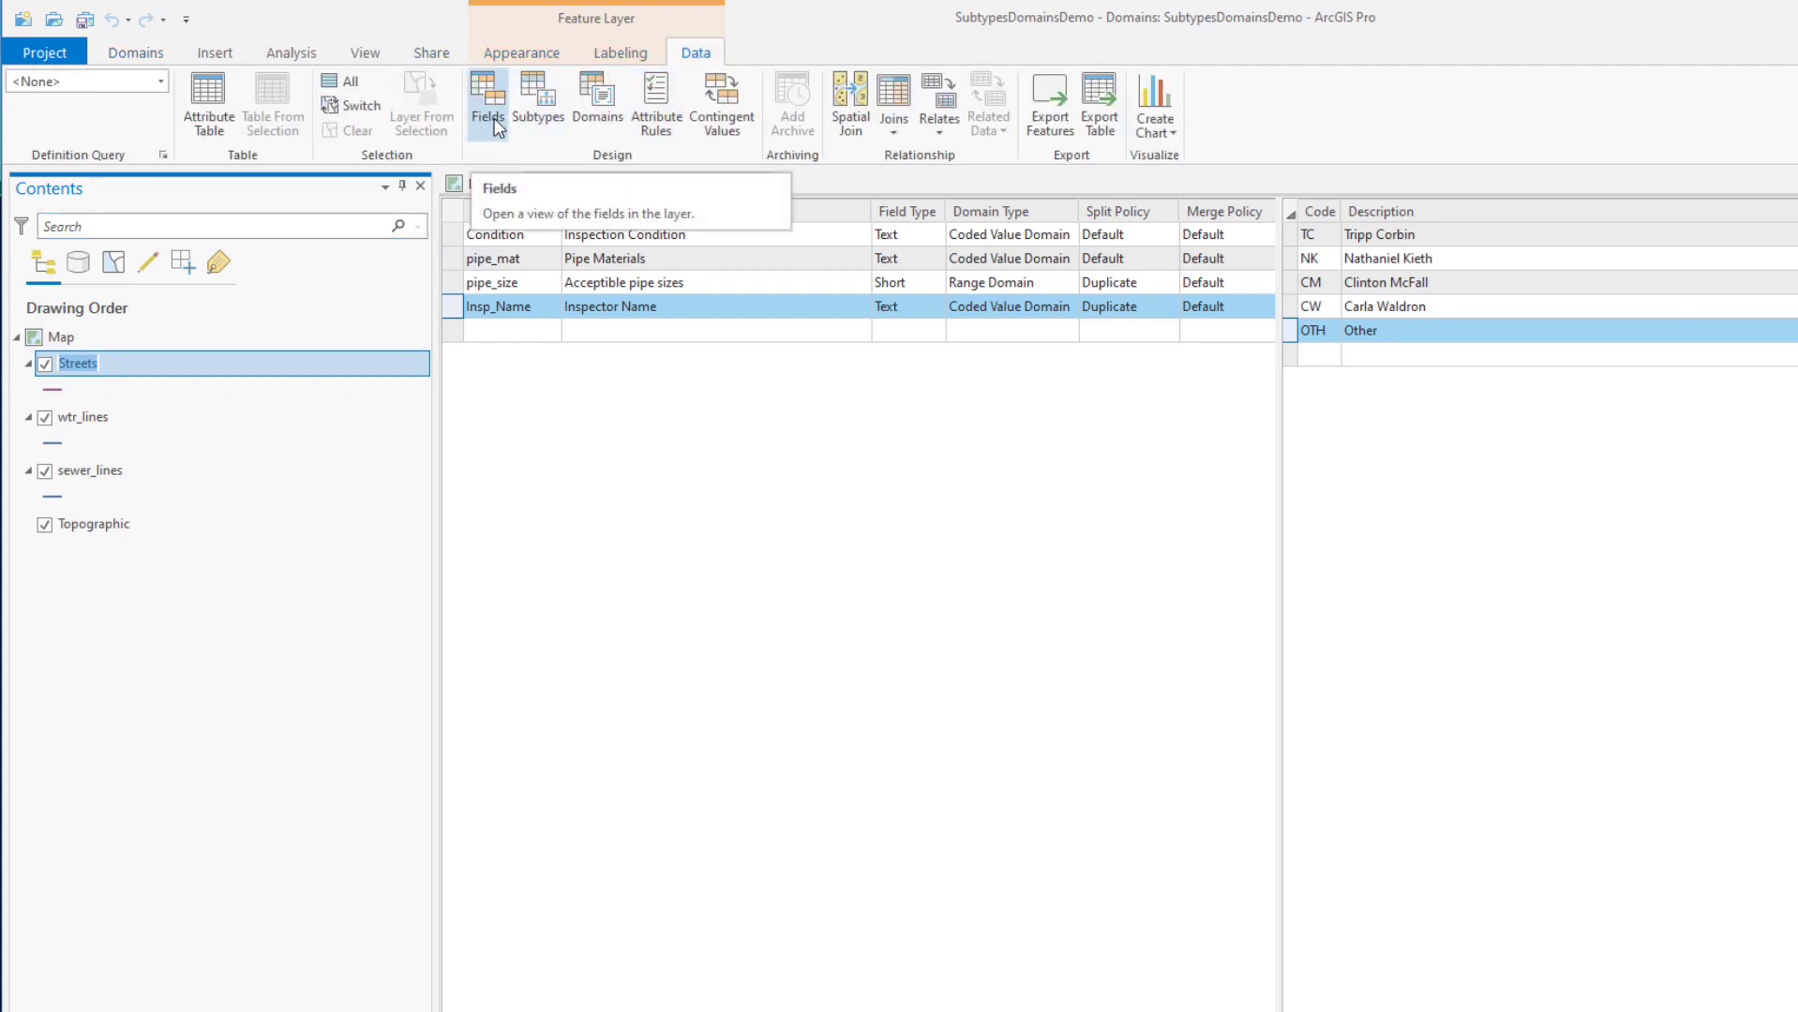
left_click(497, 125)
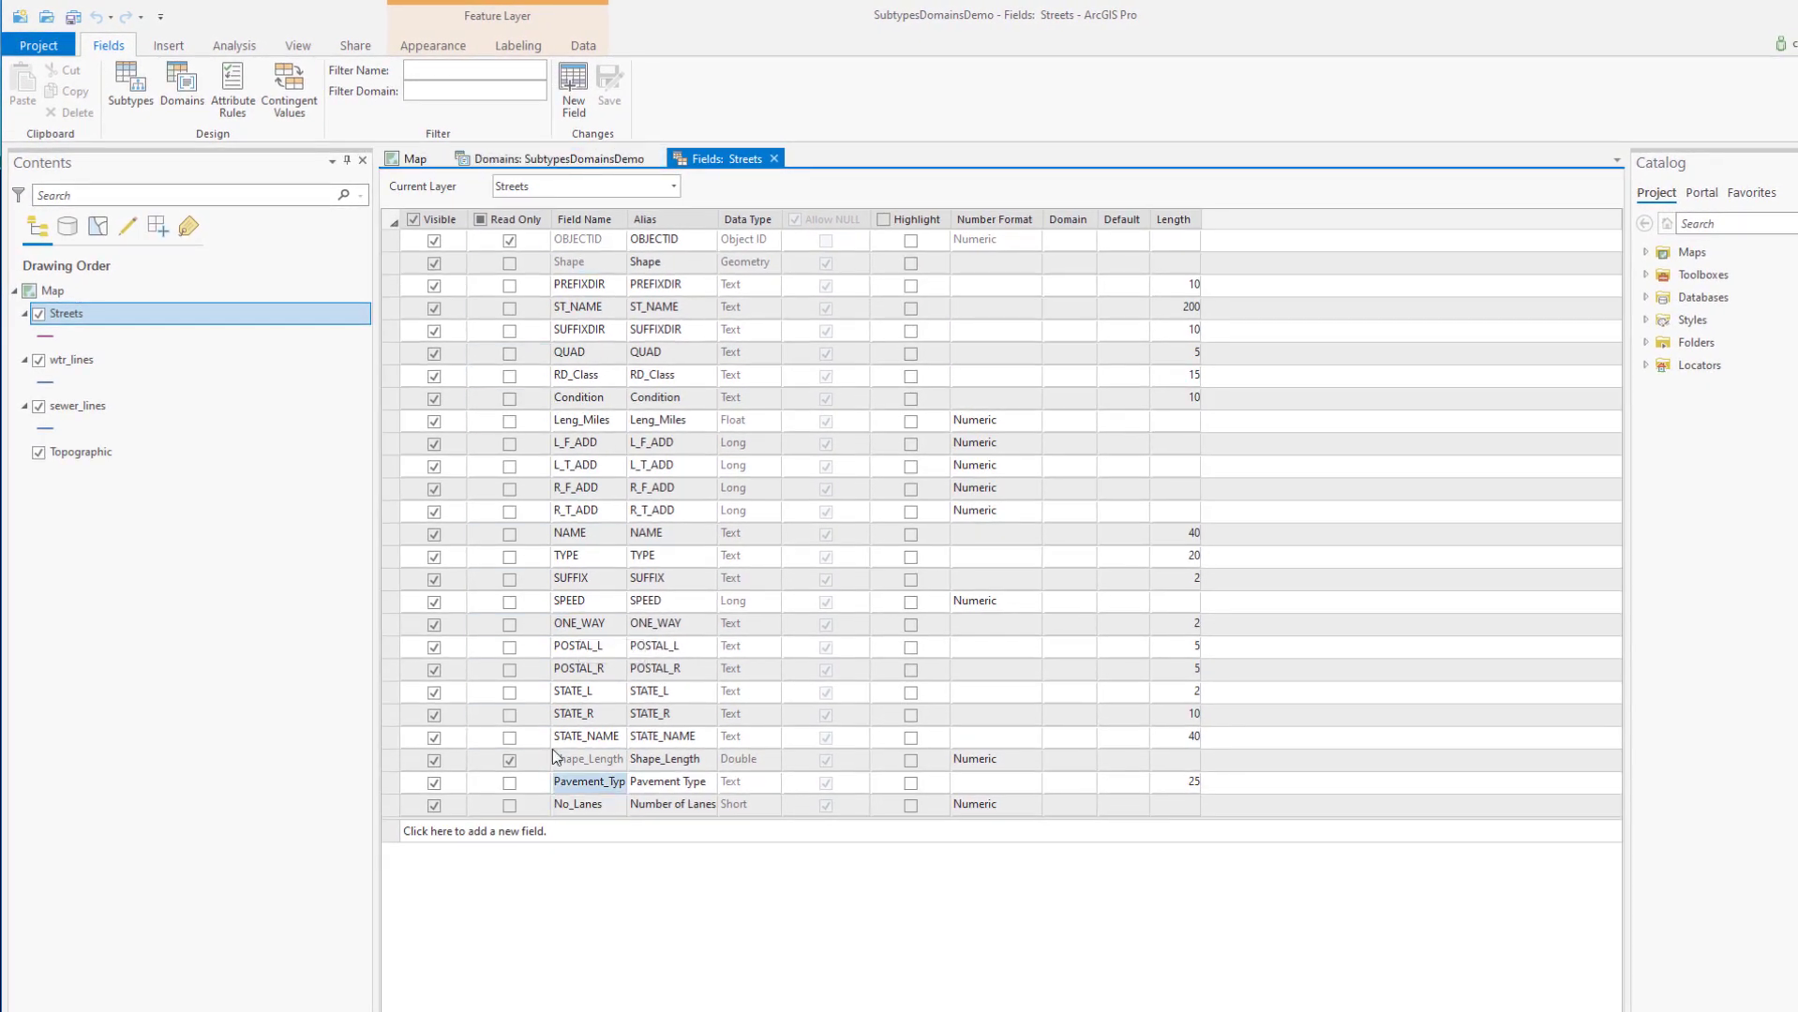
left_click(590, 305)
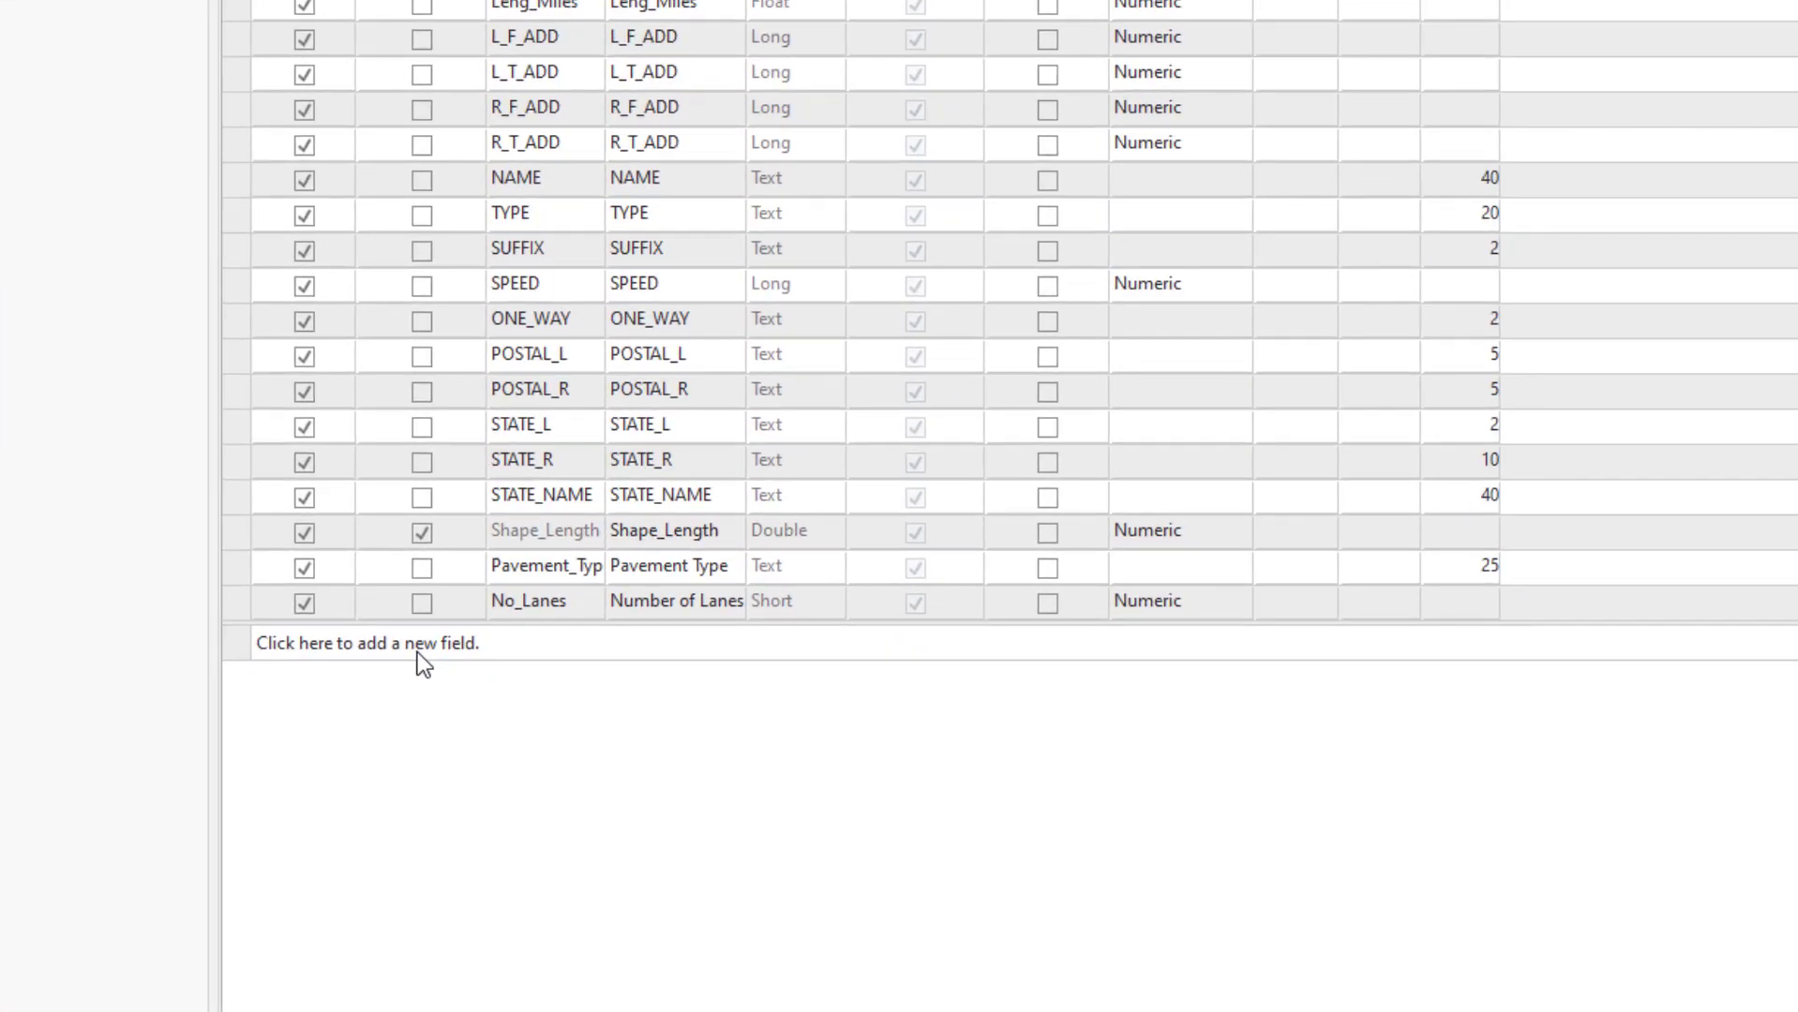
Add a Text field named Inspector, length 25, with the Insp_Name domain, and save it
left_click(506, 836)
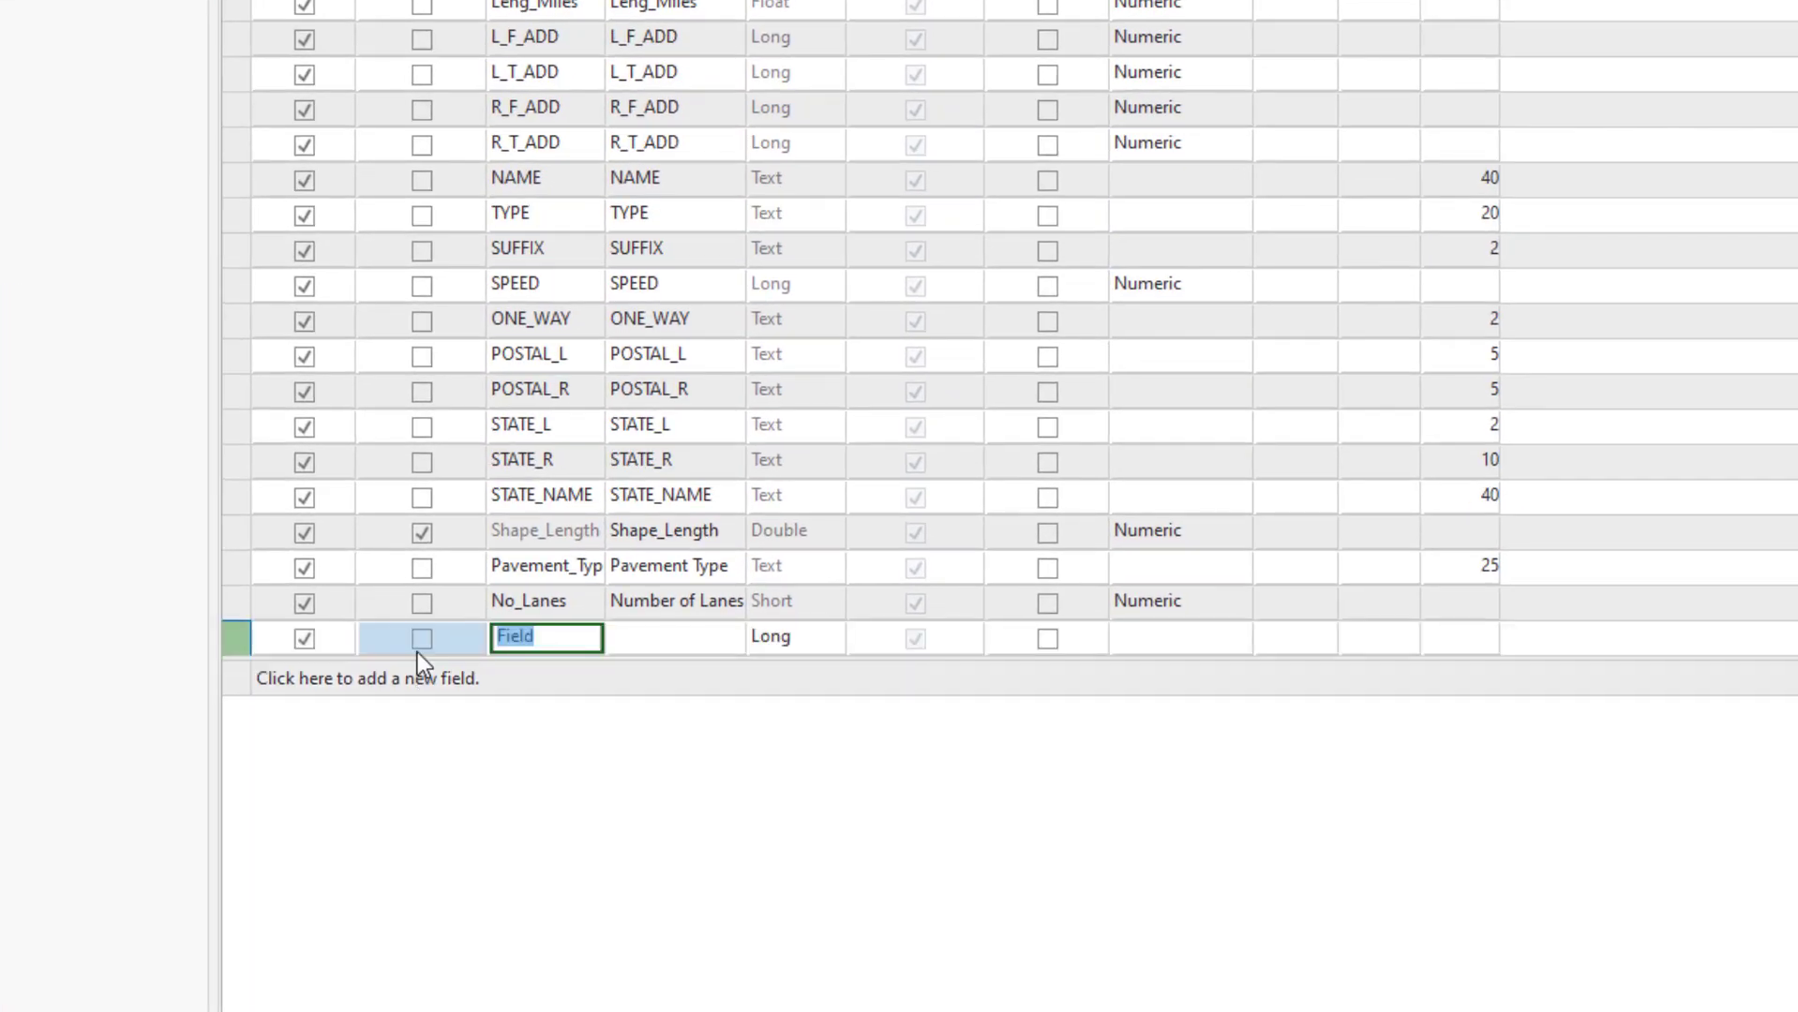
type("Inspector")
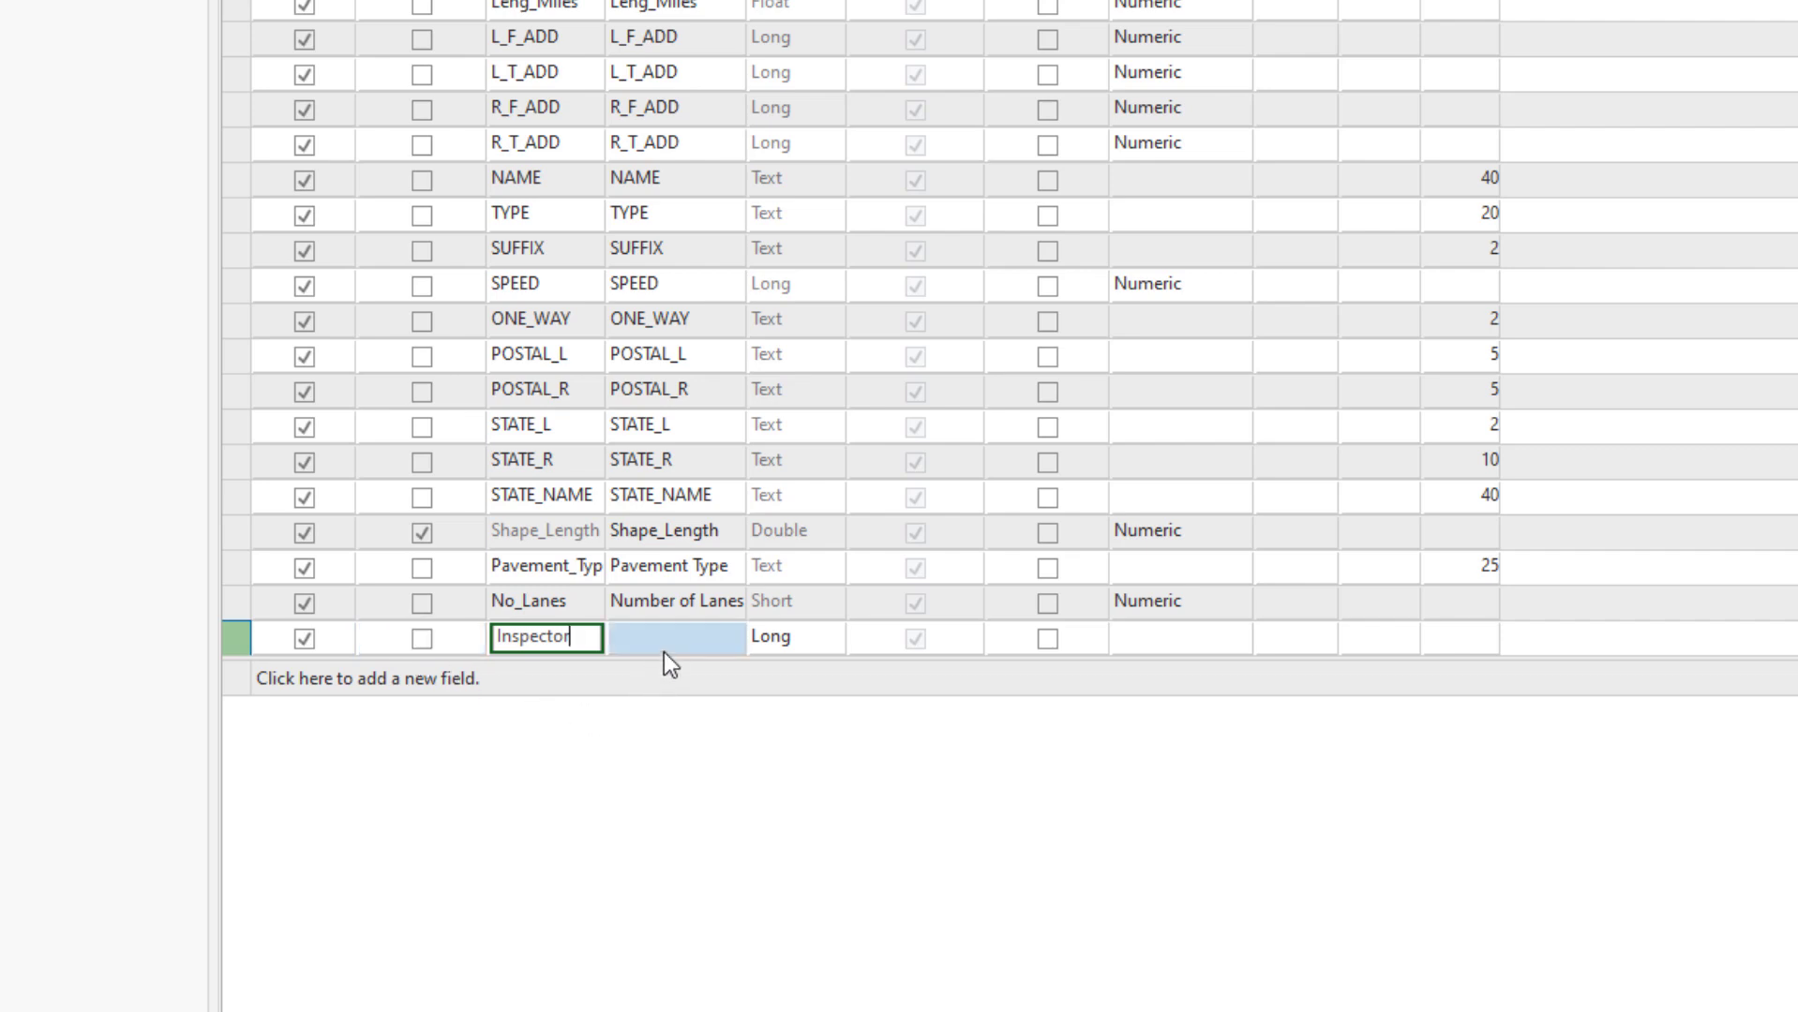
left_click(789, 649)
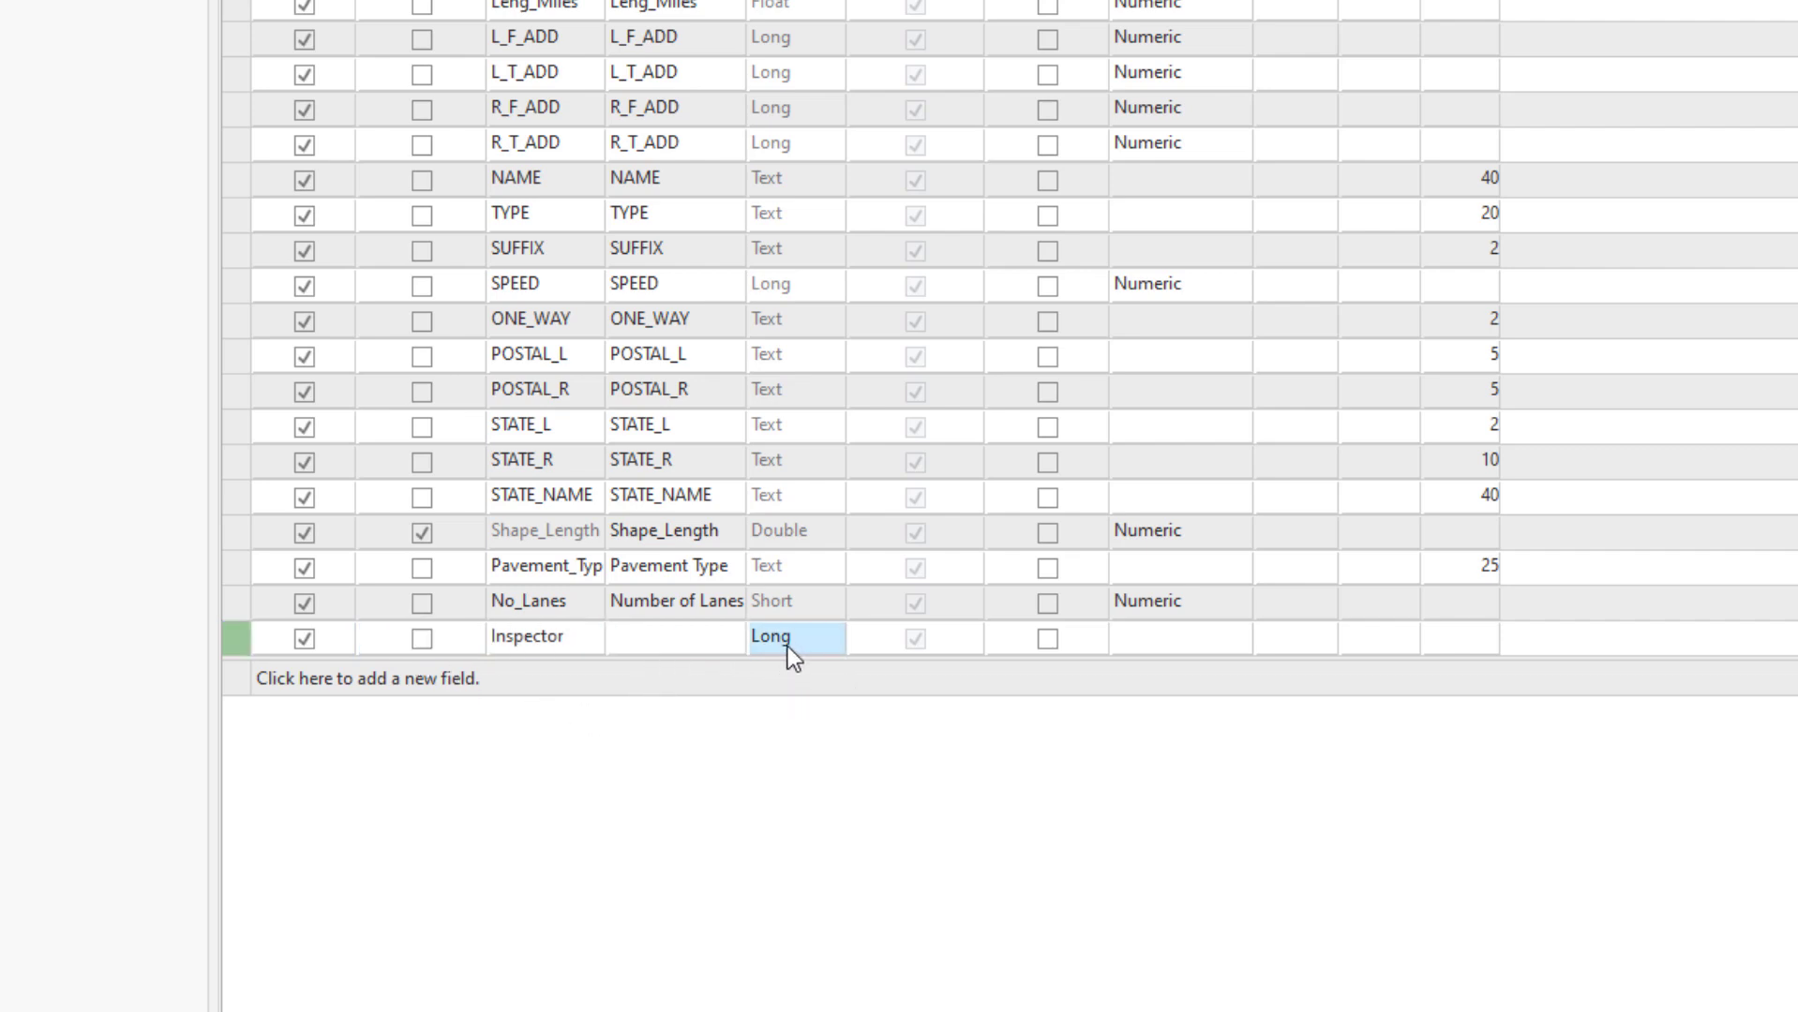
left_click(788, 646)
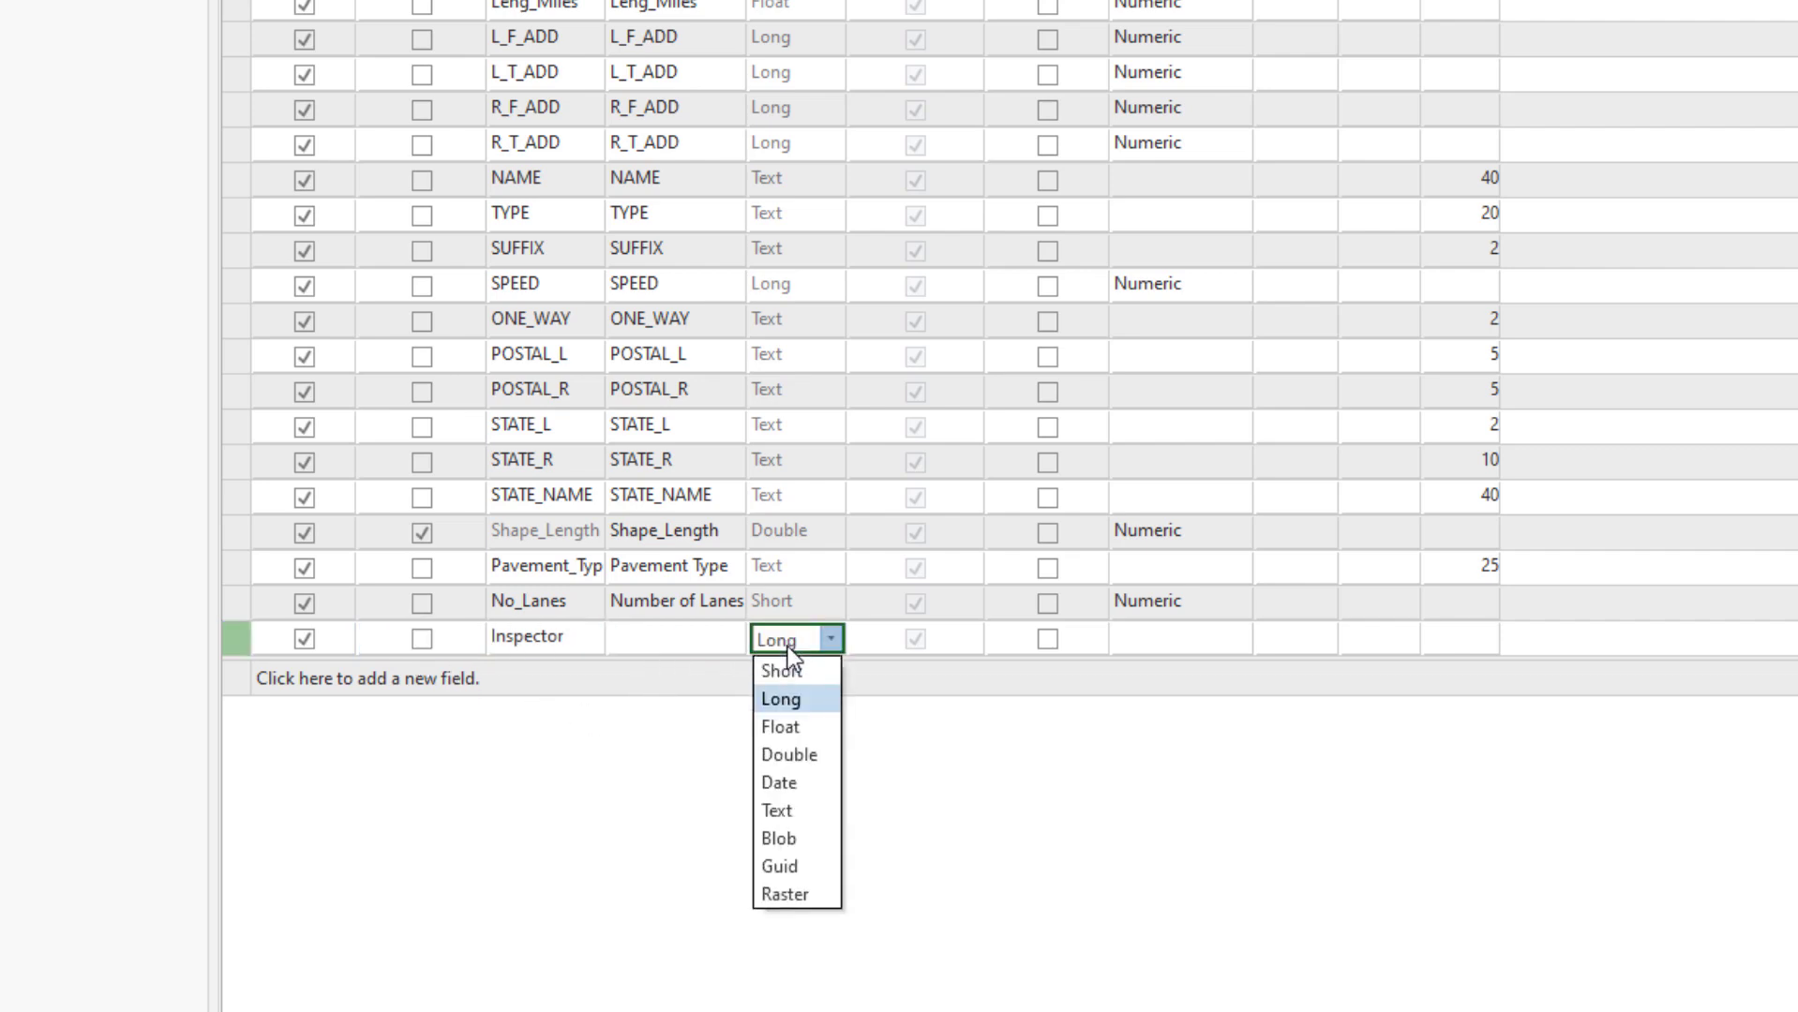
left_click(791, 818)
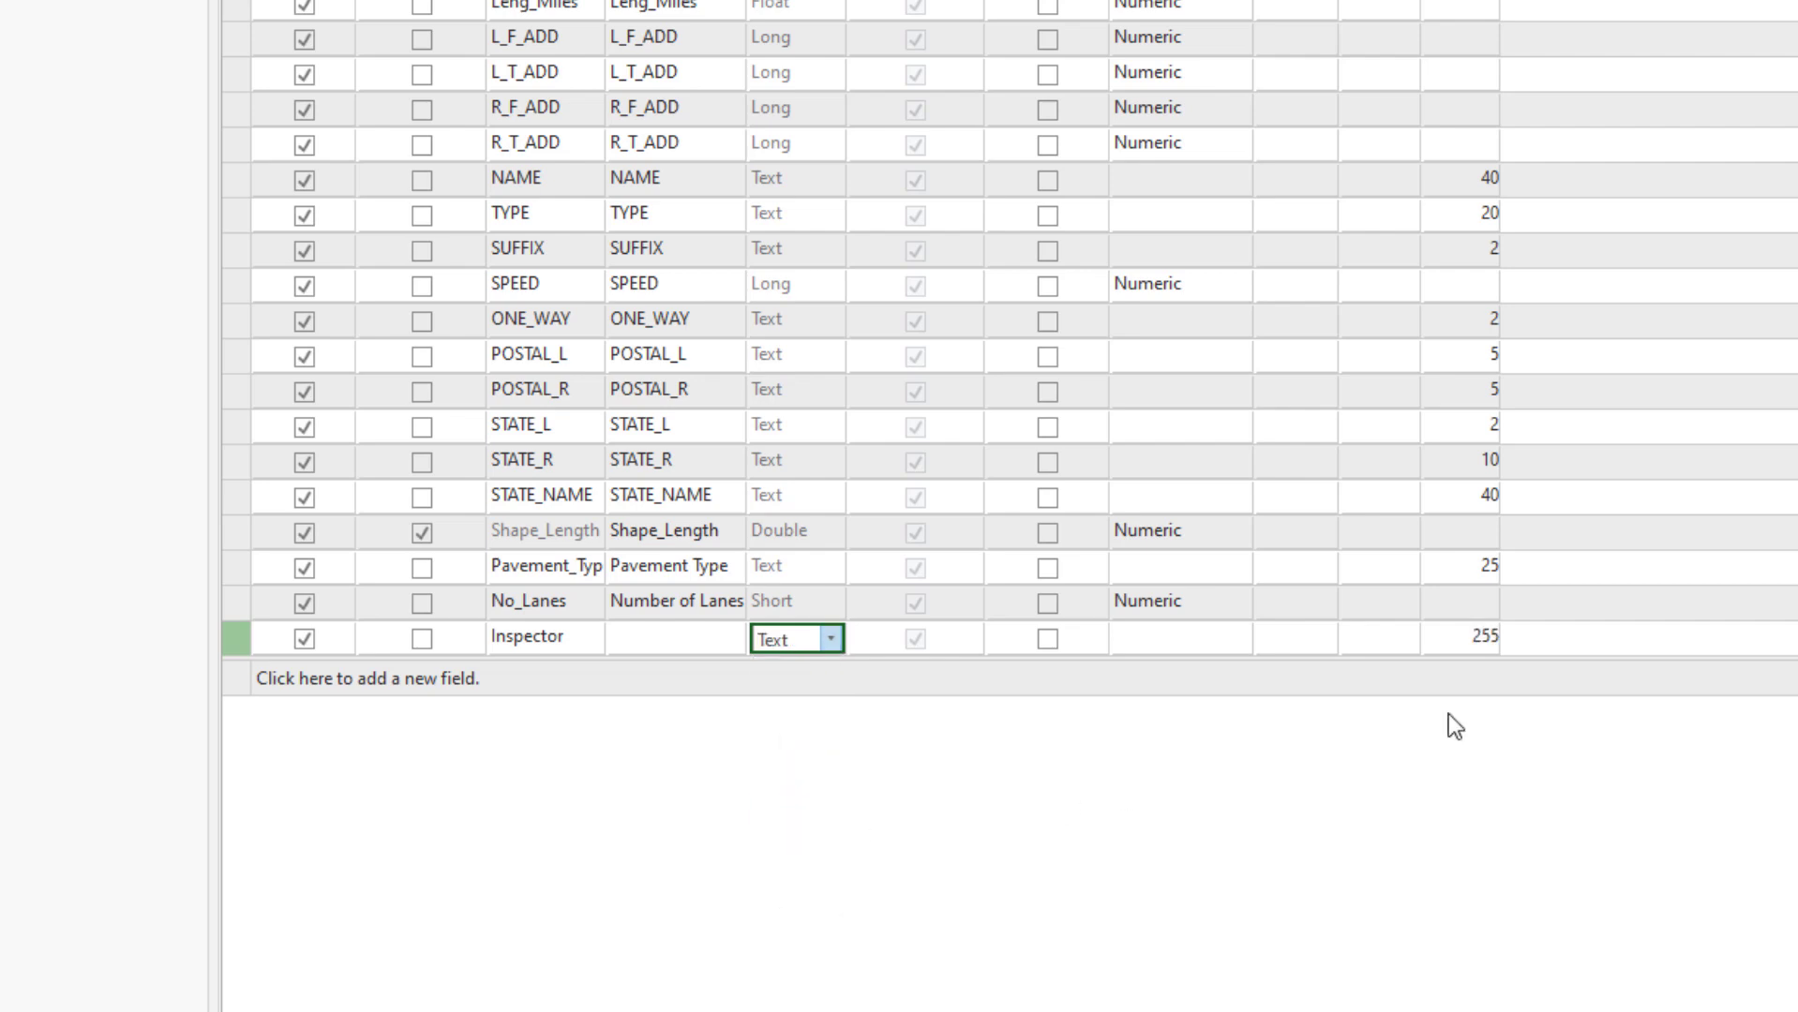
left_click(1472, 639)
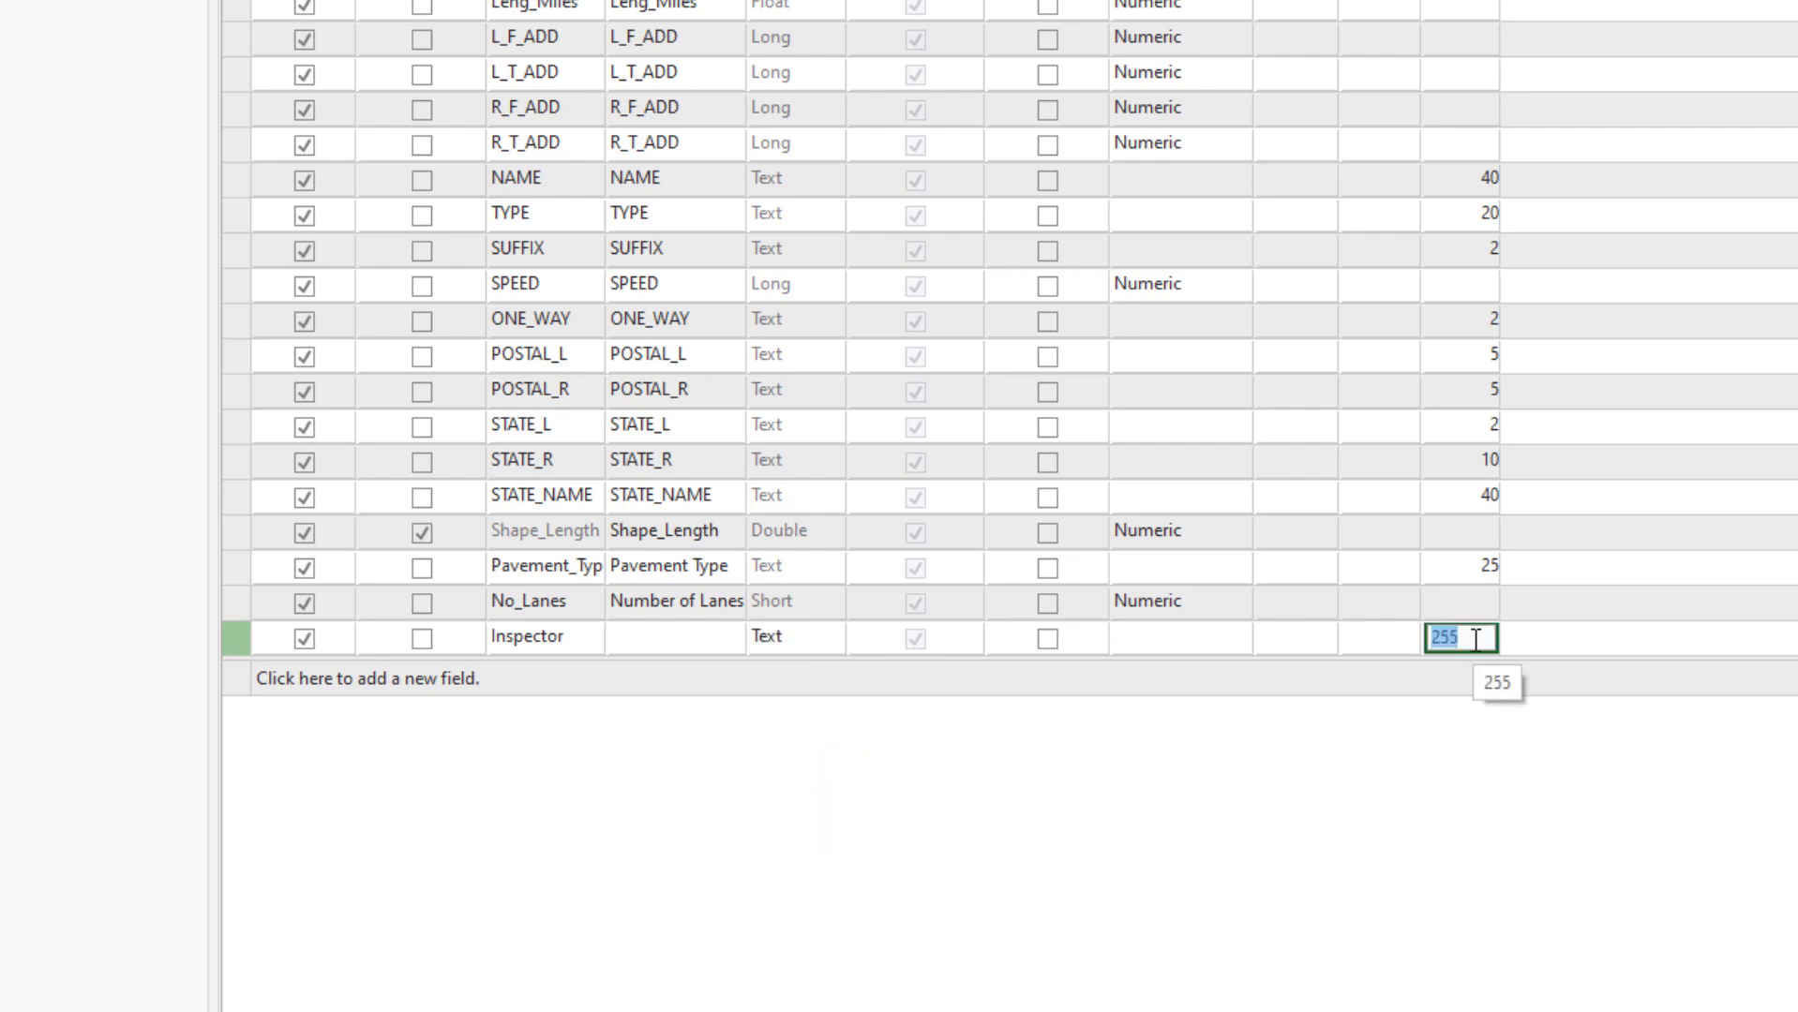
type("25")
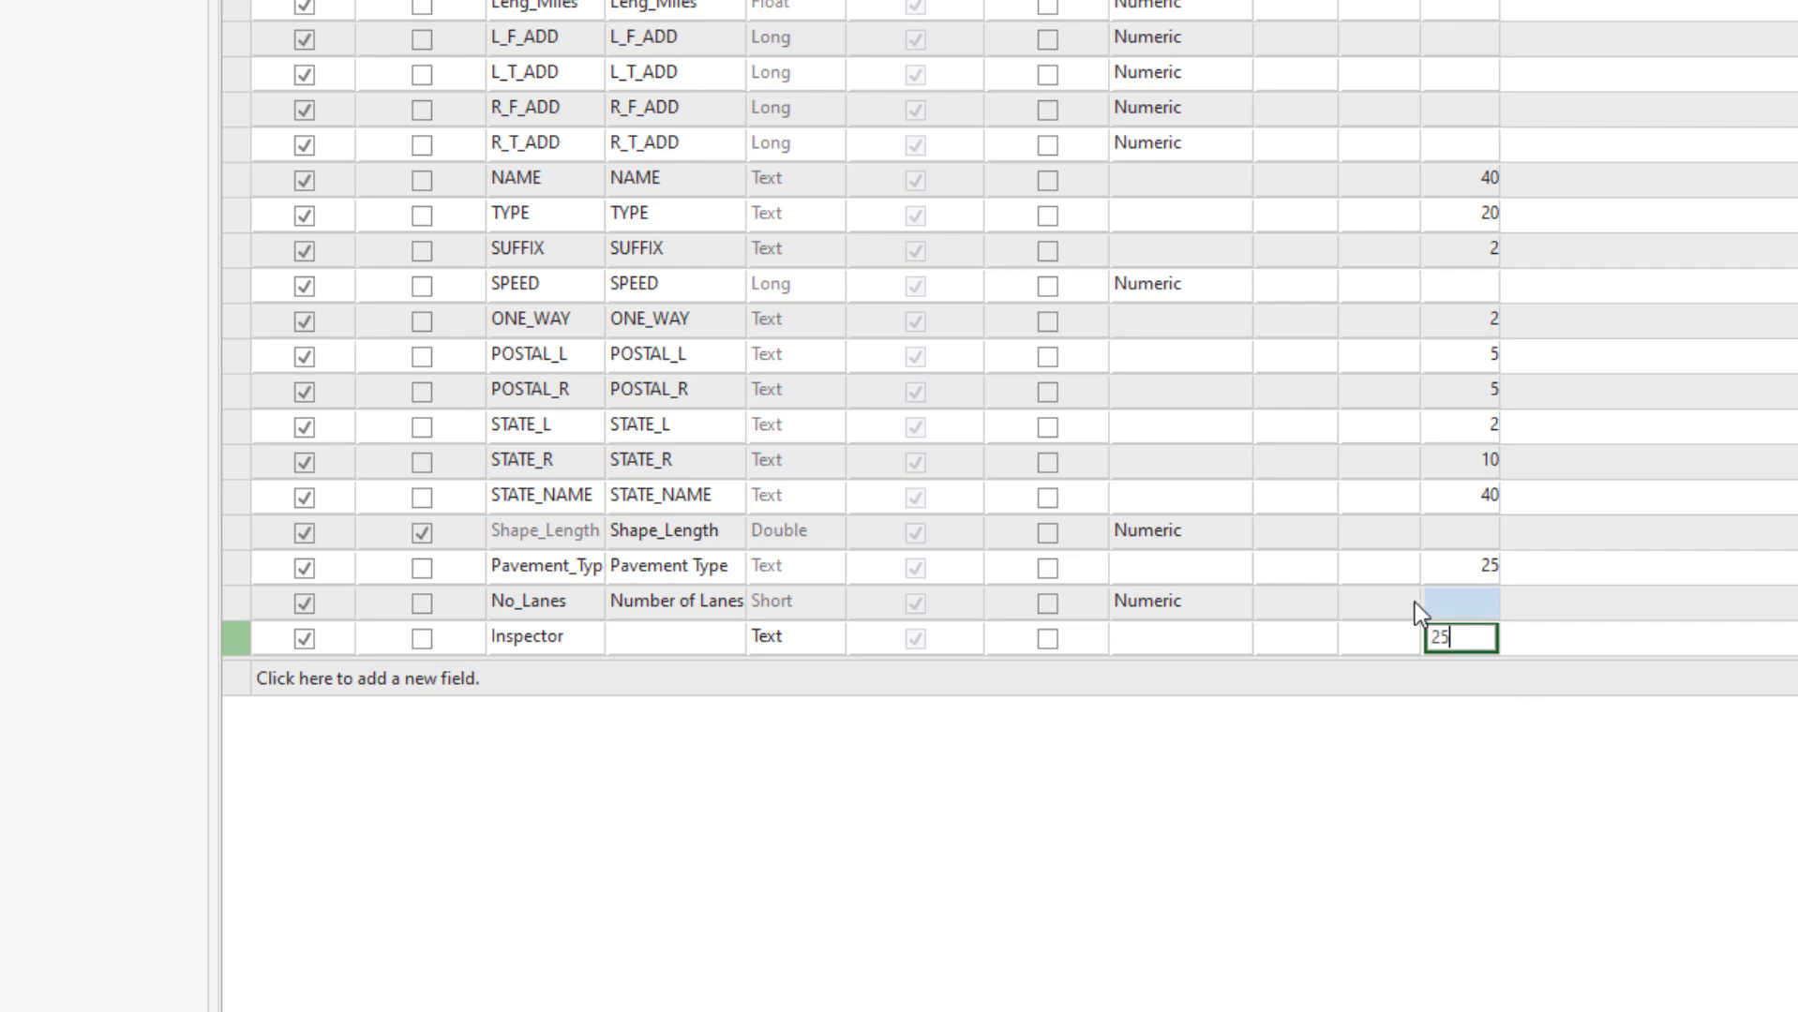
left_click(1272, 649)
left_click(1273, 649)
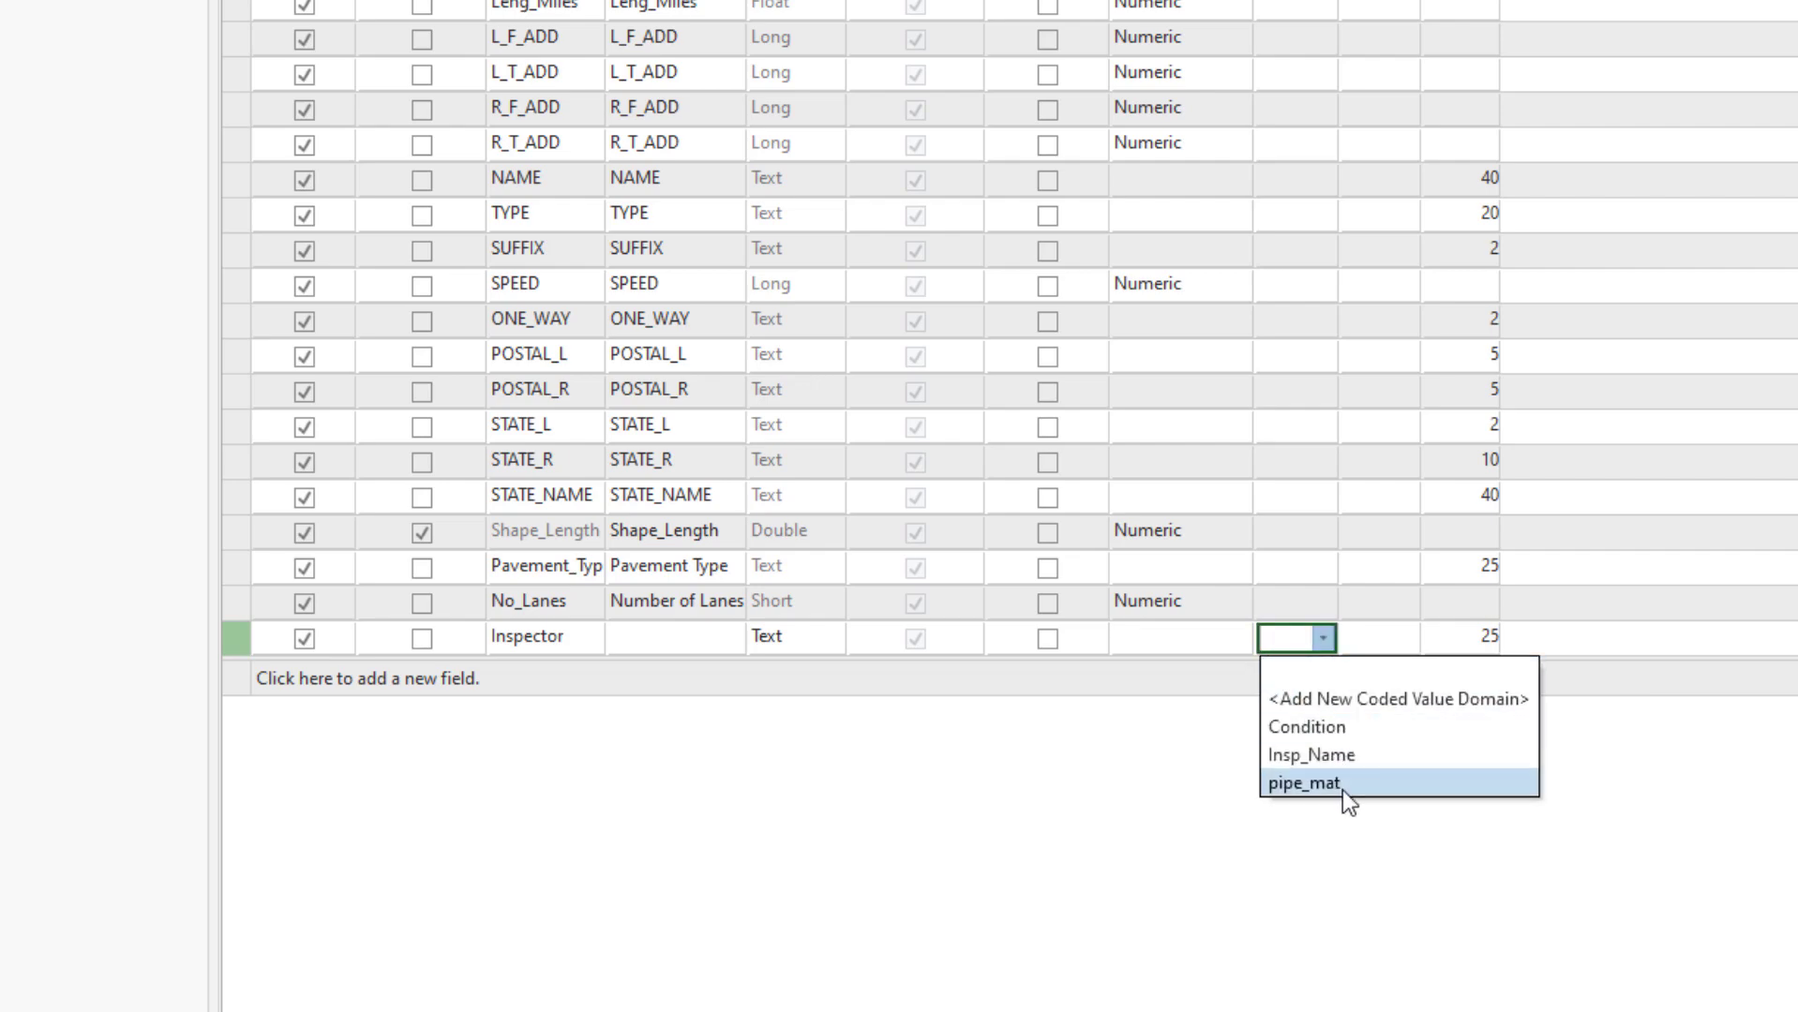
left_click(1358, 761)
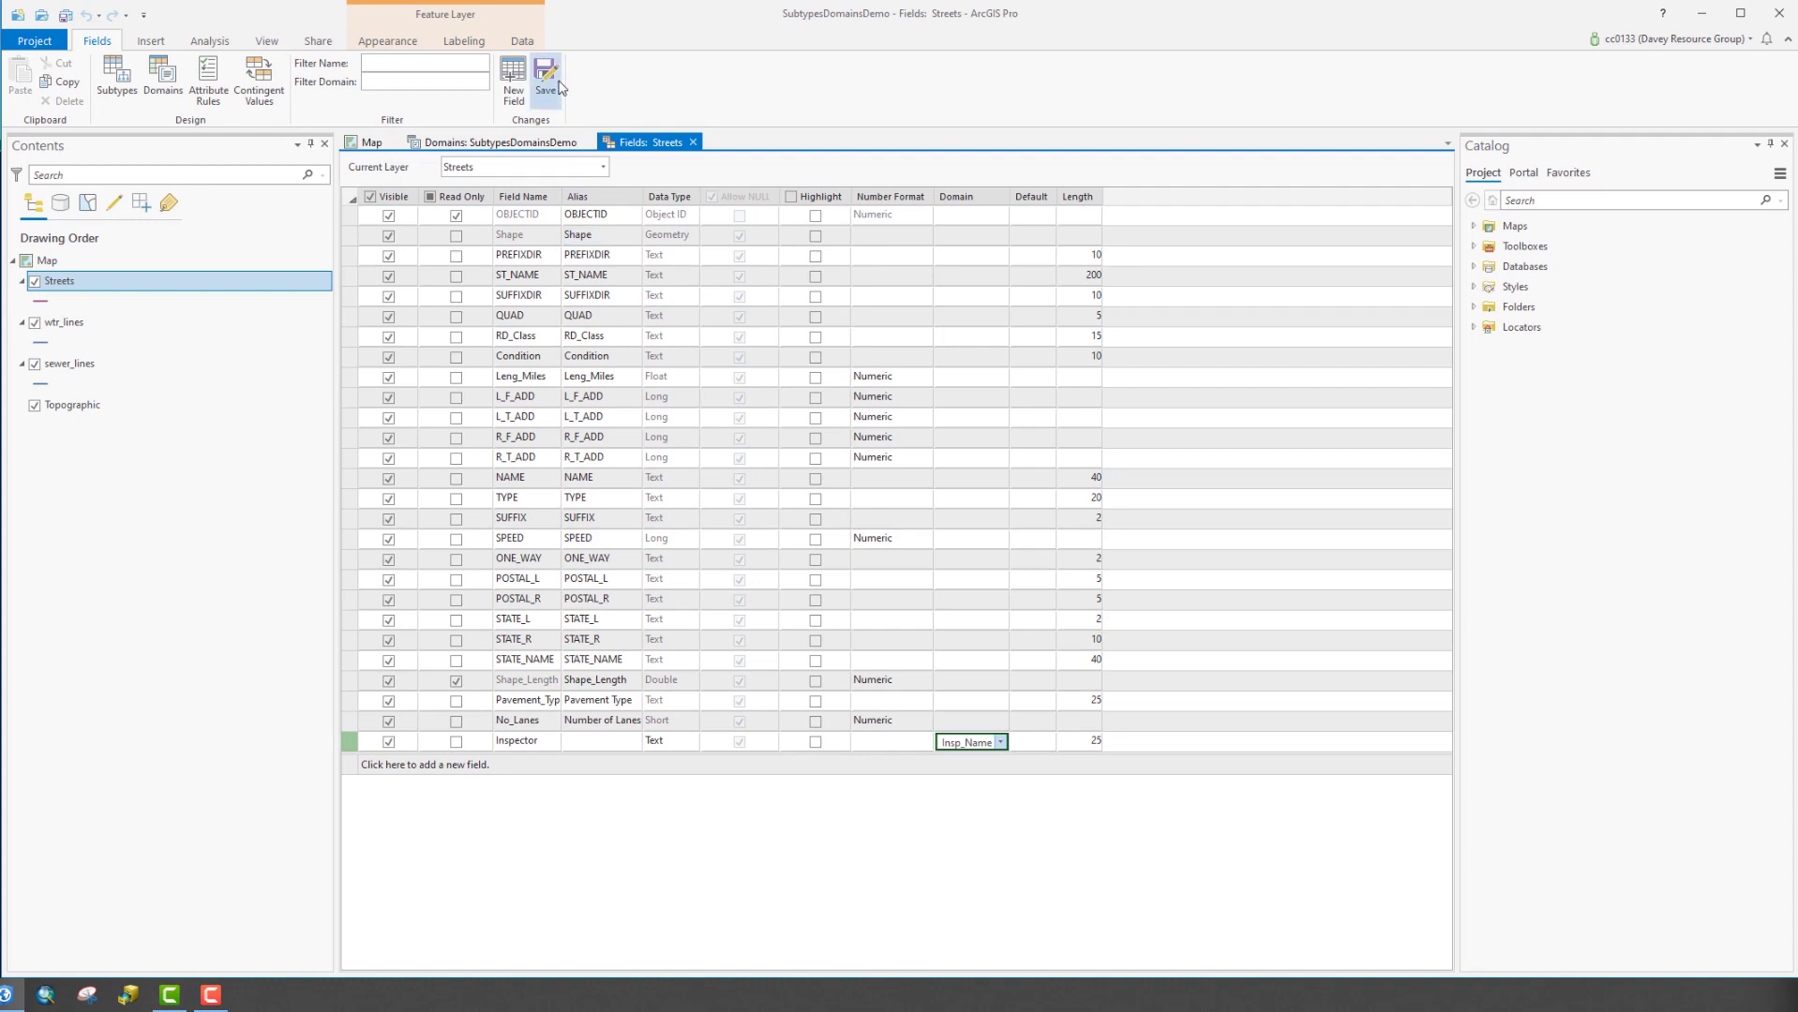
left_click(546, 79)
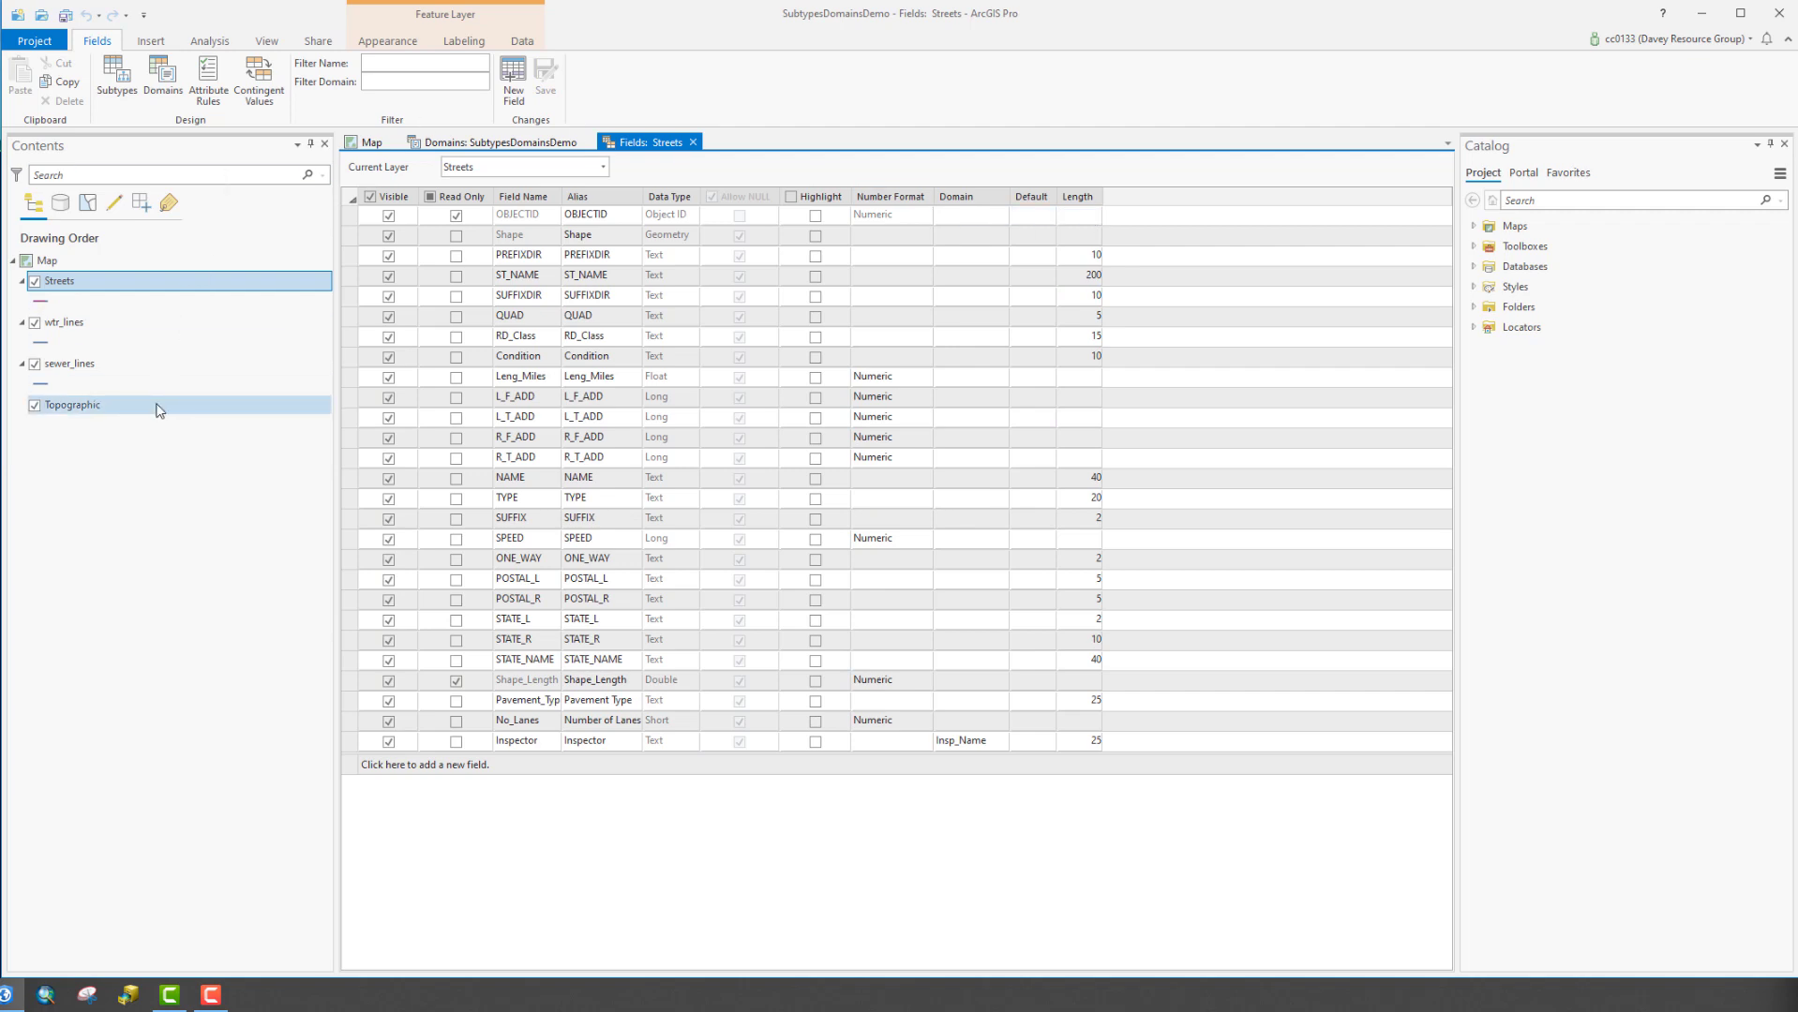
left_click(370, 143)
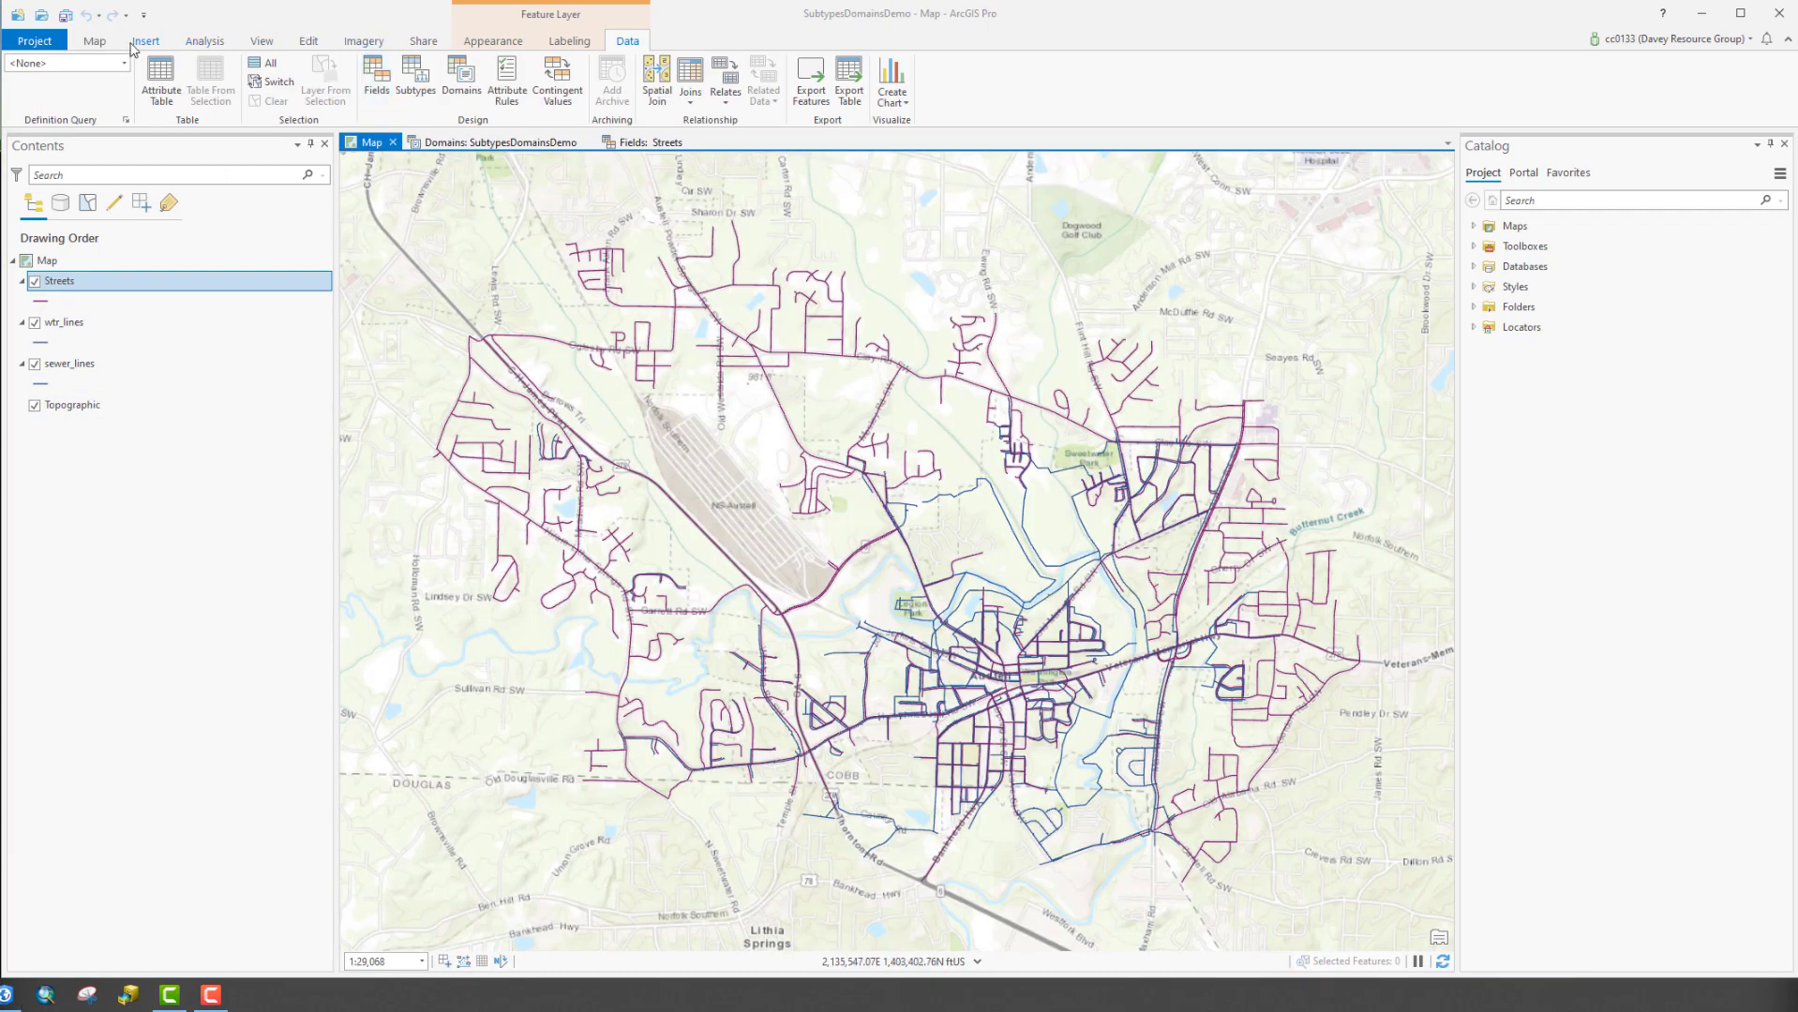
Select the State Route 6 Bus street and apply the first inspector name as its Inspector value
left_click(309, 41)
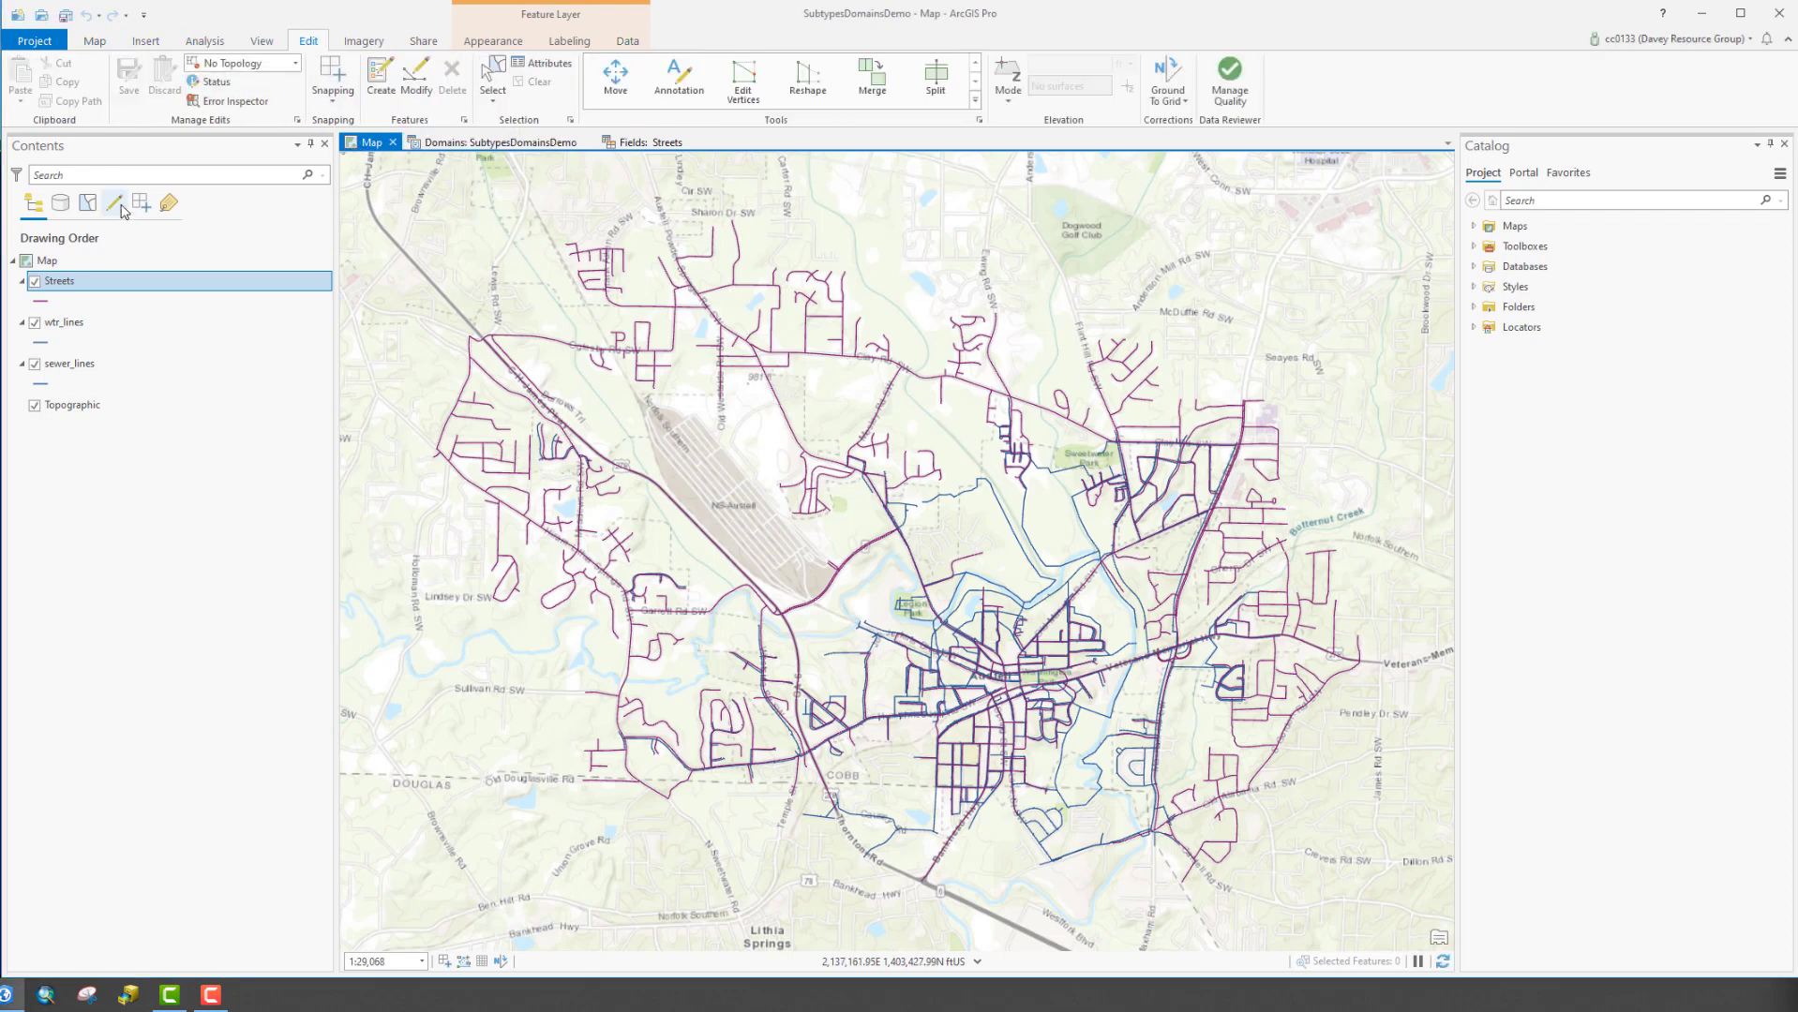
left_click(492, 77)
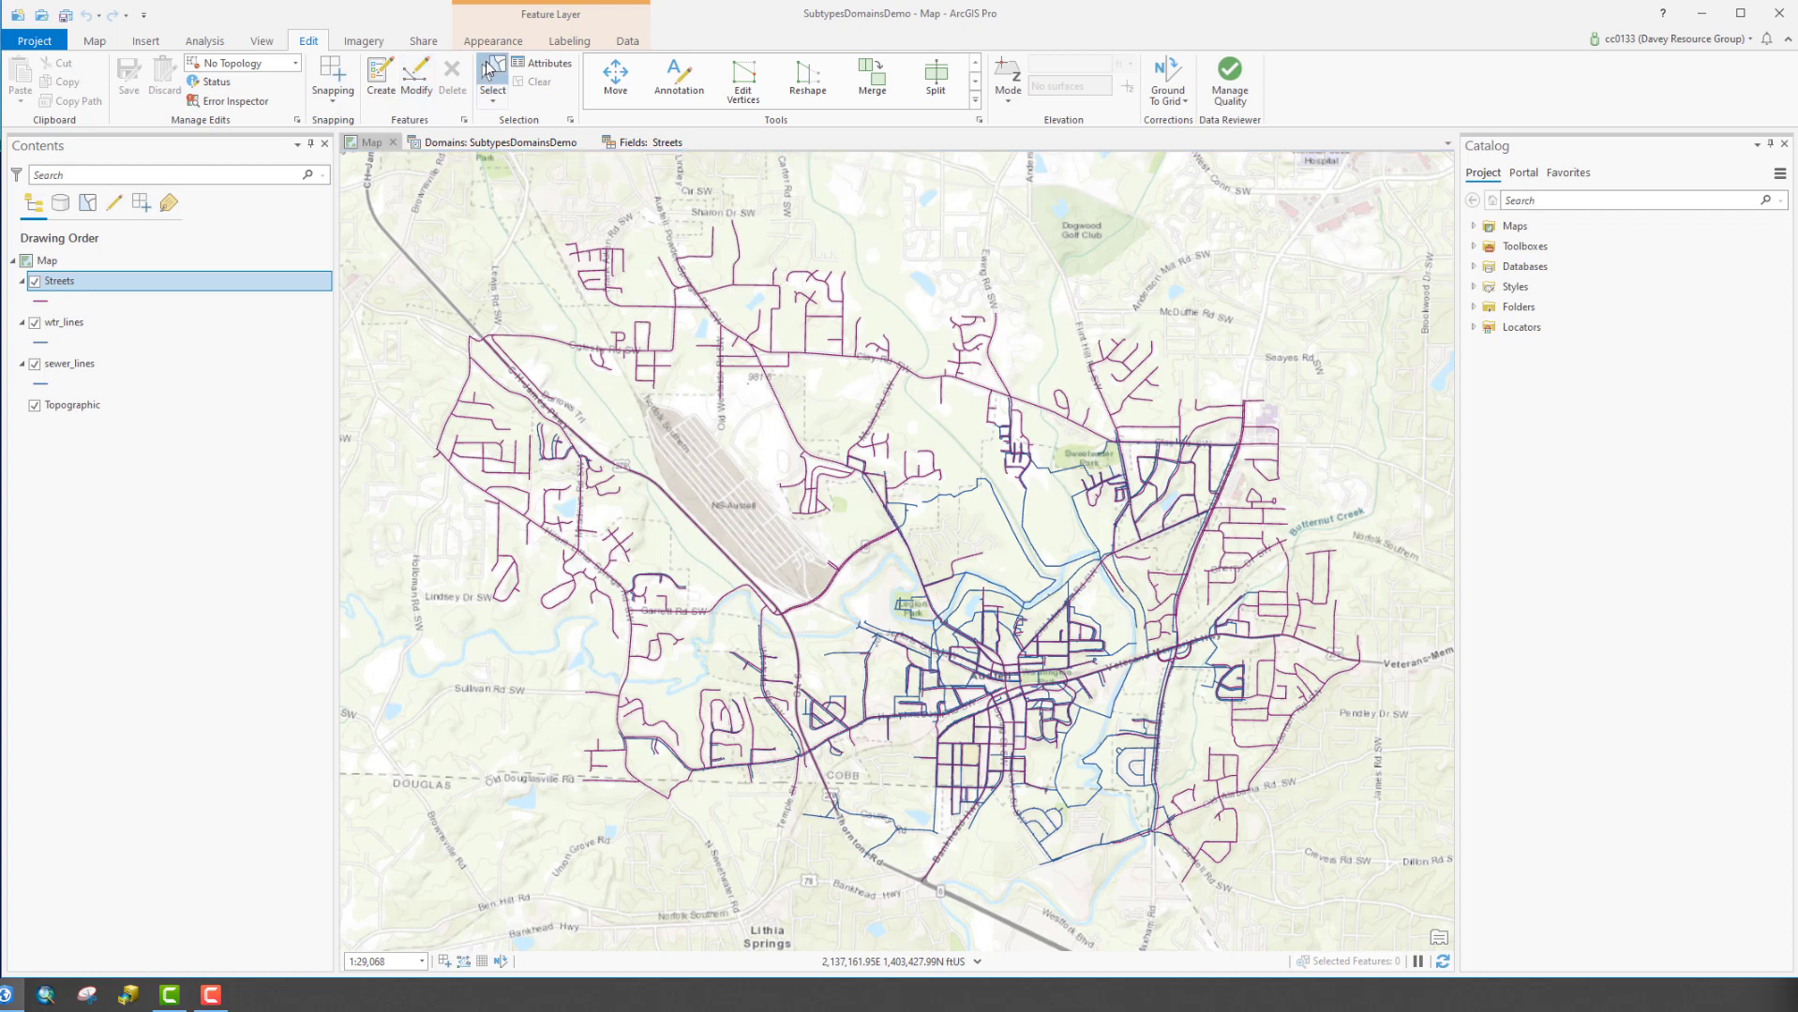
left_click(786, 421)
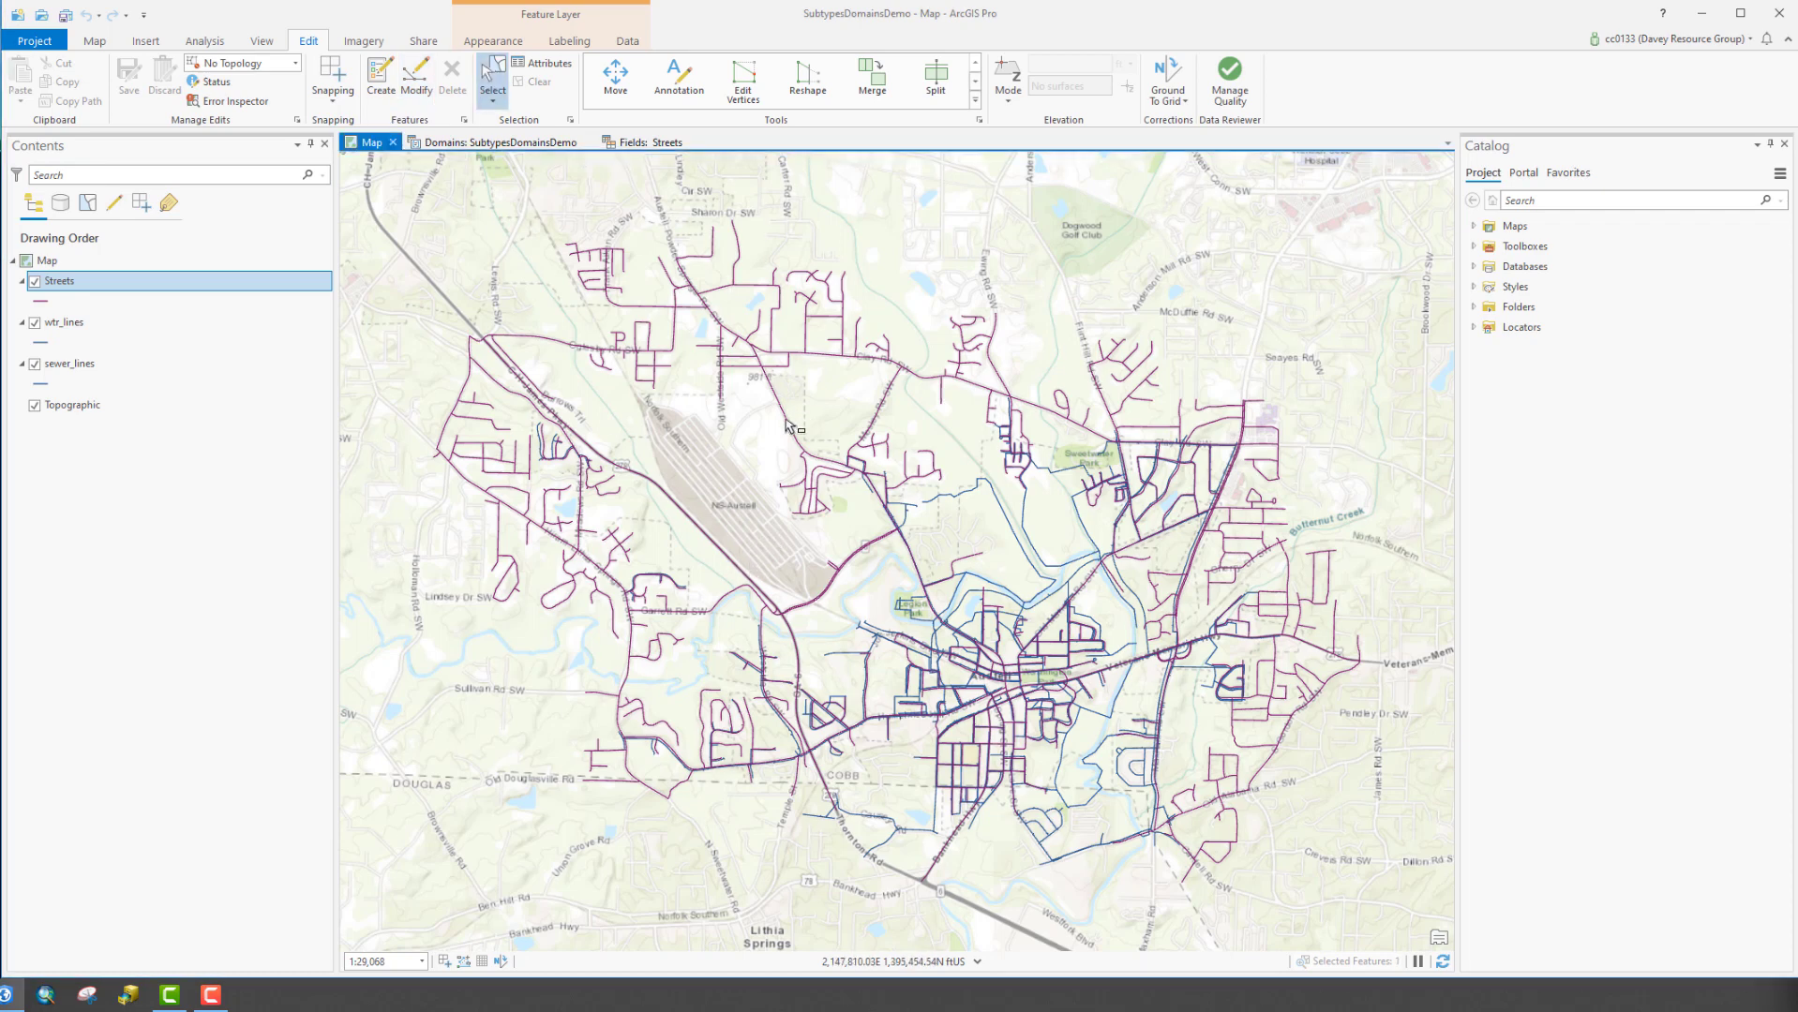
left_click(541, 63)
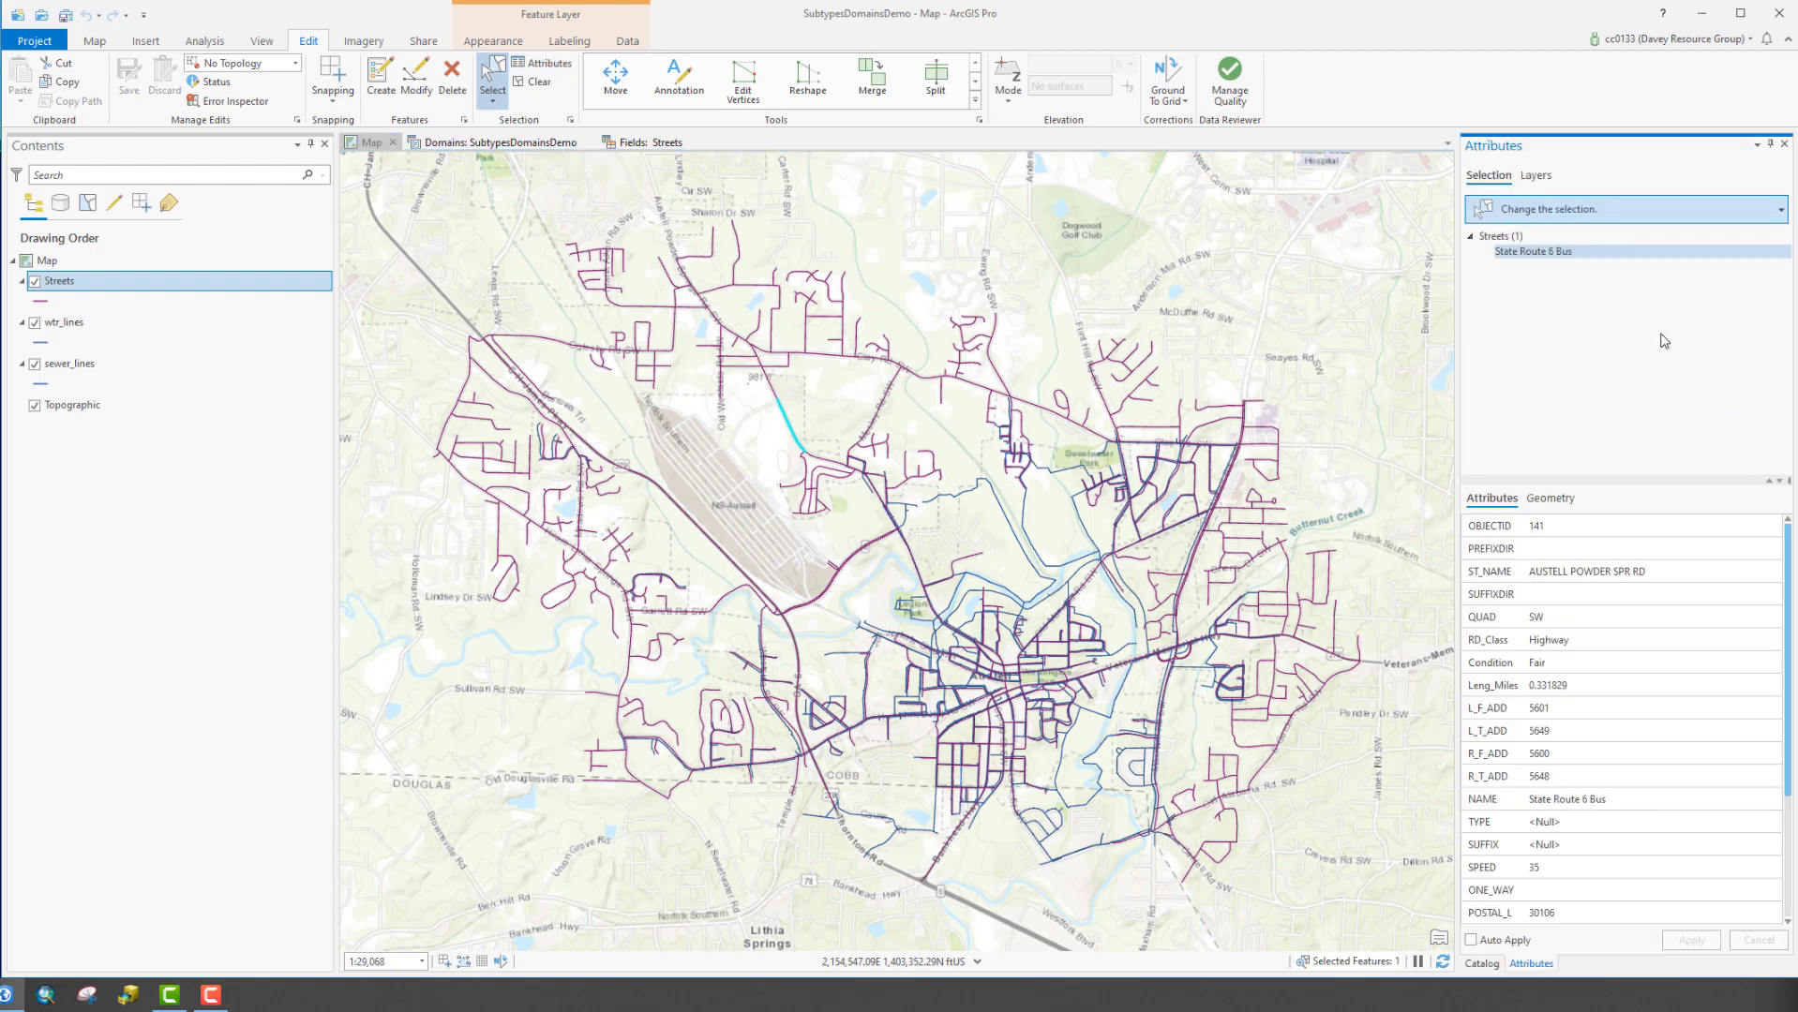
scroll(1668, 821, "down", 4)
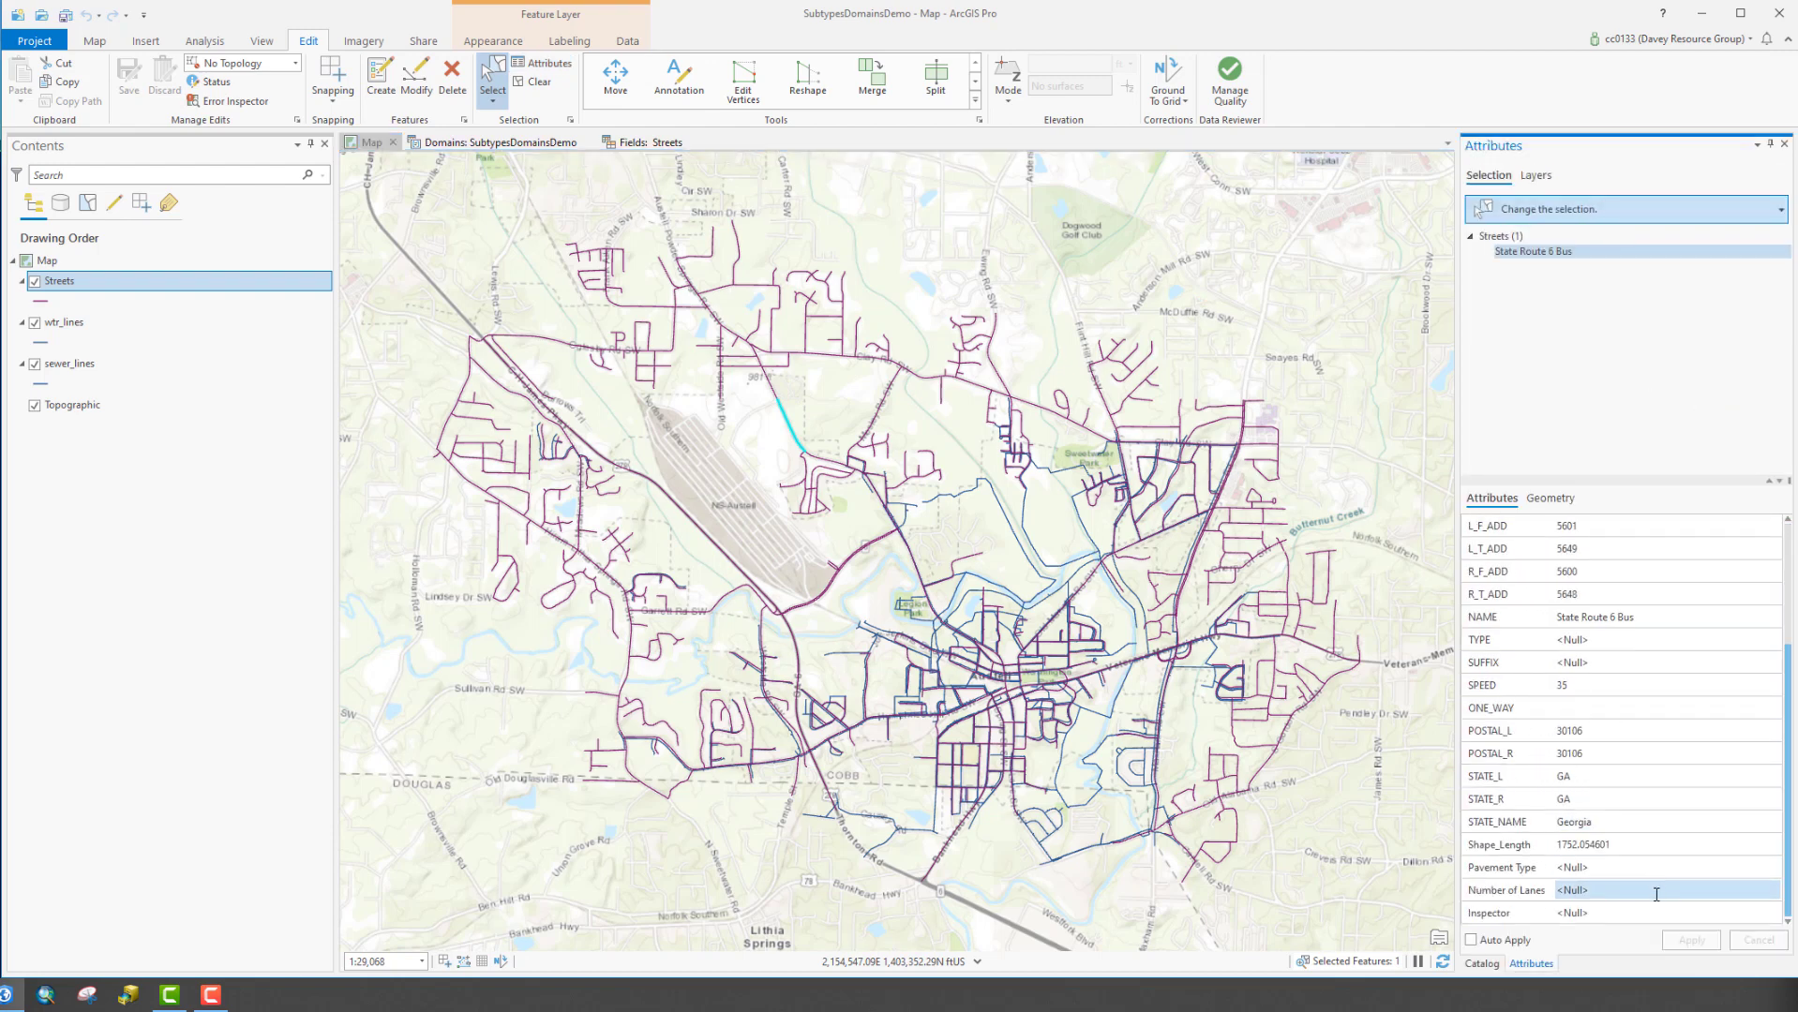
left_click(1650, 913)
left_click(1650, 913)
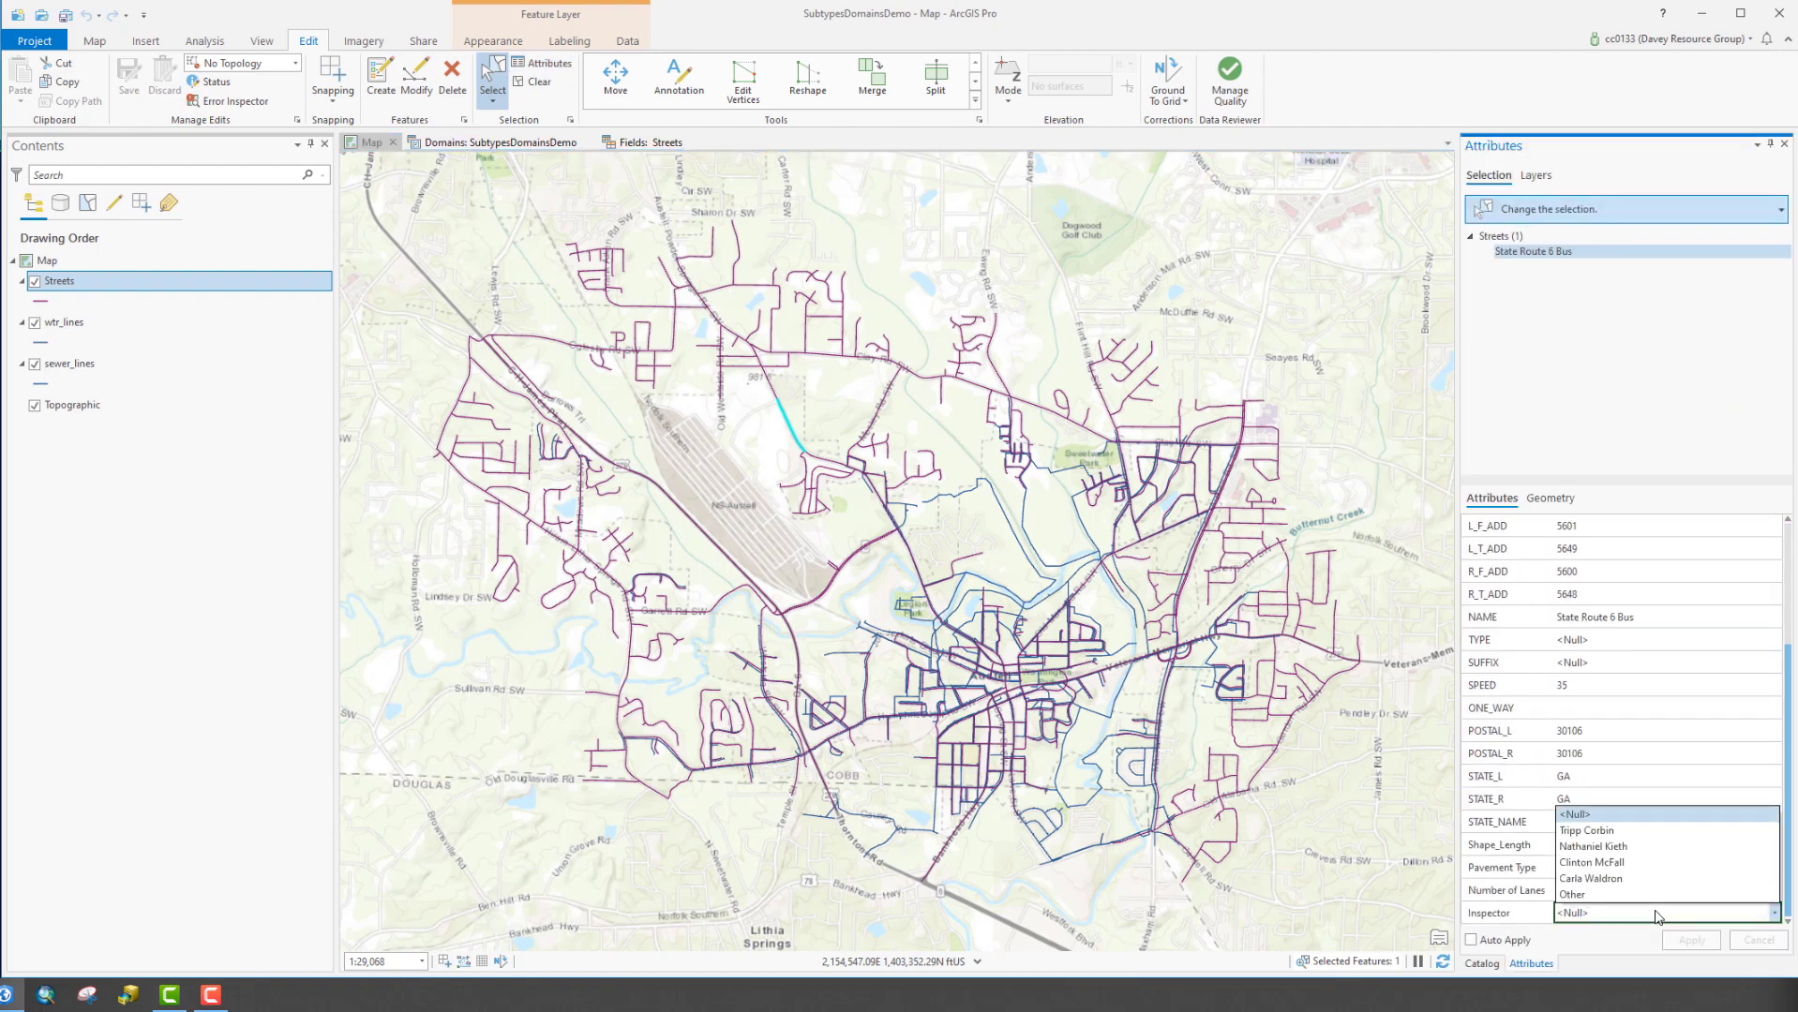
left_click(1636, 832)
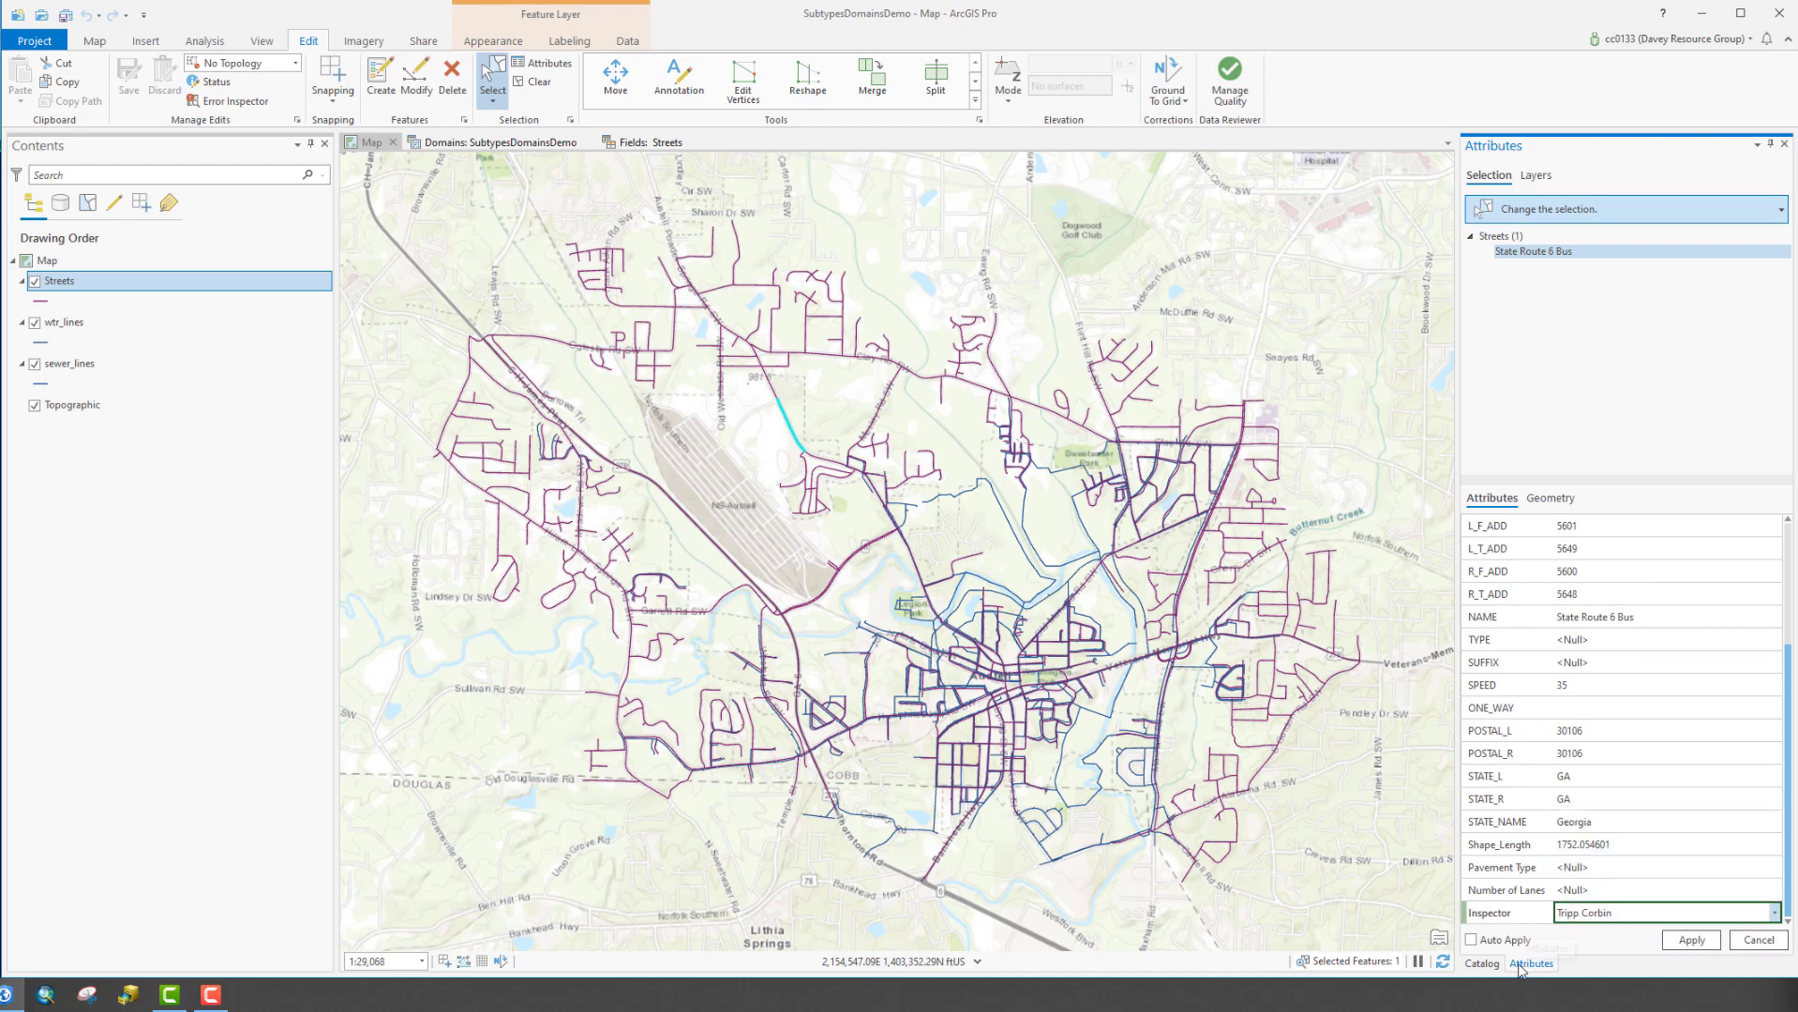
left_click(1697, 943)
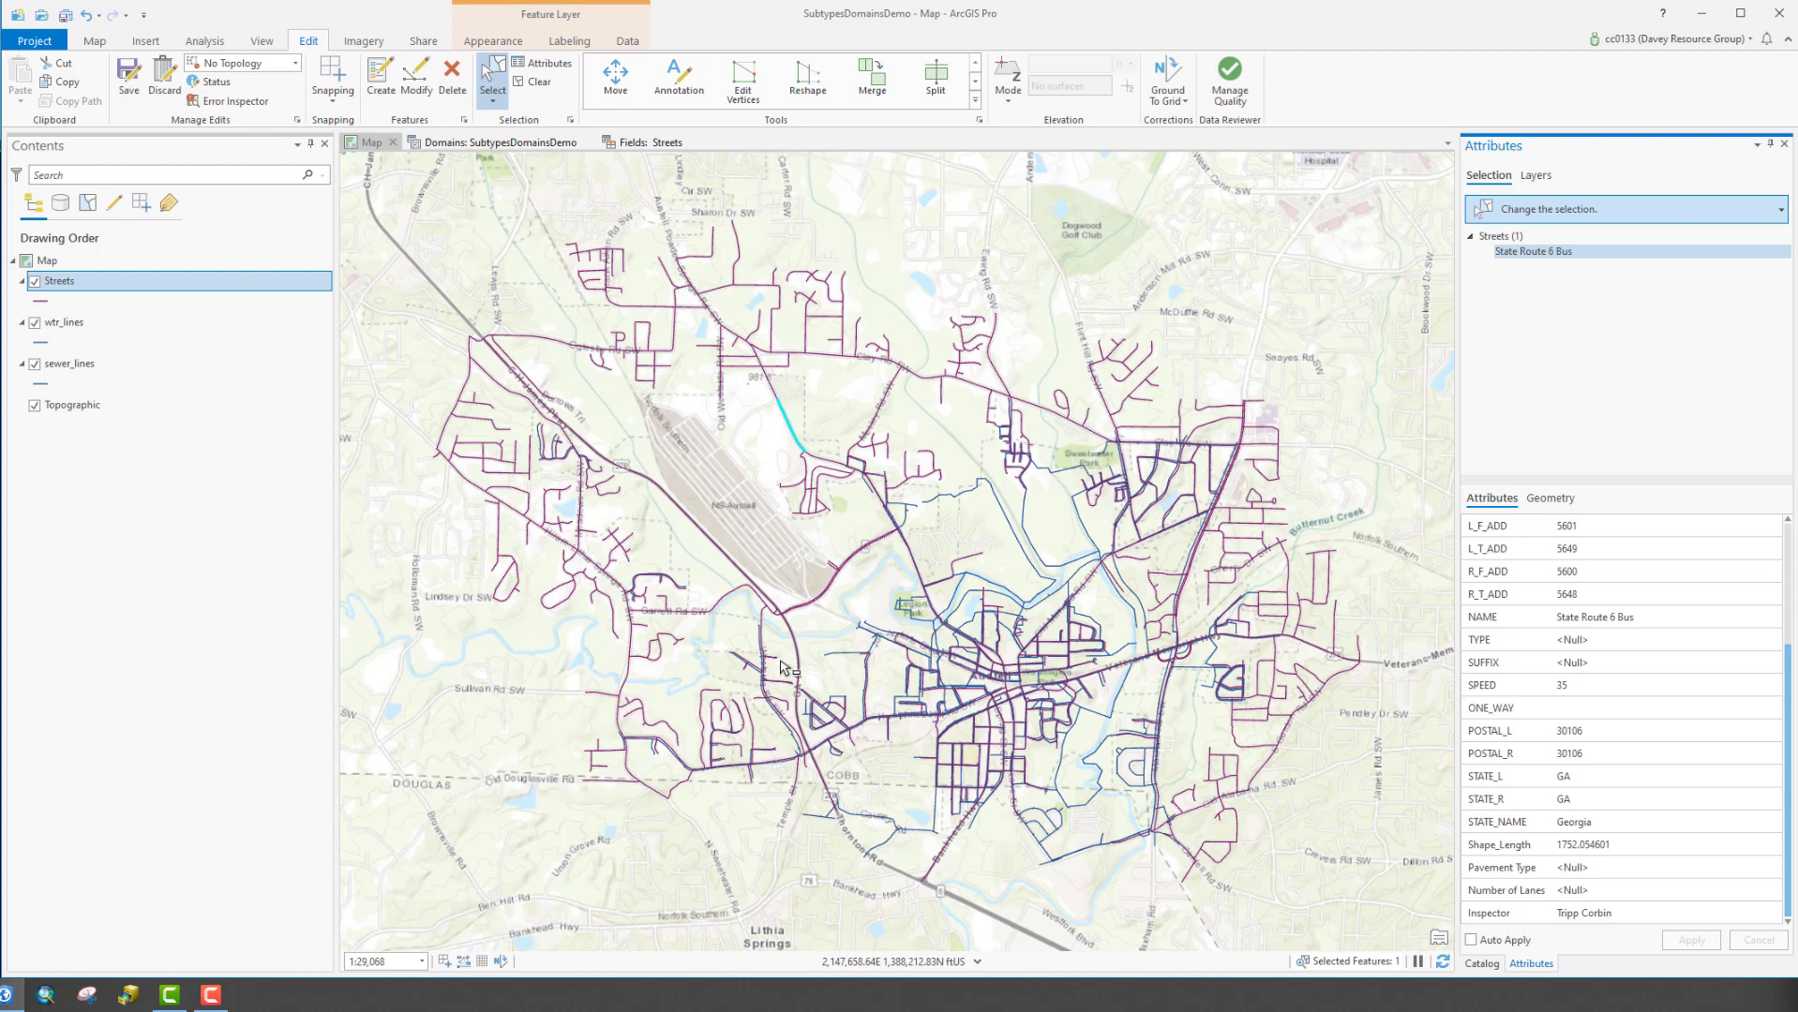
Open the wtr_lines attribute table and its field design view
left_click(161, 329)
right_click(161, 329)
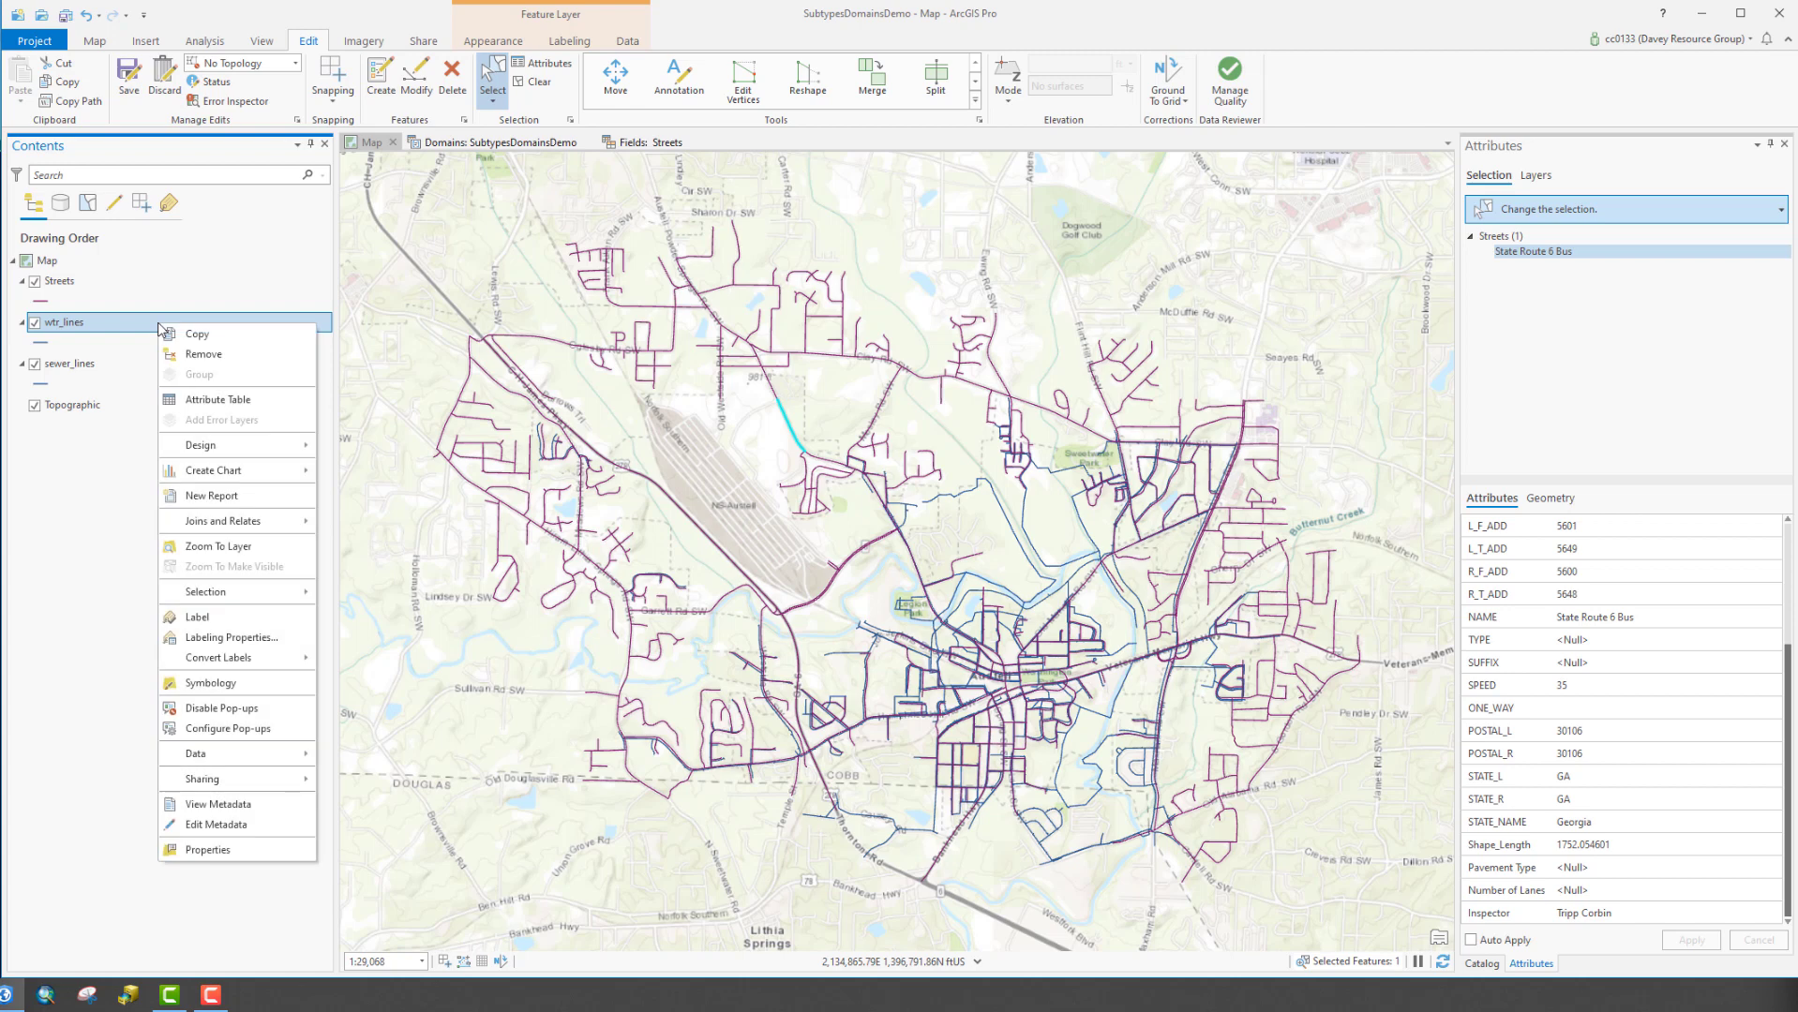
left_click(218, 403)
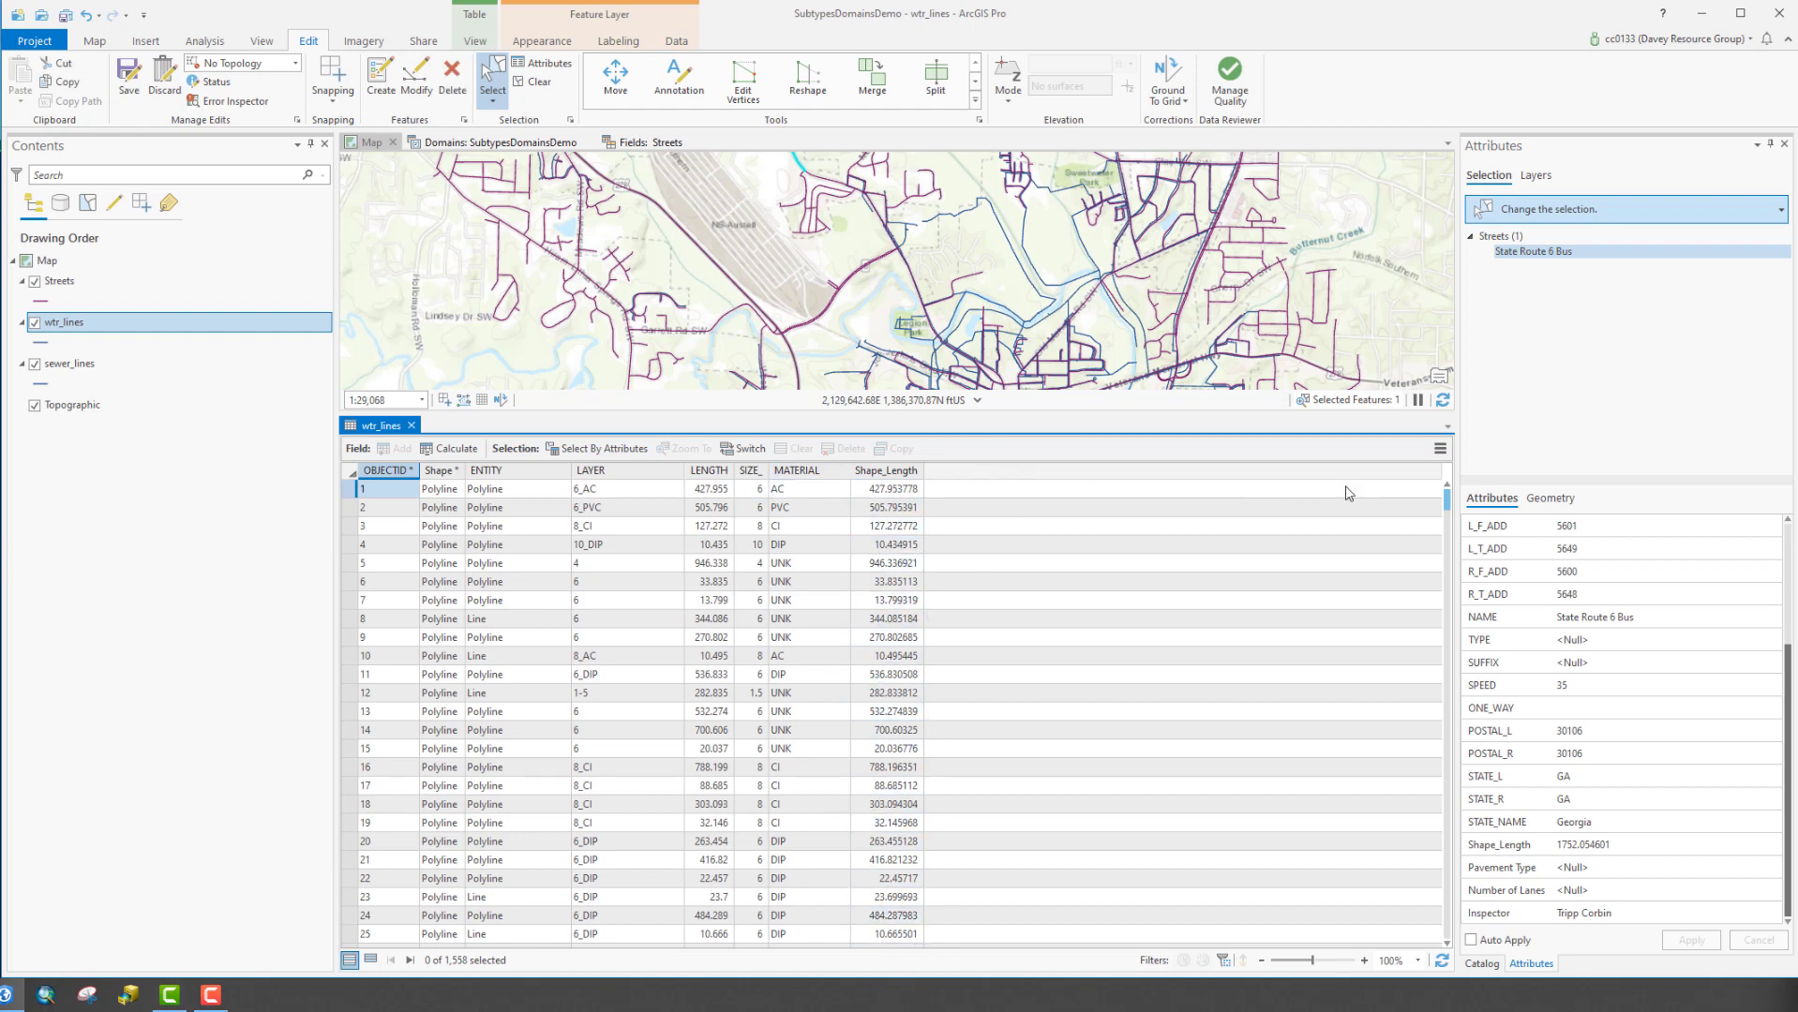
left_click(1440, 449)
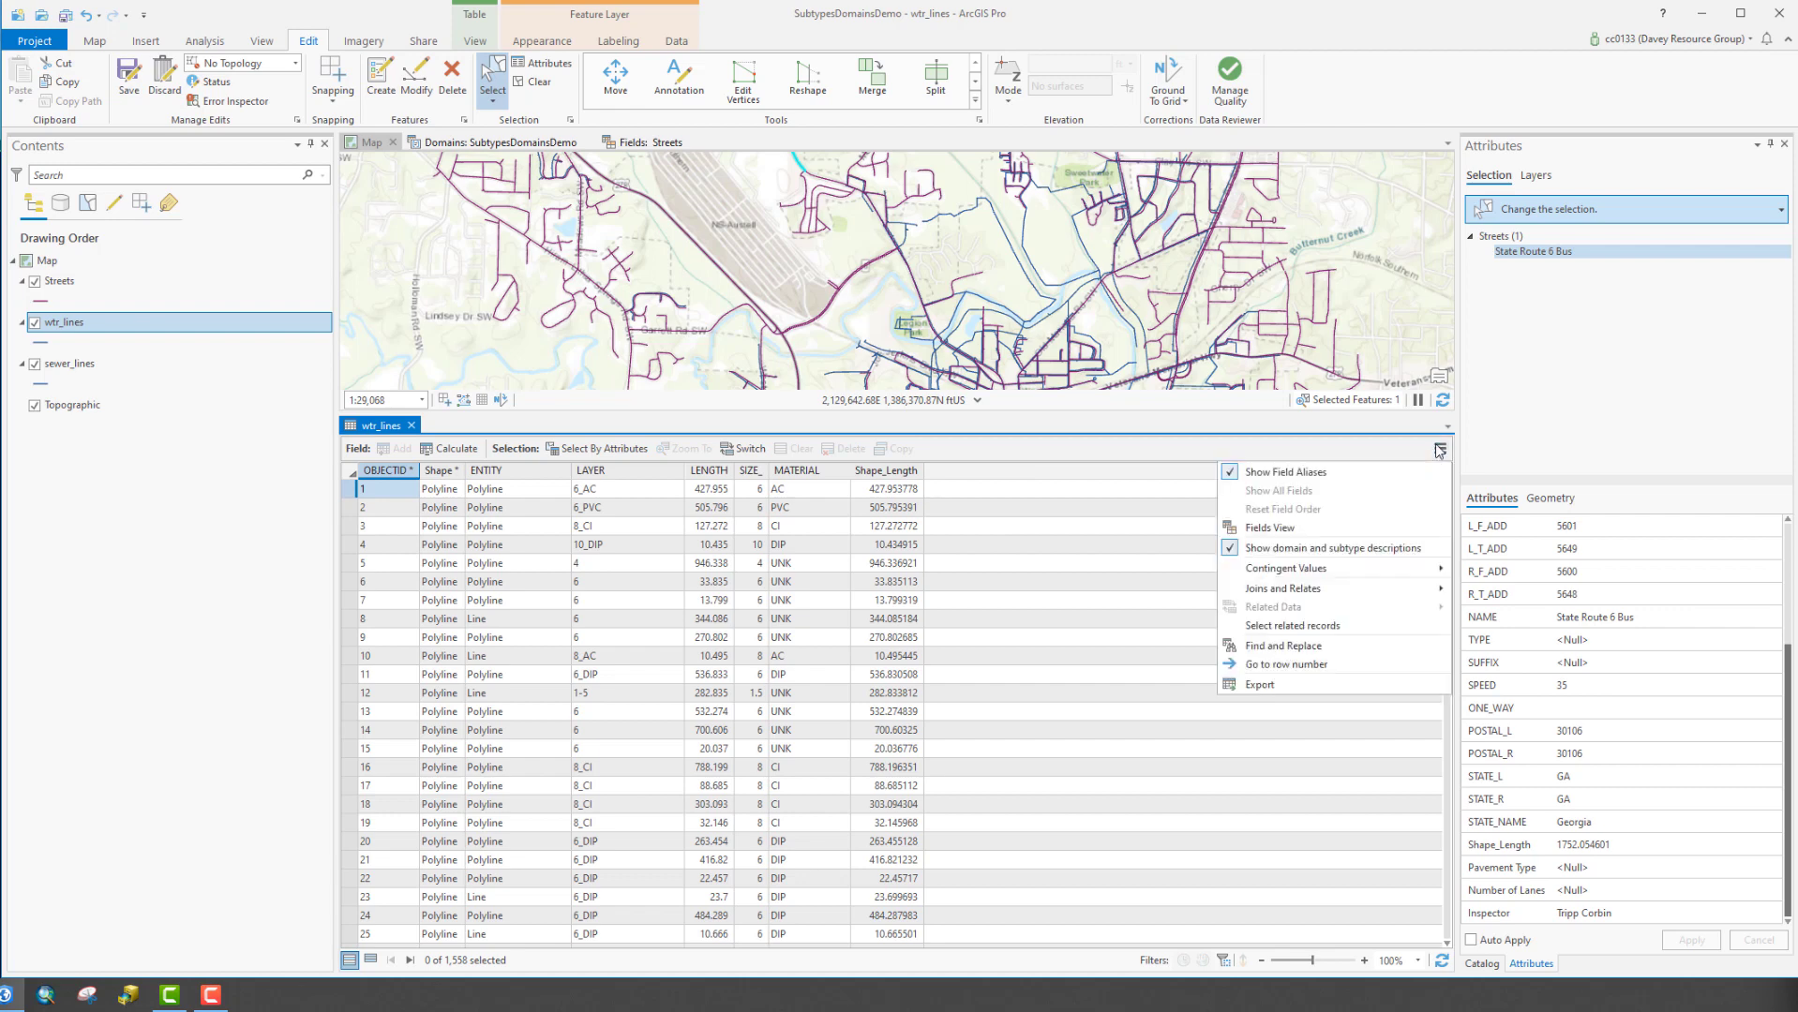
left_click(1303, 528)
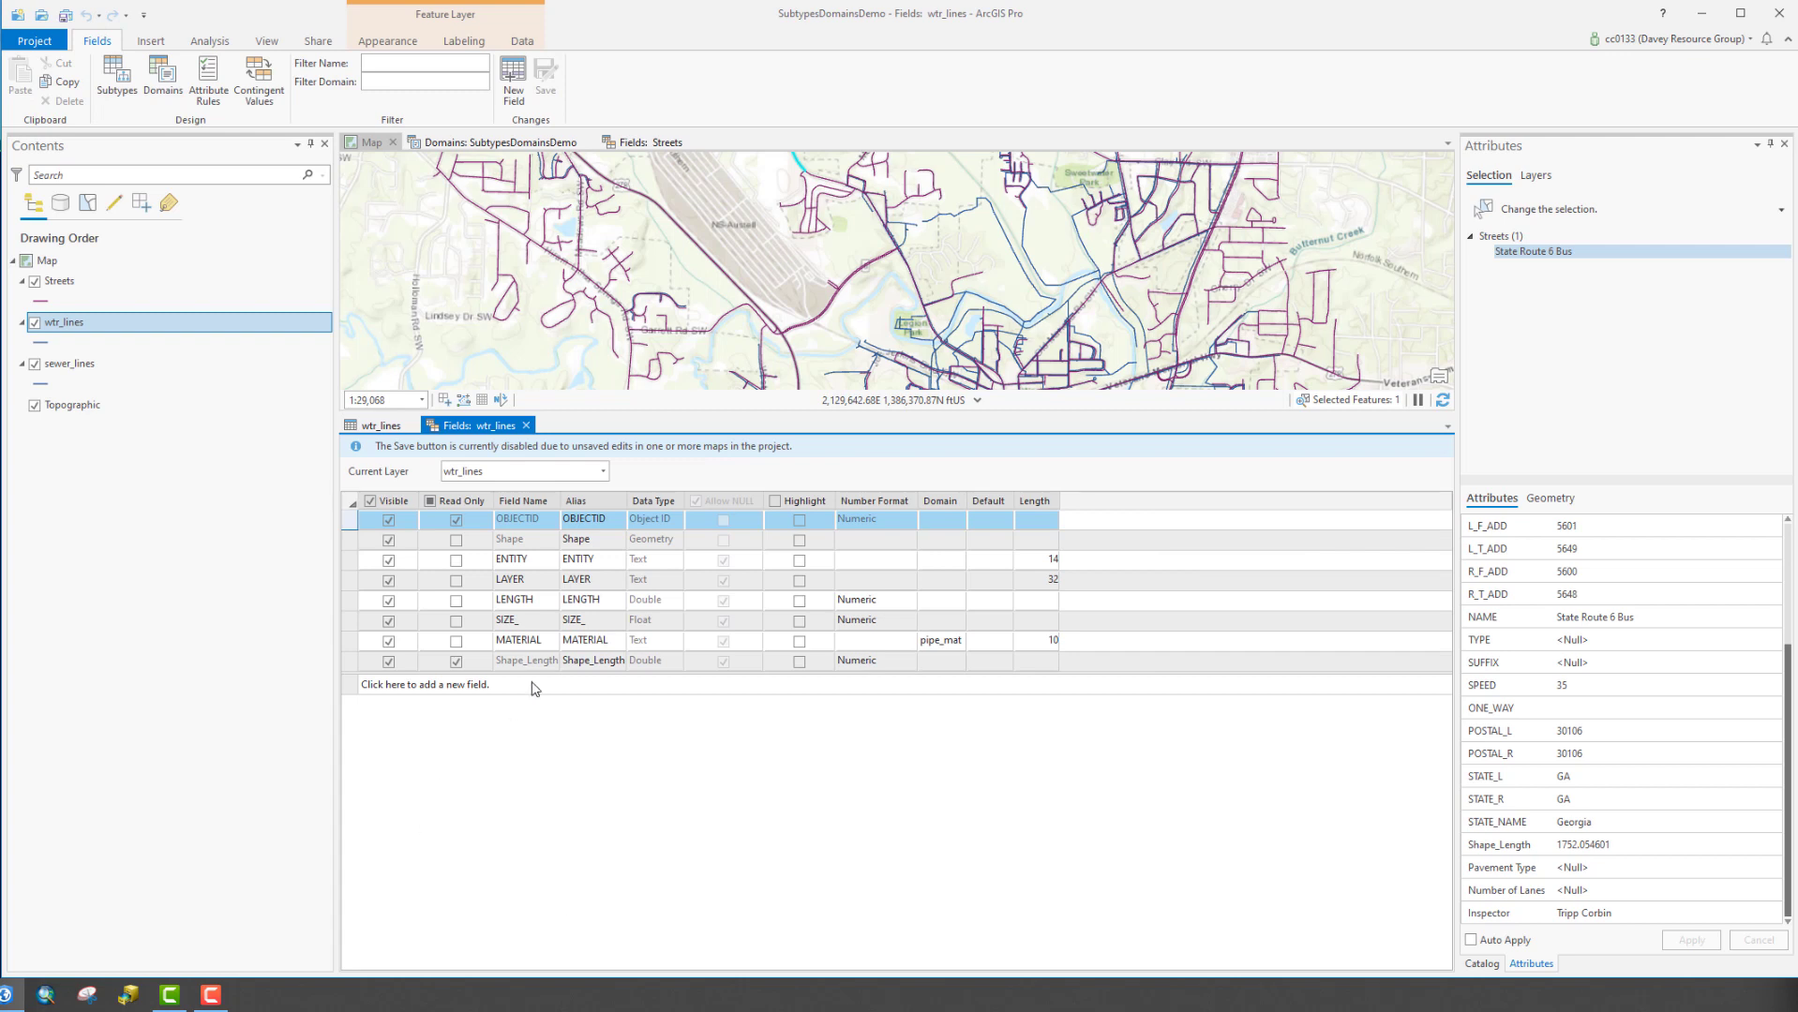
Add an Inspector Text field to wtr_lines with the Insp_Name domain and length 25
left_click(534, 693)
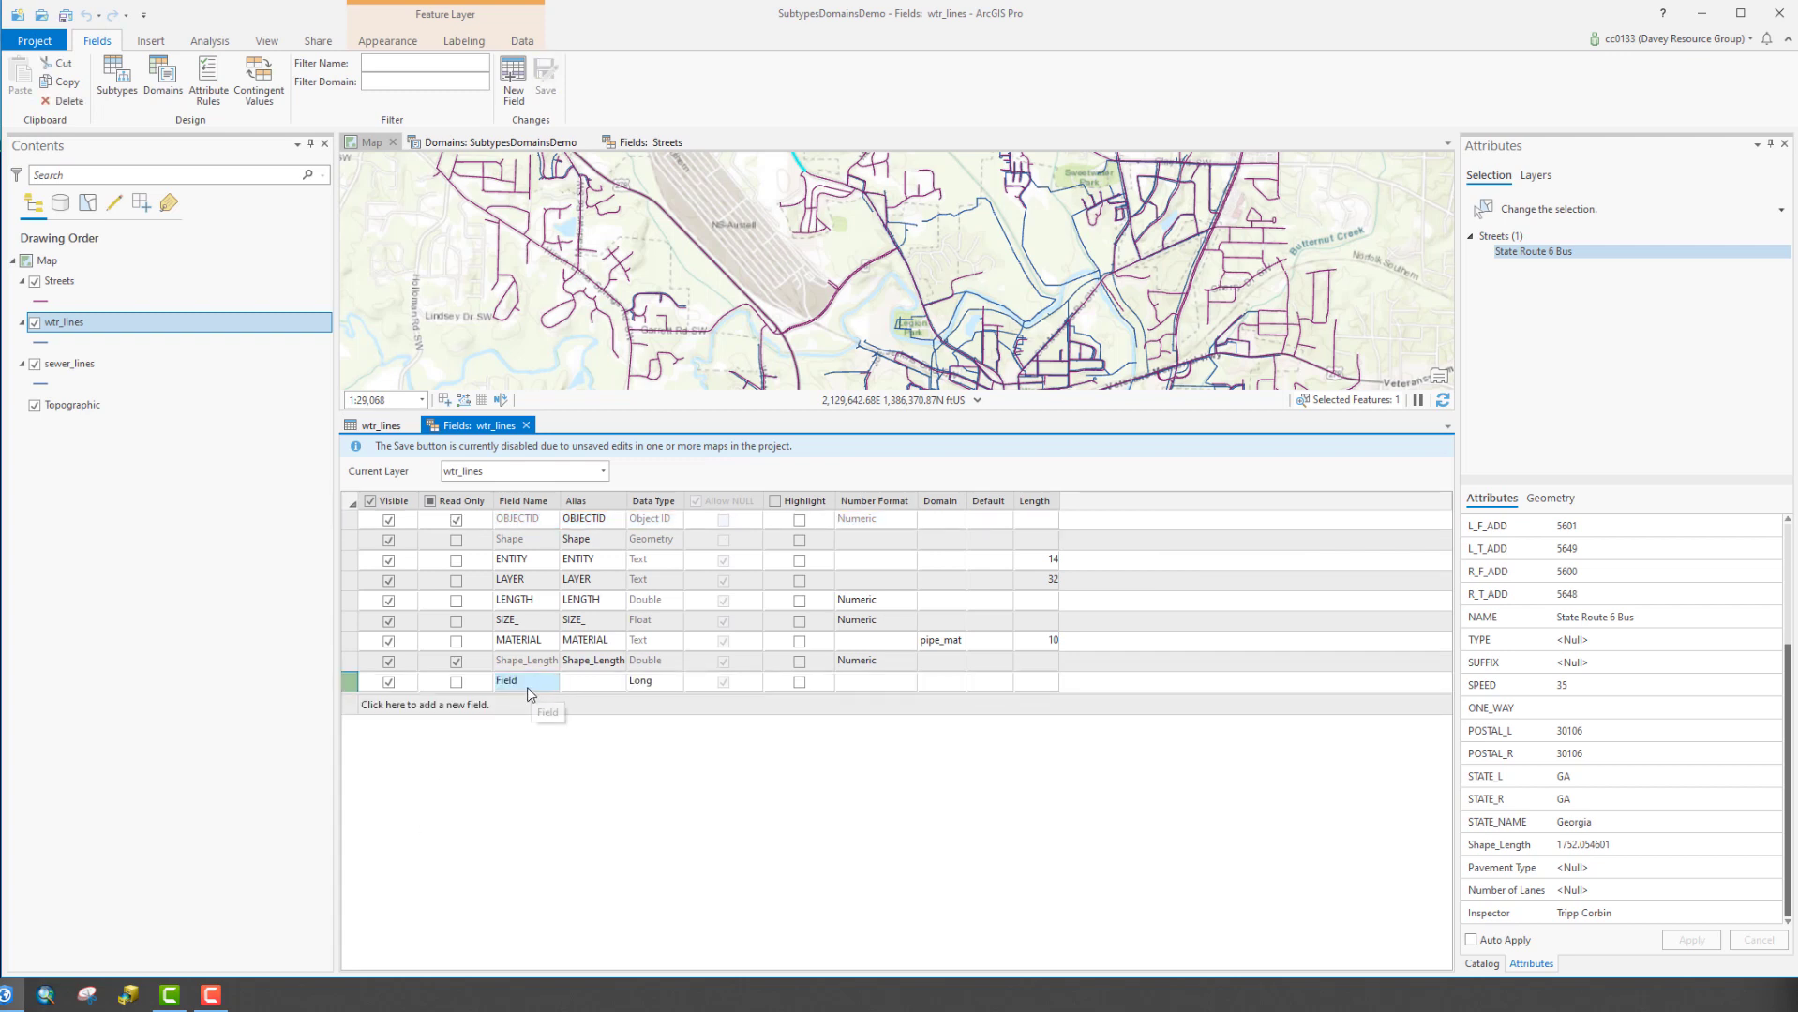
left_click(530, 683)
type("Insp")
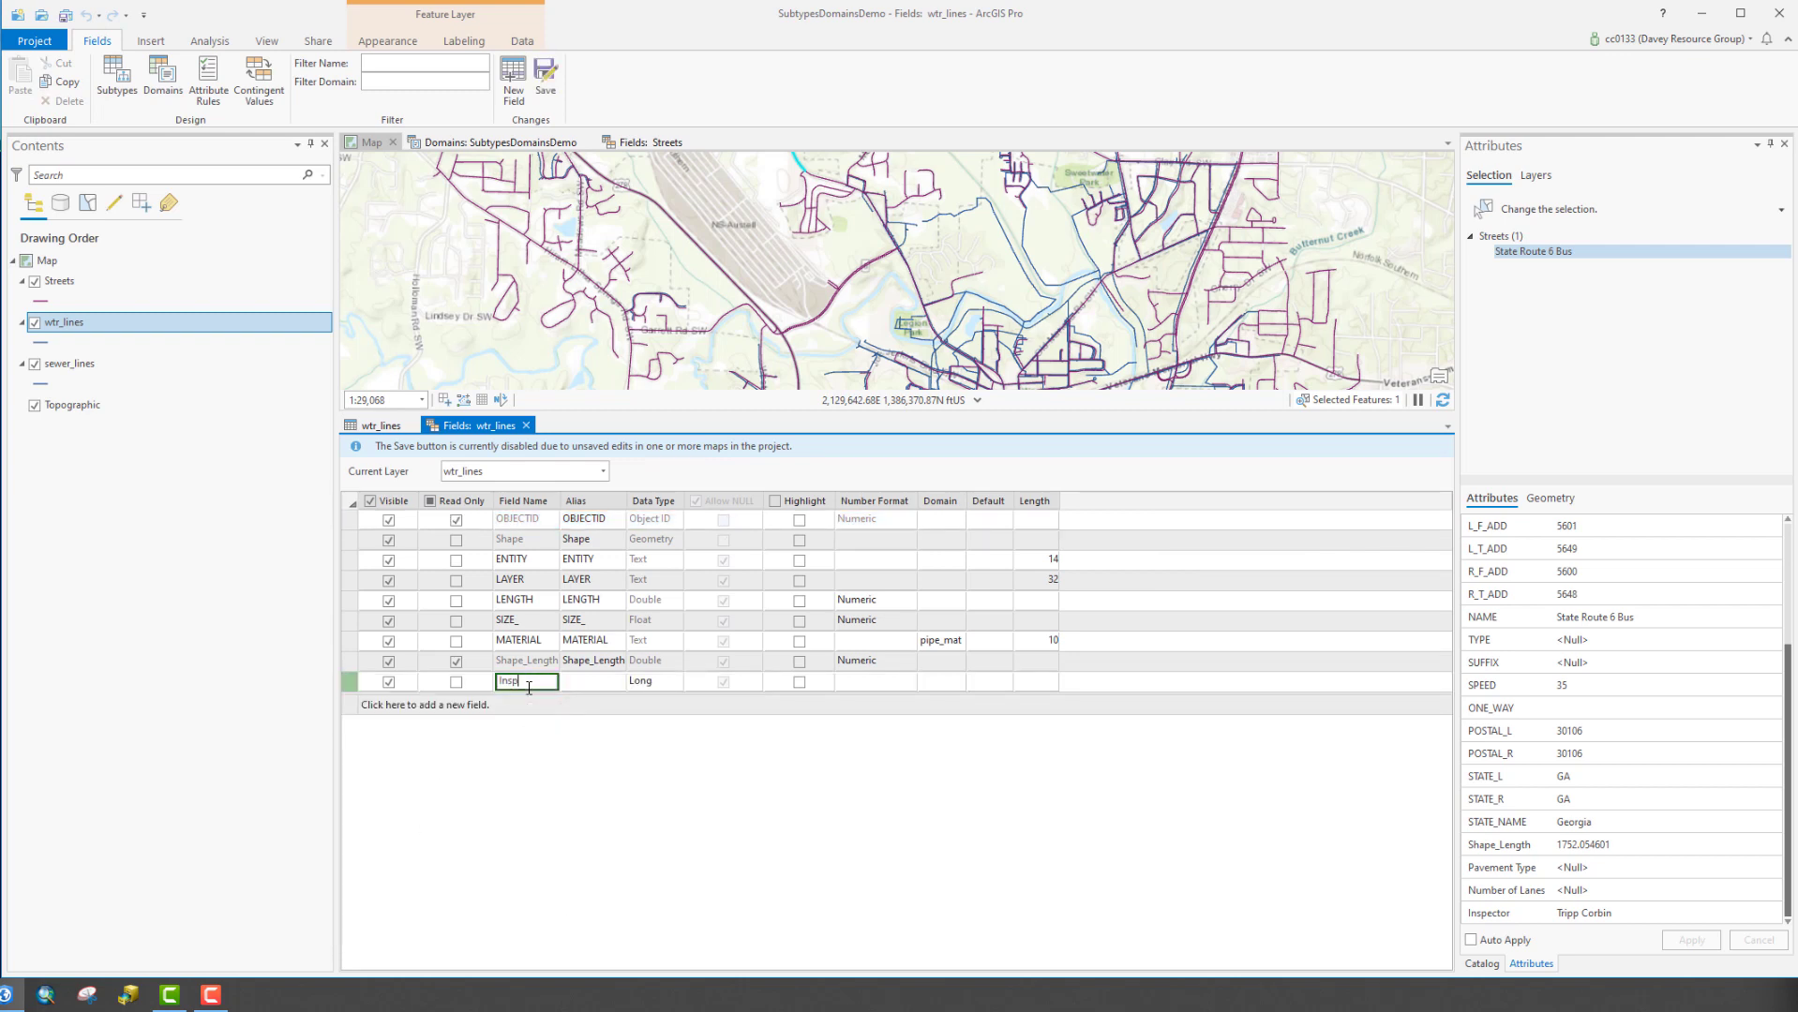
type("ec")
key("BackSpace")
key("BackSpace")
left_click(659, 682)
left_click(647, 781)
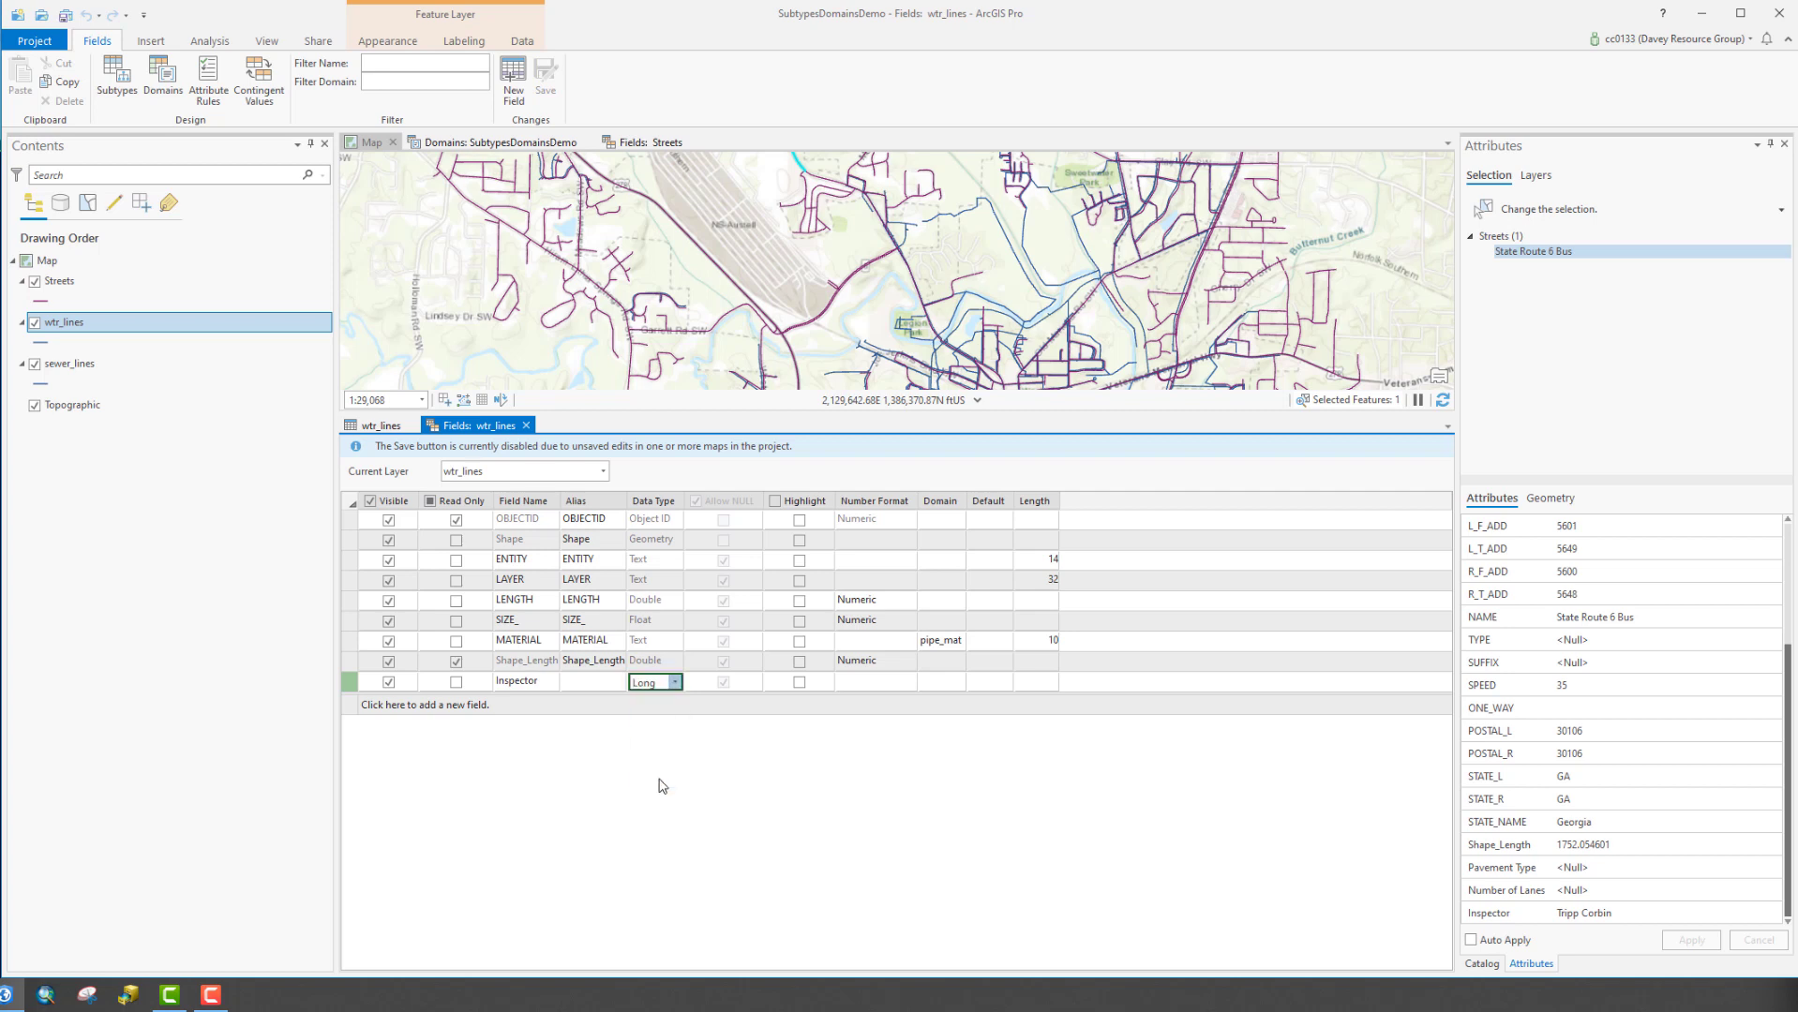
left_click(937, 682)
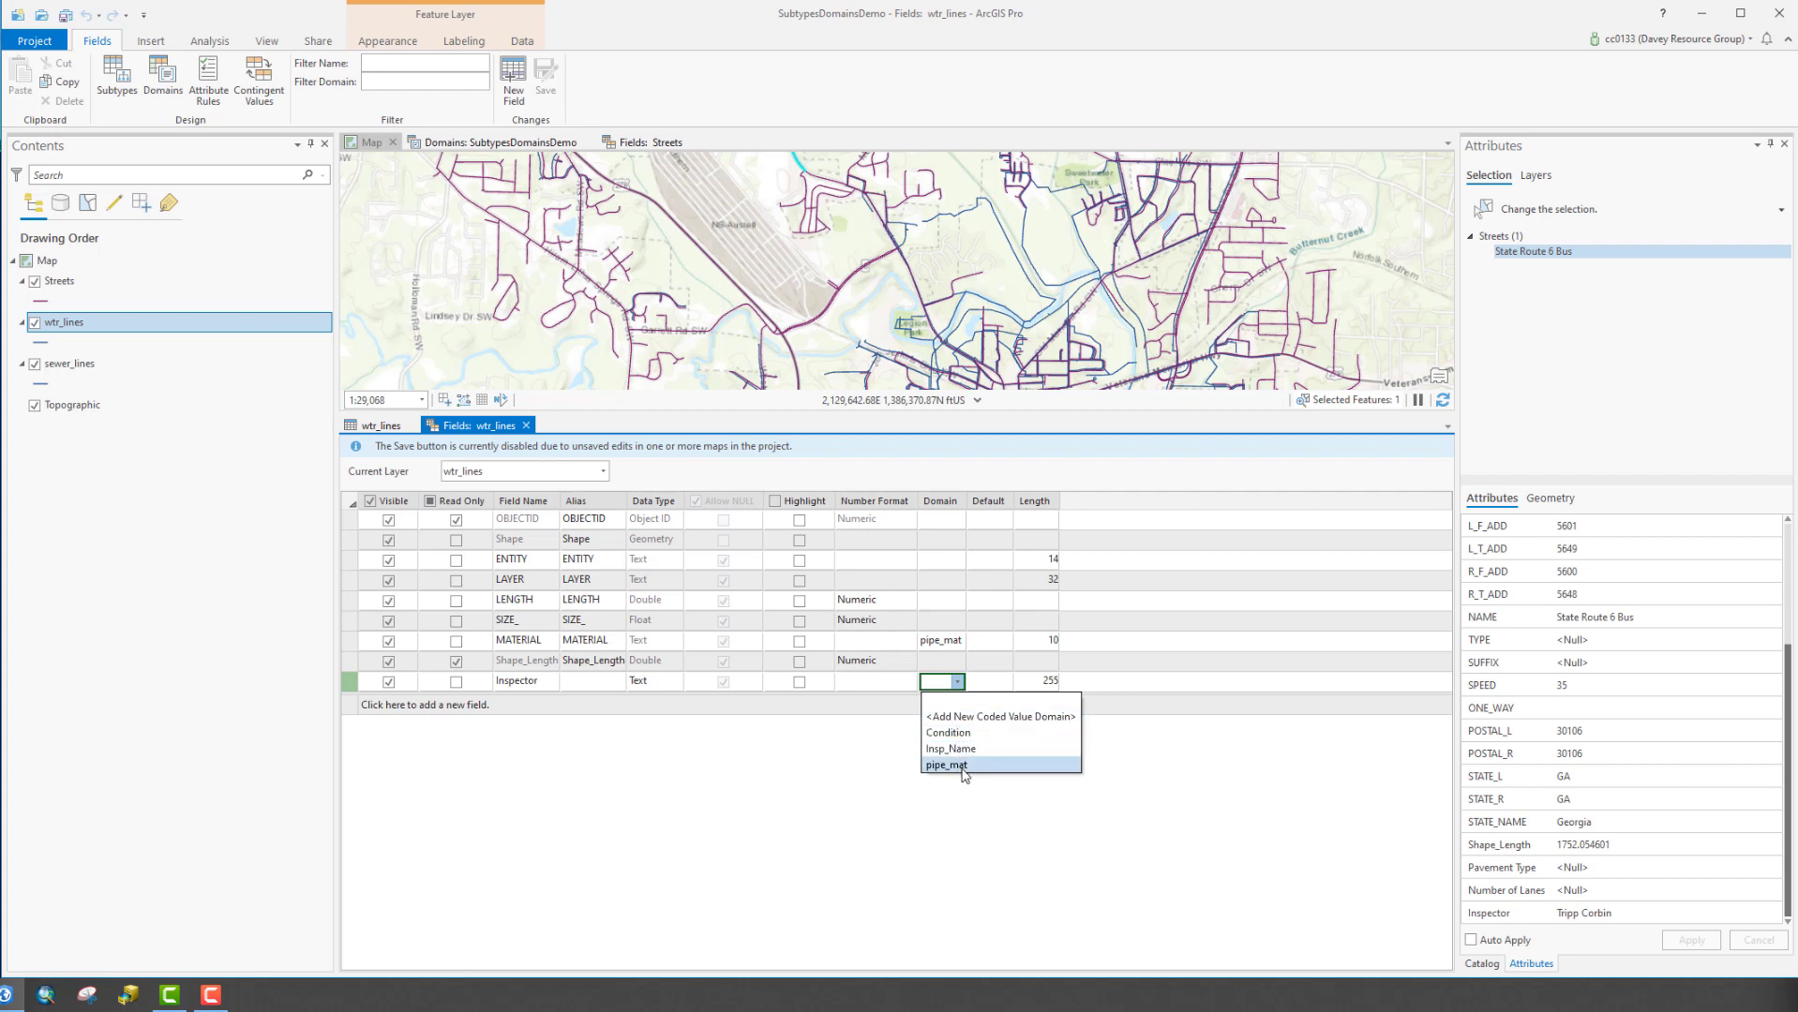
left_click(956, 749)
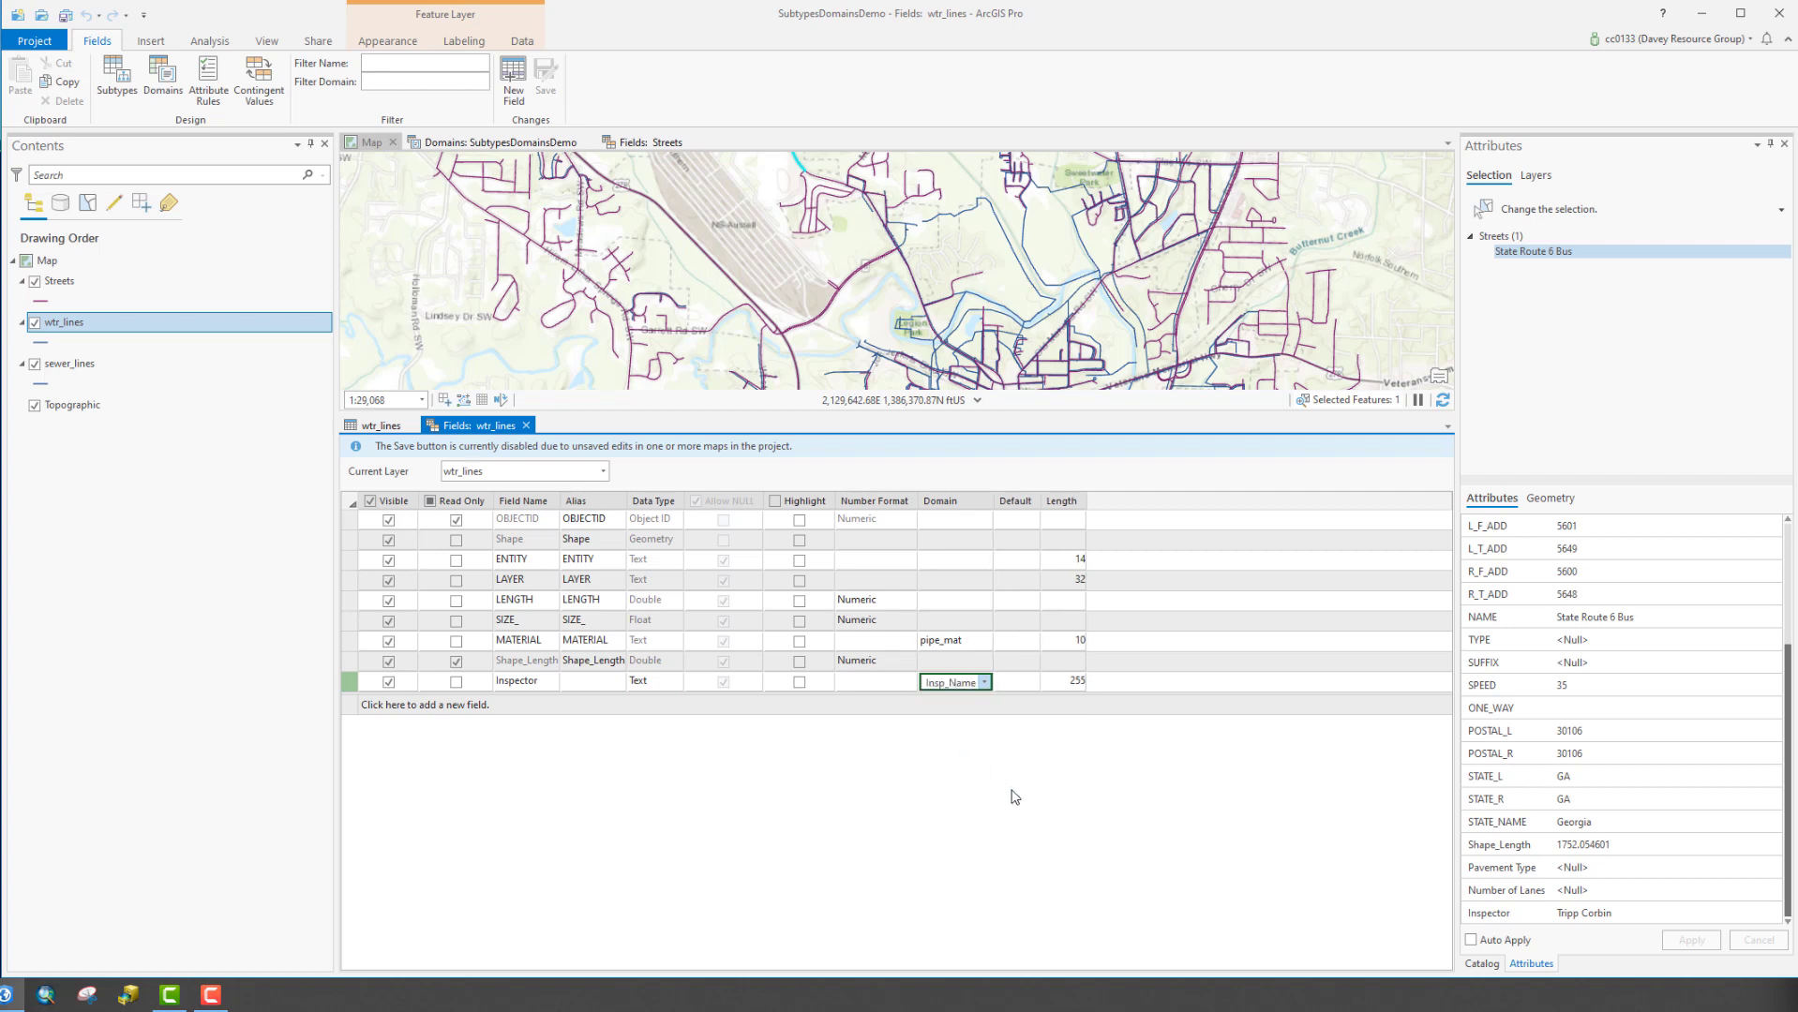
left_click(1067, 686)
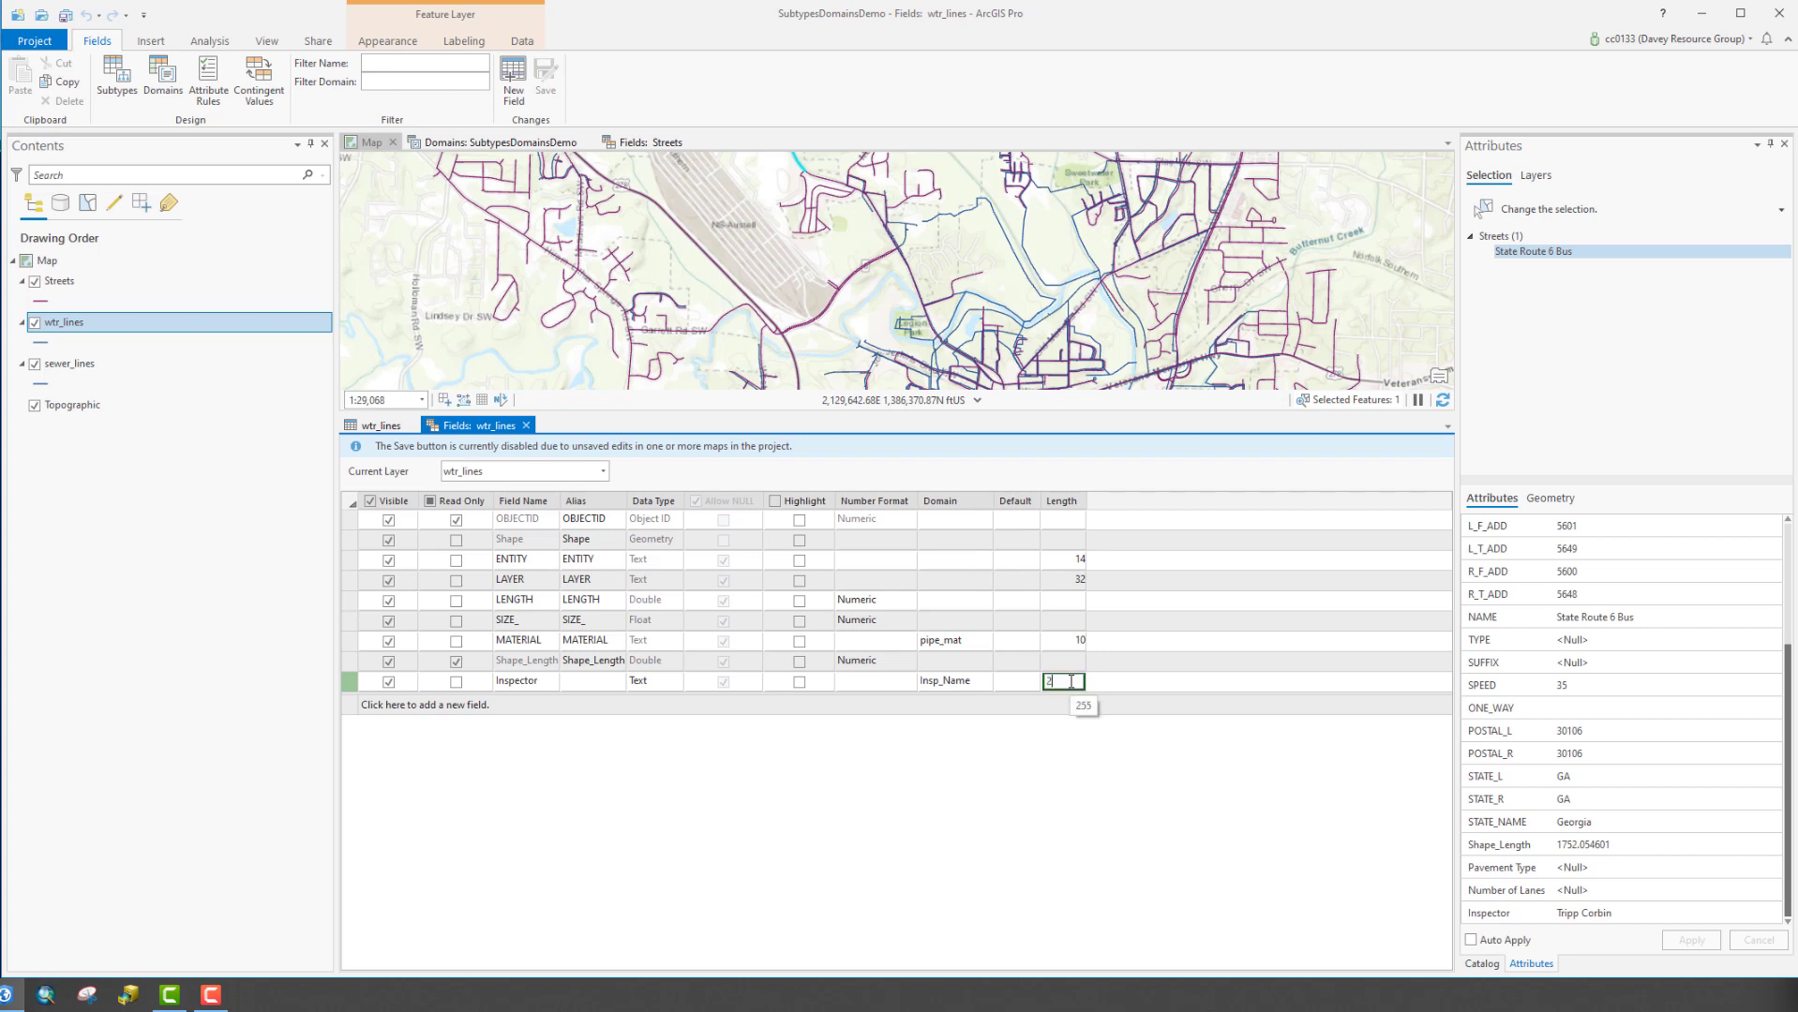
left_click(1001, 687)
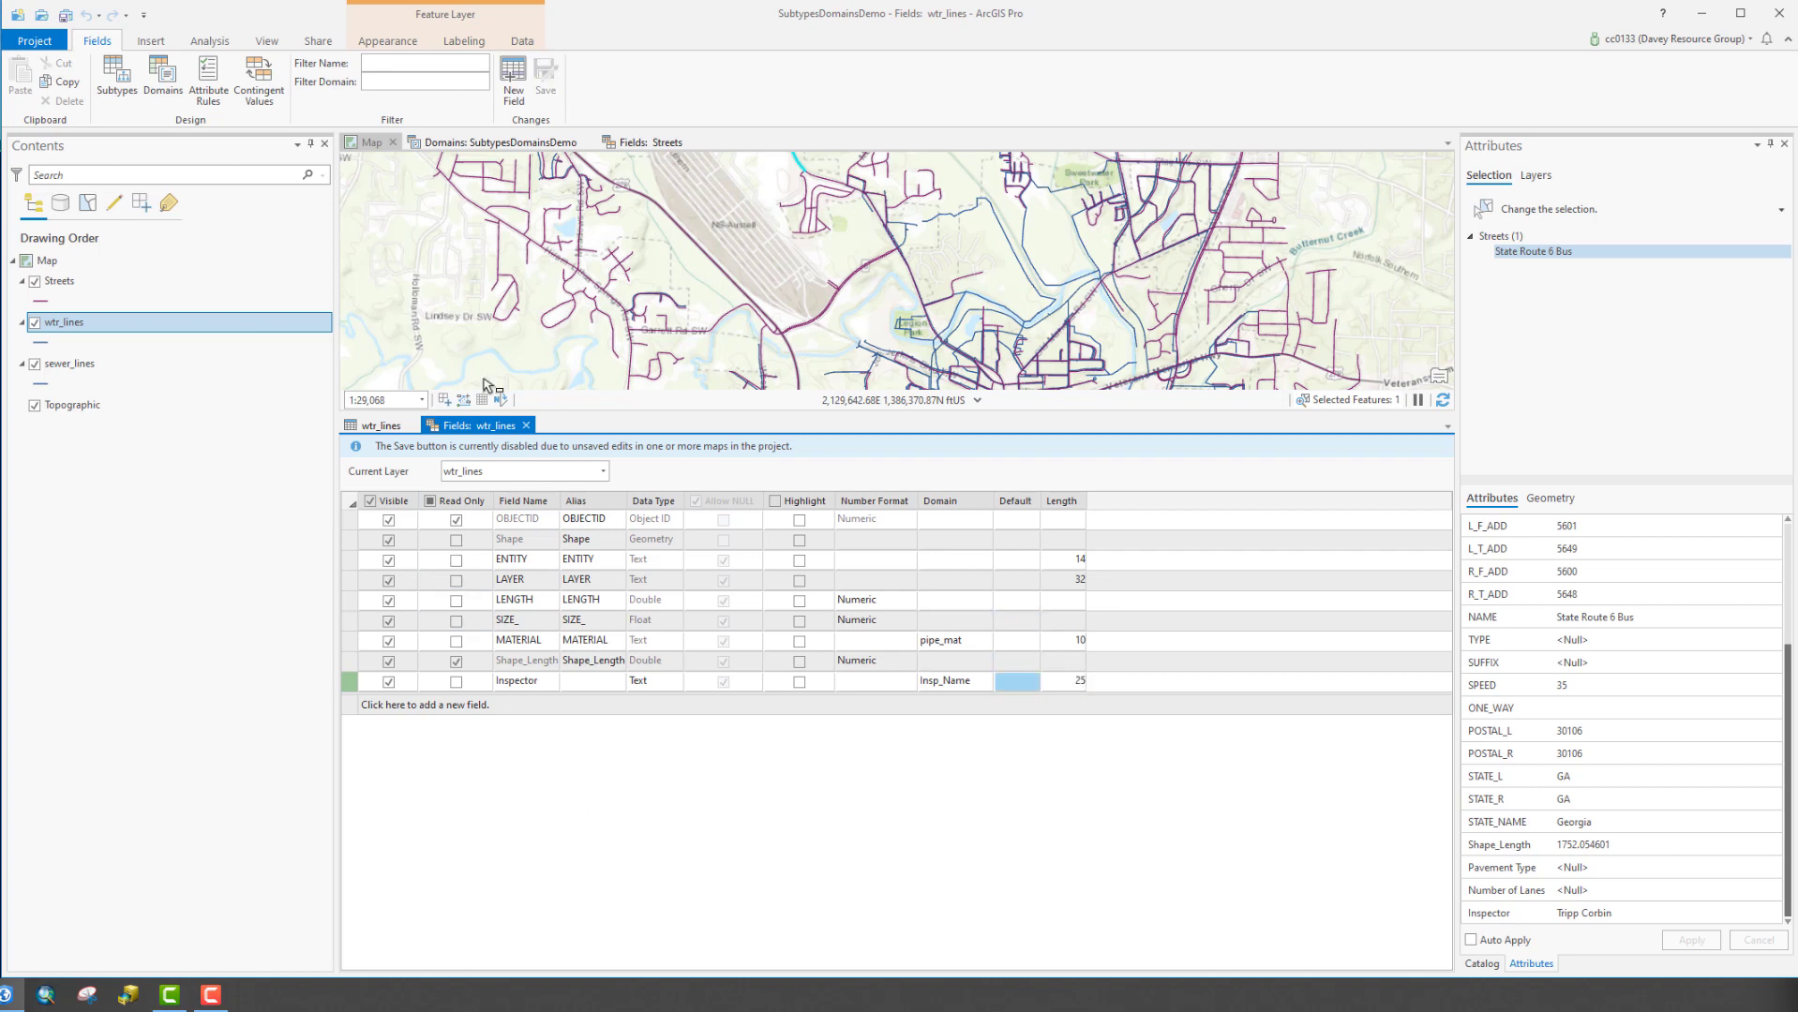
left_click(539, 689)
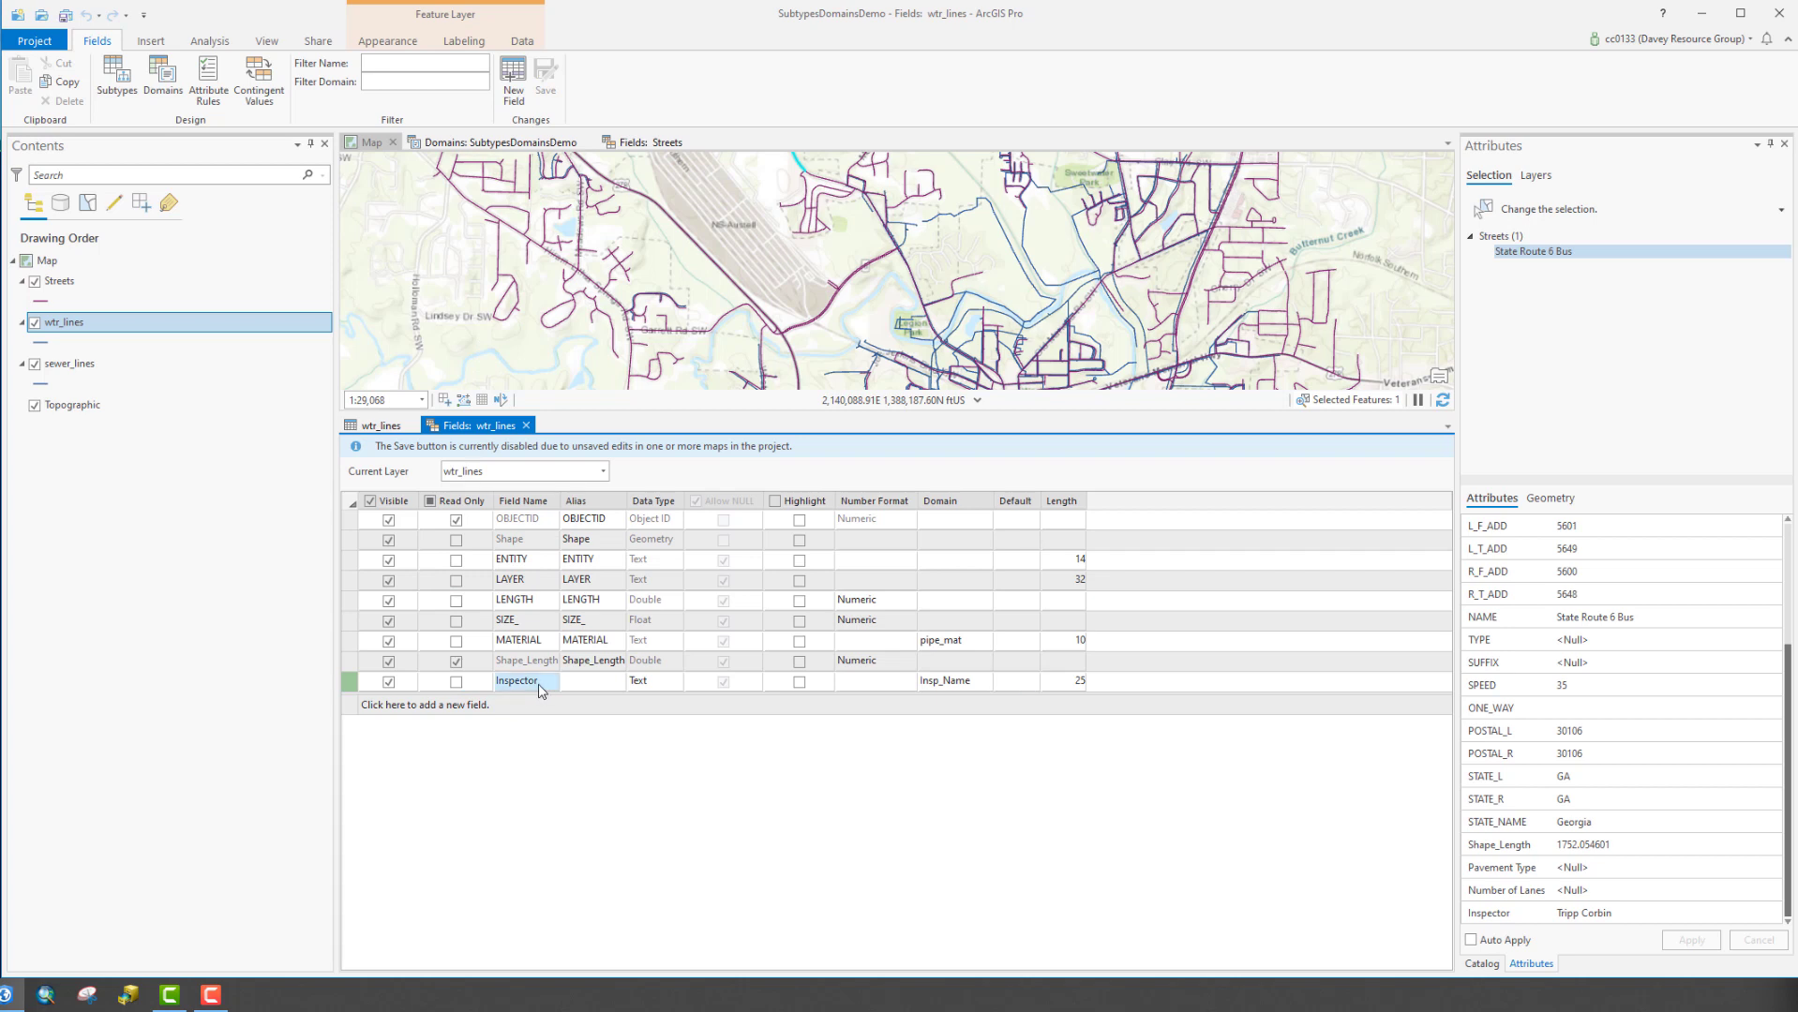
left_click(618, 692)
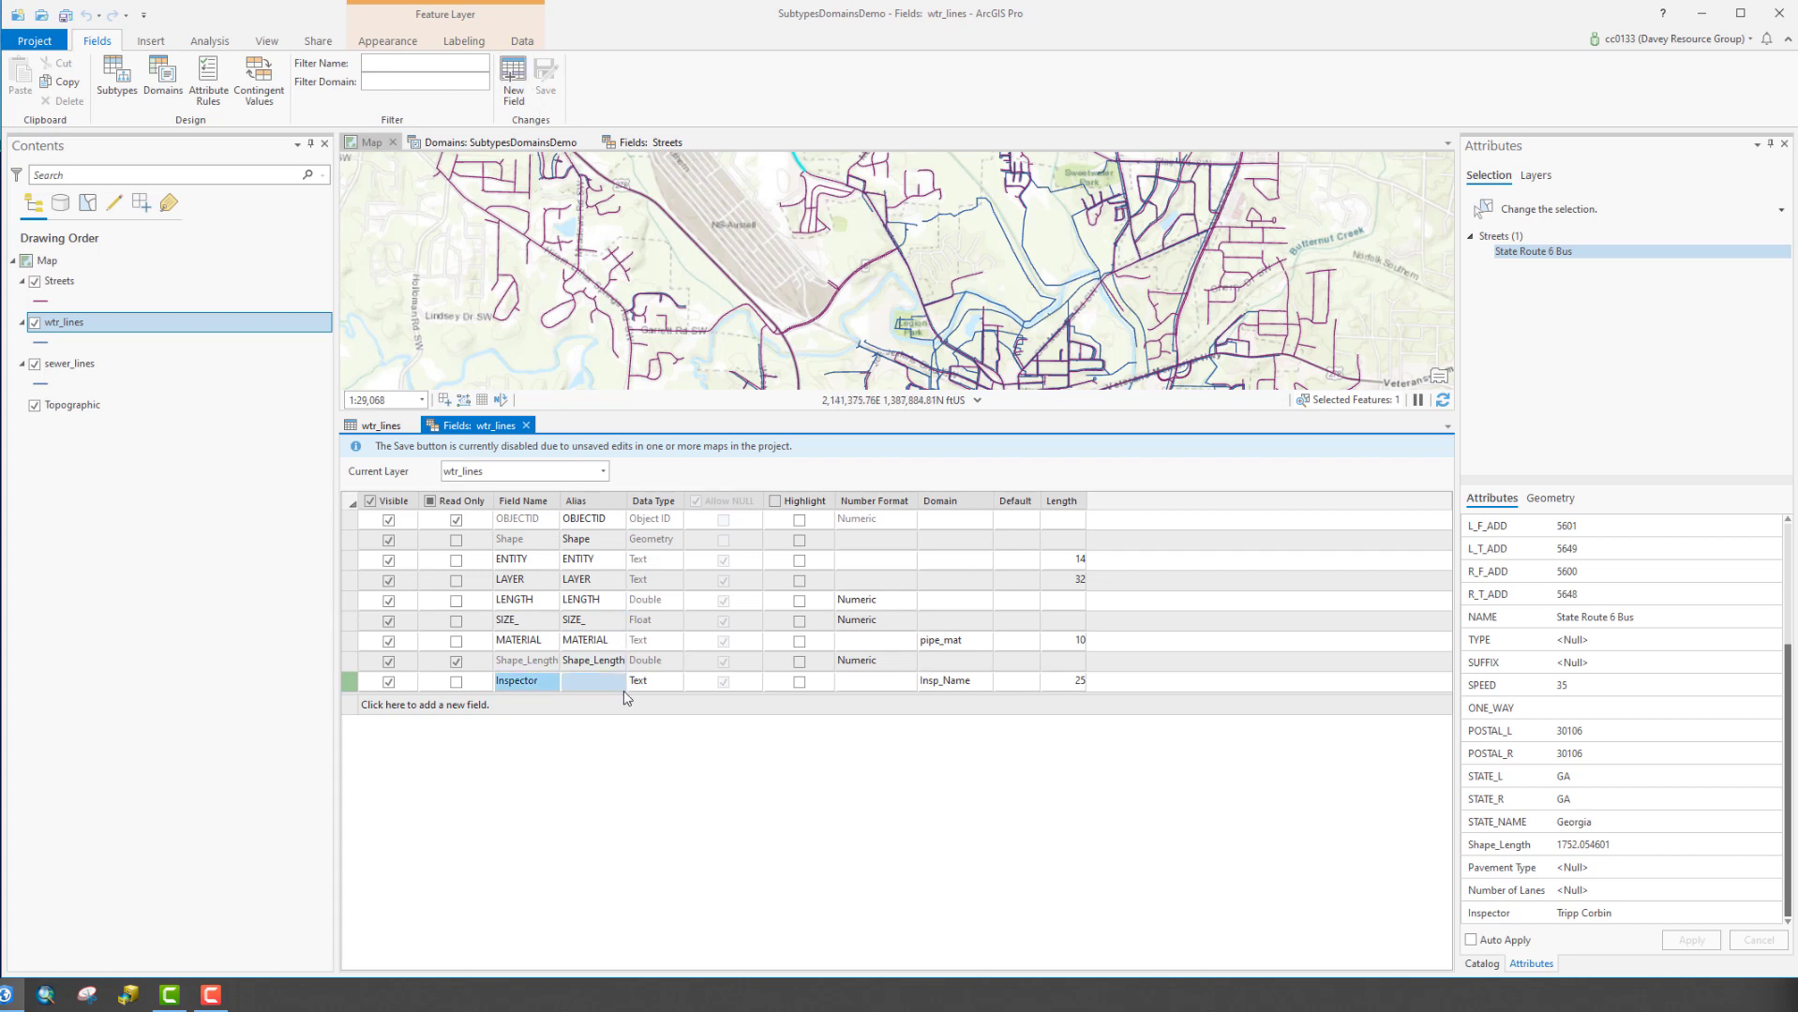
left_click(618, 692)
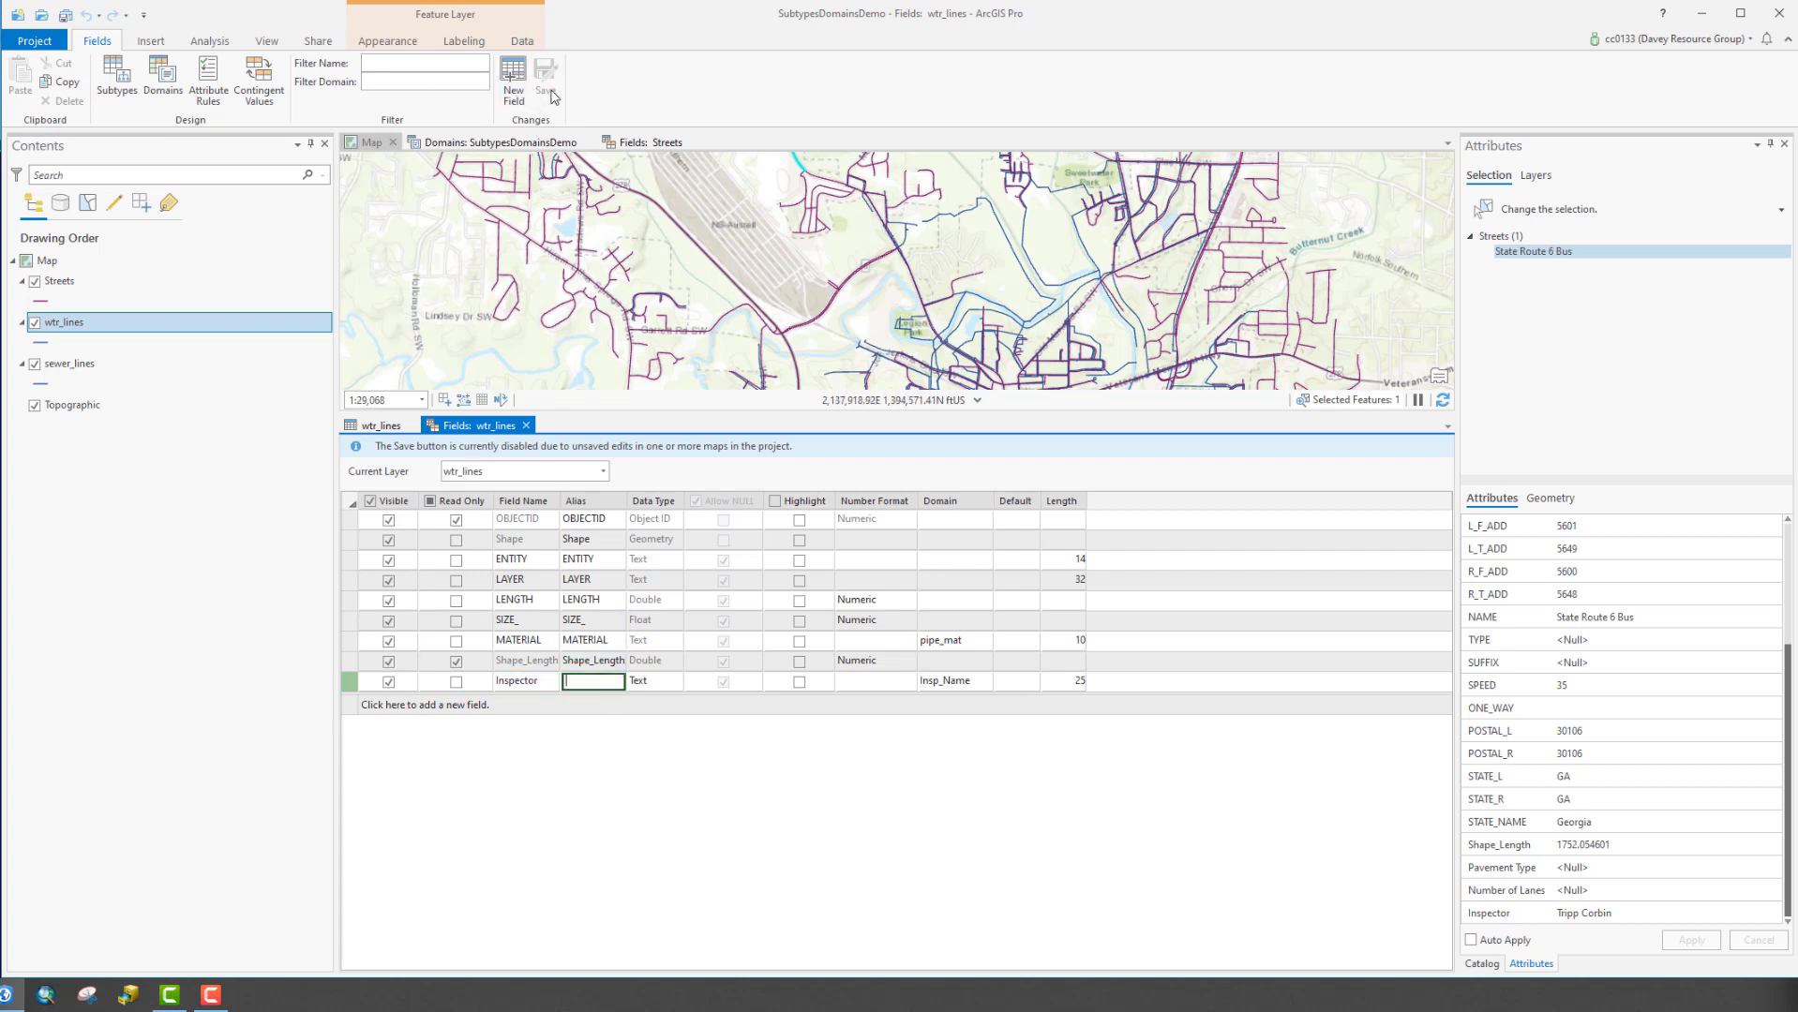
With Streets active on the map, save all pending edits and confirm
left_click(75, 281)
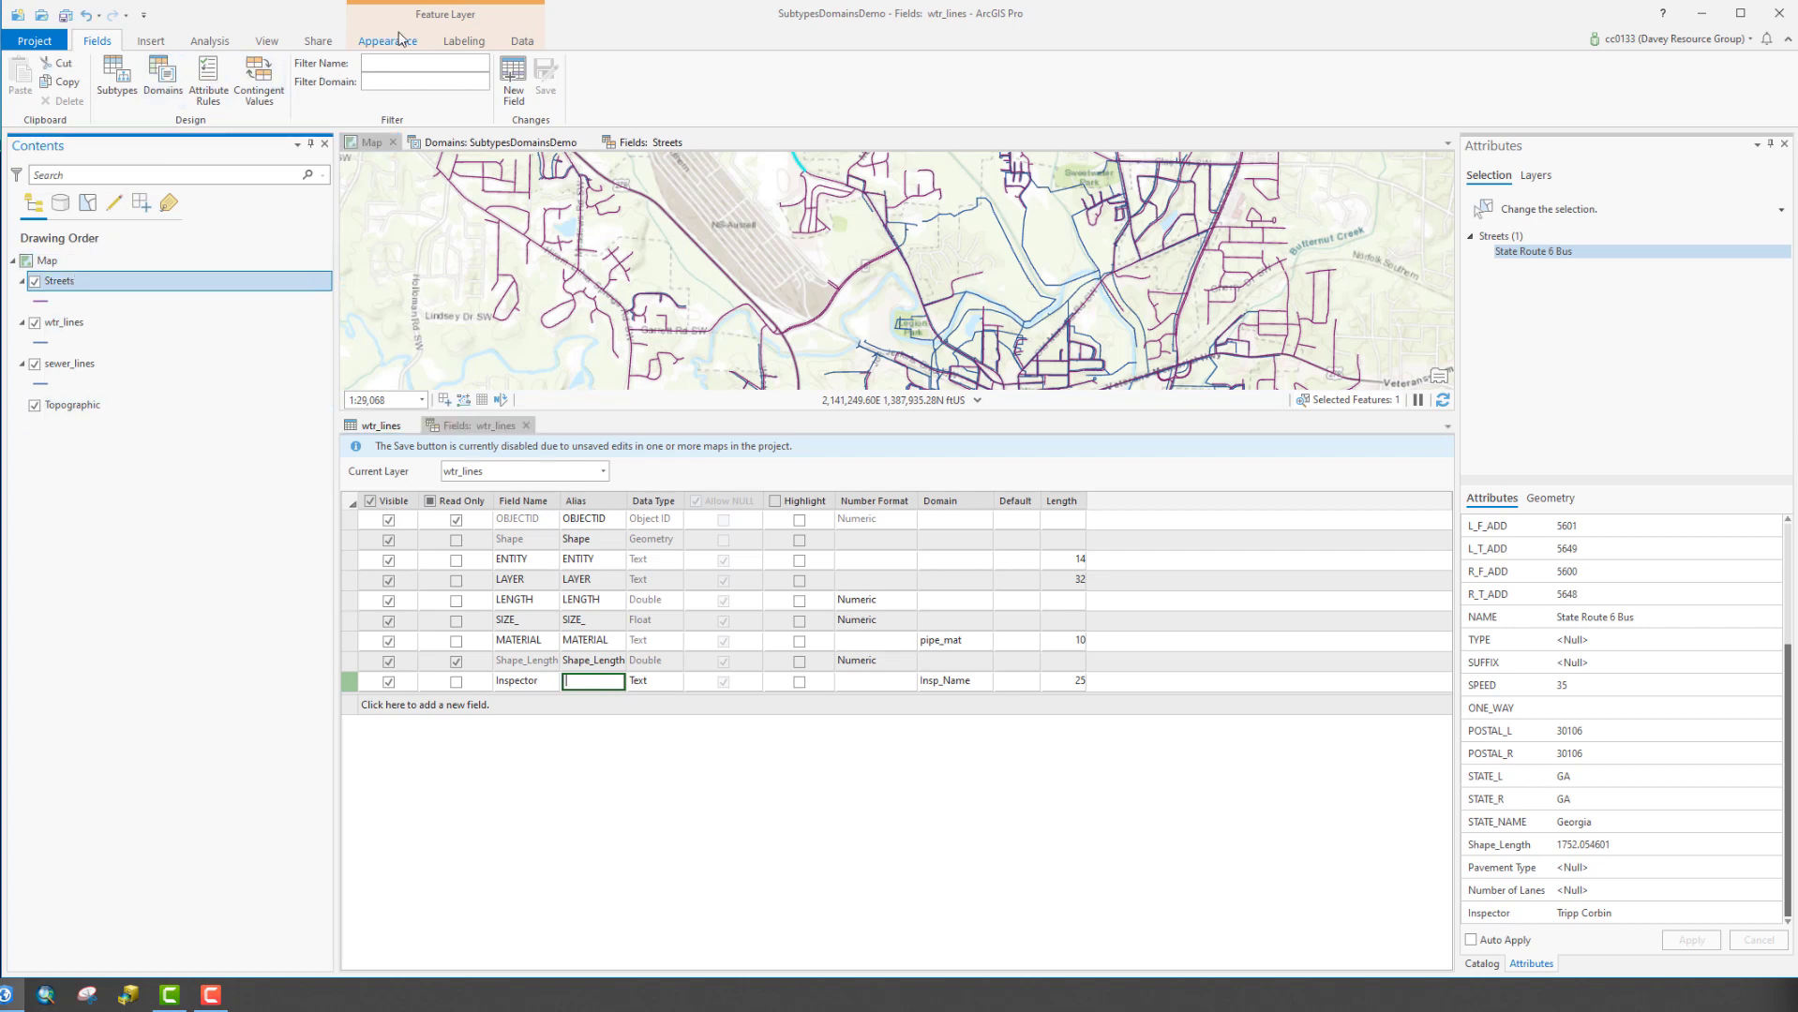
left_click(266, 41)
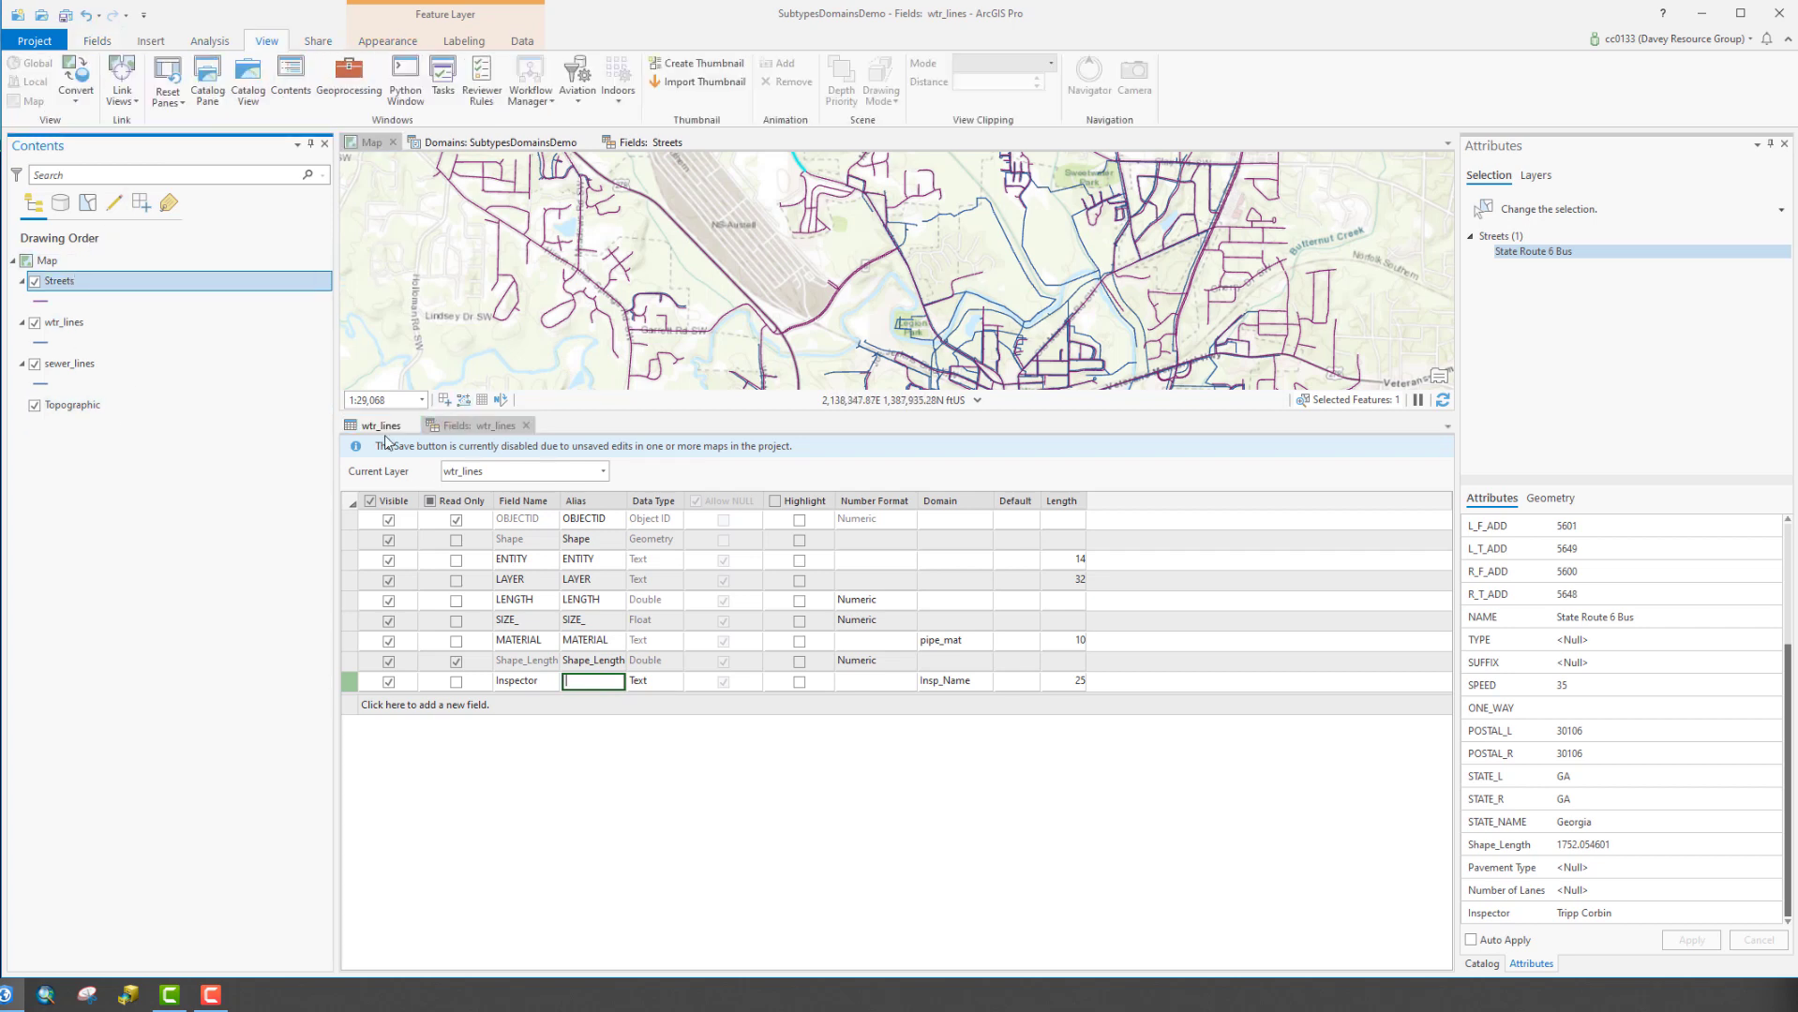
left_click(380, 142)
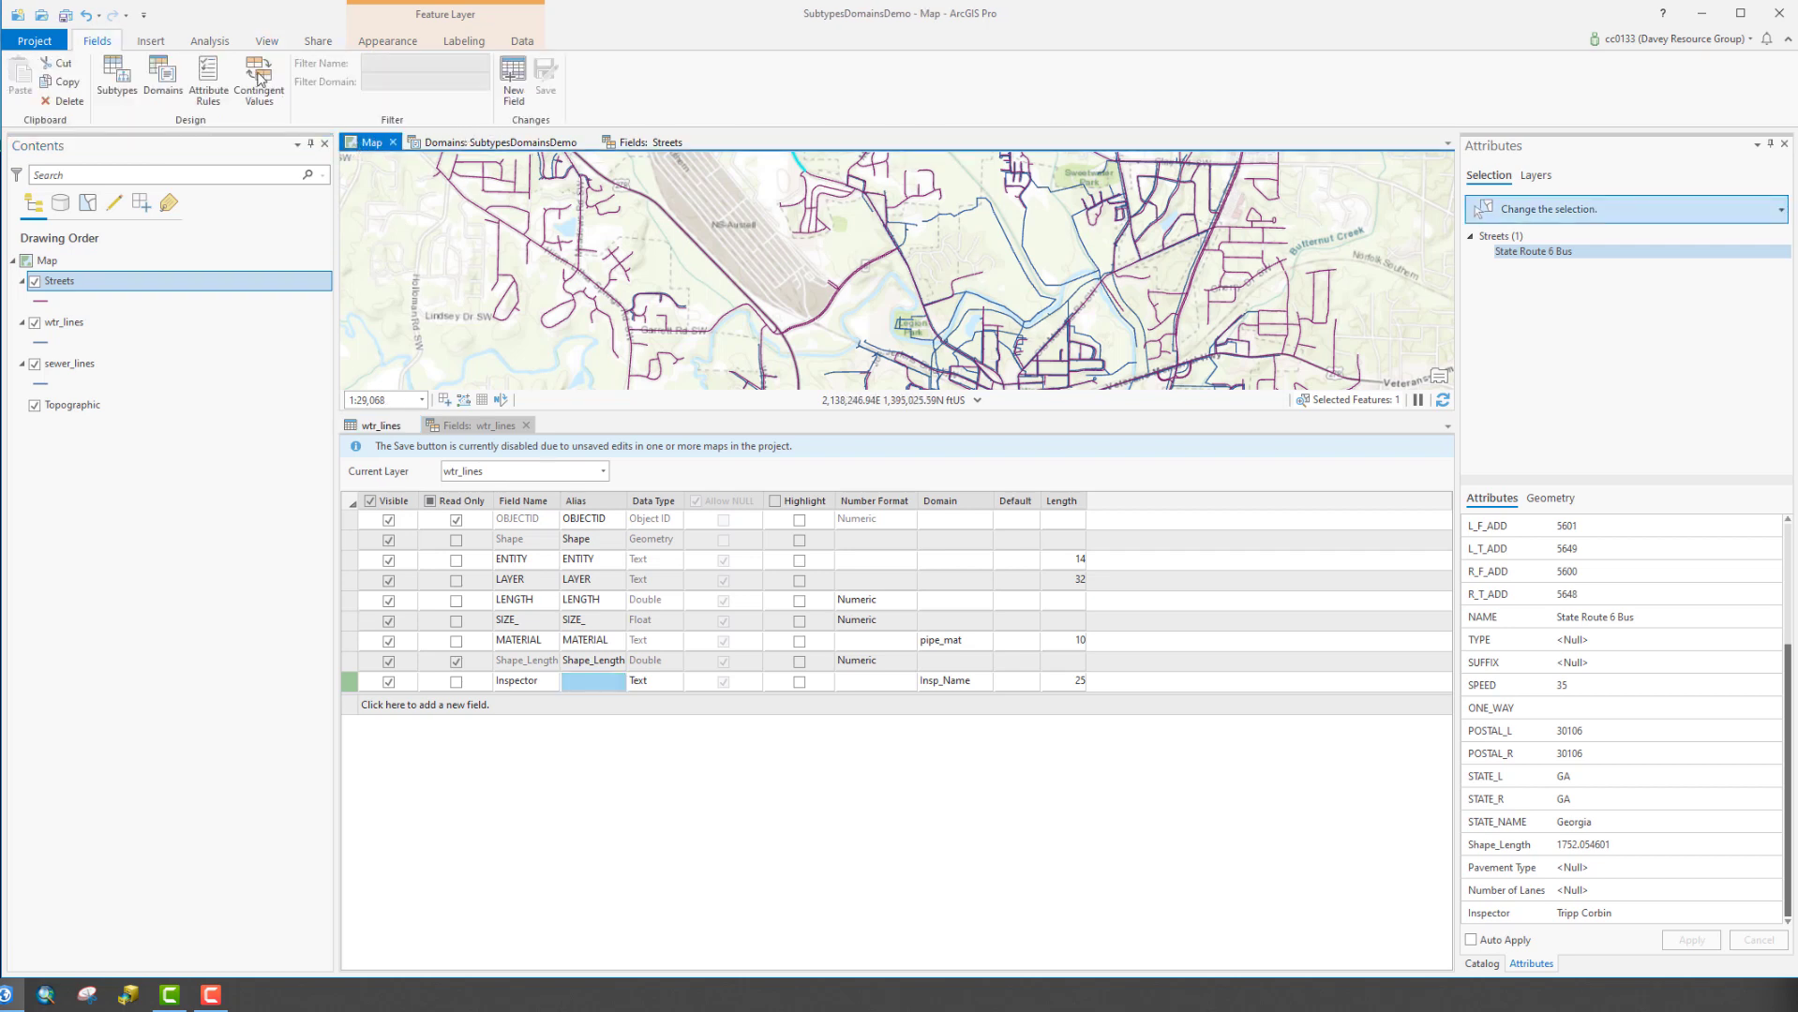
left_click(309, 41)
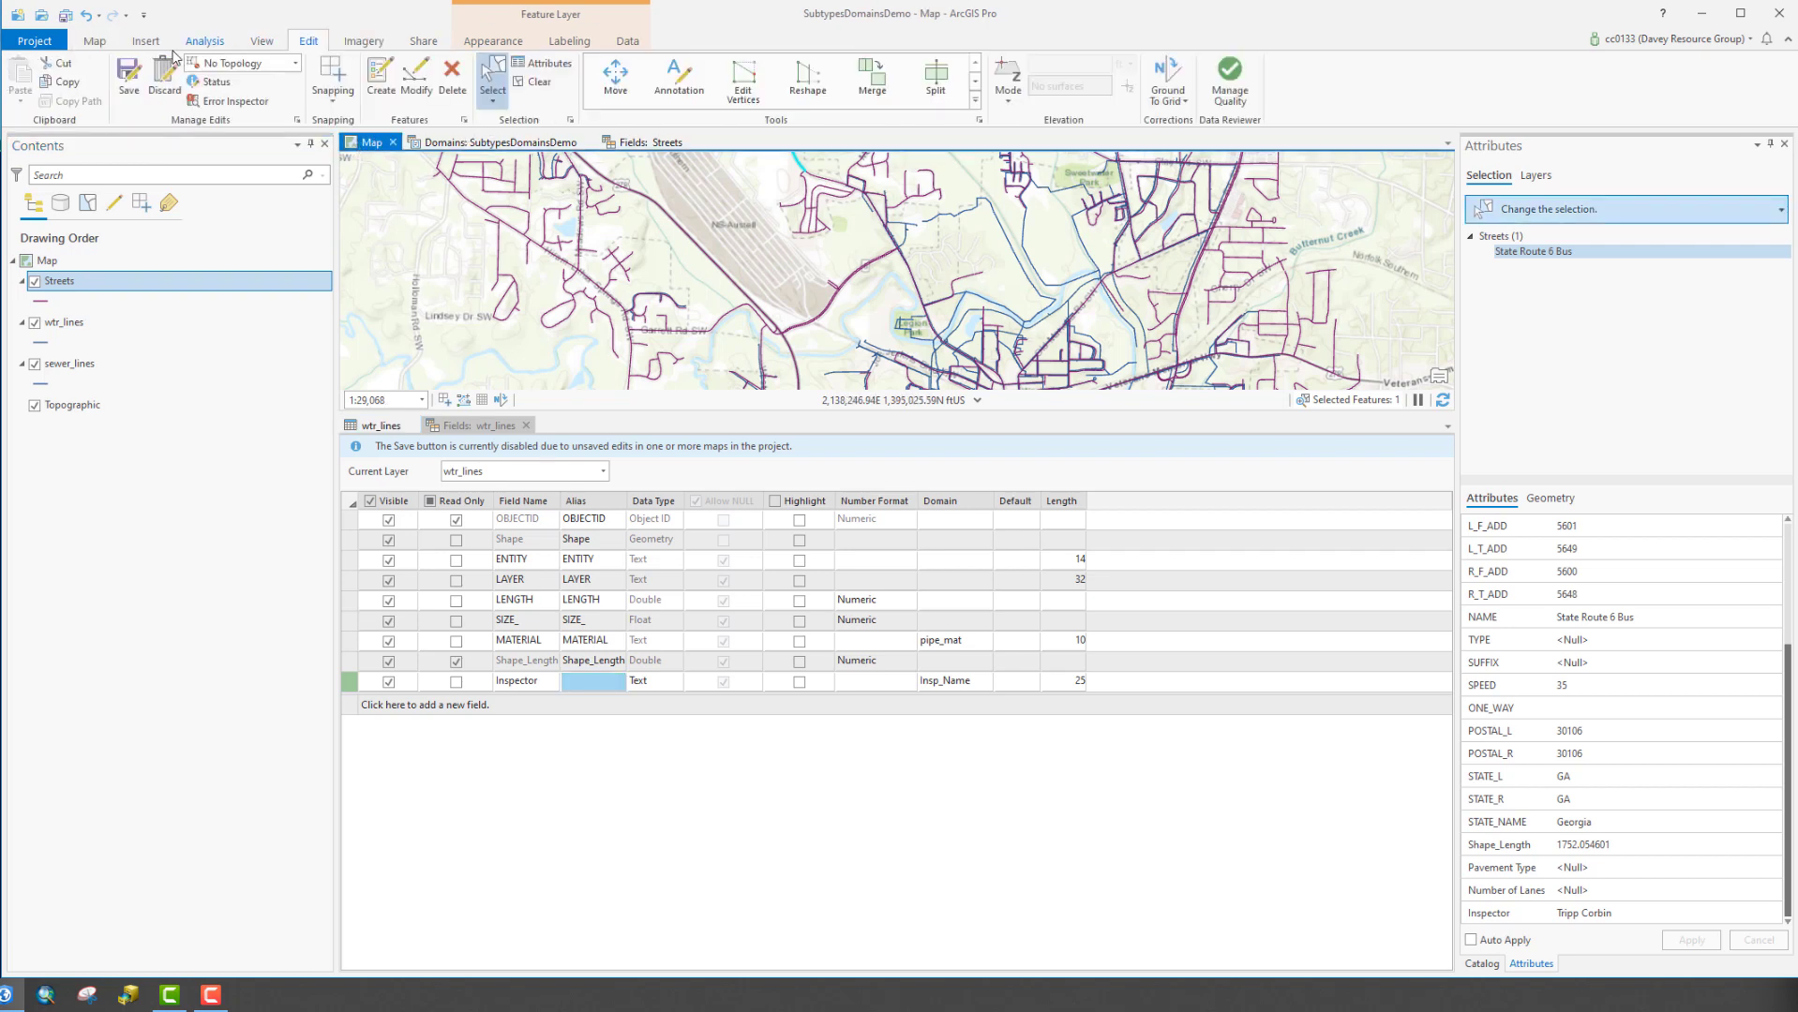
left_click(129, 75)
left_click(918, 513)
Save the field changes in the wtr_lines field list
left_click(646, 143)
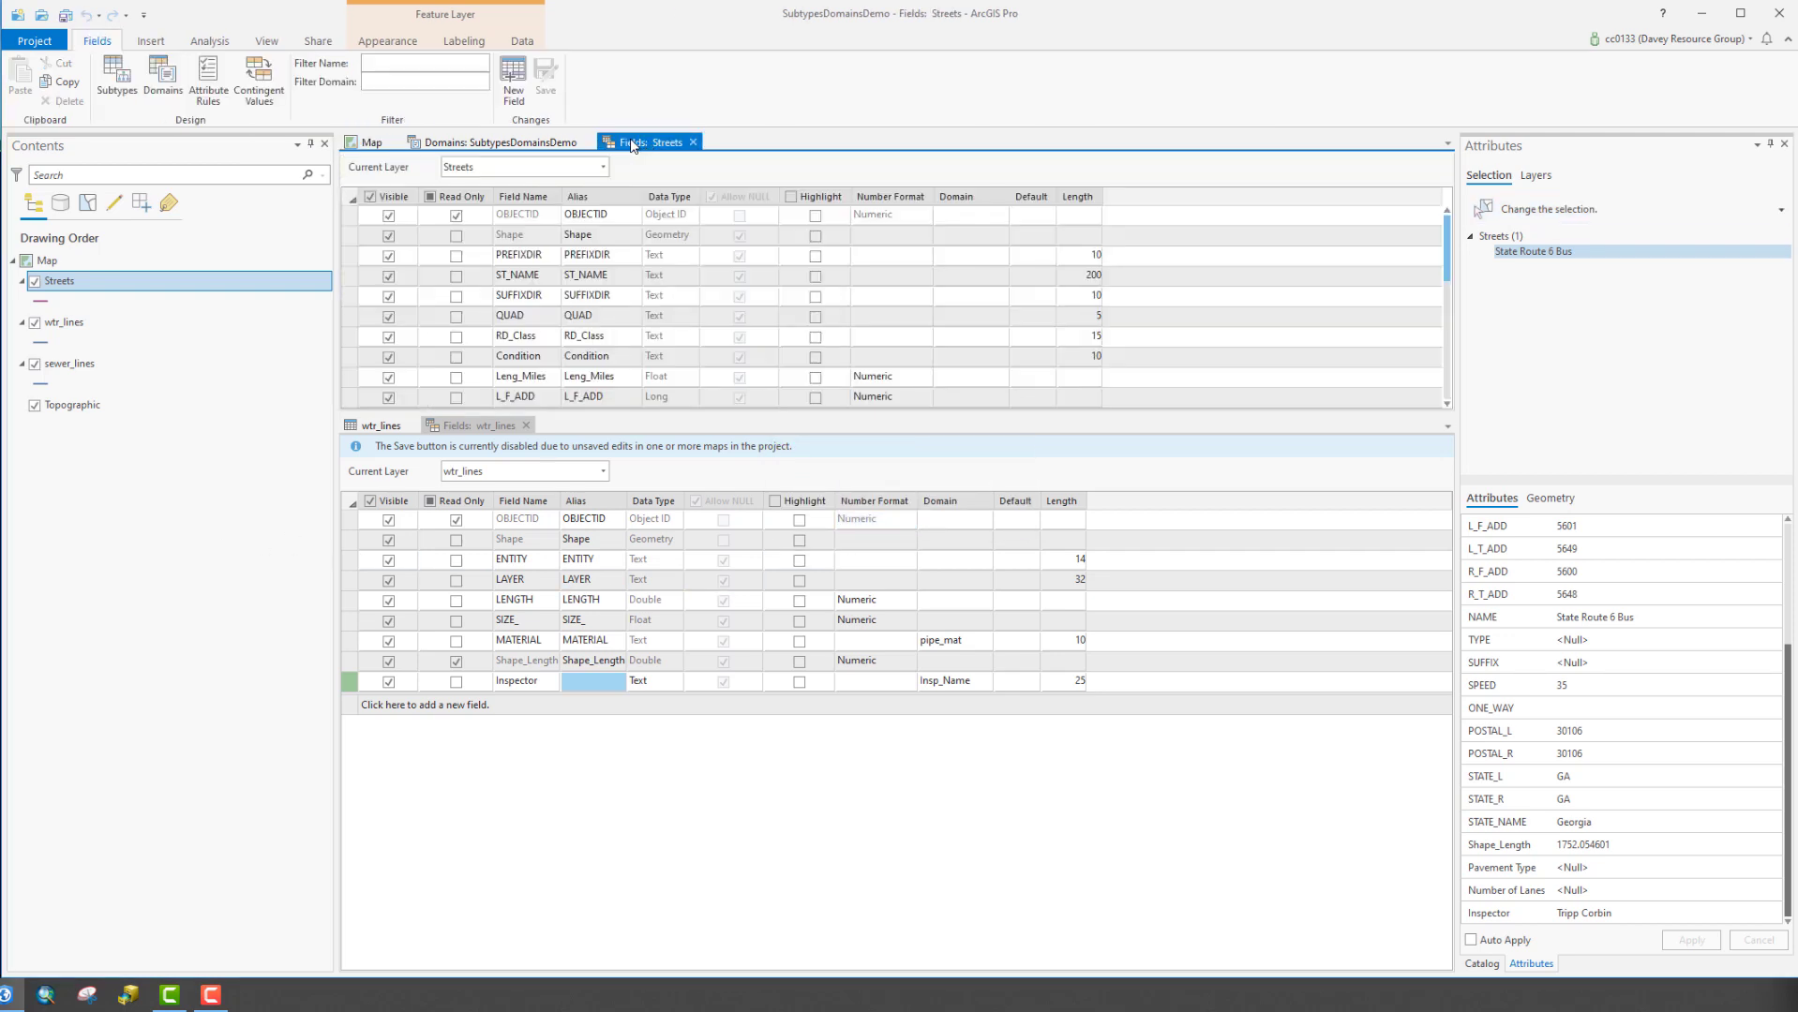
left_click(604, 681)
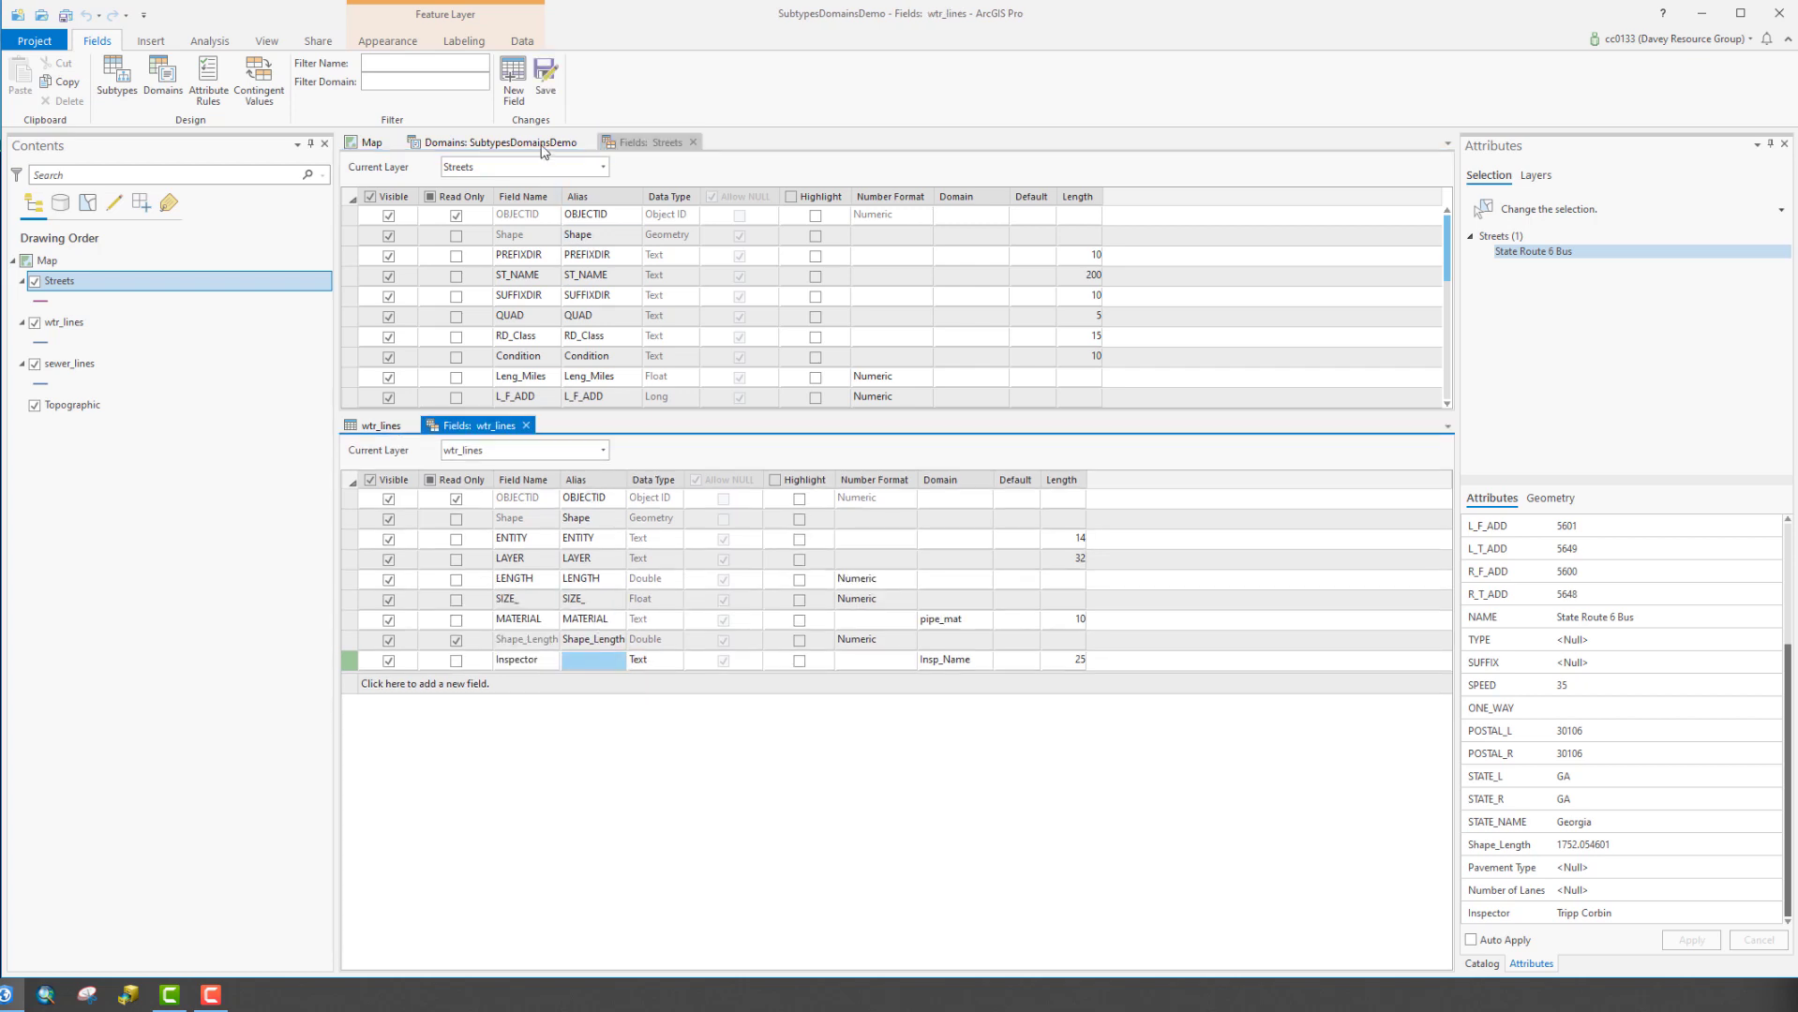
left_click(546, 84)
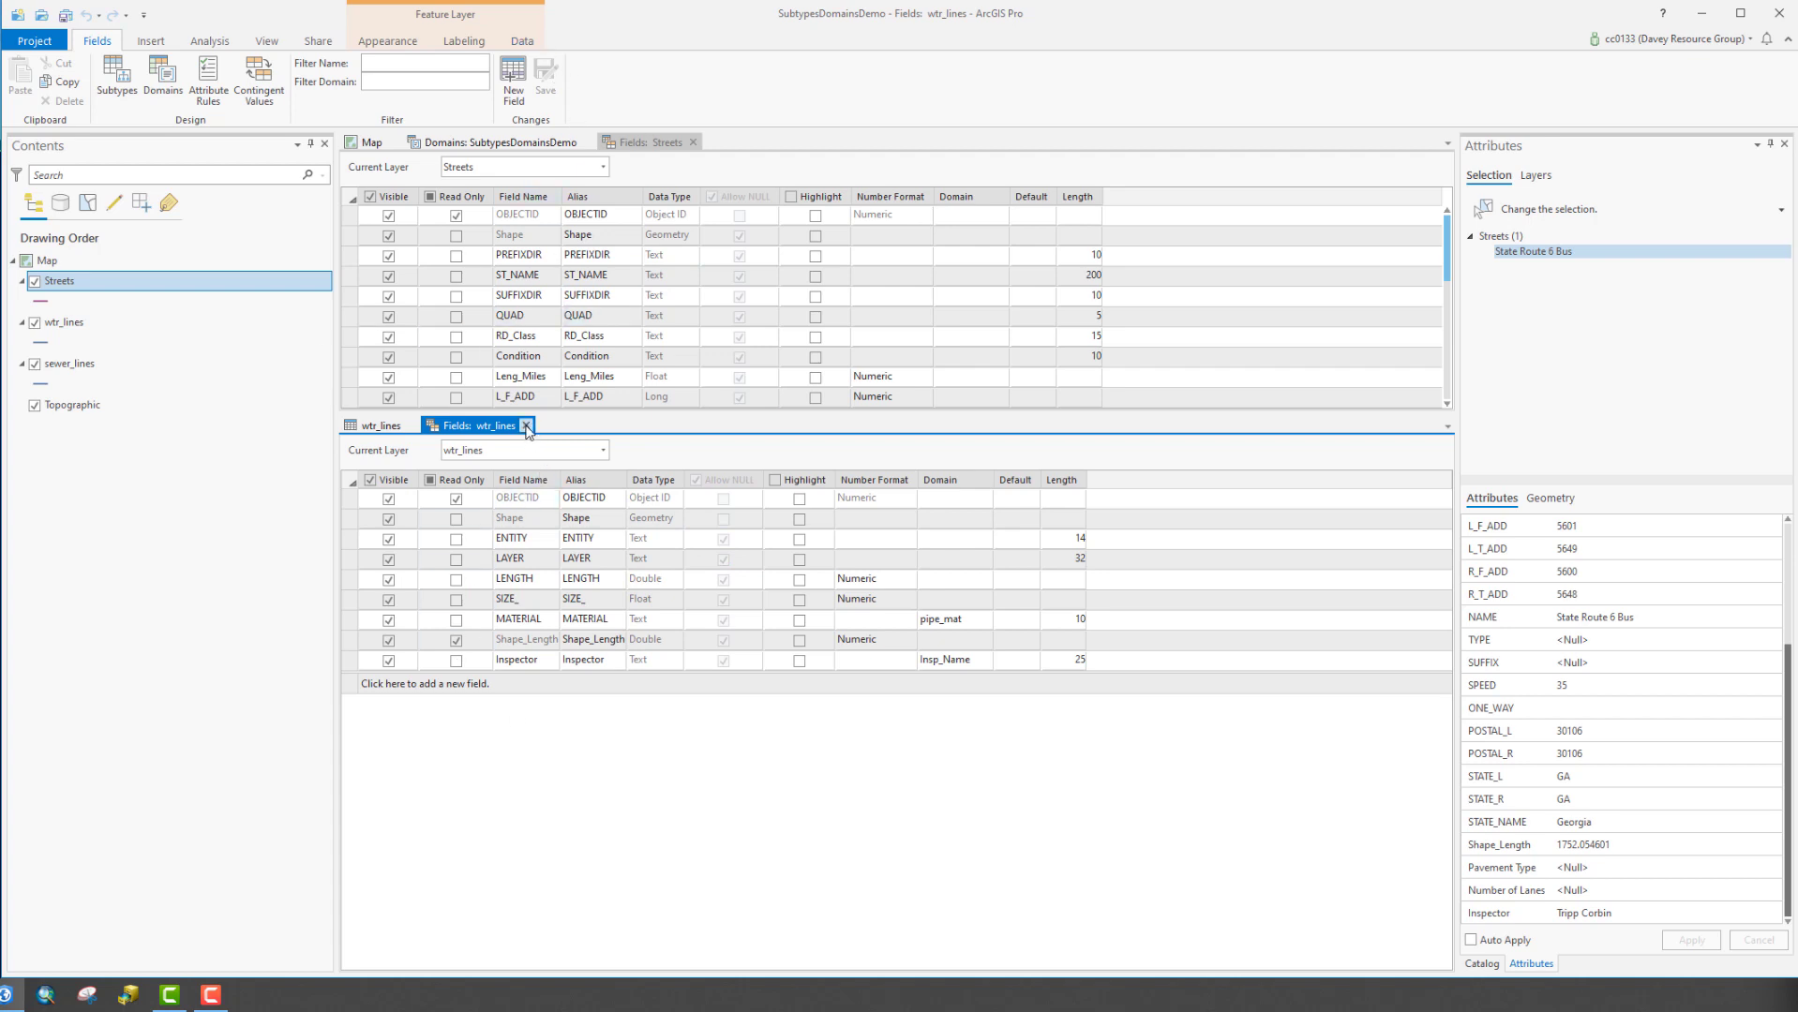
Close the wtr_lines field list, attribute table and Attributes pane, returning to the map
key("ctrl+F4")
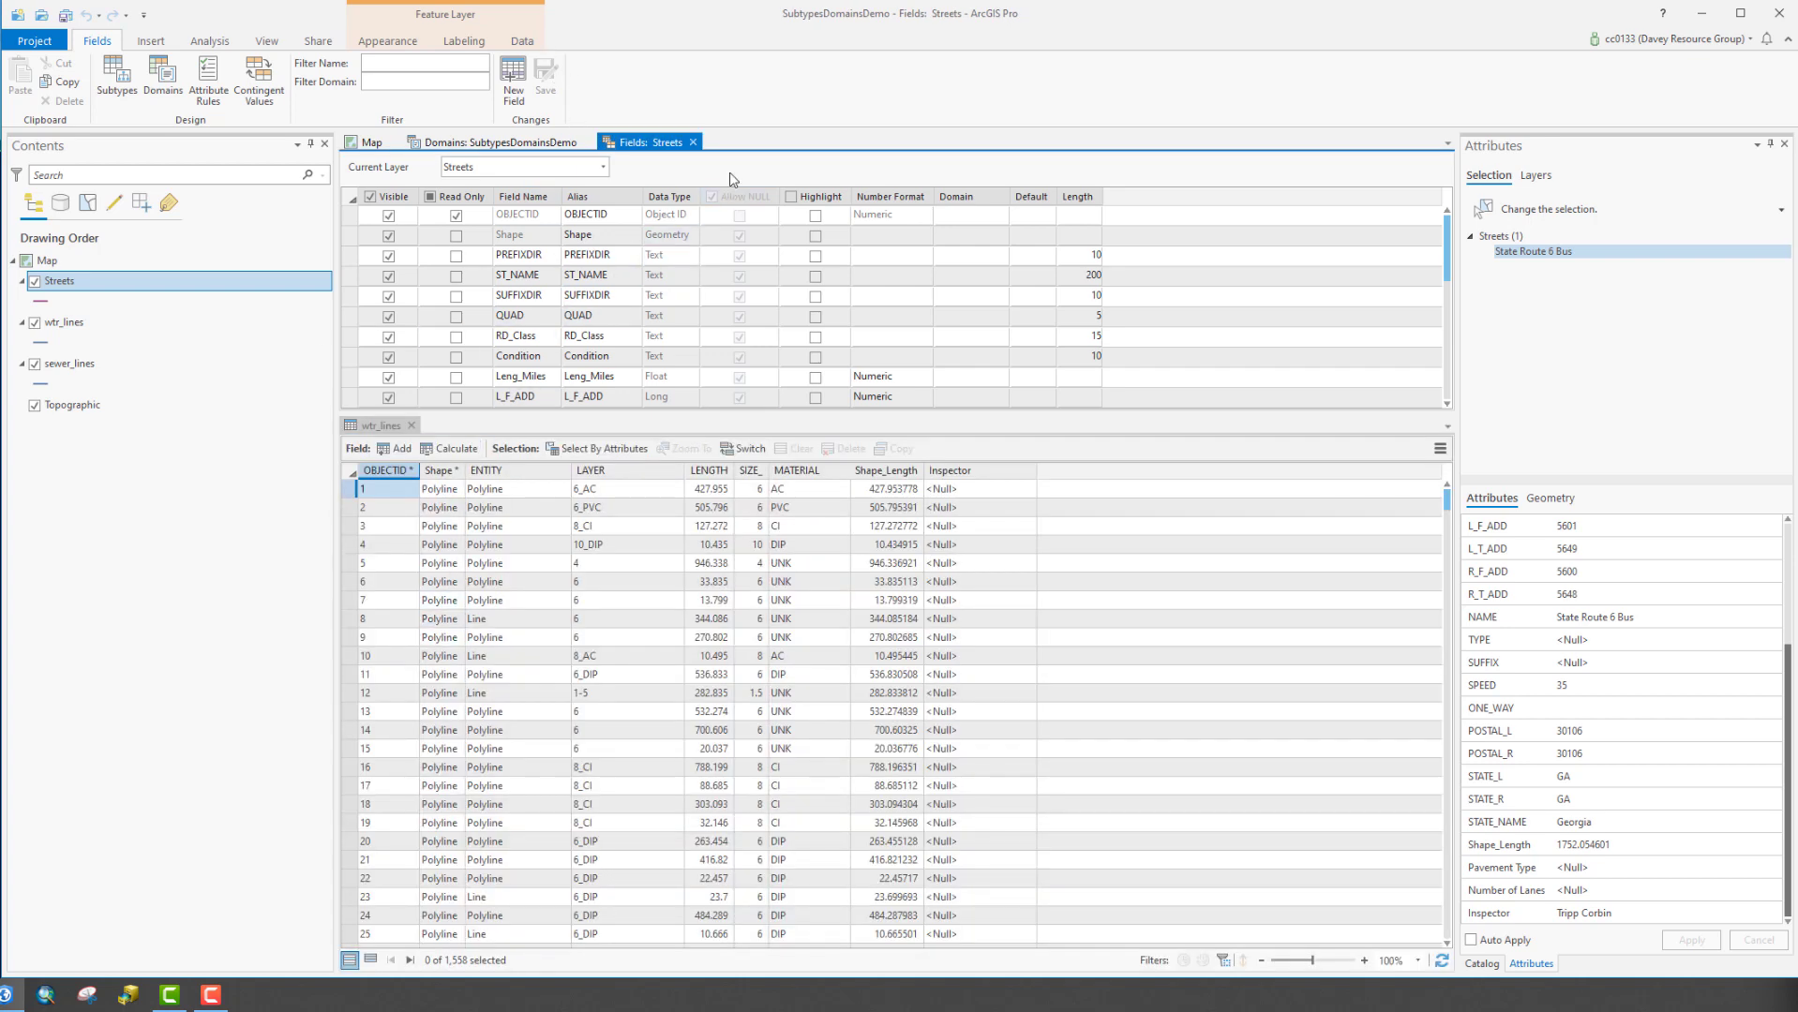
left_click(413, 426)
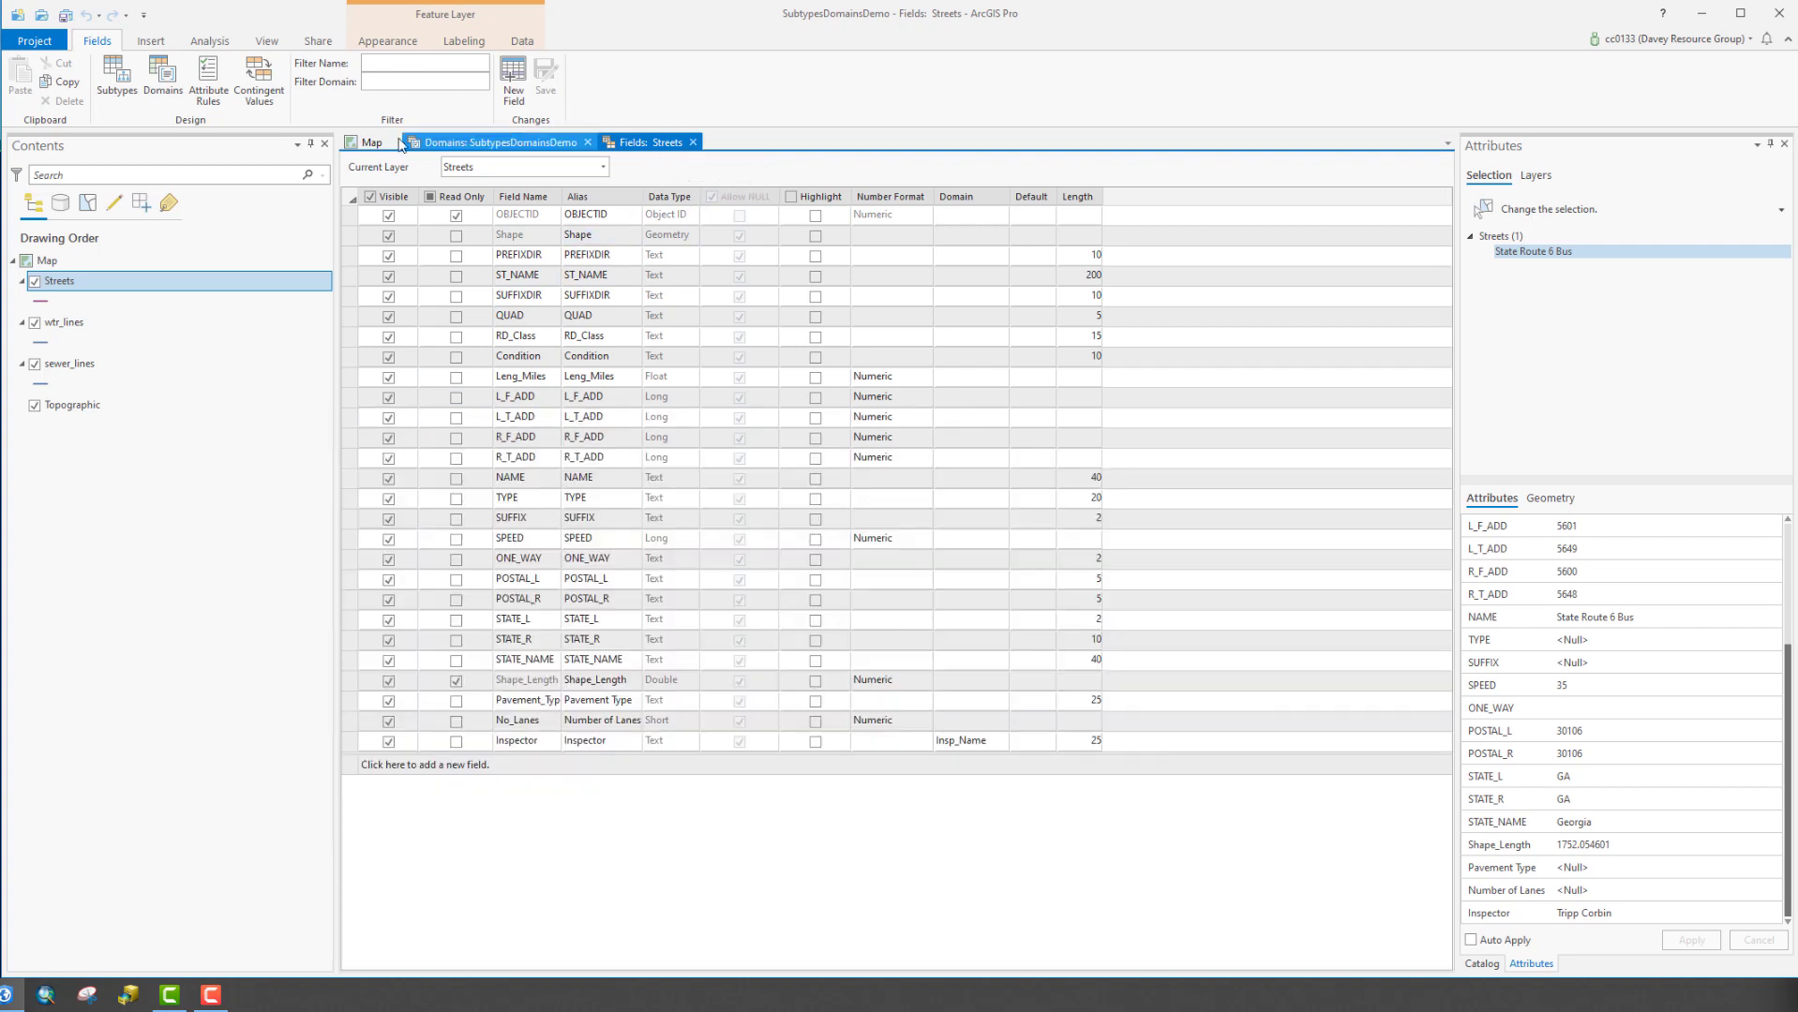
left_click(367, 143)
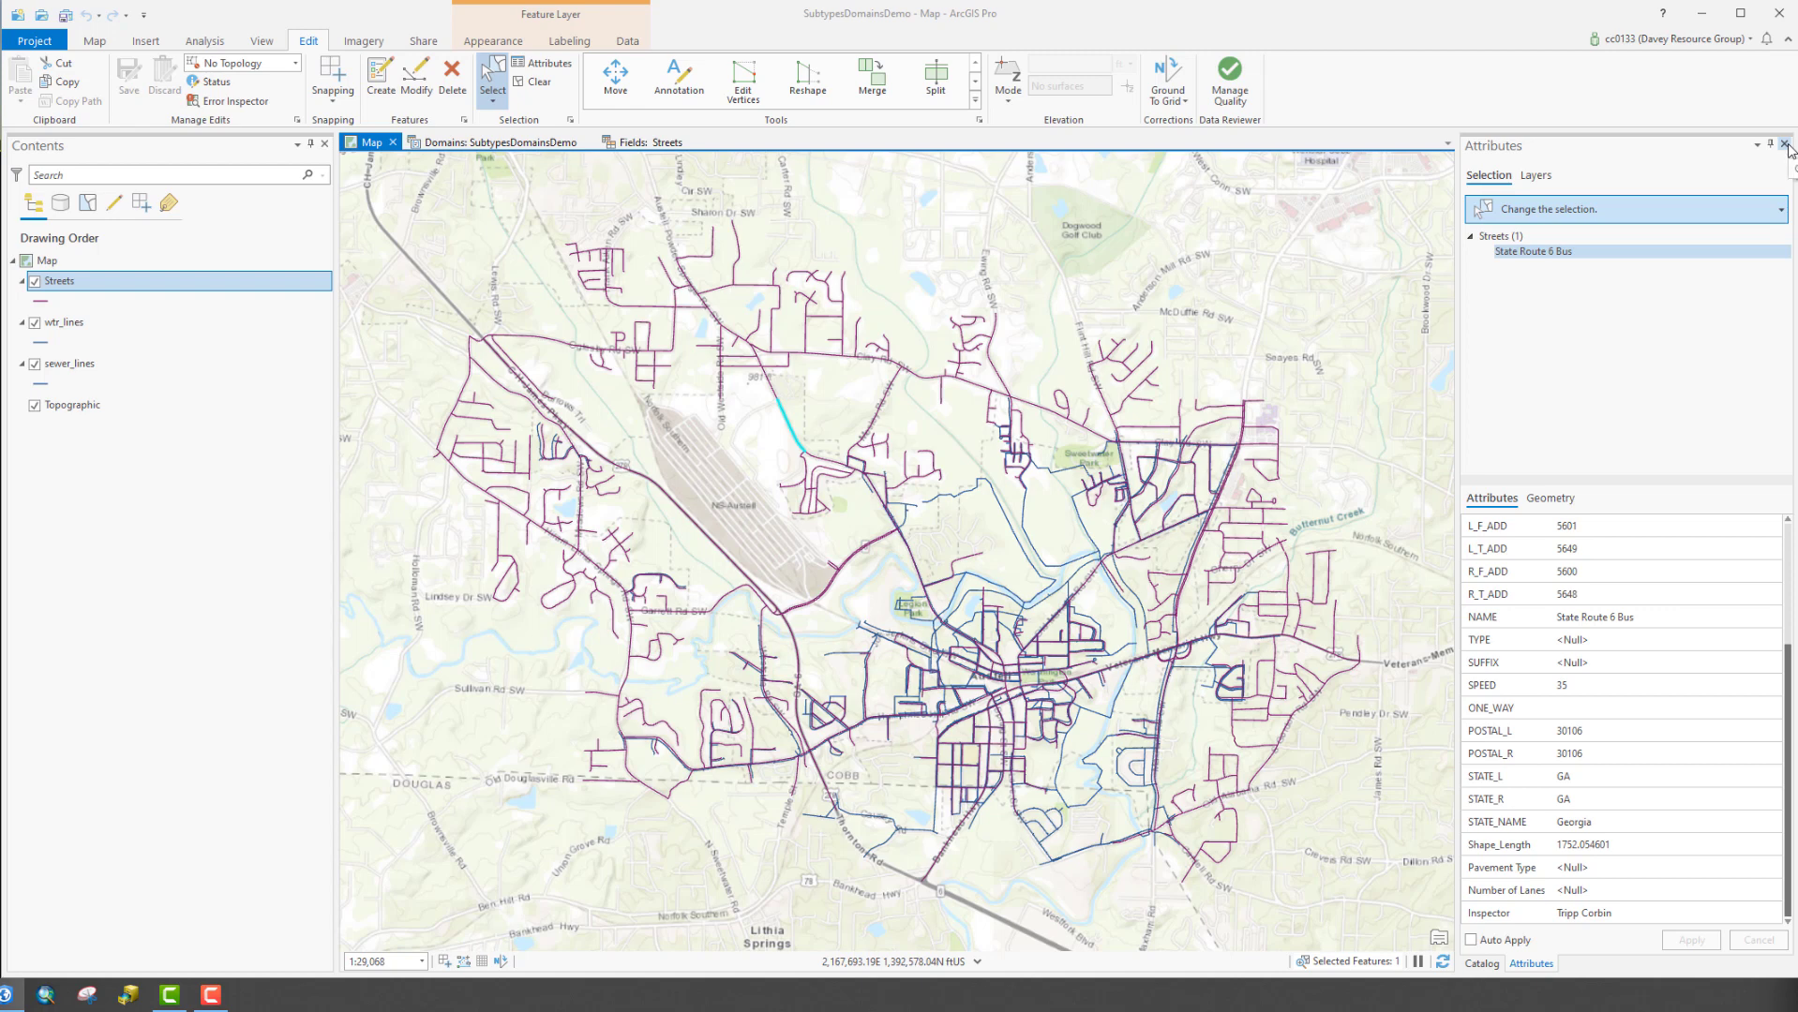
left_click(1785, 145)
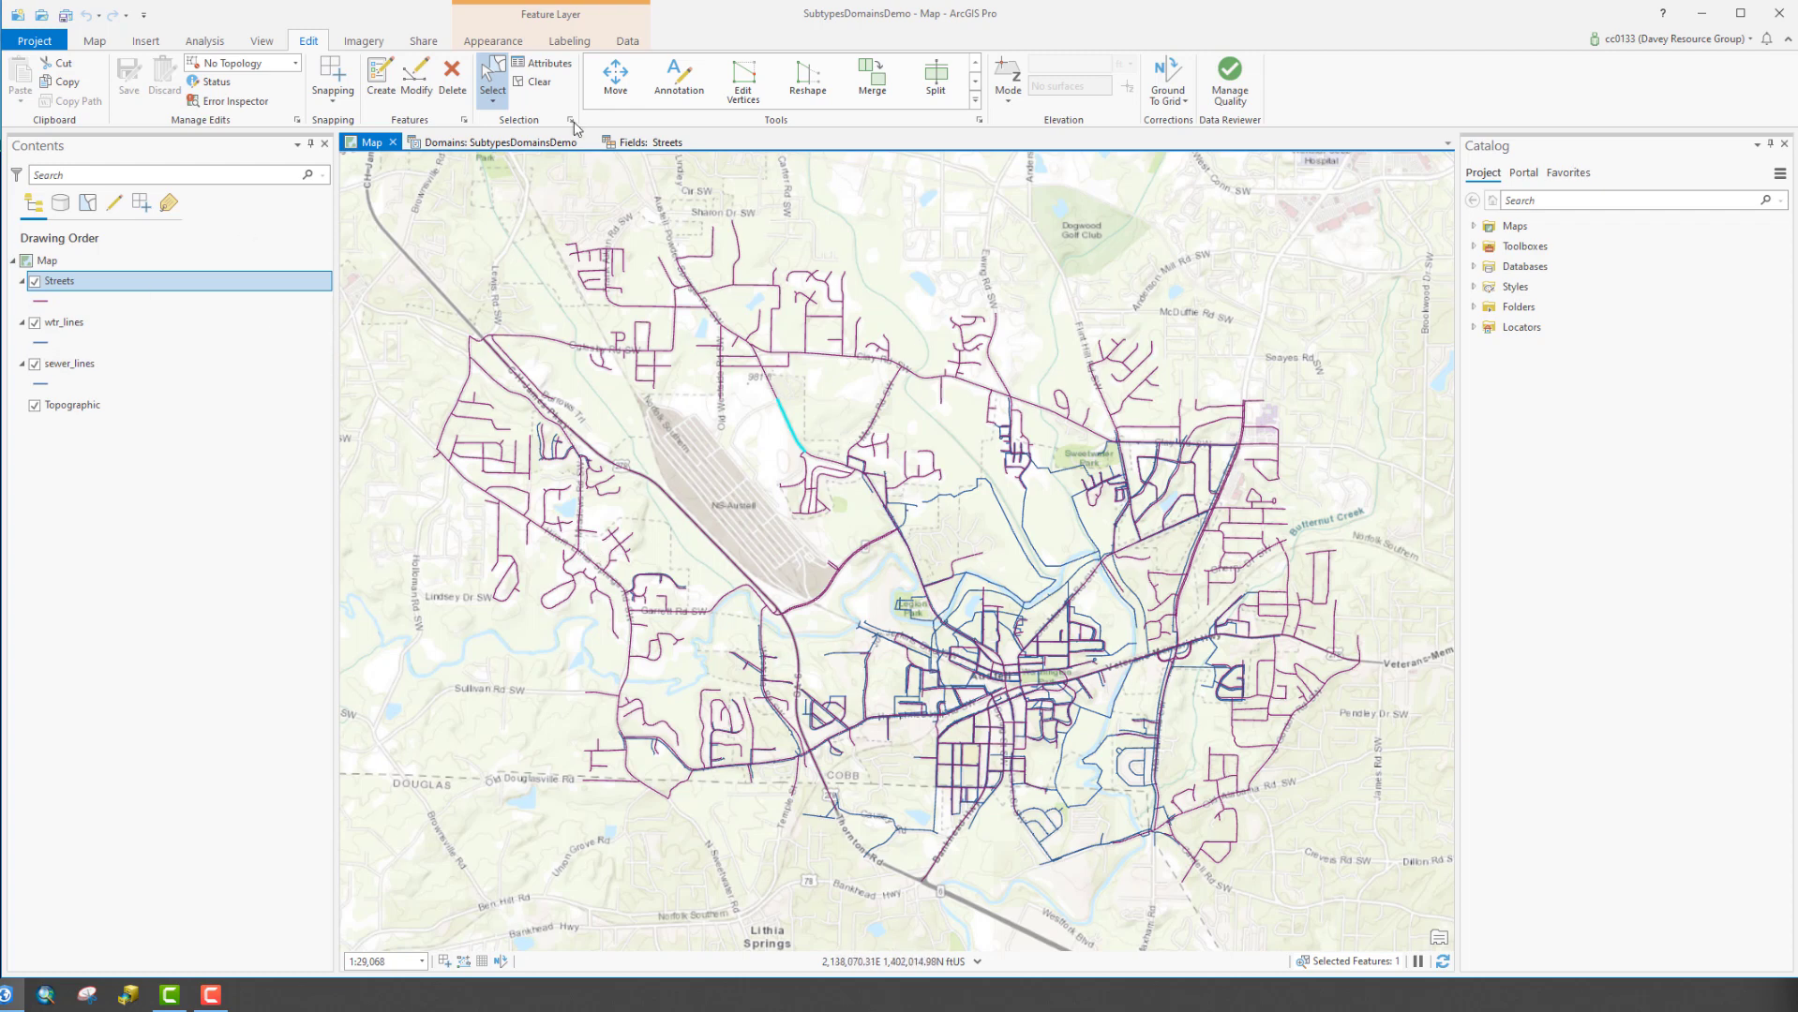
left_click(625, 42)
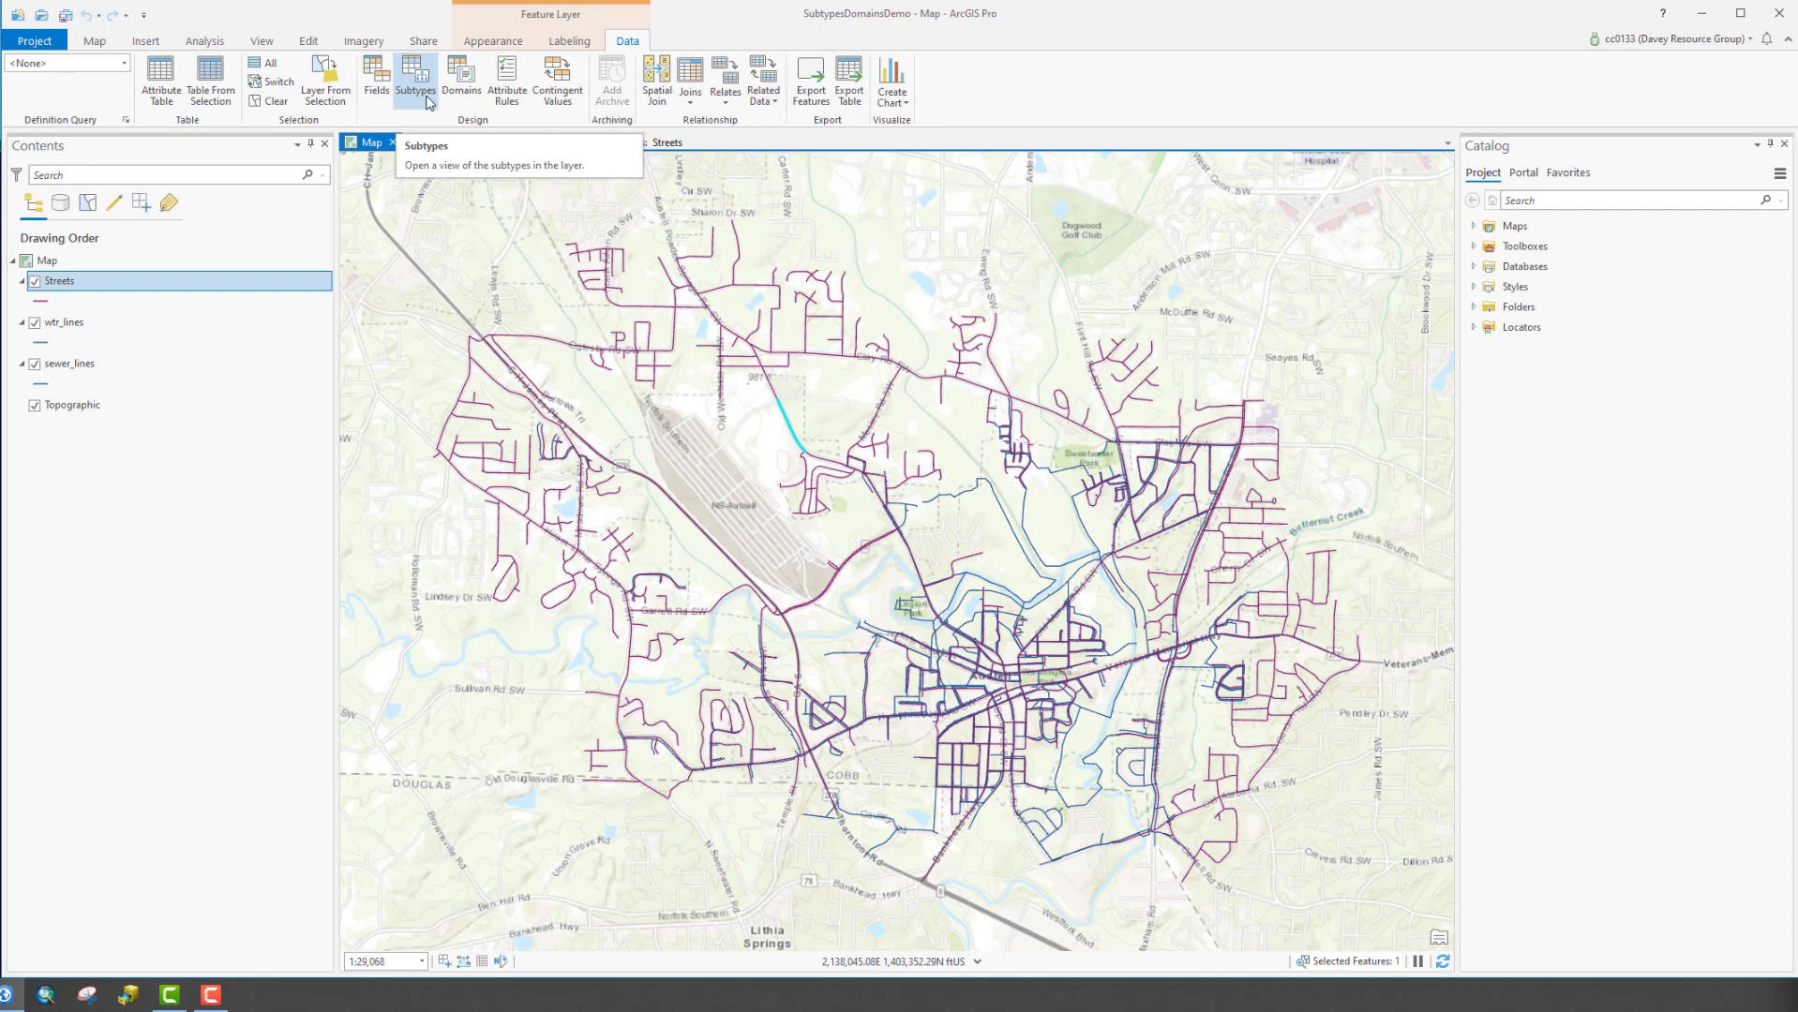
Open the Streets subtypes view, browse the Subtype Field options, cancel, and return to Fields: Streets
left_click(415, 84)
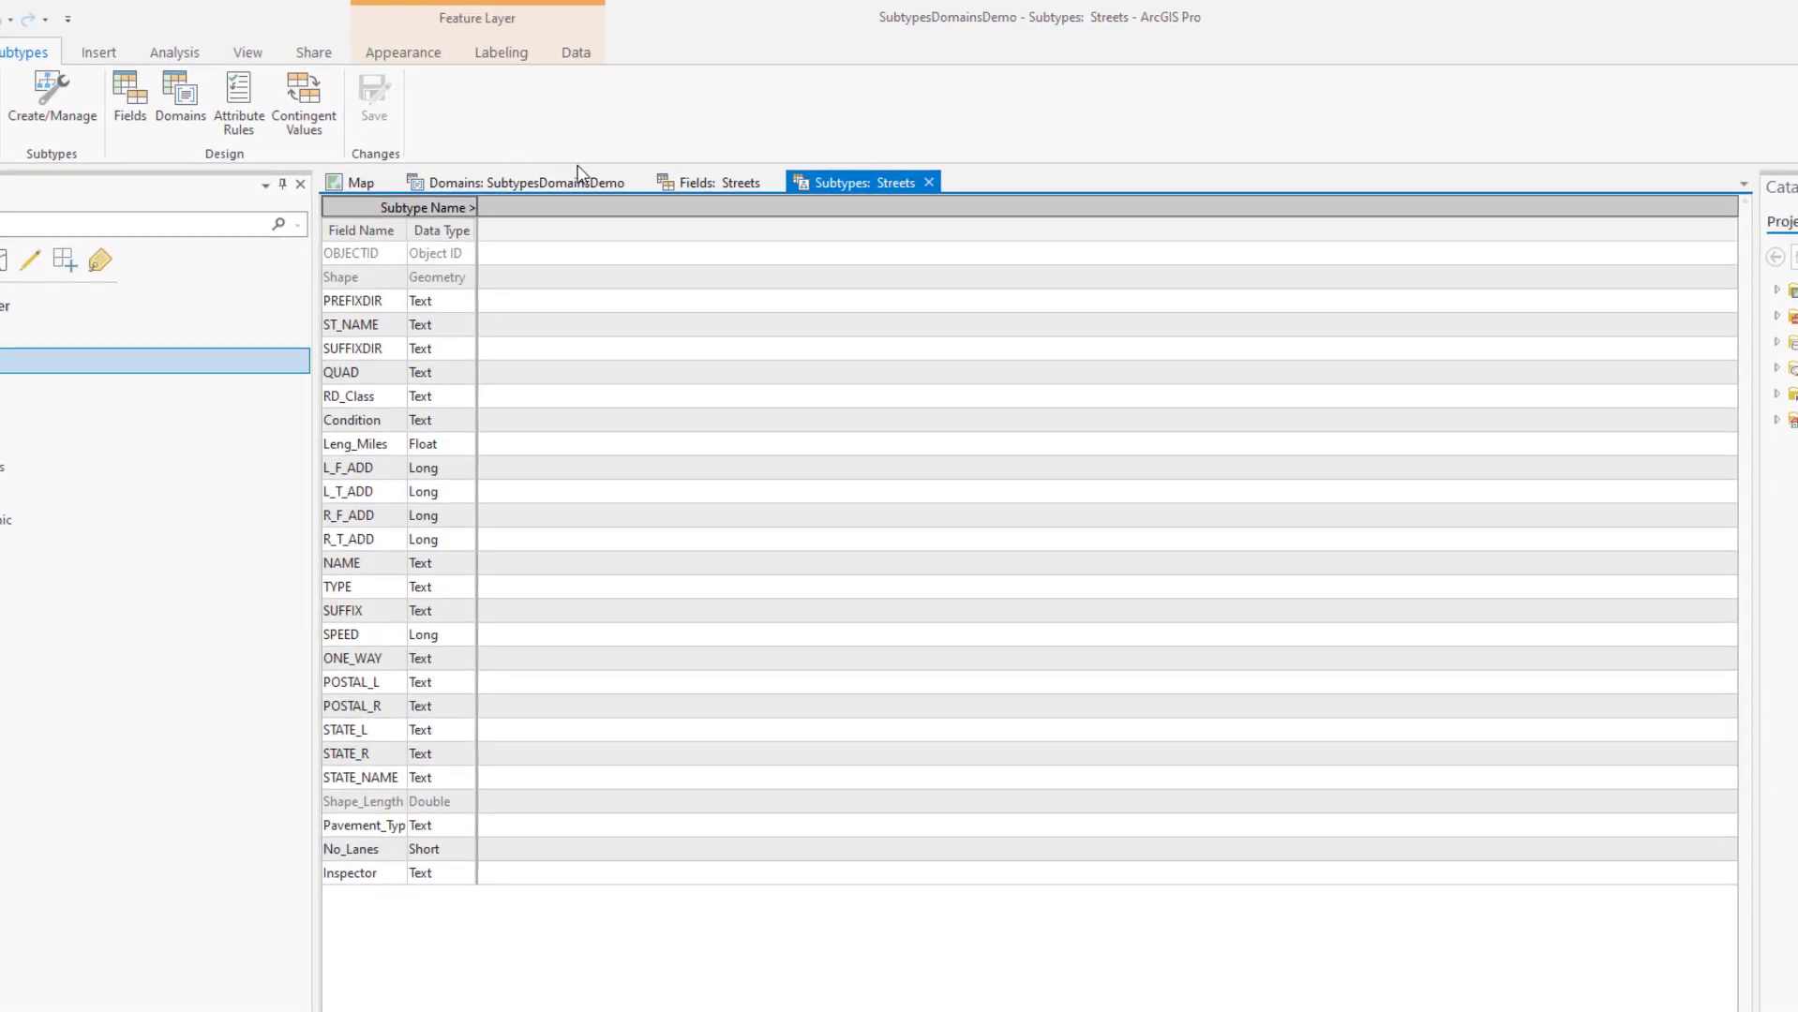
left_click(68, 98)
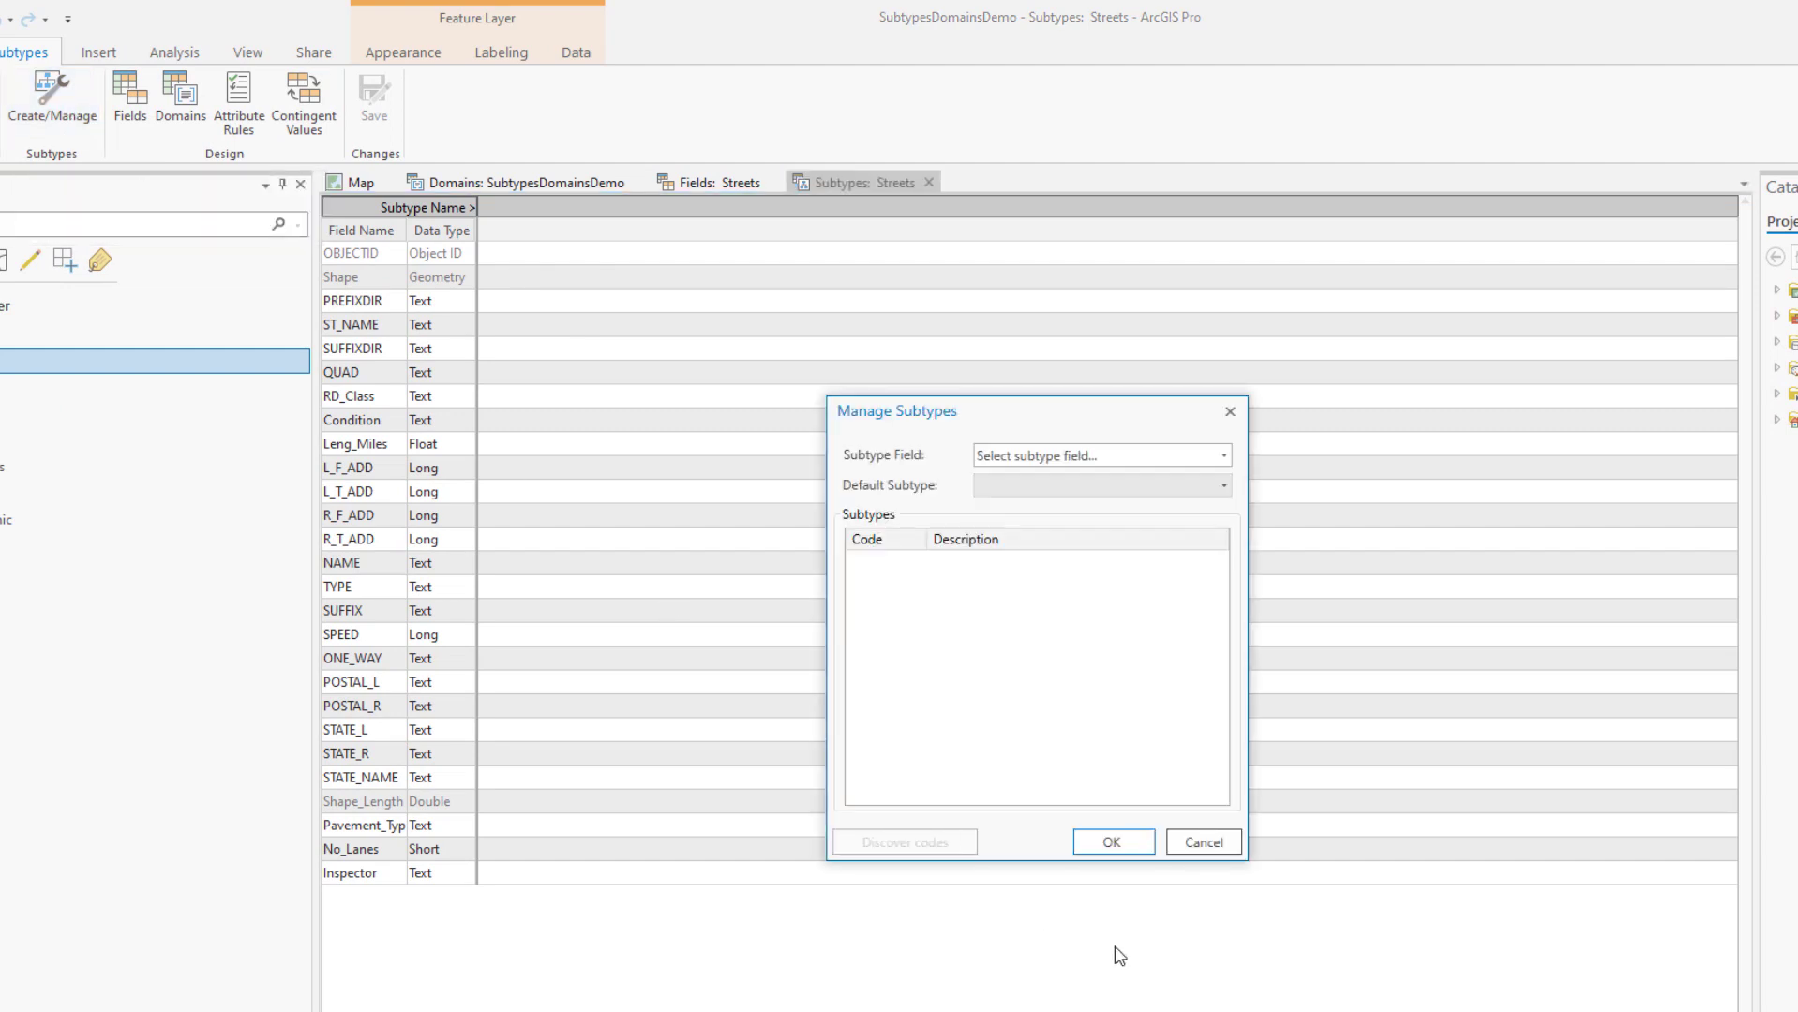
left_click(1224, 456)
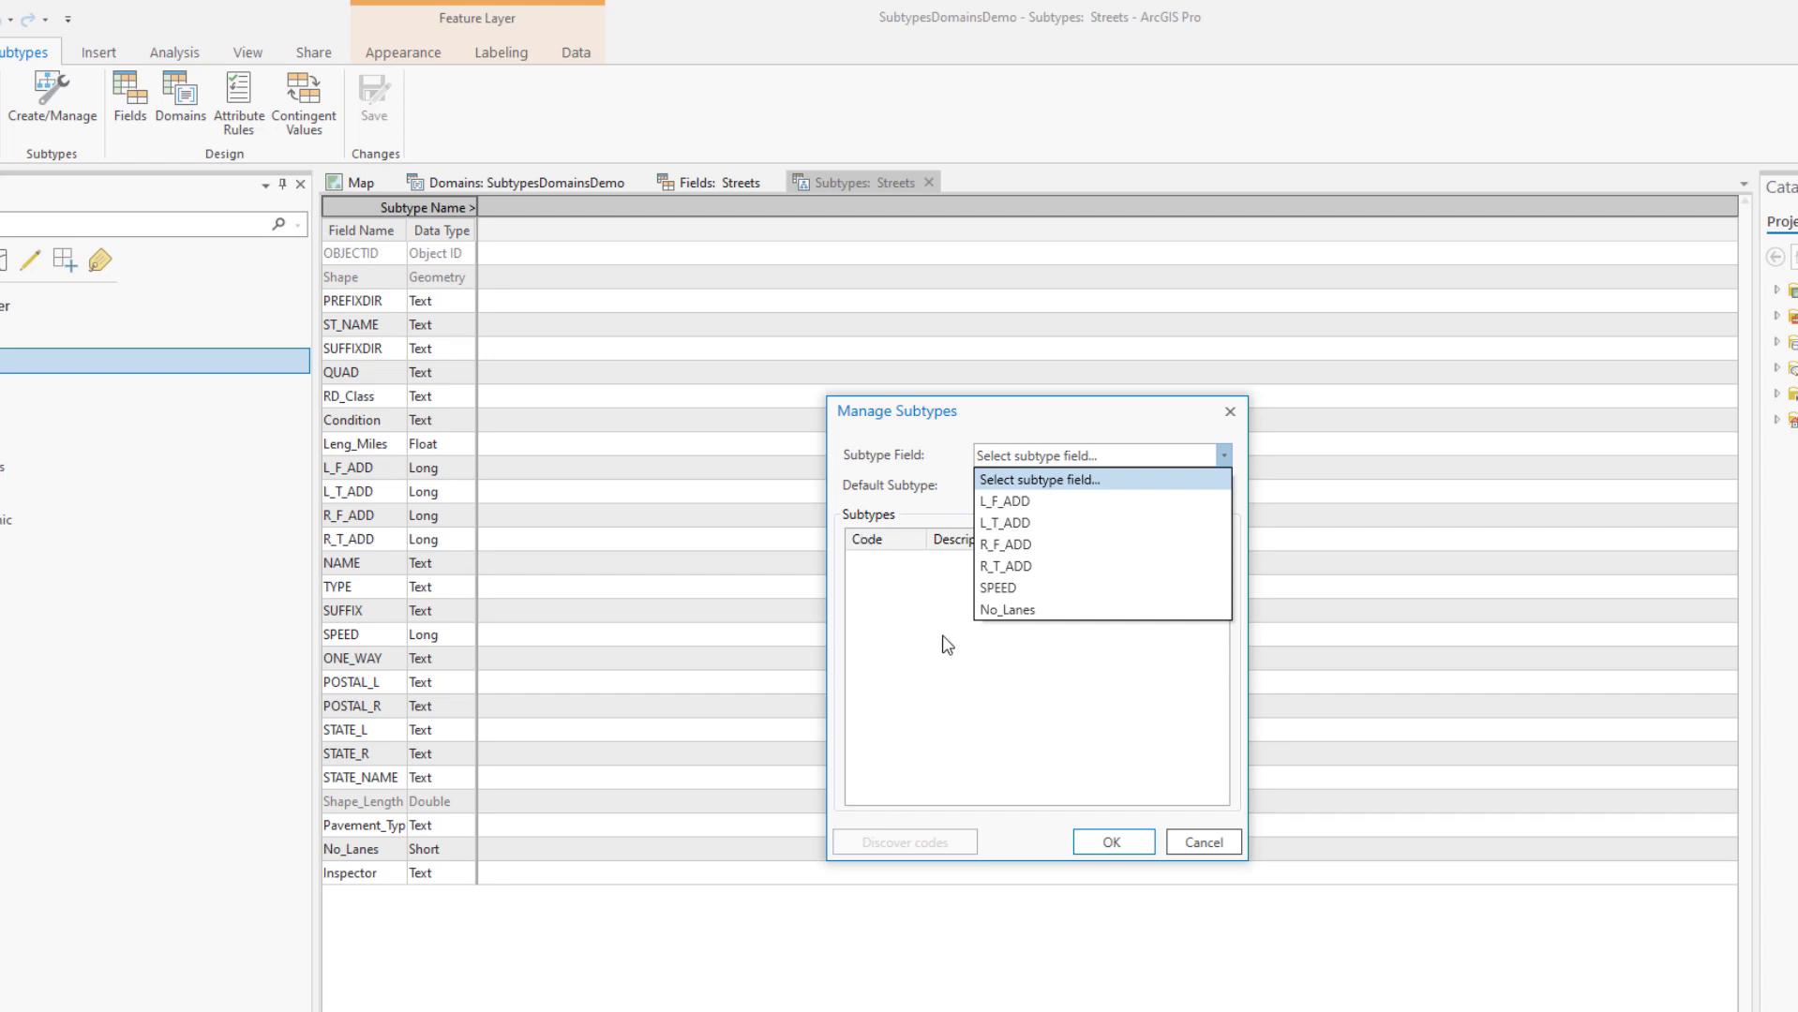
left_click(1192, 844)
left_click(1191, 843)
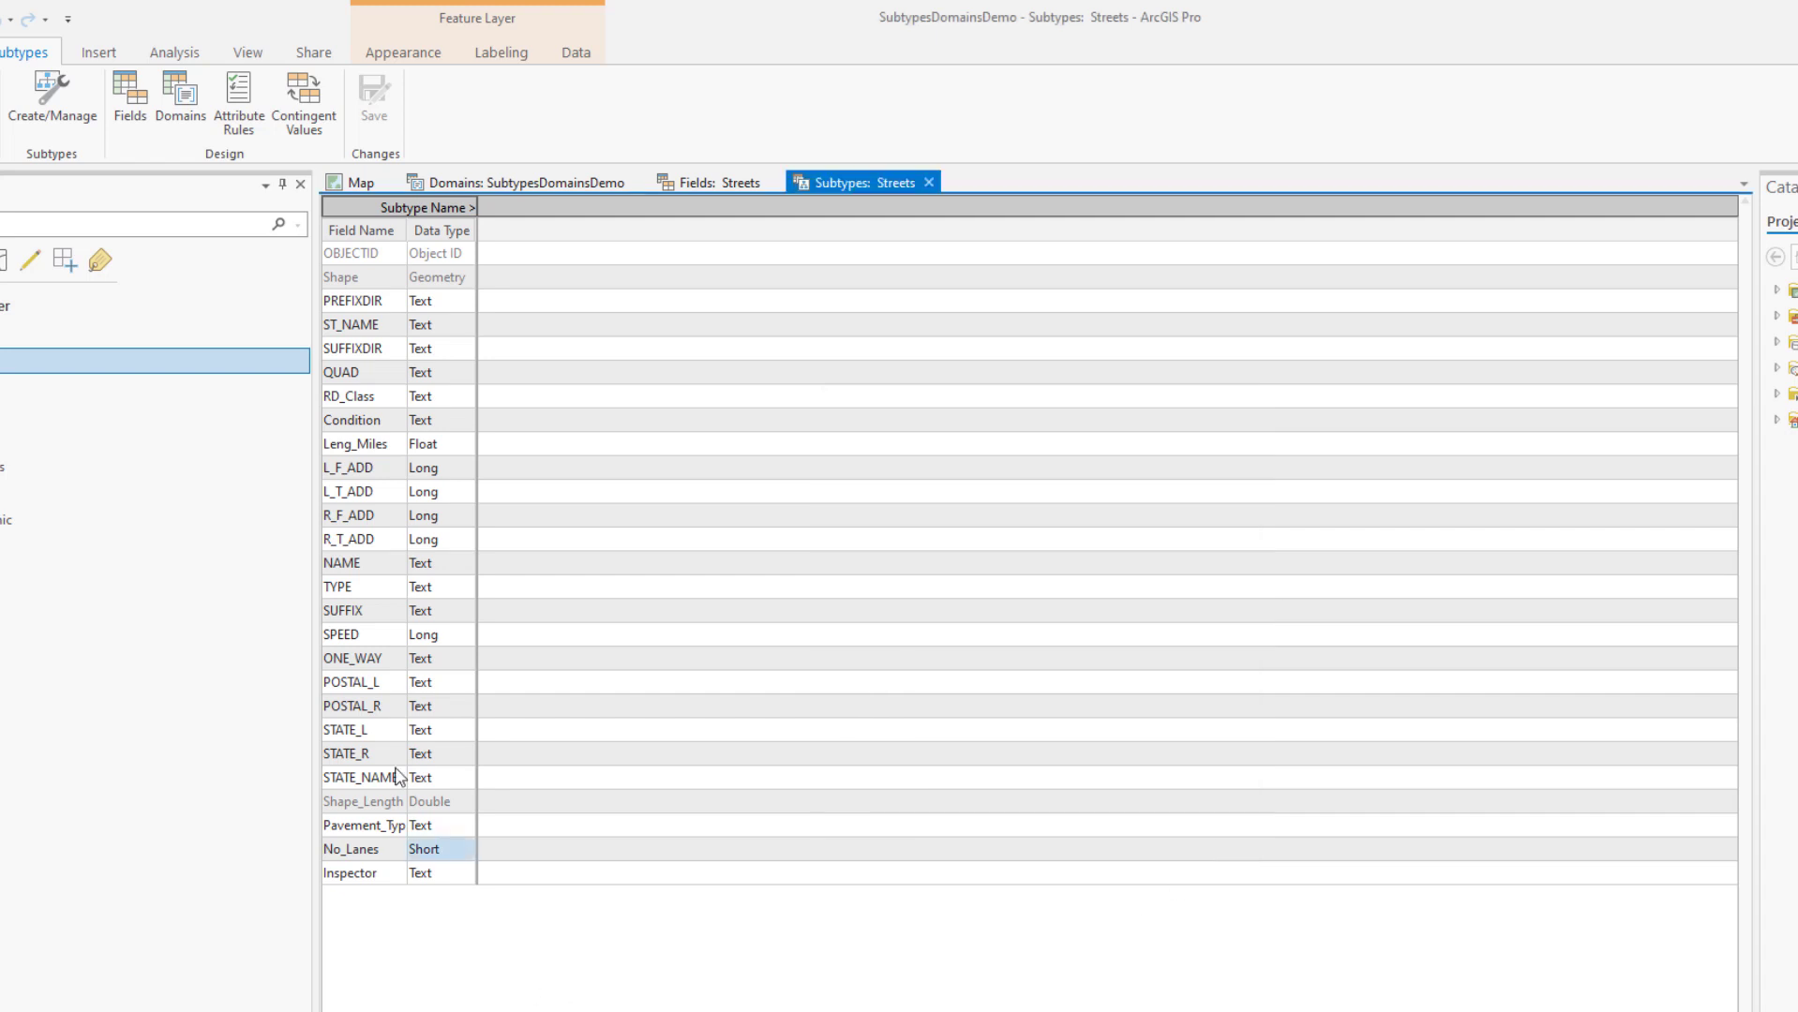
left_click(705, 184)
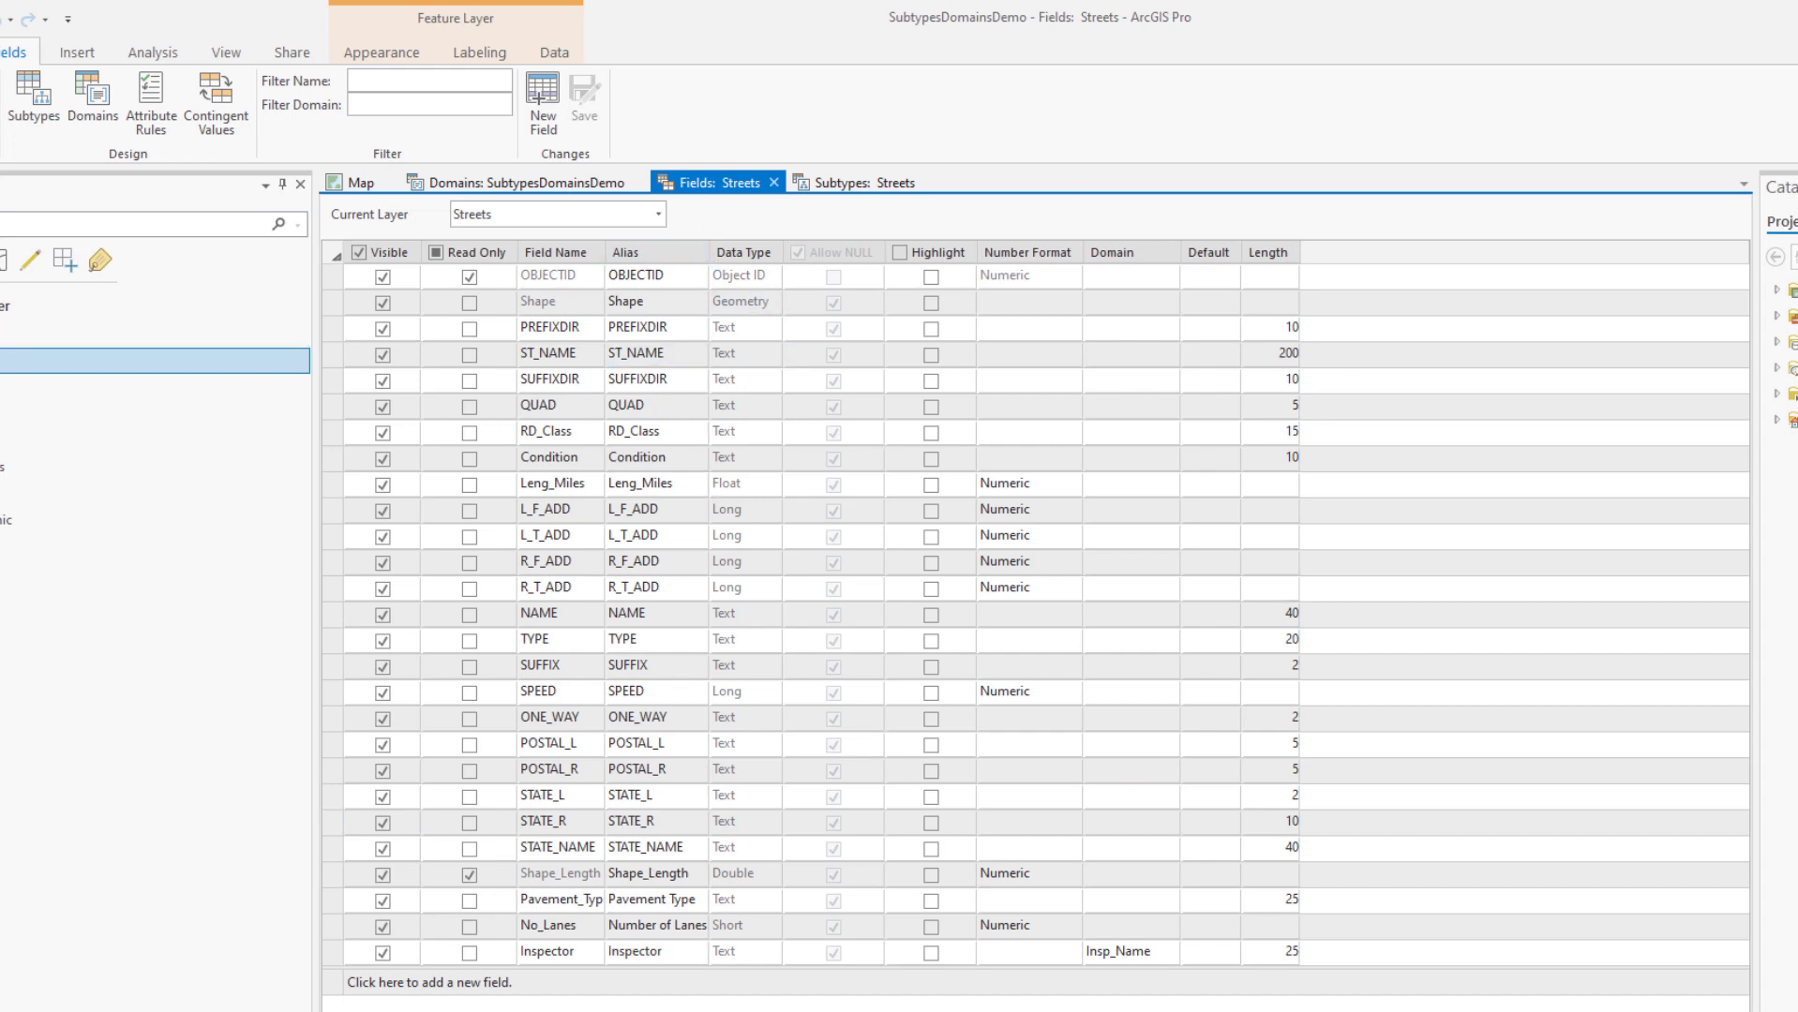
Add and save a Short field Owner_Typ with alias Owner Type, then reopen Subtypes: Streets
left_click(559, 983)
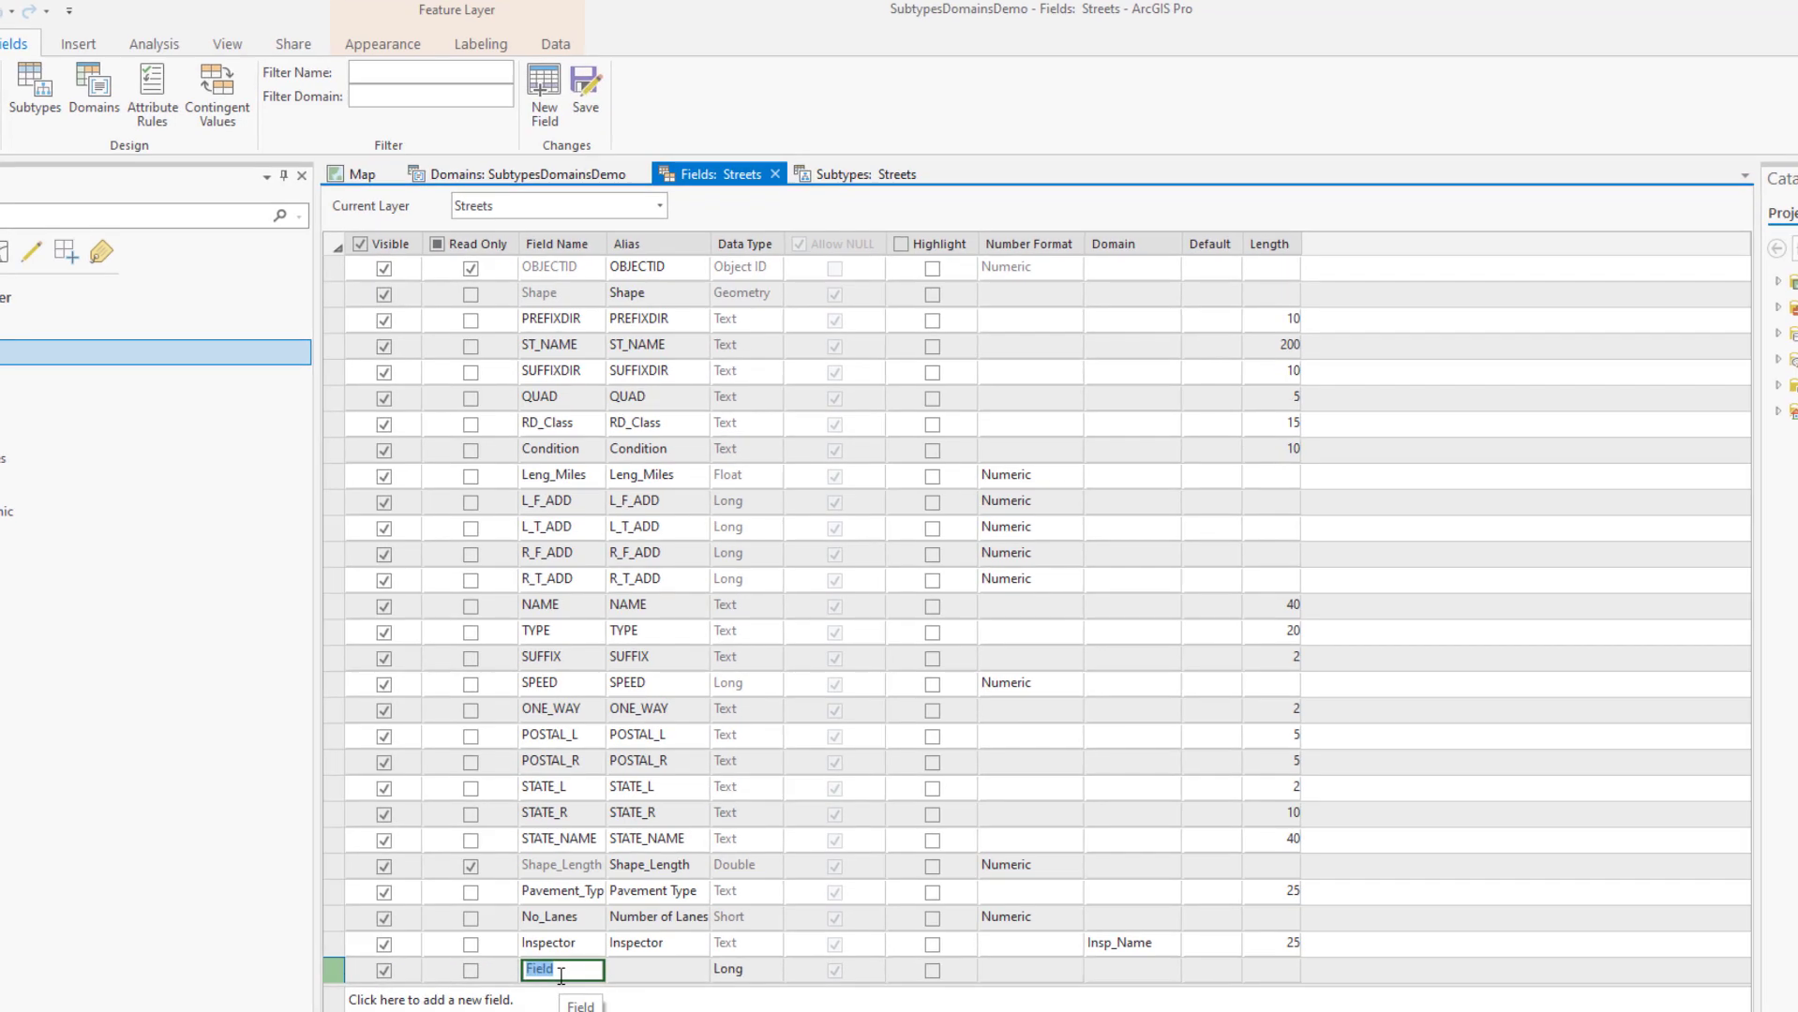
type("Owner")
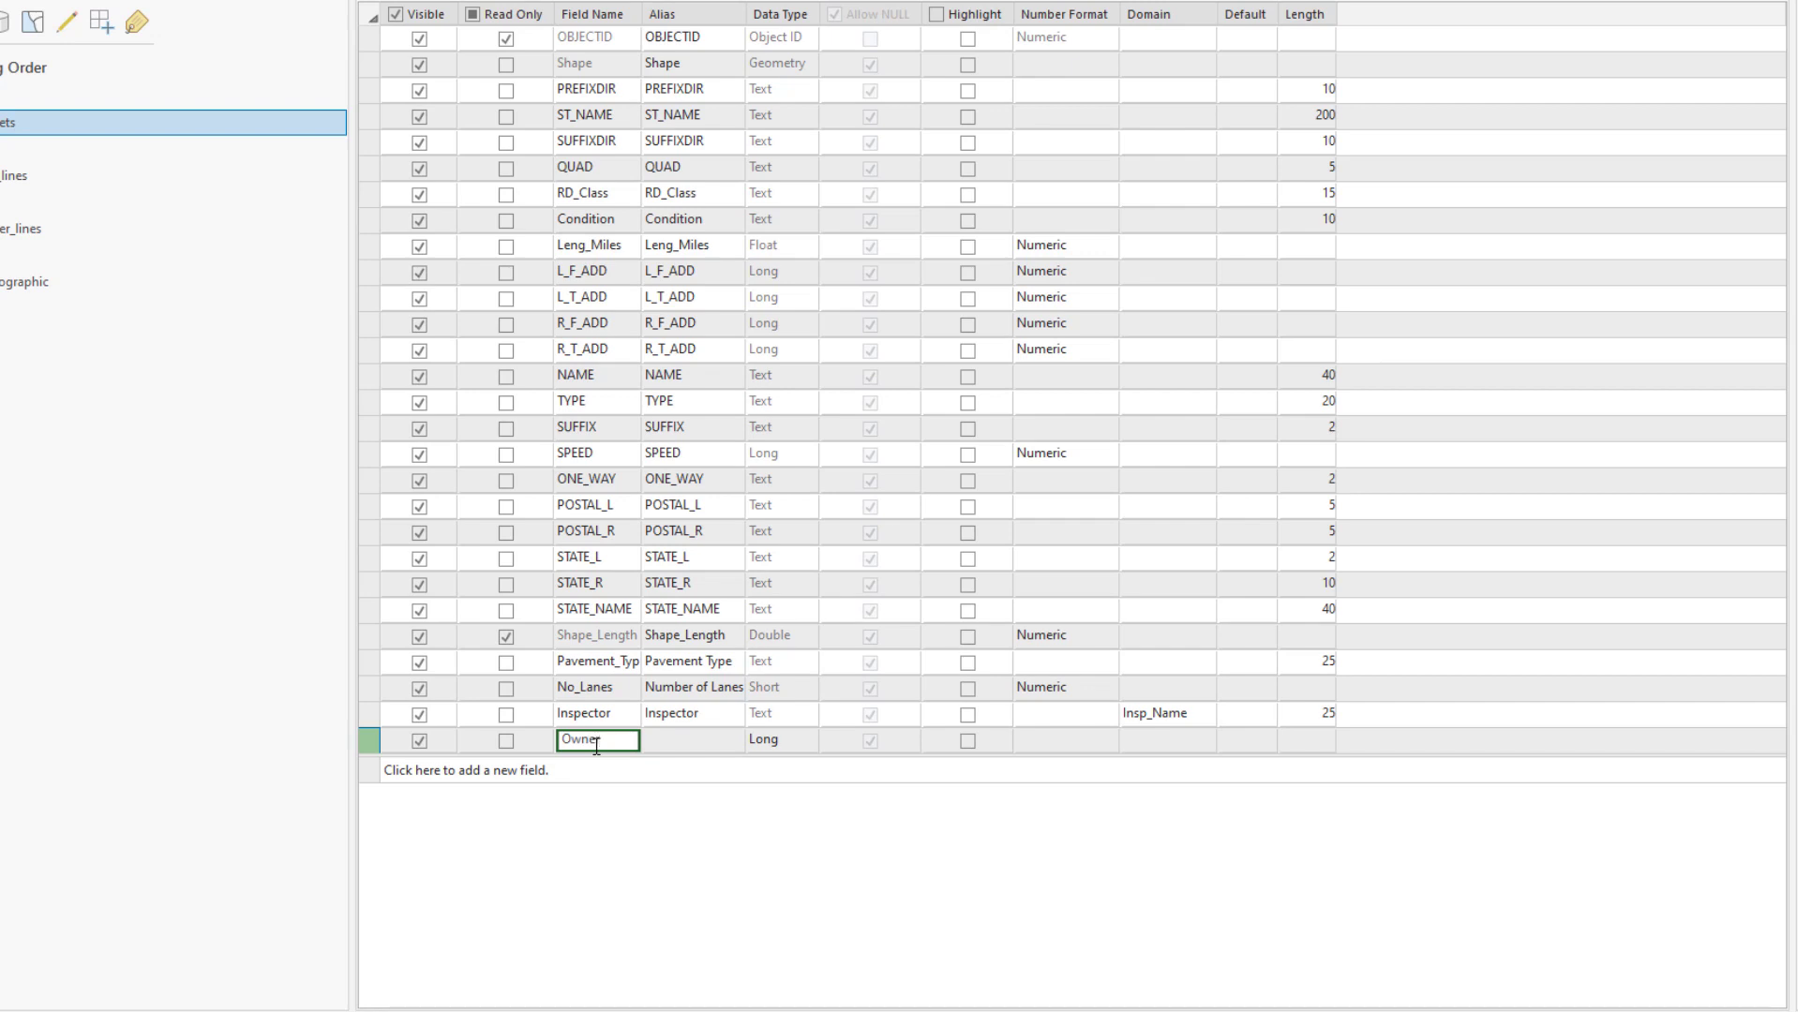
type("_Typ")
left_click(694, 744)
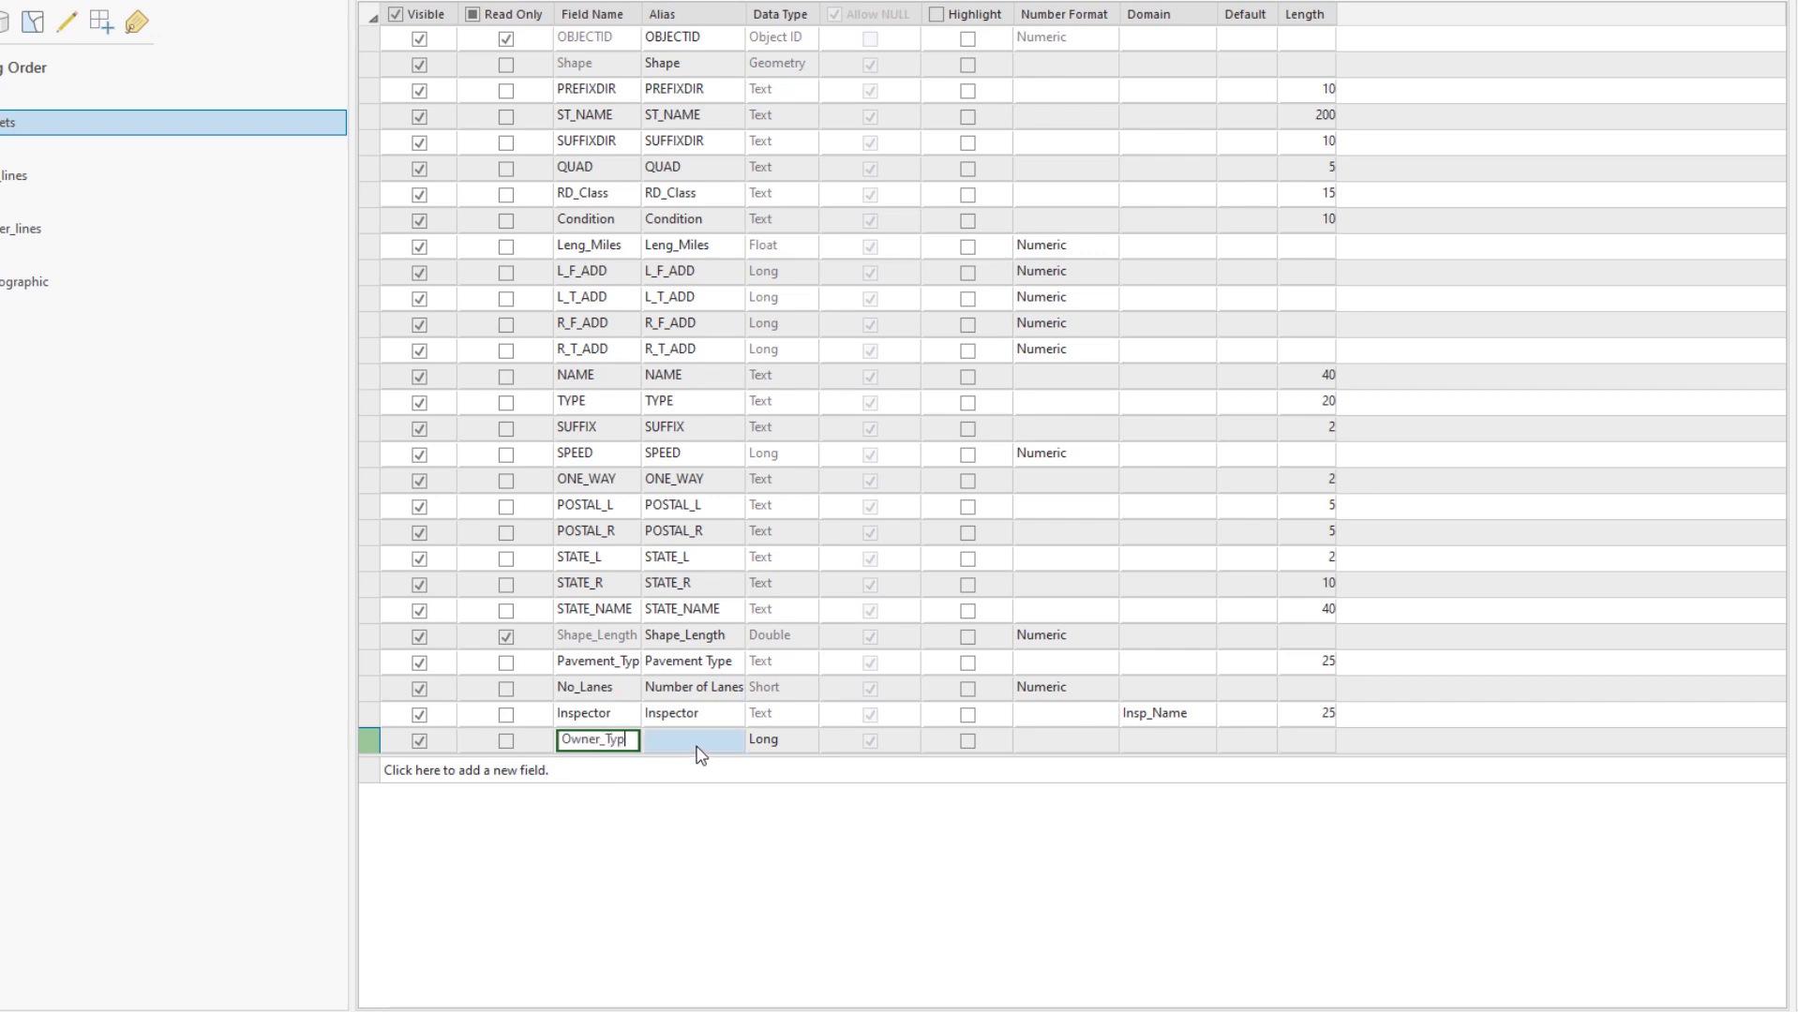
left_click(694, 743)
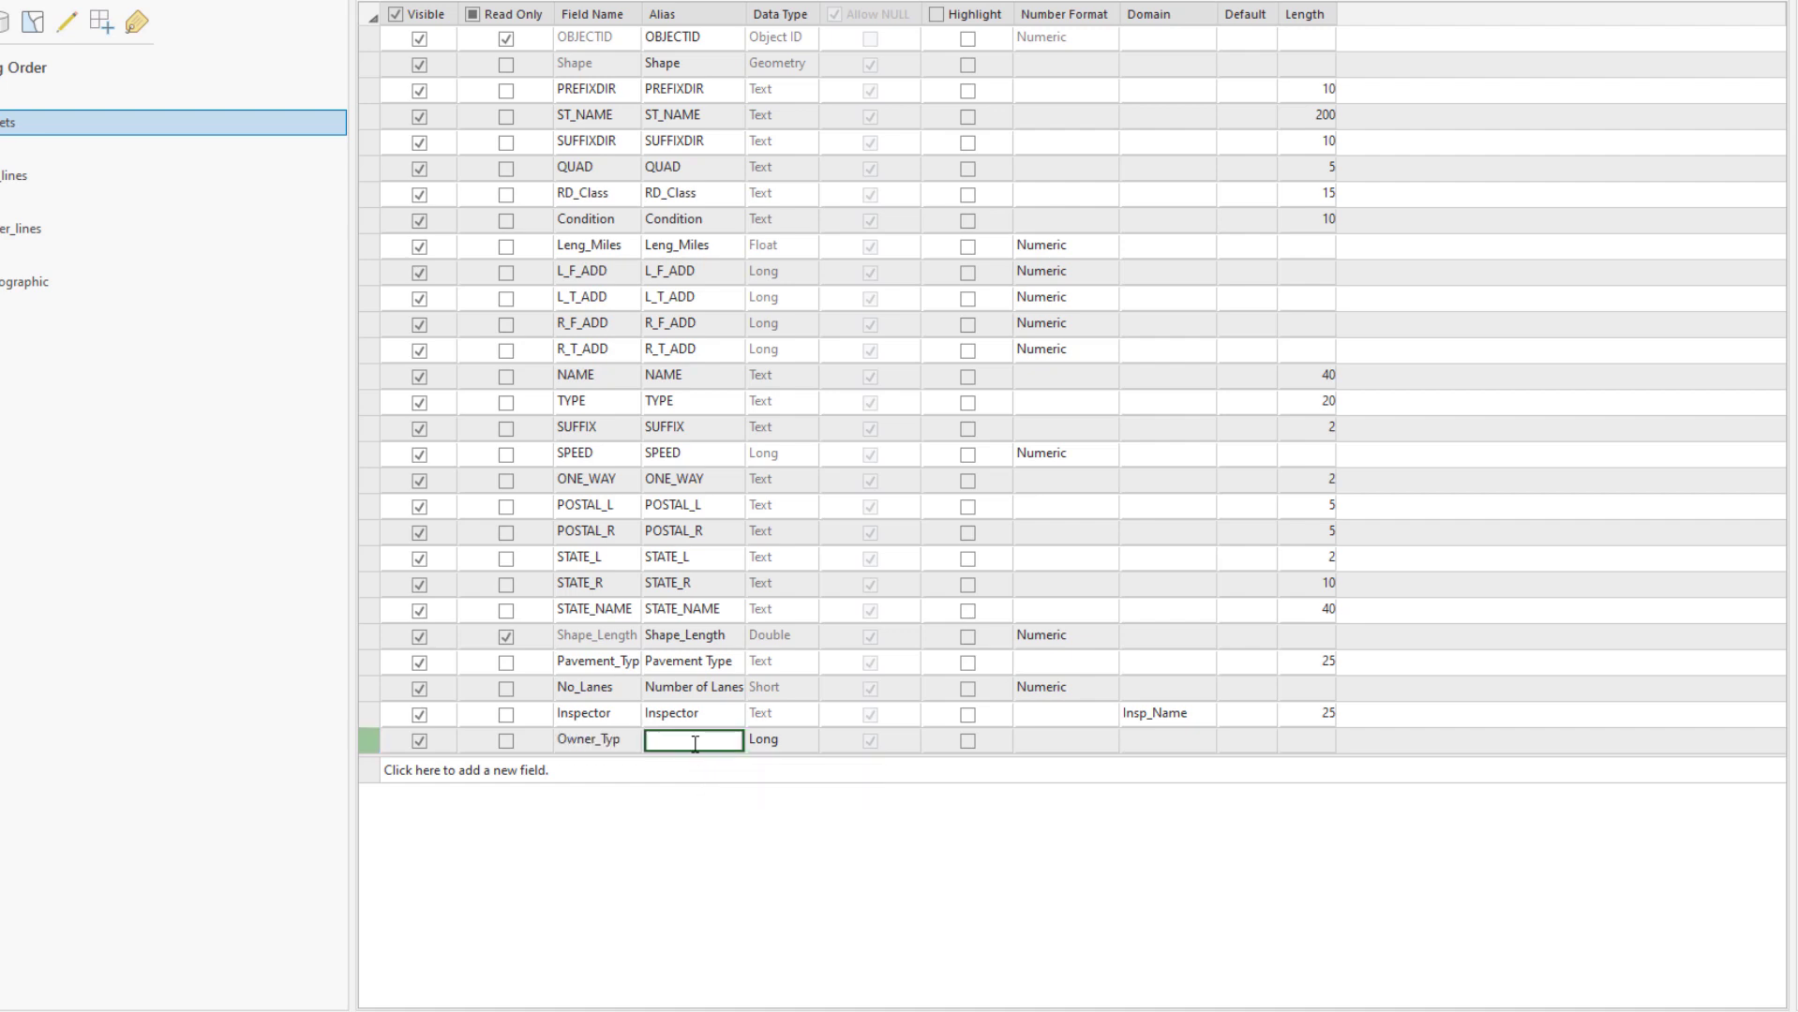
type("Owner Typer")
left_click(804, 741)
left_click(806, 741)
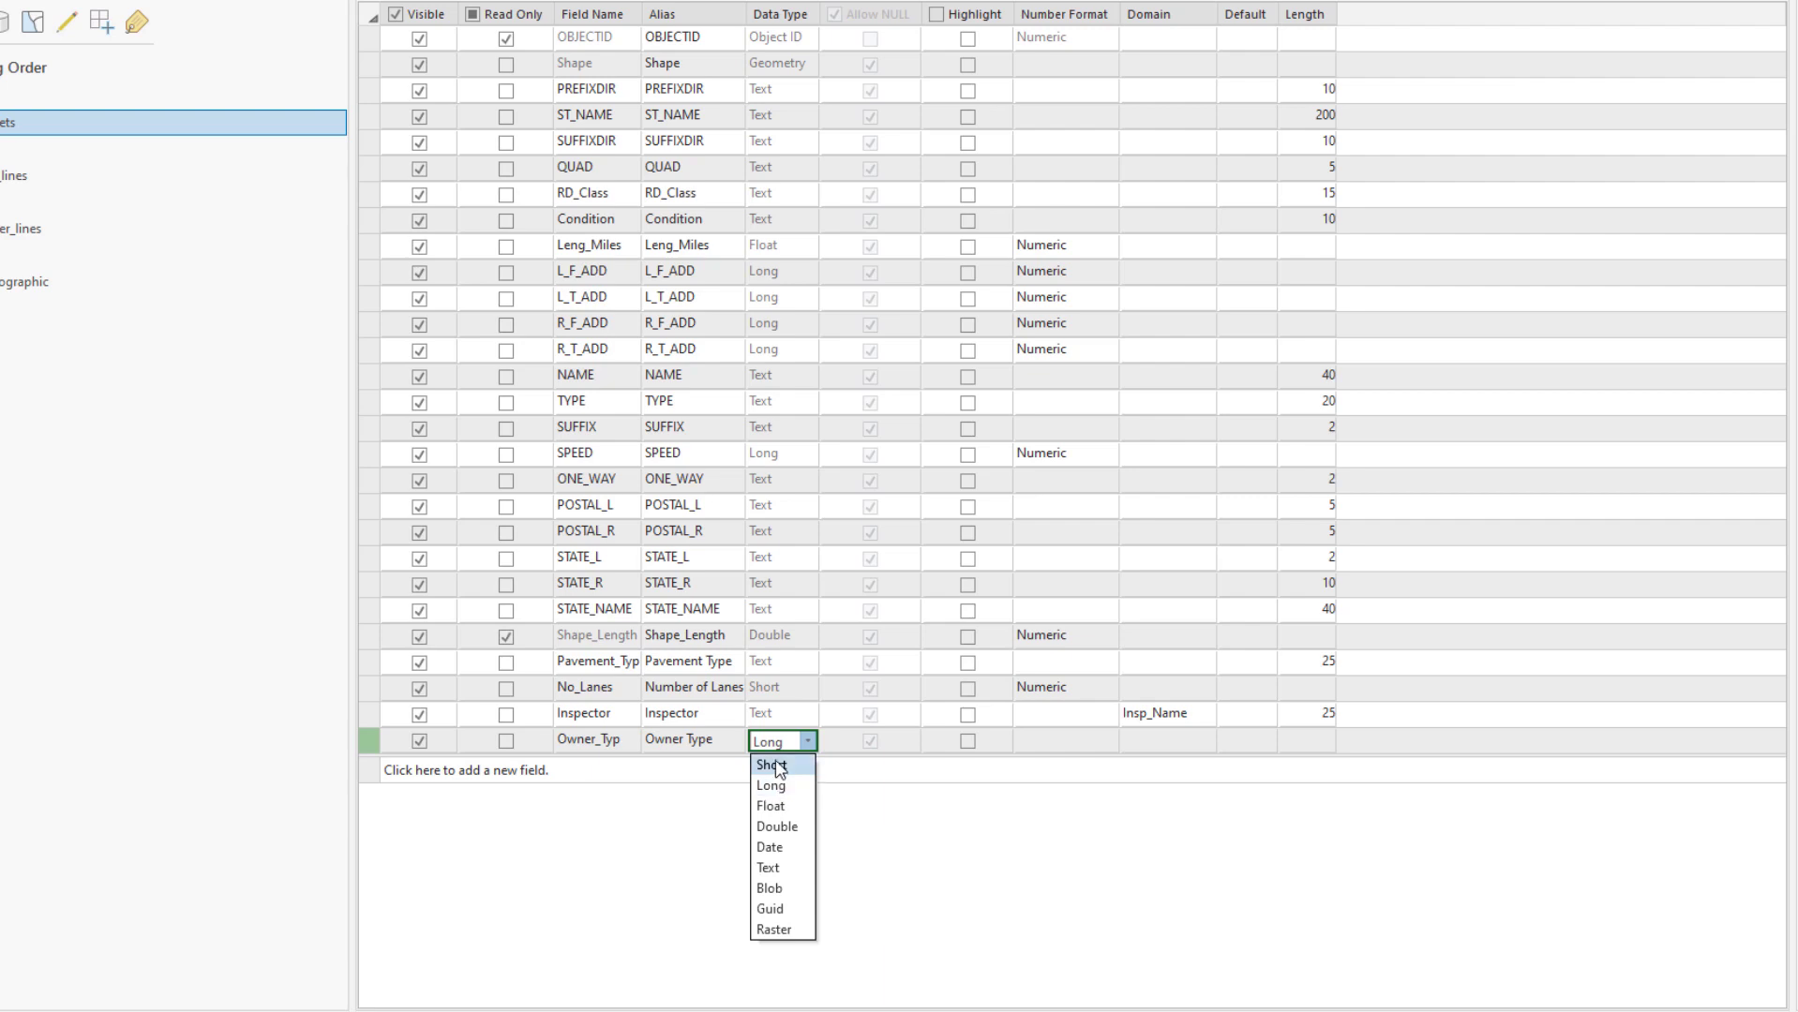
left_click(776, 766)
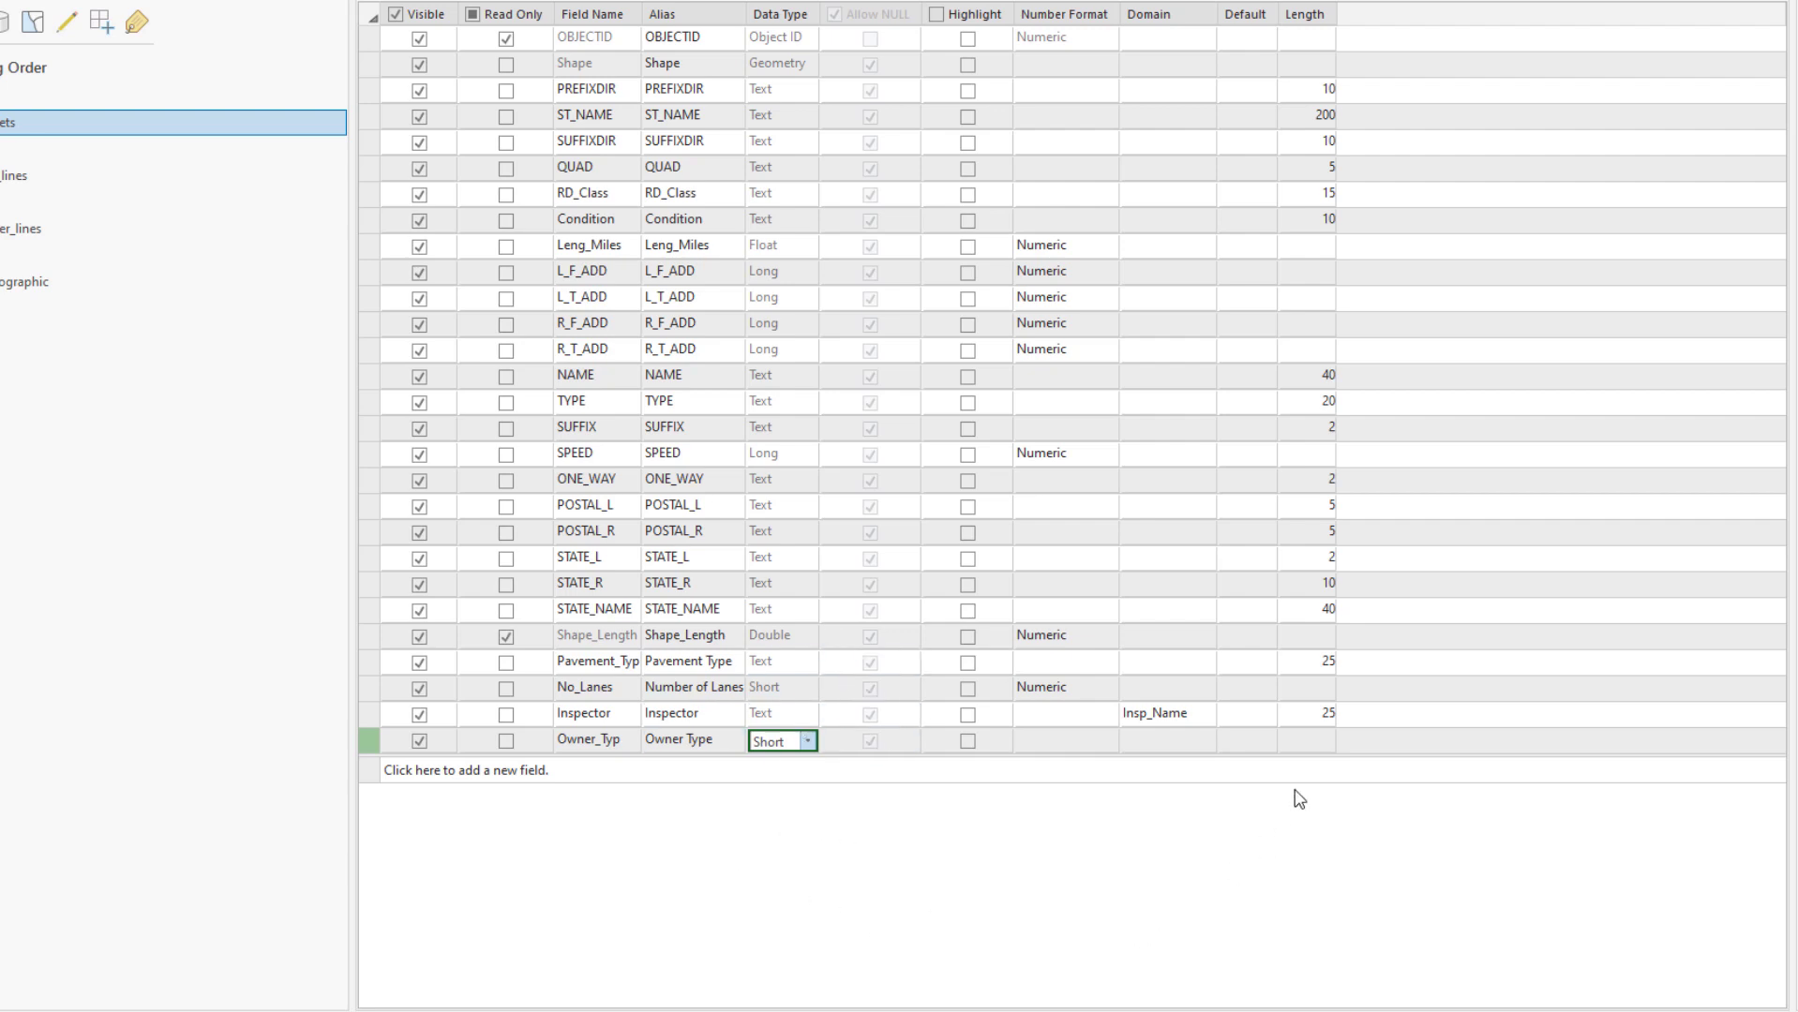
left_click(1082, 748)
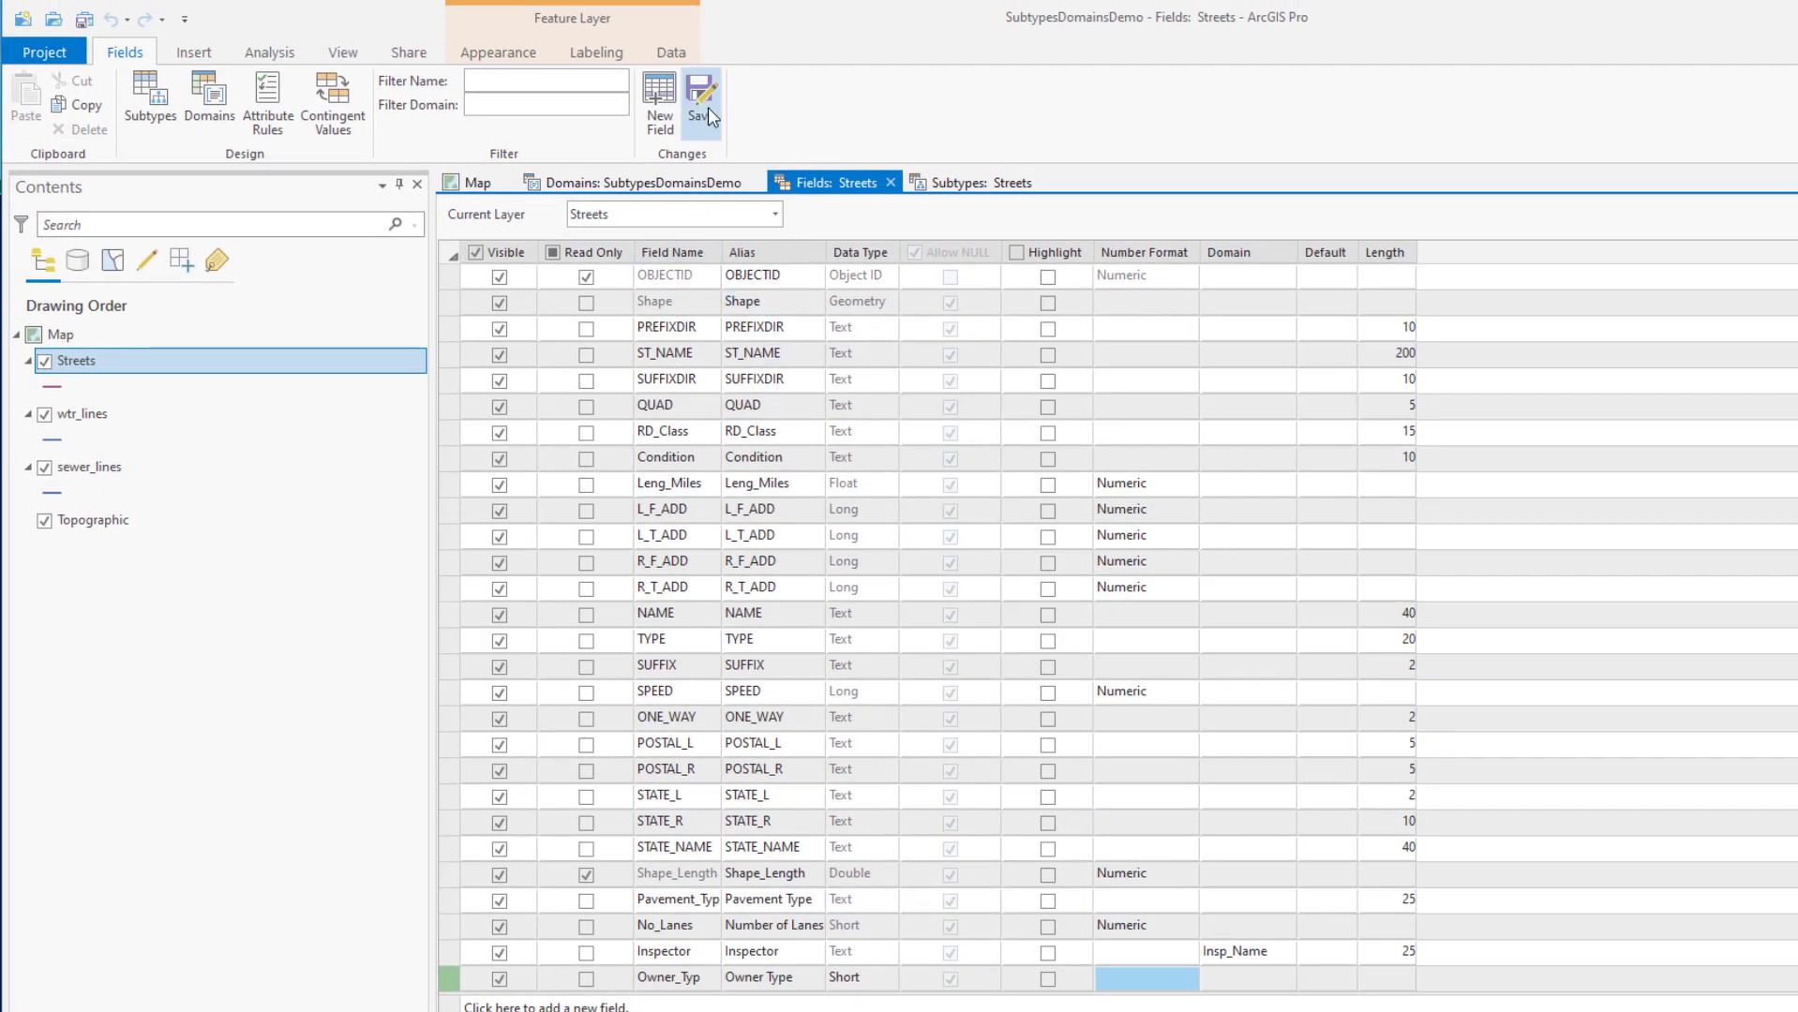
left_click(708, 107)
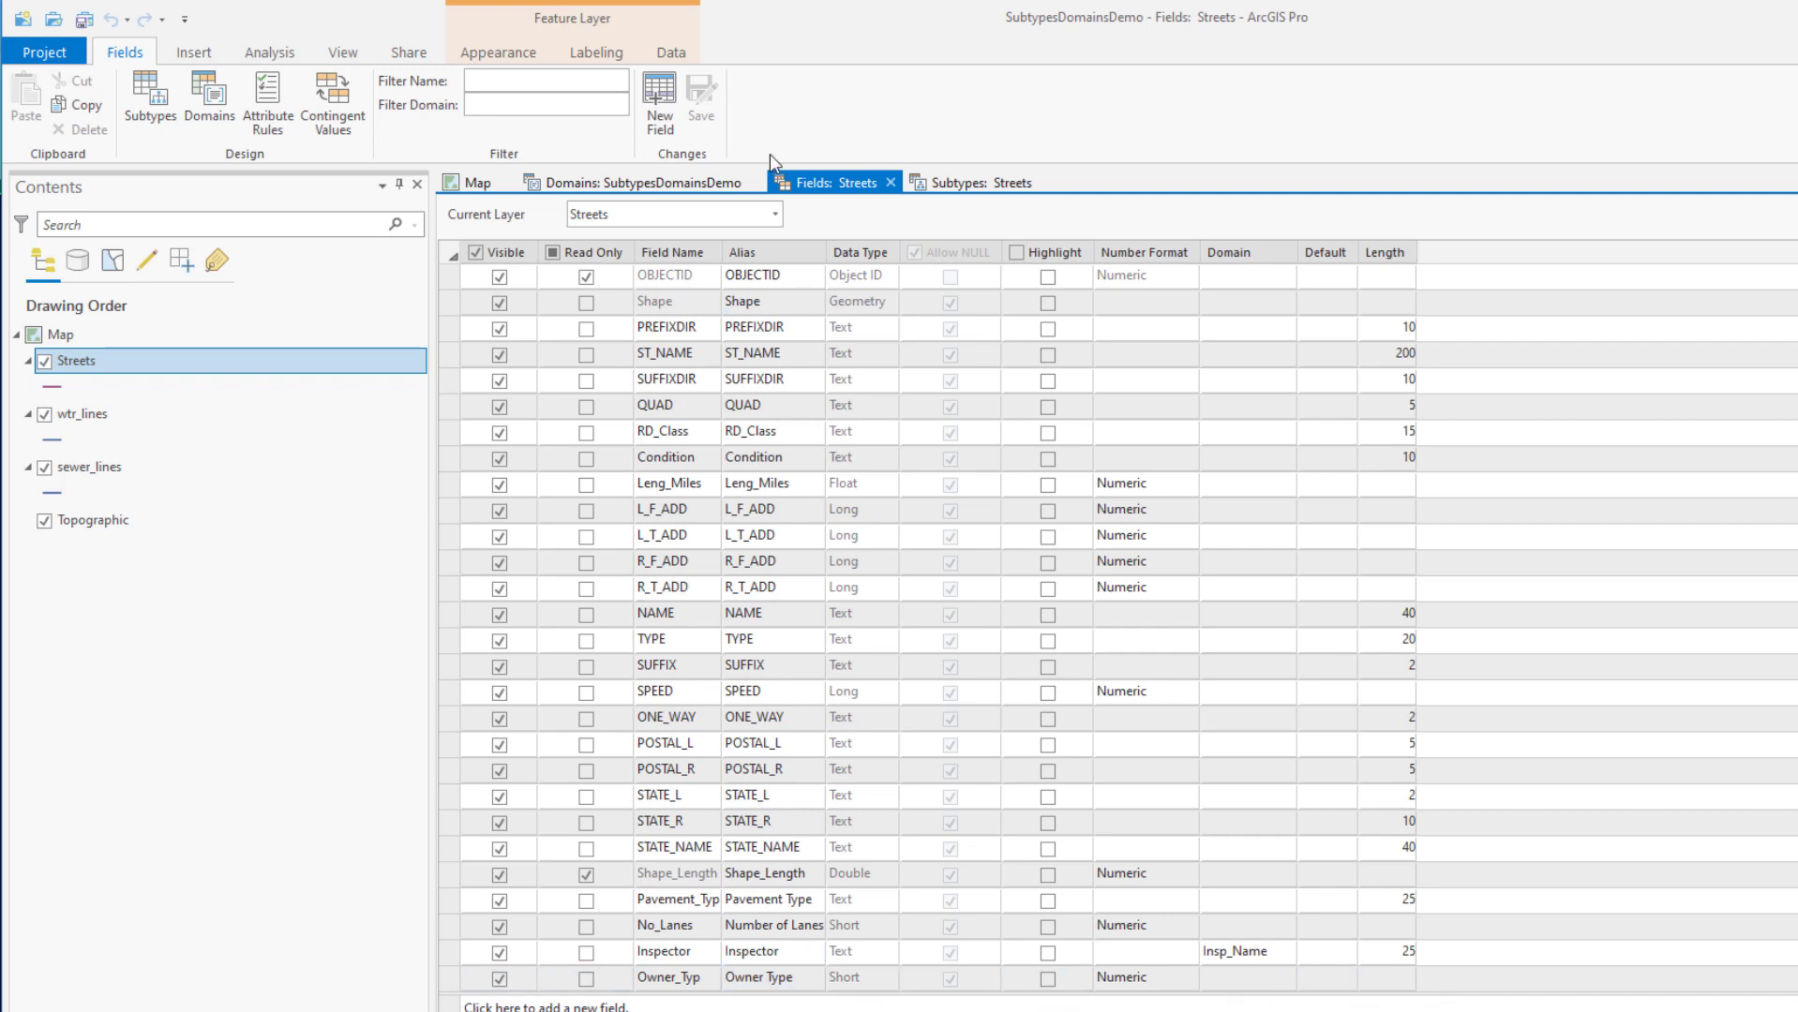
left_click(972, 183)
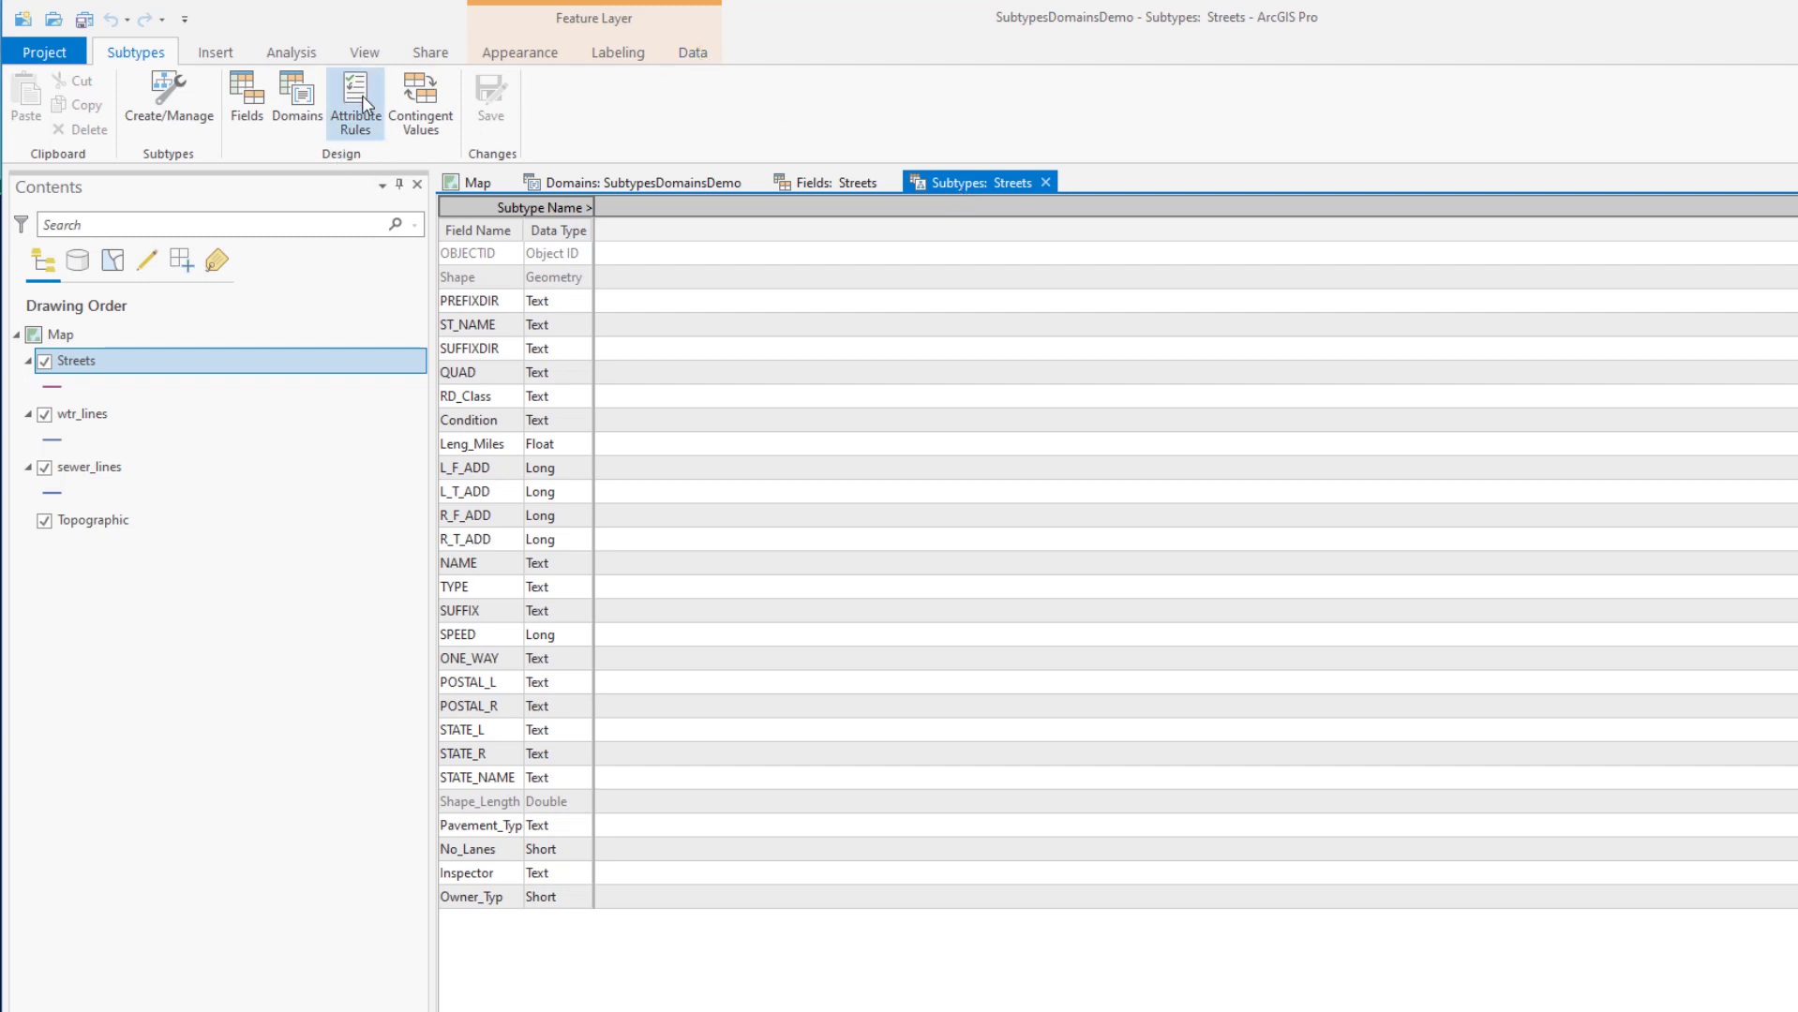
Open Streets subtype management and make Owner_Typ the subtype field
left_click(693, 53)
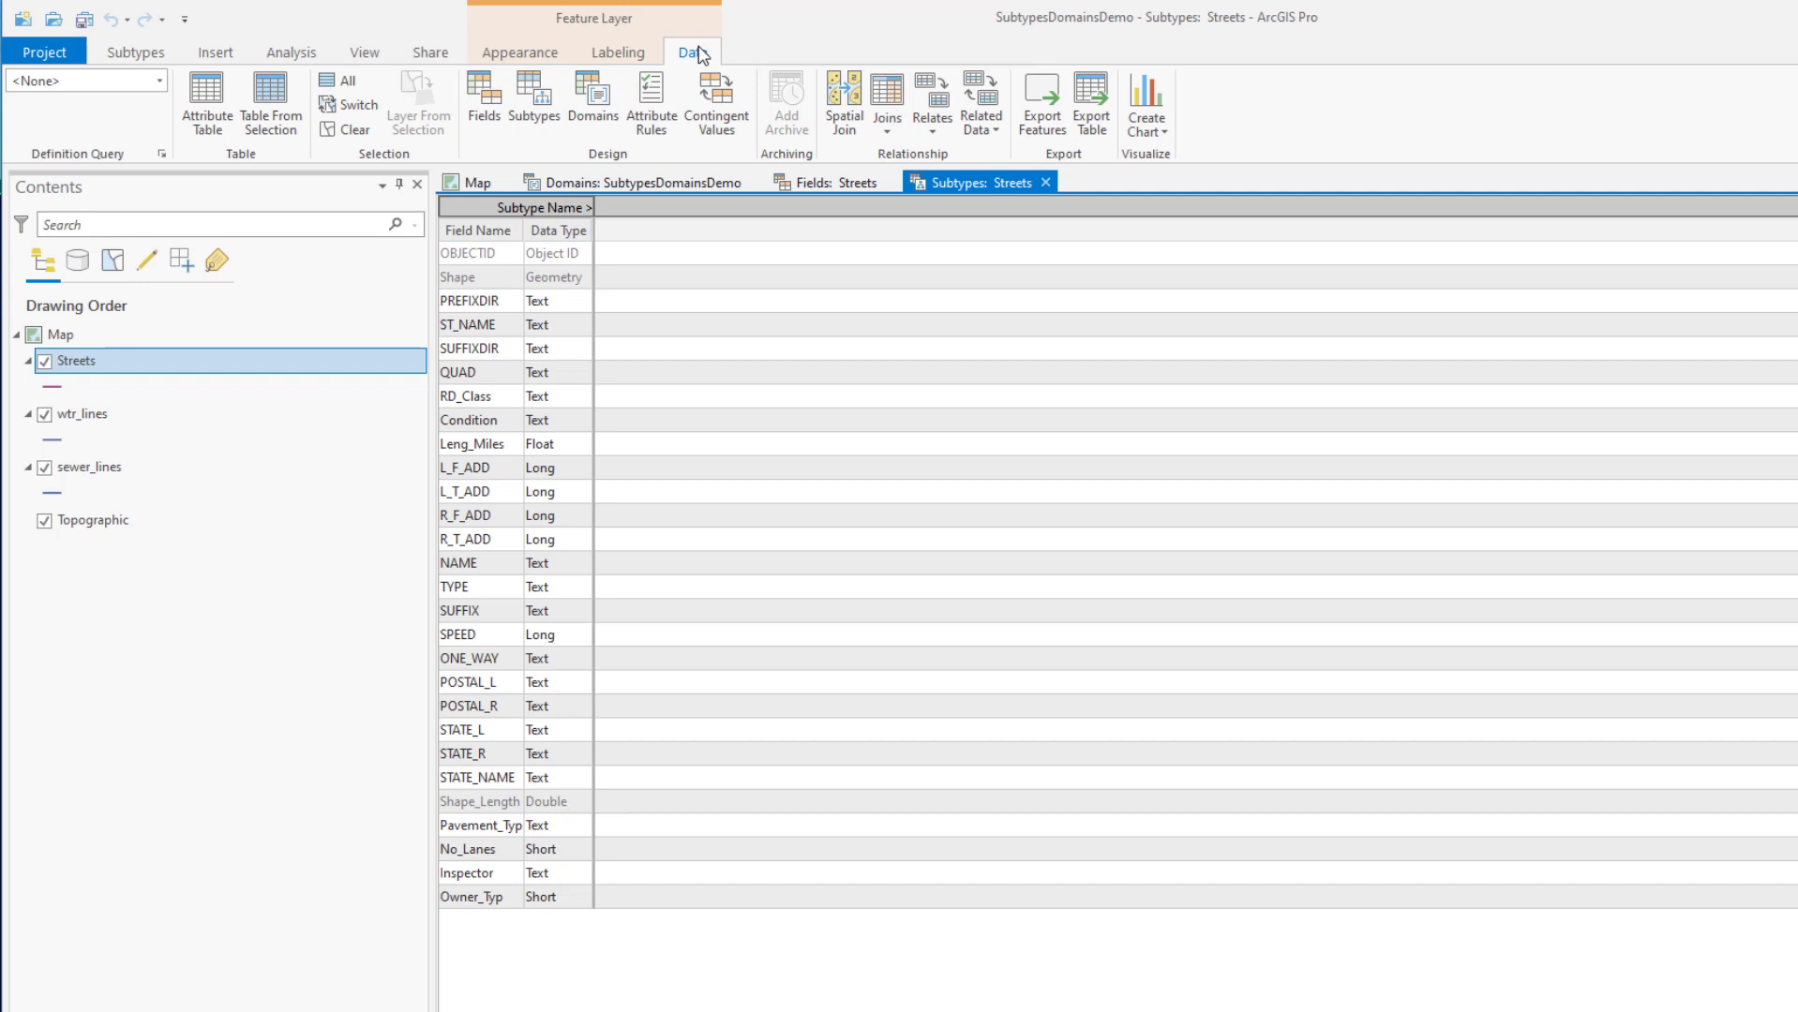
left_click(139, 53)
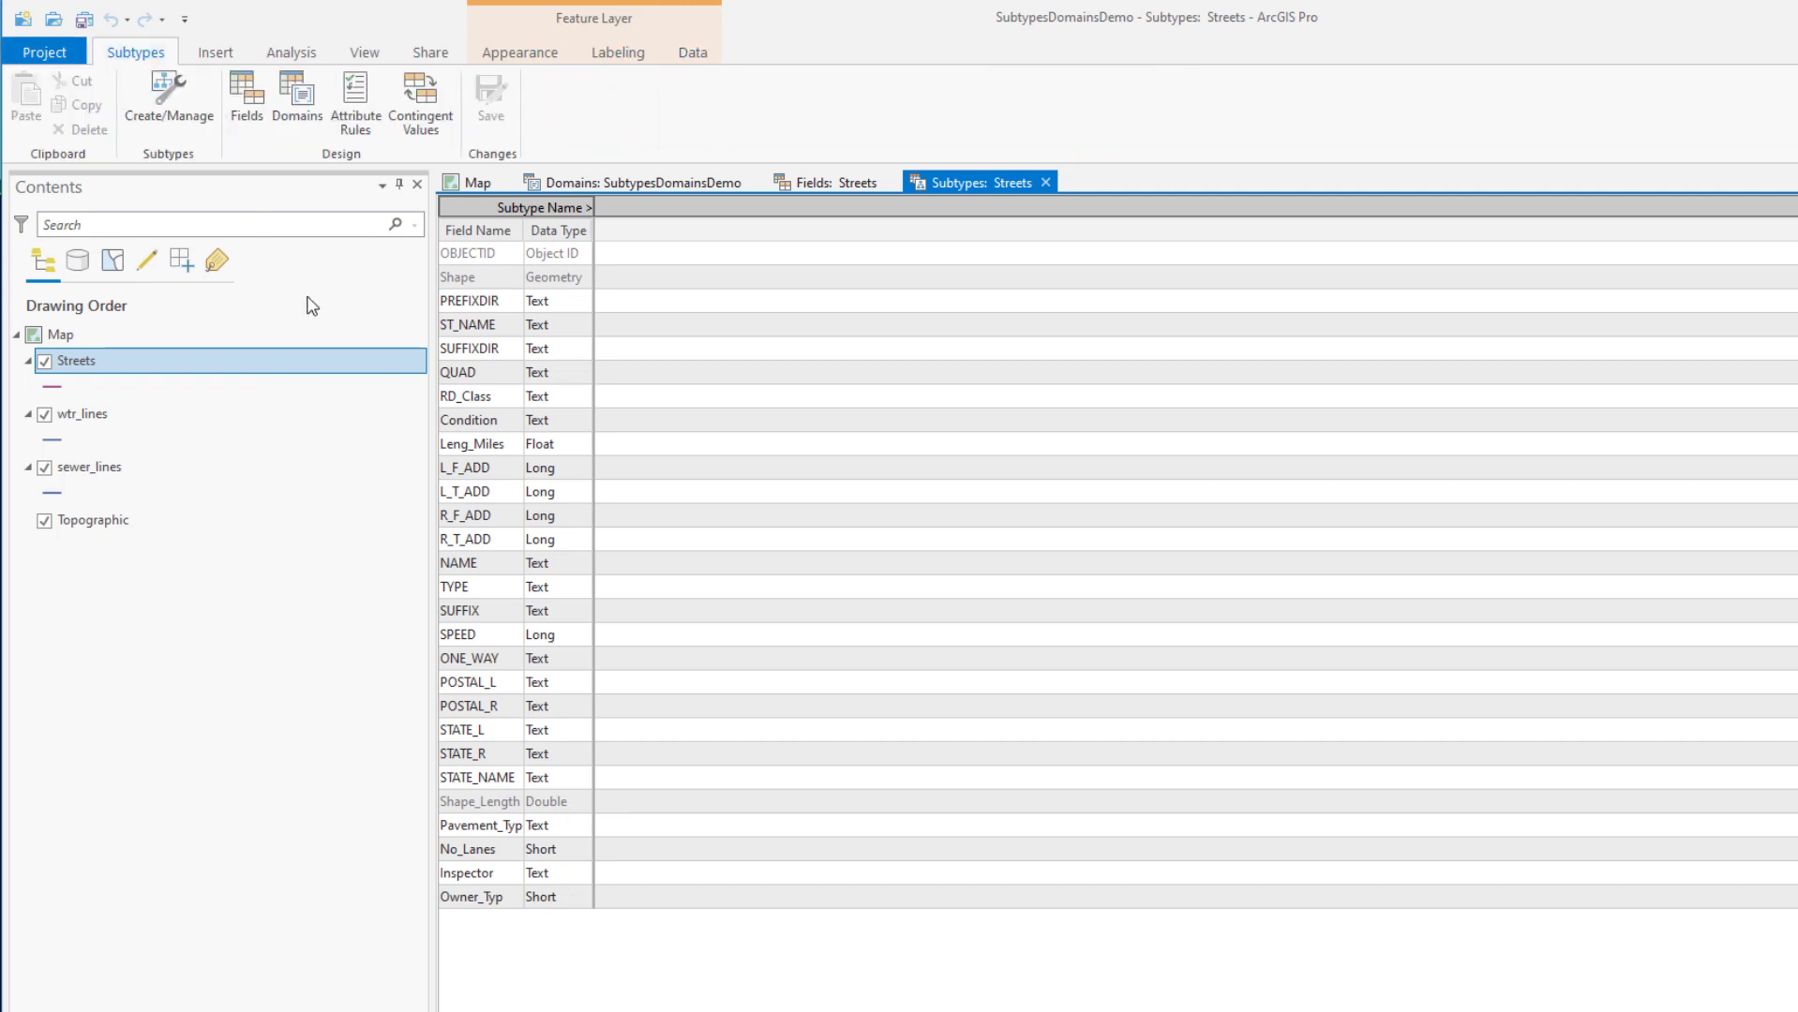
left_click(160, 86)
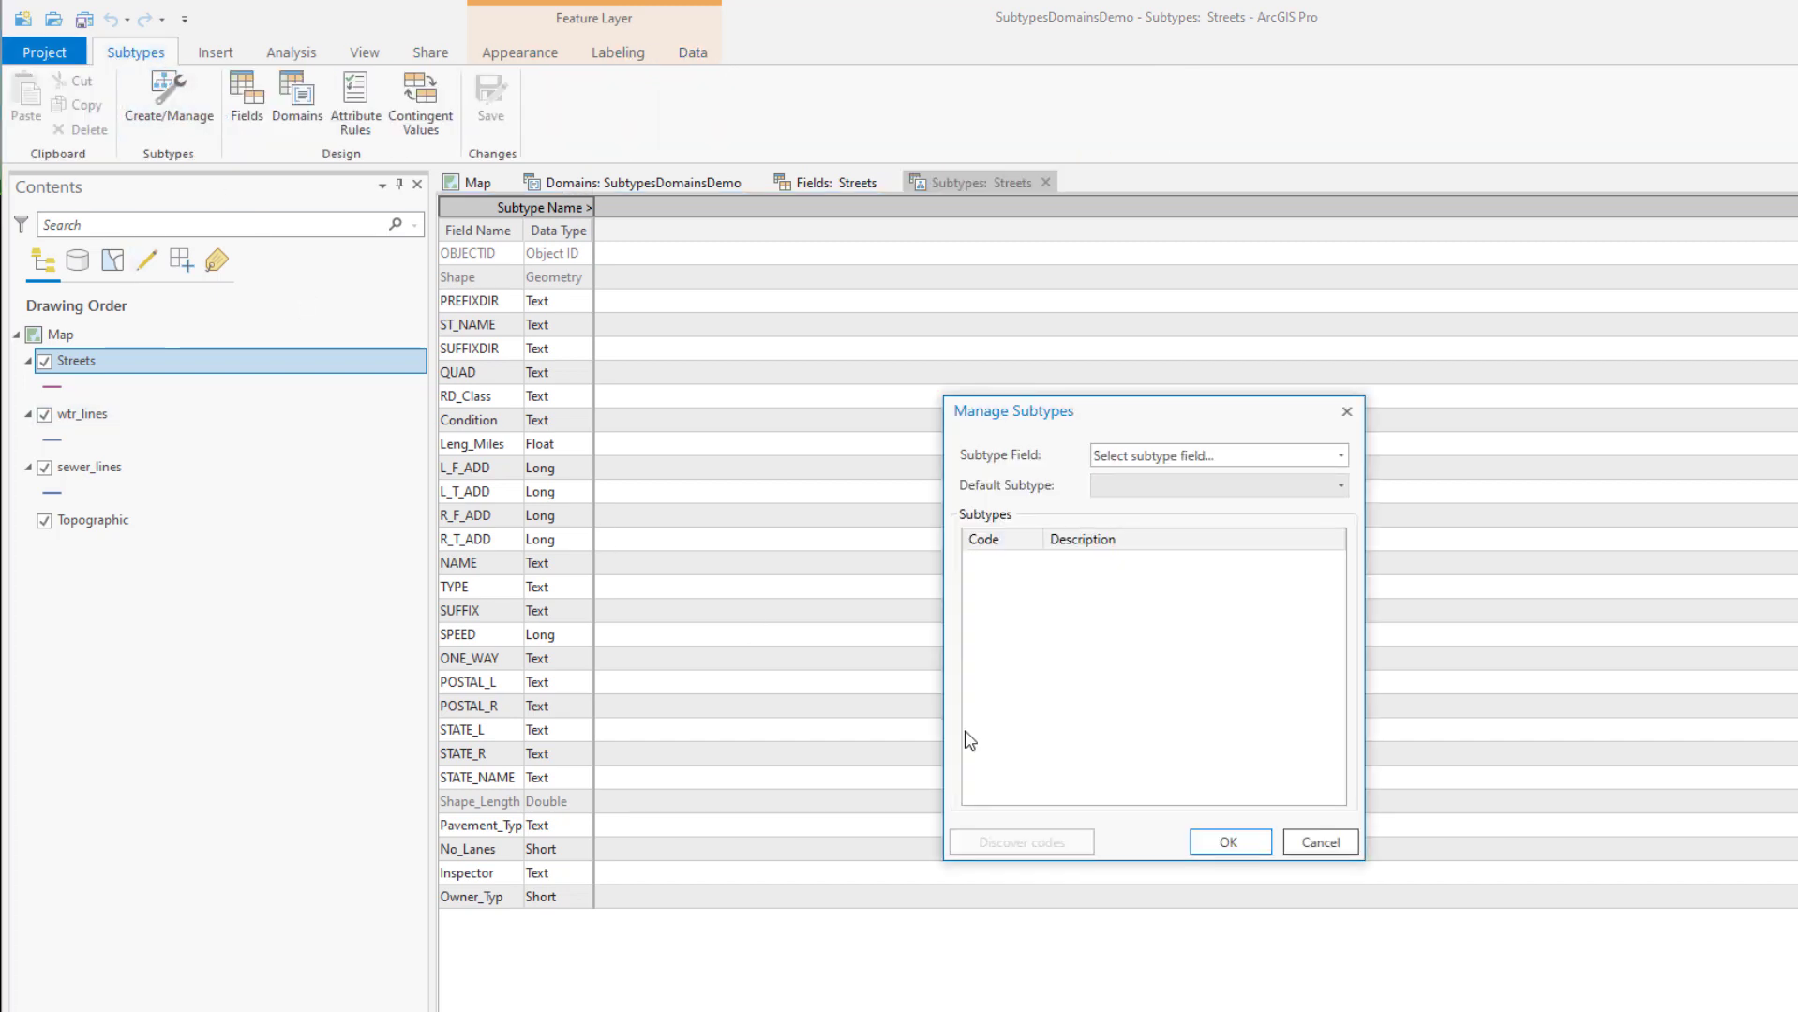
left_click(1342, 457)
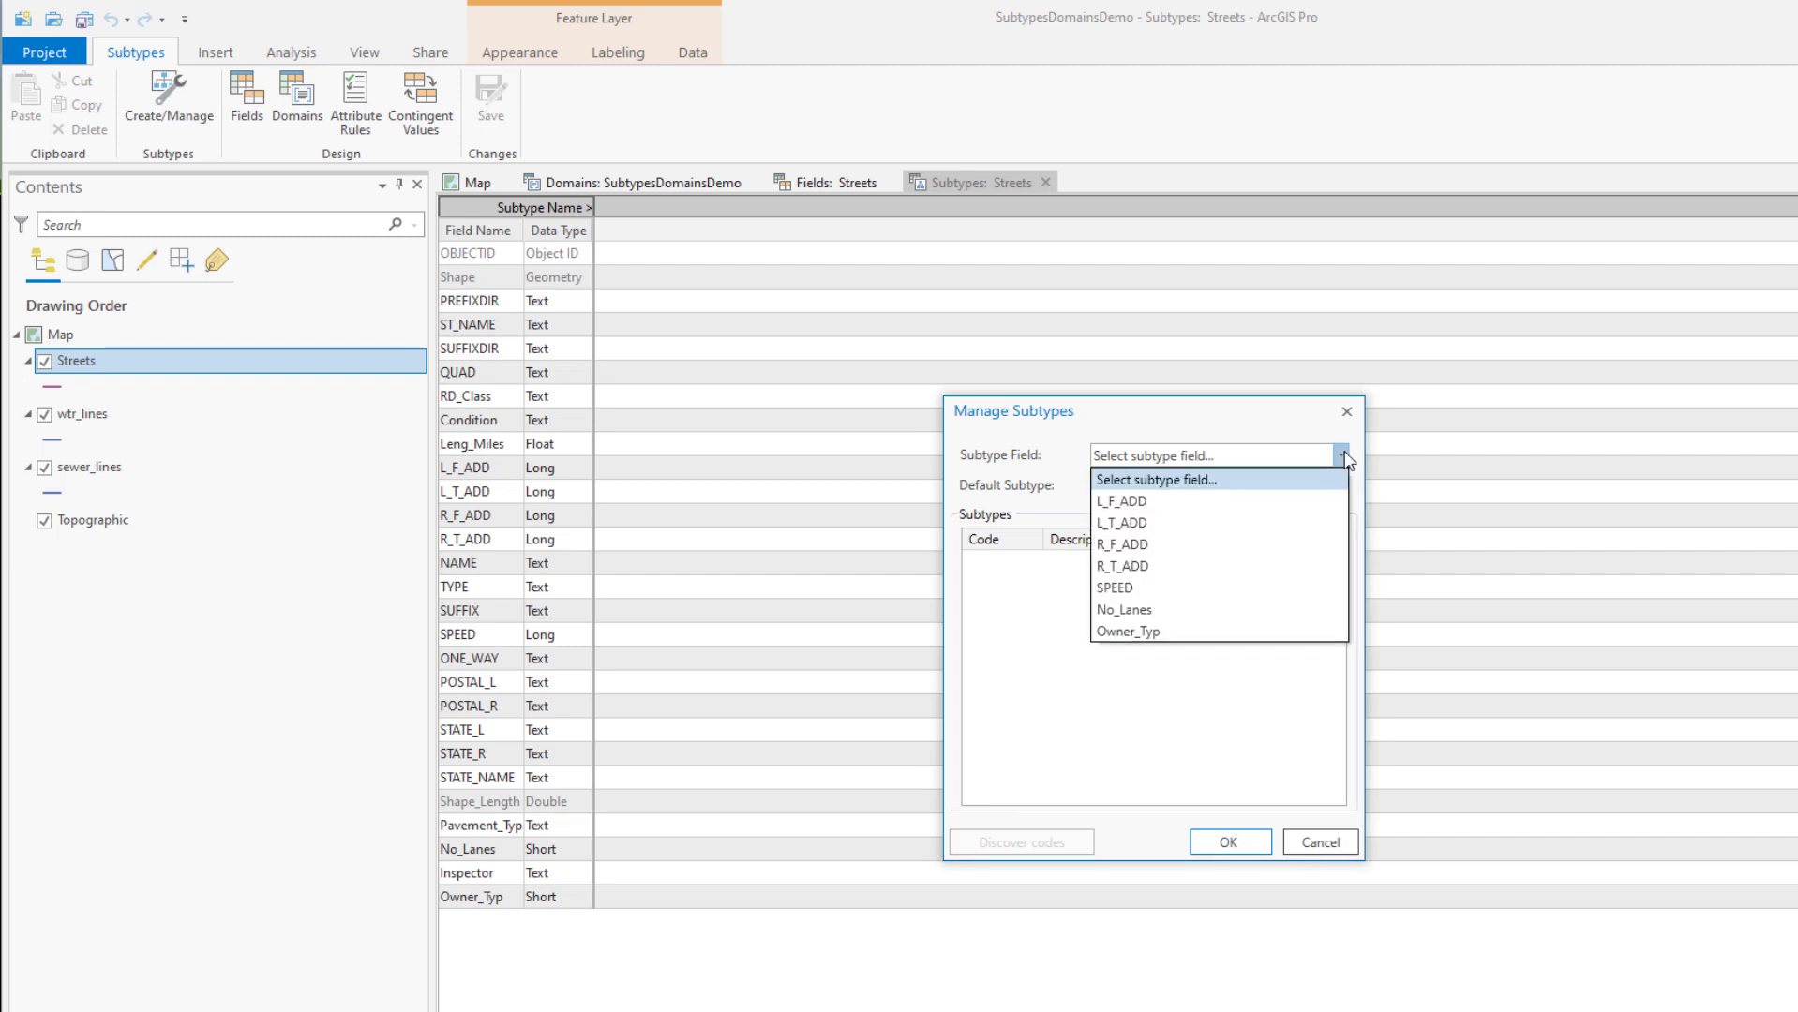
left_click(1171, 632)
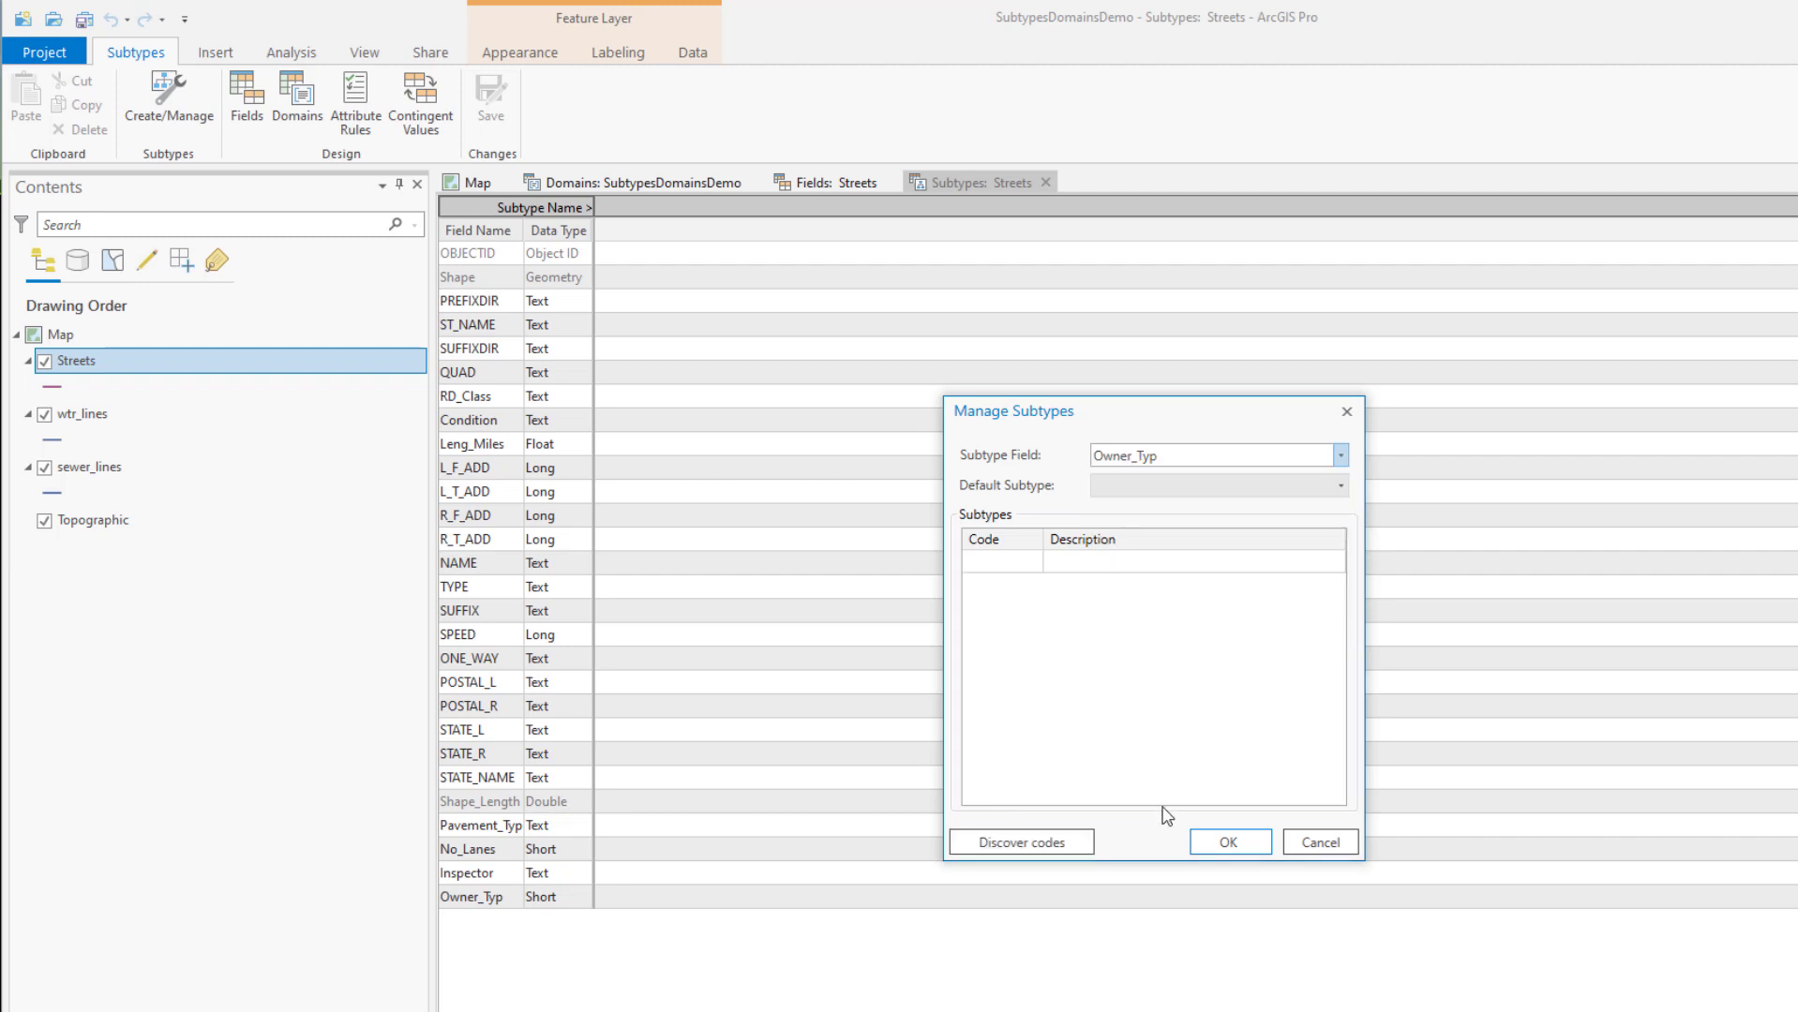
Add subtypes 0 City, 1 County and 2 State
left_click(989, 563)
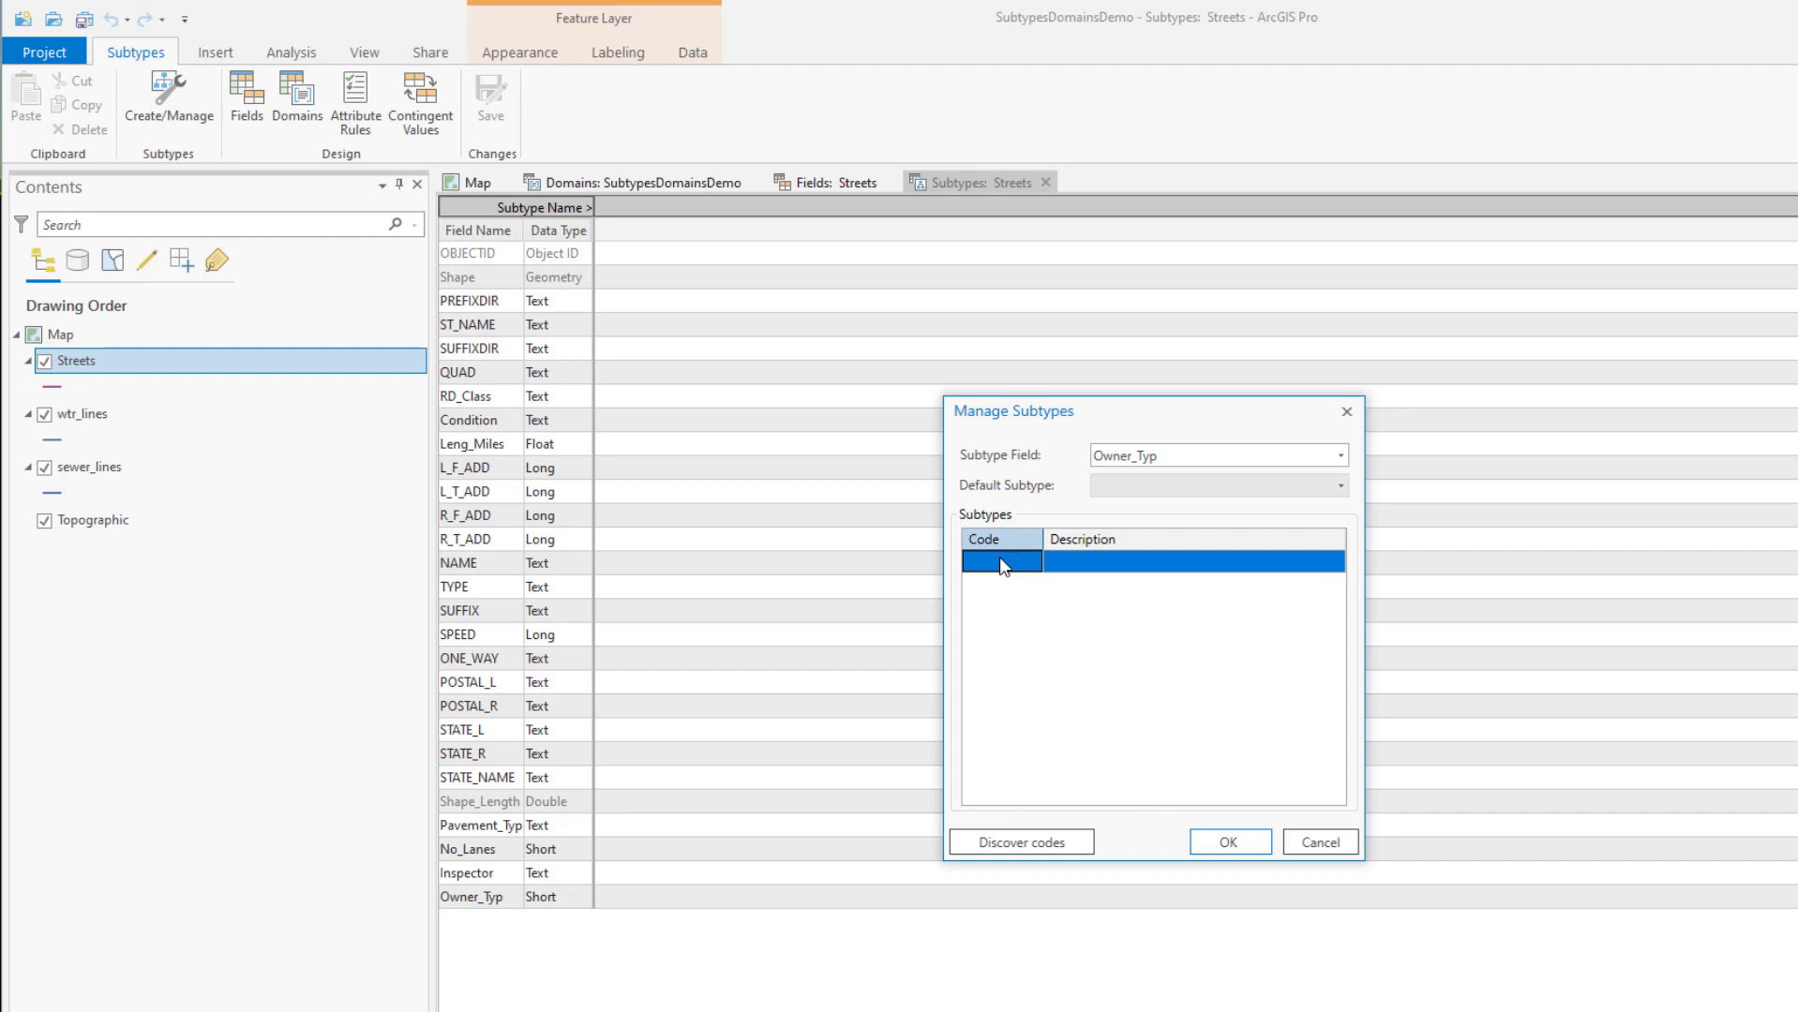
left_click(999, 561)
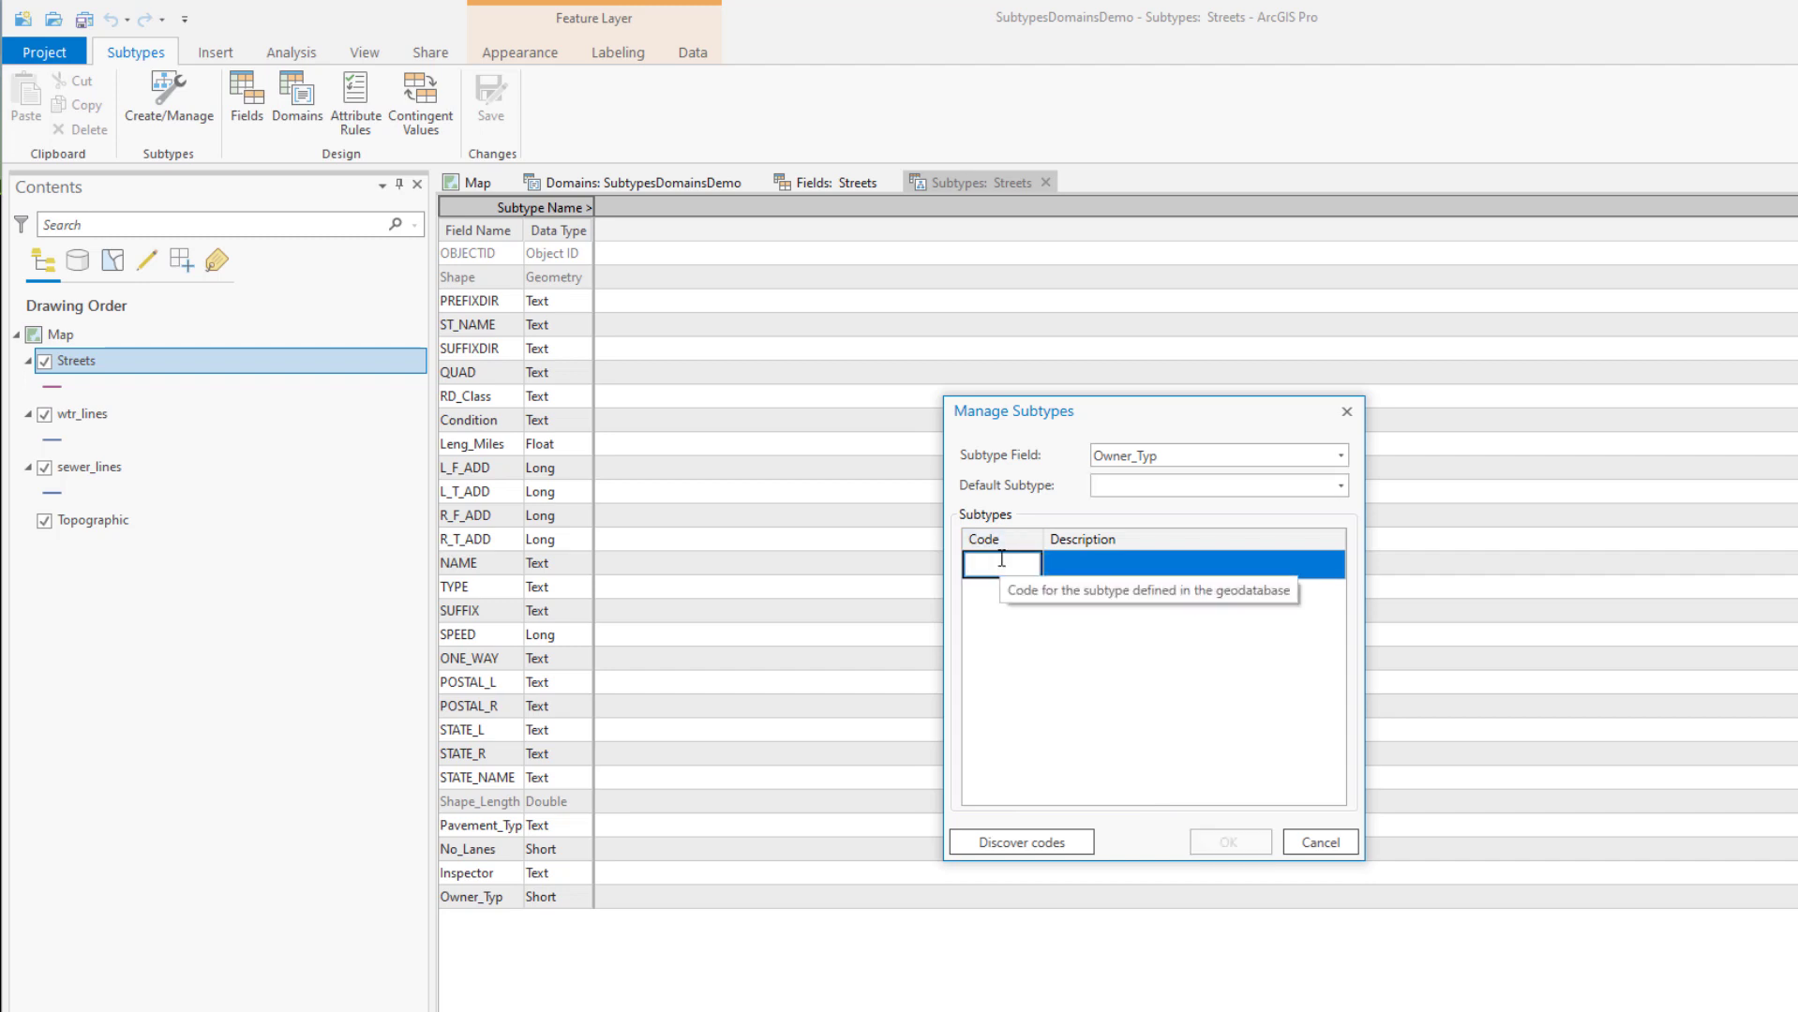
type("0")
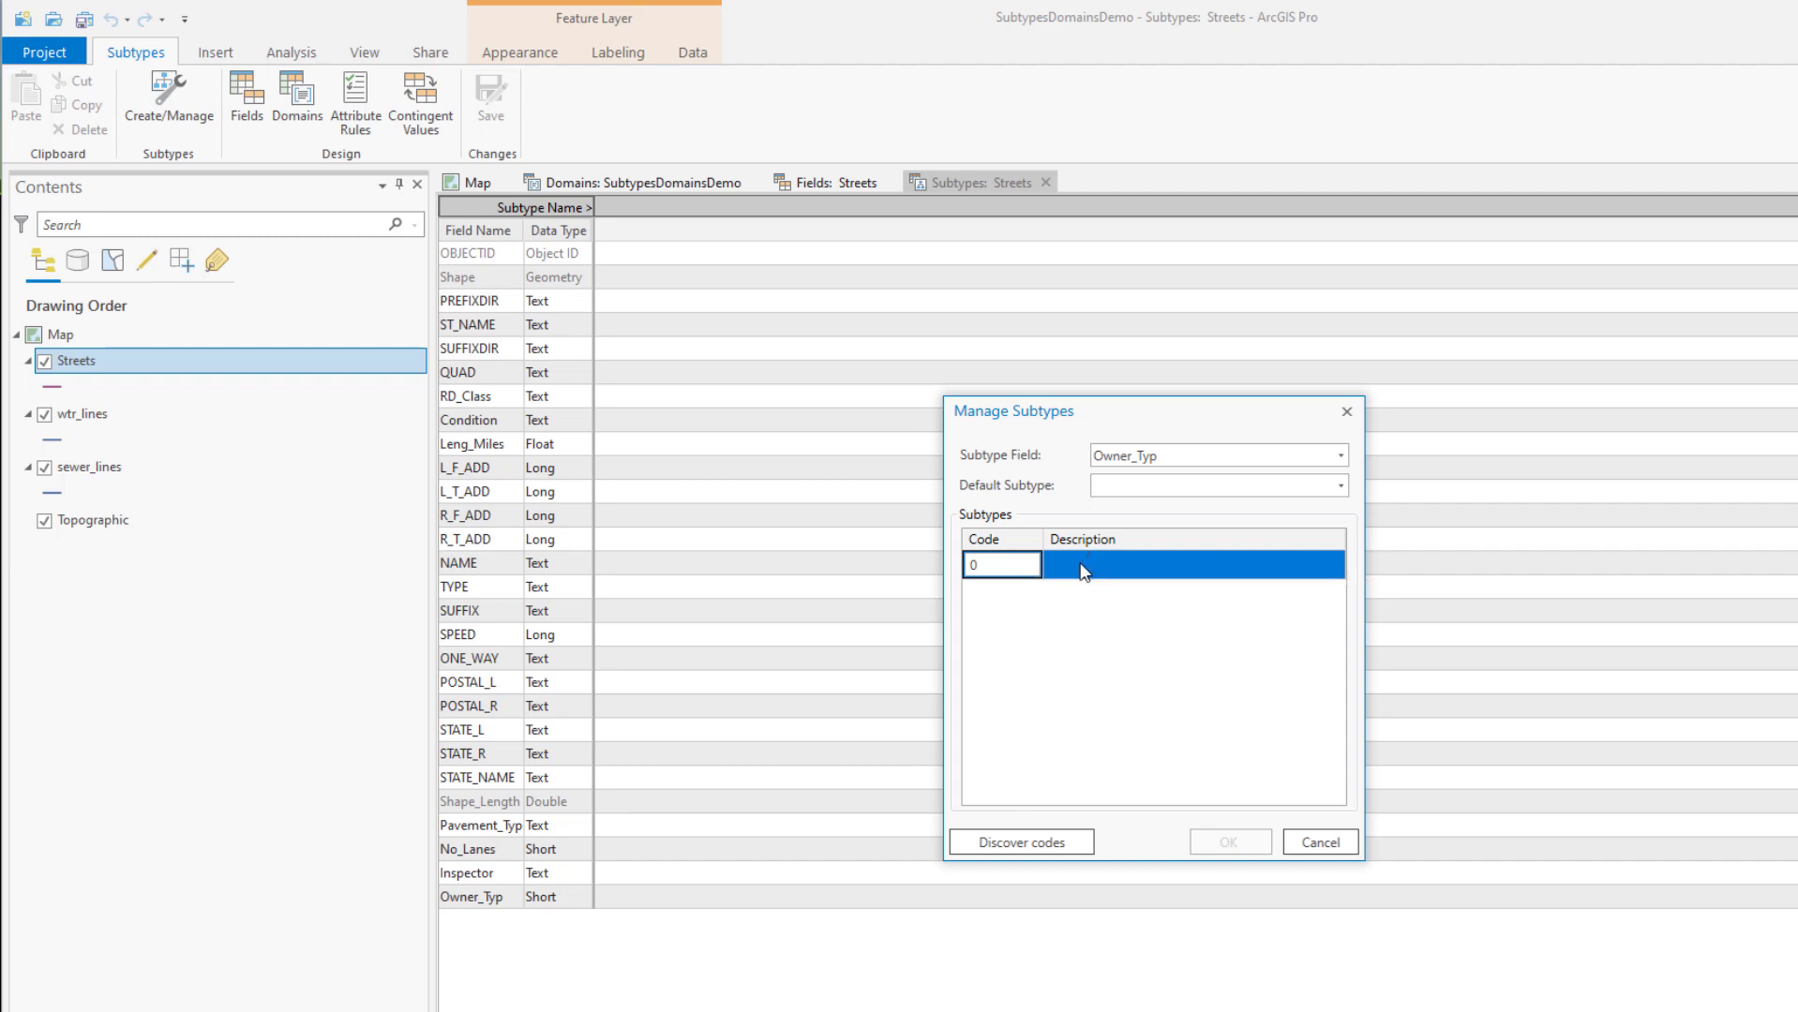
left_click(1081, 563)
type("City")
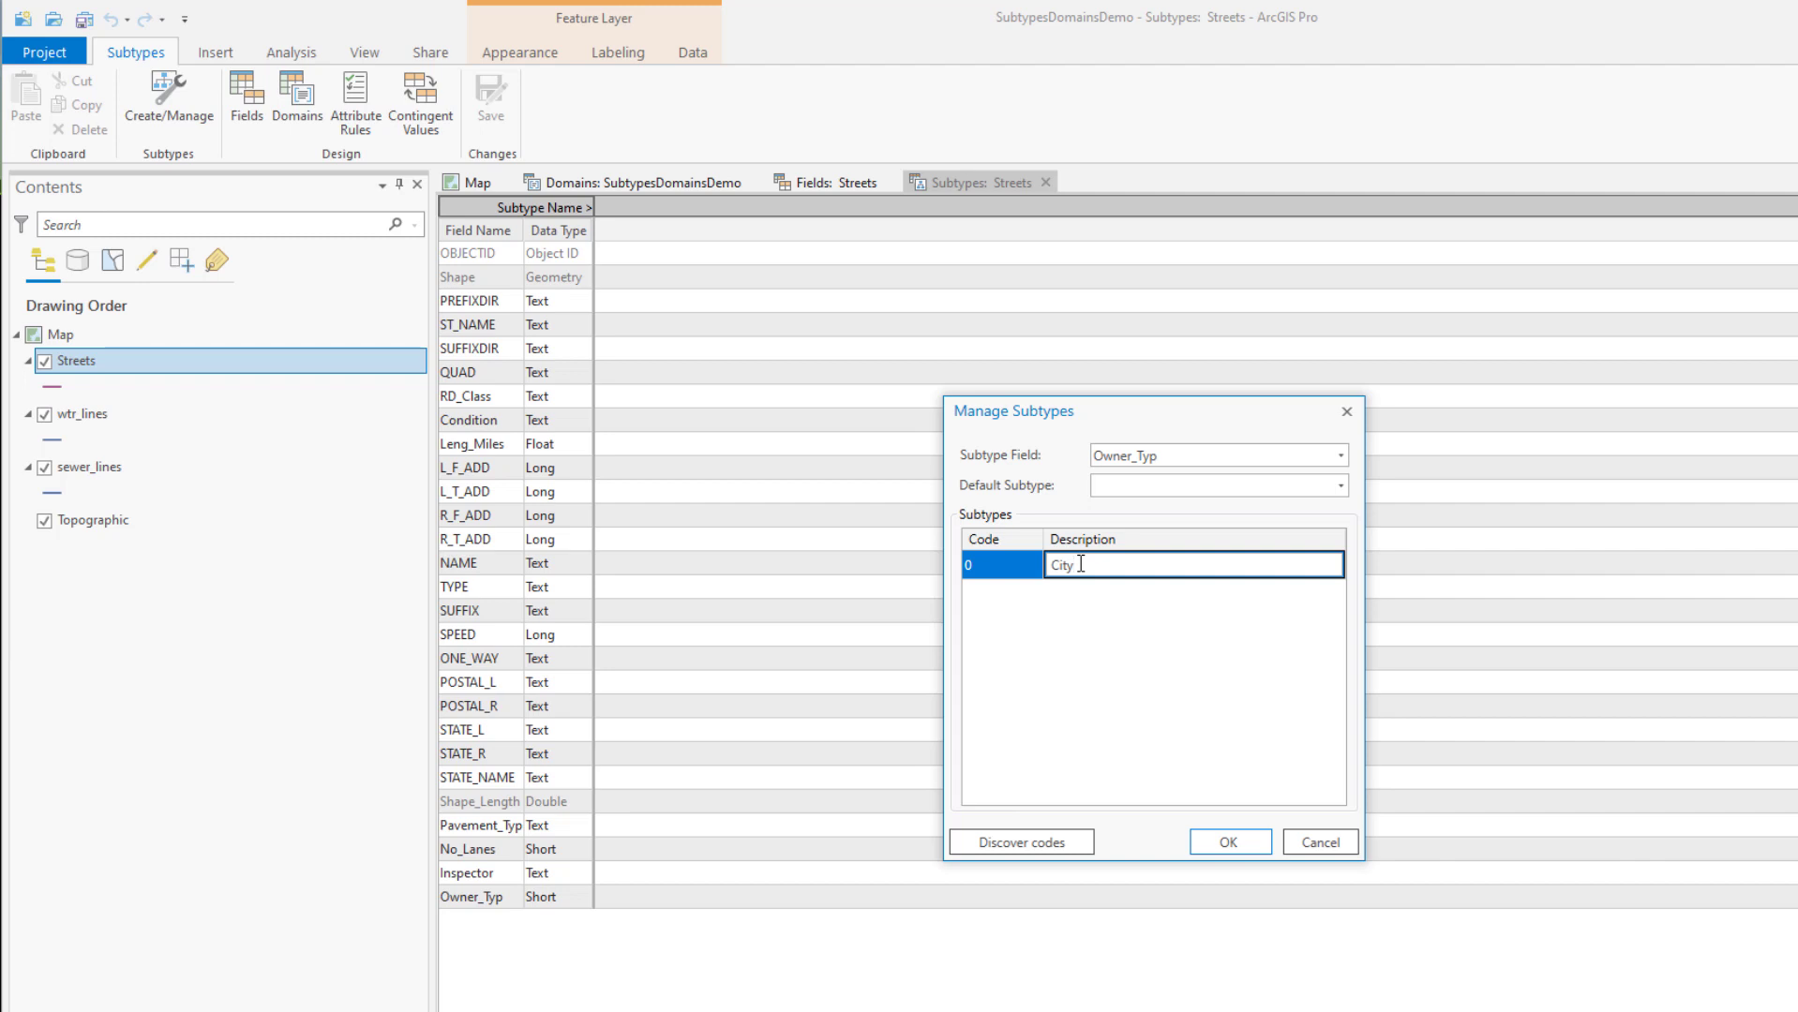
key("Return")
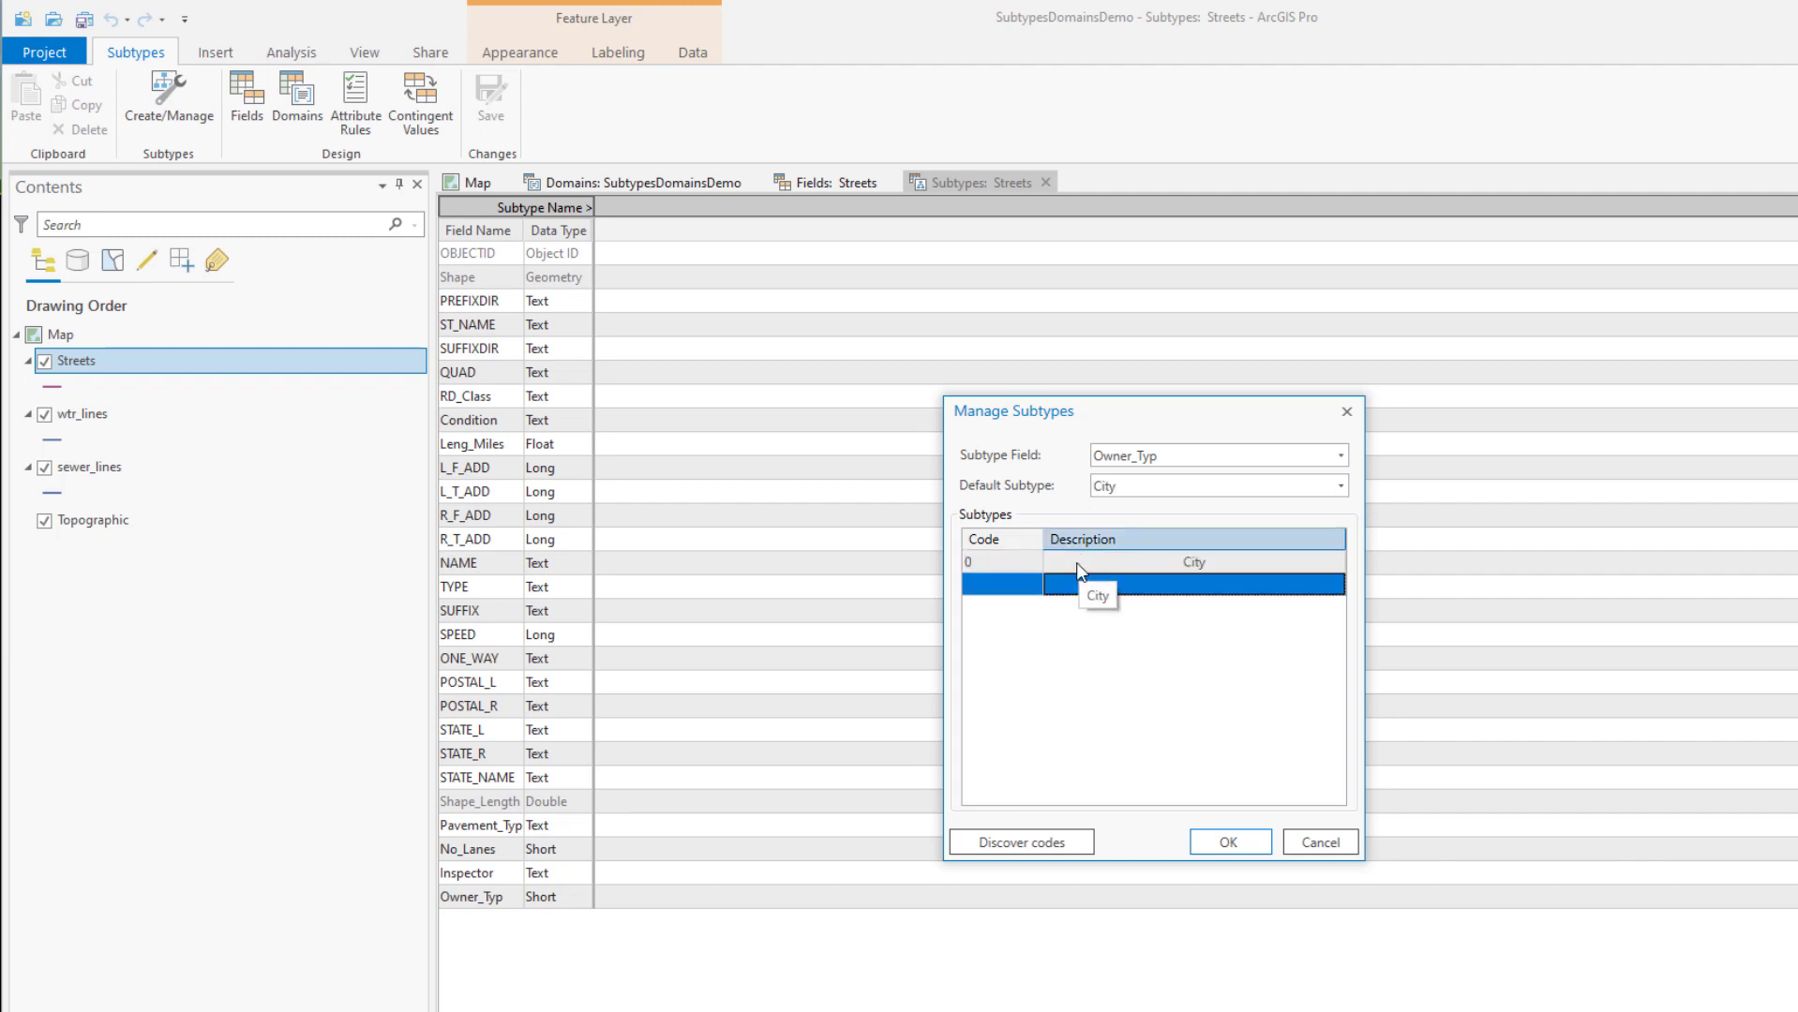
left_click(988, 589)
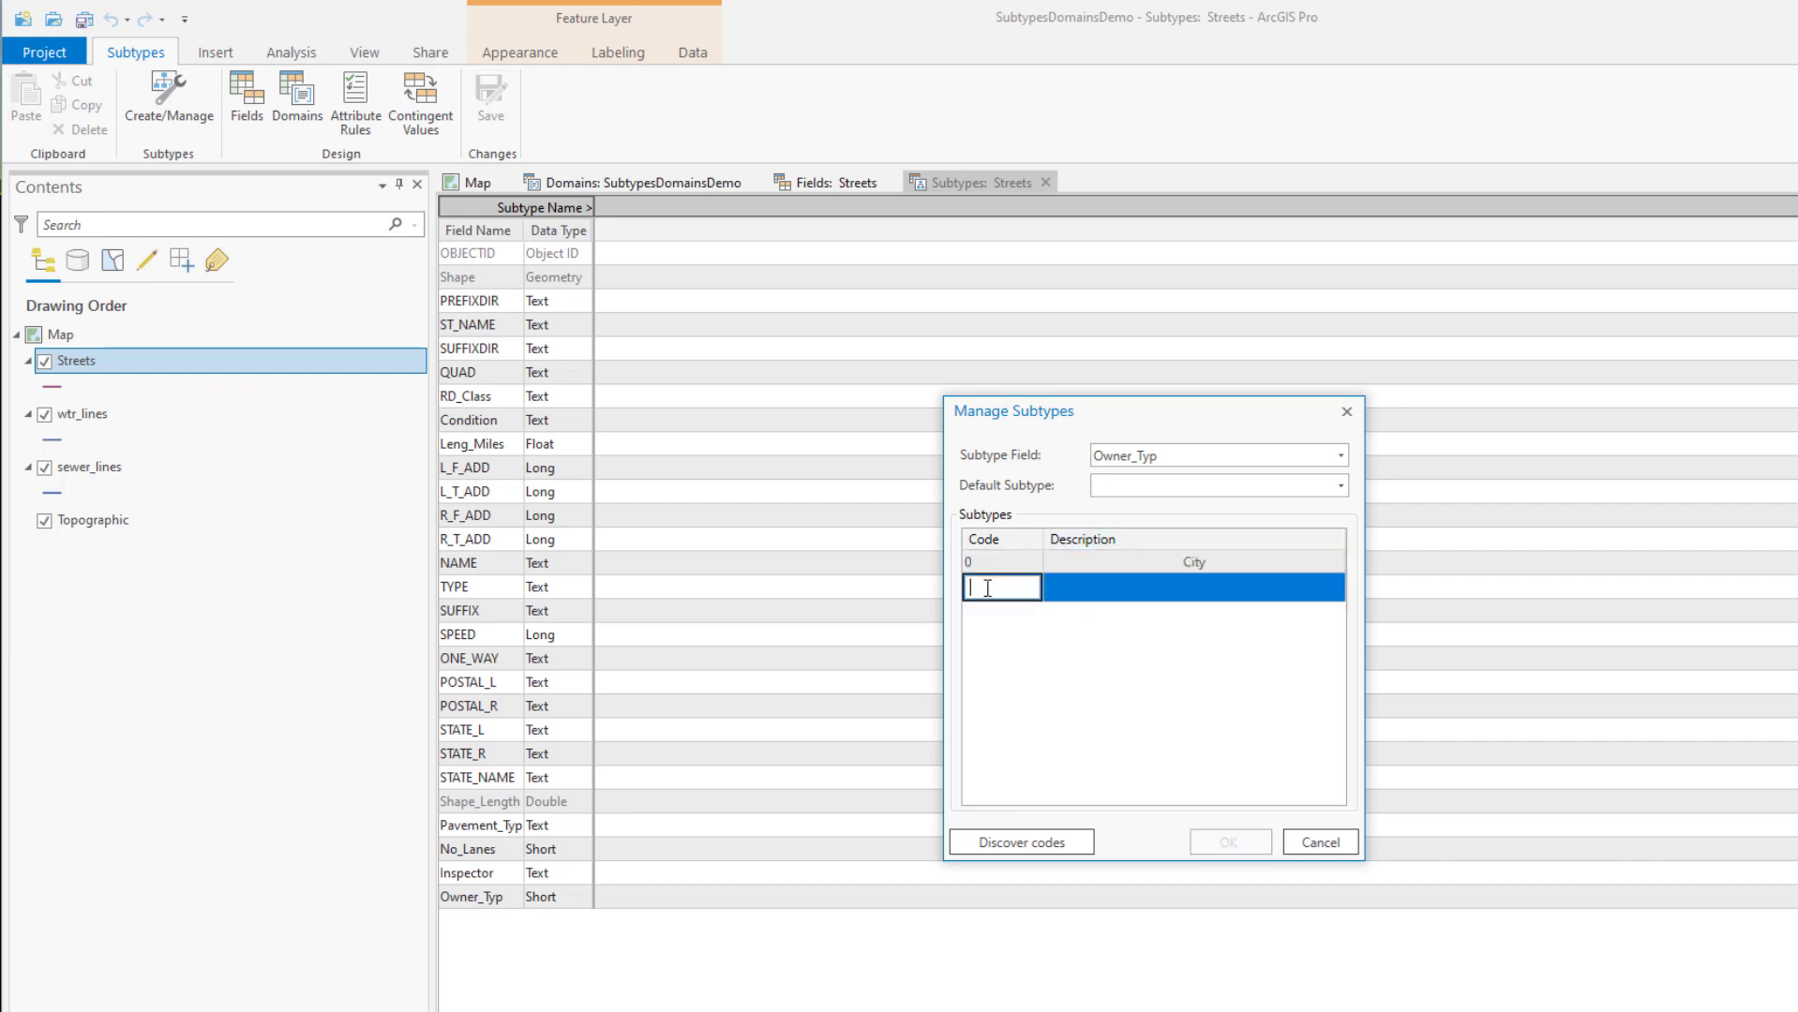
left_click(1083, 588)
type("County")
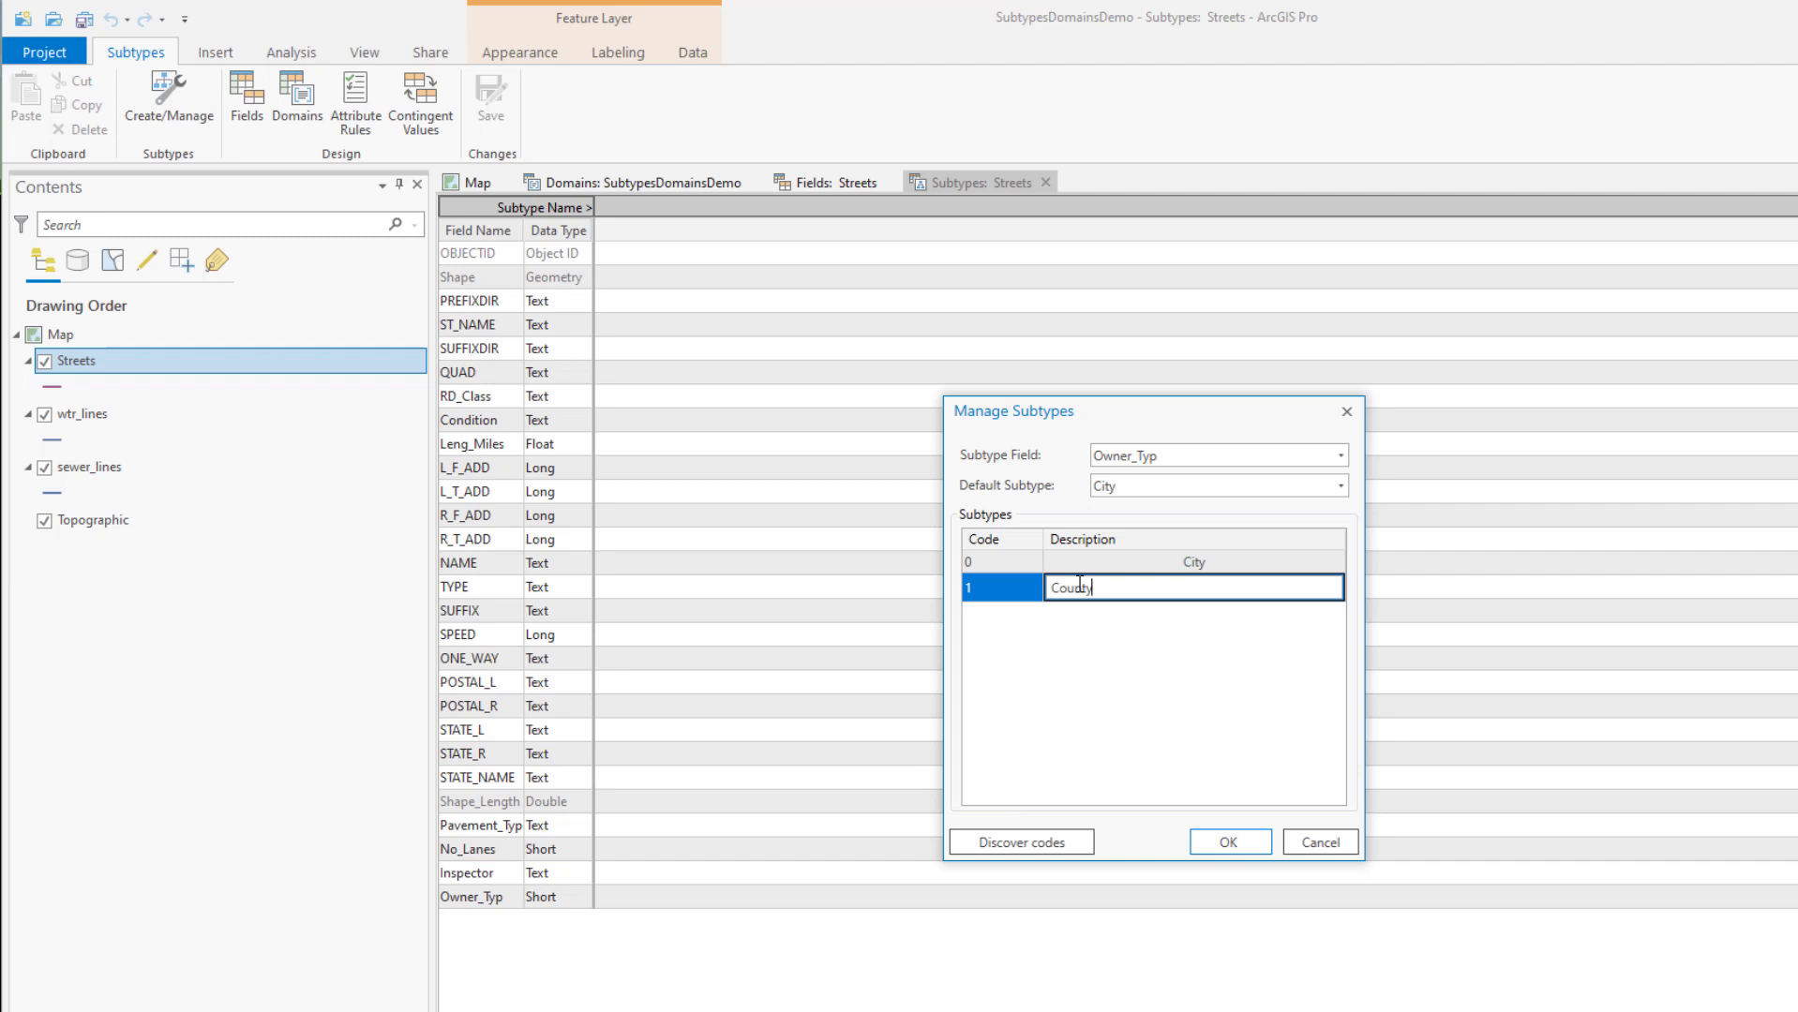
key("Return")
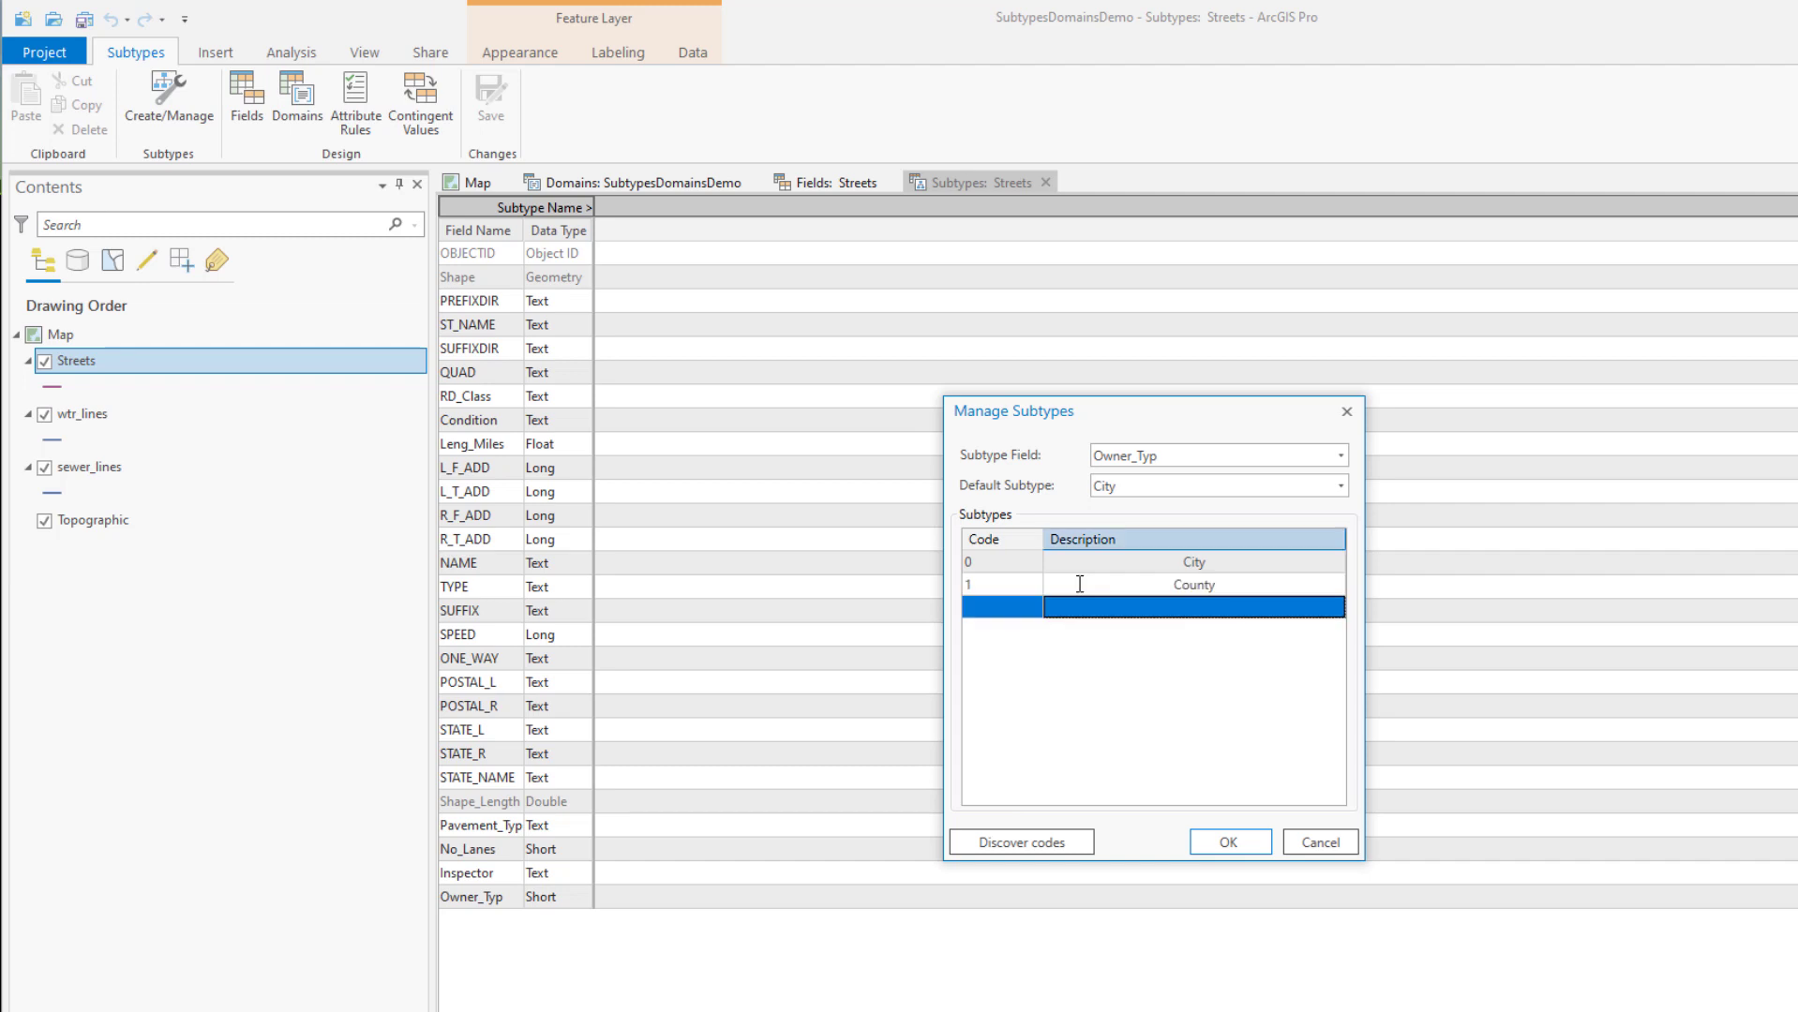
left_click(1019, 608)
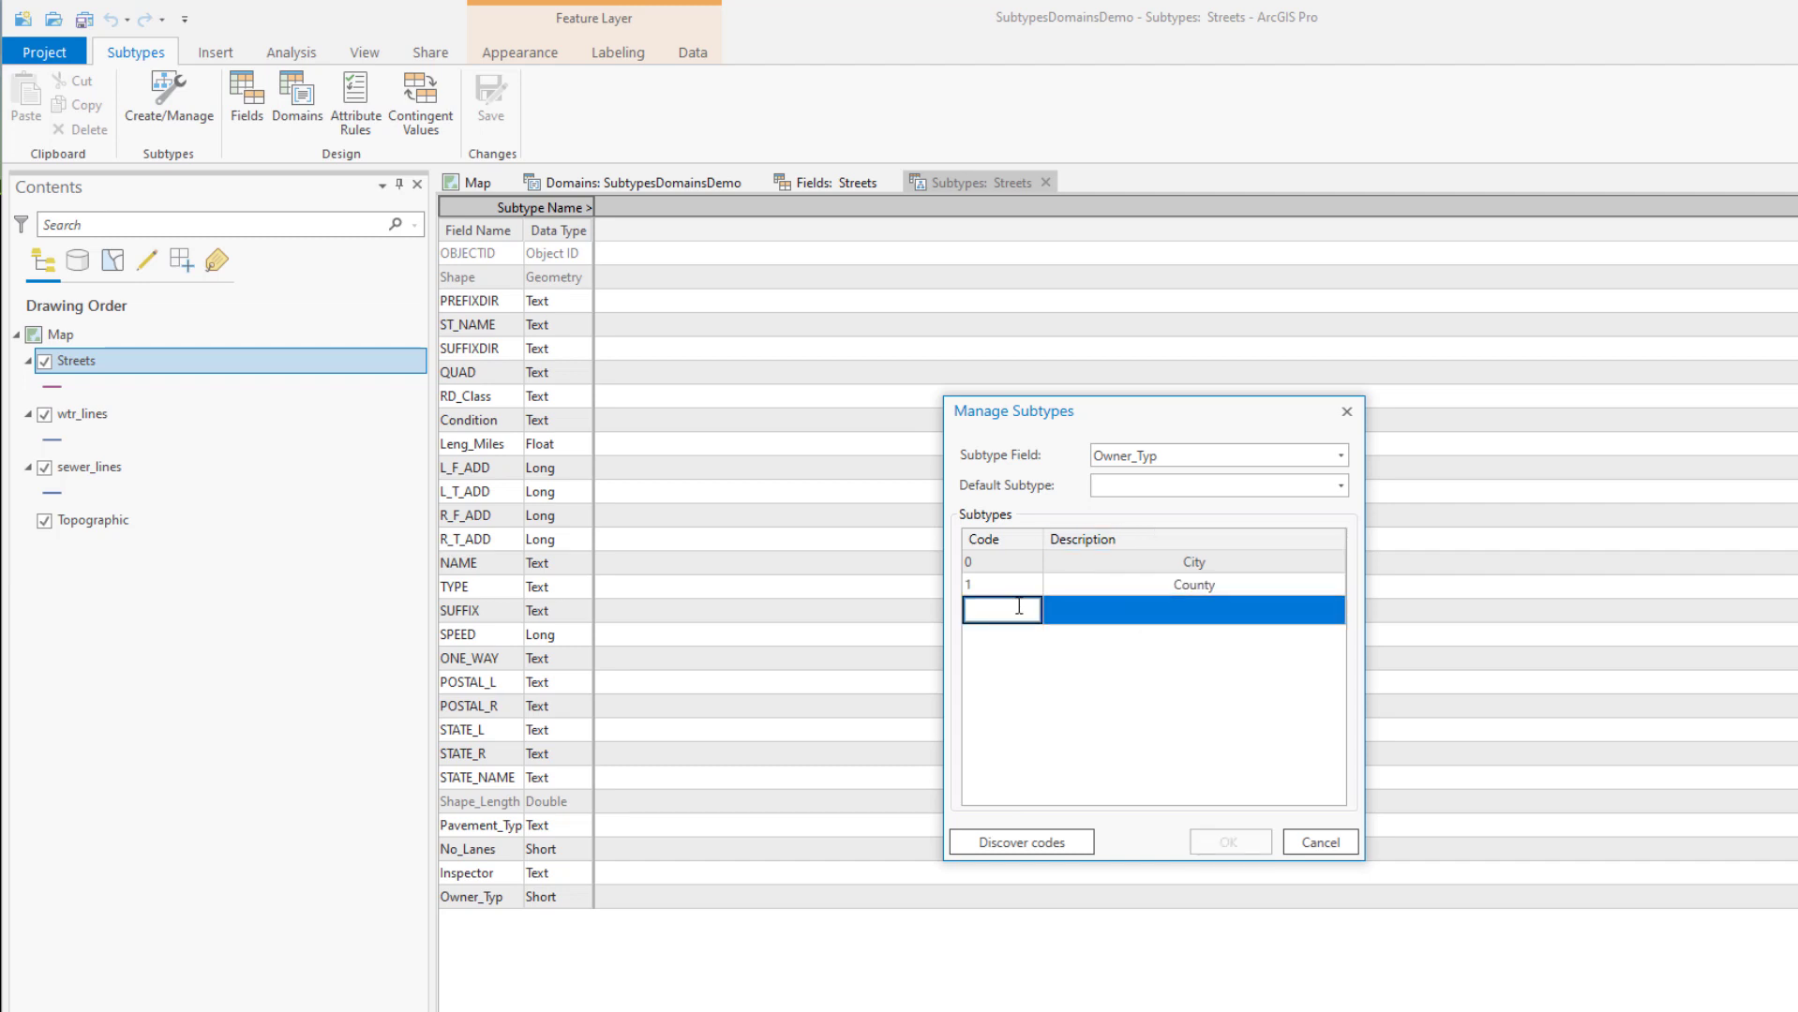
type("2")
left_click(1085, 609)
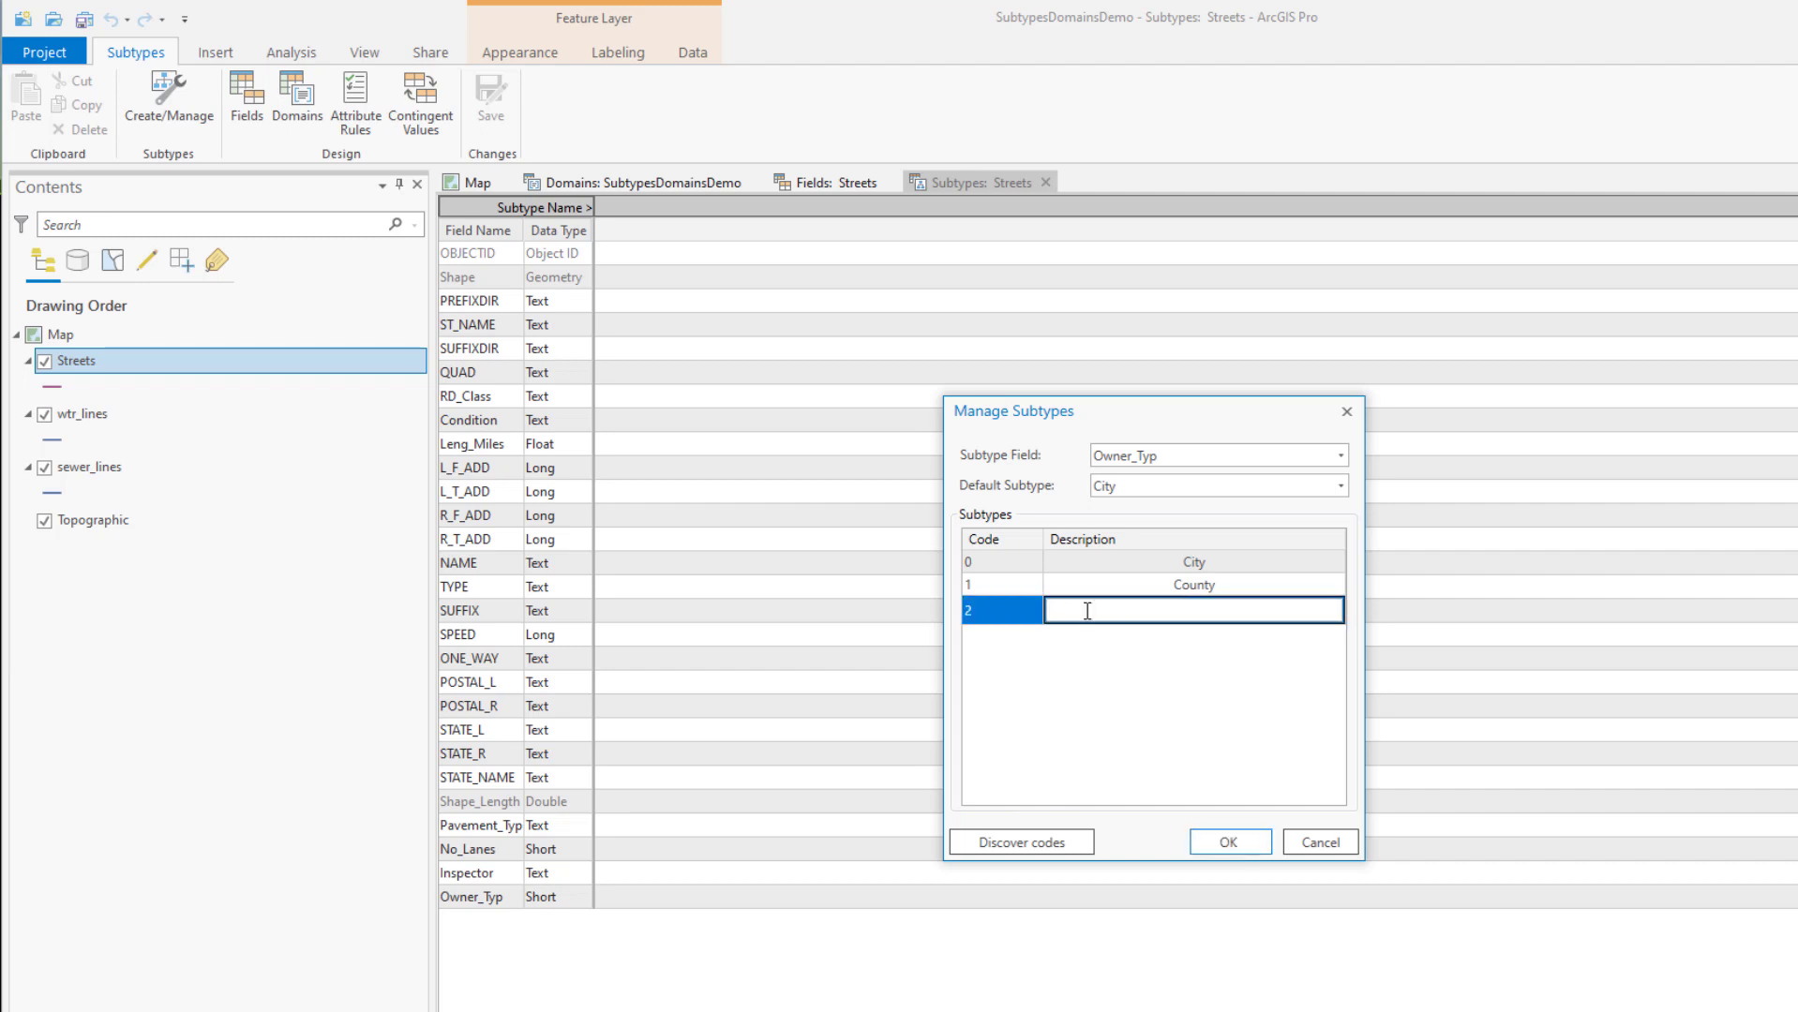
type("State")
key("Return")
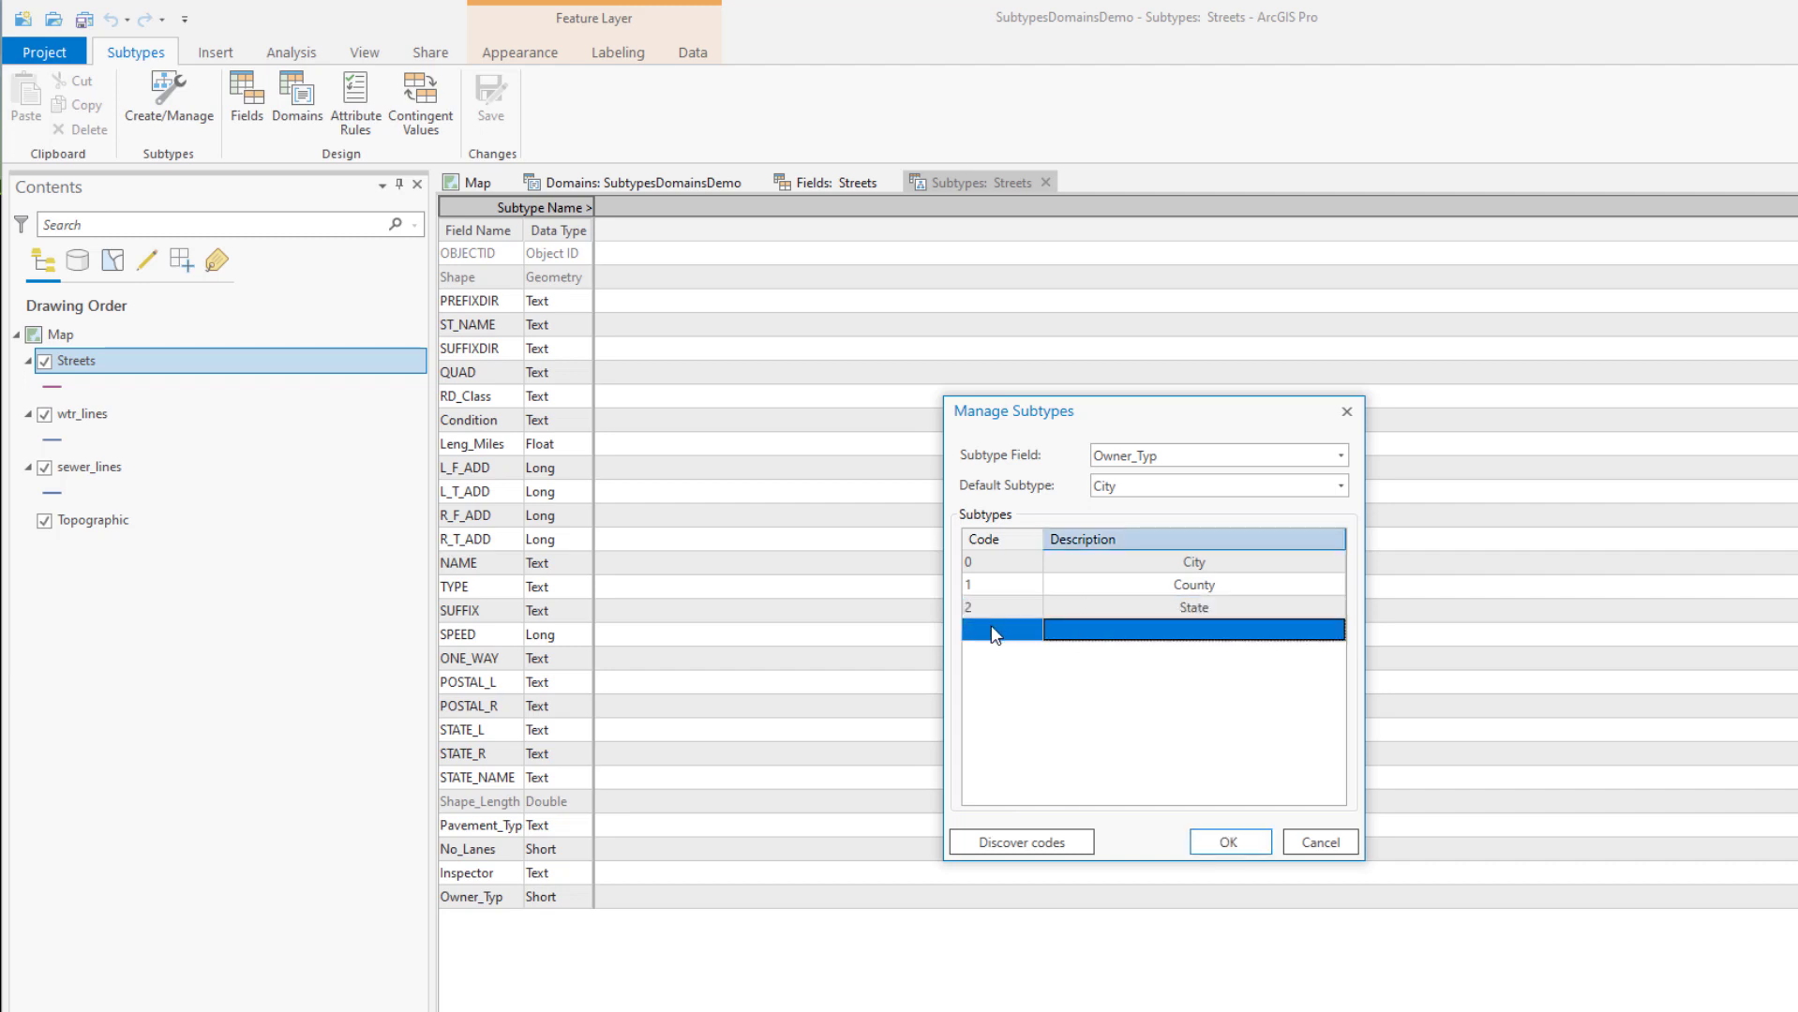
Add subtypes 3 Federal, 4 Private and 5 Other
left_click(992, 628)
type("3")
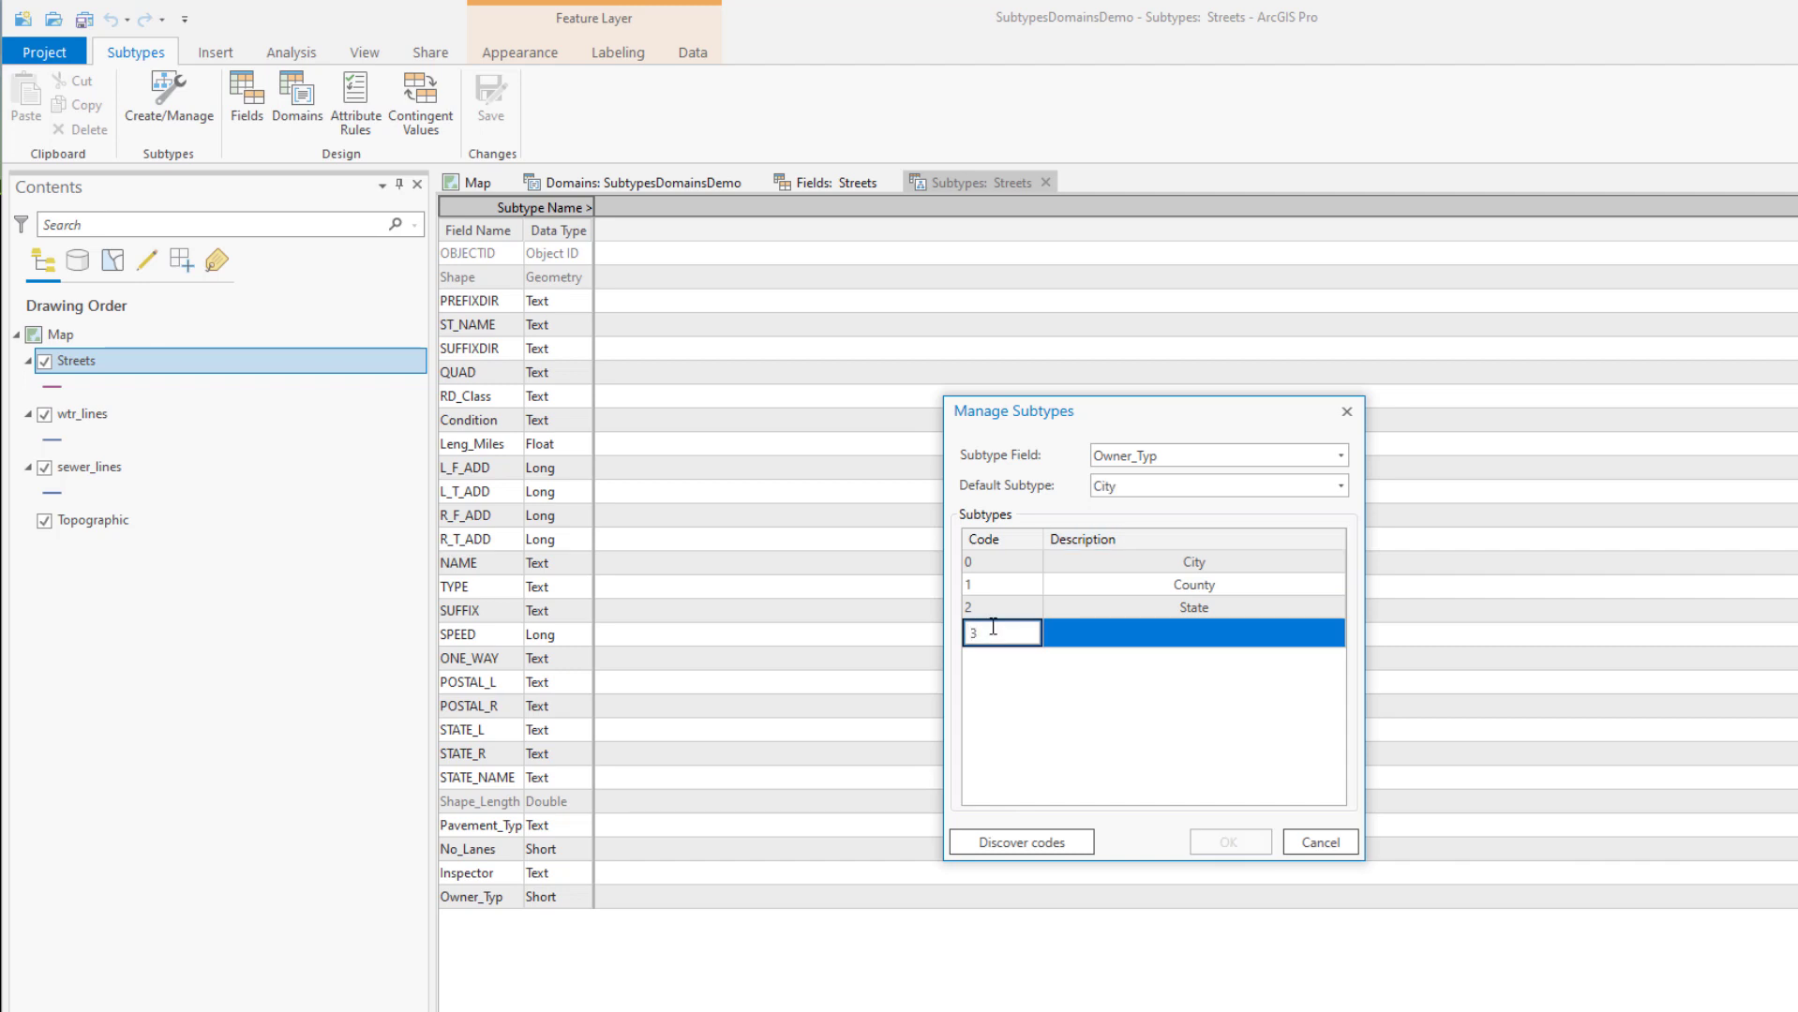
left_click(1089, 630)
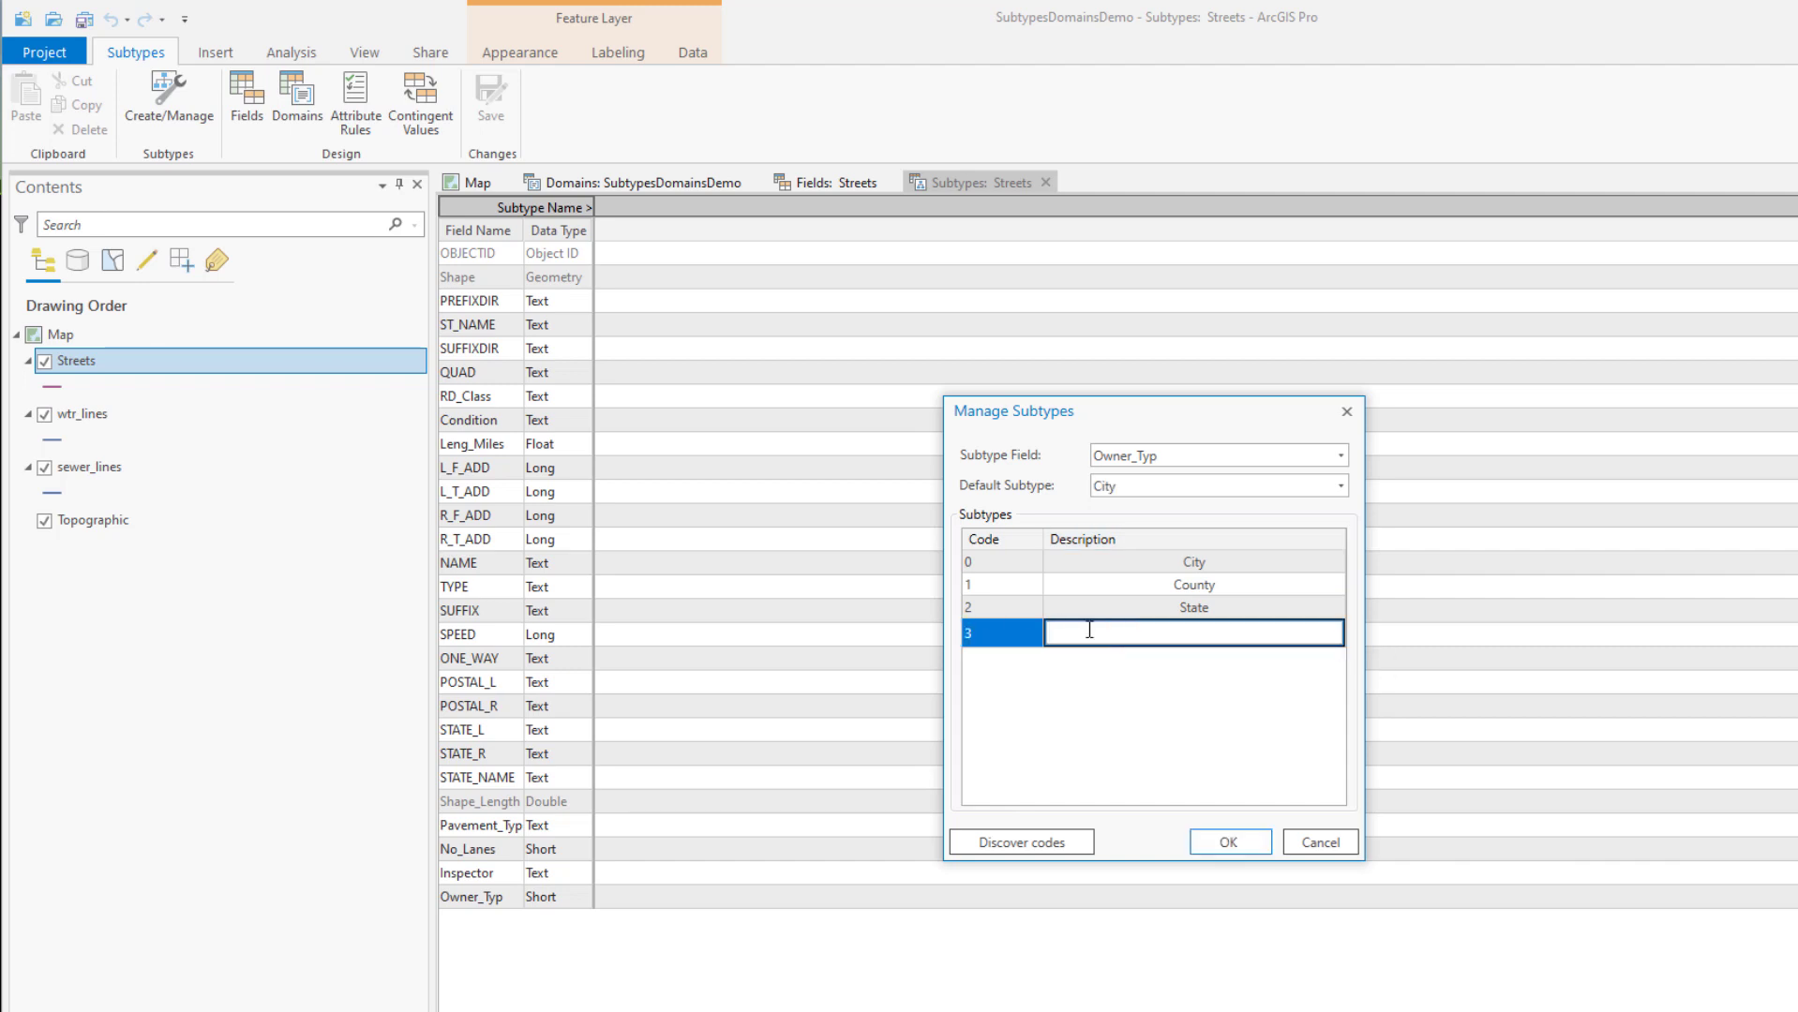
type("Federally")
key("BackSpace")
key("BackSpace")
key("Return")
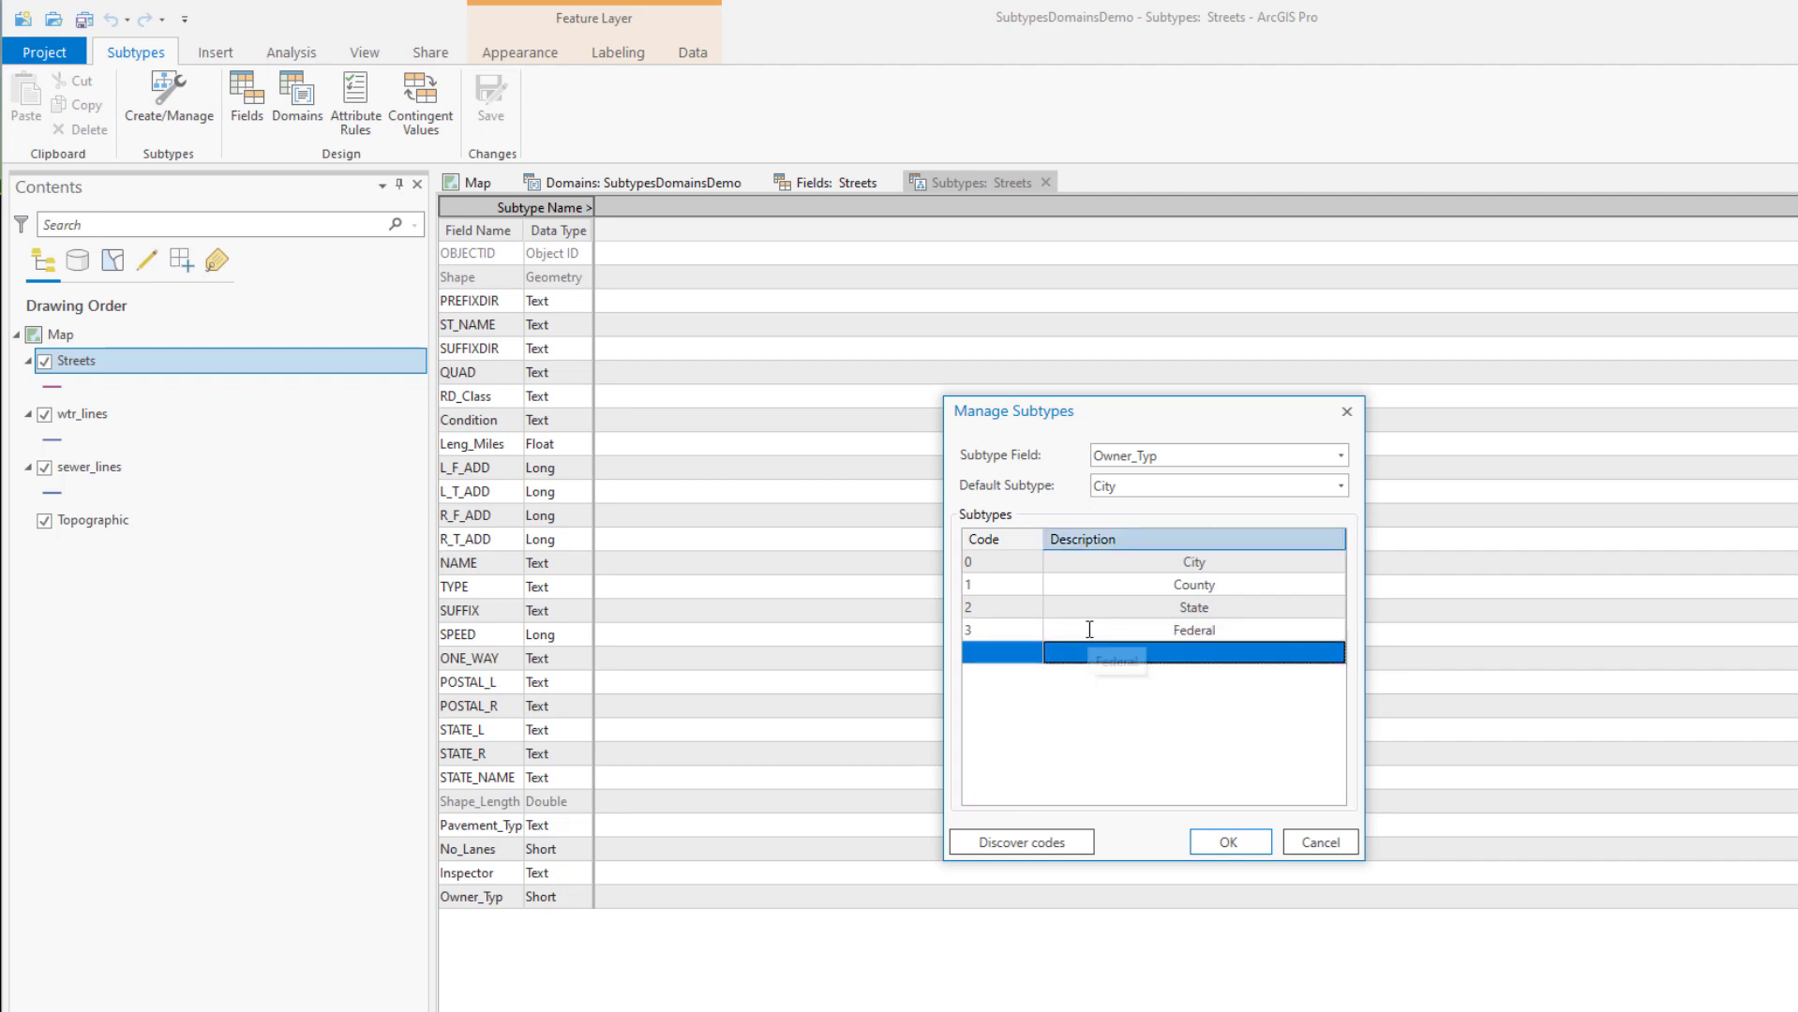
left_click(981, 656)
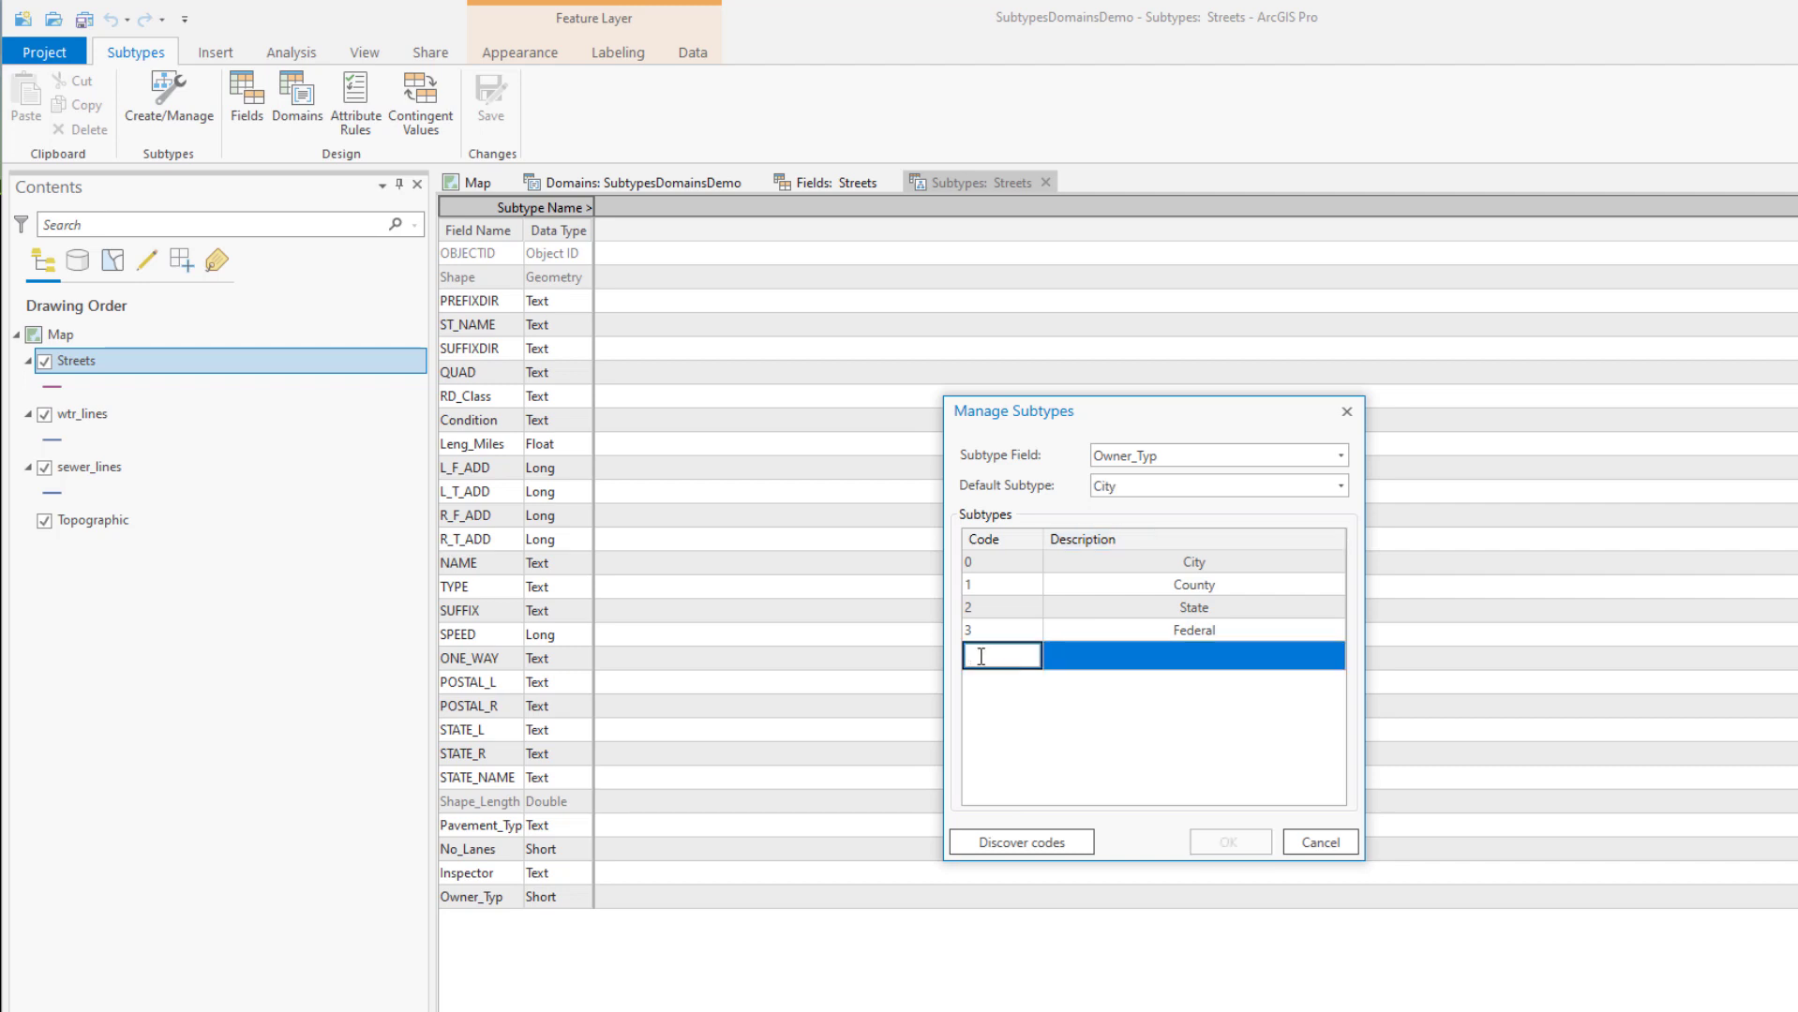
type("4")
left_click(1167, 653)
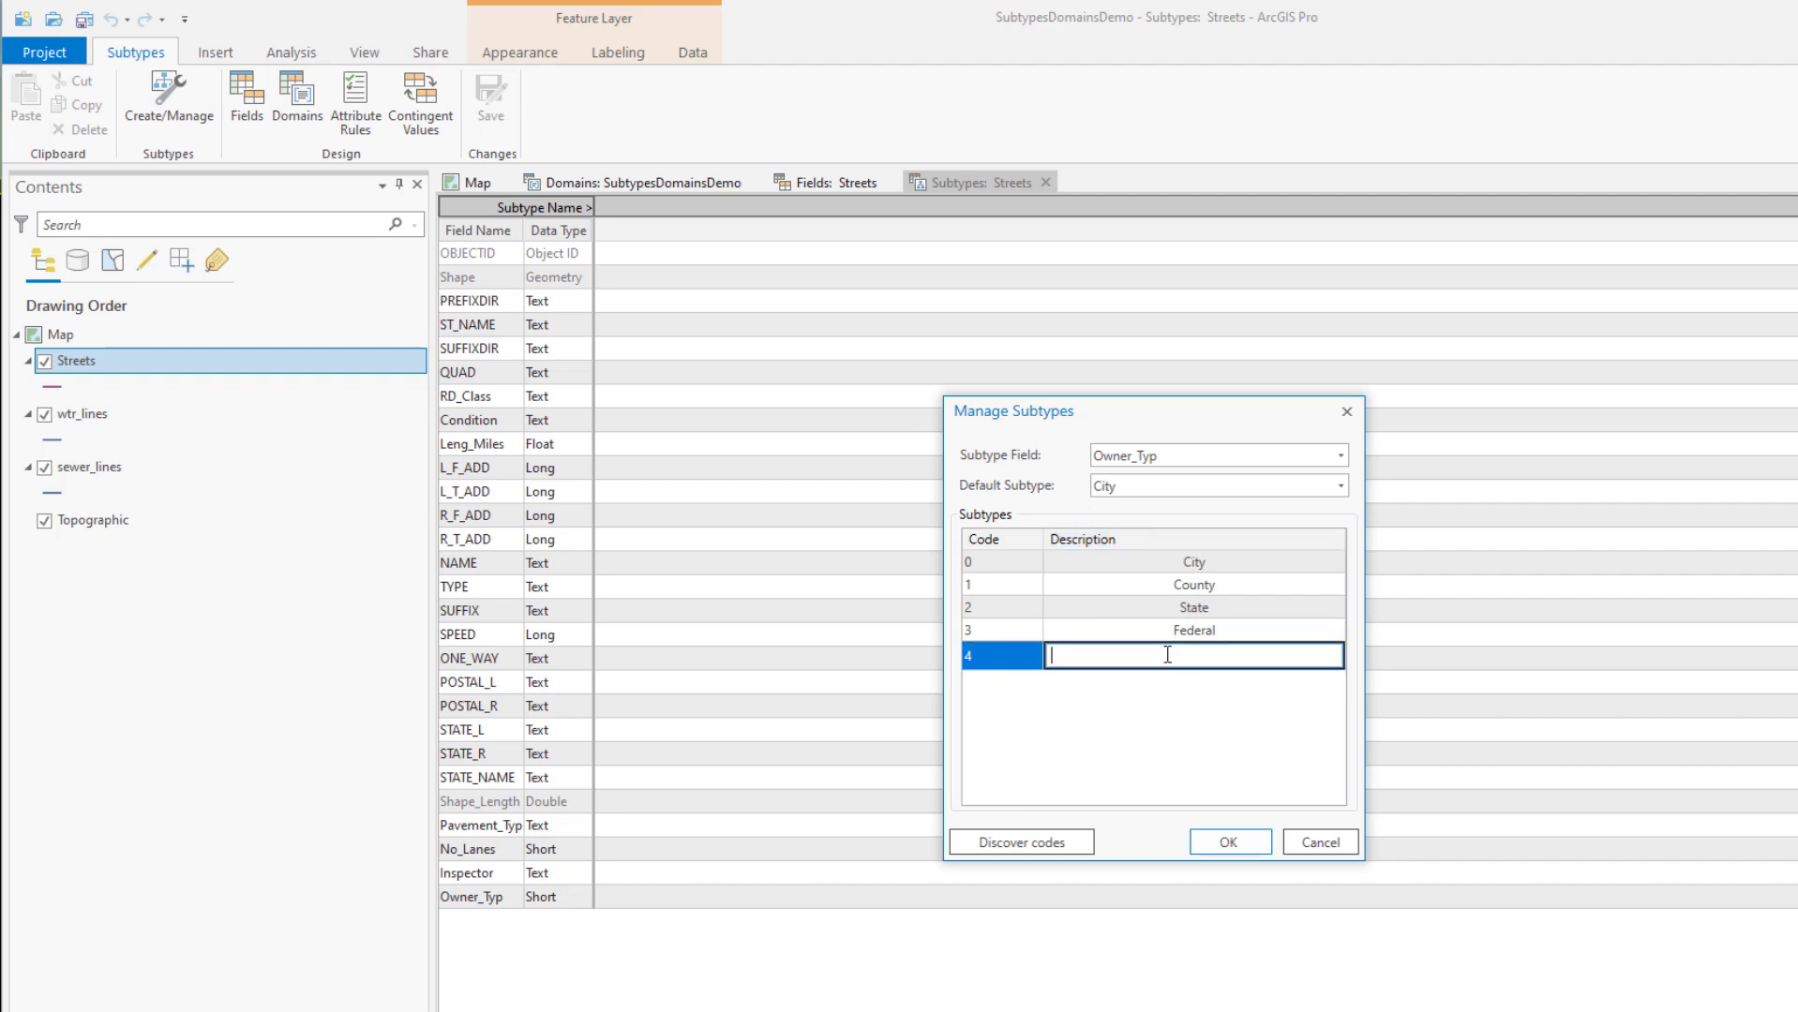
type("Private")
key("Return")
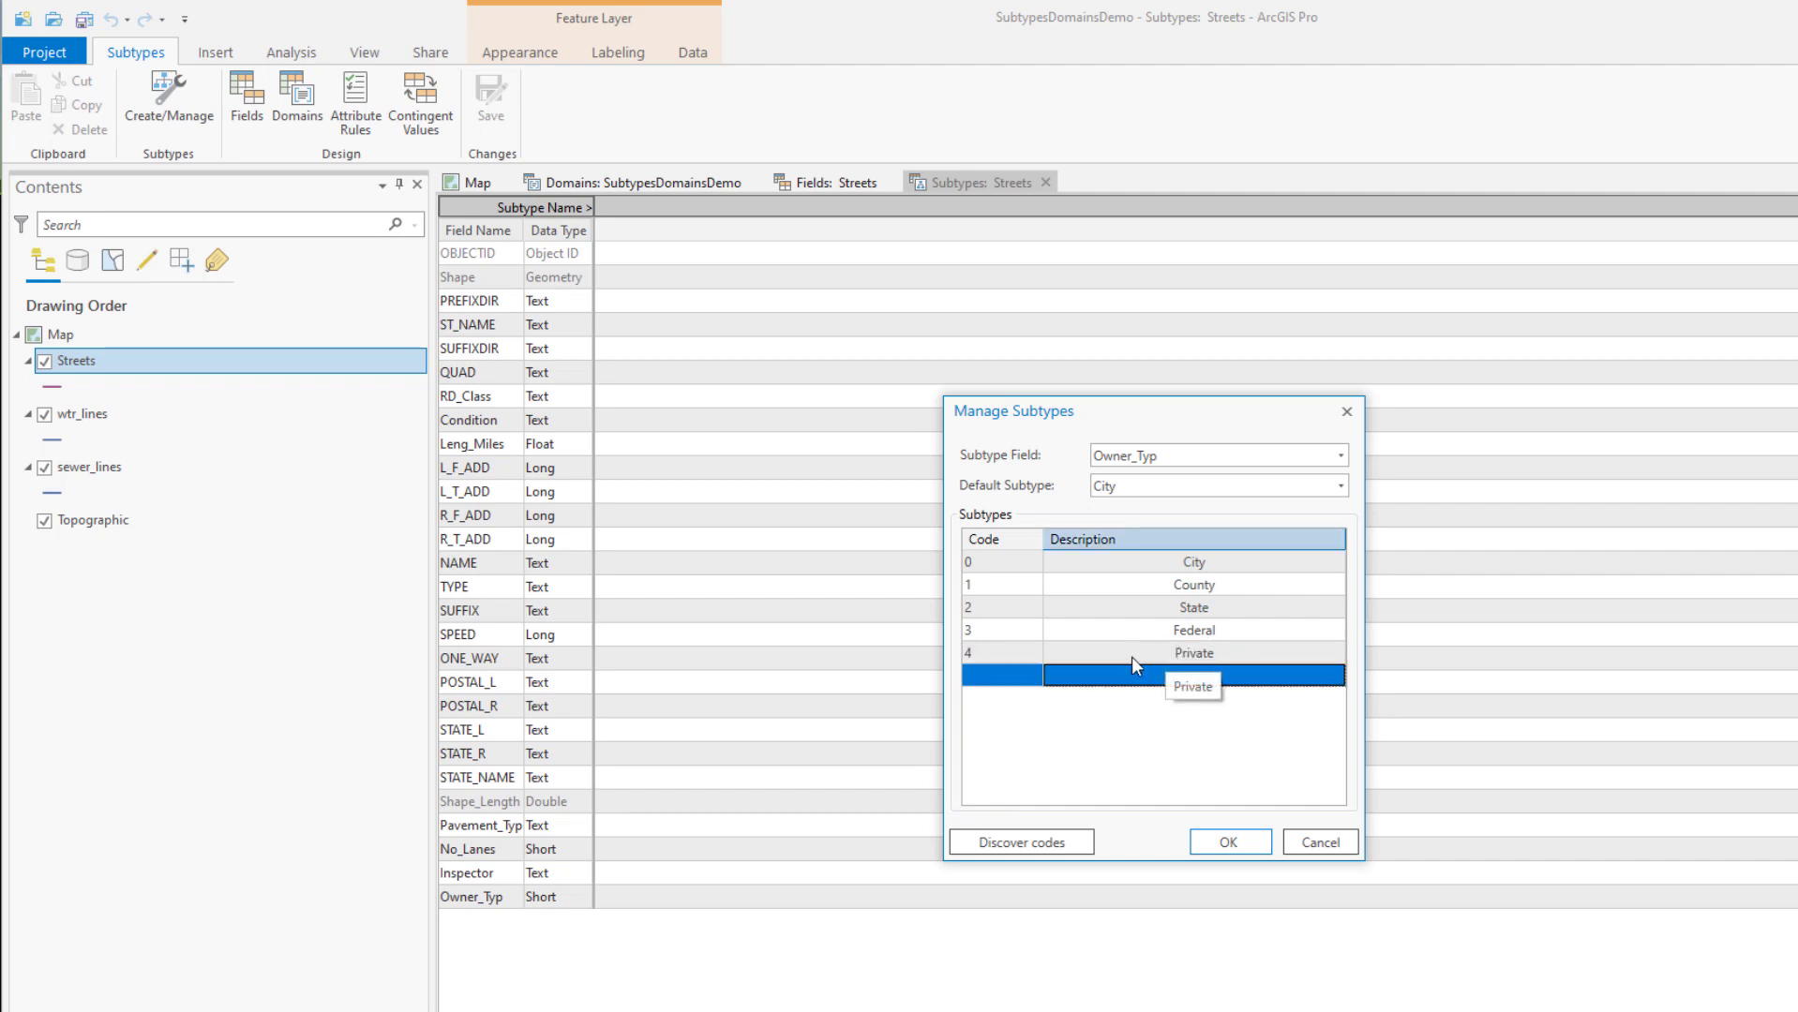
left_click(1005, 677)
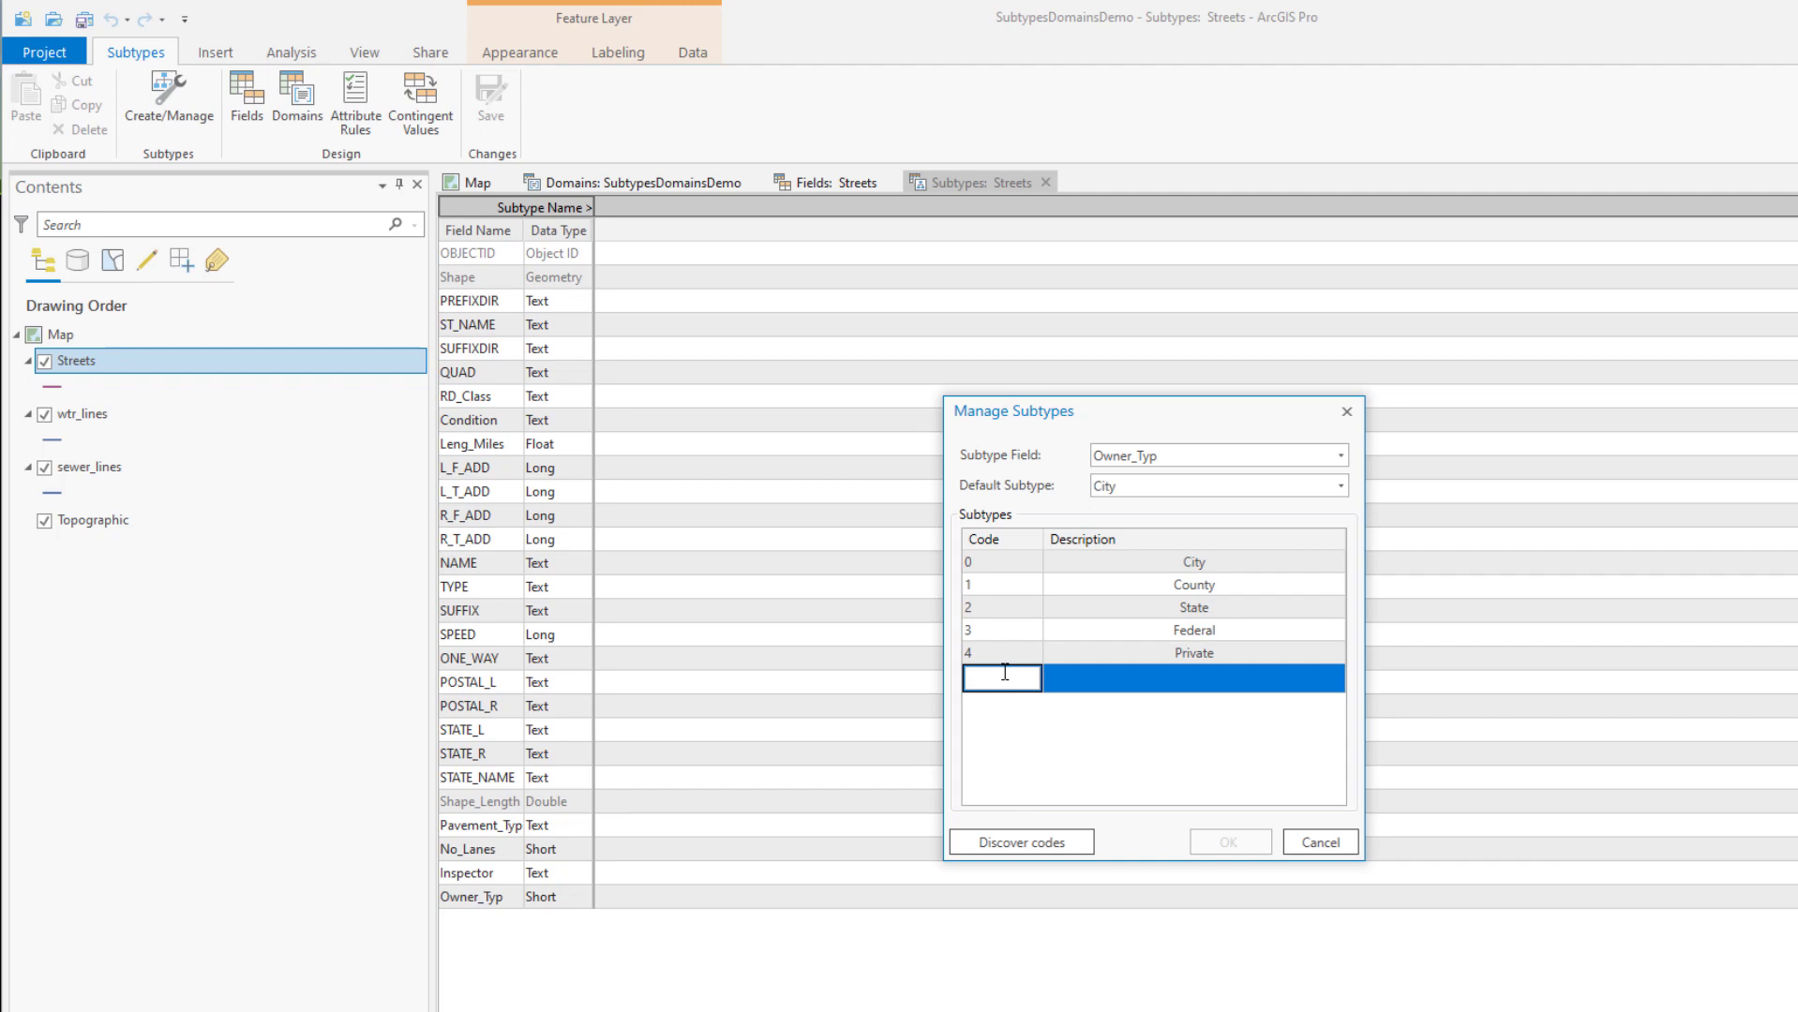
type("5")
left_click(1094, 688)
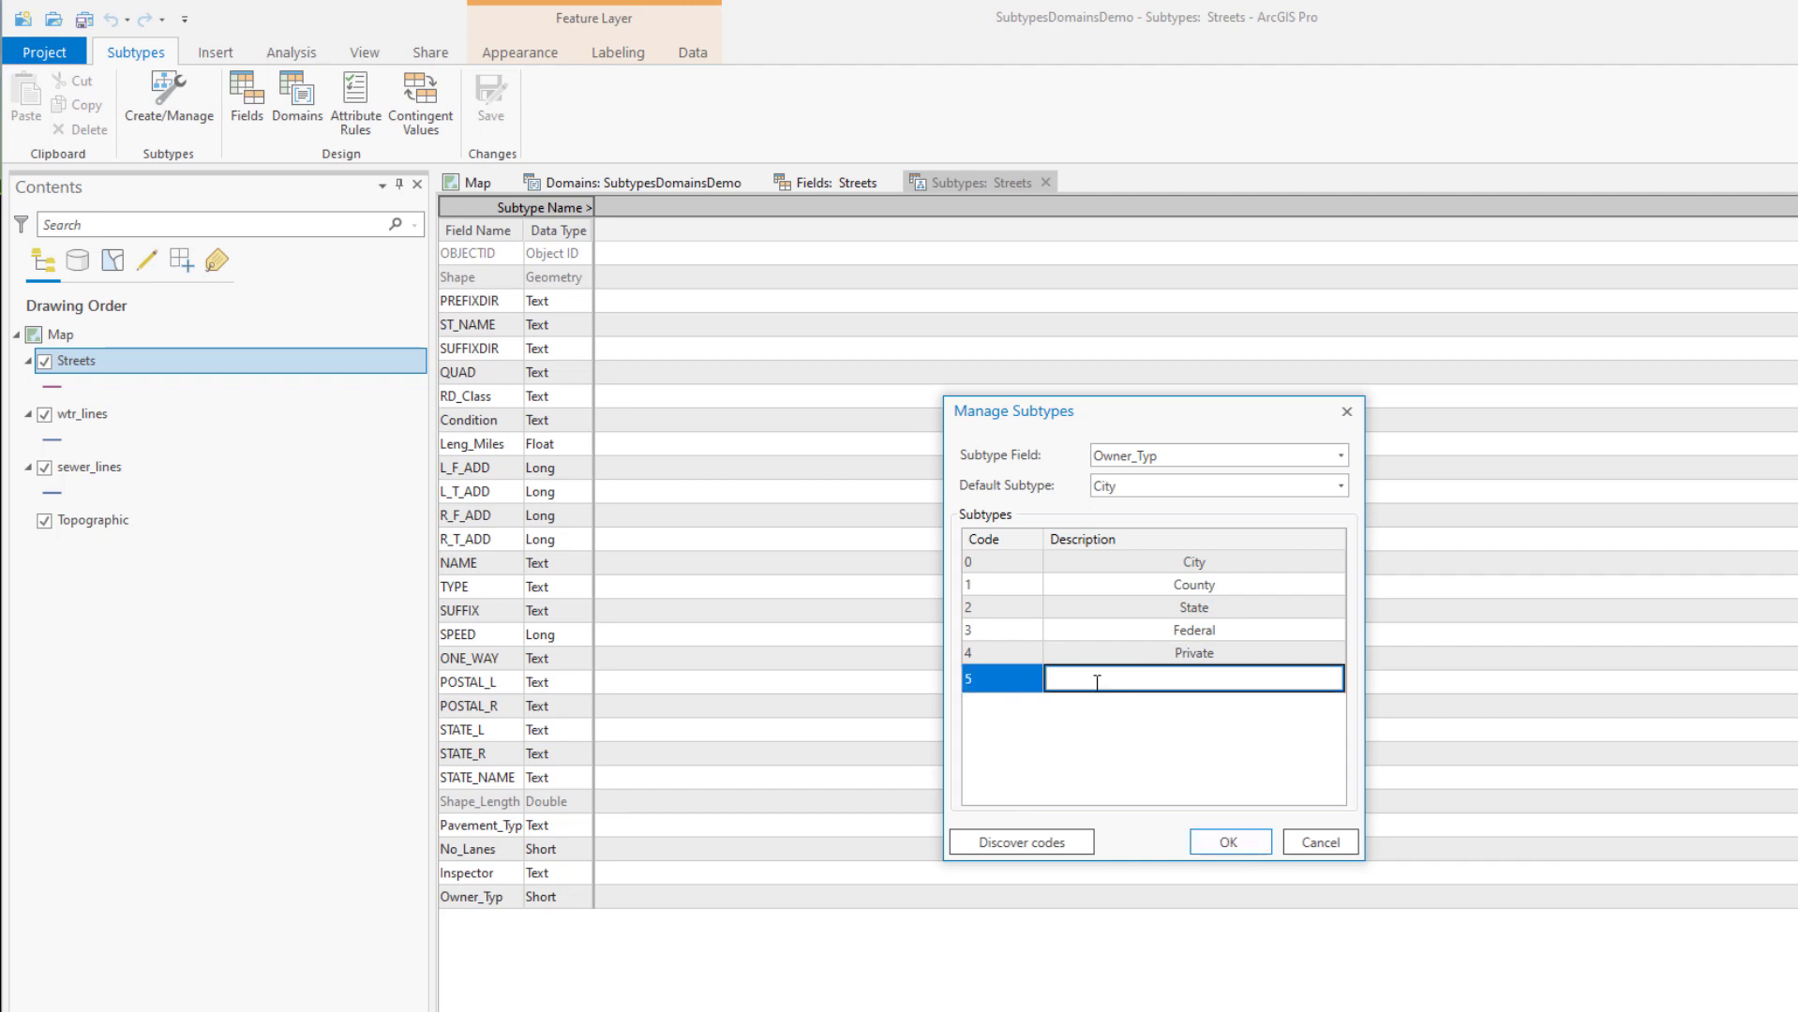
type("Other")
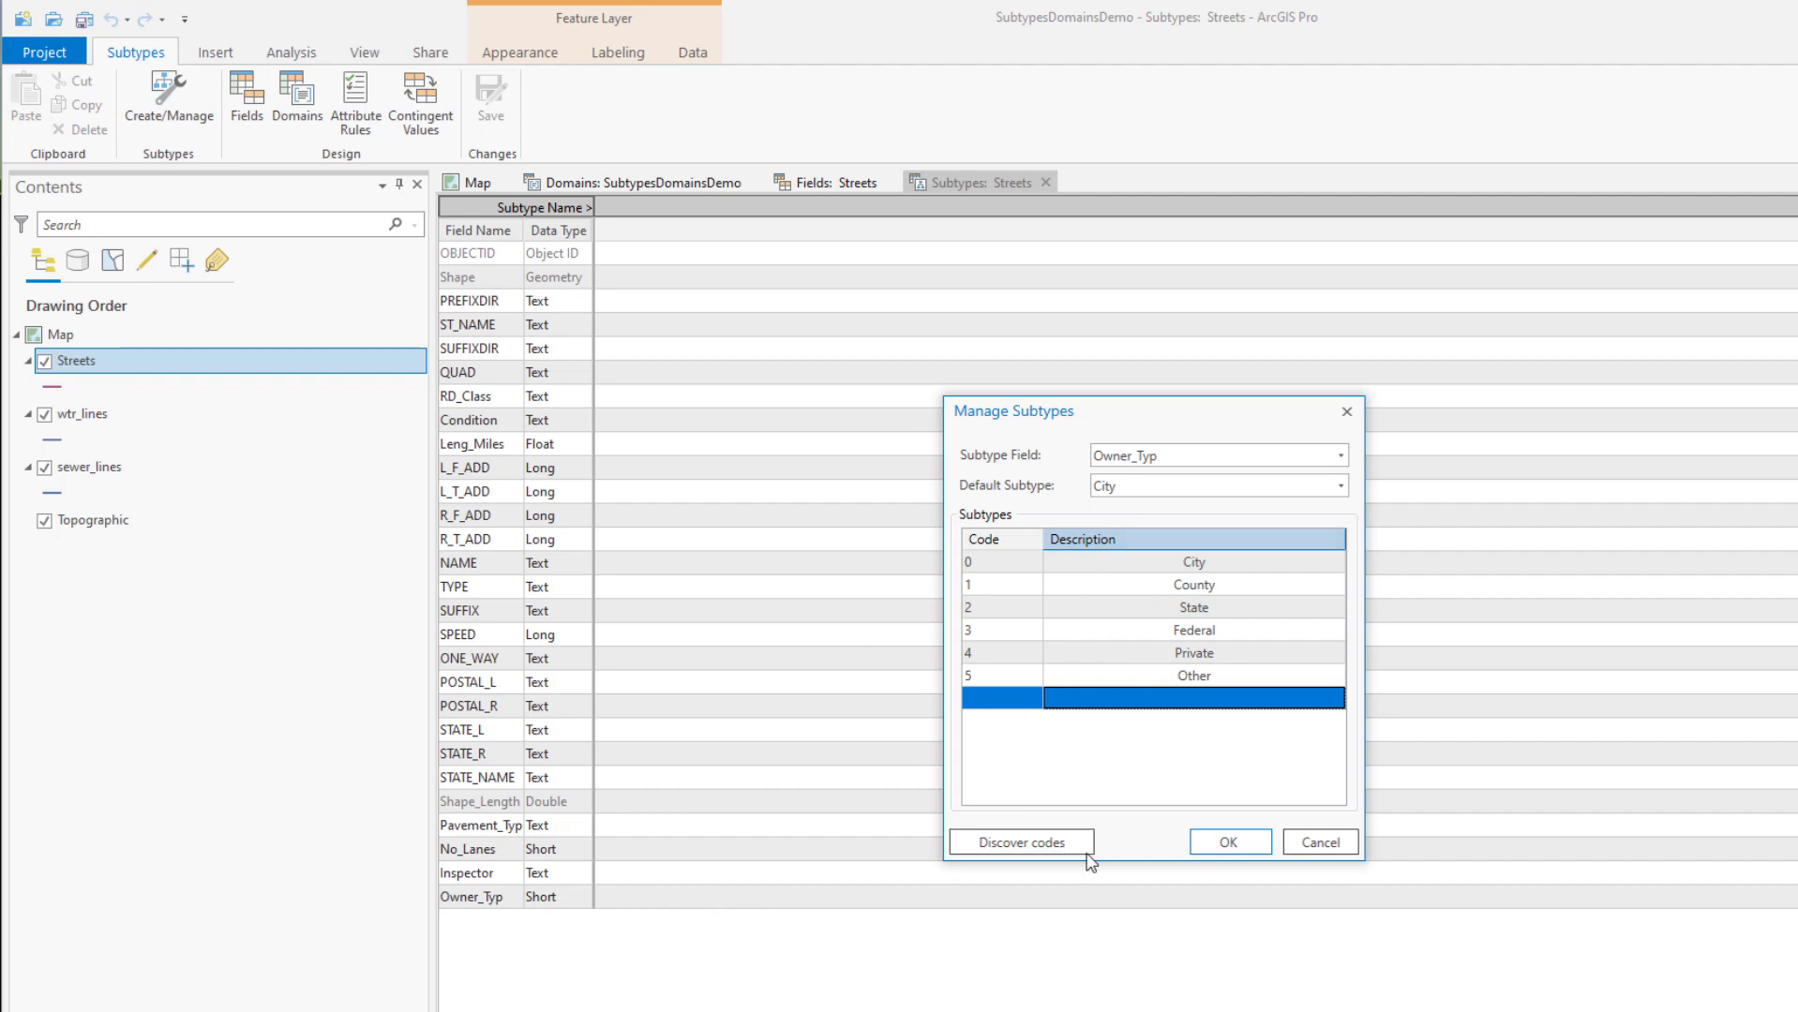
Apply the six subtypes, then review Pavement_Typ domain choices for City and County
left_click(1231, 843)
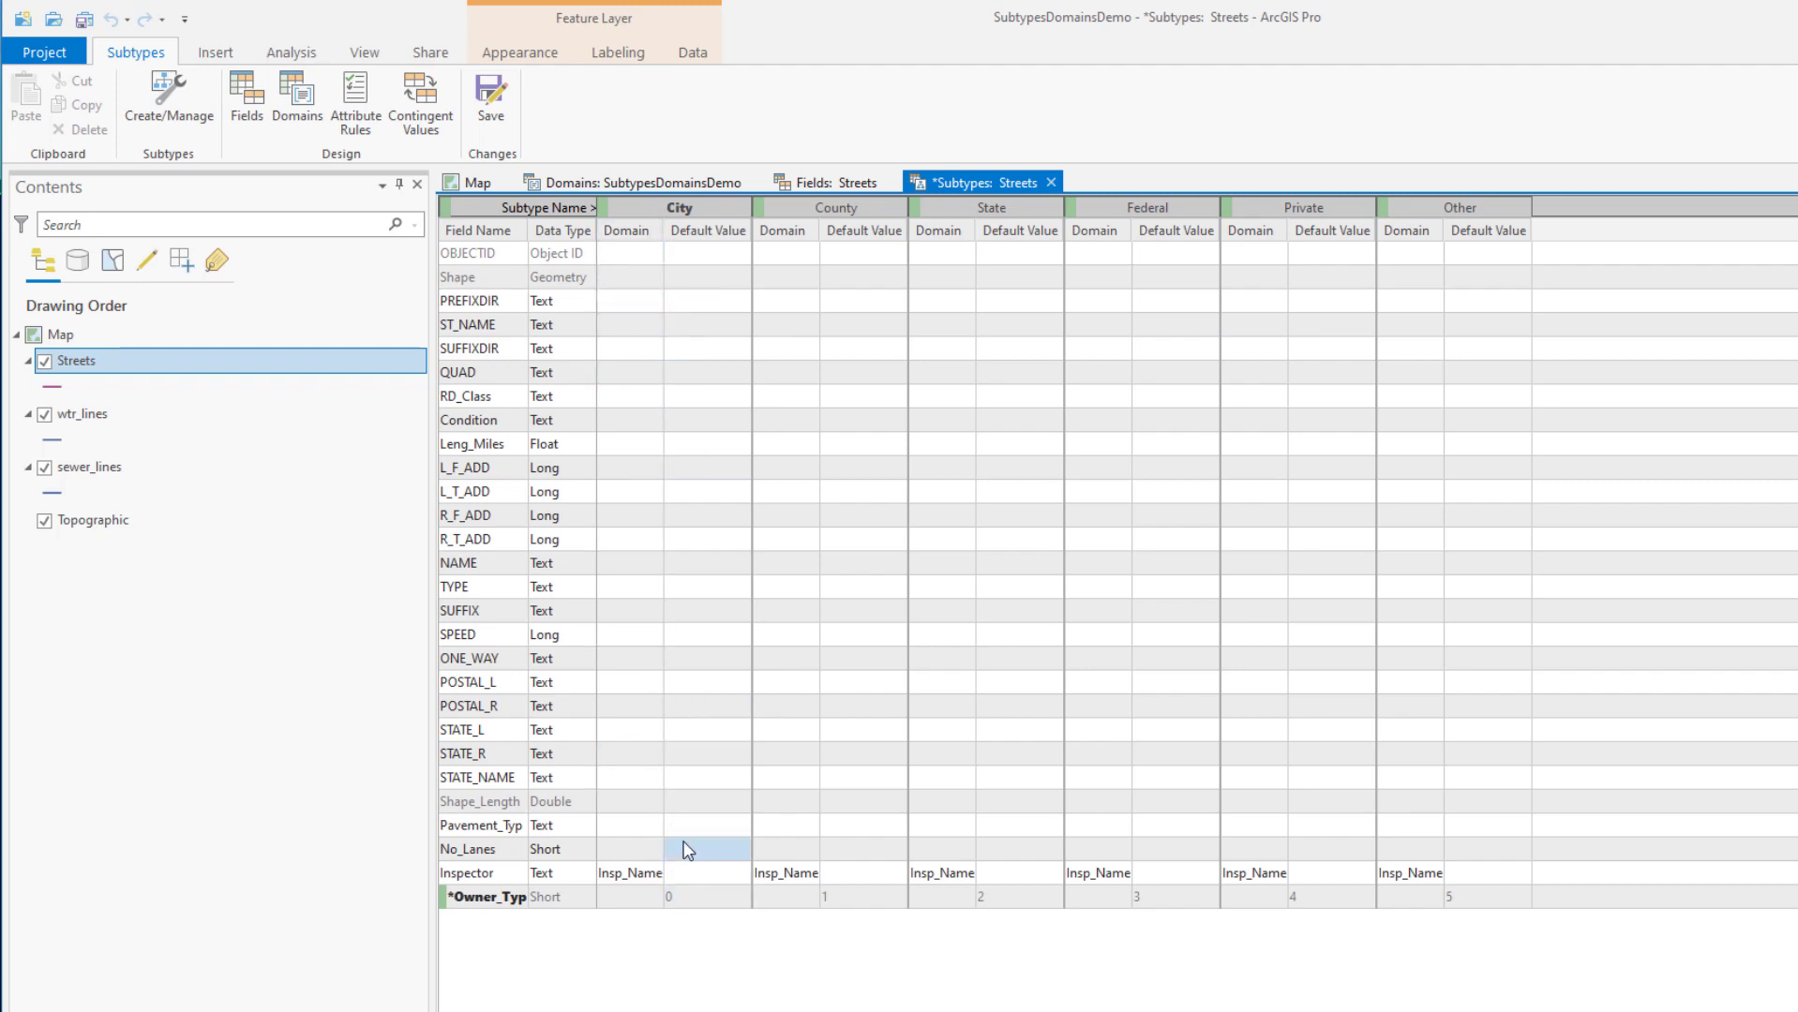
left_click(646, 834)
left_click(651, 826)
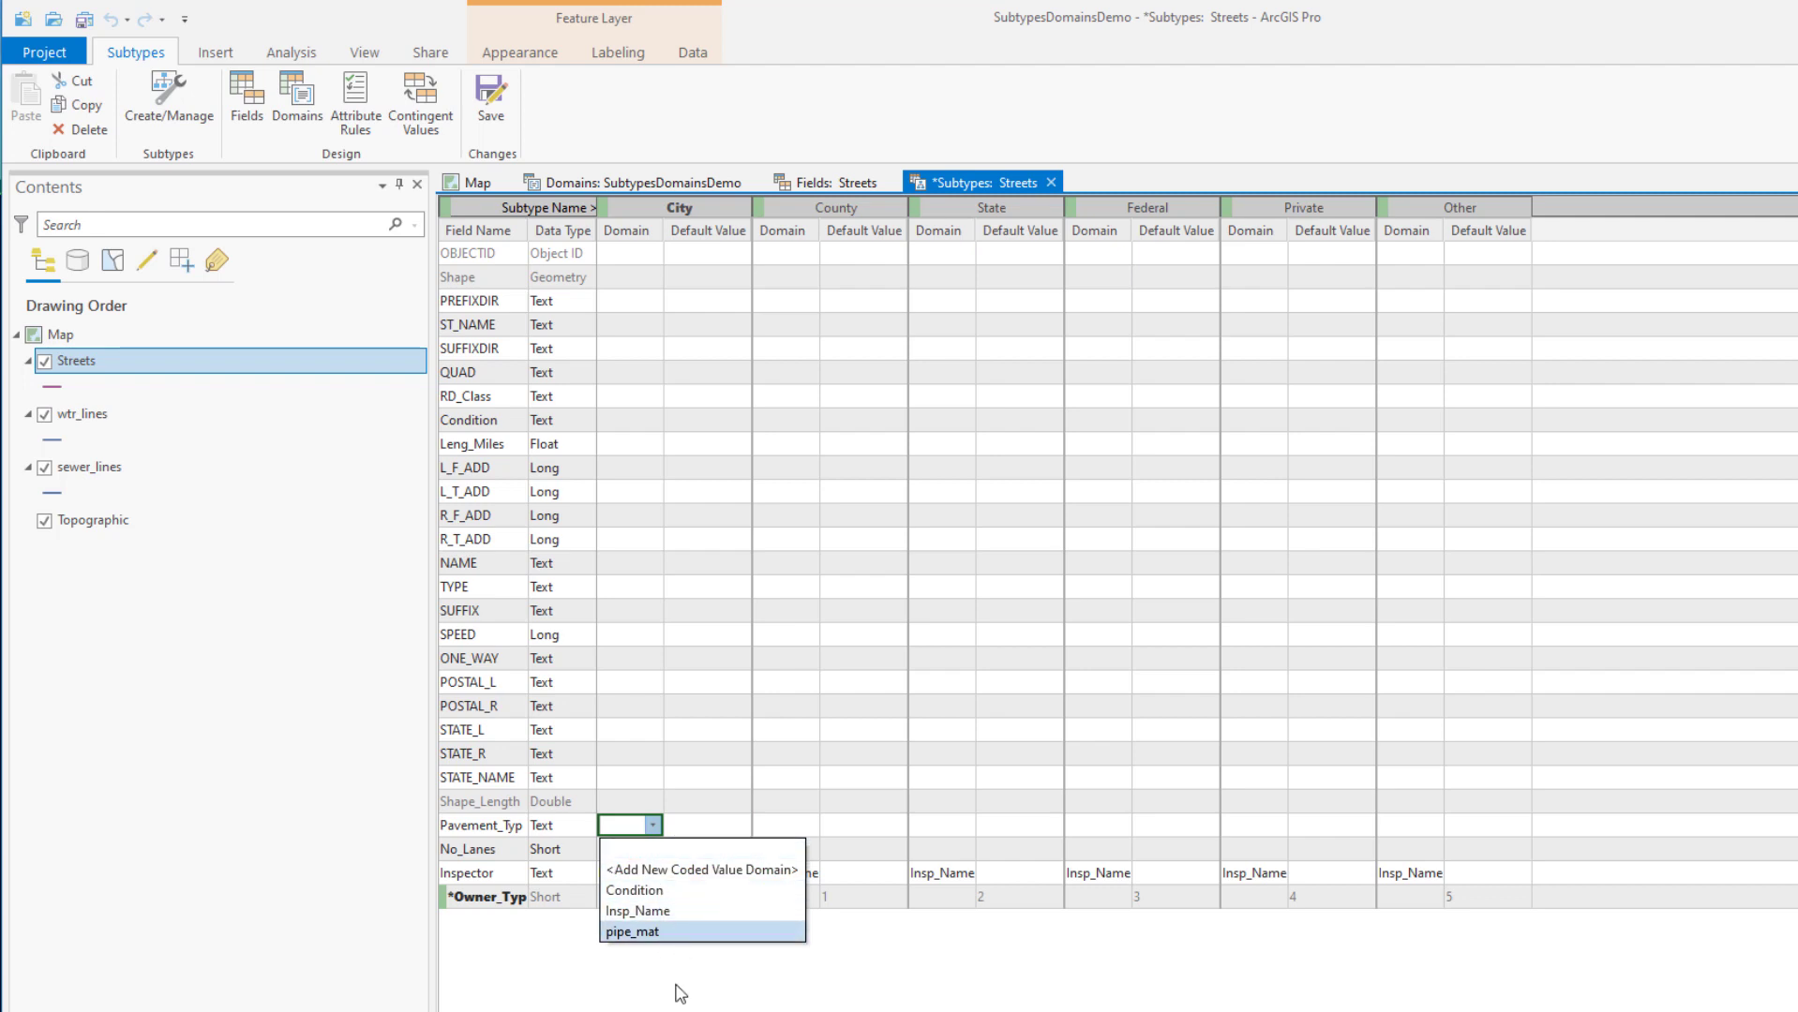
left_click(798, 820)
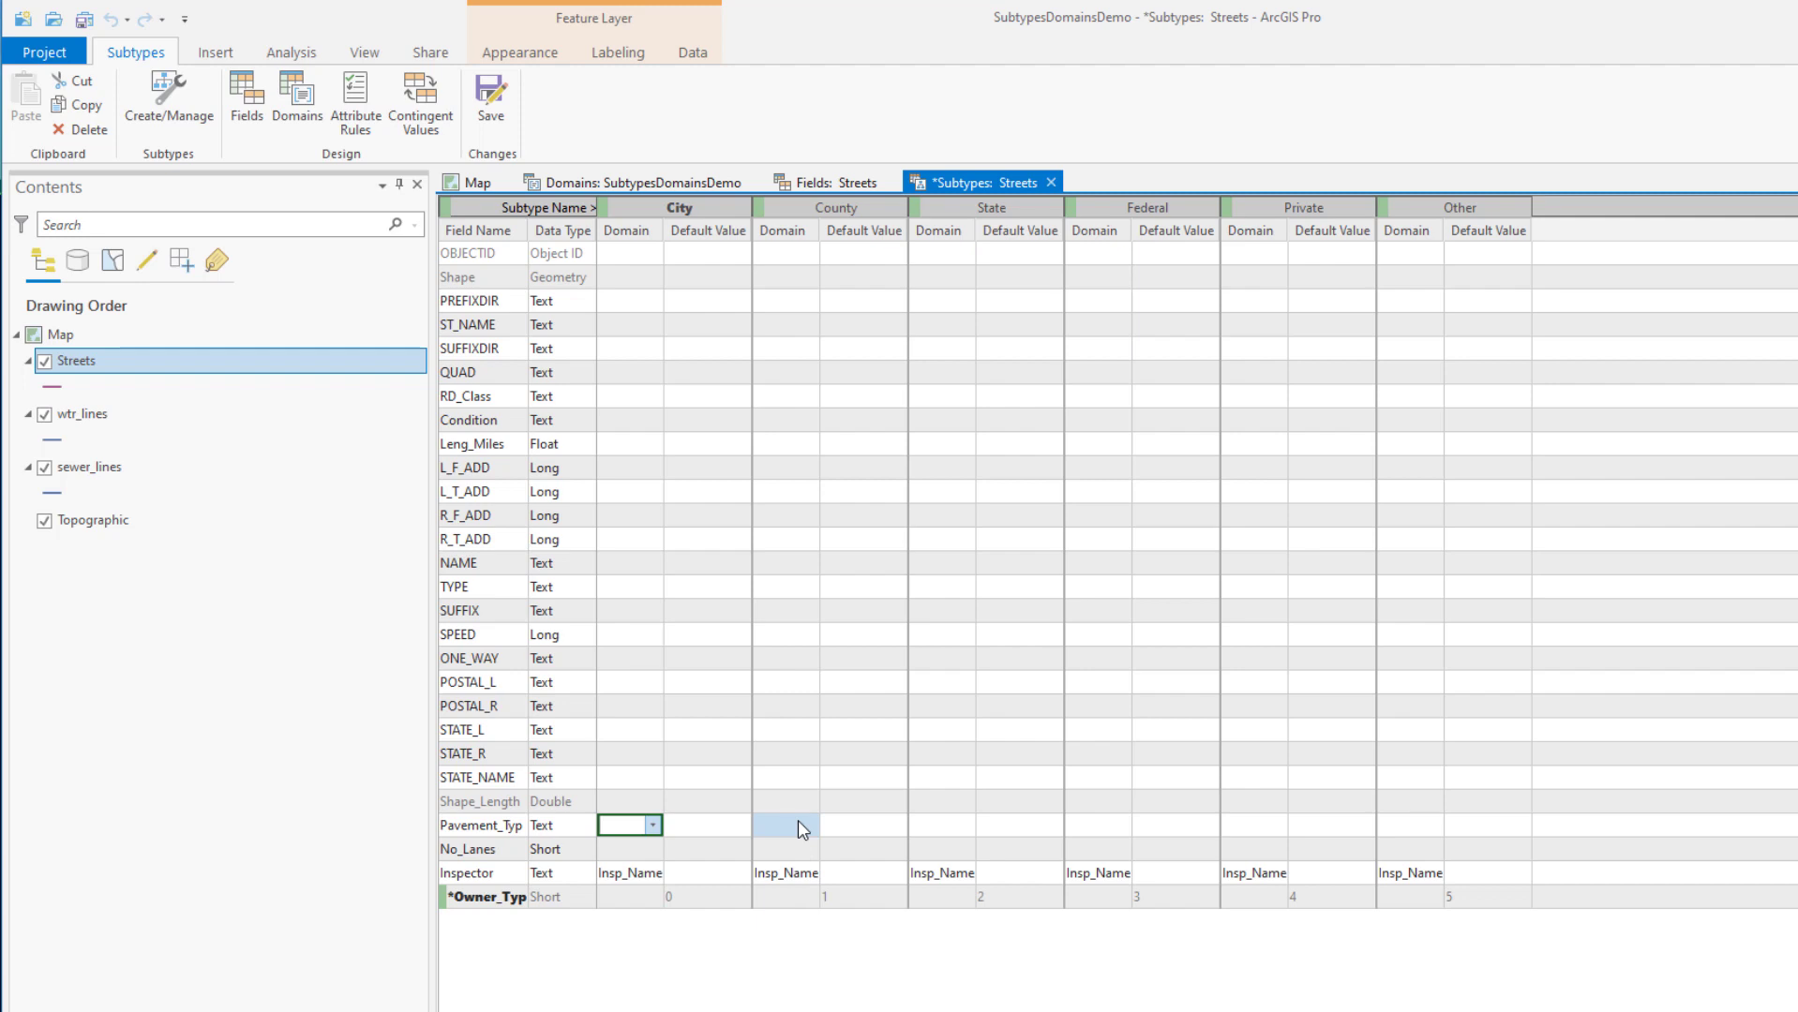
left_click(798, 821)
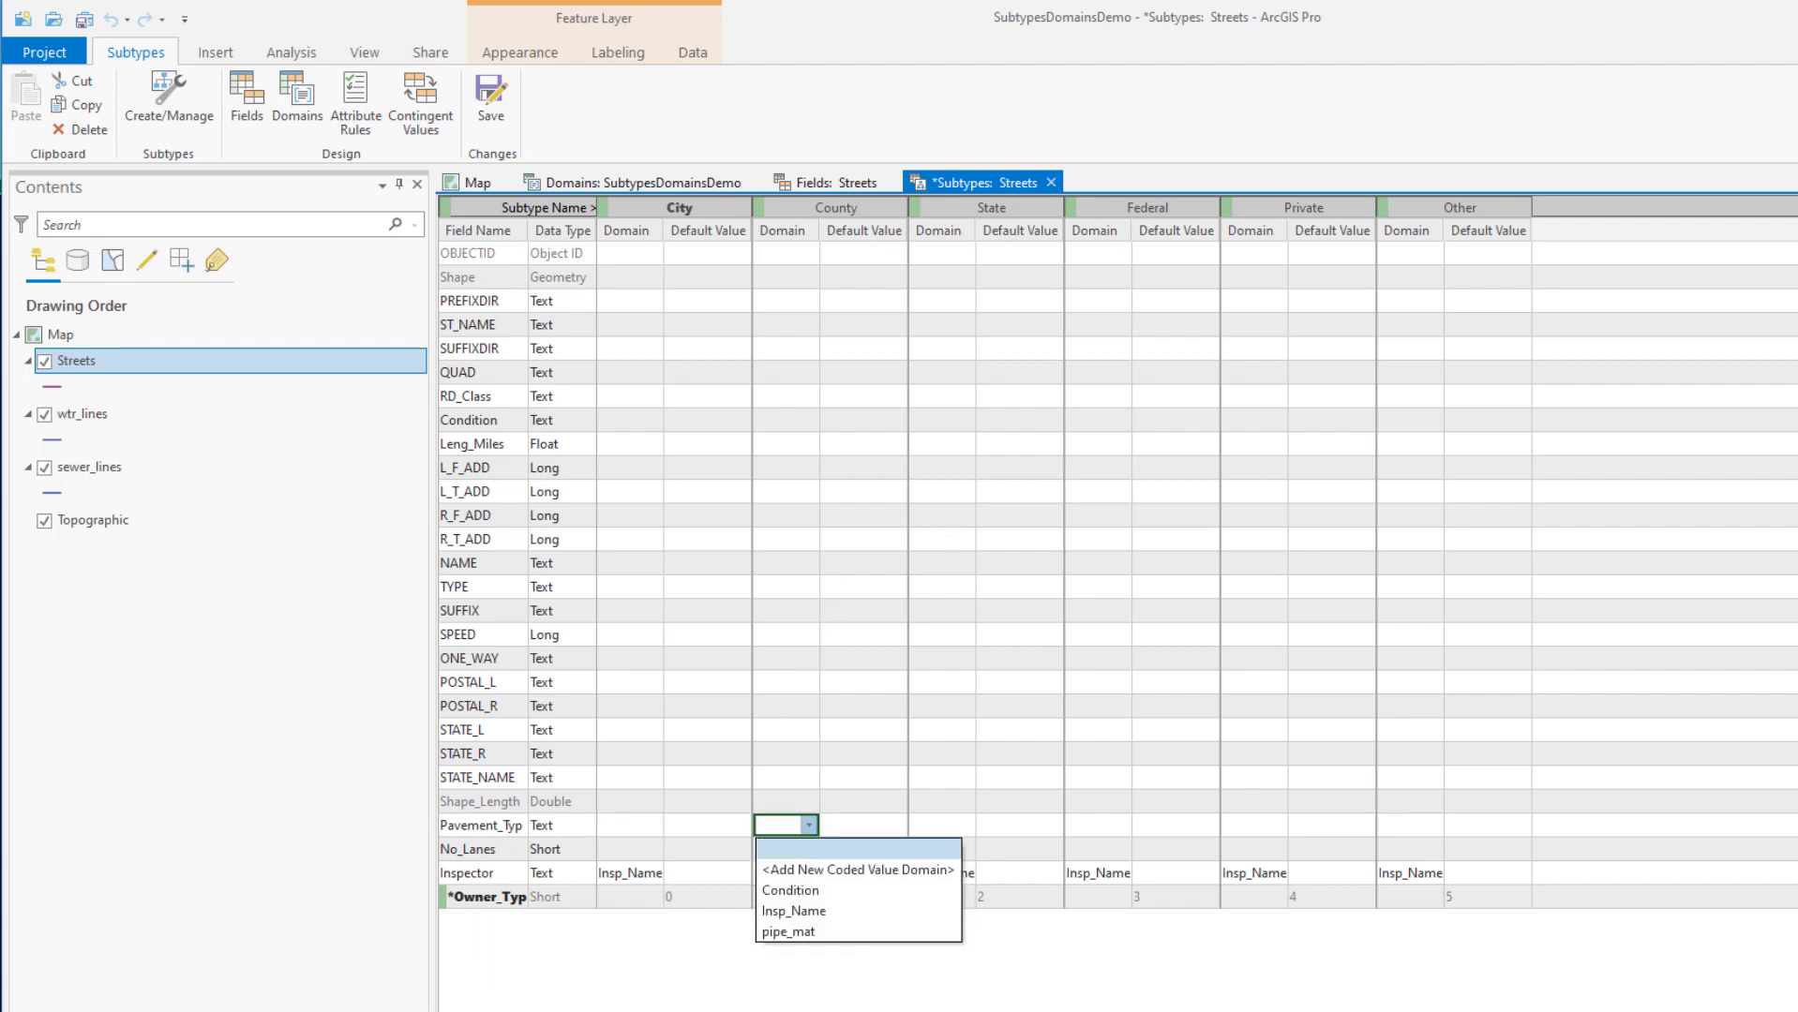
left_click(1187, 816)
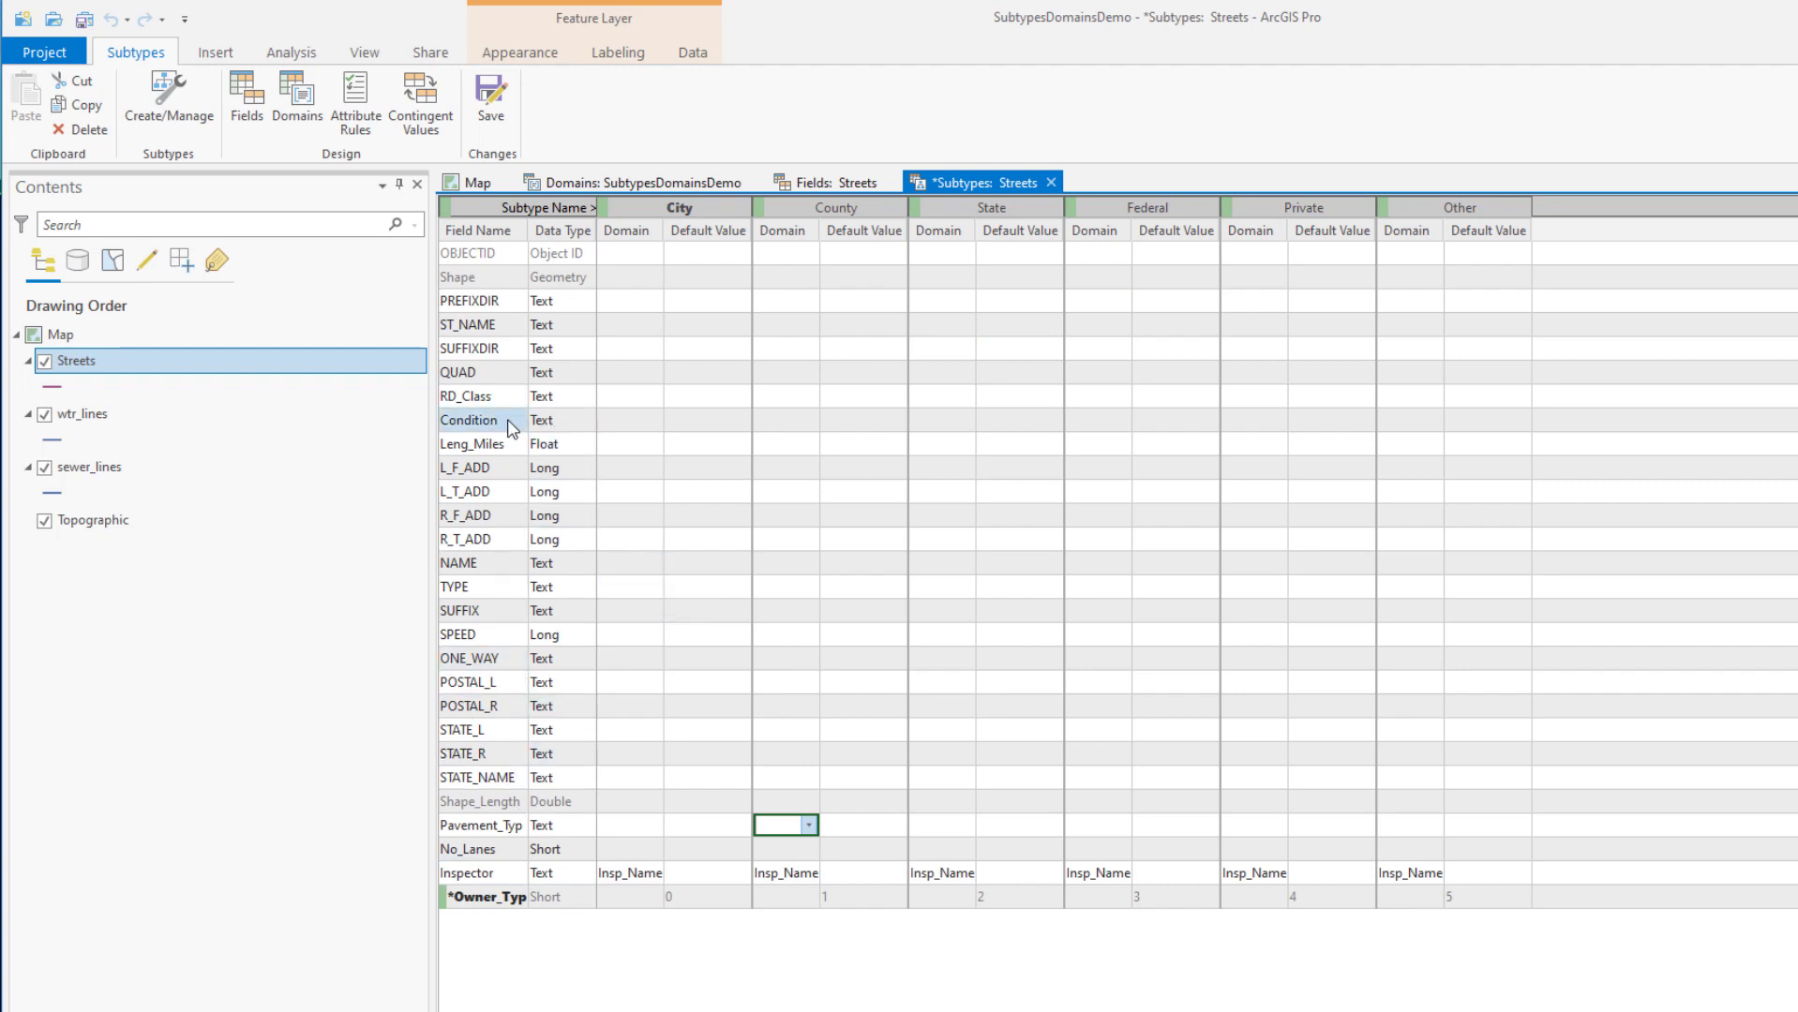
Give the City subtype's Condition field the Condition domain and save Streets
left_click(641, 422)
left_click(655, 422)
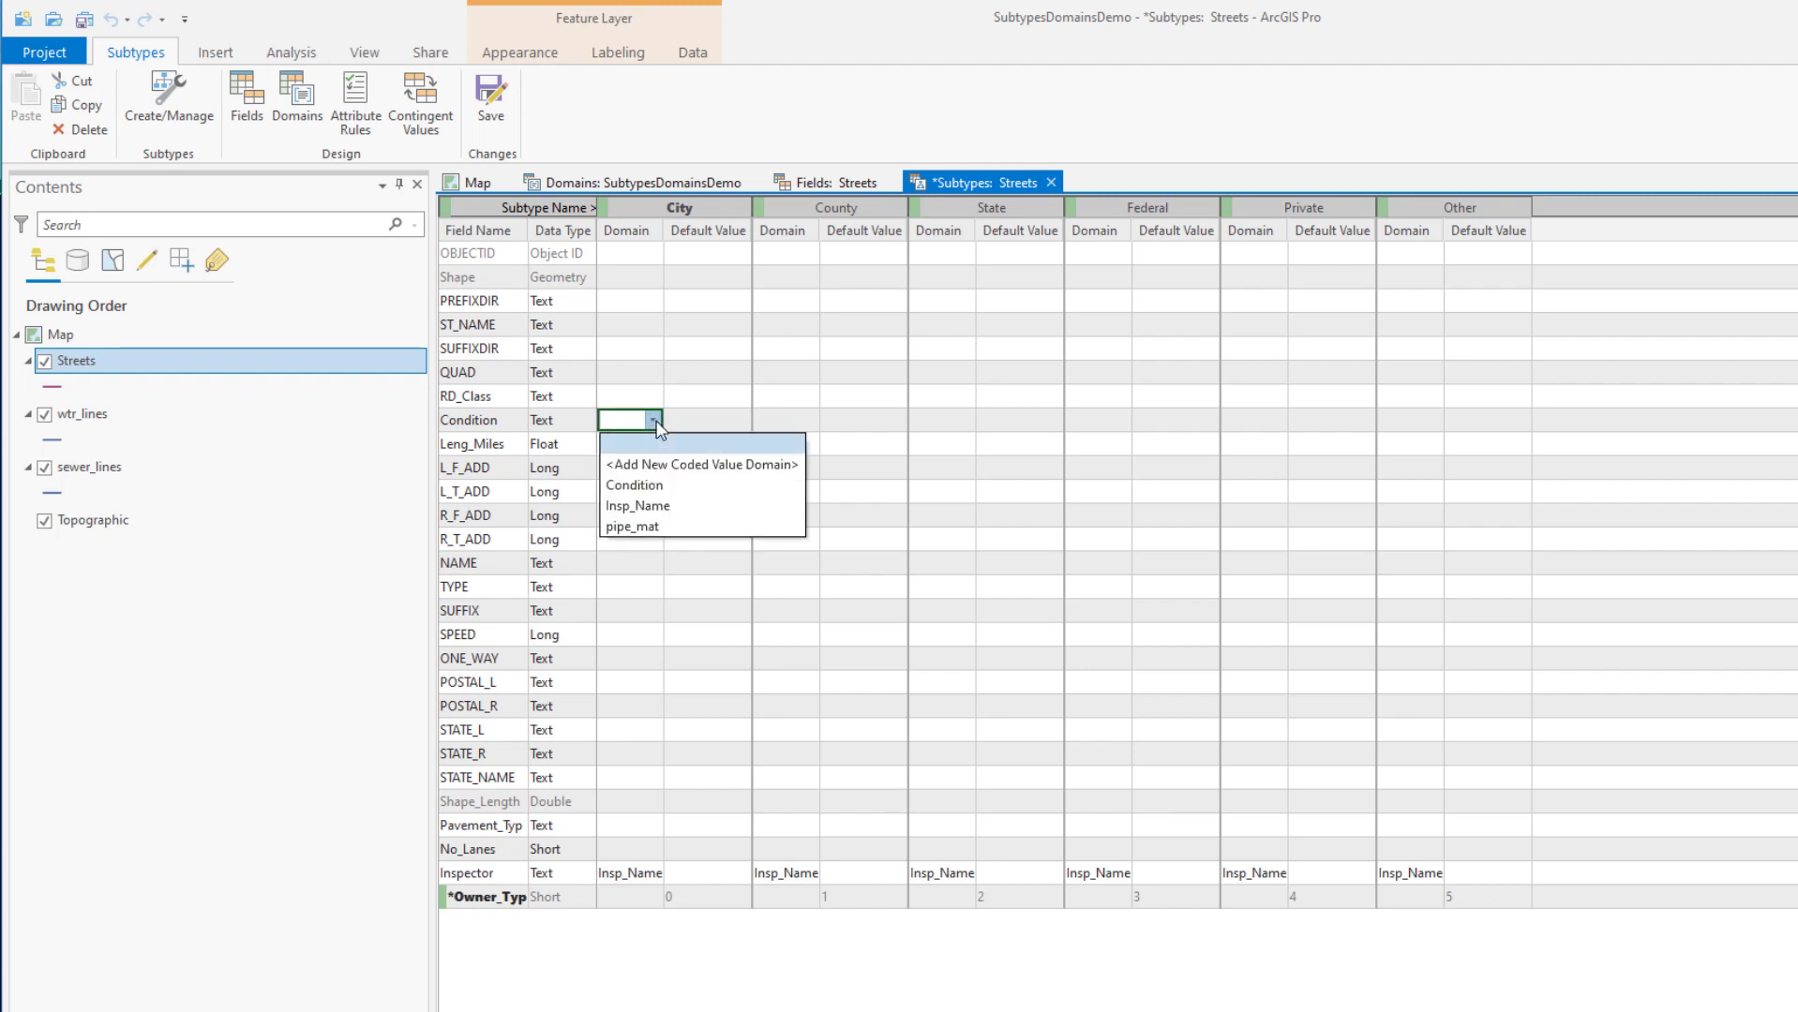
left_click(637, 481)
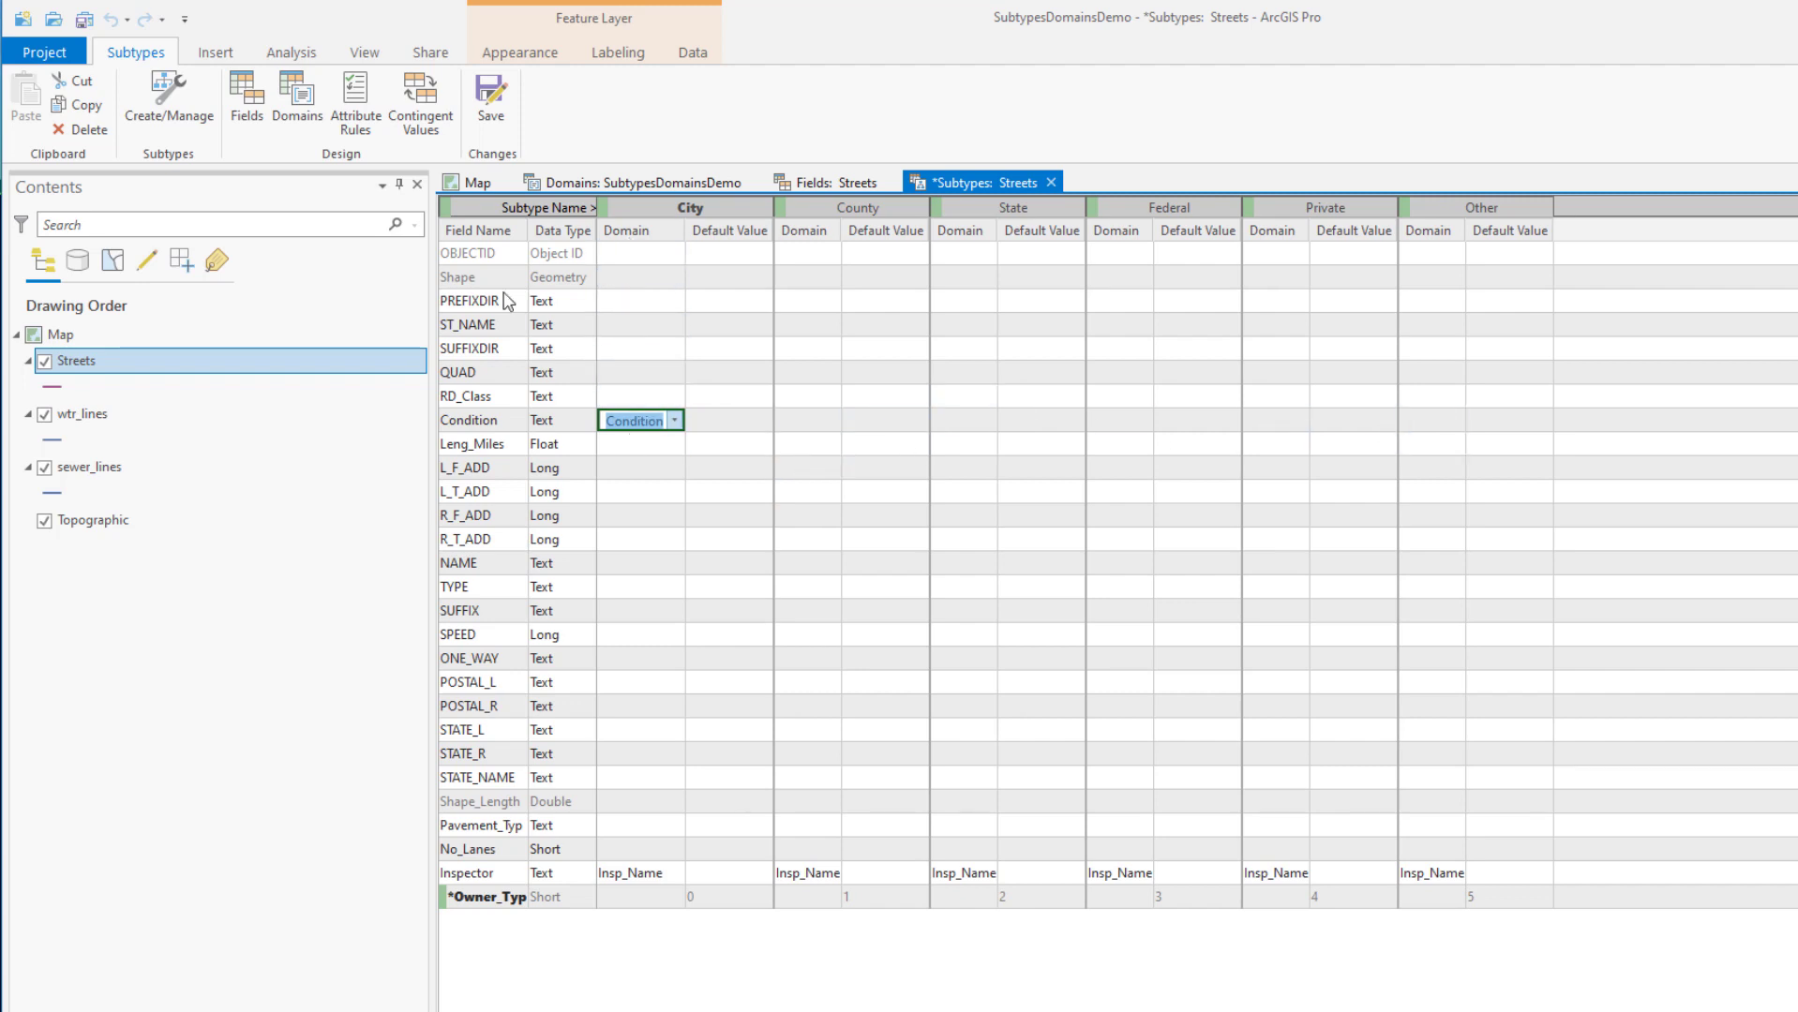
left_click(490, 94)
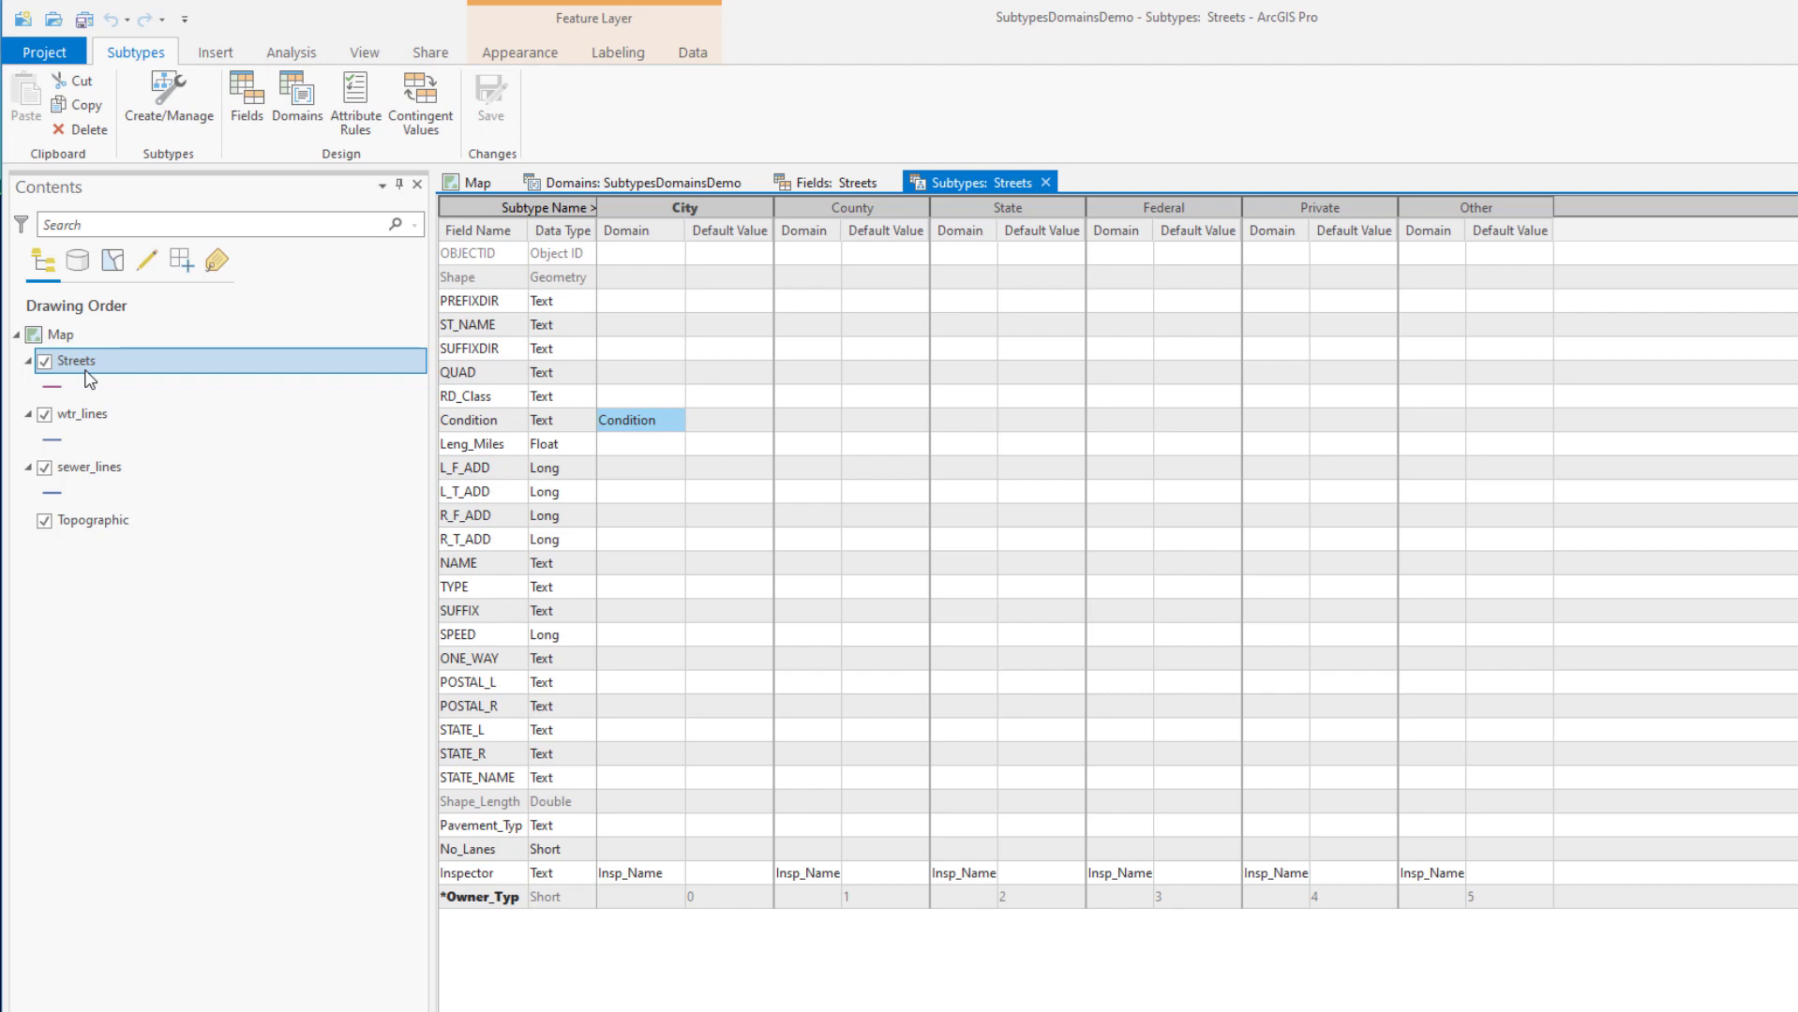
Close the Streets subtypes view and start a new topology in the Transporation dataset
left_click(1046, 183)
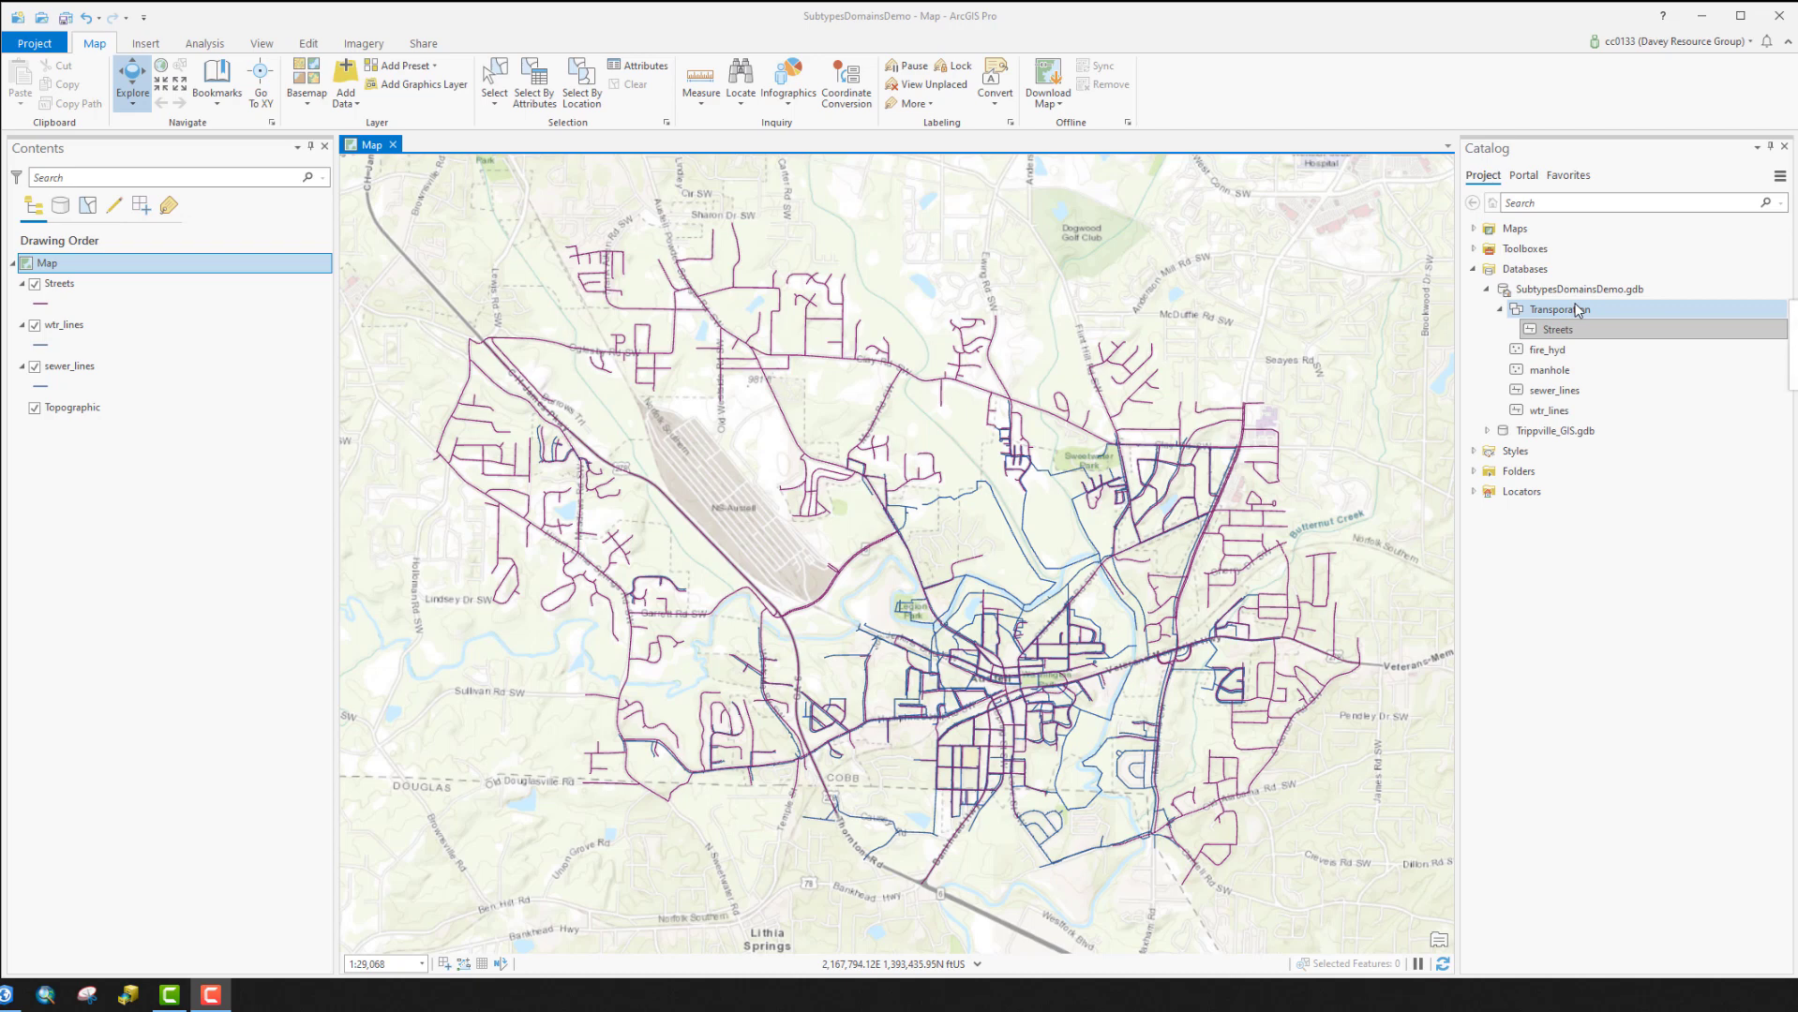
right_click(1556, 317)
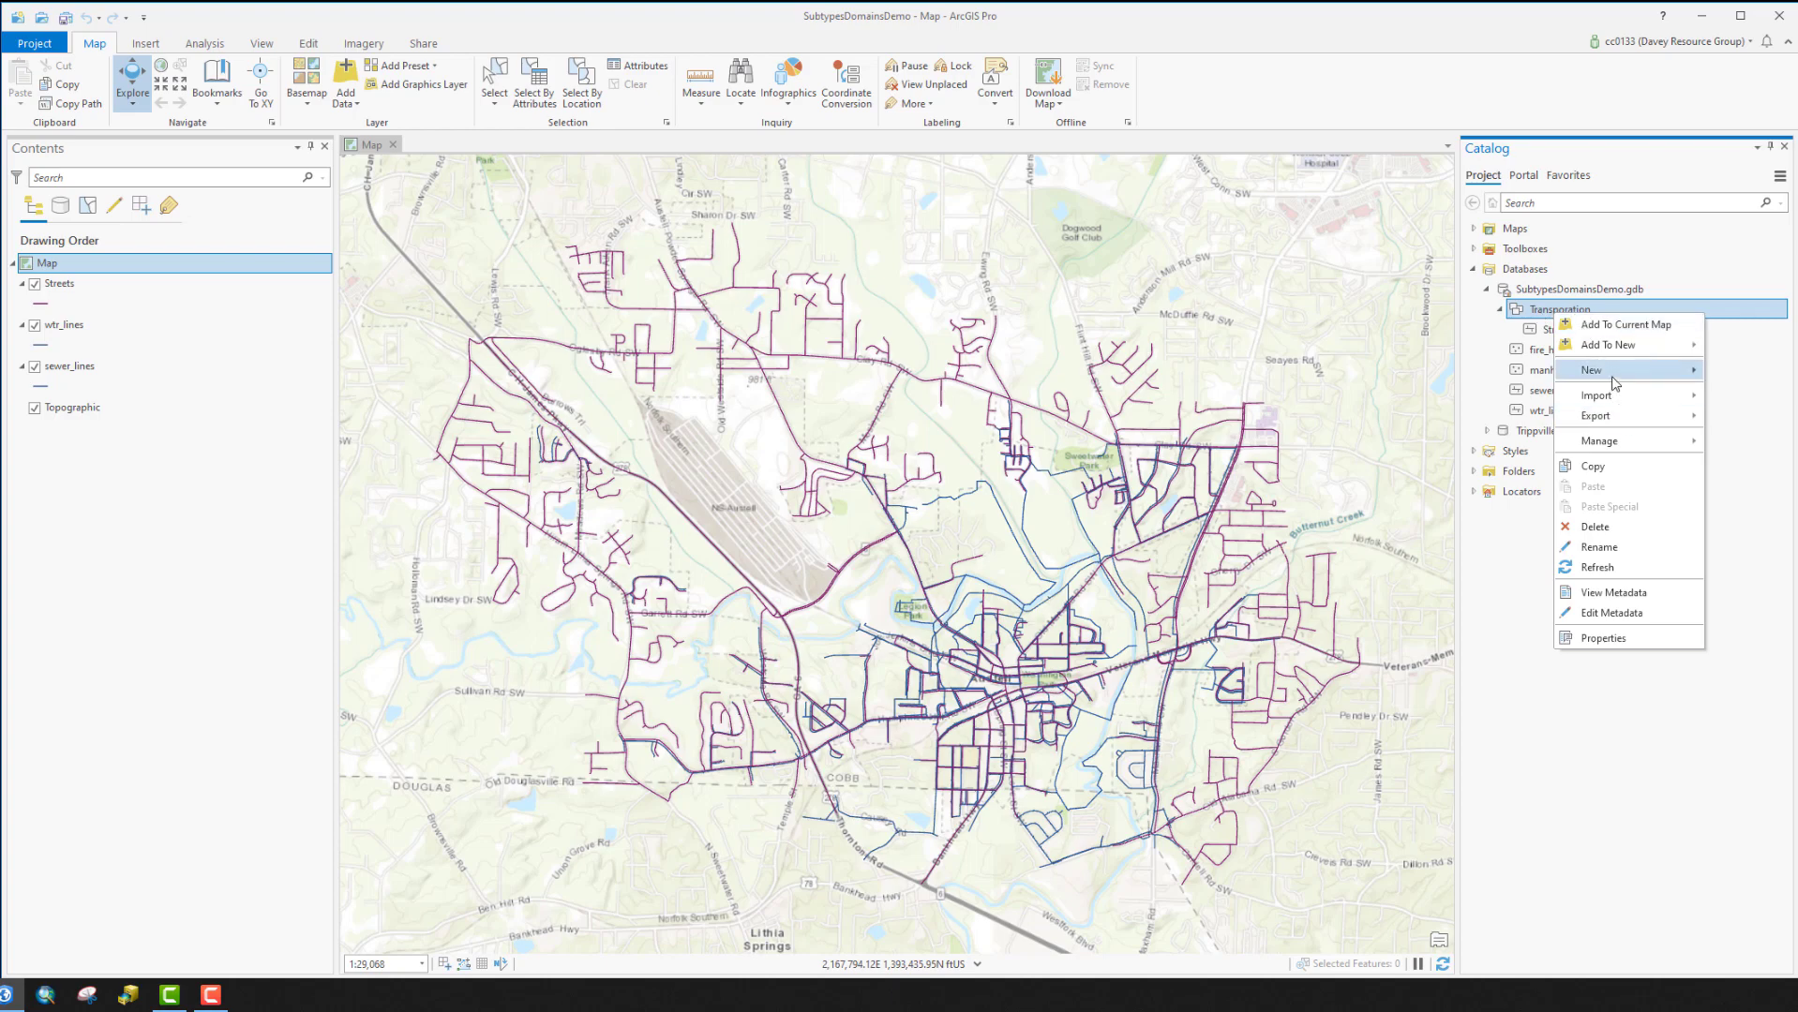
mouse_move(1615, 383)
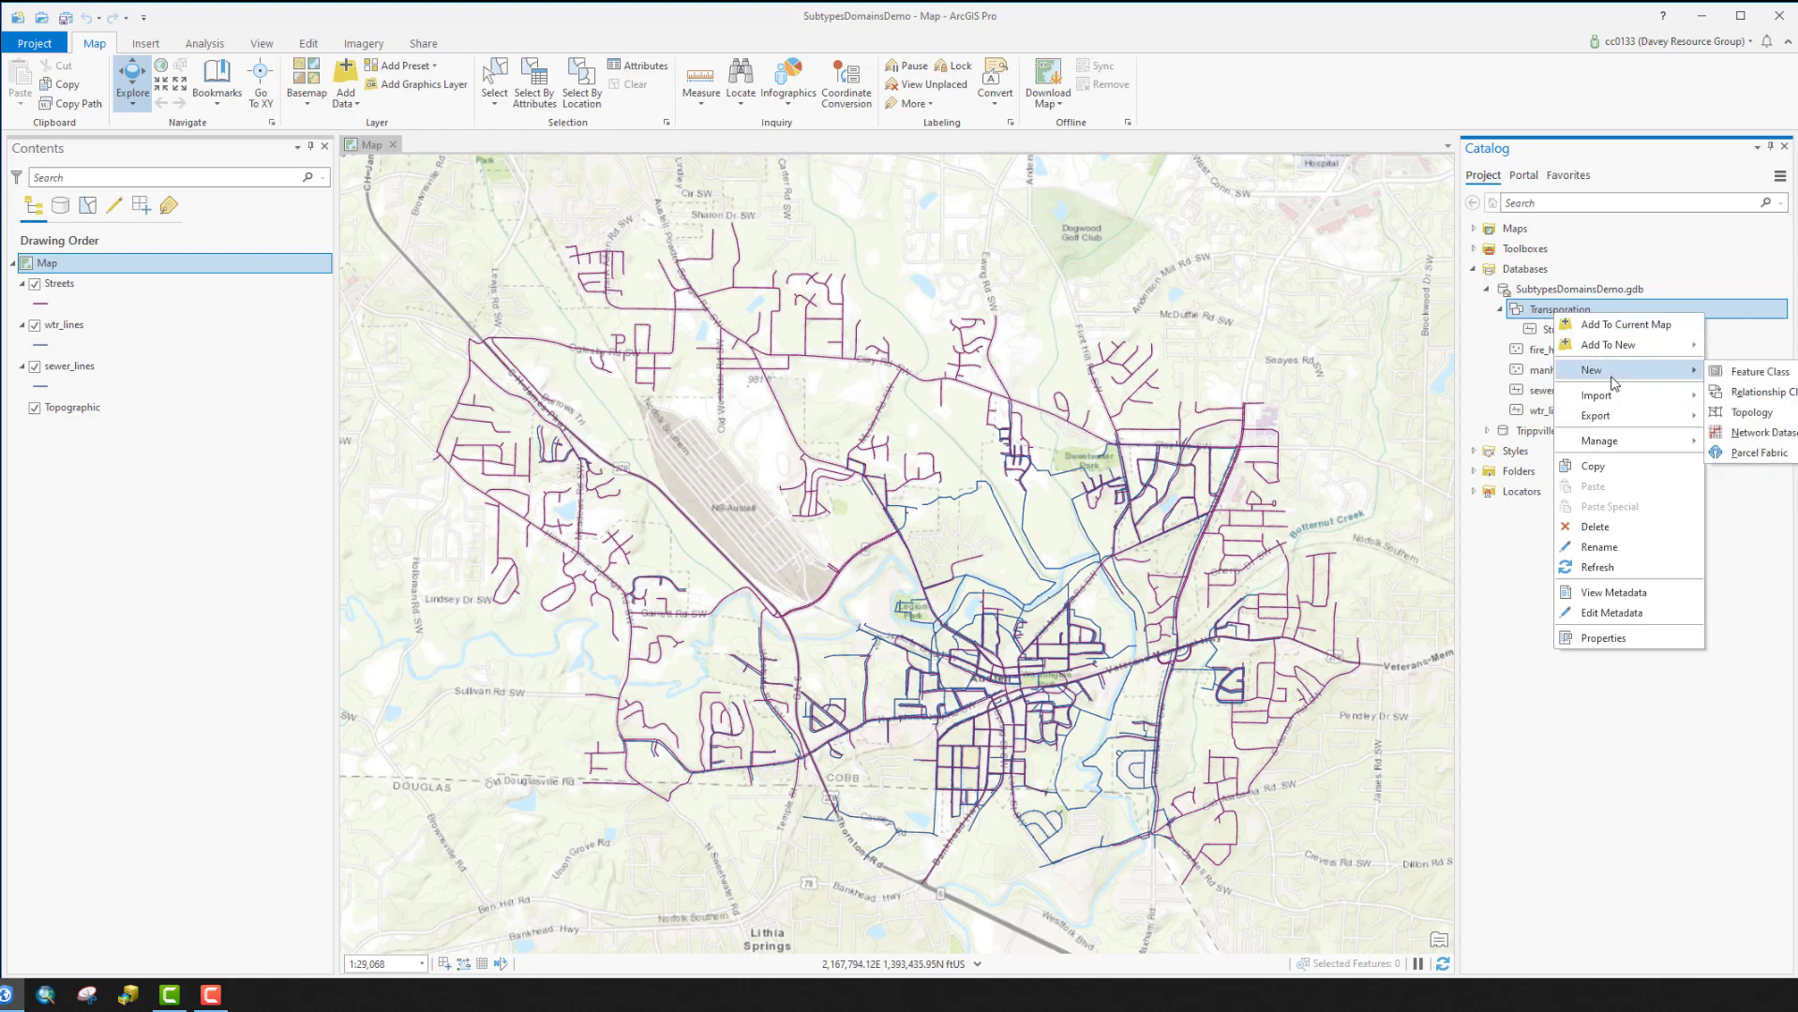
left_click(1753, 413)
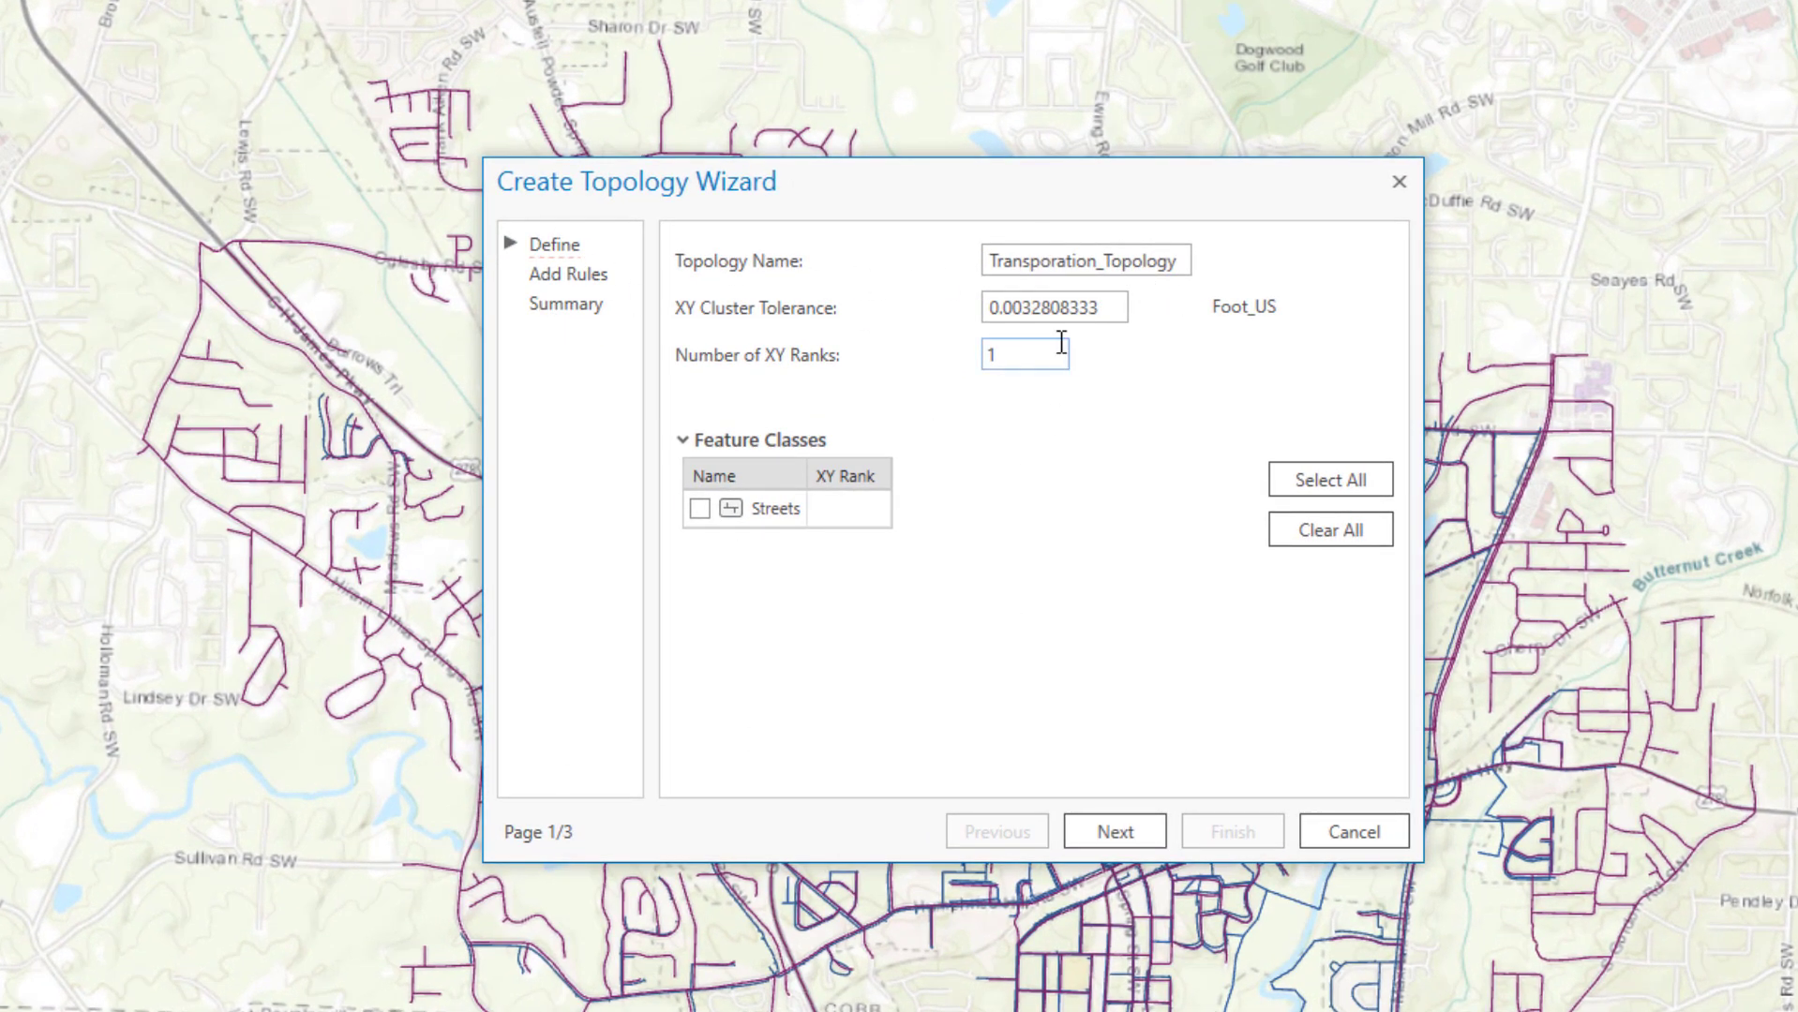
Include Streets in the topology and continue to the rules page
left_click(700, 509)
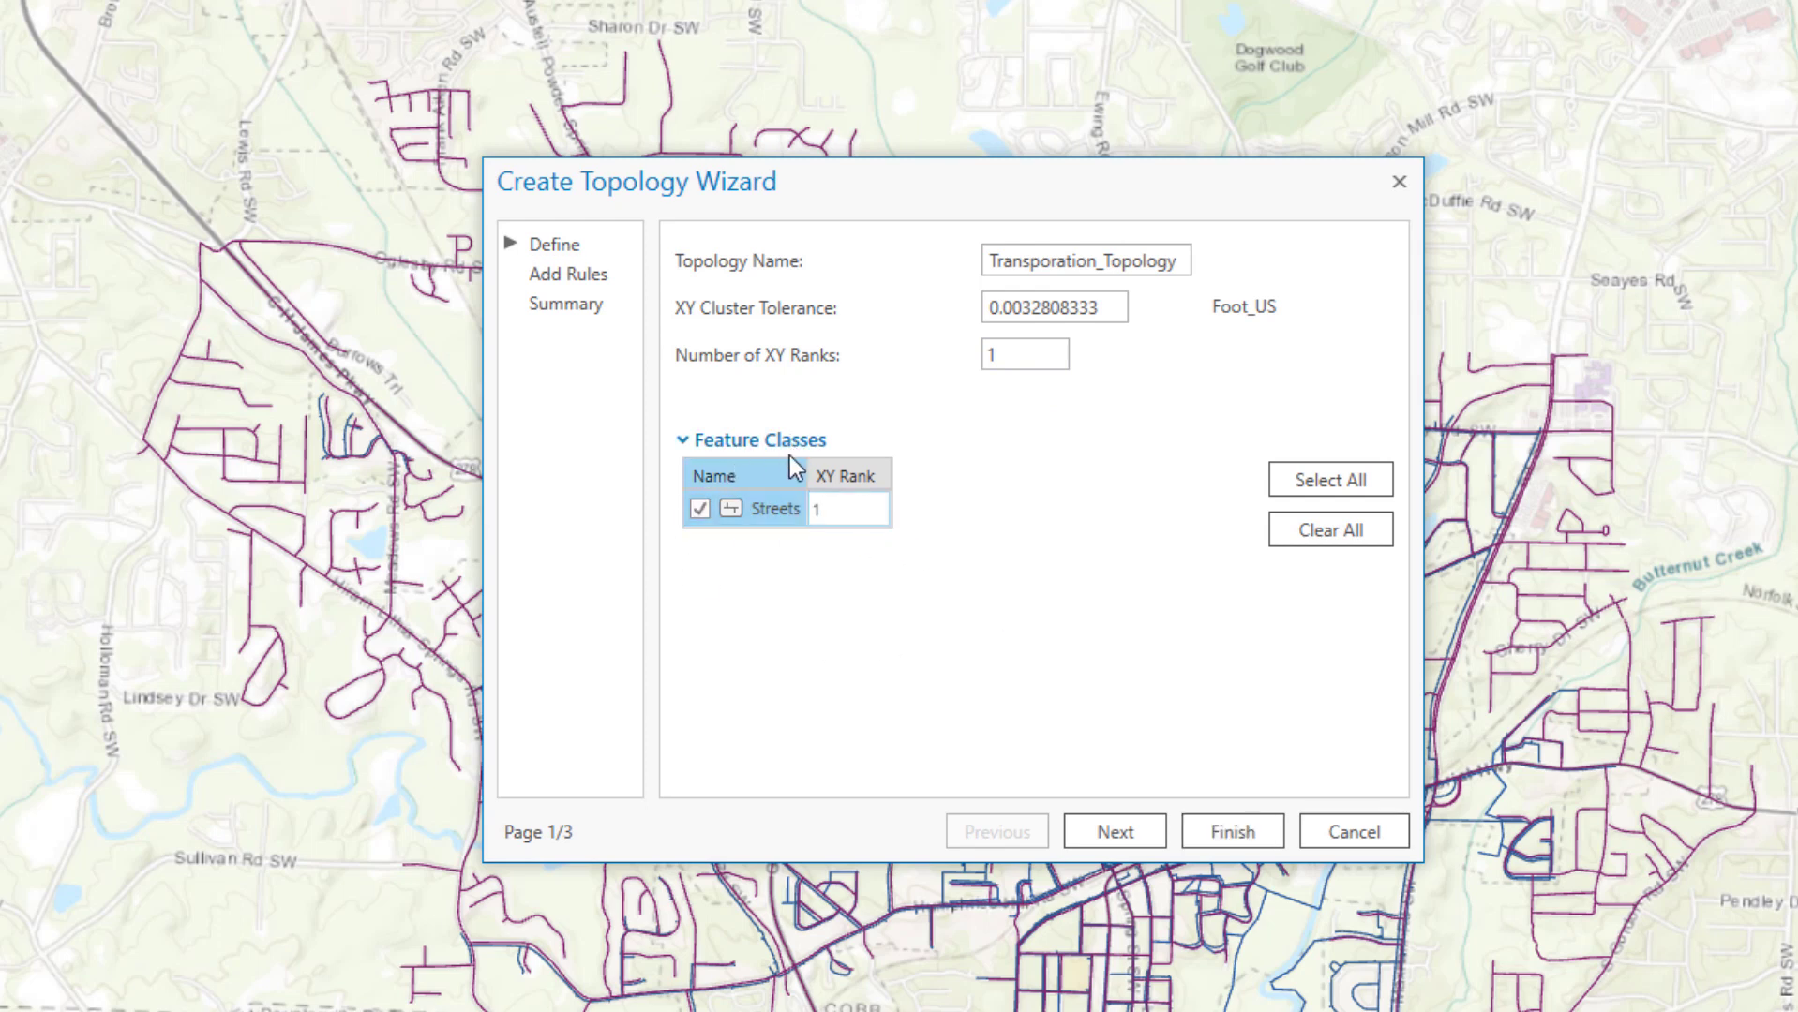
left_click(1135, 833)
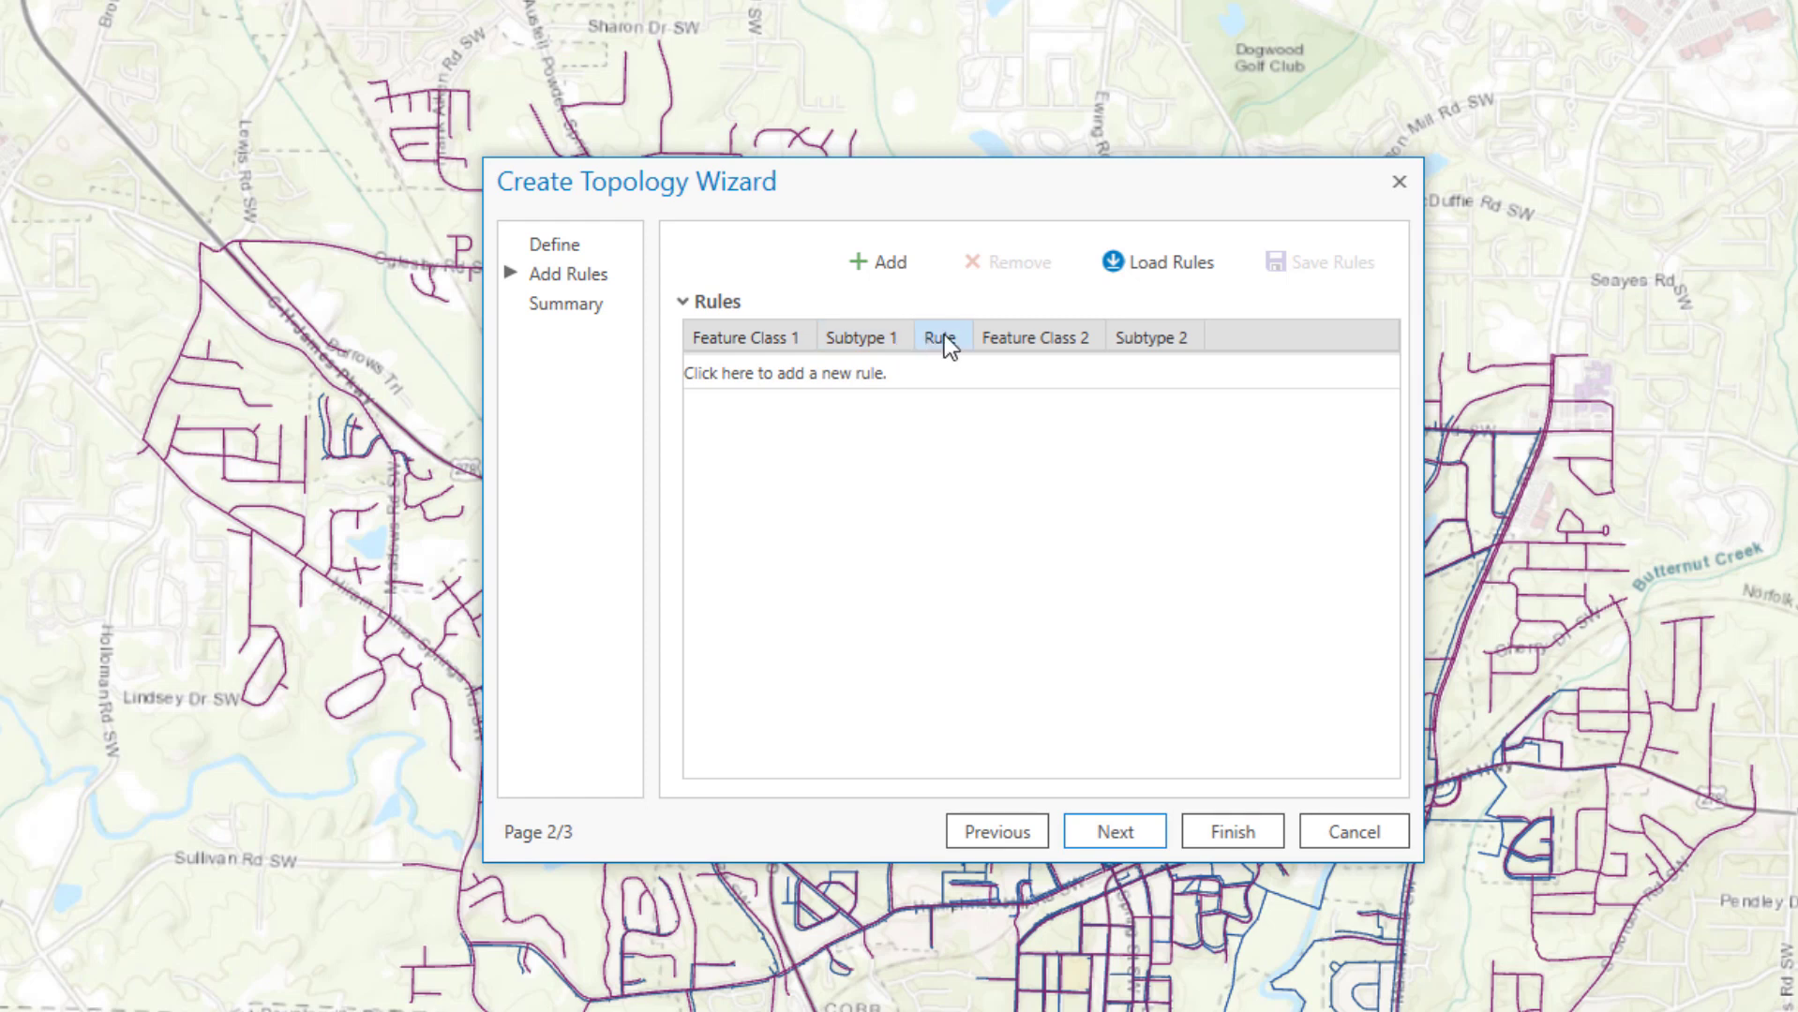
Add a Streets rule: City subtype Must Not Intersect (Line)
left_click(862, 261)
left_click(761, 371)
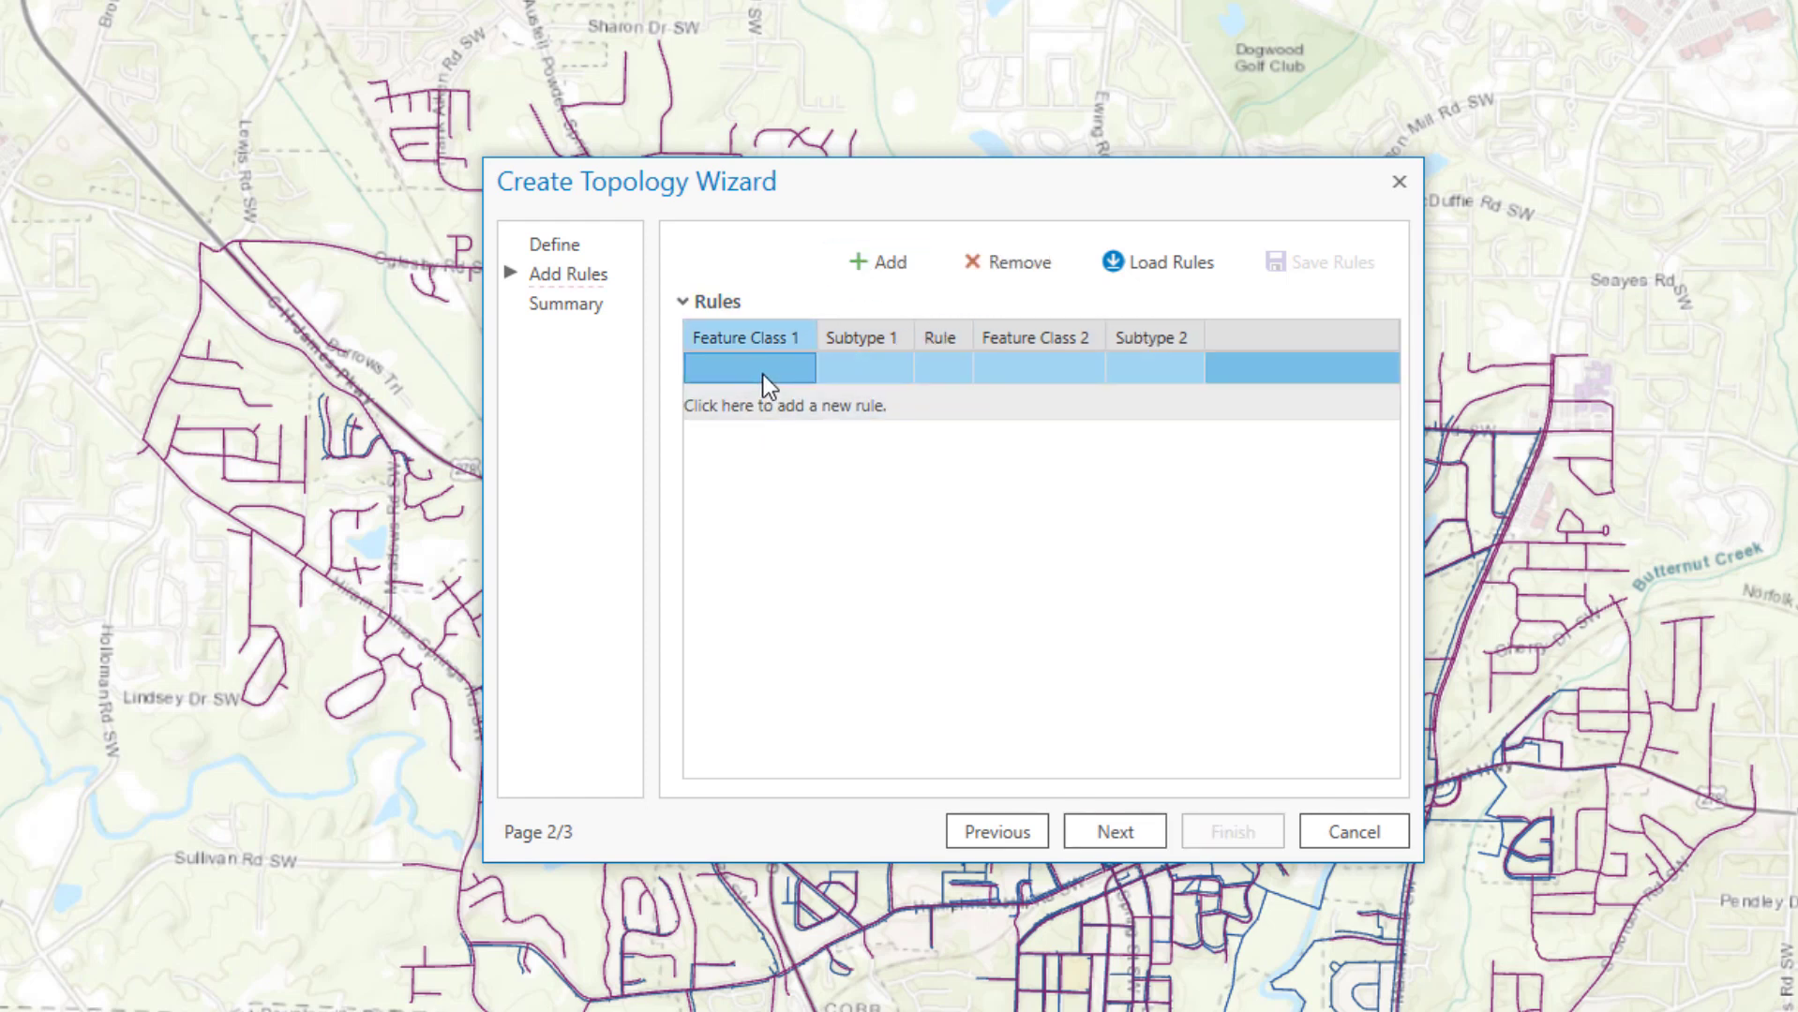
left_click(763, 374)
left_click(763, 374)
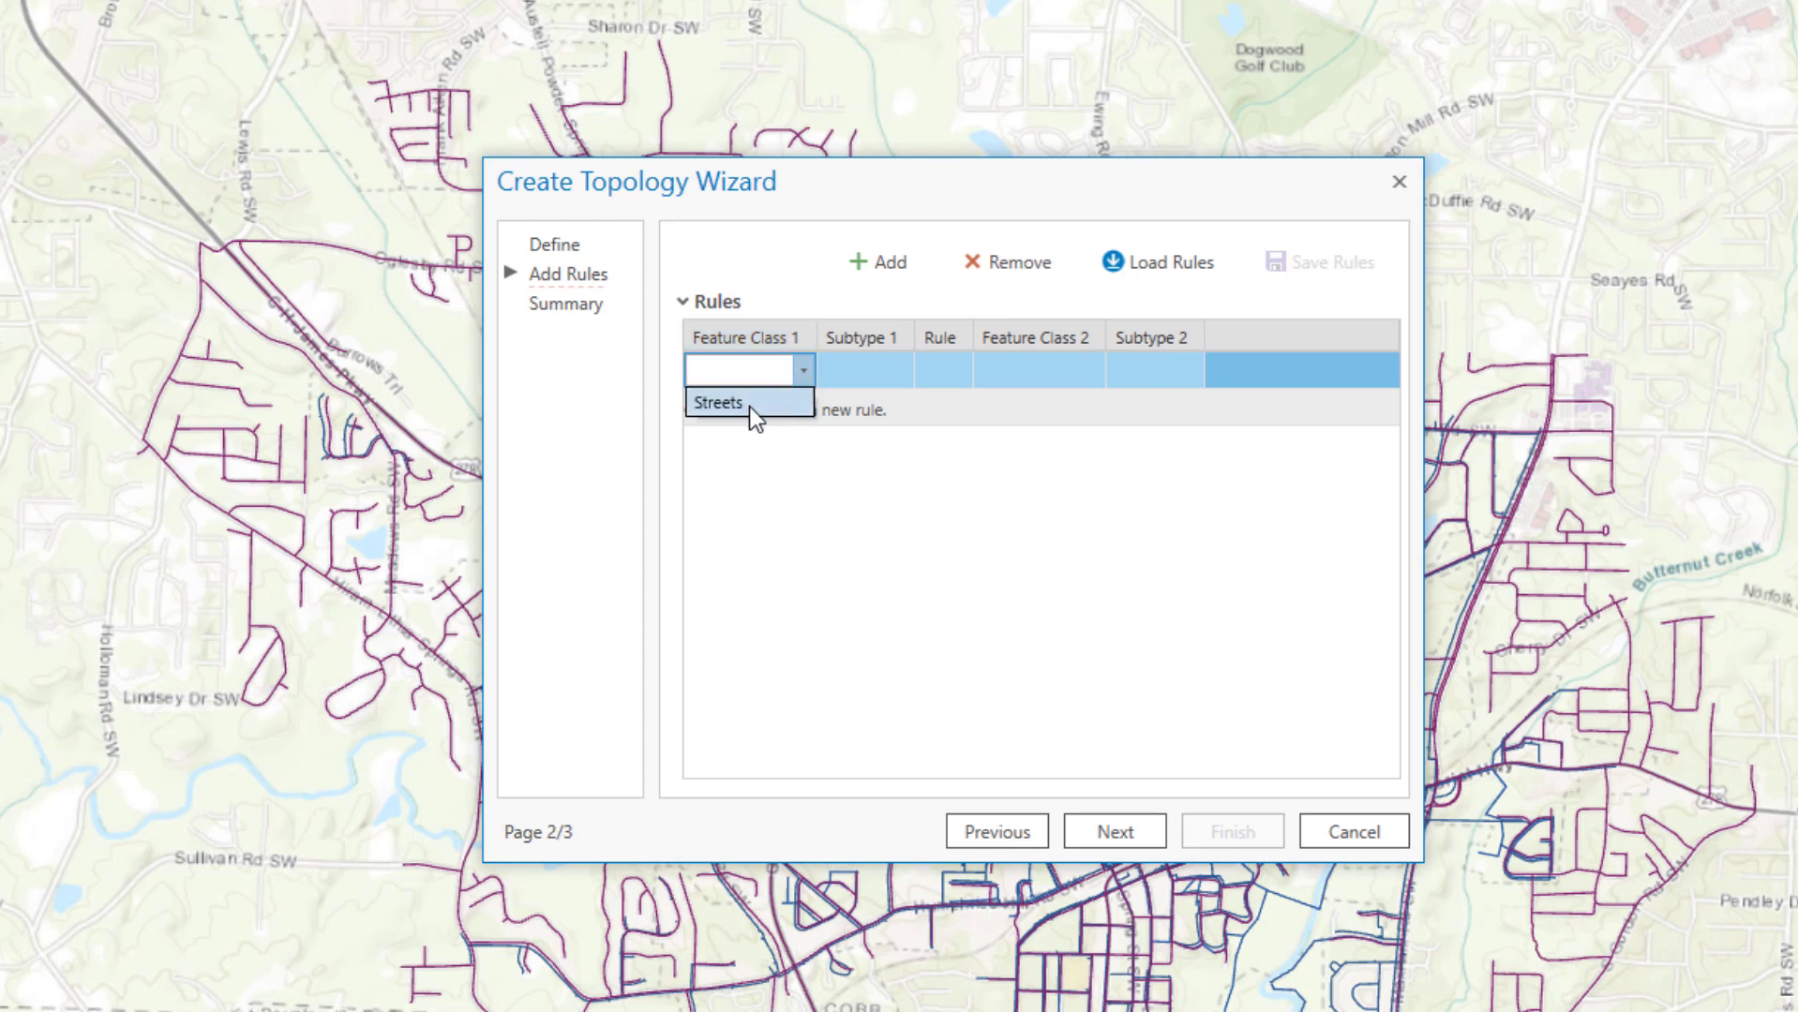
left_click(749, 404)
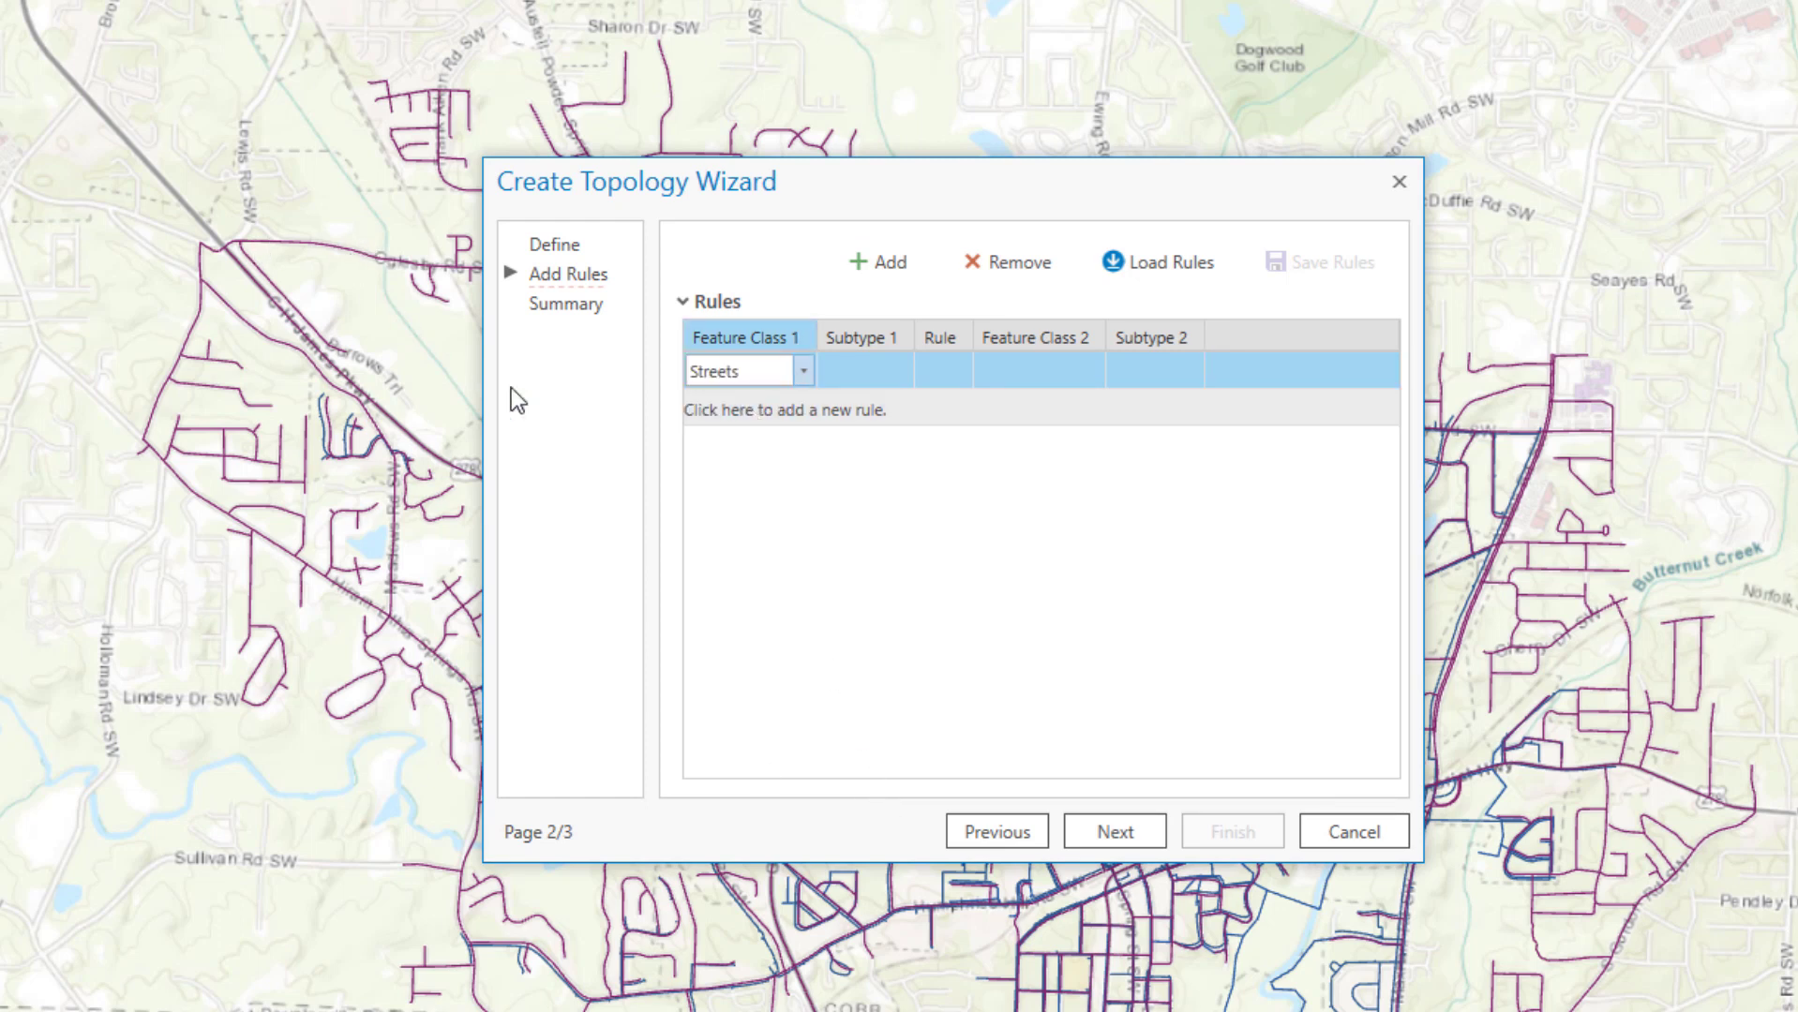
left_click(901, 367)
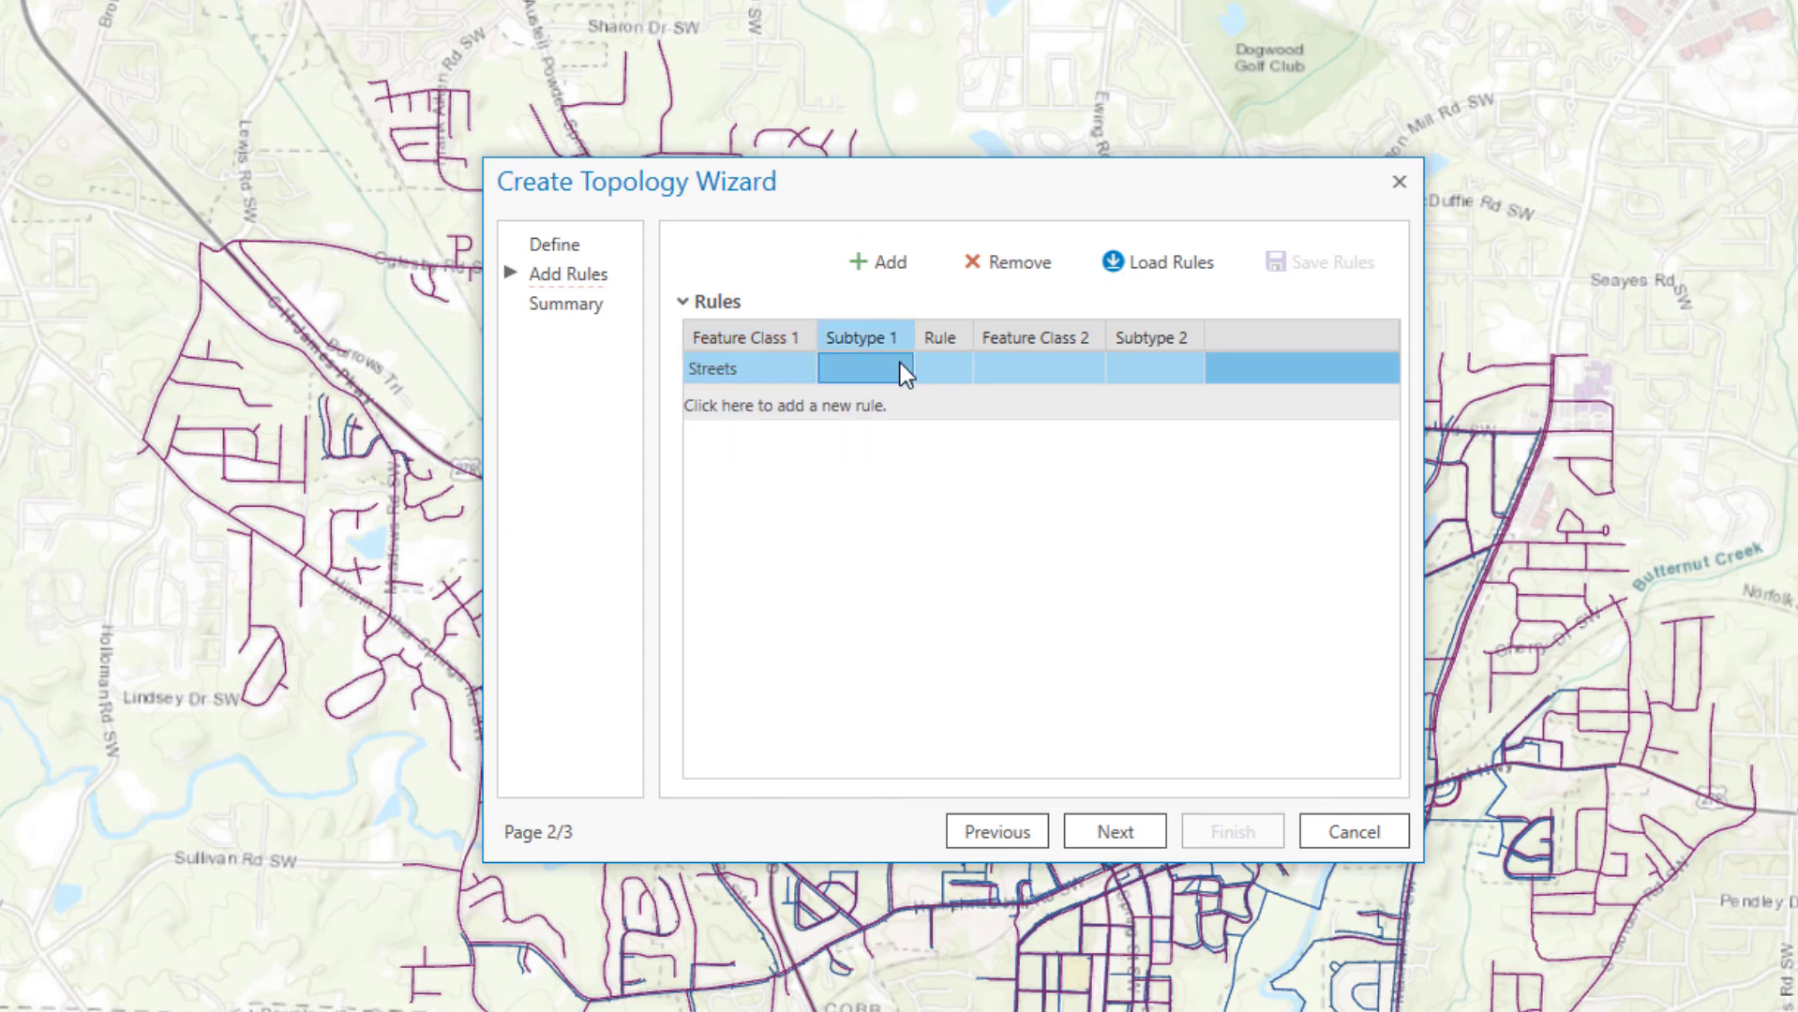
left_click(901, 368)
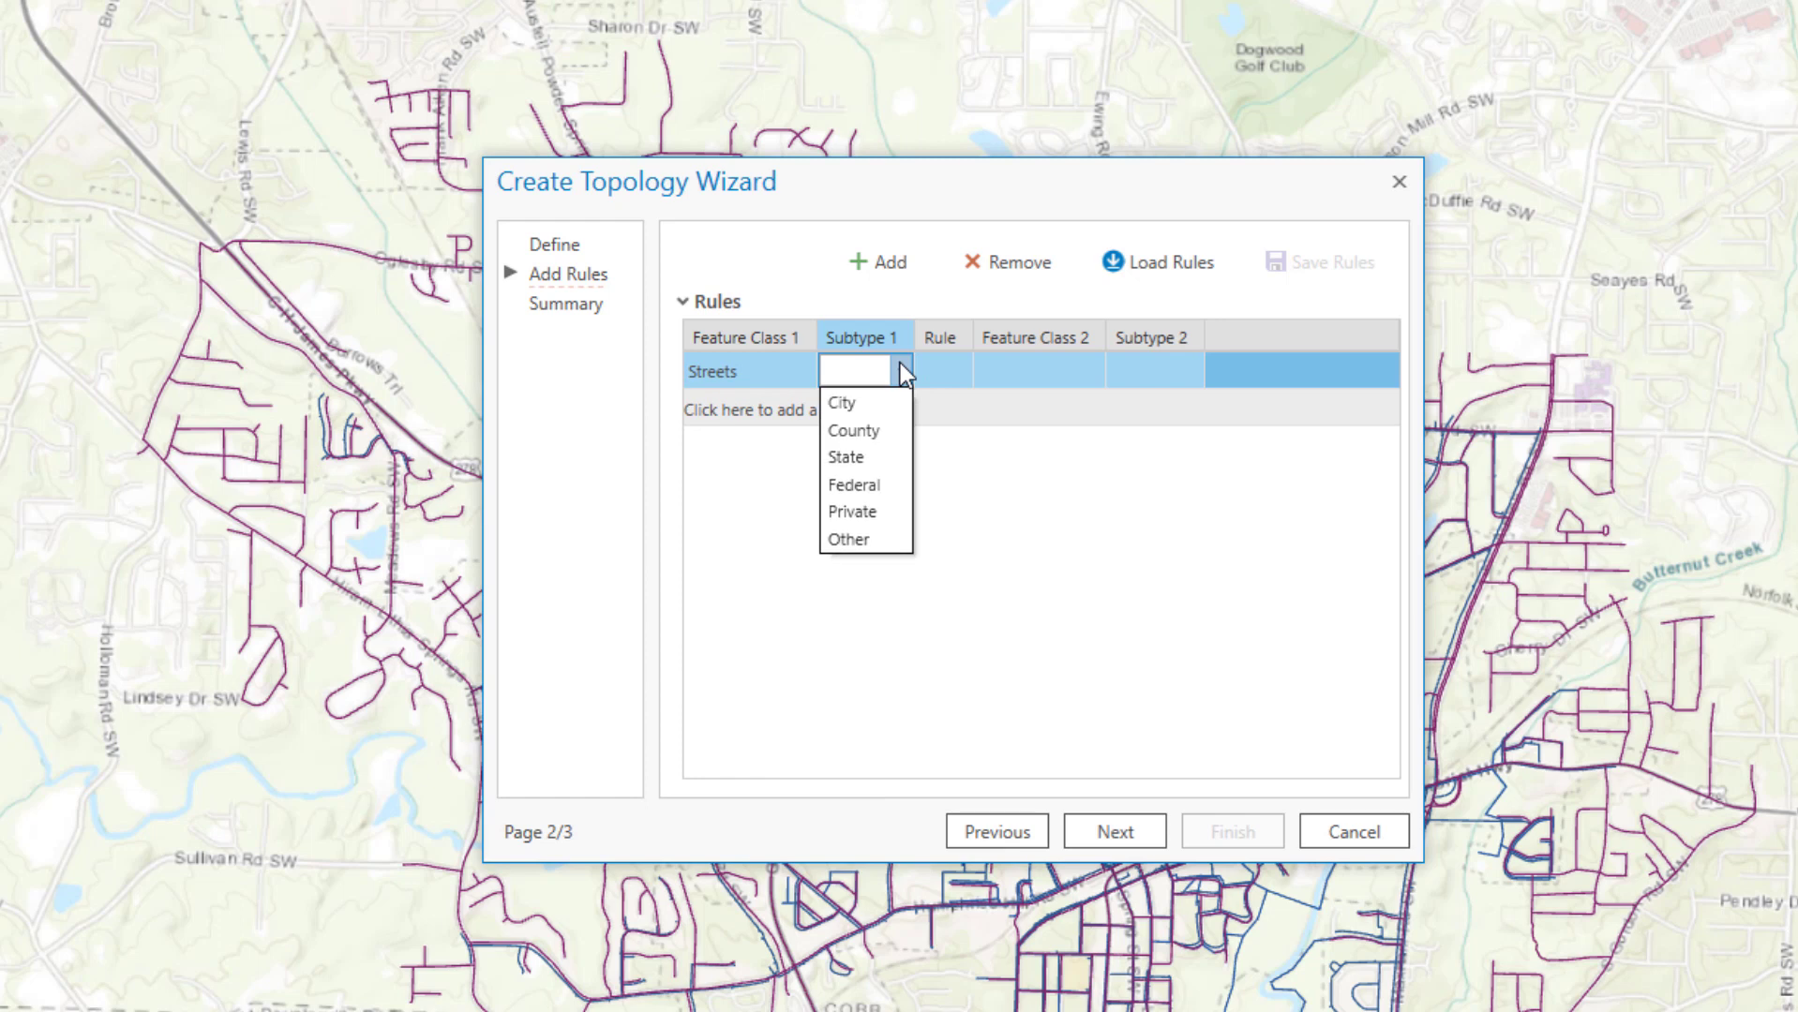
left_click(852, 405)
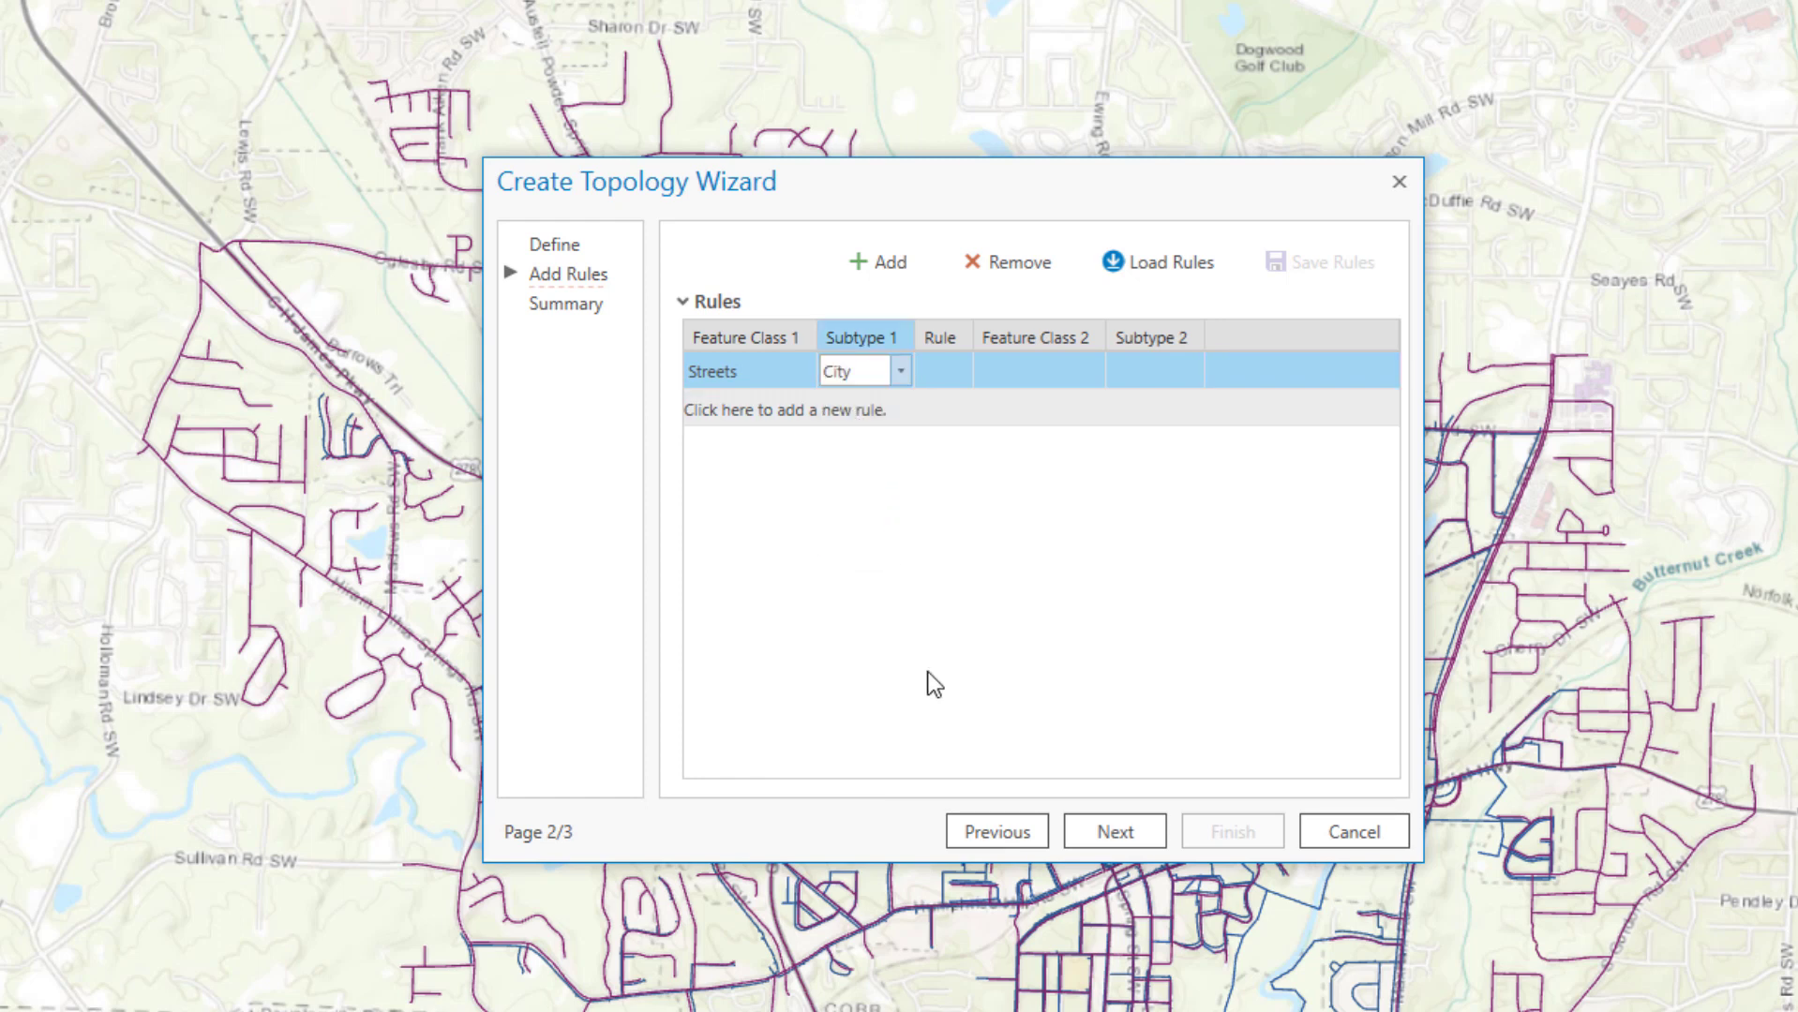
left_click(931, 372)
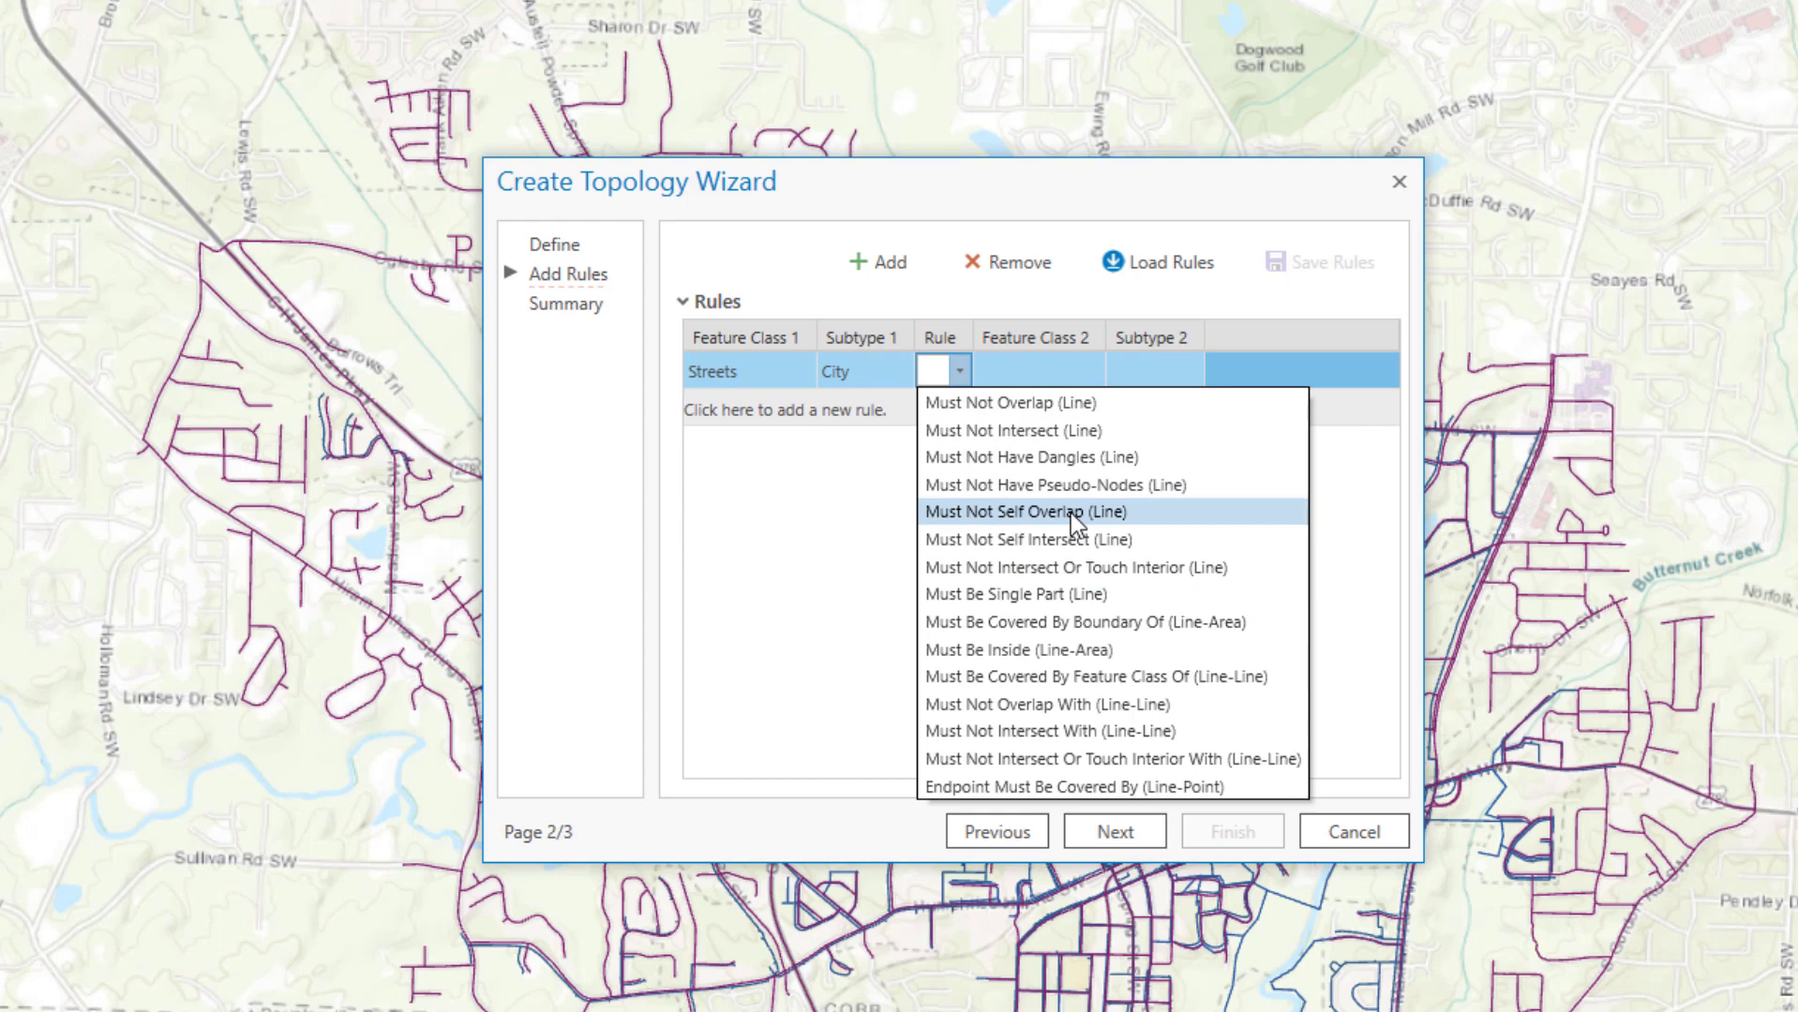
left_click(1067, 441)
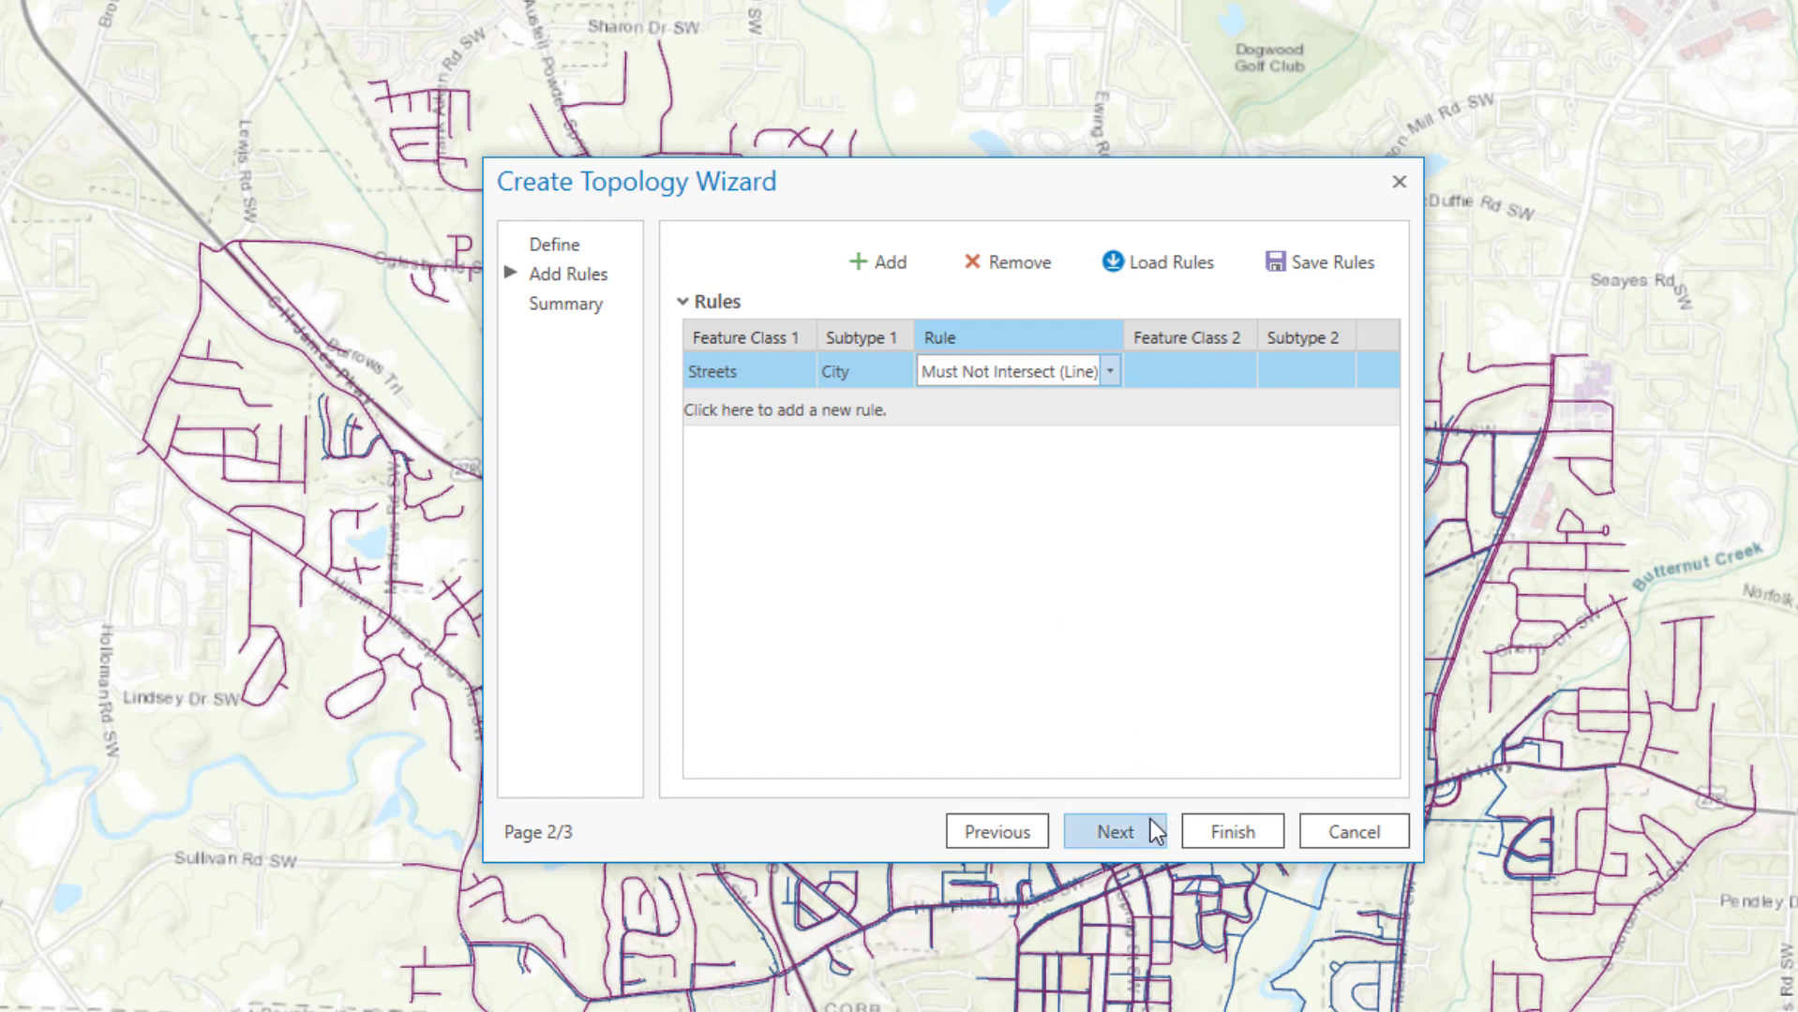
Add a Streets rule: State subtype Must Not Self Overlap (Line)
left_click(916, 271)
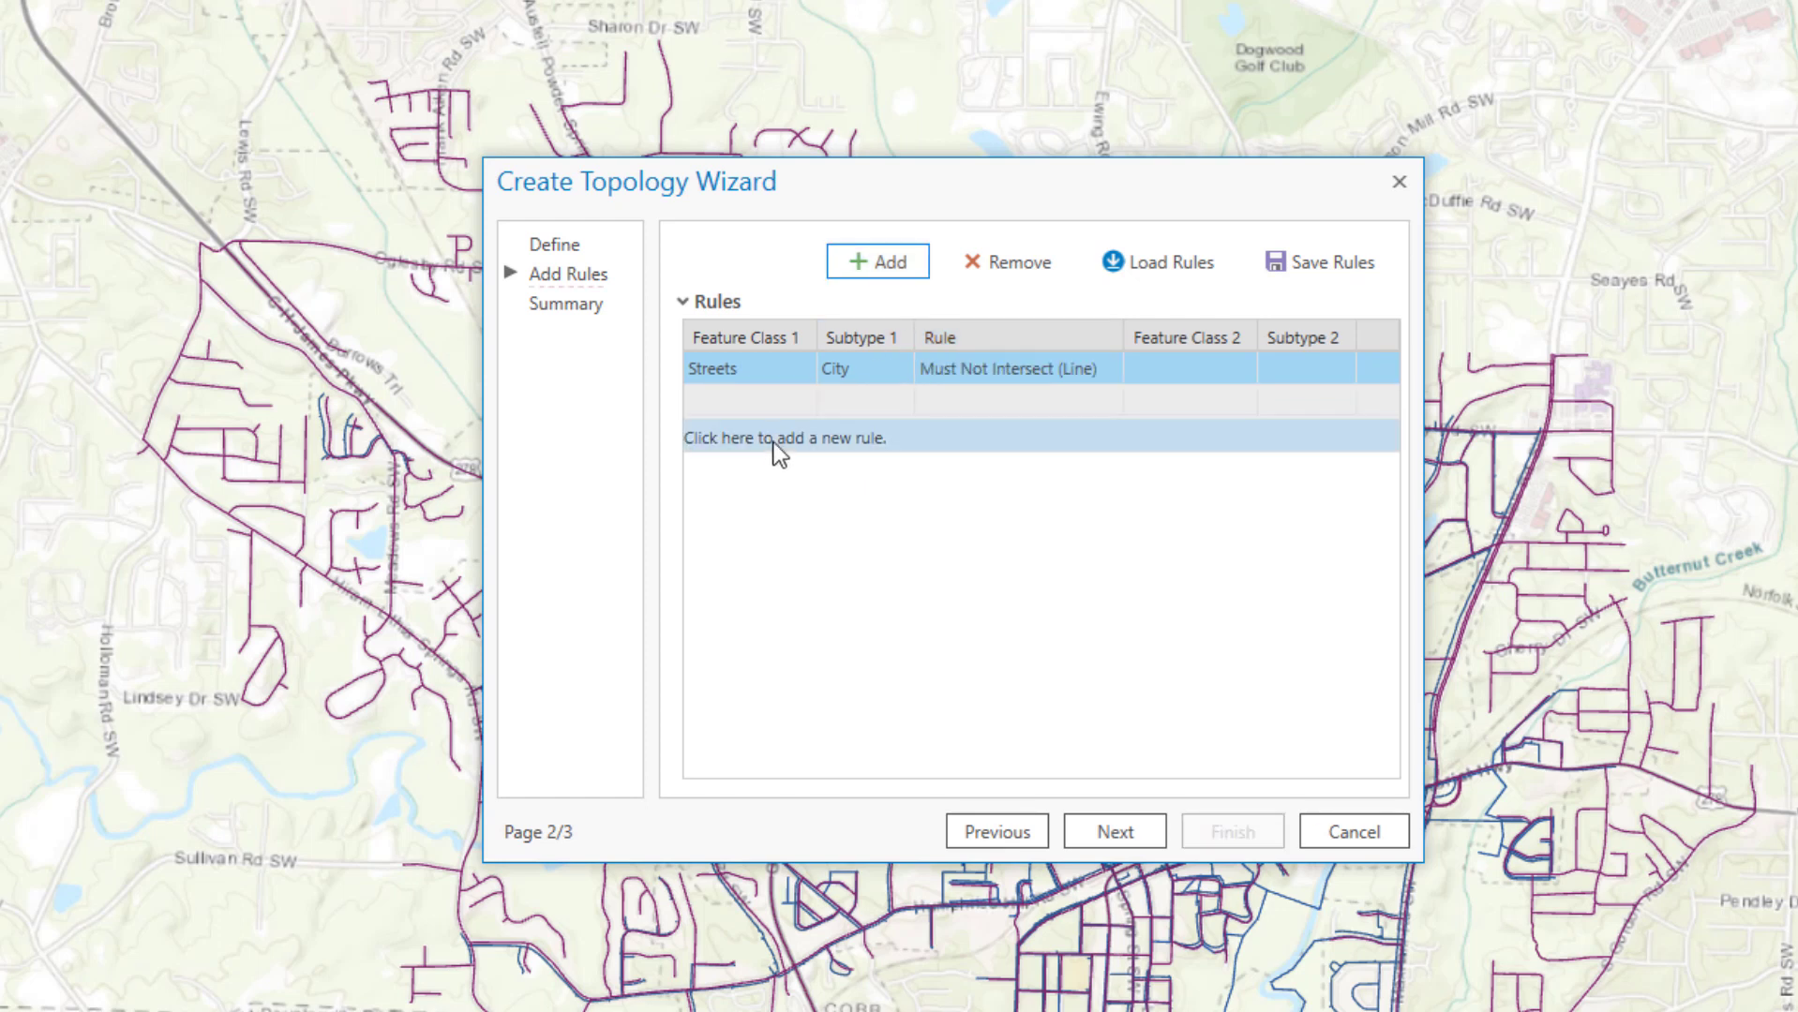
left_click(882, 262)
left_click(769, 400)
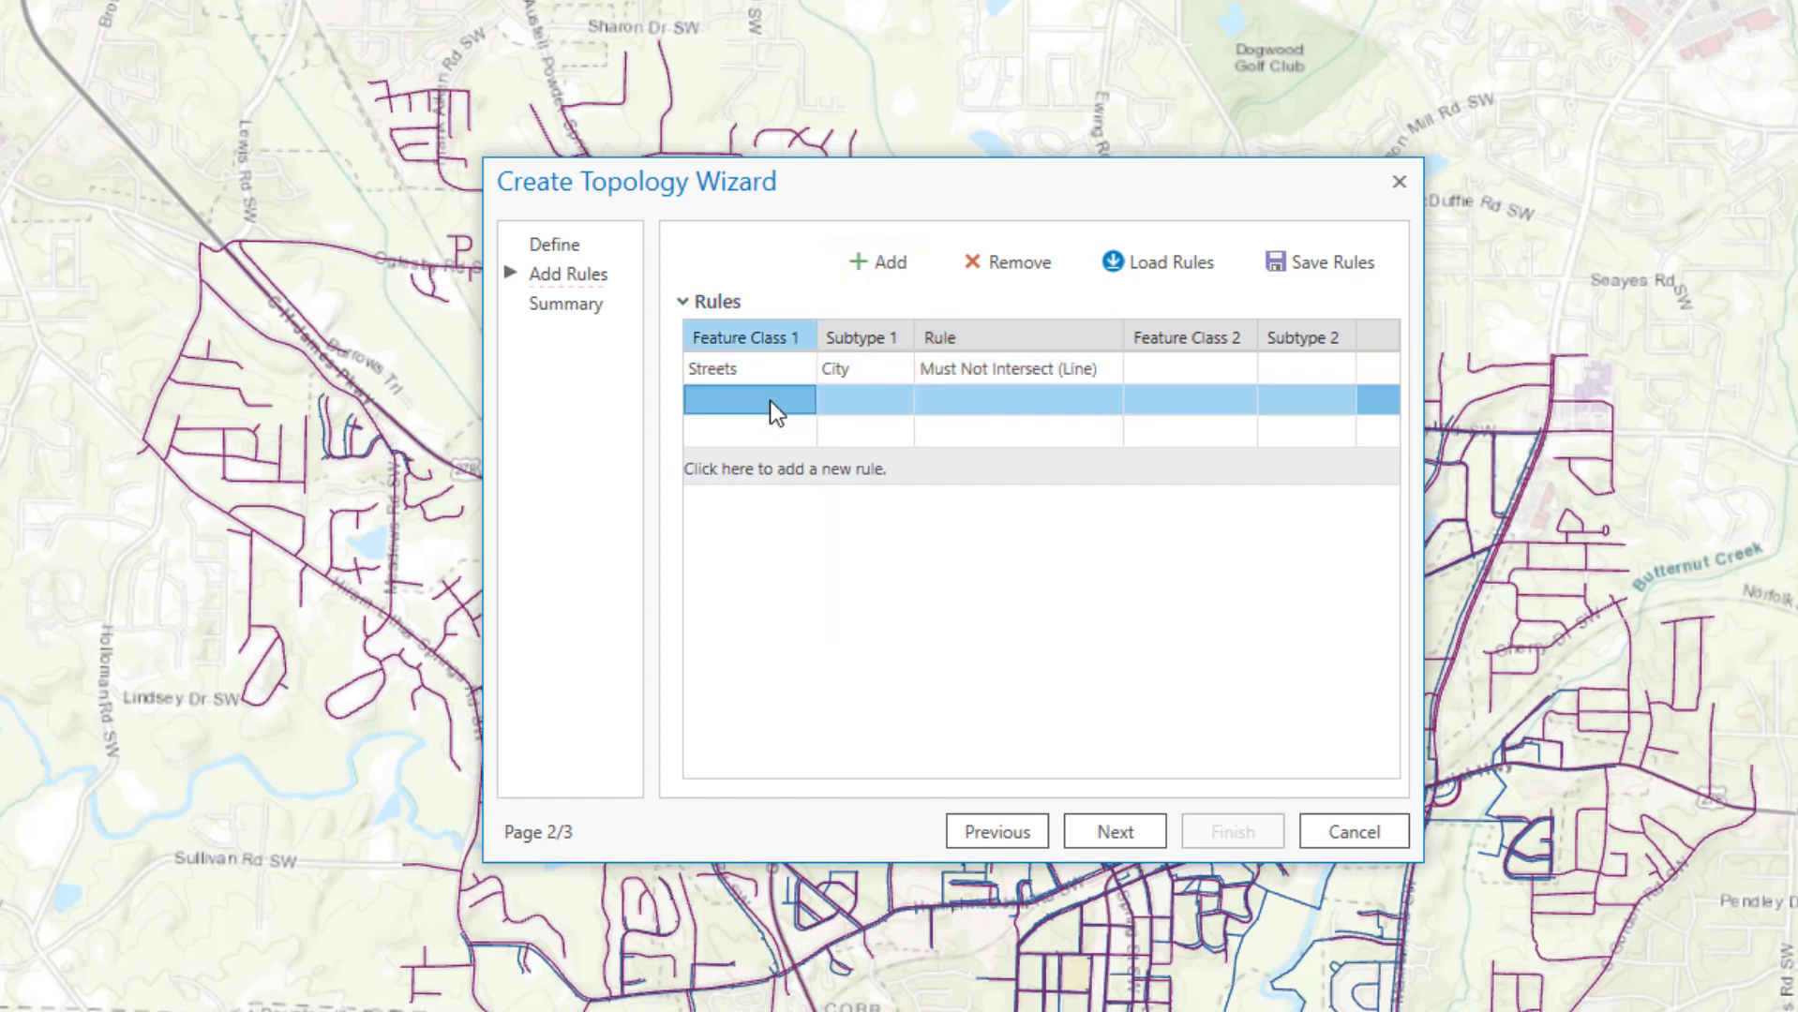
left_click(774, 400)
left_click(747, 434)
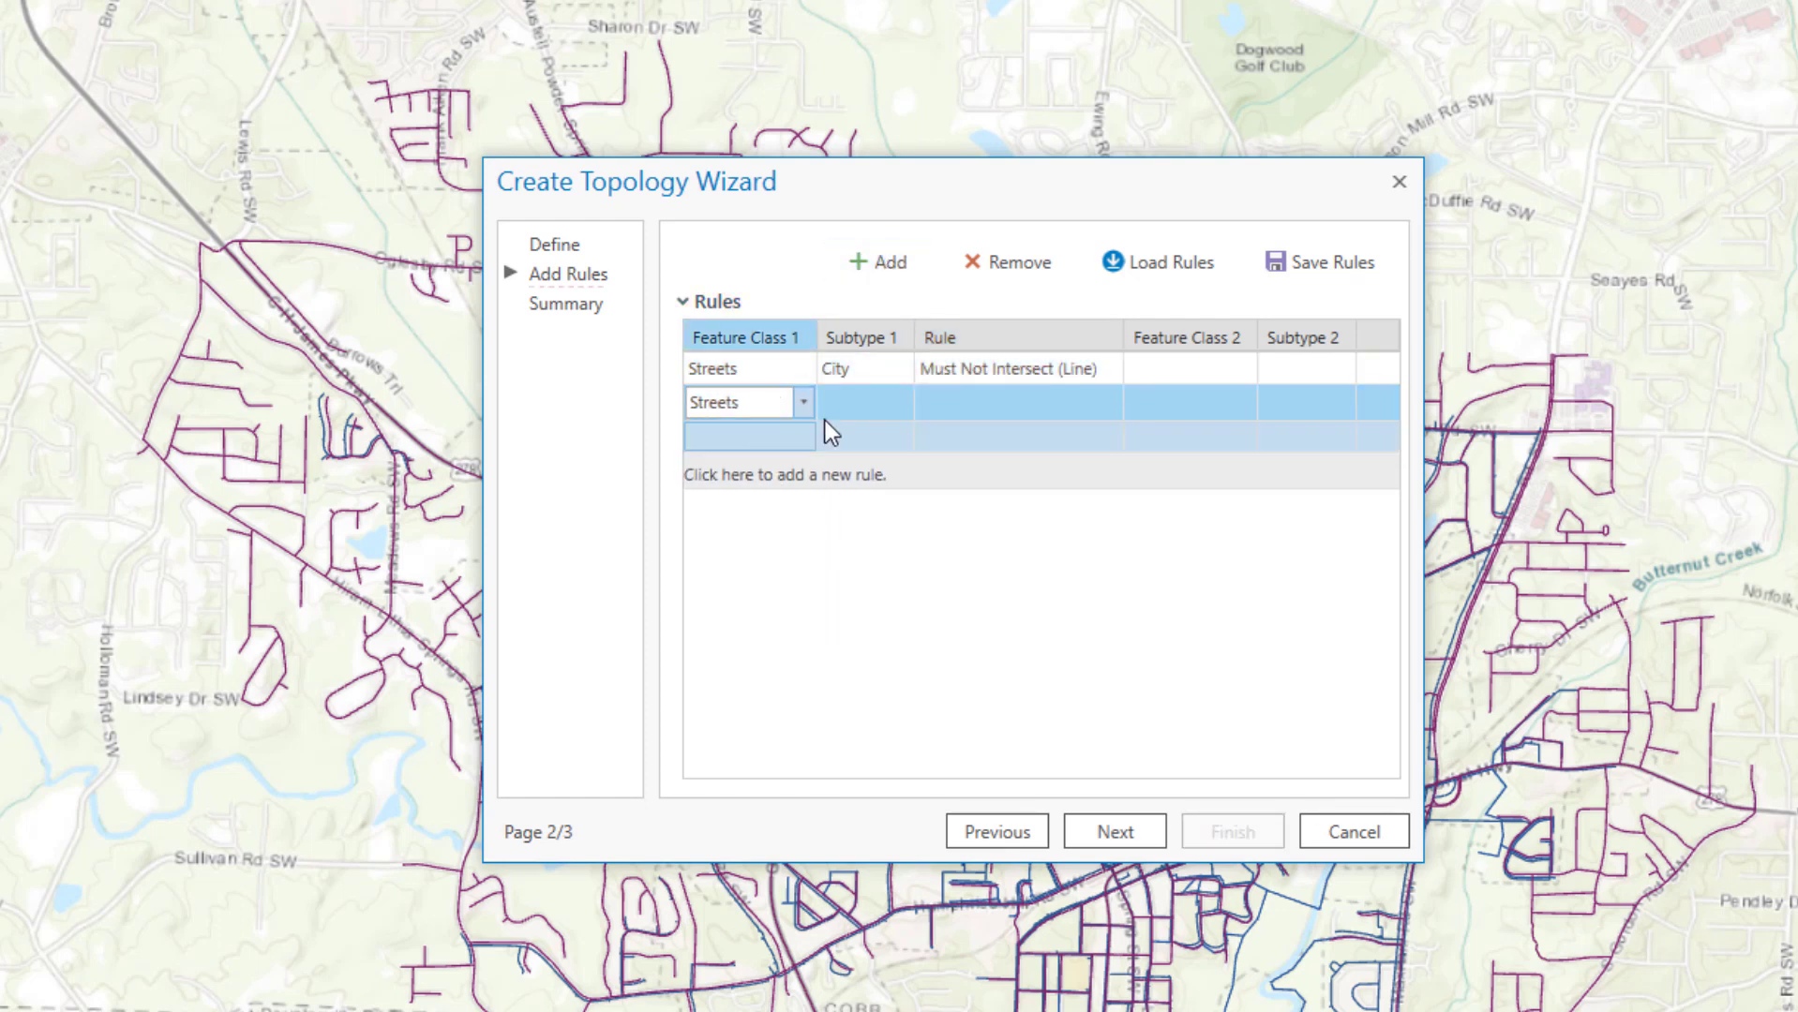
left_click(873, 408)
left_click(875, 408)
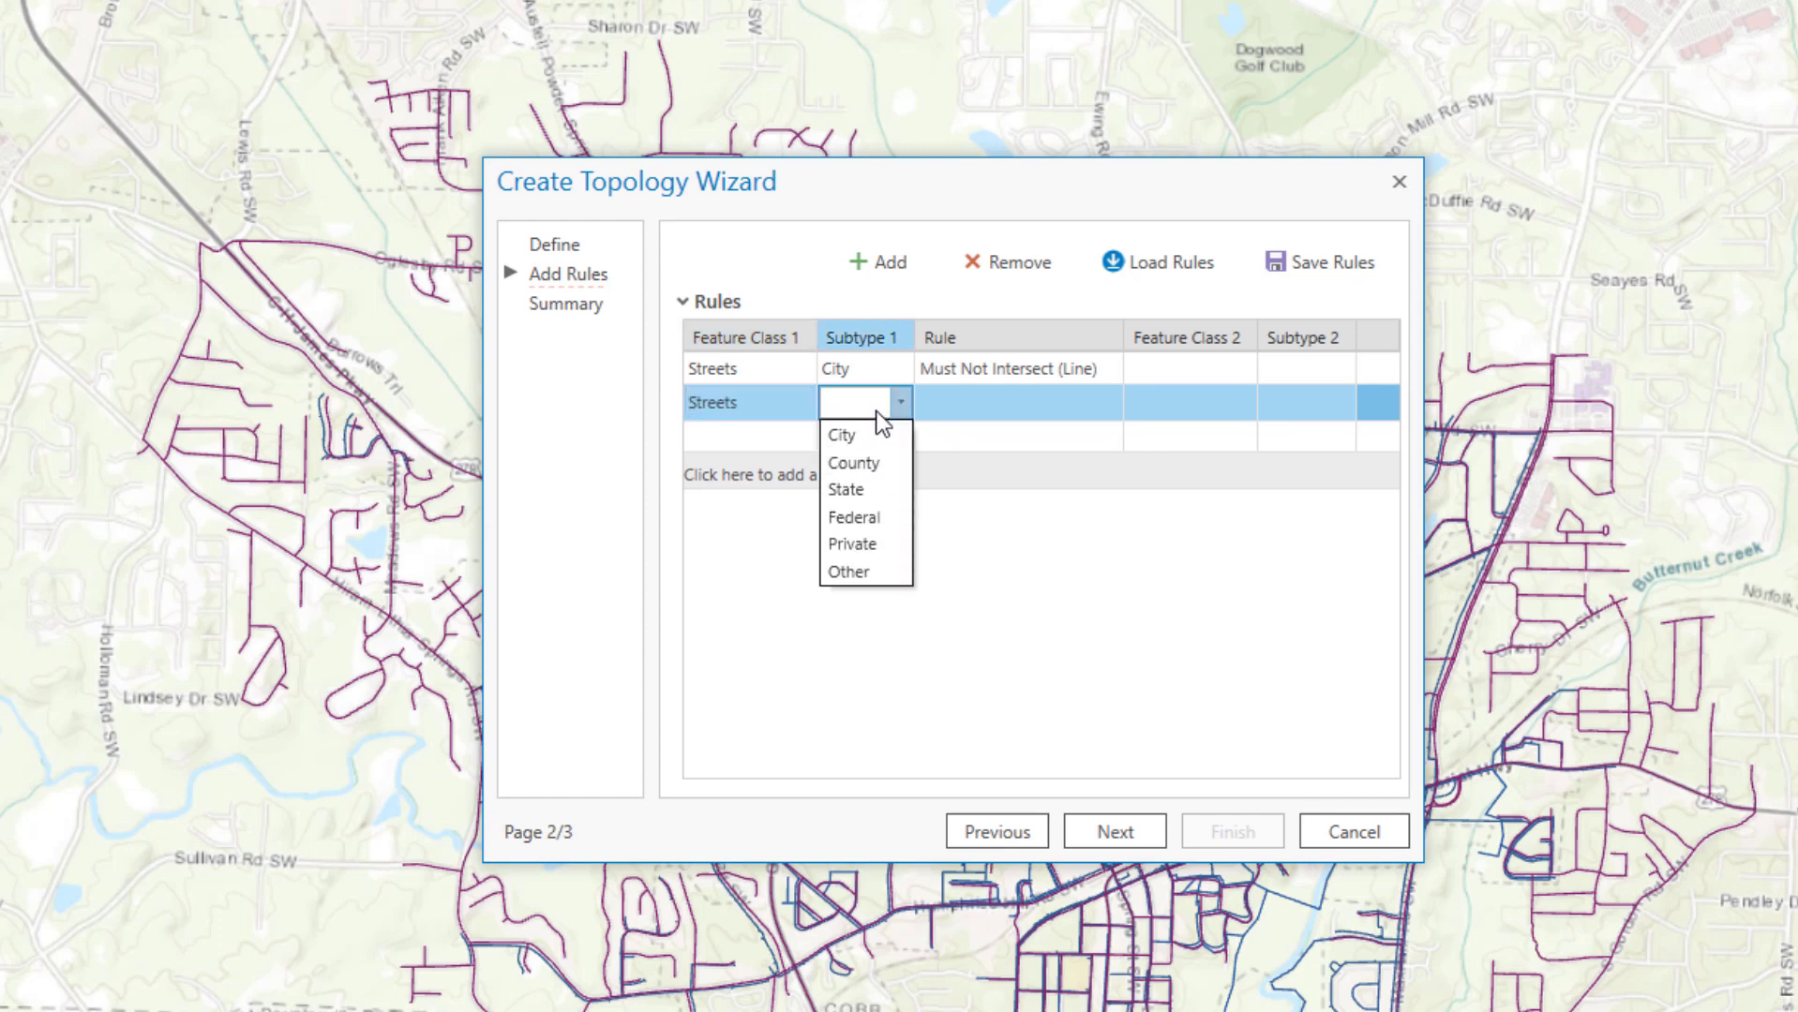
left_click(880, 488)
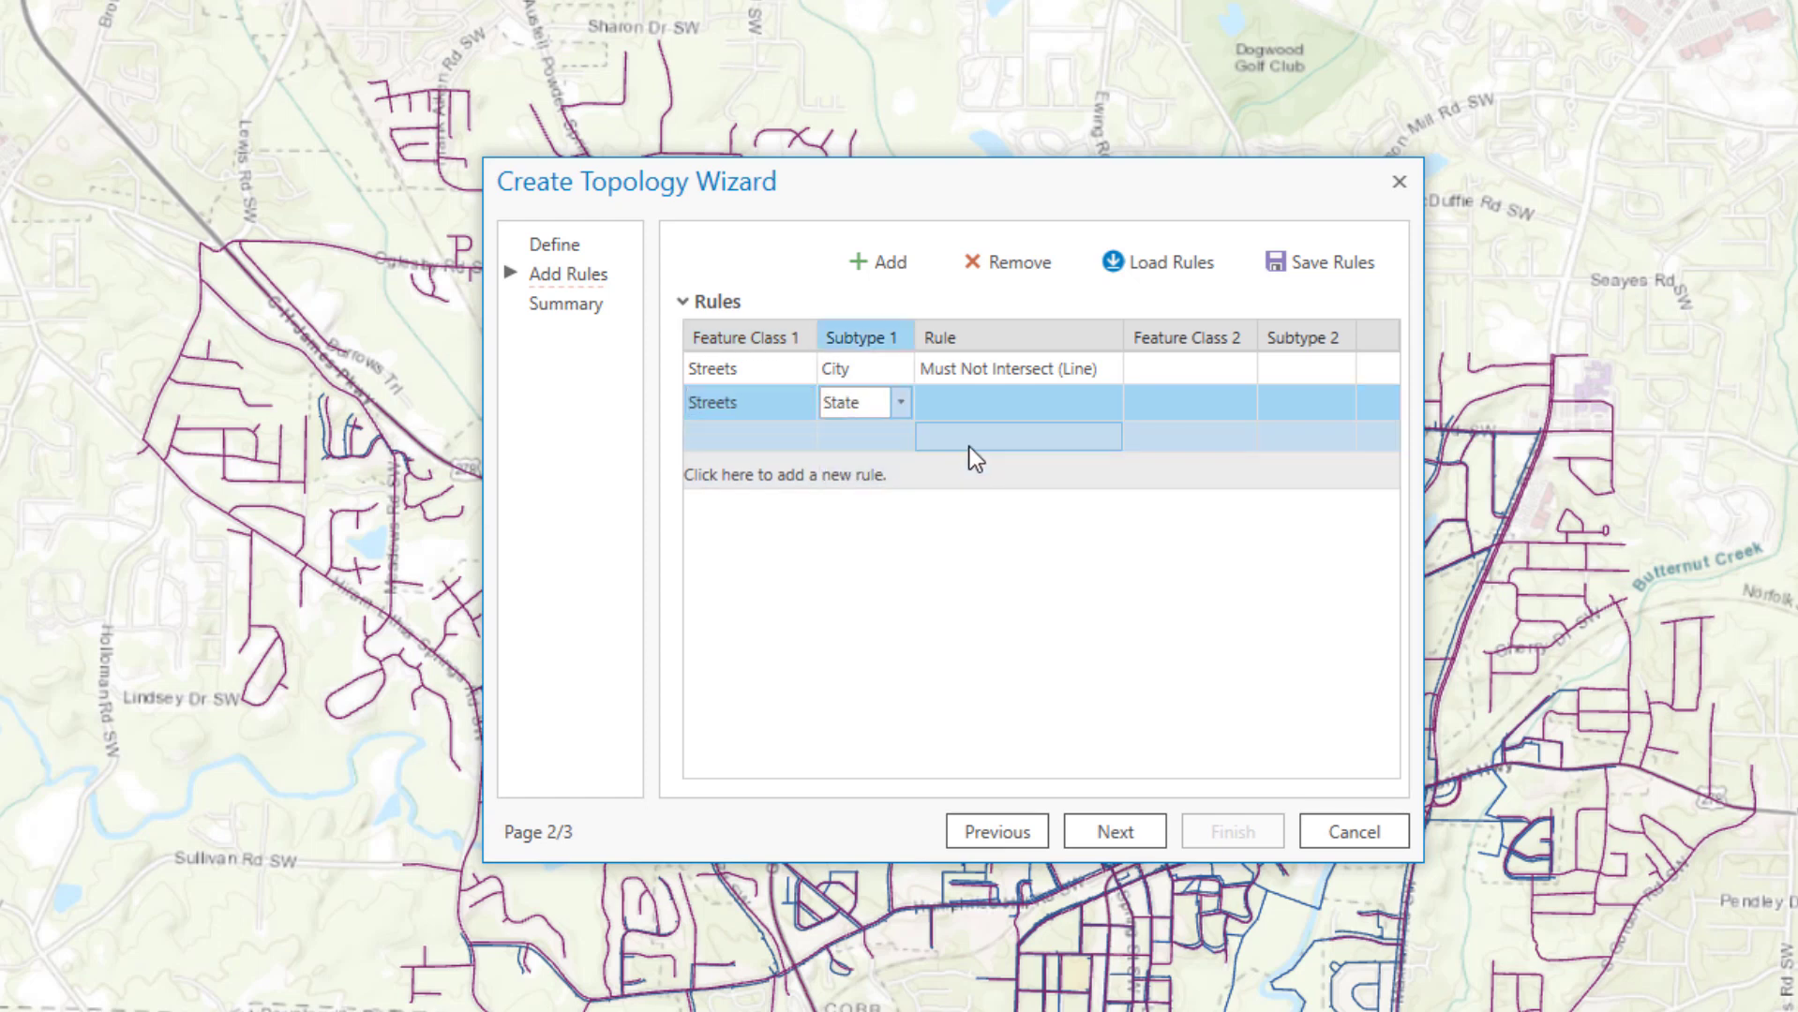
left_click(1003, 396)
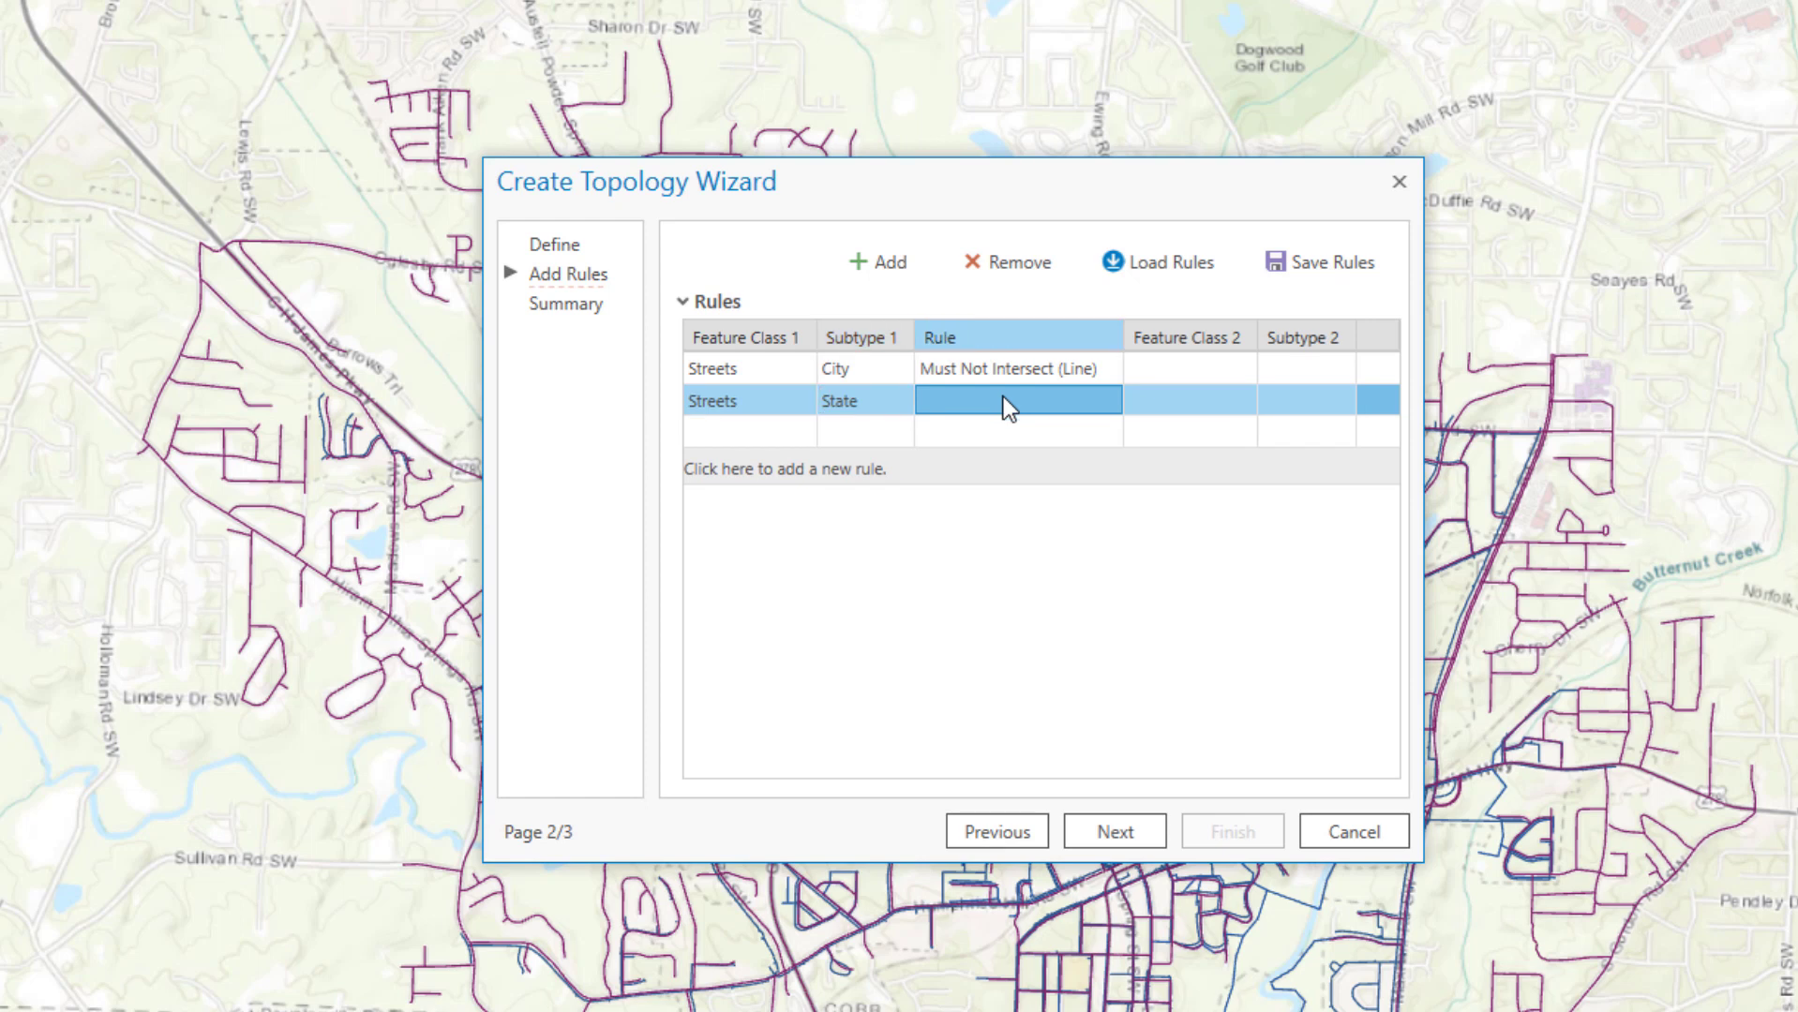
left_click(1003, 397)
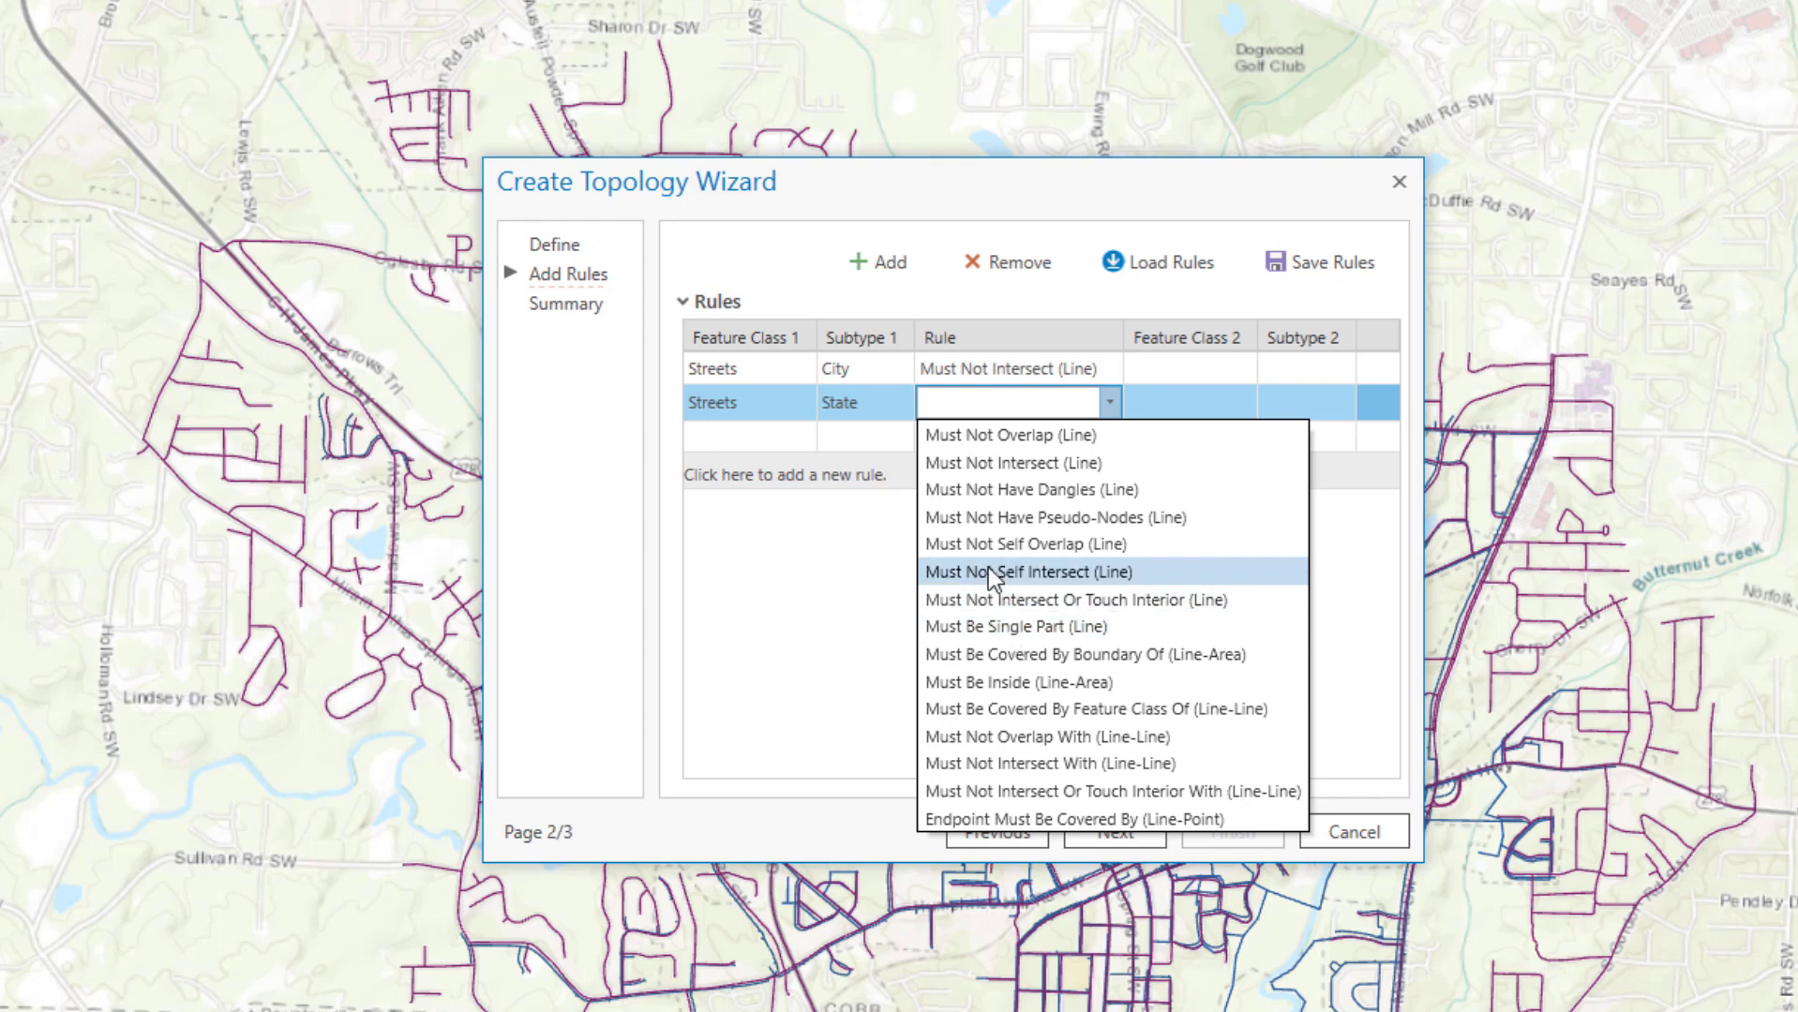
left_click(983, 541)
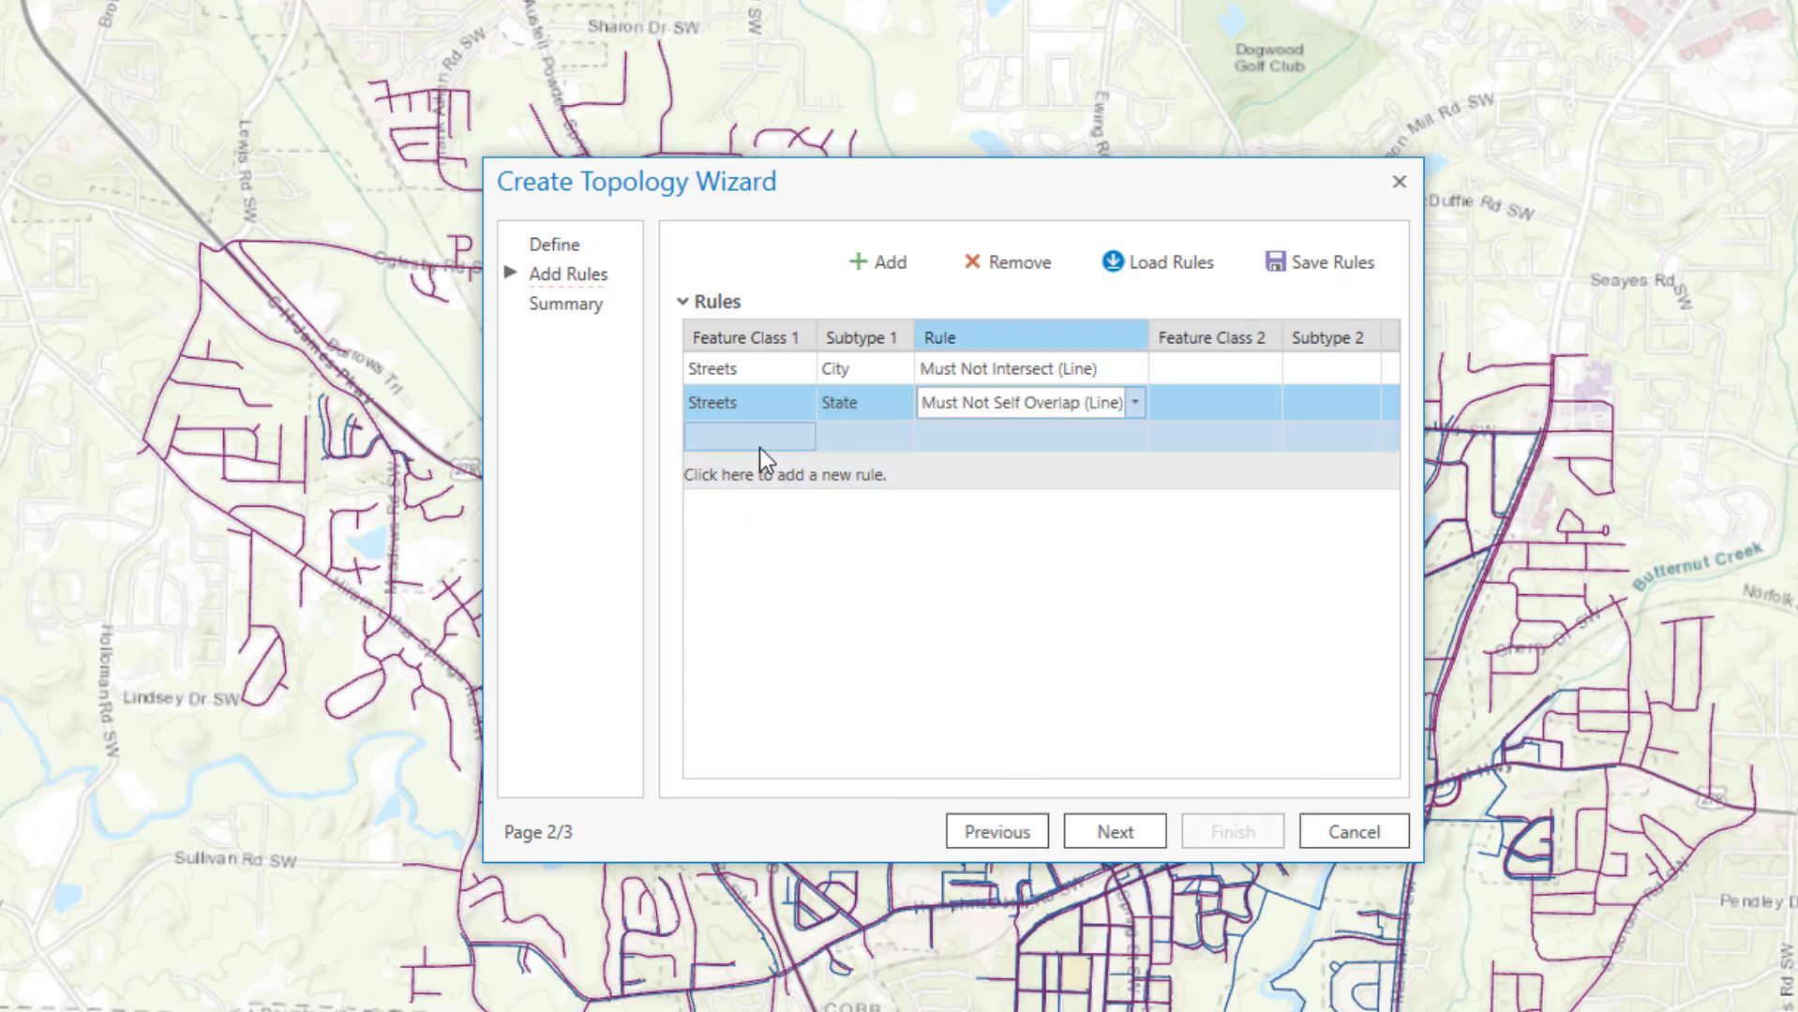
Add a Streets rule: Federal subtype Must Not Have Dangles (Line), then review the summary
left_click(691, 445)
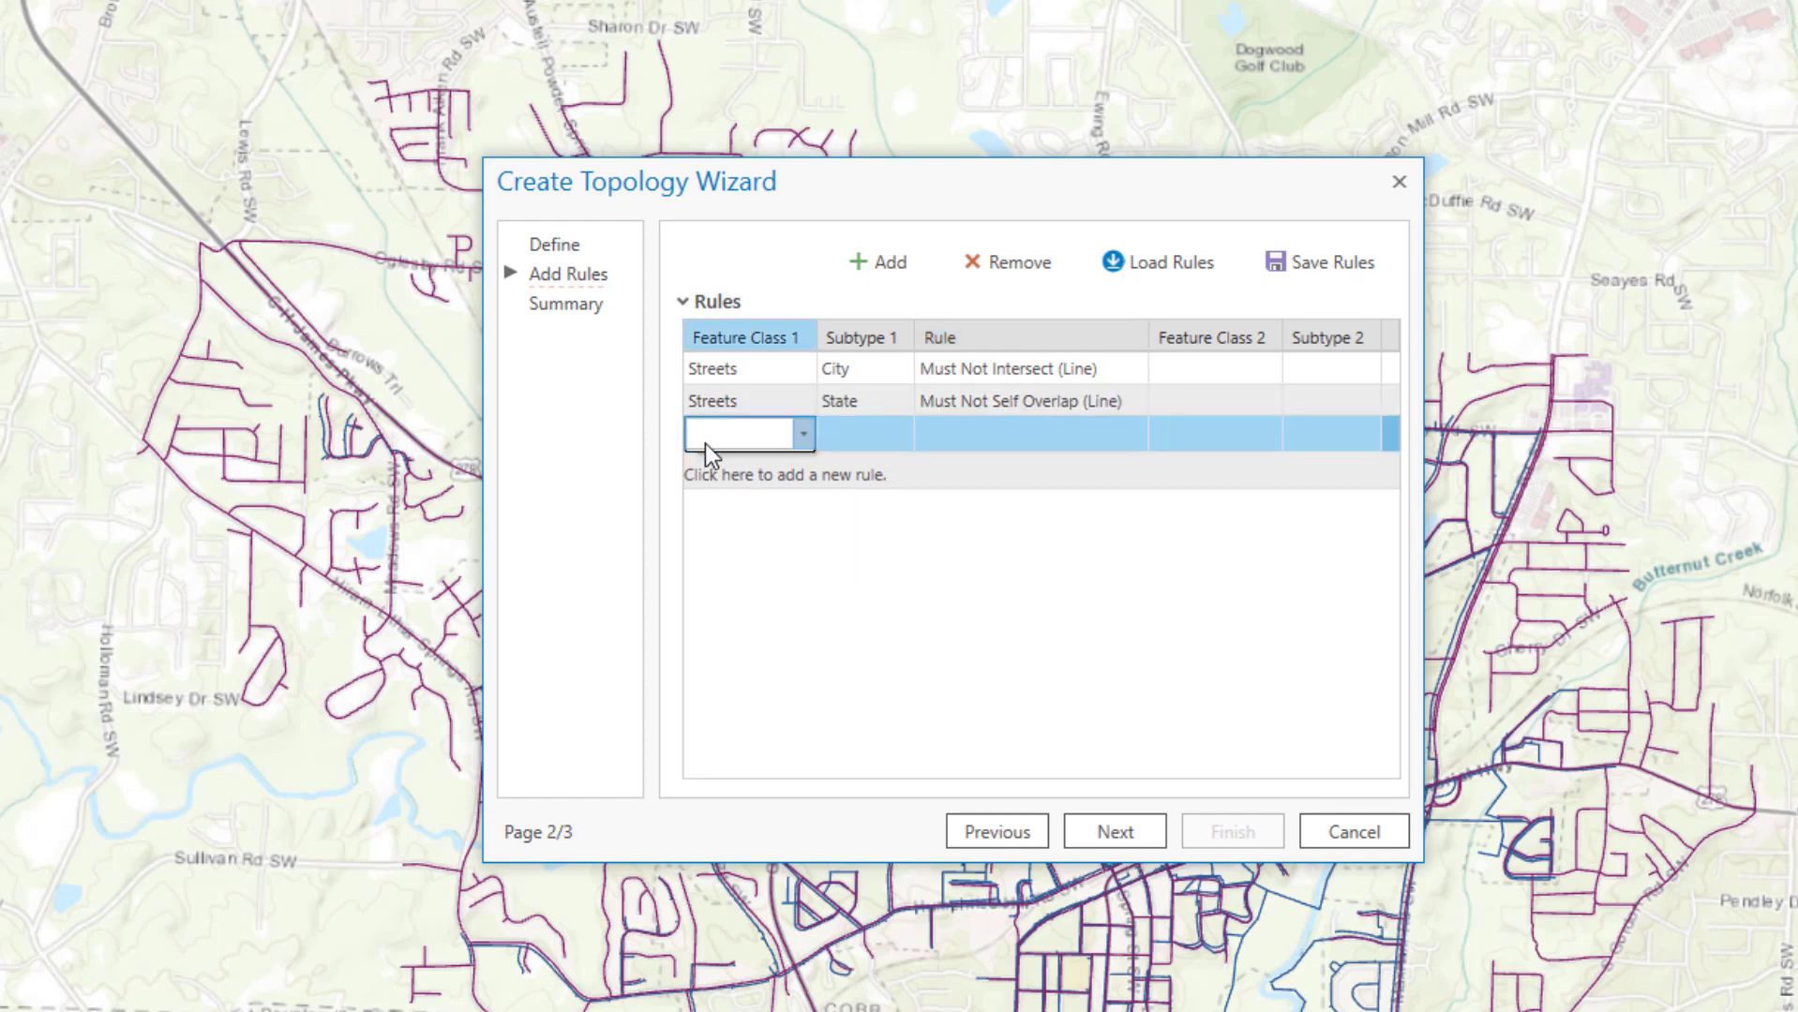
left_click(774, 464)
left_click(860, 437)
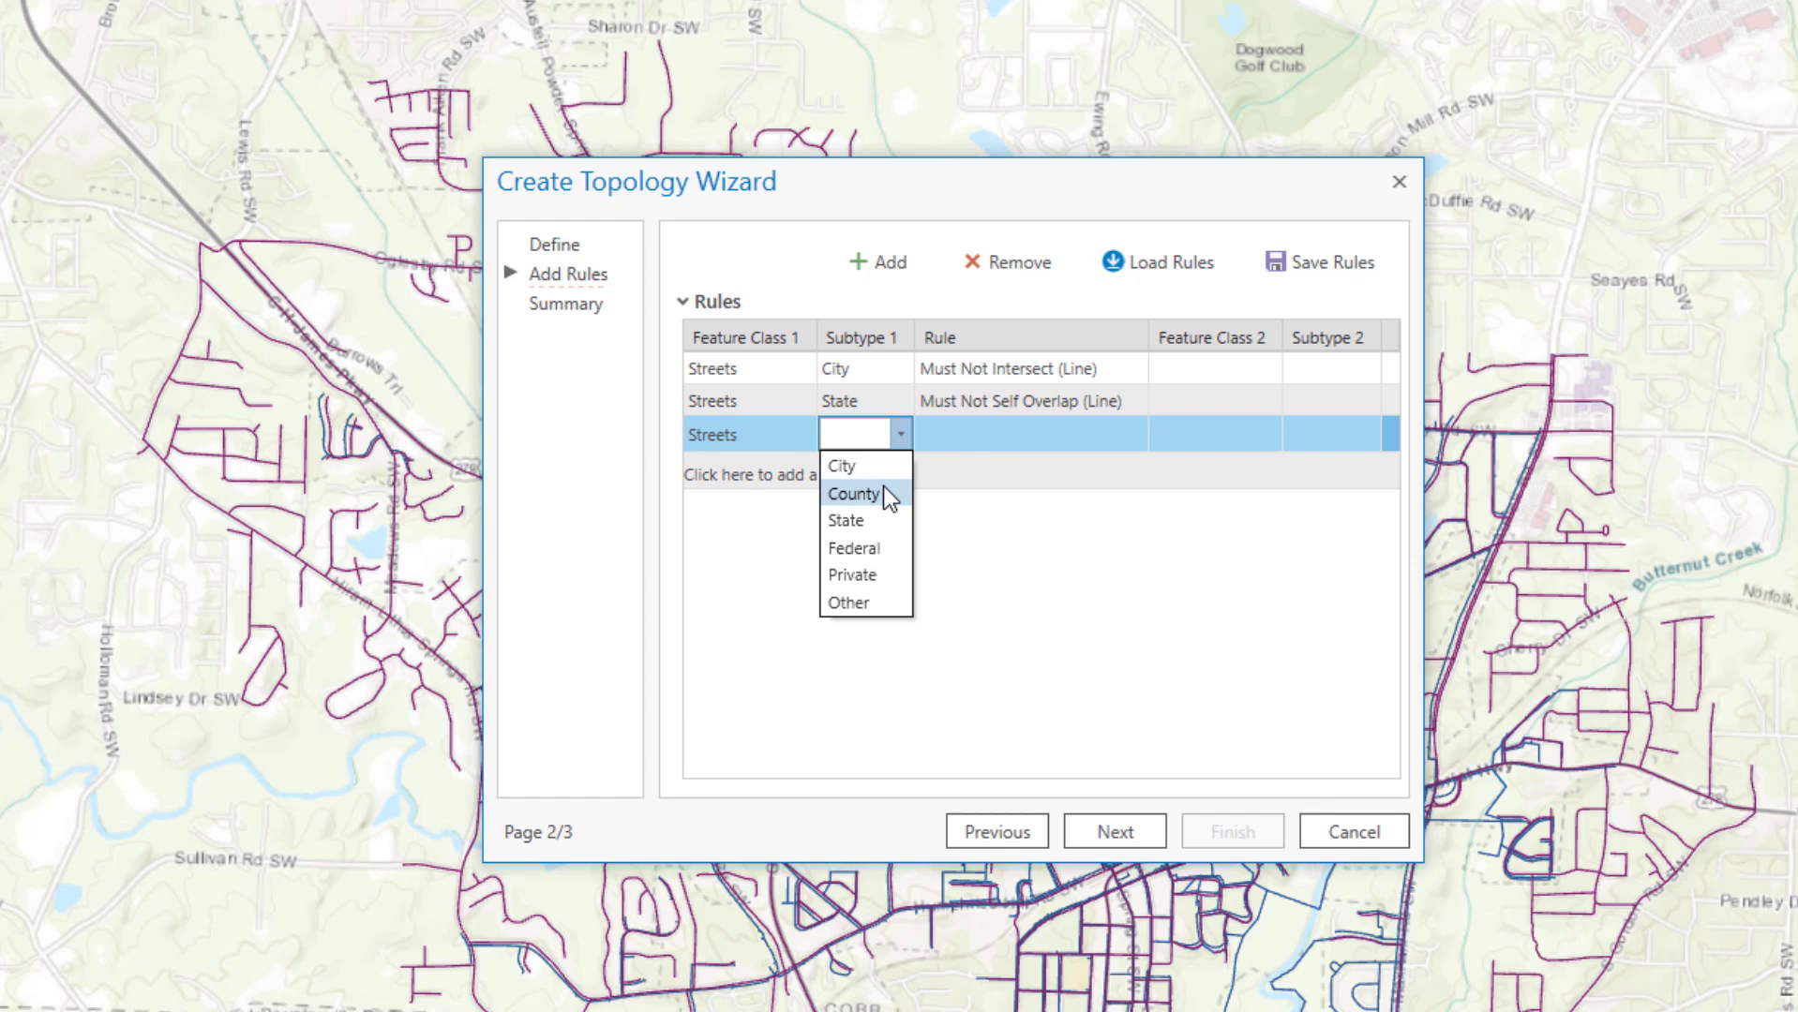
left_click(881, 549)
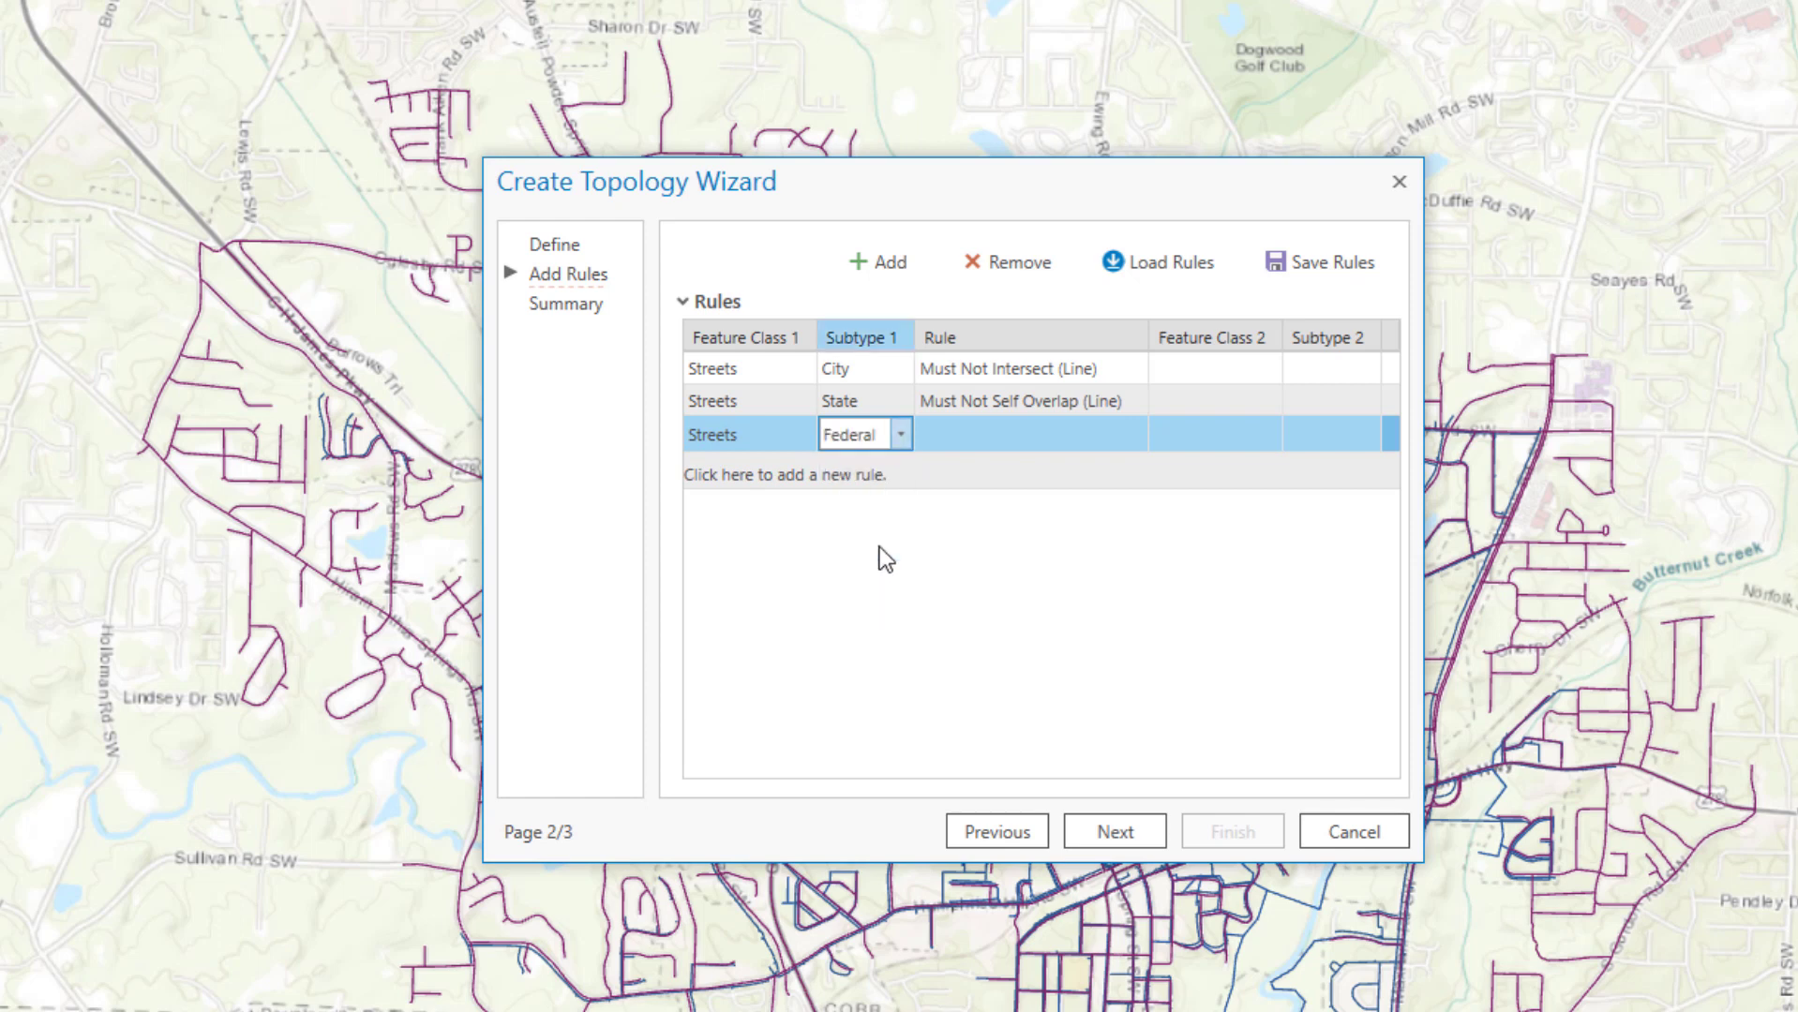
left_click(1021, 436)
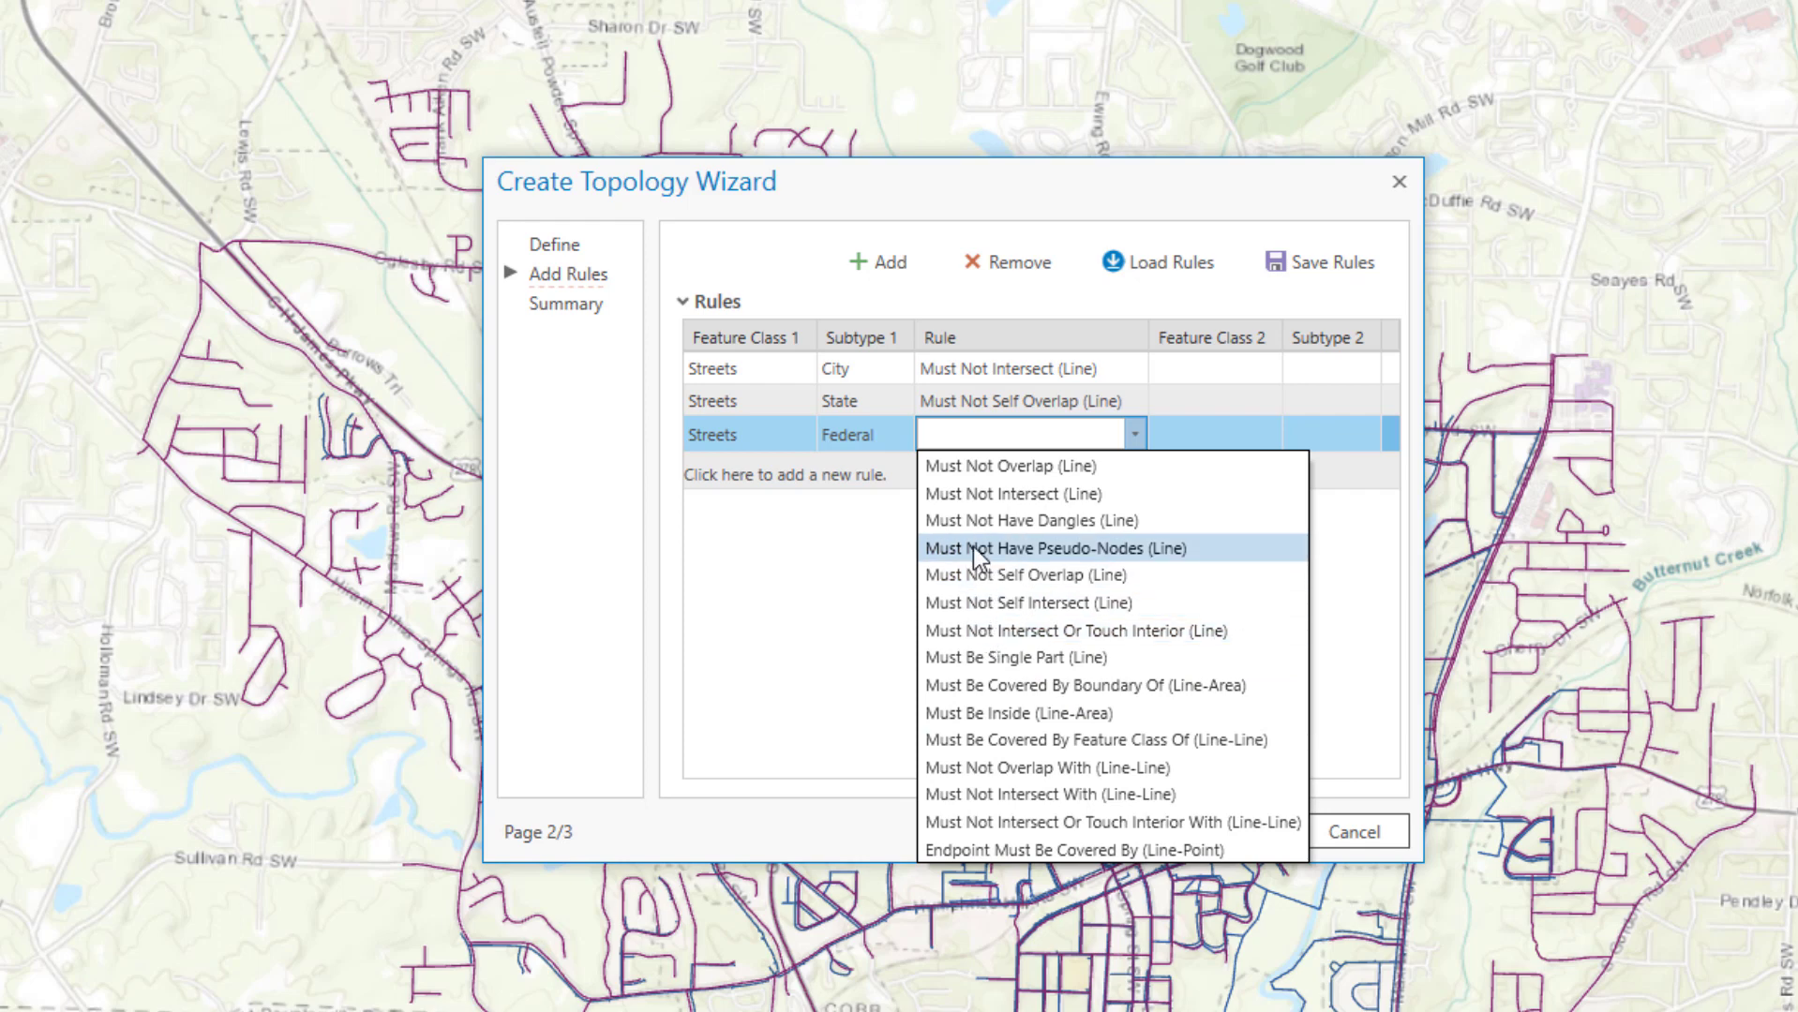
left_click(970, 523)
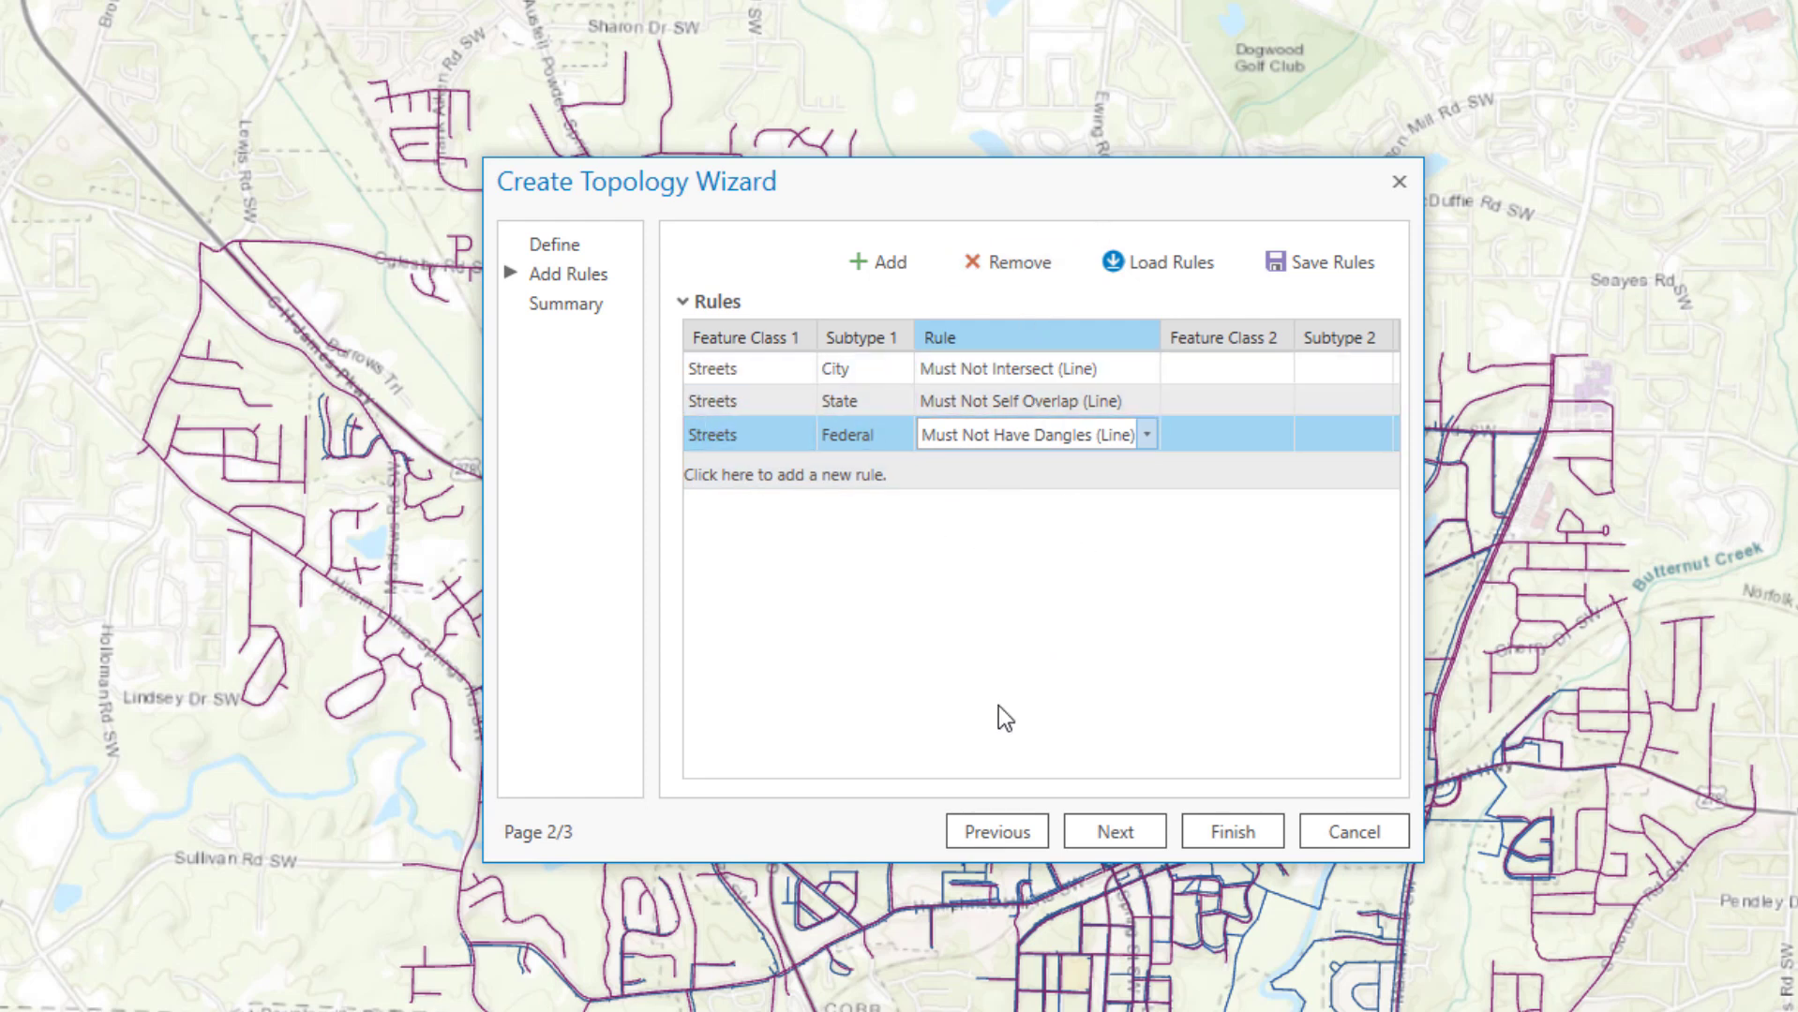
left_click(1138, 828)
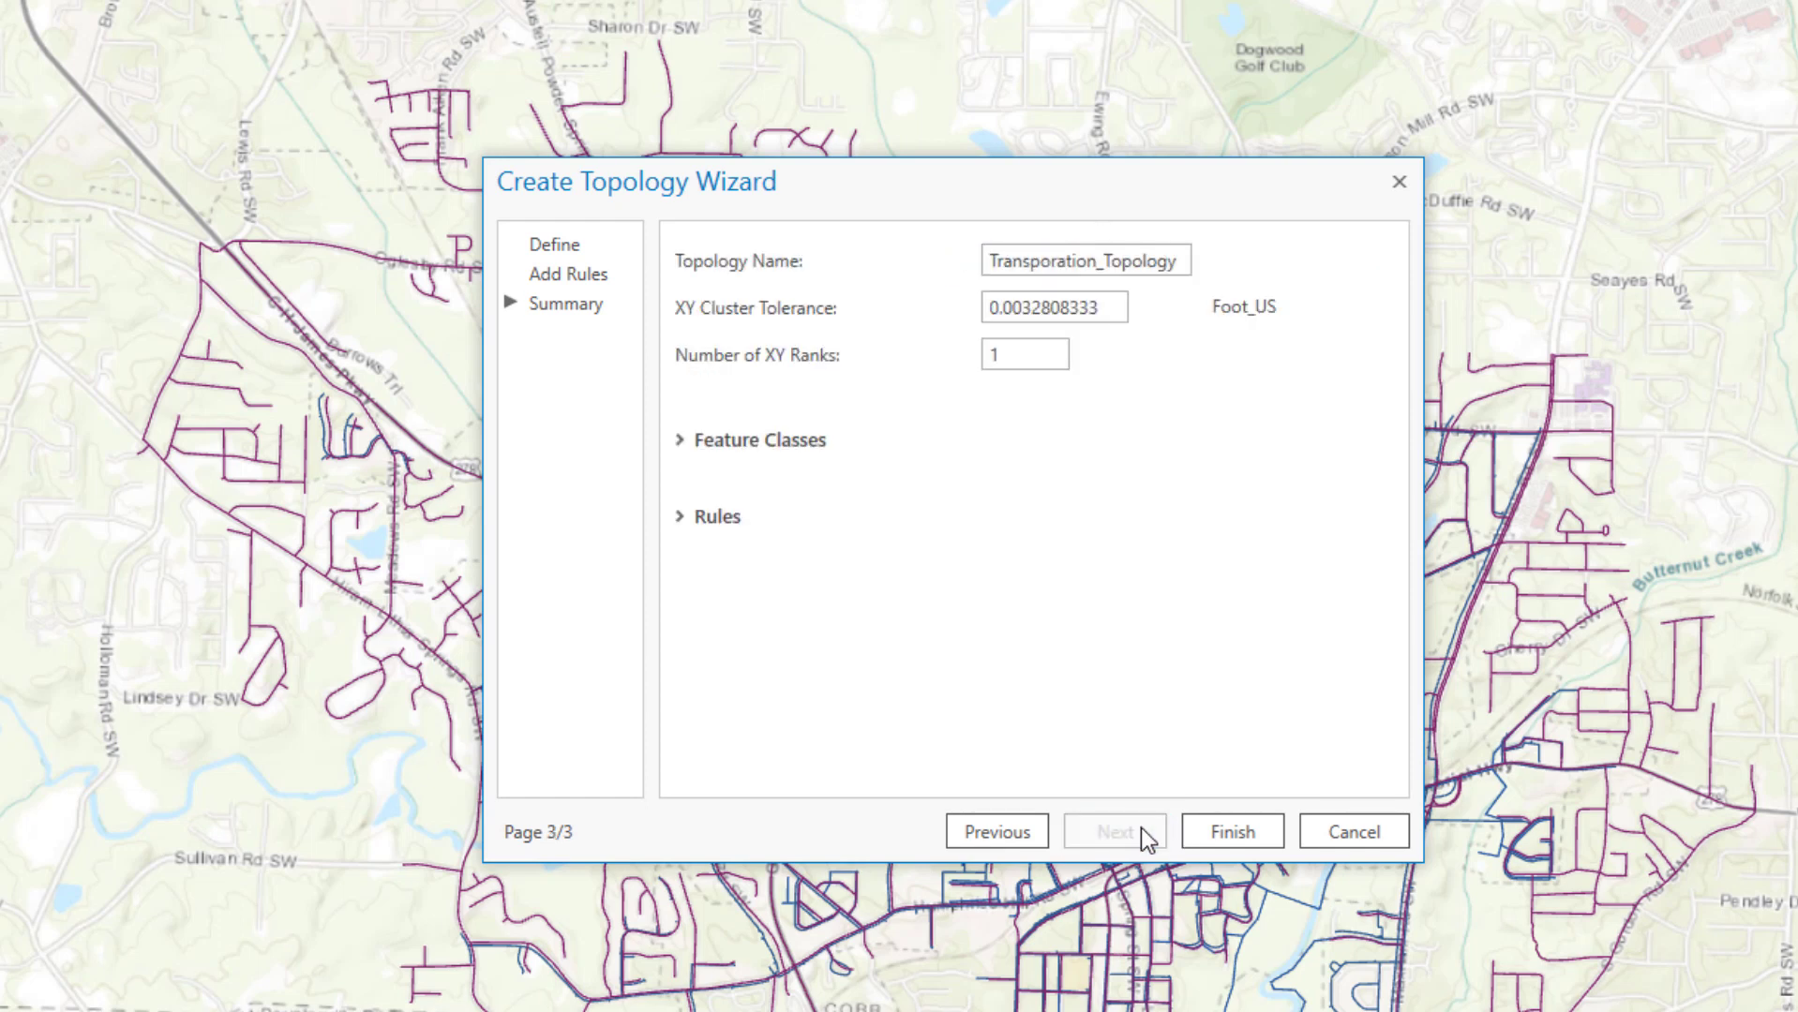
Finish the wizard to create Transporation_Topology
left_click(1221, 829)
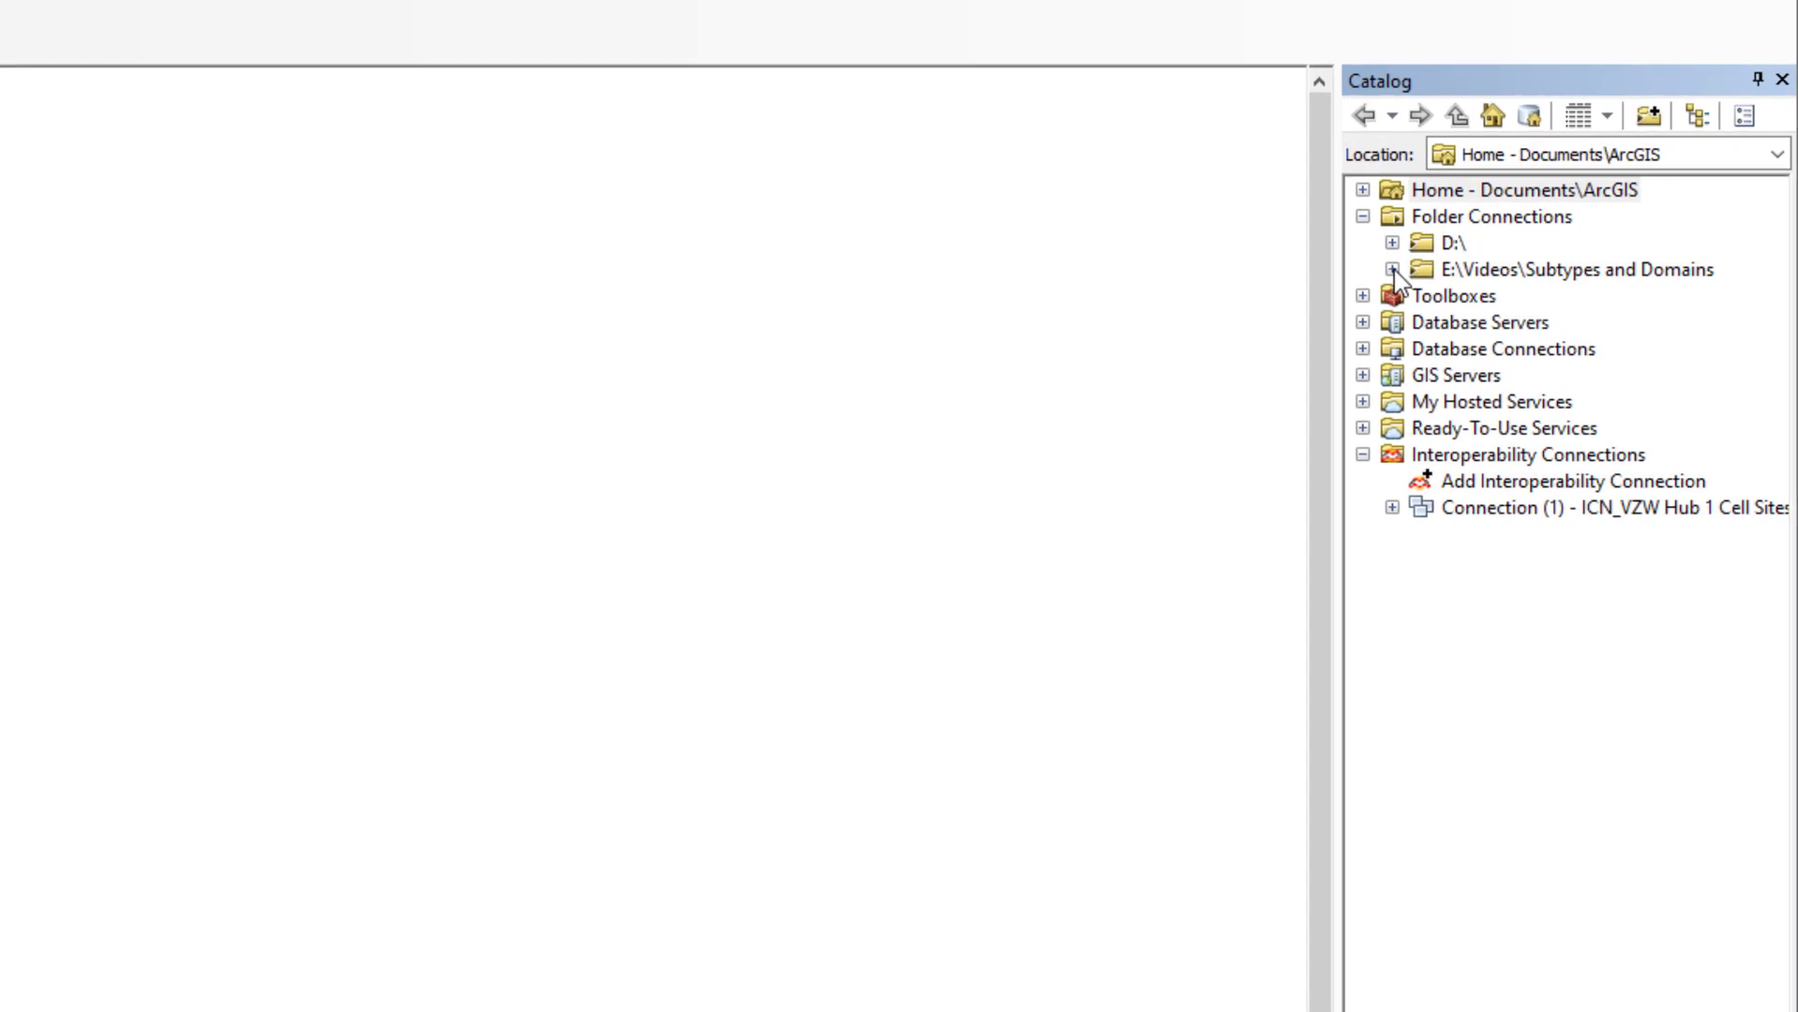
Browse the Subtypes and Domains folder and expand SubtypesDomainsDemo.gdb in ArcMap's Catalog
left_click(1393, 270)
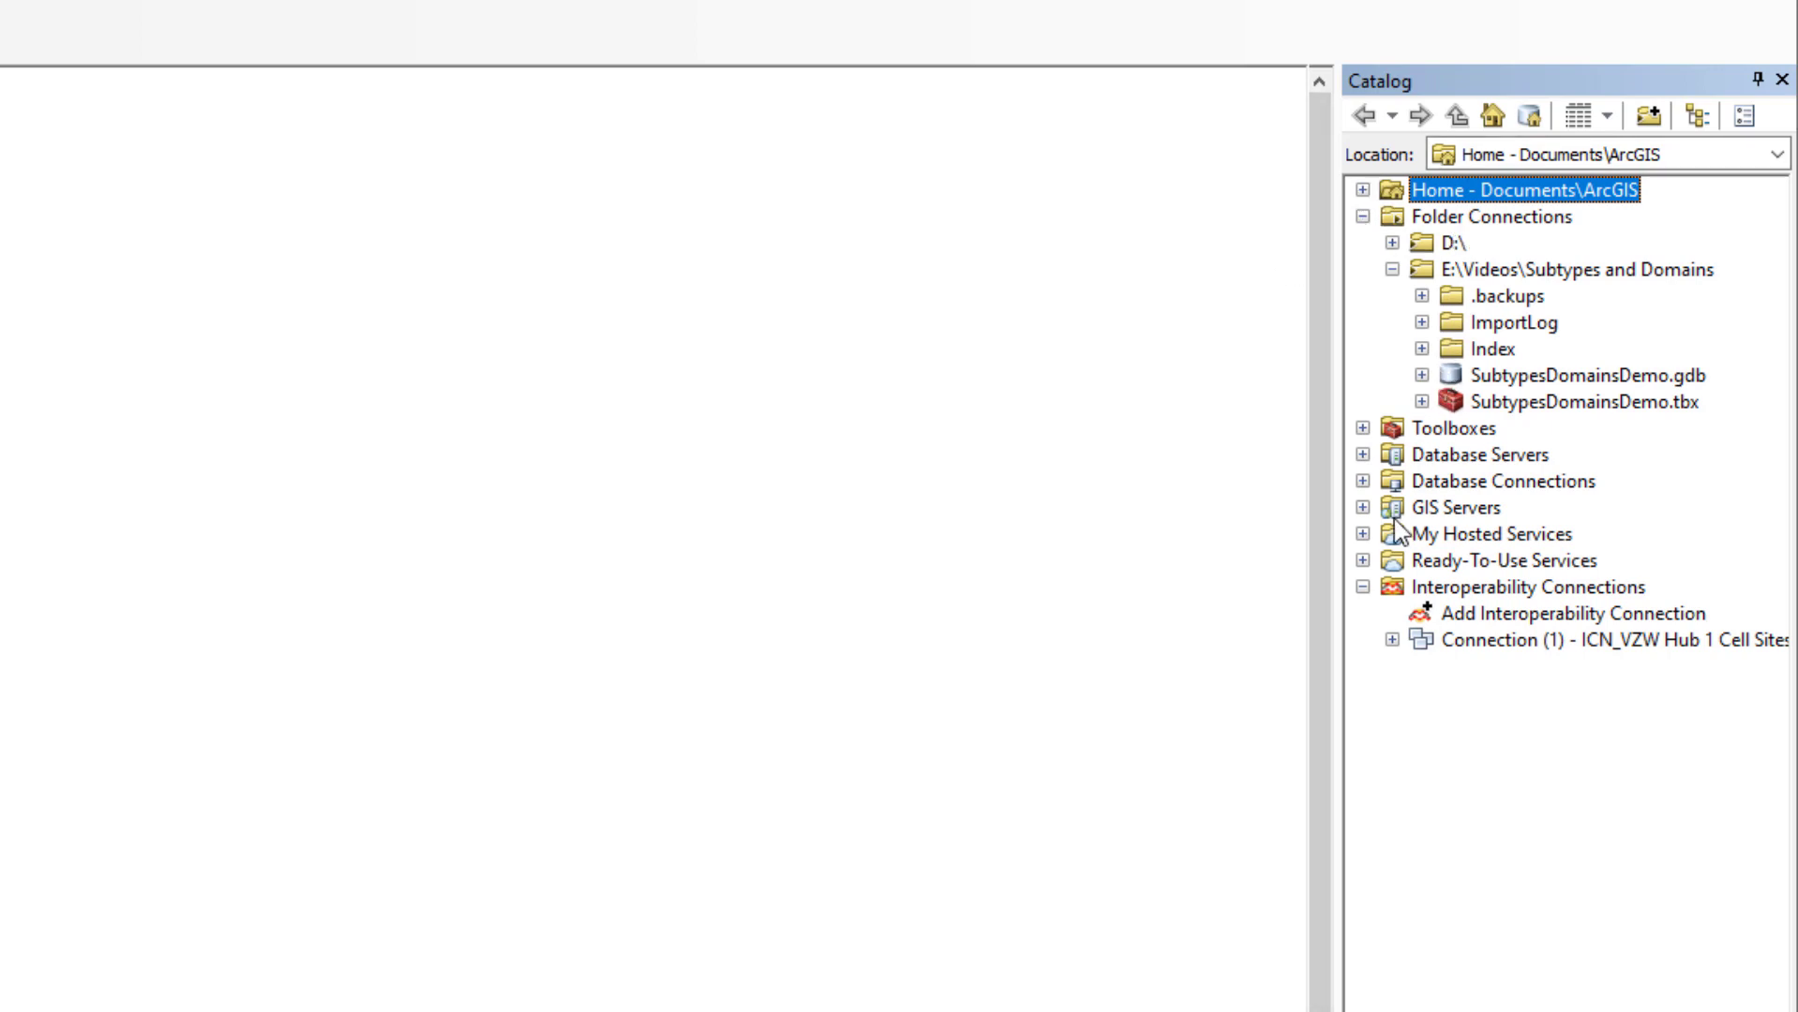
left_click(1362, 481)
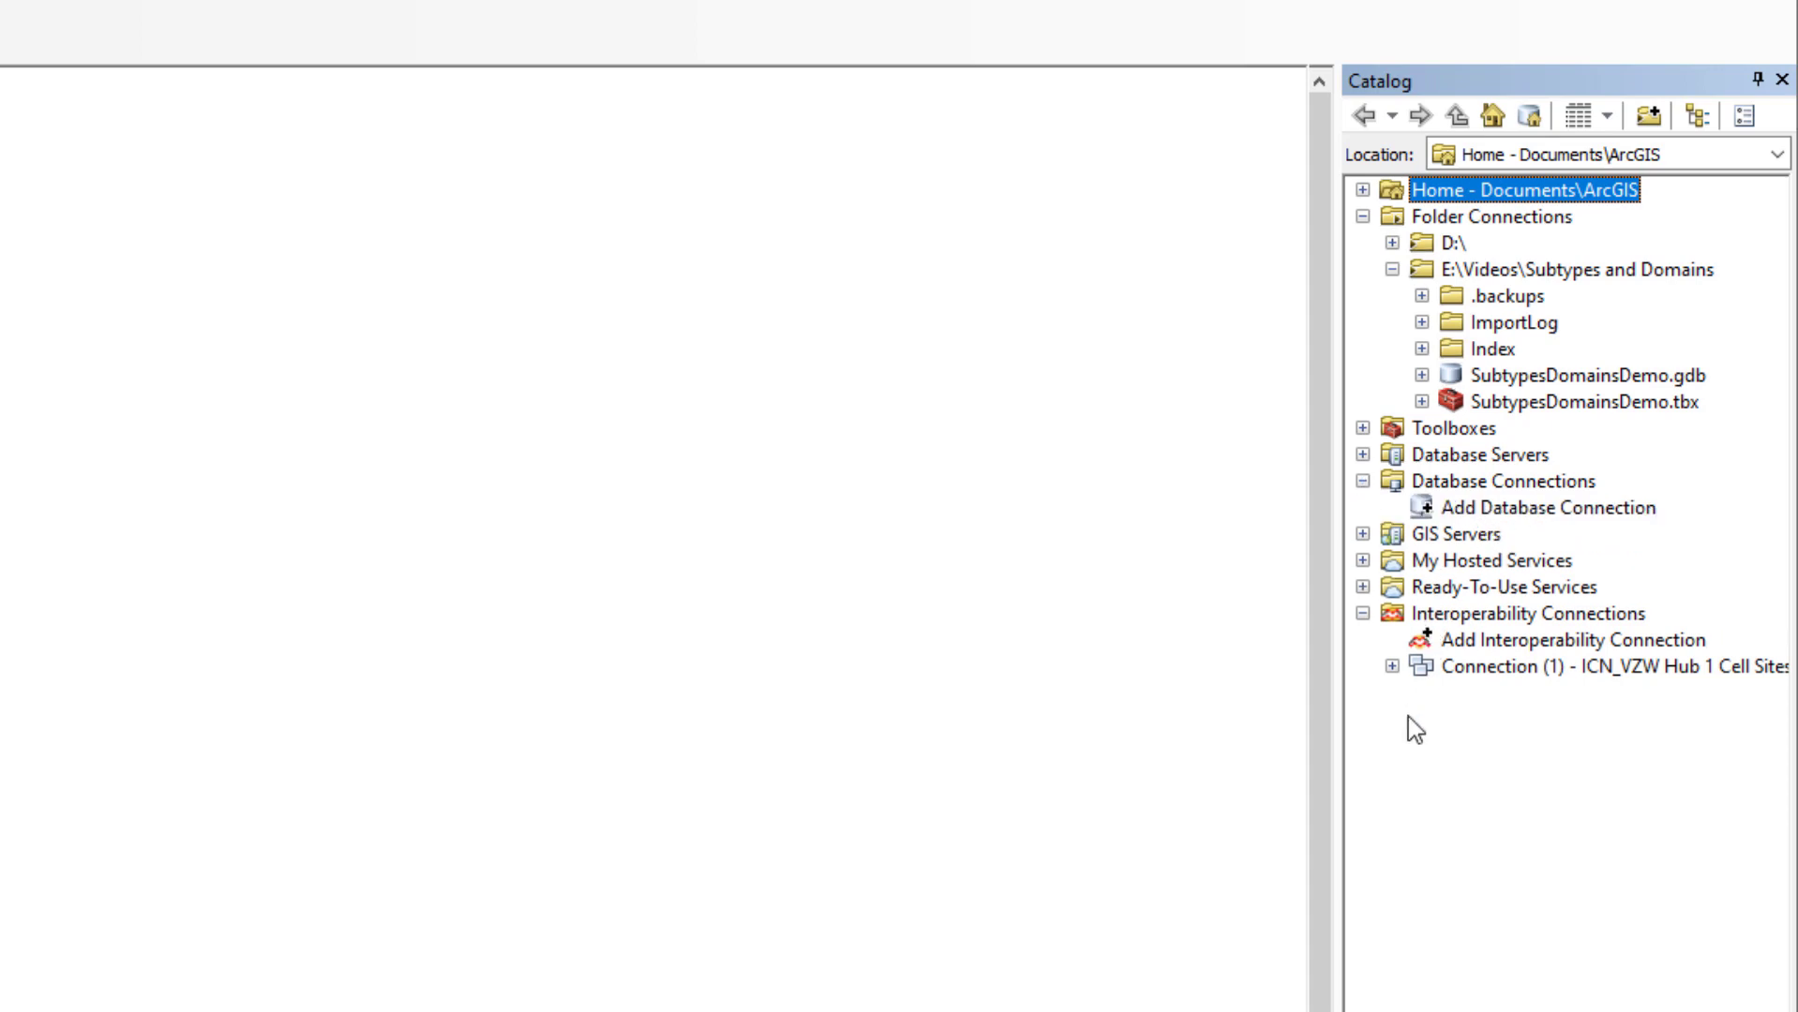
left_click(1362, 480)
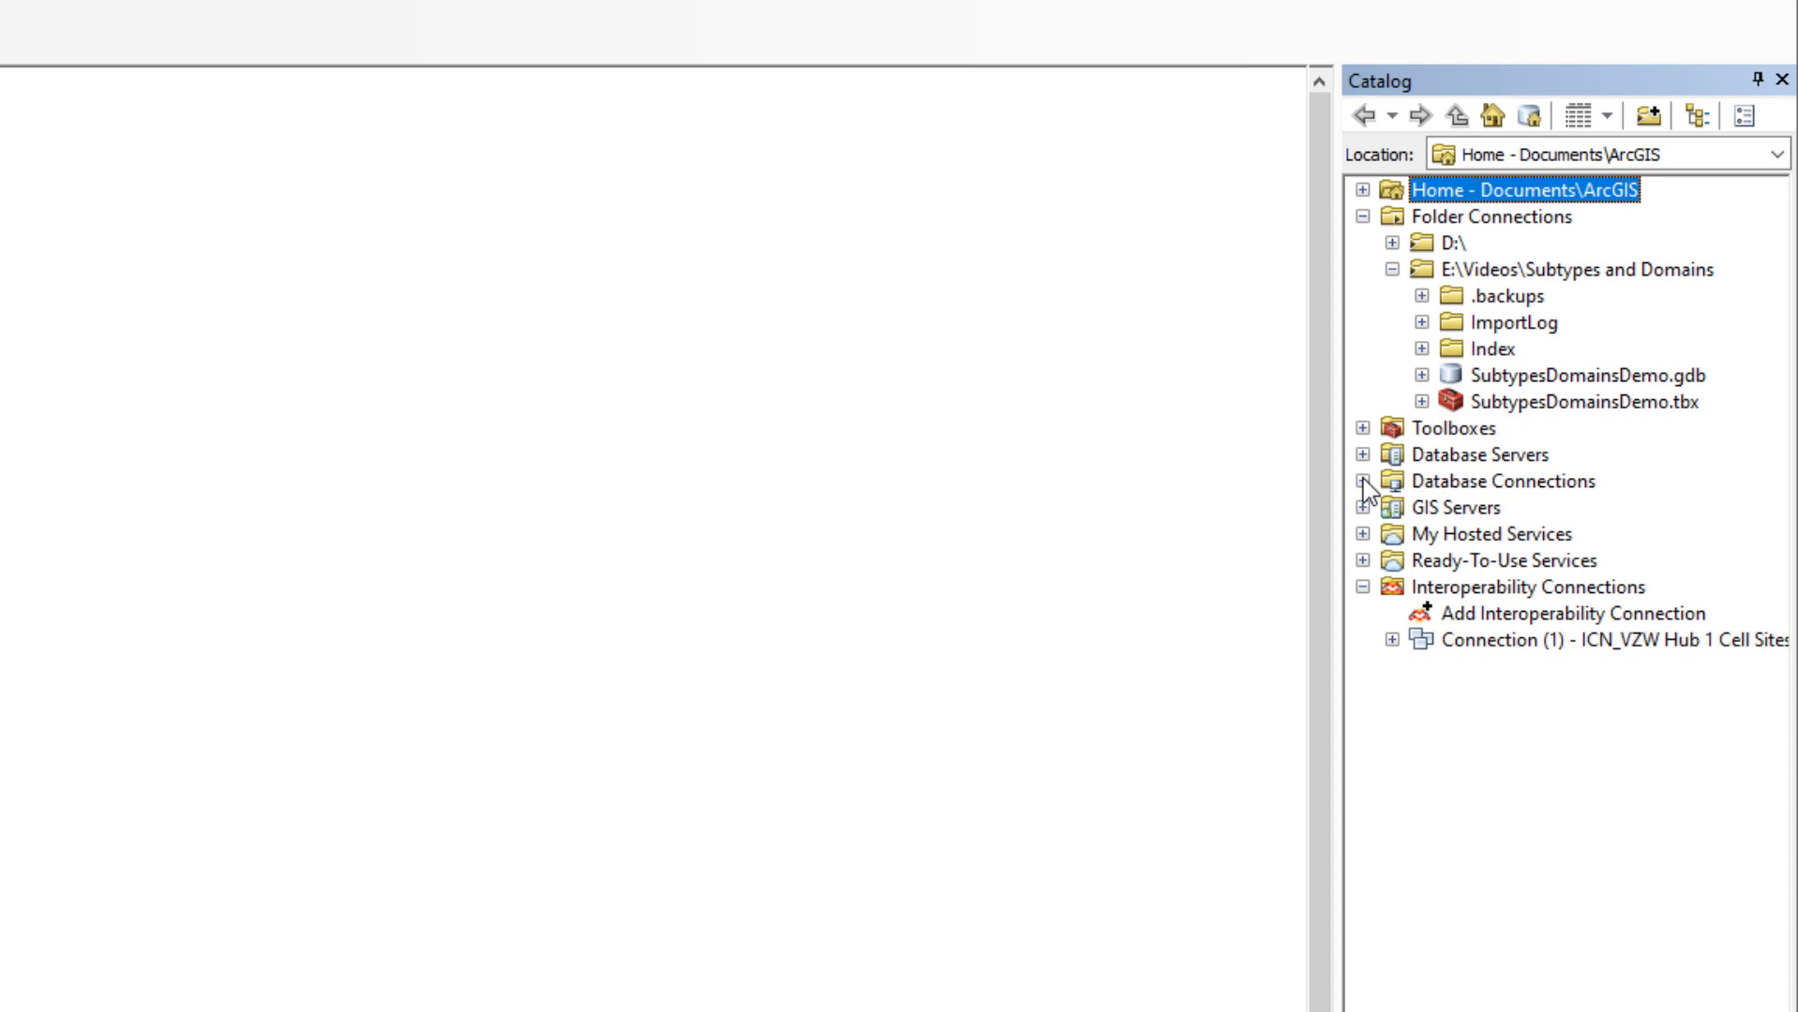
left_click(1421, 374)
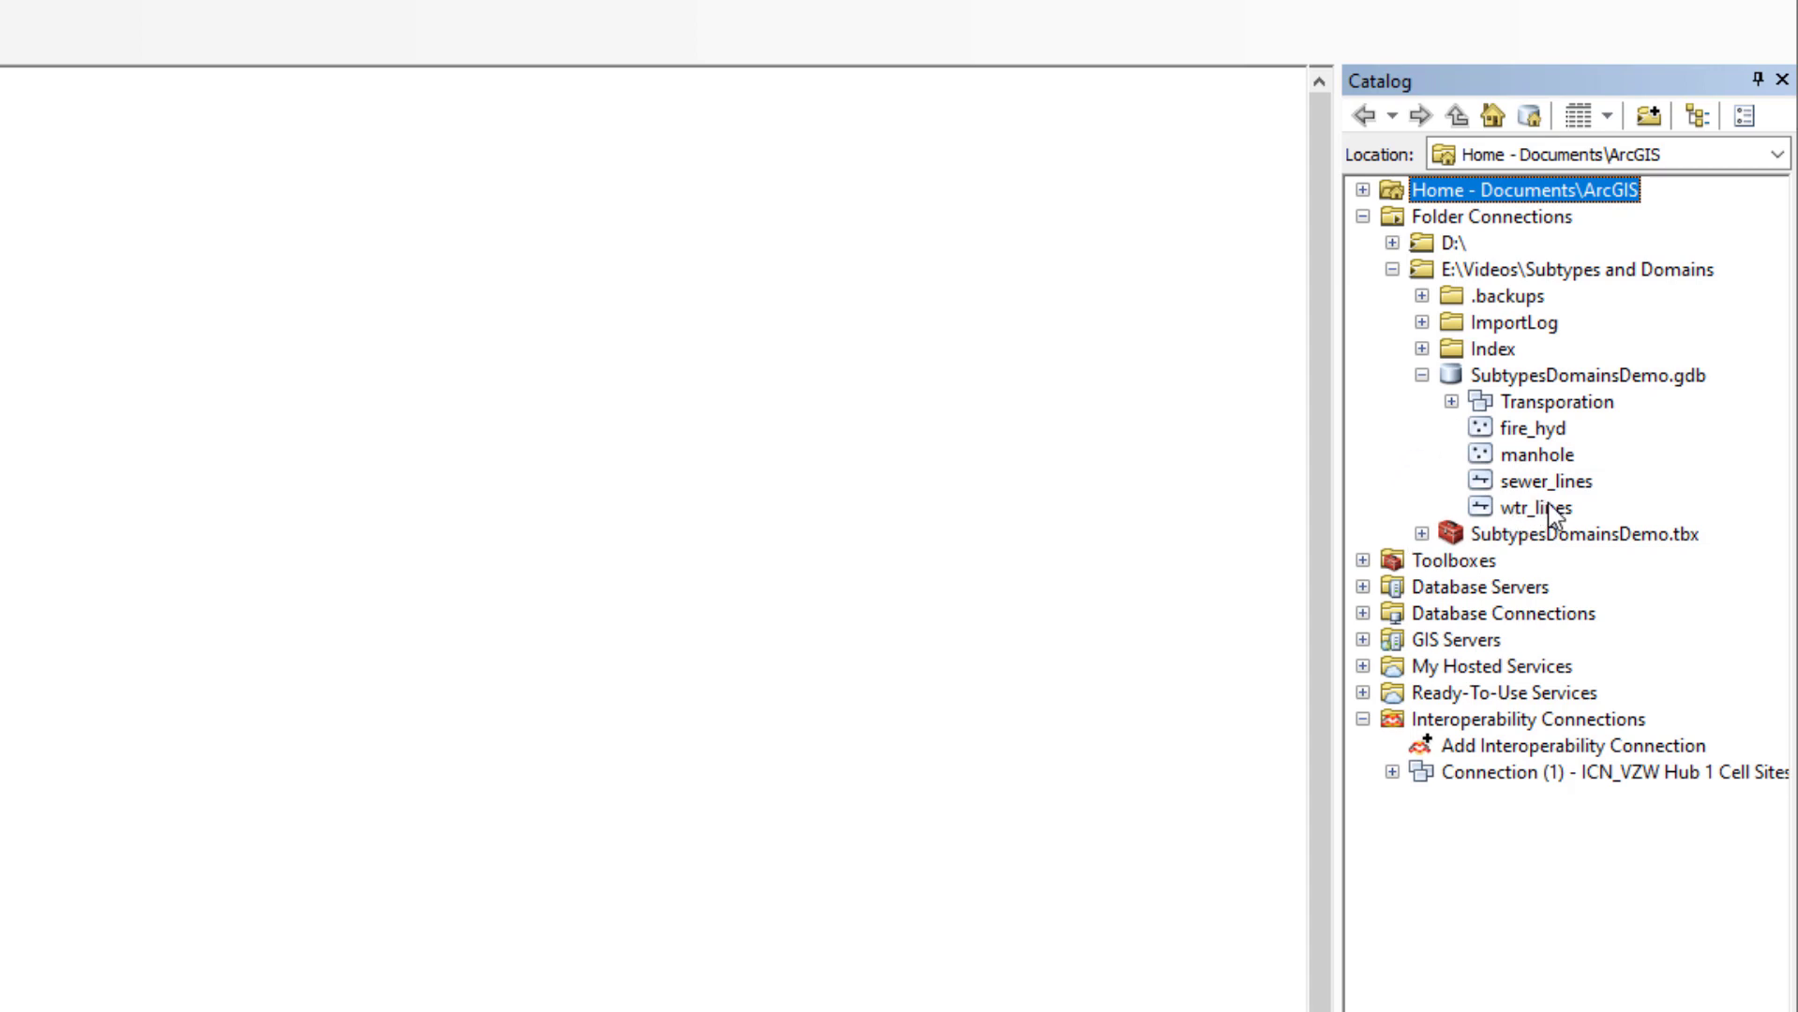
In the manhole properties, set METER as the subtype field and review the field list
right_click(1531, 460)
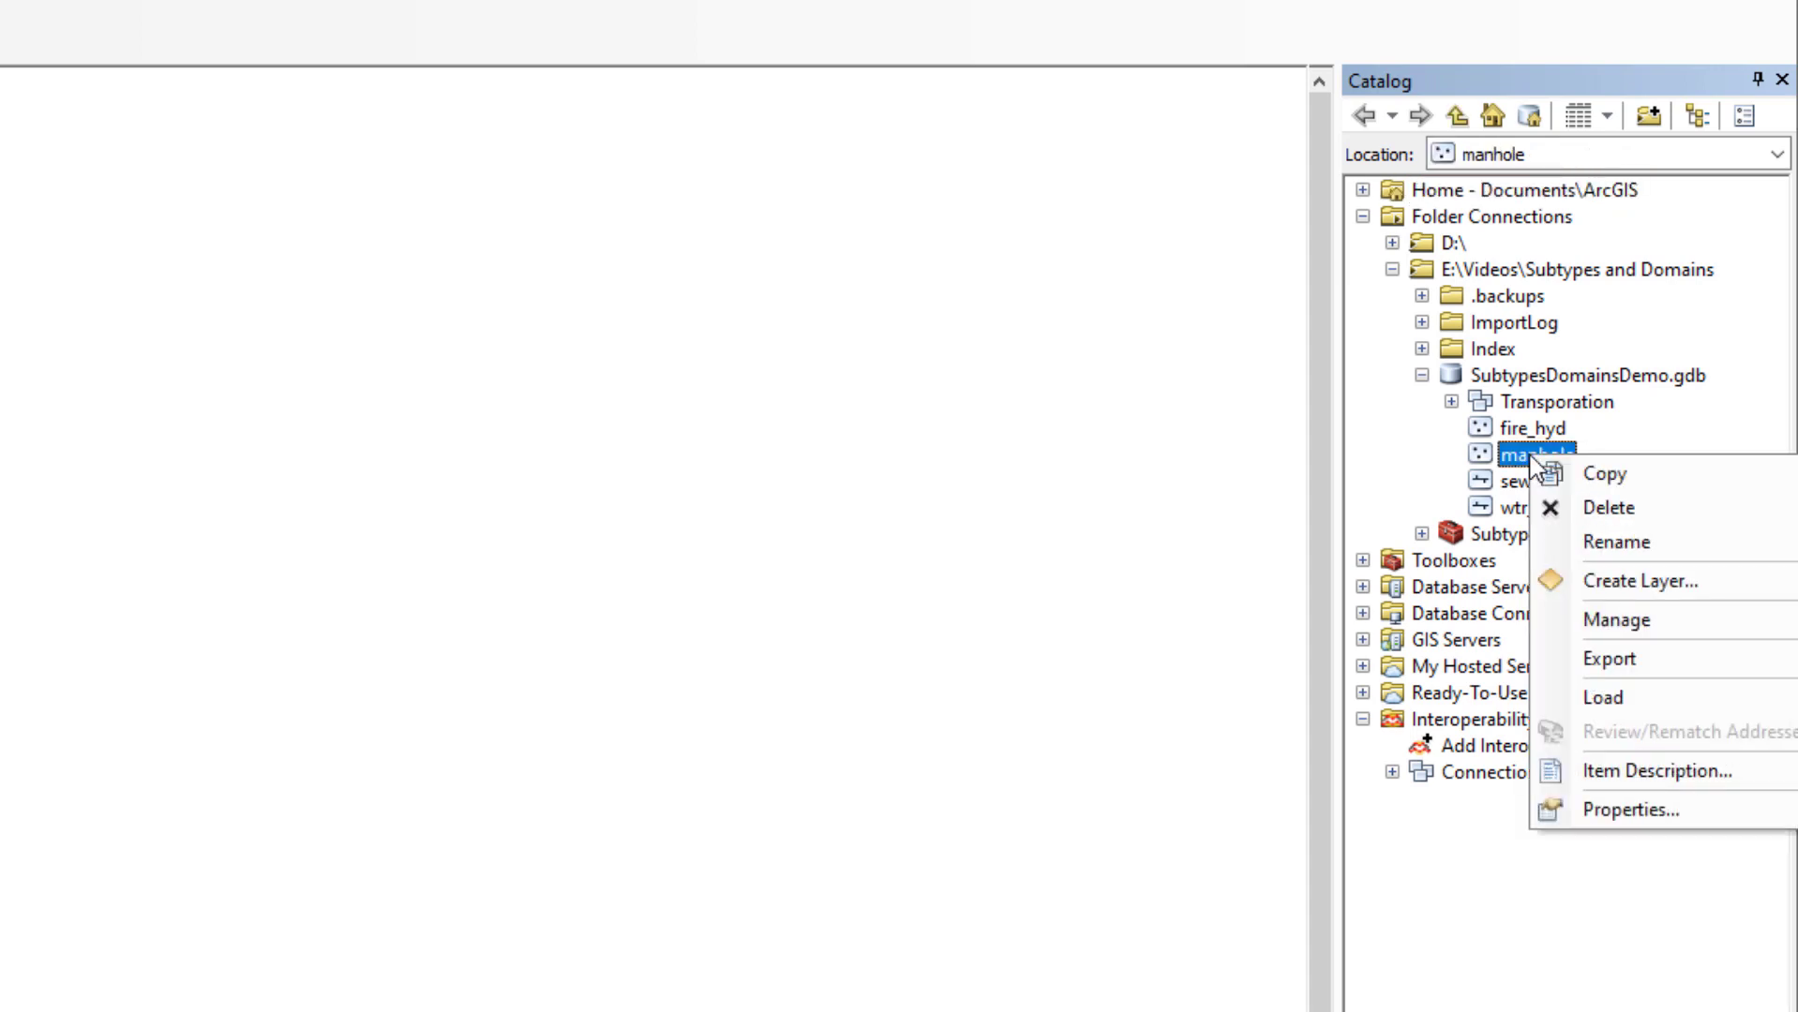
left_click(1636, 811)
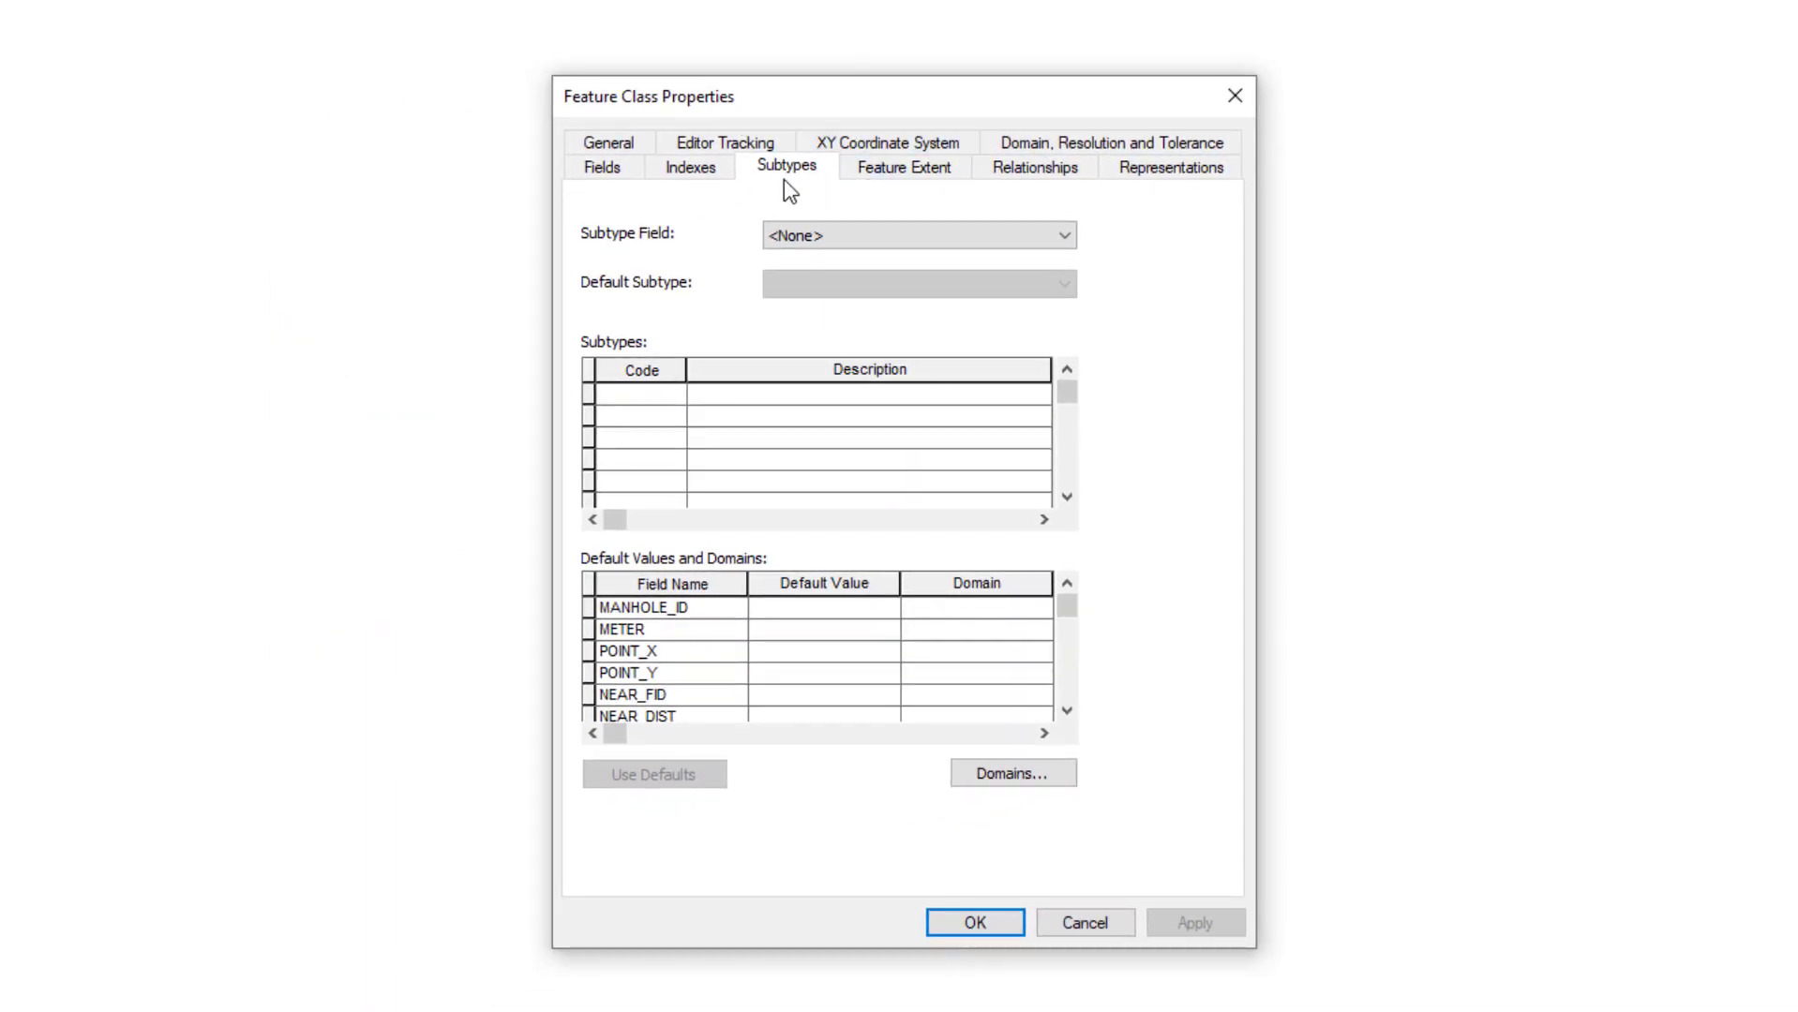
left_click(1064, 237)
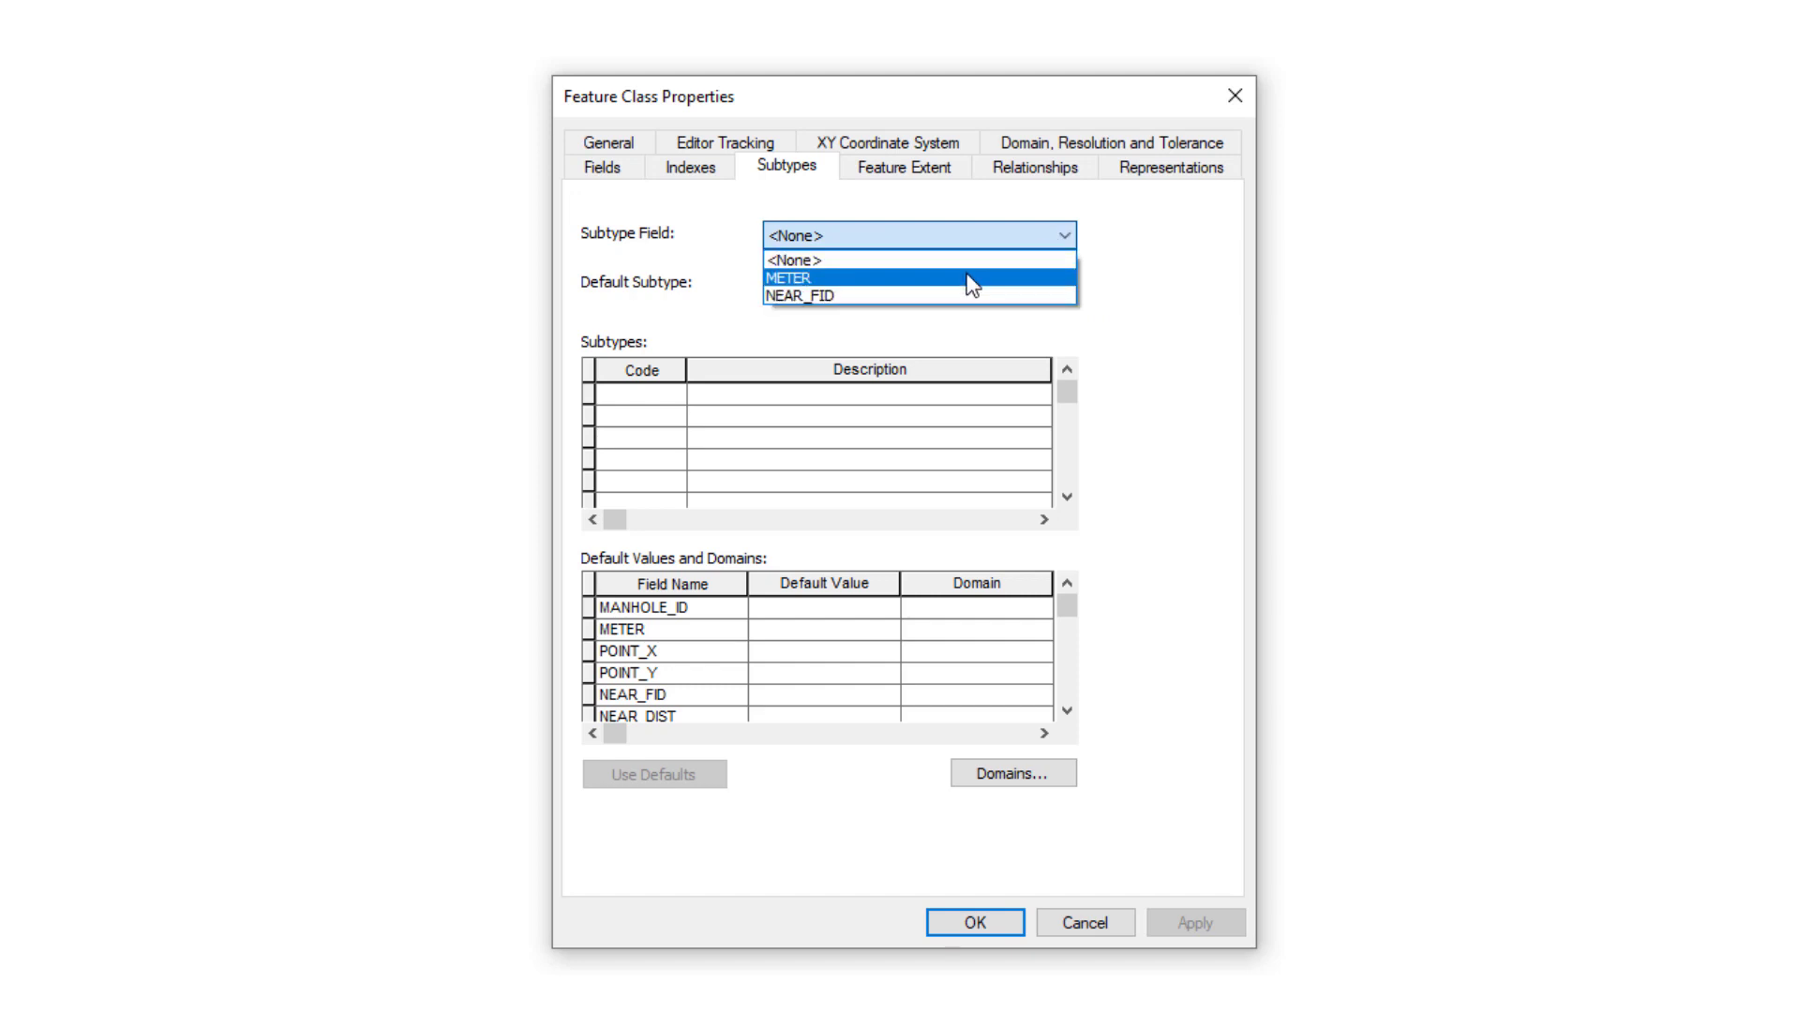
left_click(970, 278)
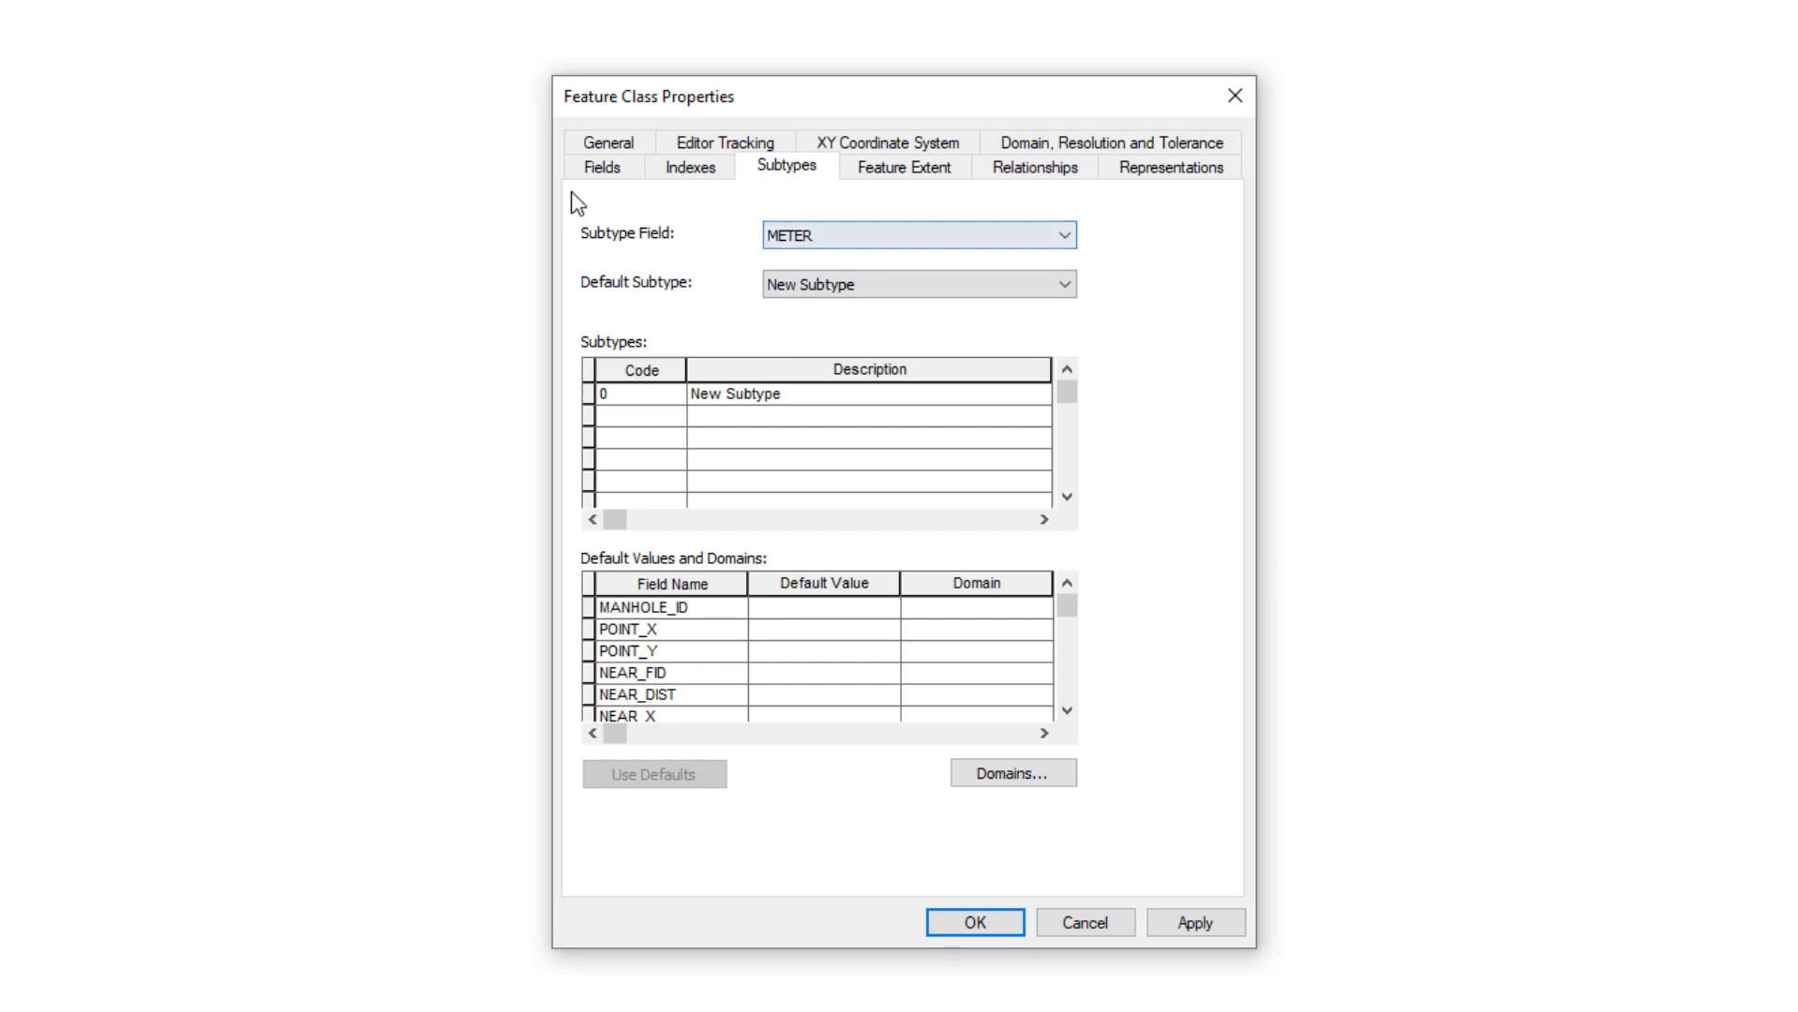
left_click(597, 166)
scroll(689, 489, "down", 3)
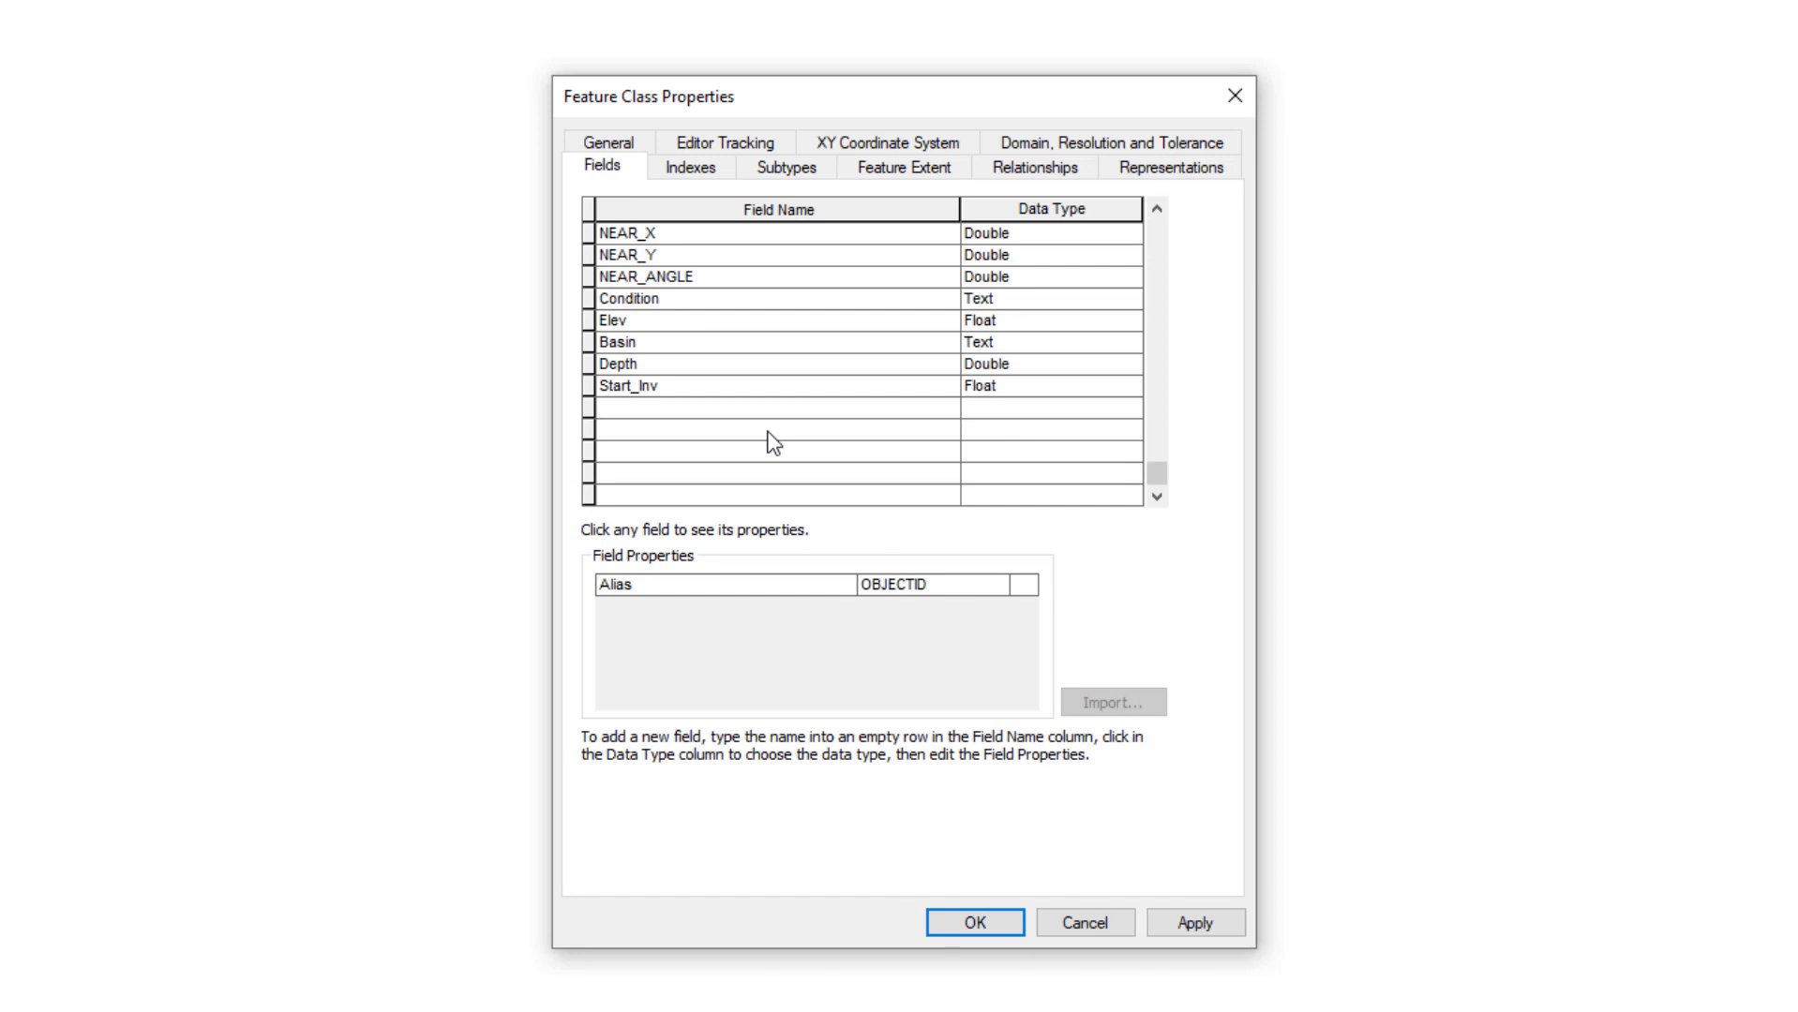
left_click(802, 174)
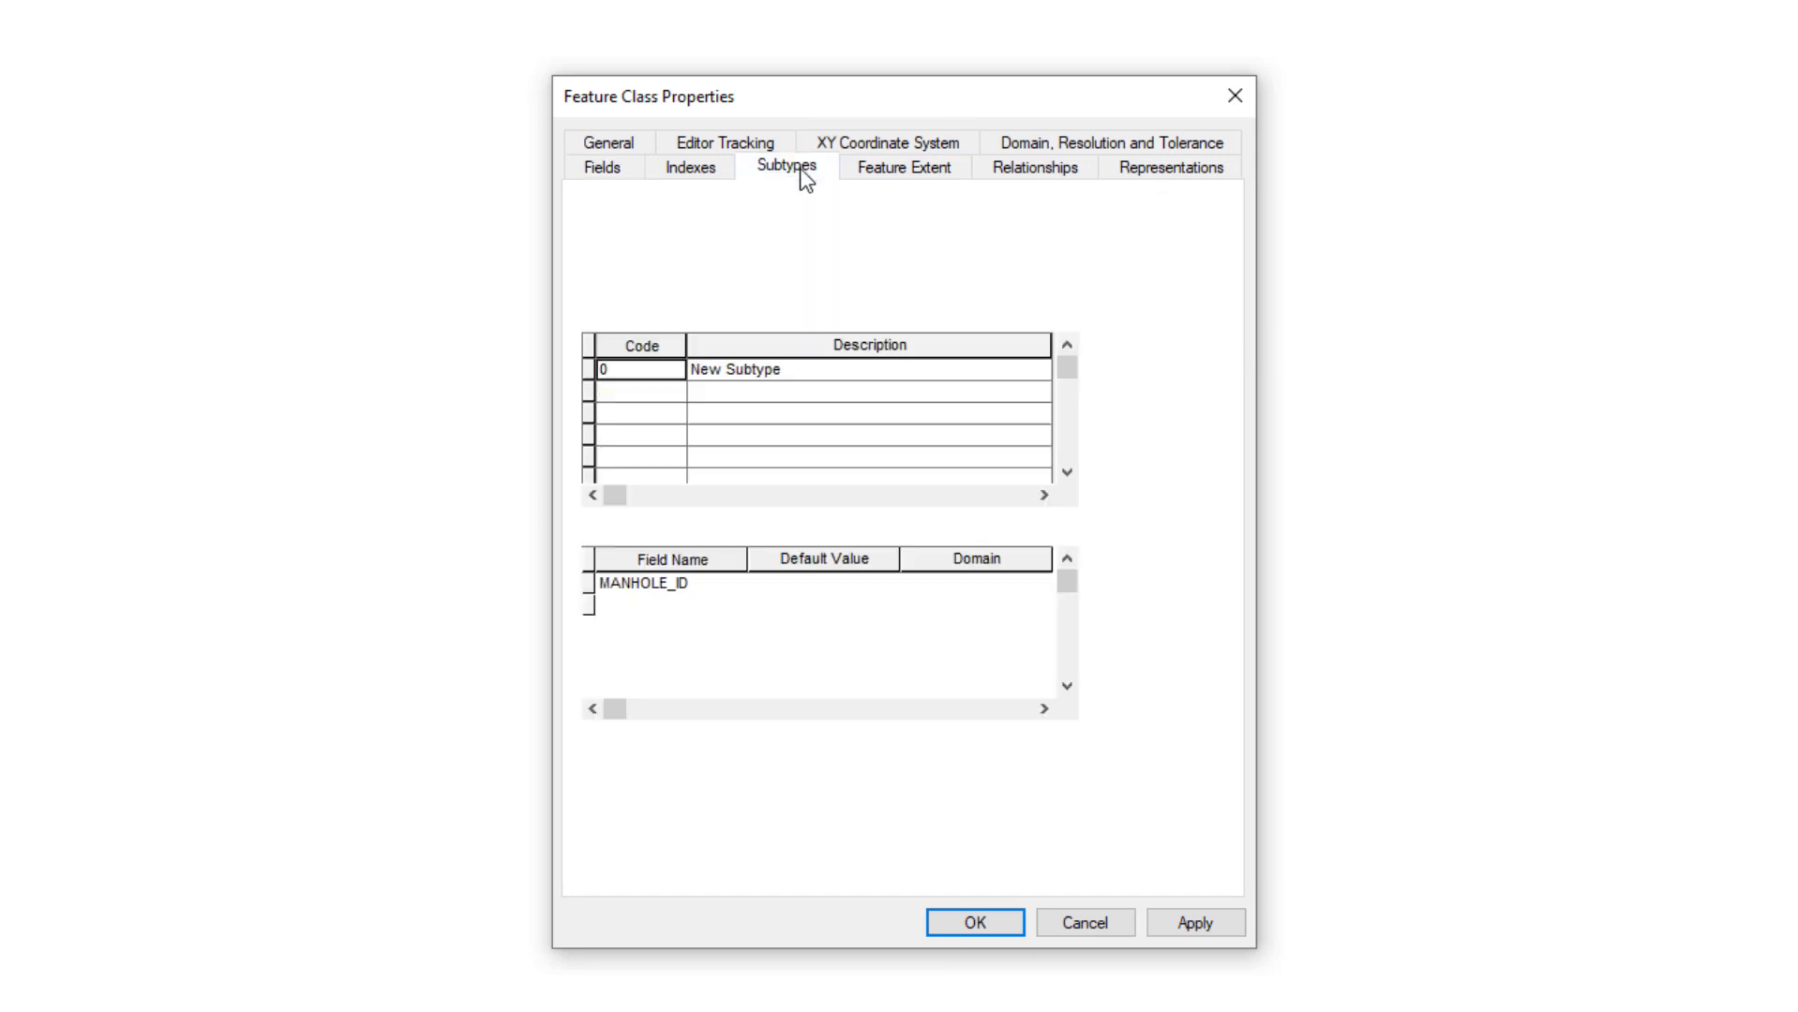
Inspect the manhole subtypes table, returning to the subtype with code 0
left_click(629, 400)
left_click(631, 420)
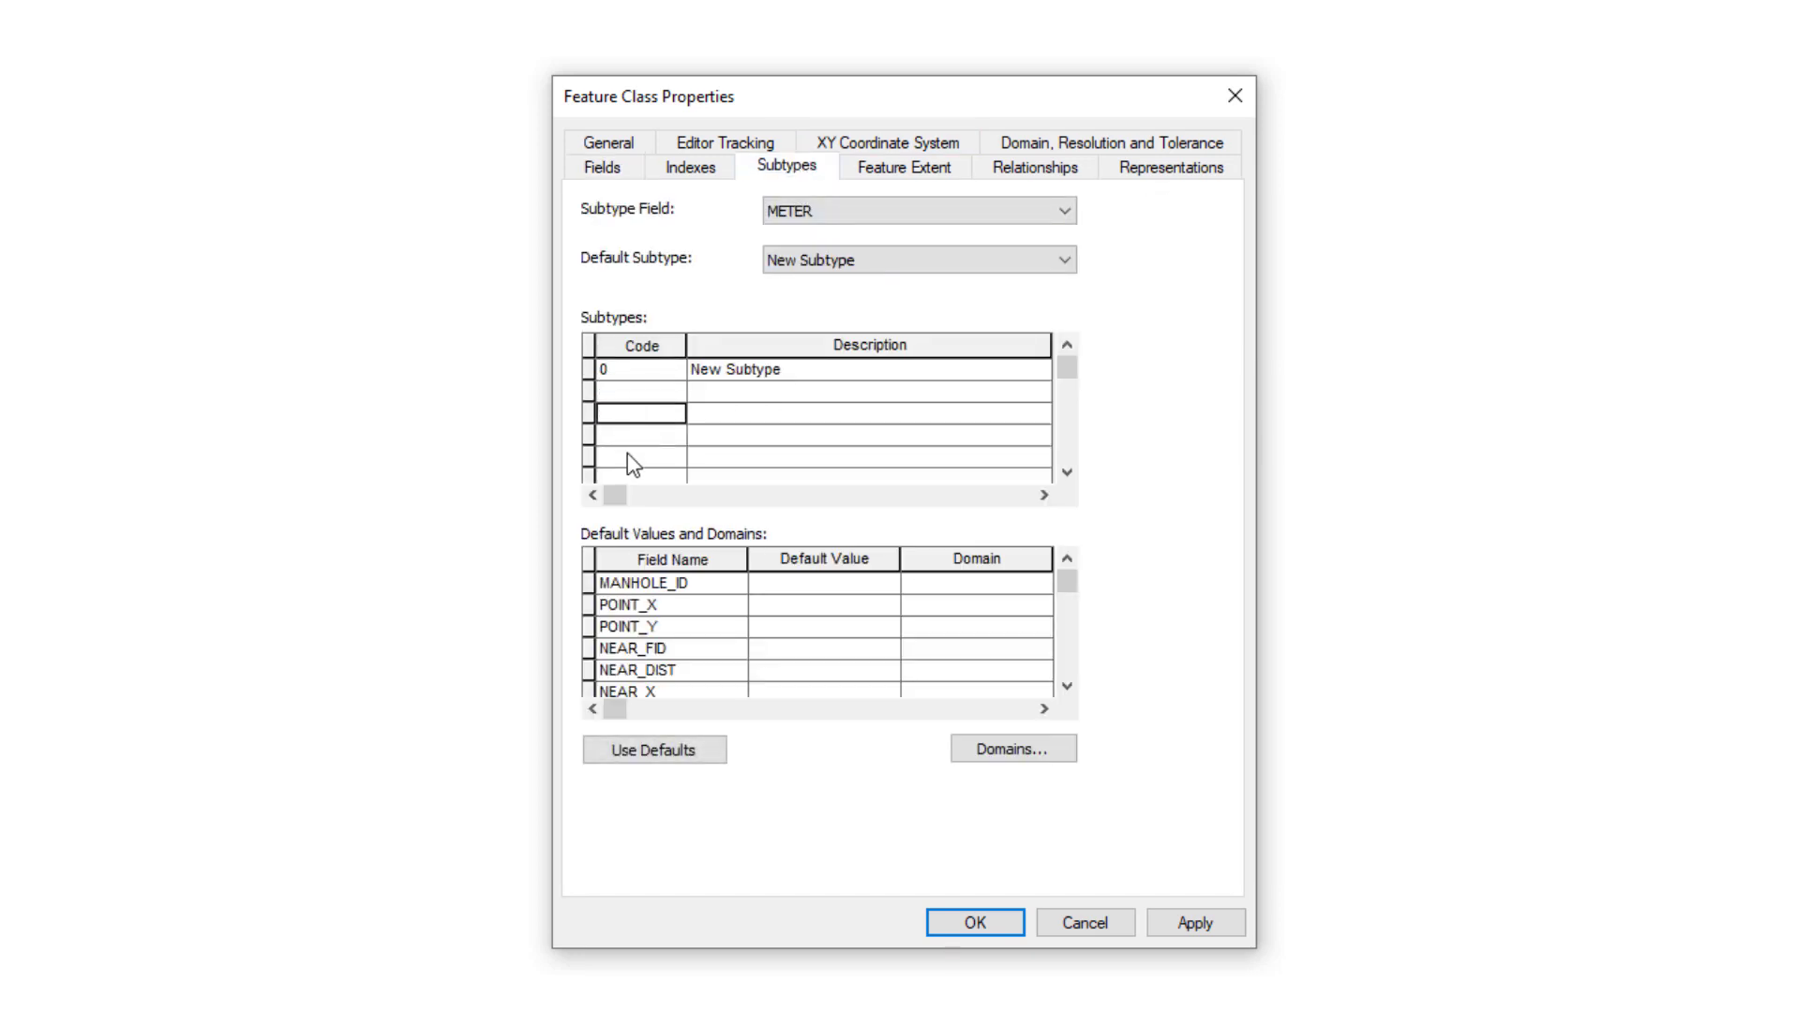
left_click(626, 454)
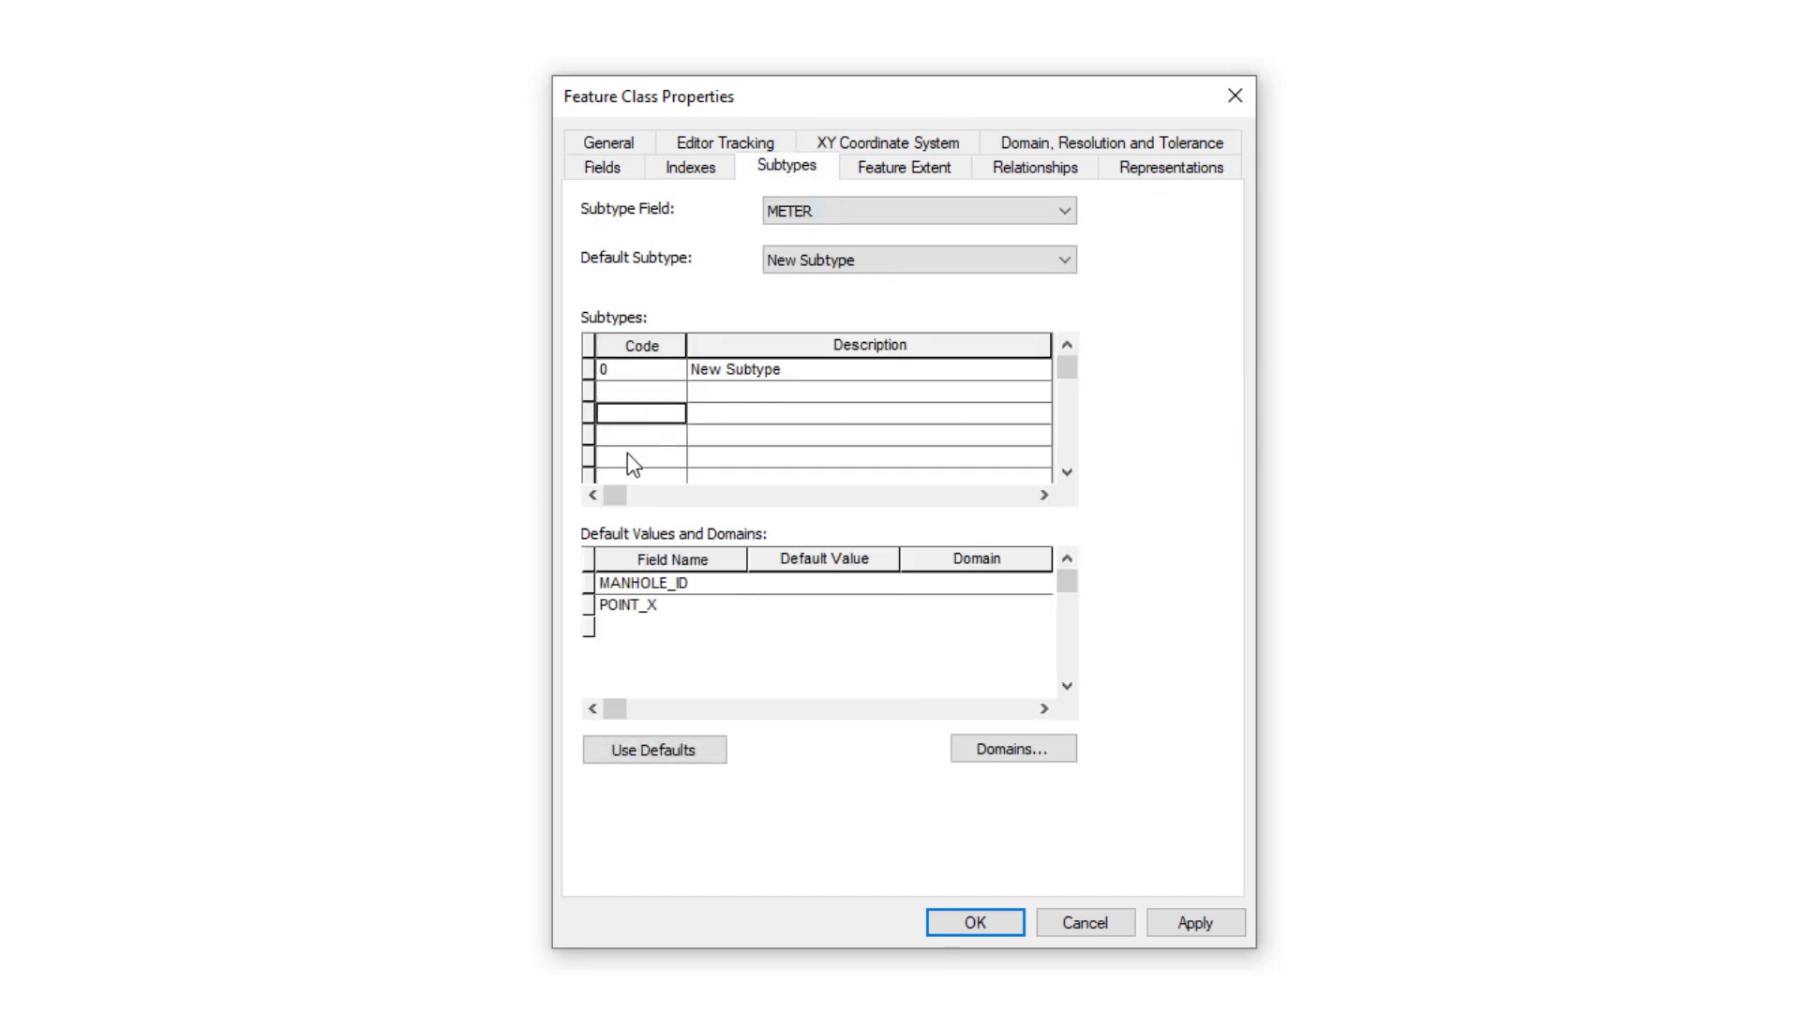
left_click(633, 372)
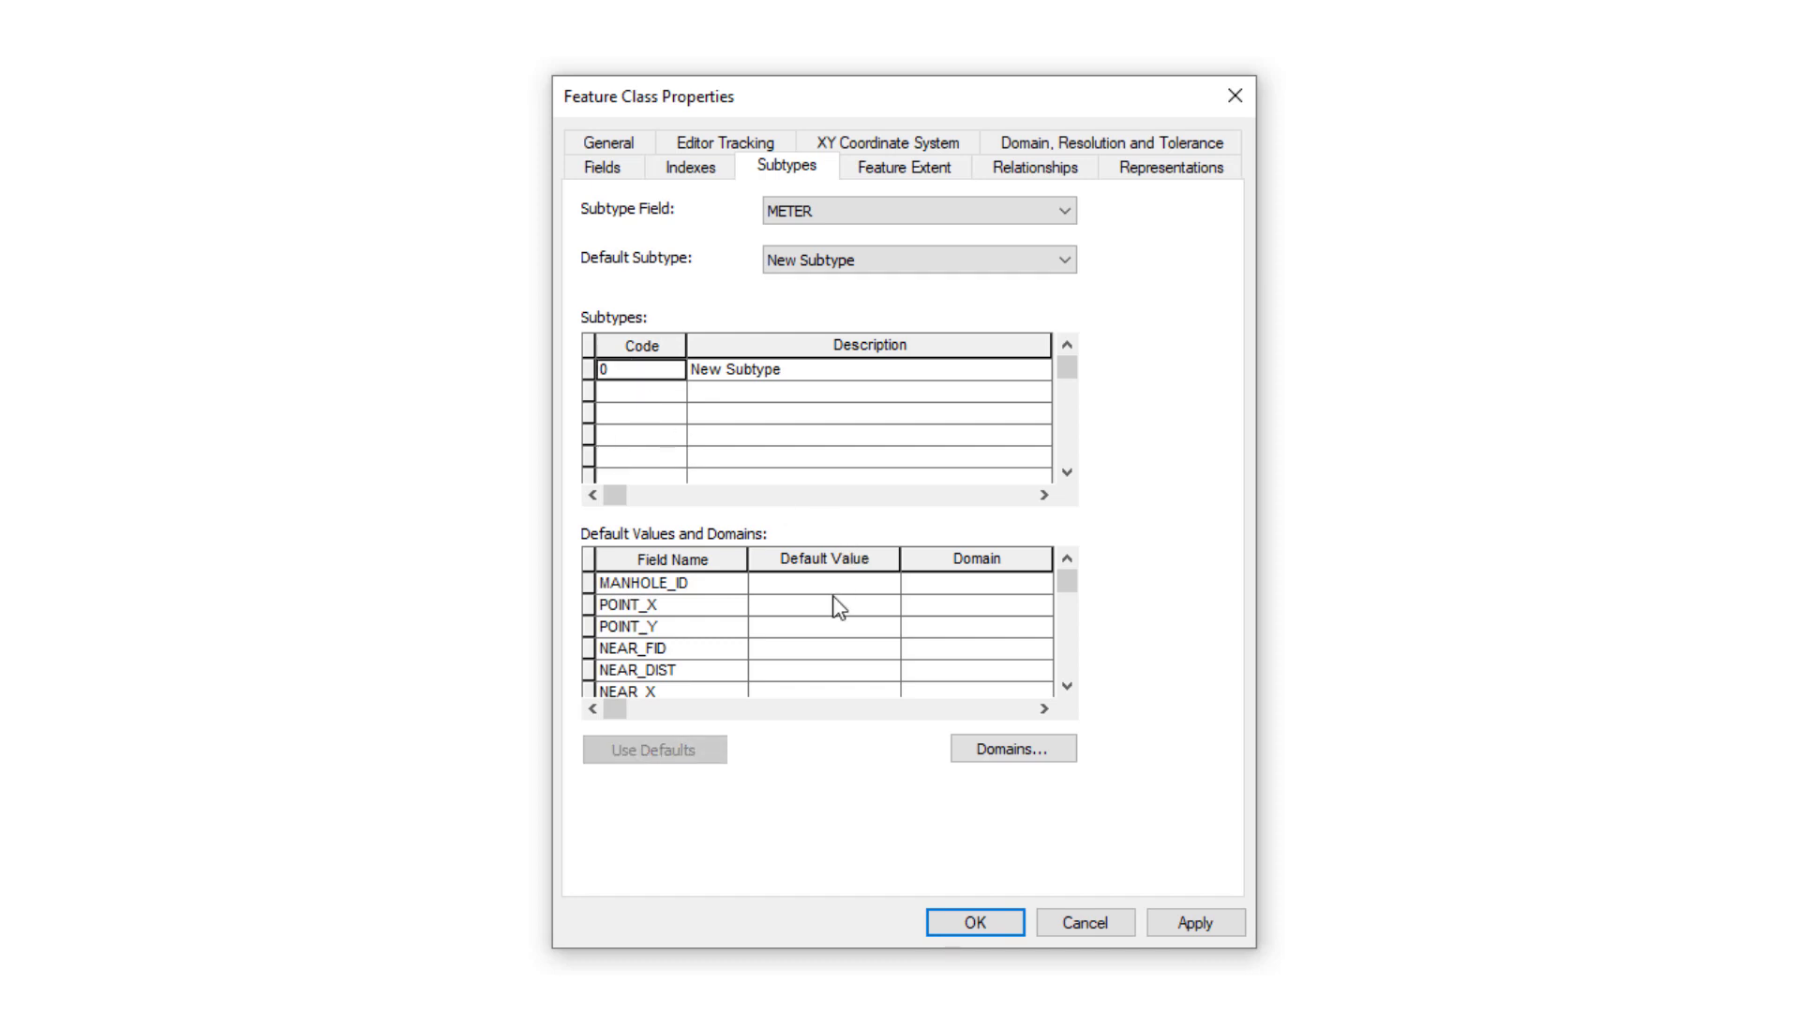
scroll(831, 602, "down", 5)
scroll(831, 602, "up", 5)
scroll(1004, 603, "down", 3)
scroll(1003, 604, "up", 2)
scroll(1003, 604, "down", 2)
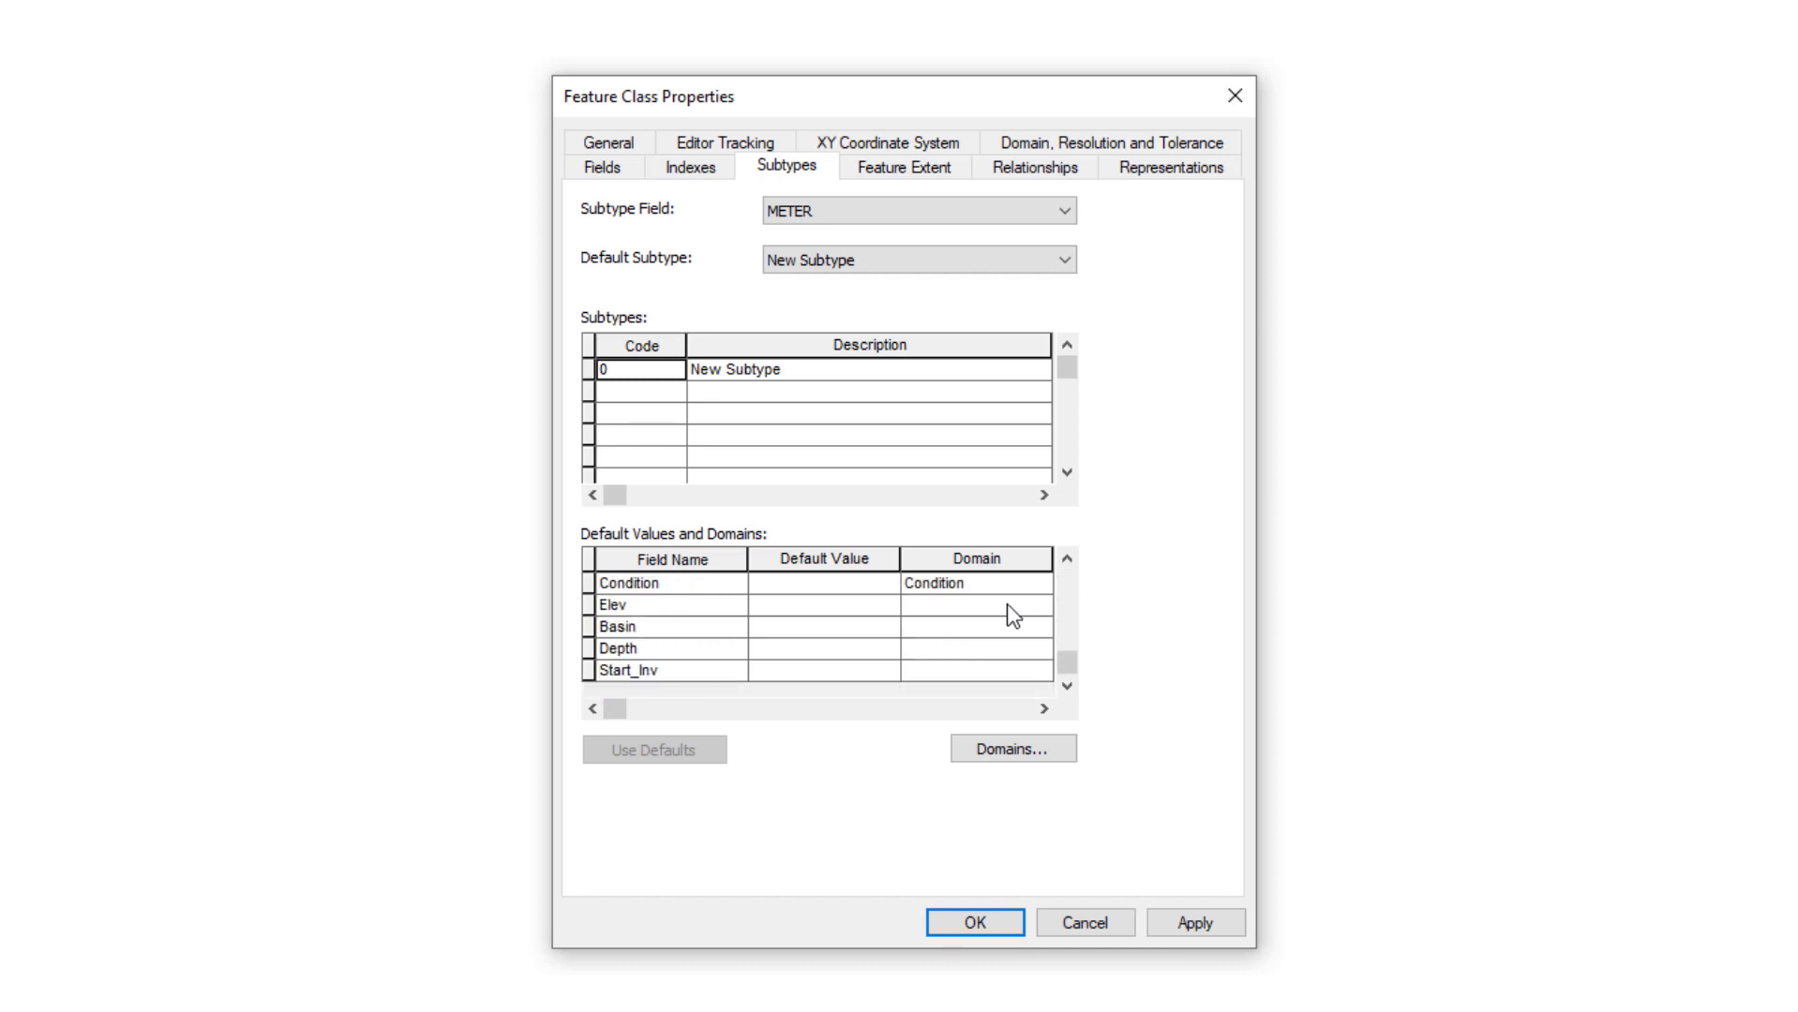
scroll(1006, 604, "up", 3)
Keep the Condition domain on the Condition field and leave Basin without a domain
left_click(1001, 651)
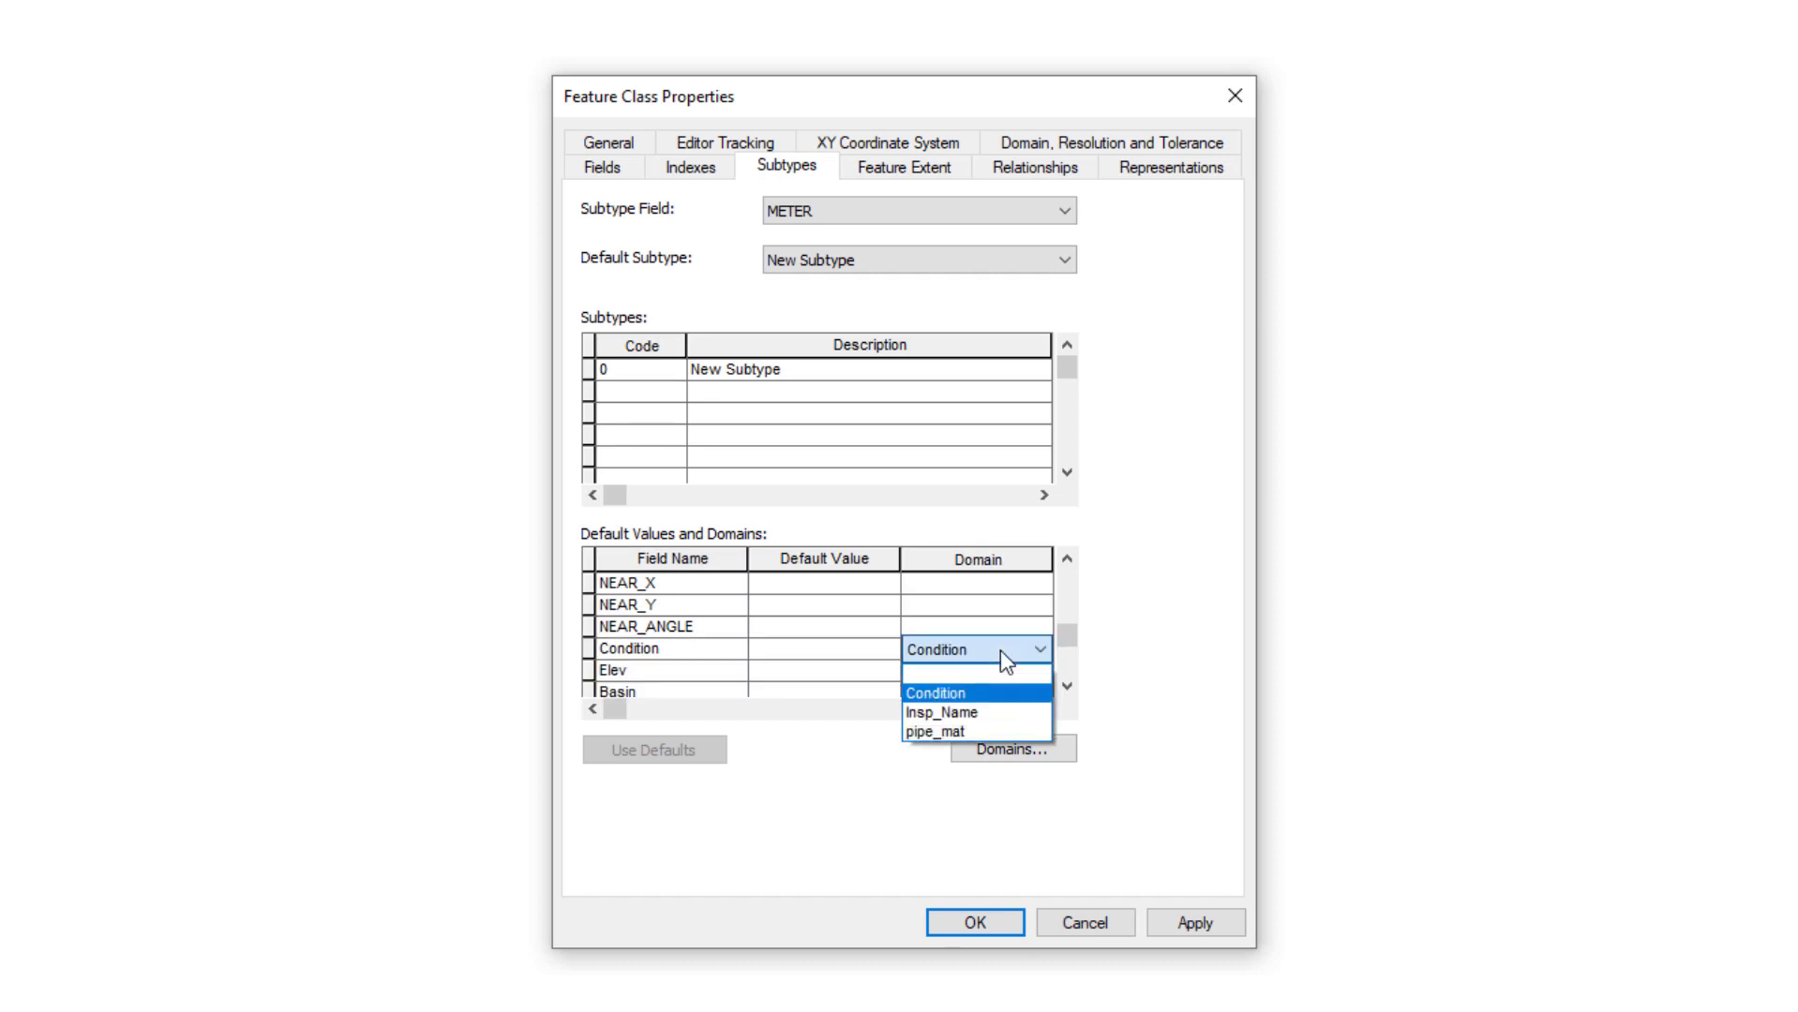
left_click(936, 693)
scroll(900, 638, "down", 3)
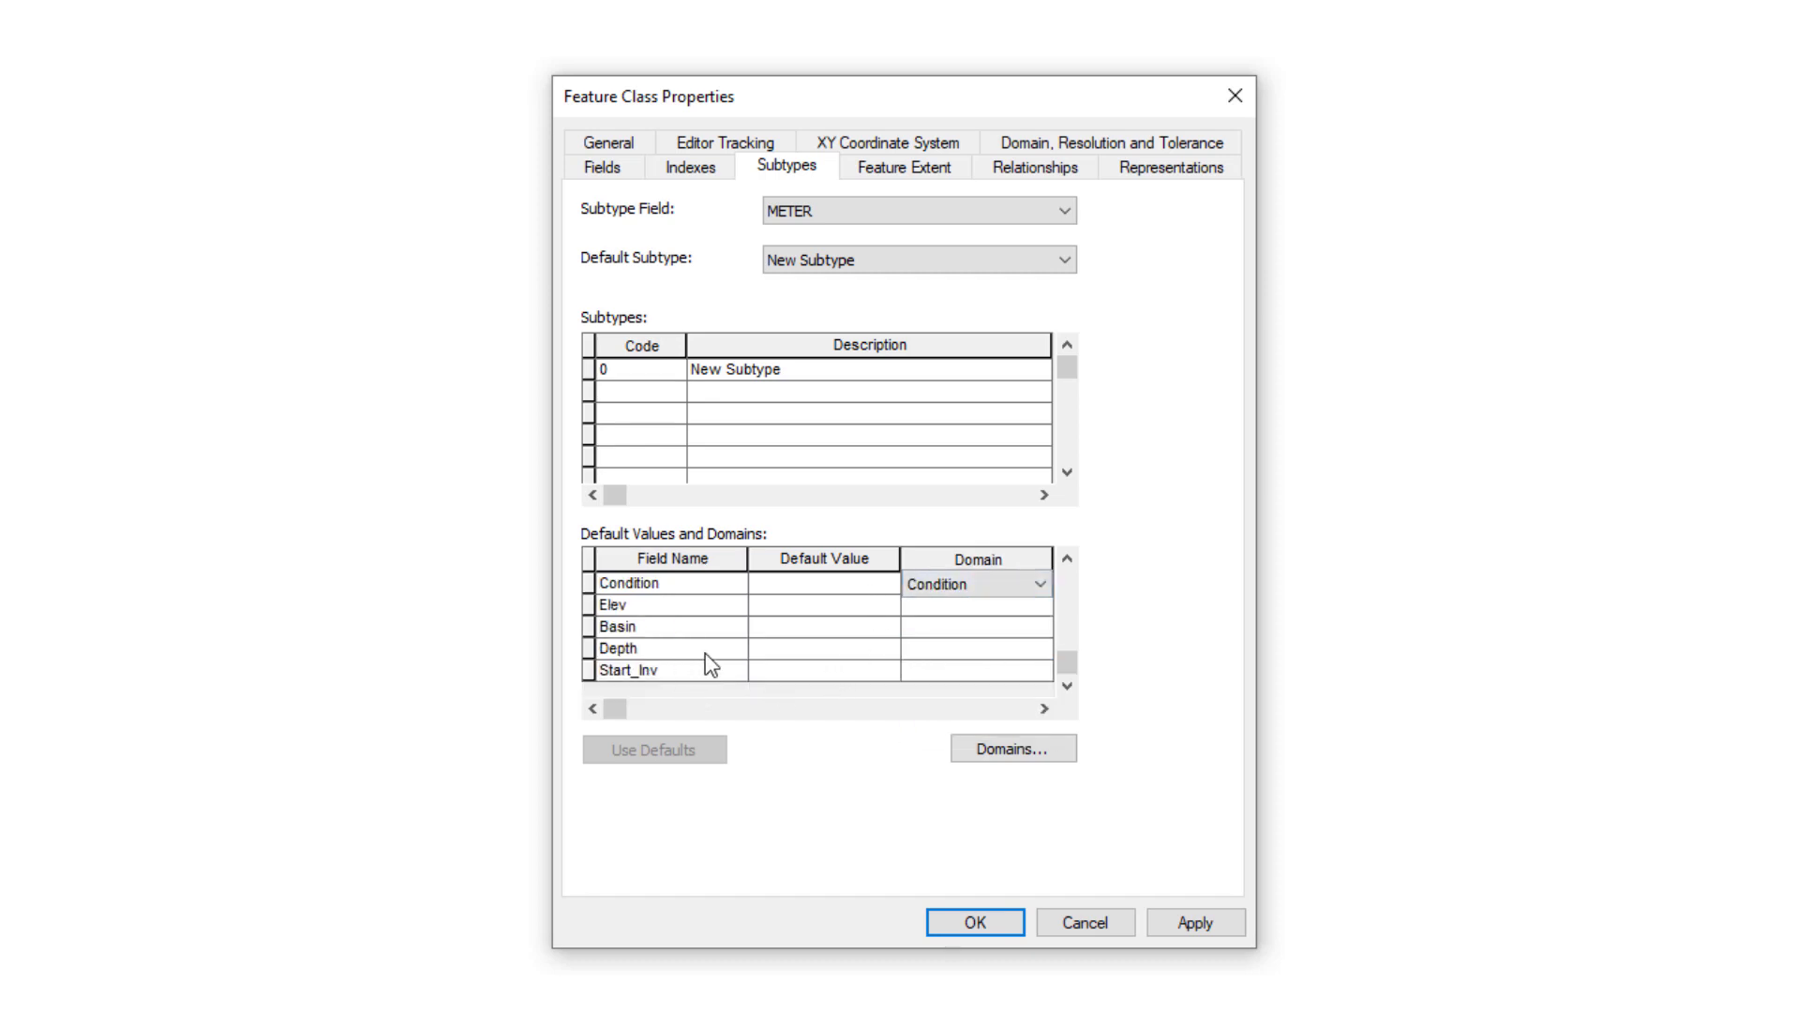
left_click(970, 633)
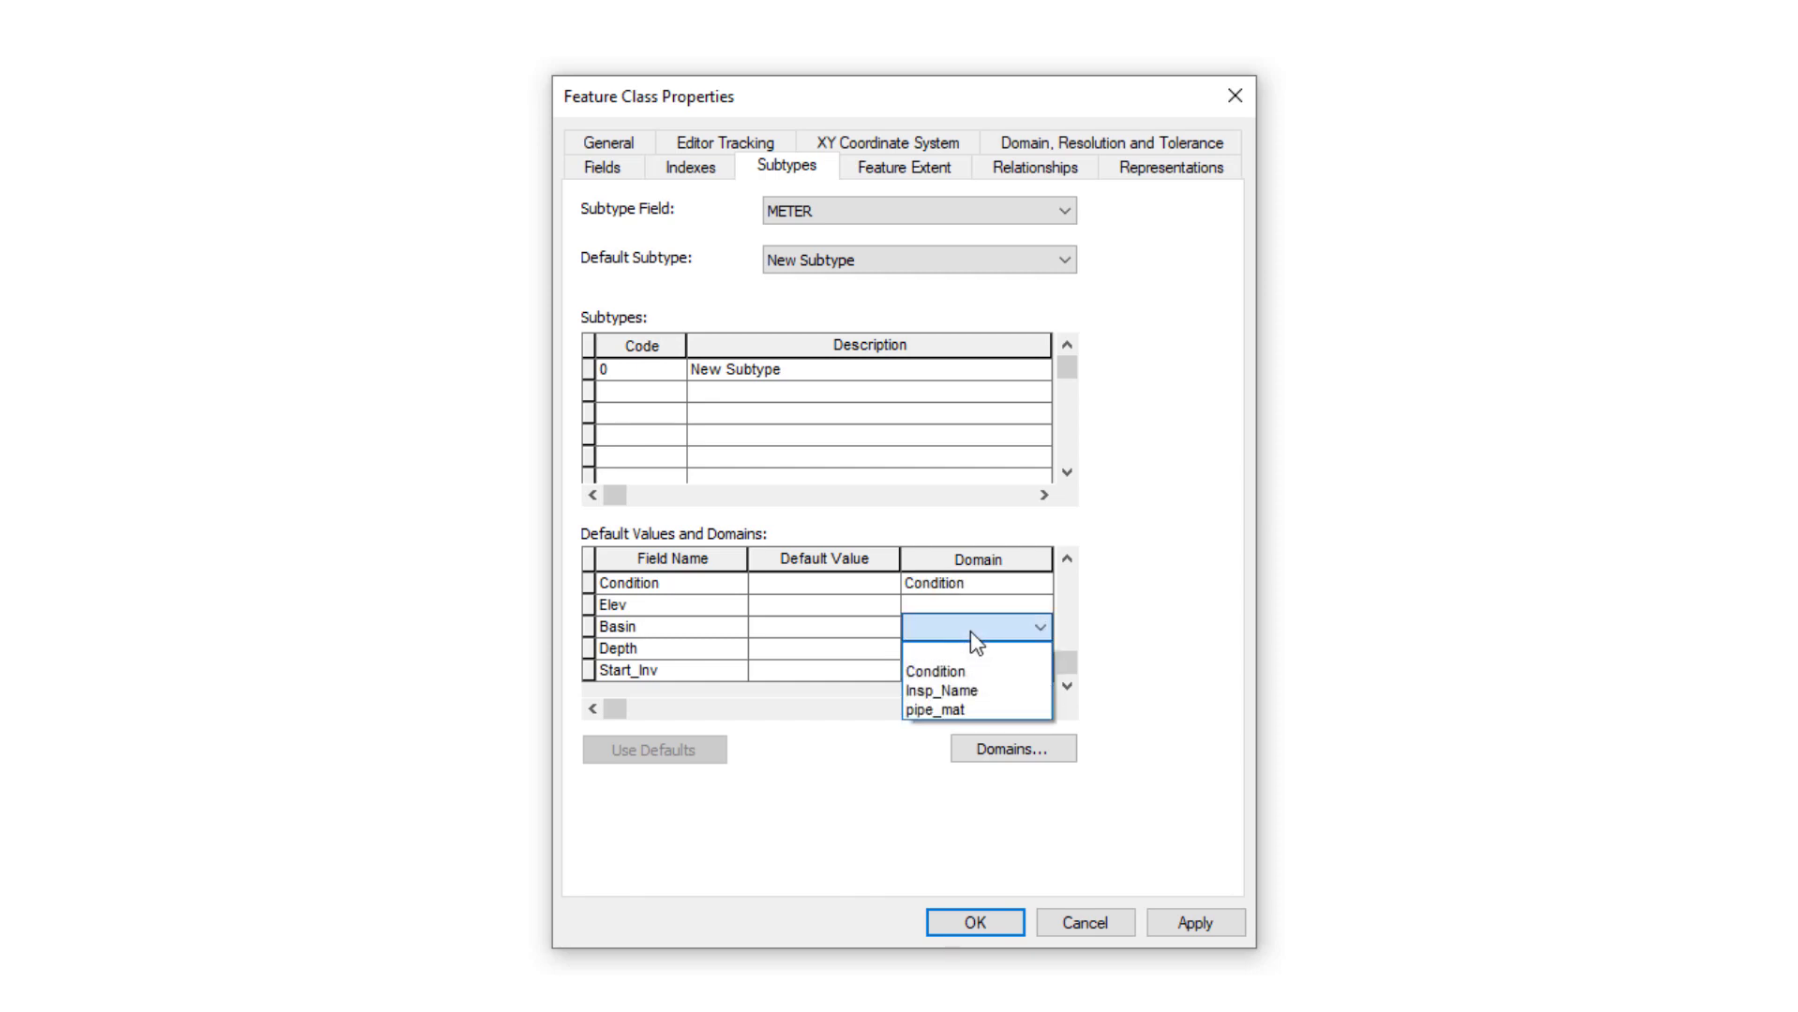
left_click(971, 631)
left_click(830, 626)
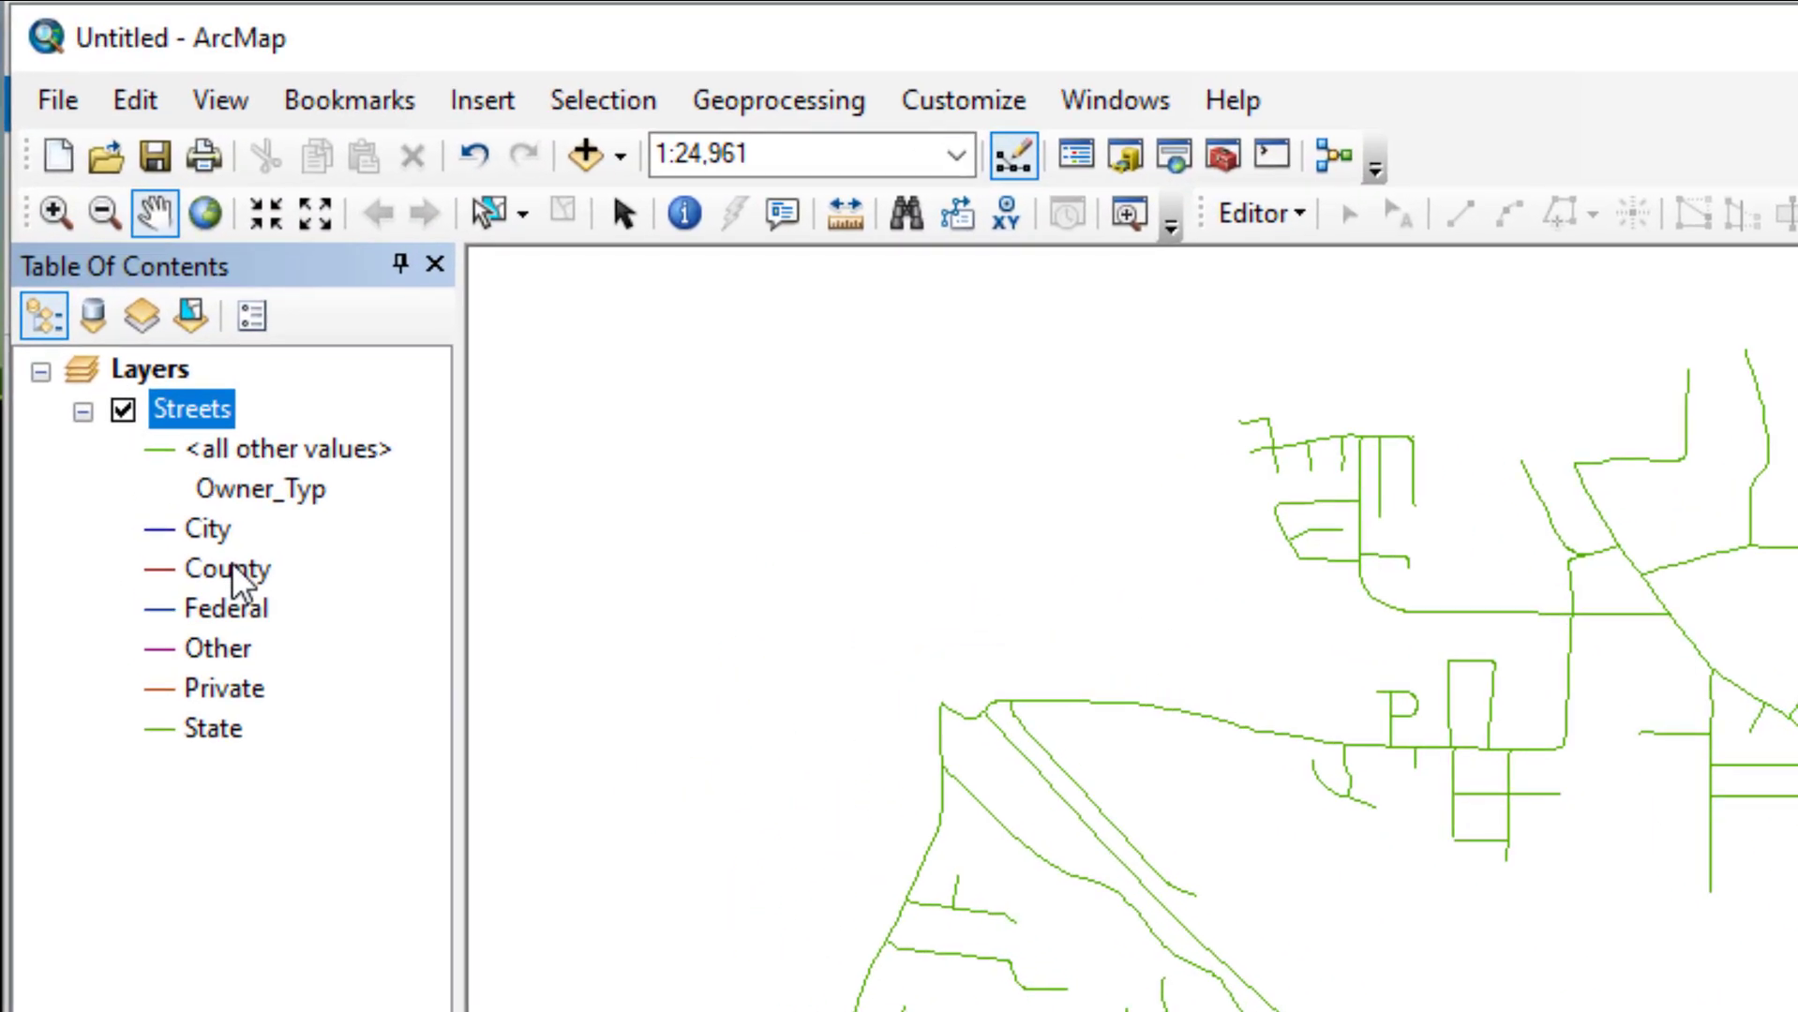
left_click(232, 568)
left_click(237, 647)
left_click(239, 690)
left_click(234, 730)
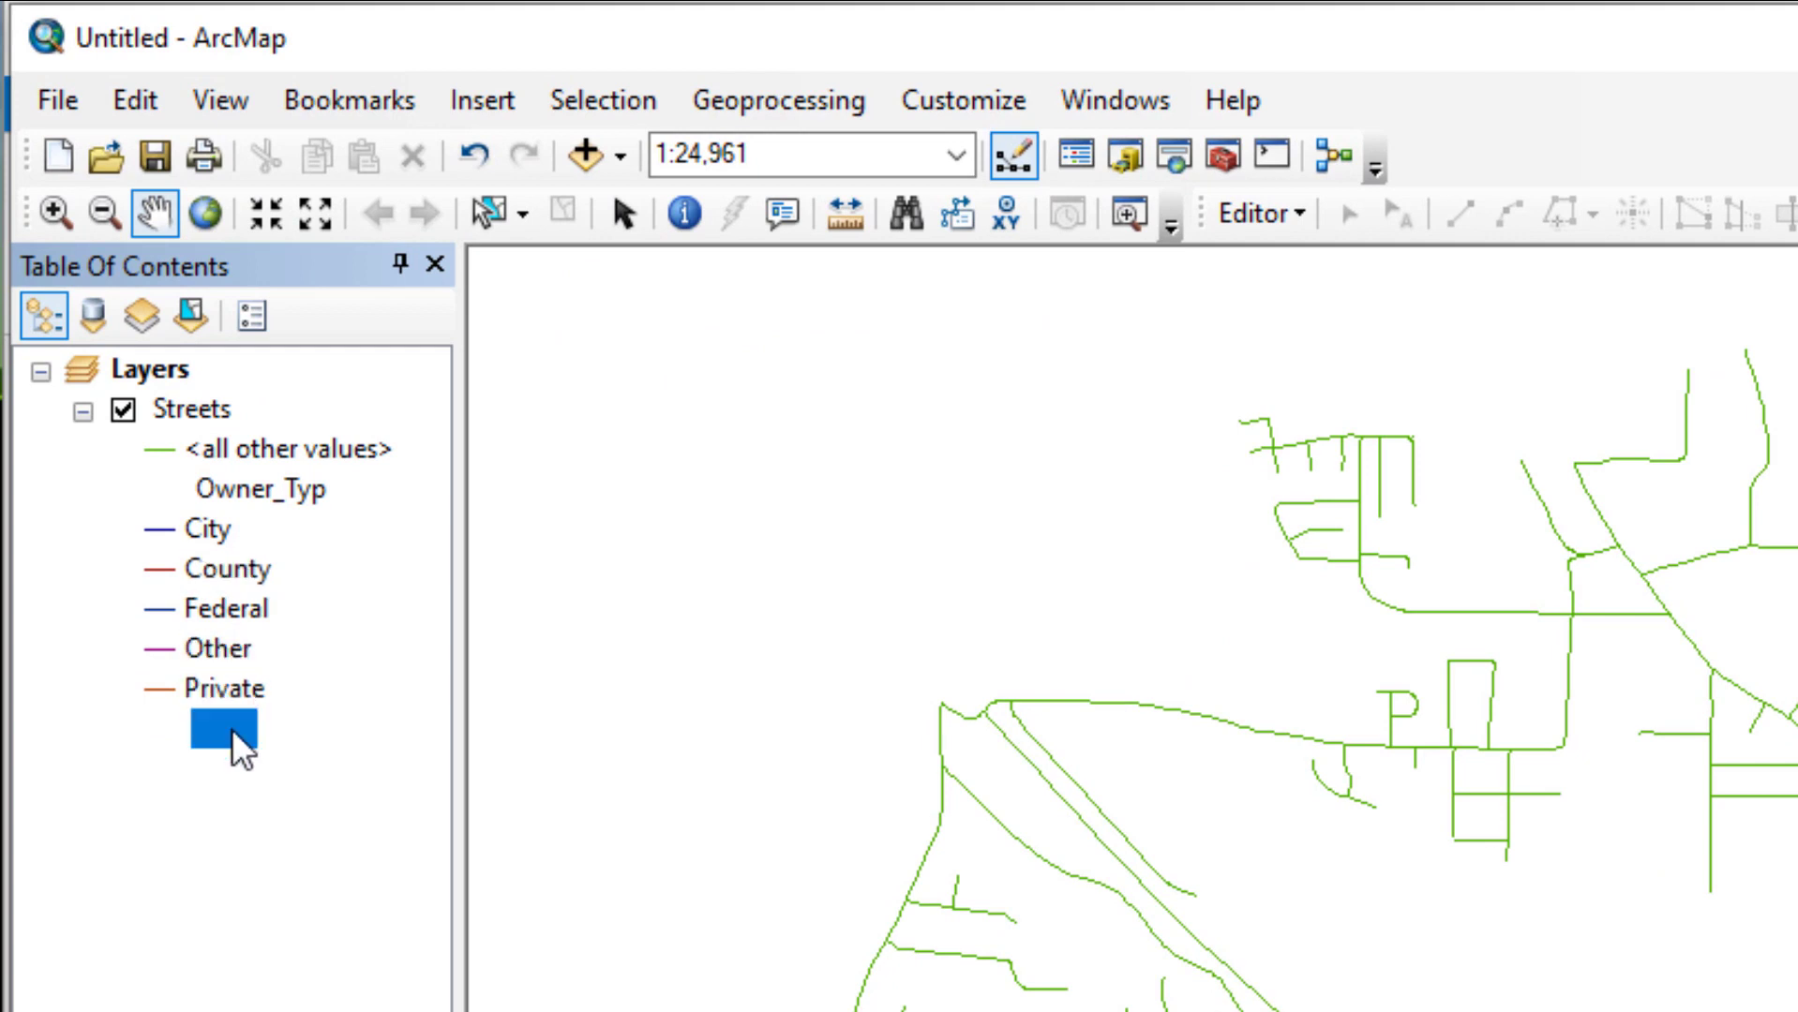
left_click(236, 609)
left_click(225, 530)
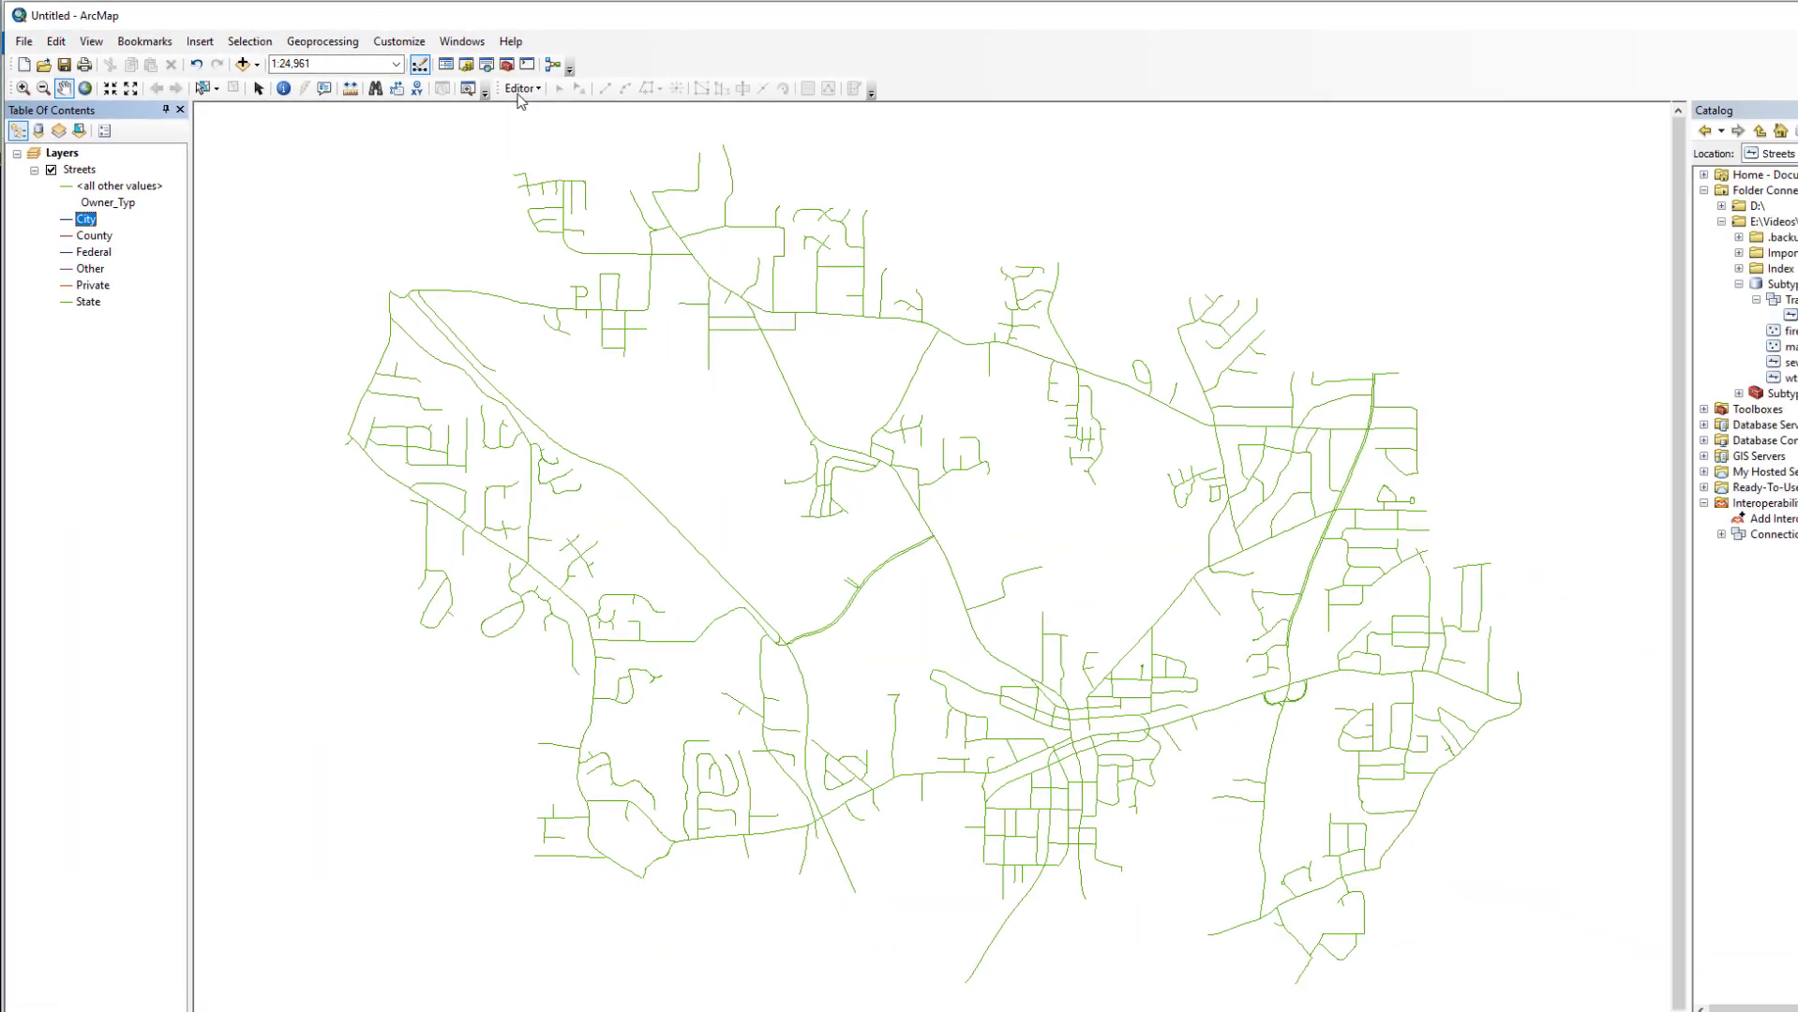
Start an edit session and pick the City street template in Create Features
left_click(520, 90)
left_click(529, 111)
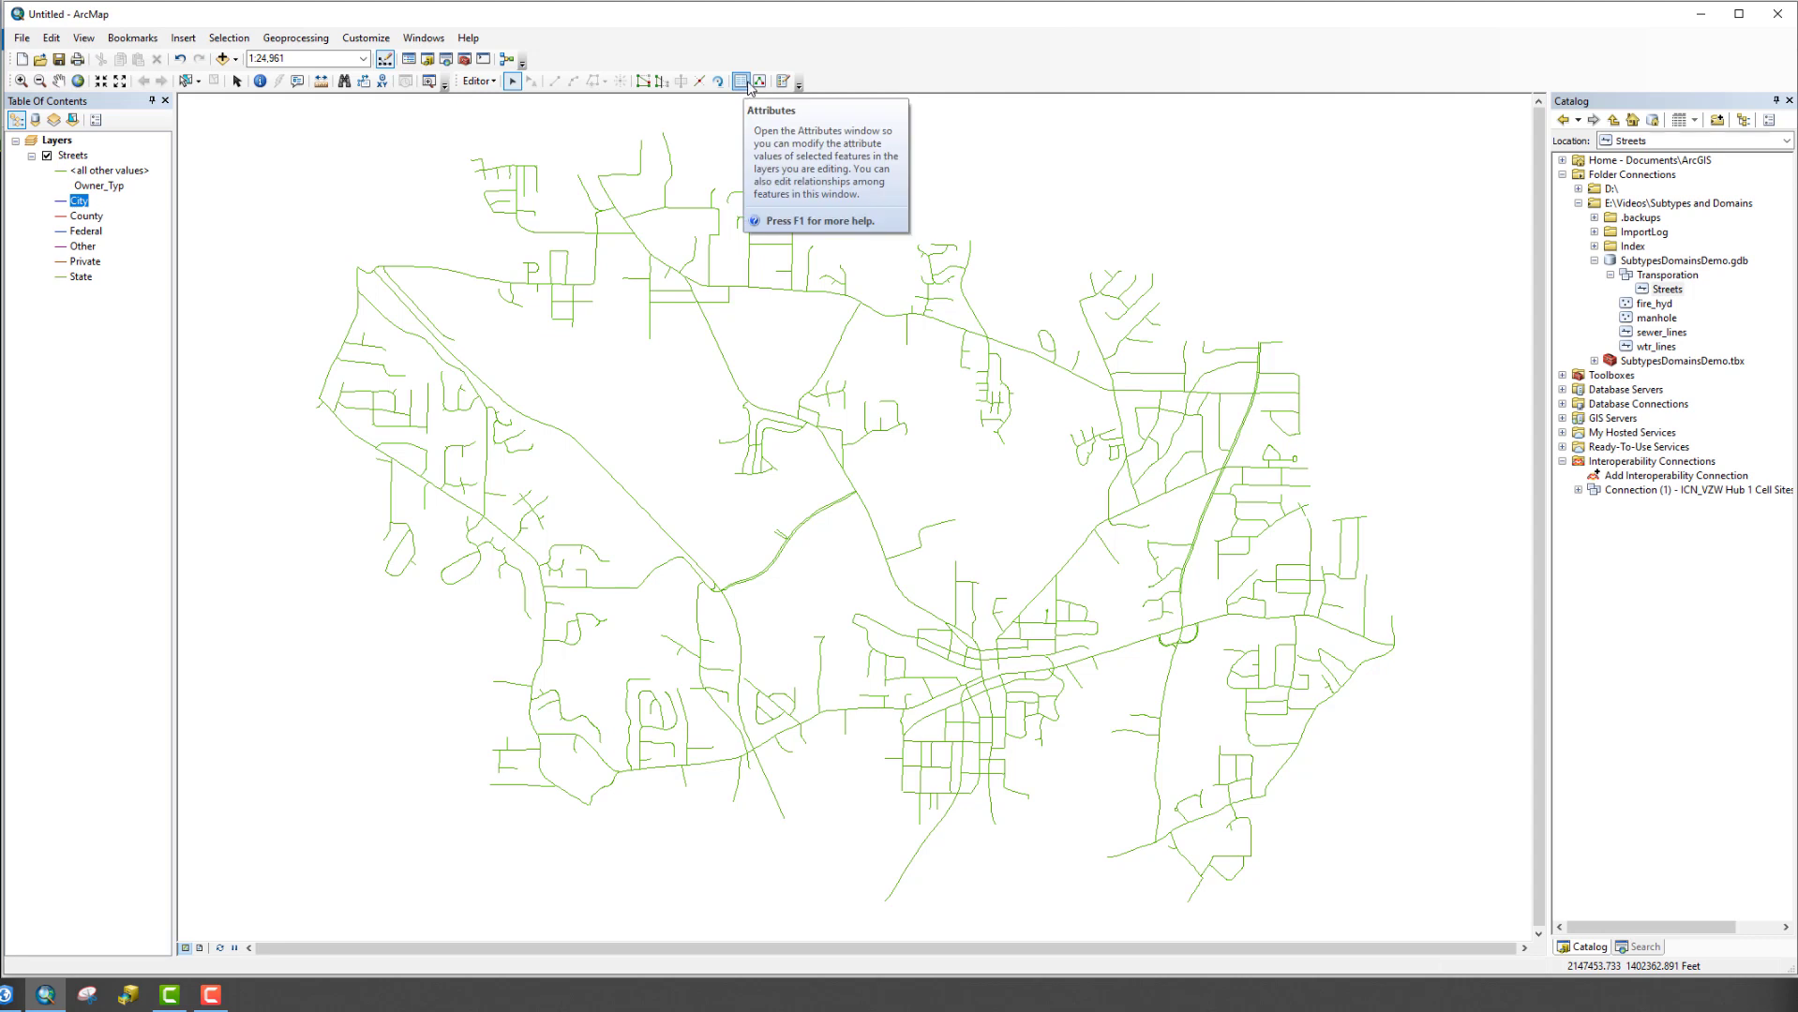
left_click(783, 82)
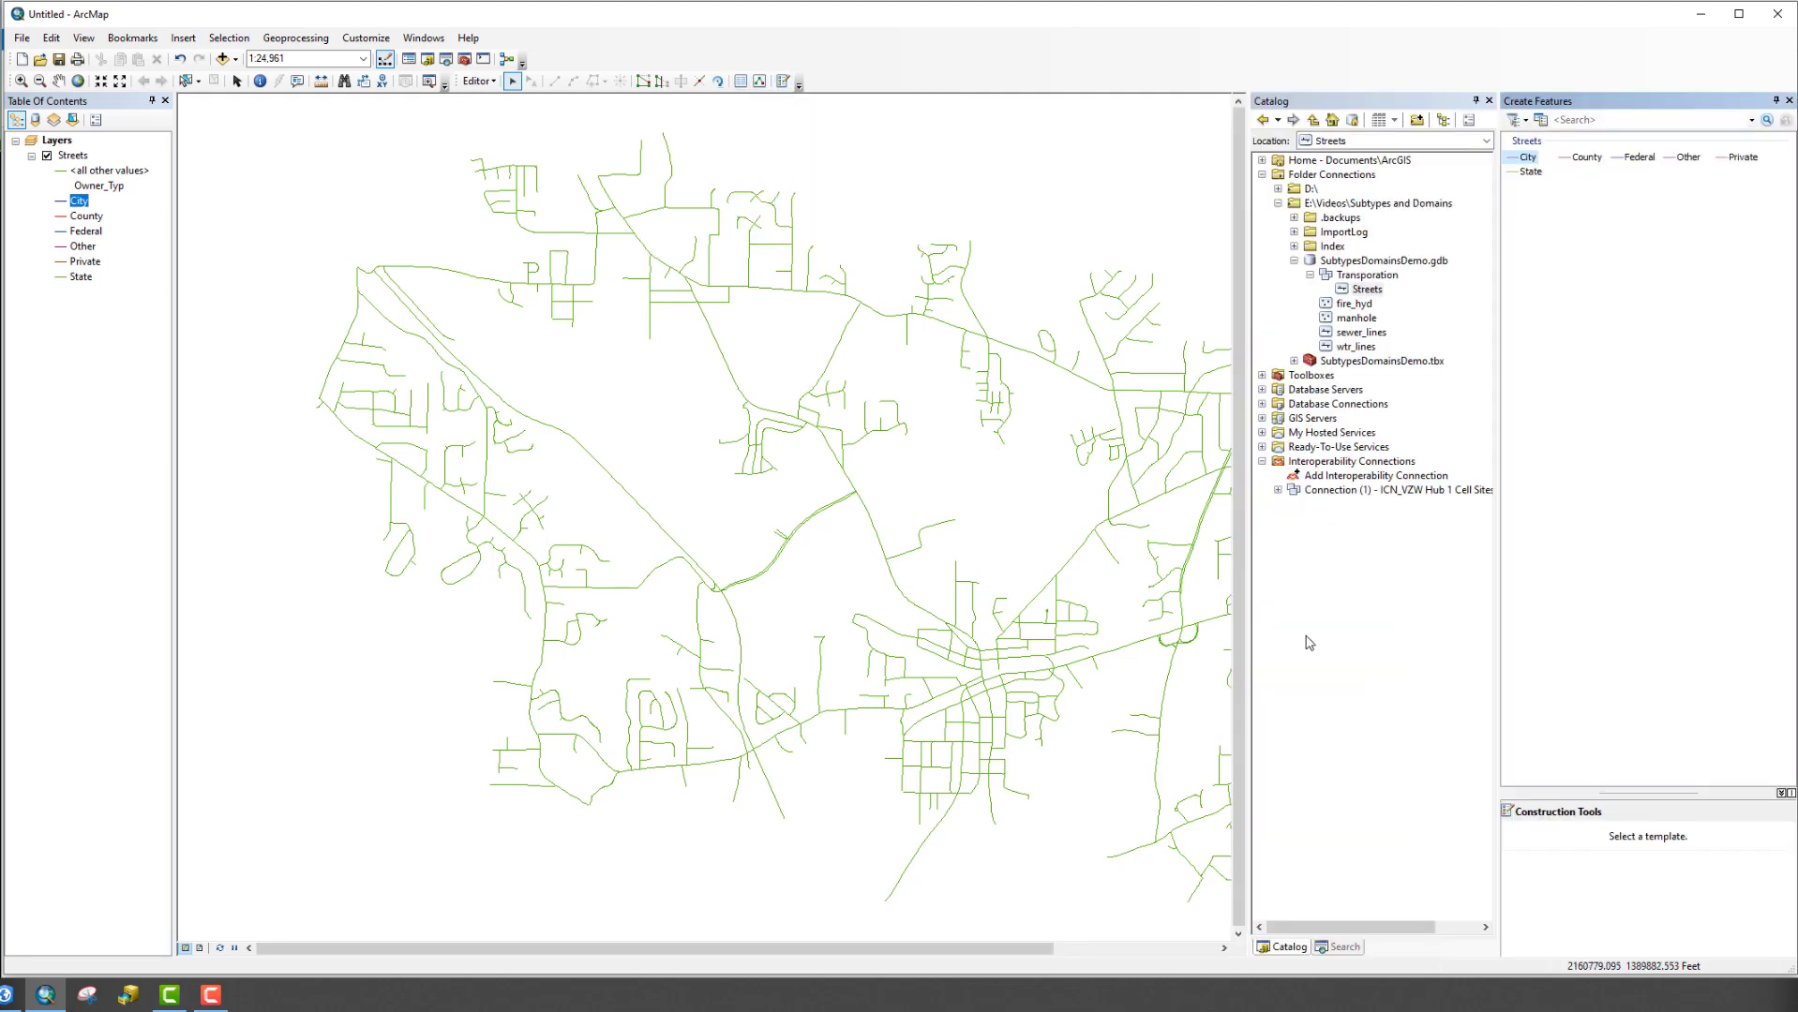
left_click(1536, 174)
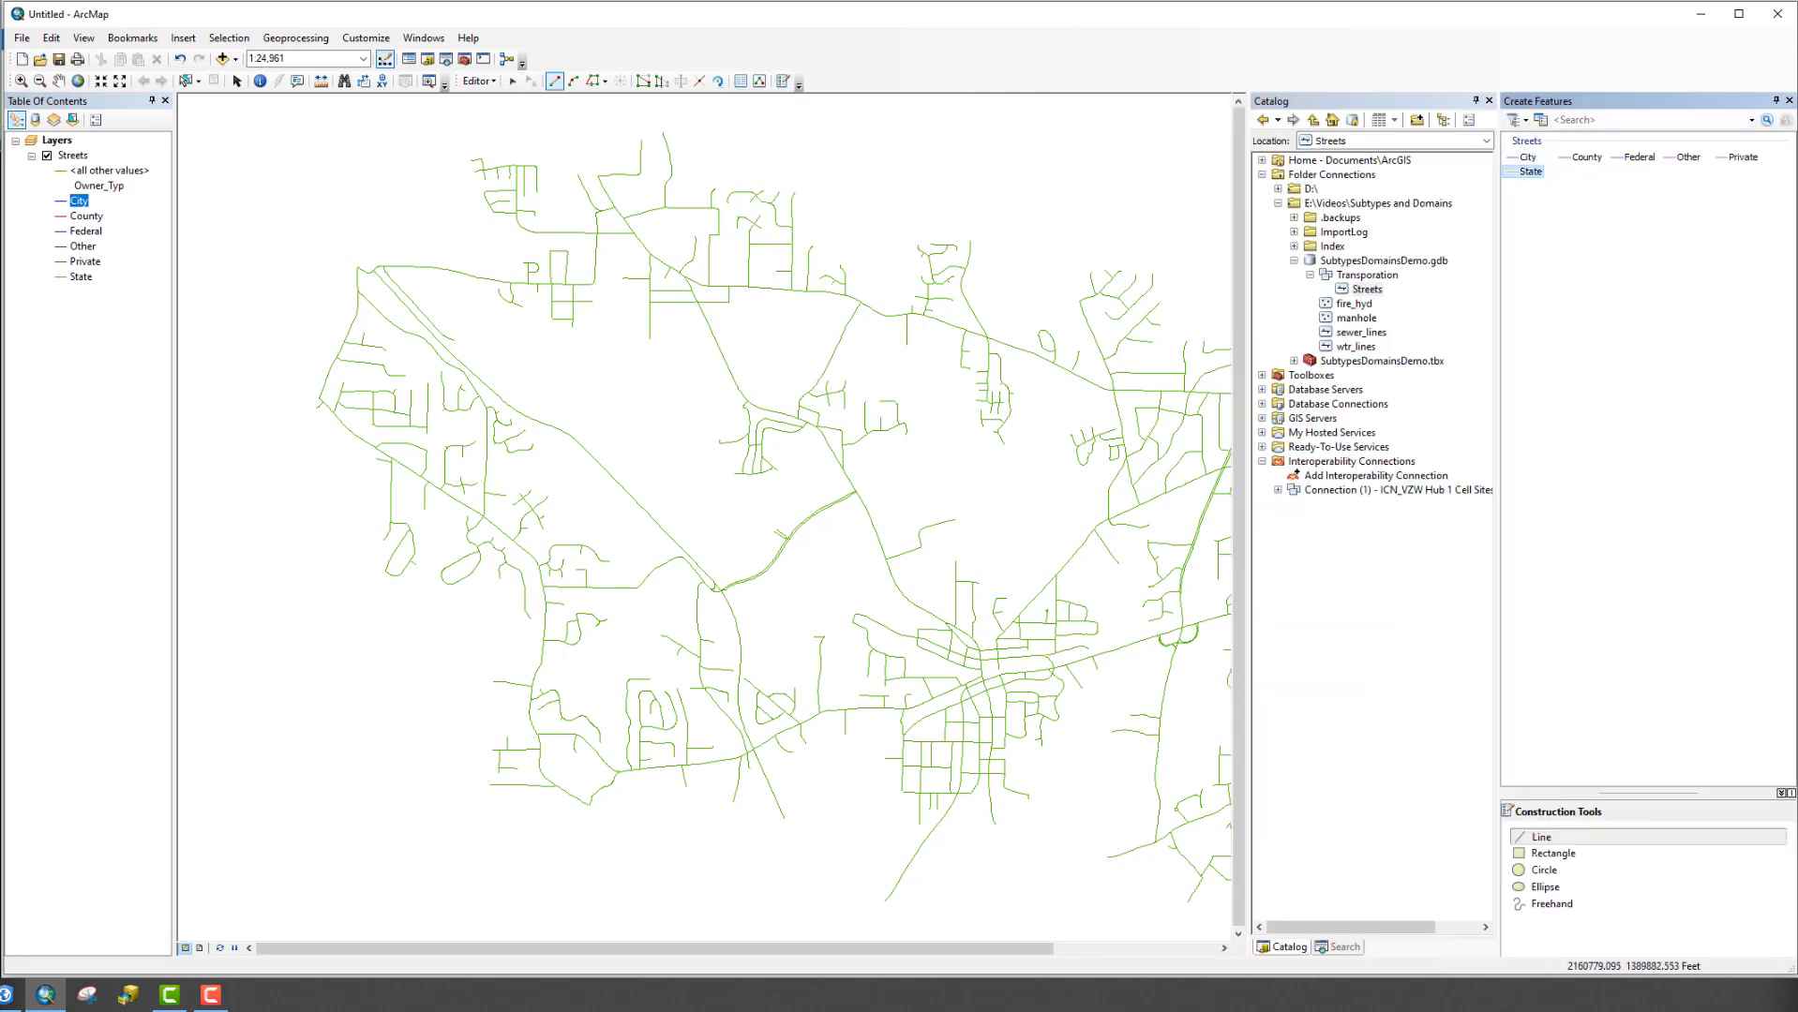
left_click(1534, 159)
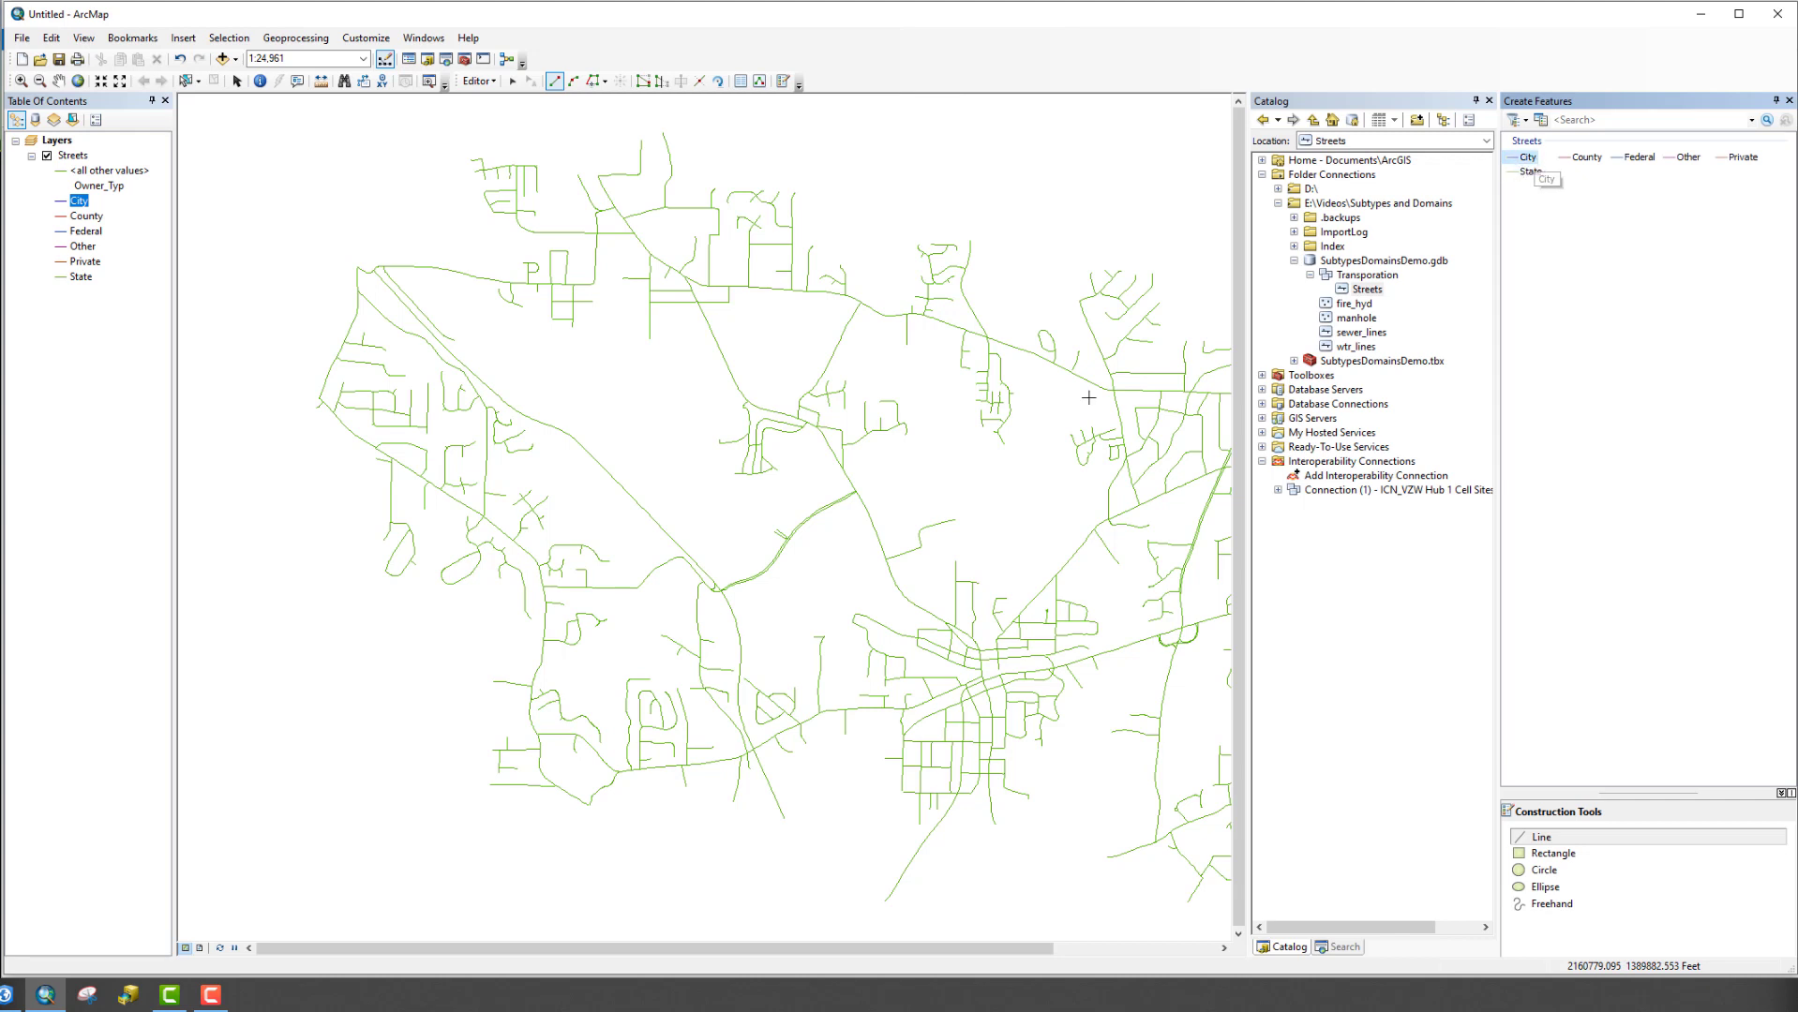
Draw a new City street line from an existing street vertex and view its attributes
left_click(729, 367)
left_click(700, 389)
left_click(677, 410)
left_click(591, 407)
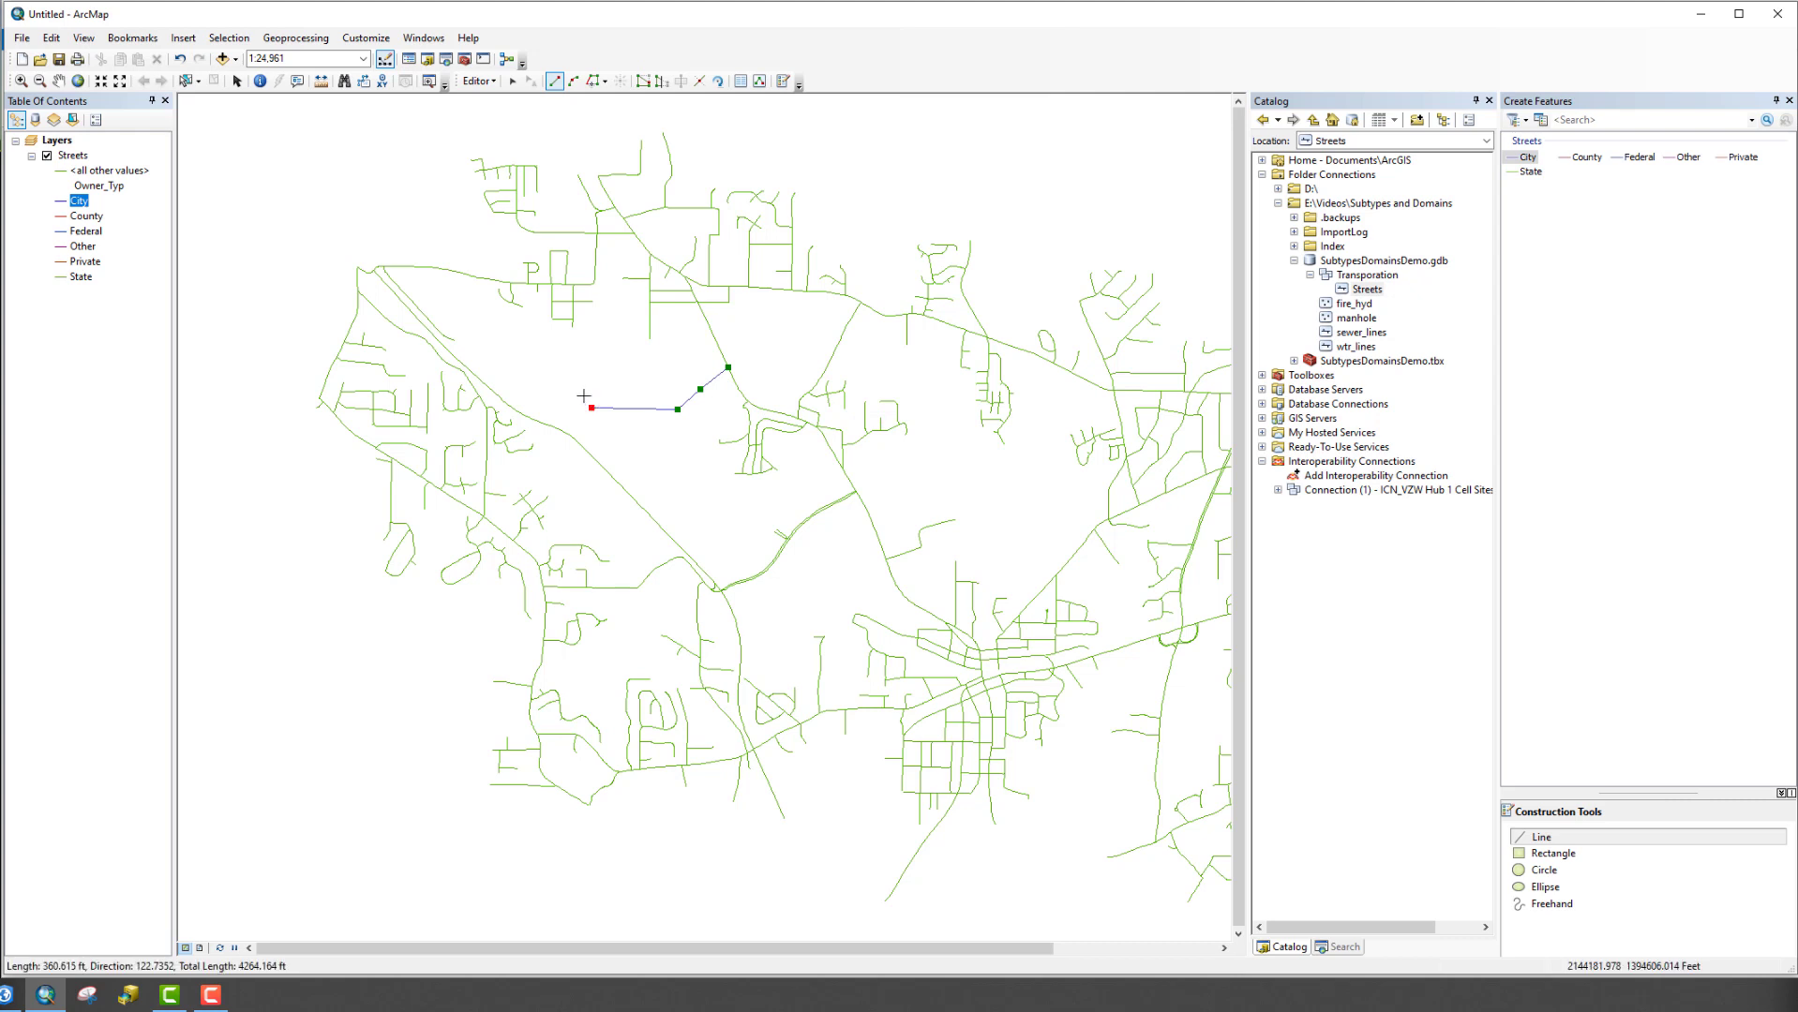
double_click(584, 397)
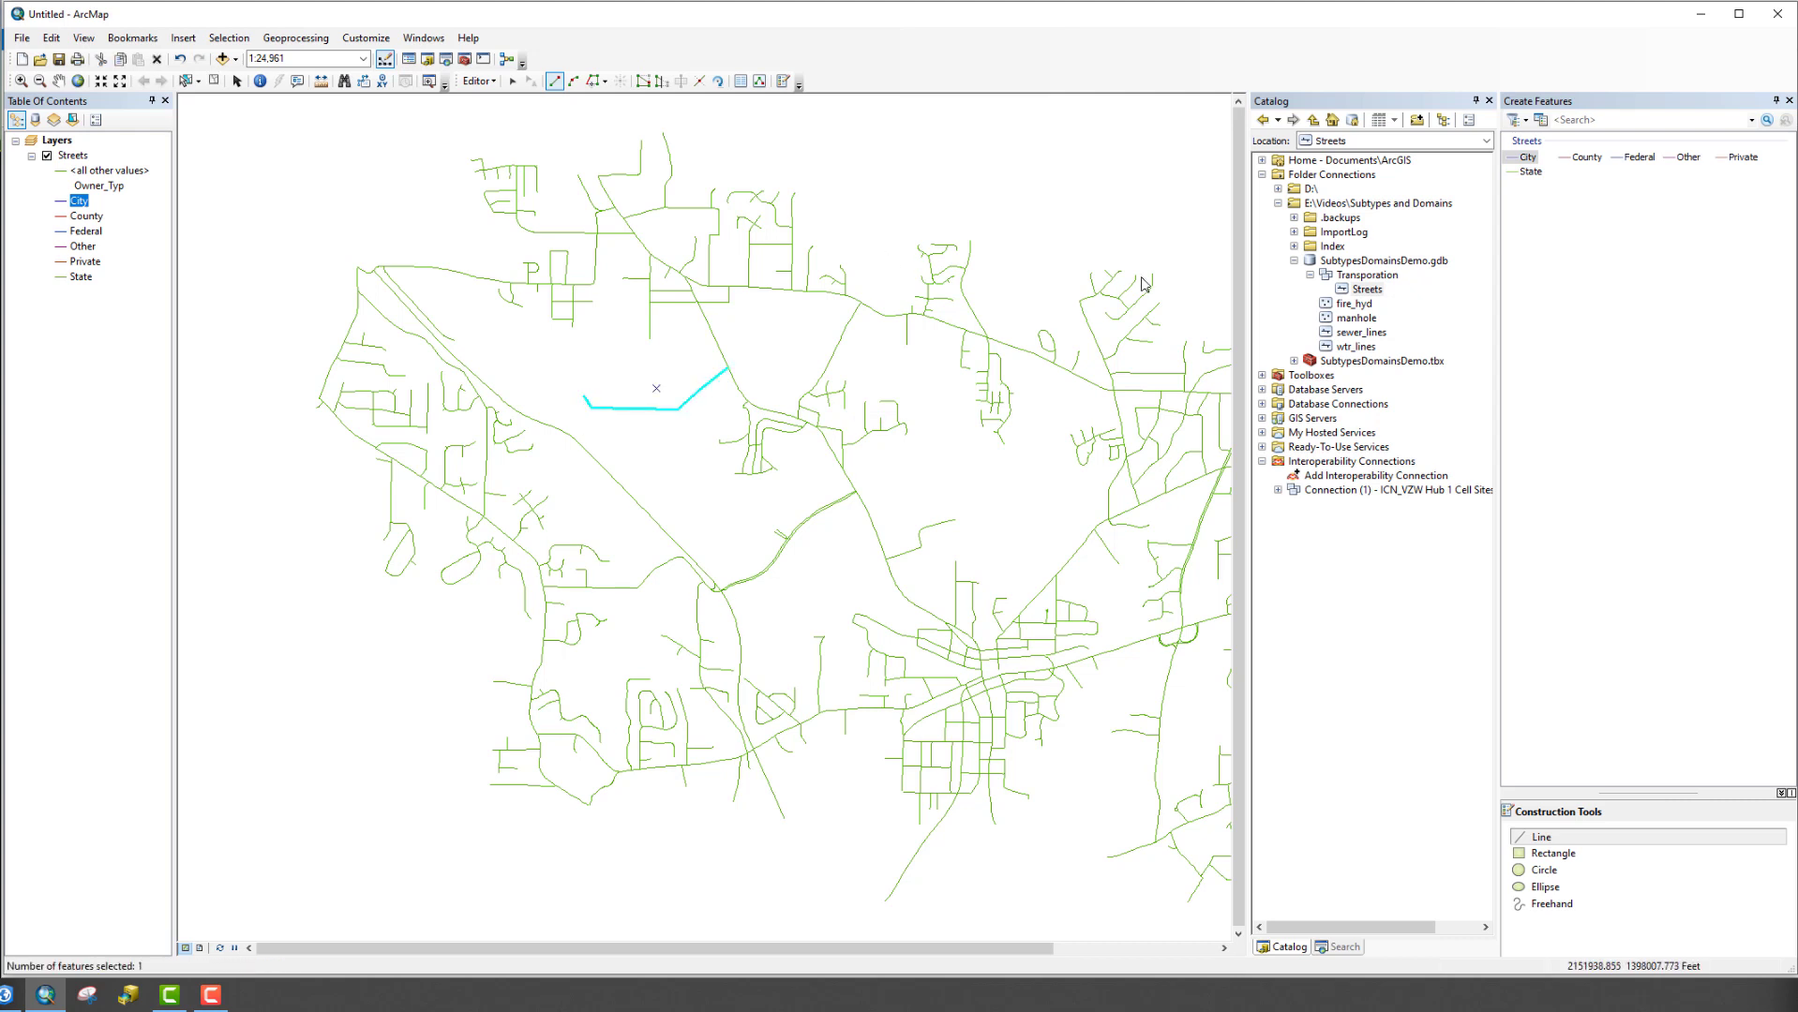
left_click(740, 86)
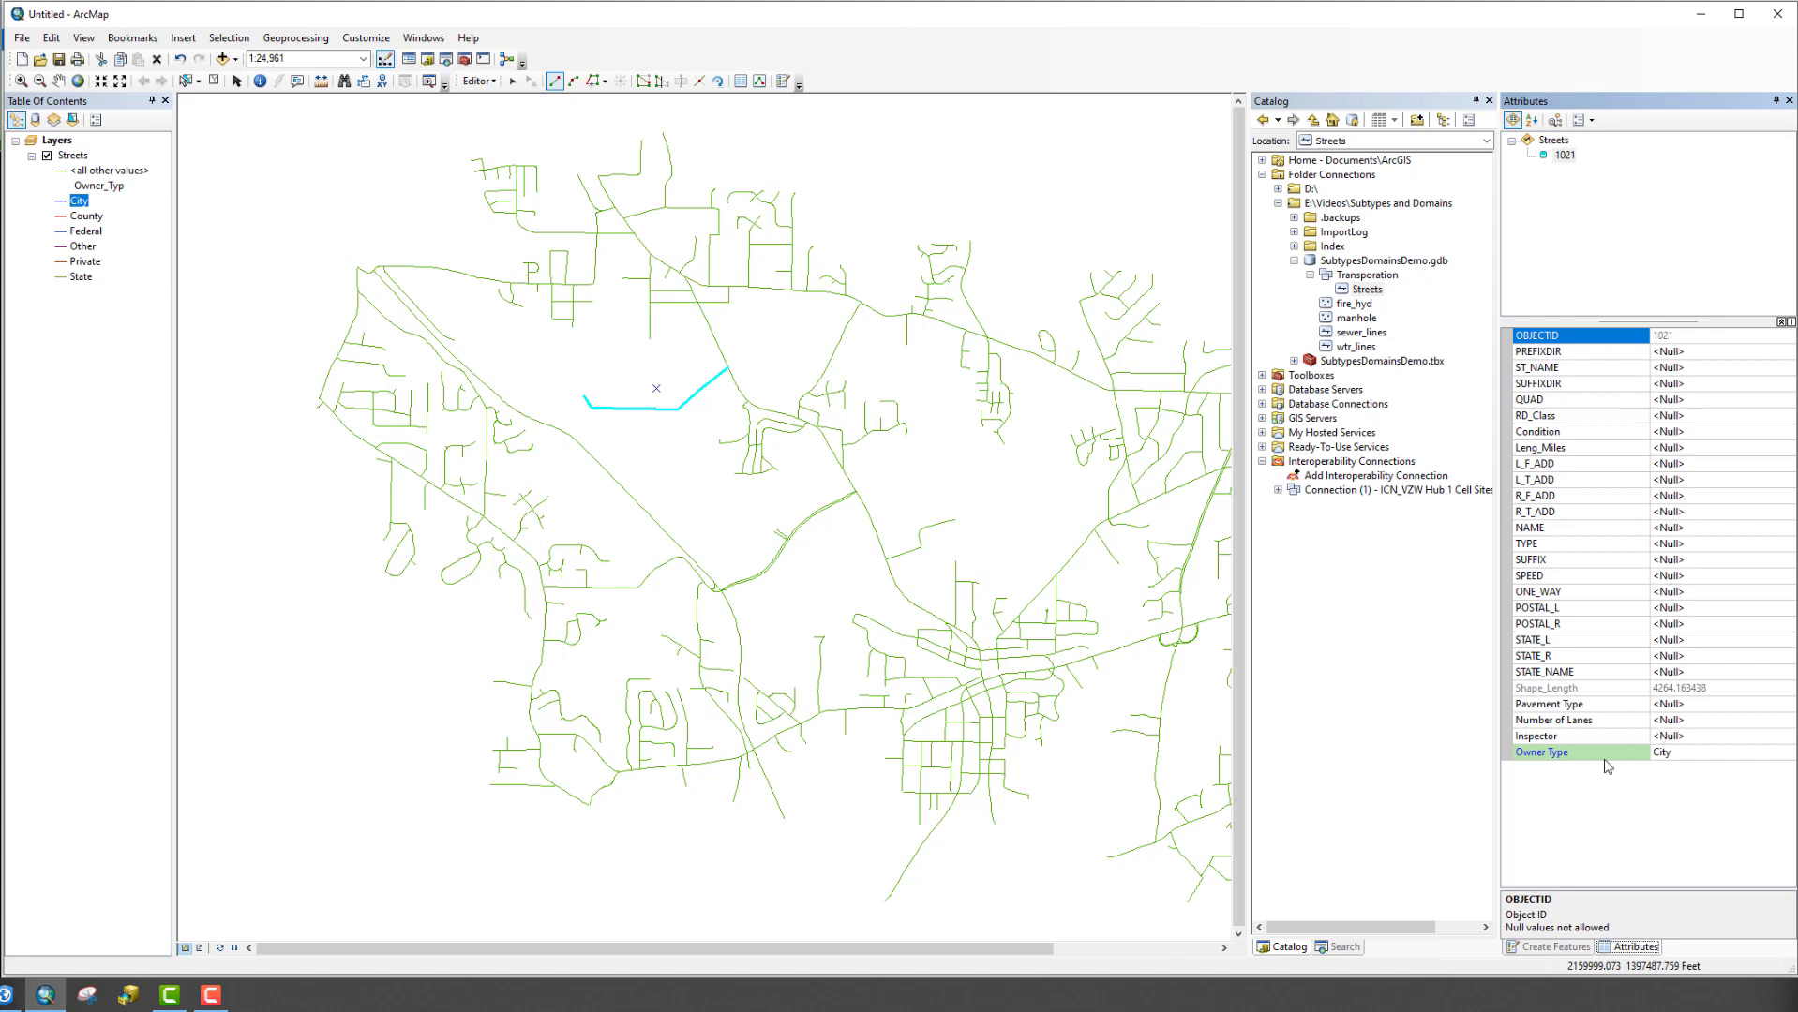